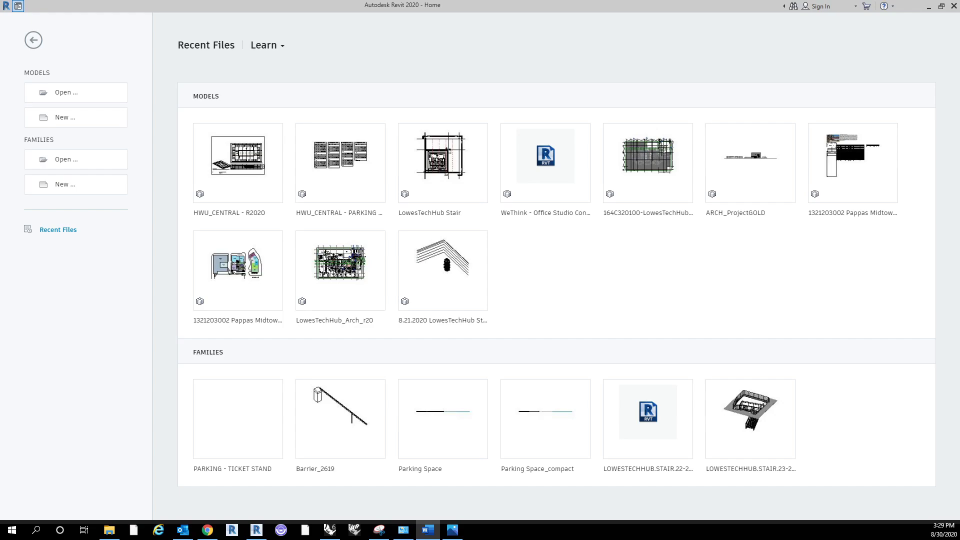
# Review the modern house rendering in the Photos app as the modeling reference, and close it.
pyautogui.click(453, 535)
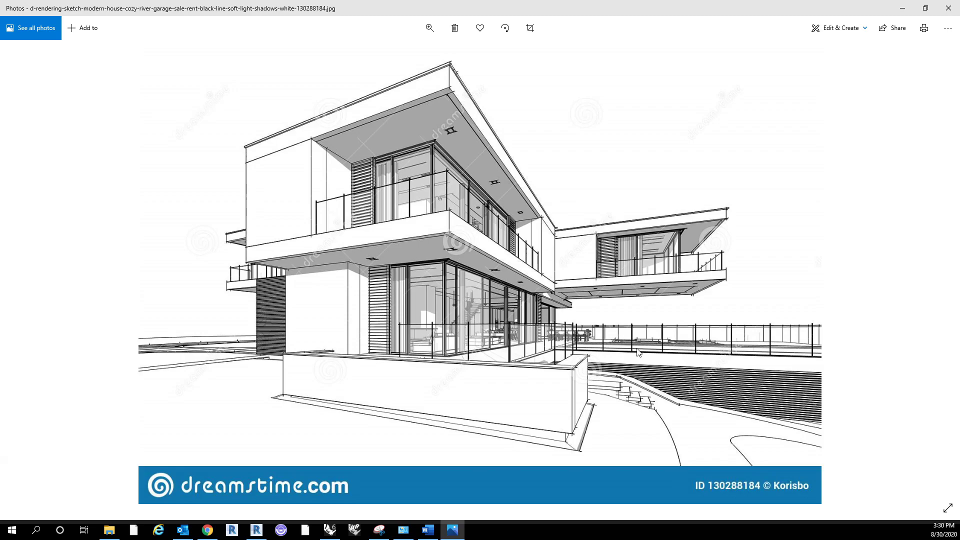
pyautogui.click(946, 5)
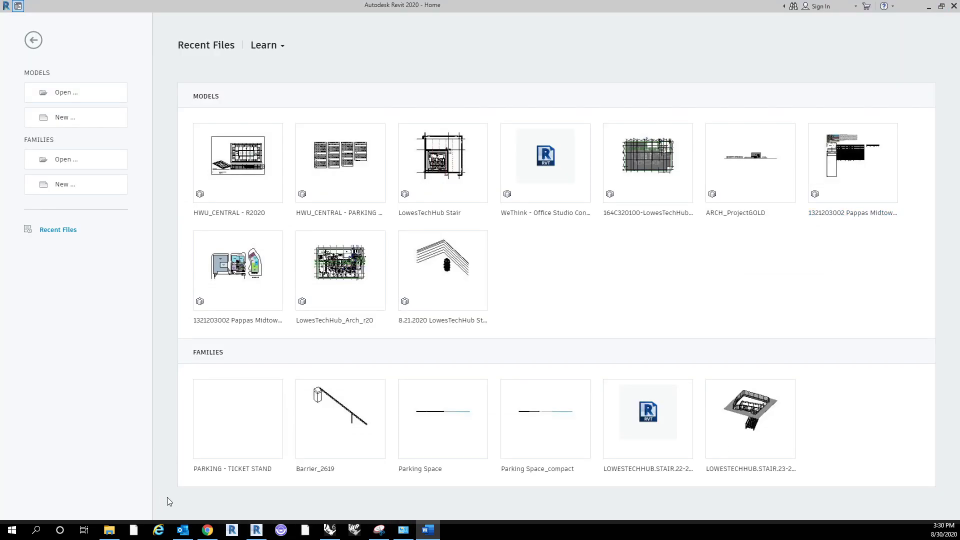
# In Chrome, rename the house rendering image in the course files as Contemporary House Sketch.jpg, and return to Revit.
pyautogui.click(208, 529)
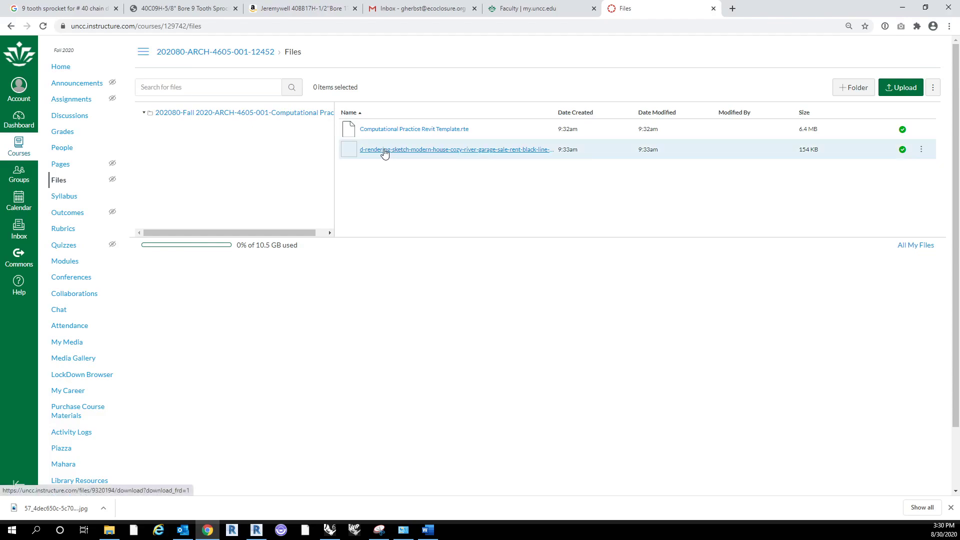
pyautogui.click(921, 150)
pyautogui.click(906, 200)
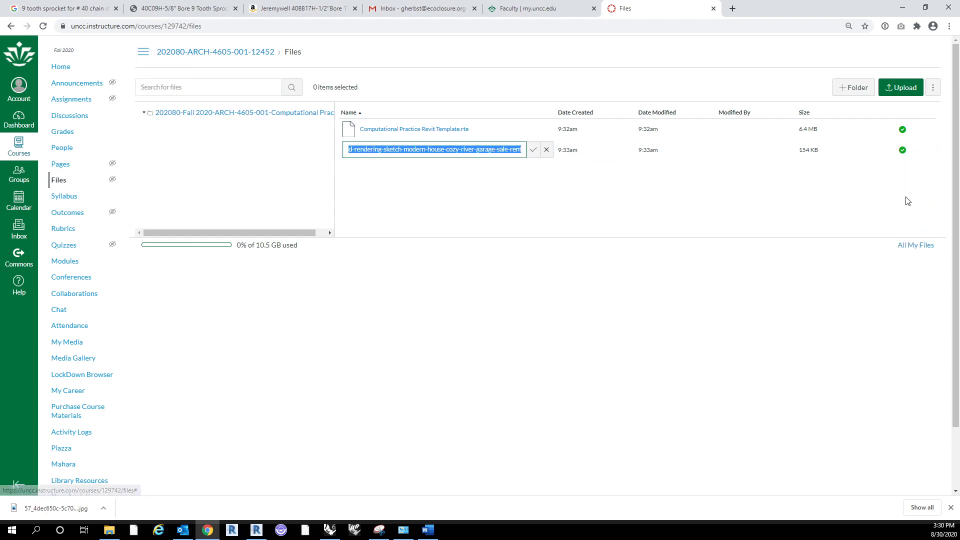
pyautogui.write('Contemporary House')
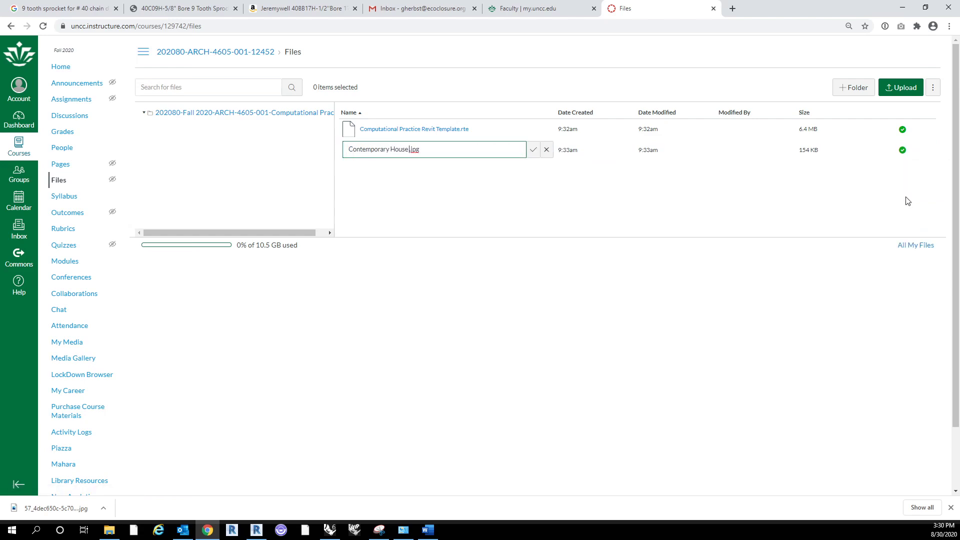
pyautogui.write(' Sketc')
pyautogui.click(533, 150)
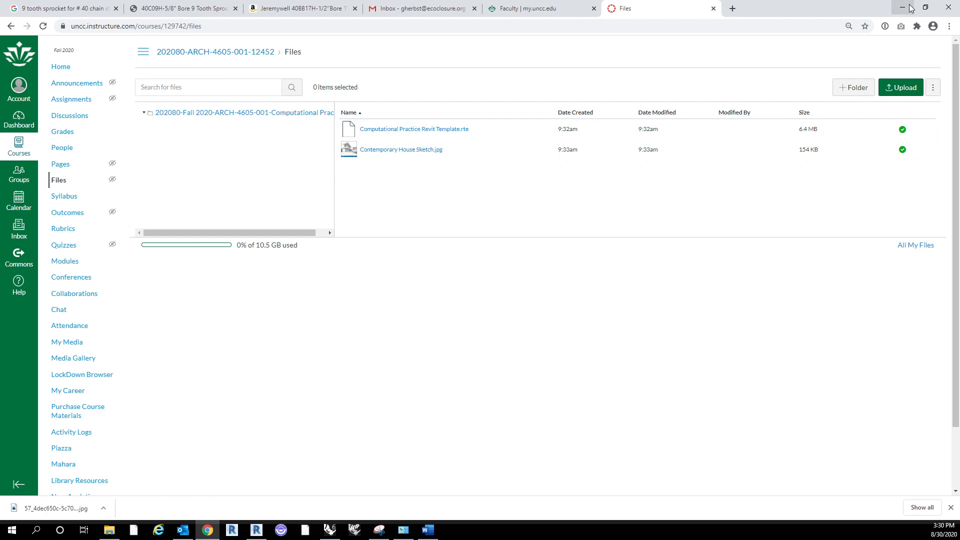
pyautogui.click(906, 7)
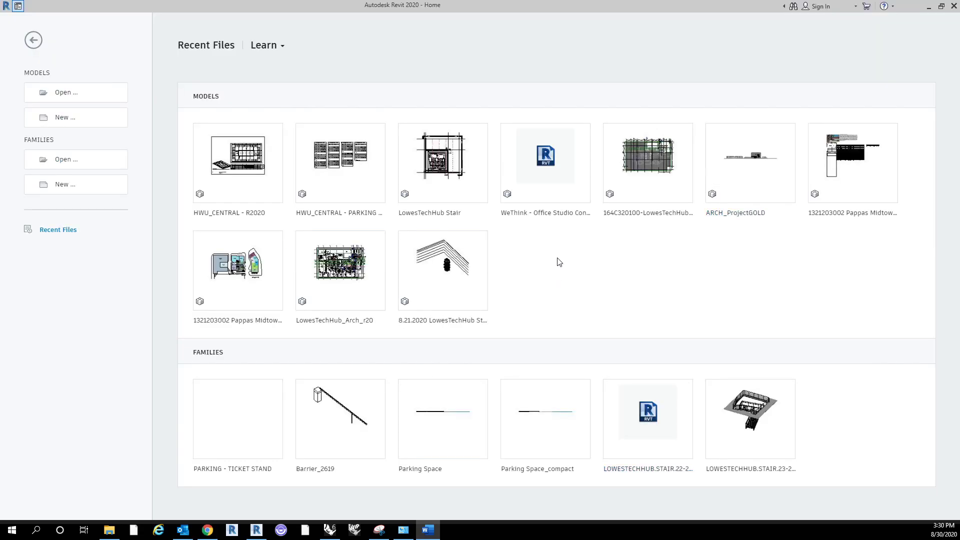
# Create a new project from Computational Practice Revit Template.rte in Documents\_University\Comp Practice Fall 2020, and widen the Project Browser to show full view names.
pyautogui.click(105, 129)
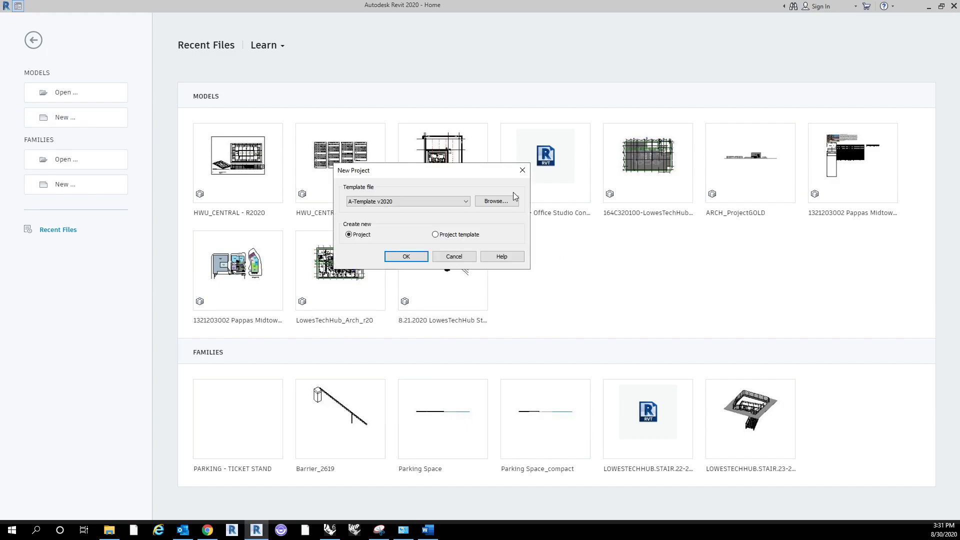
pyautogui.click(496, 201)
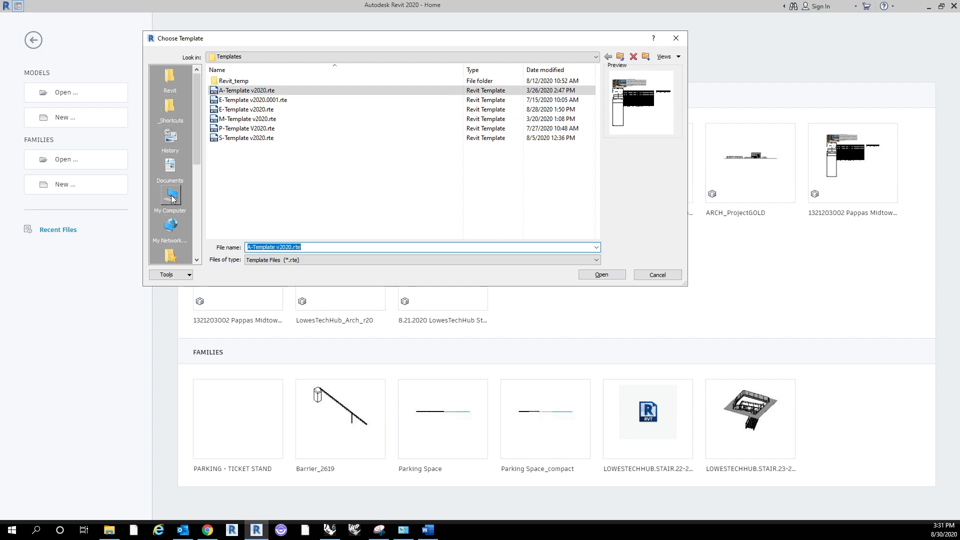
pyautogui.click(170, 167)
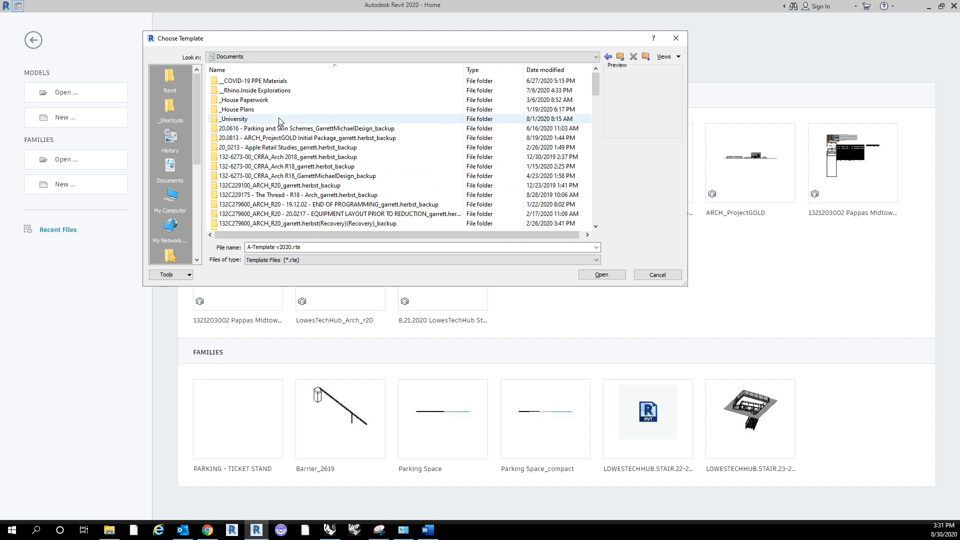
pyautogui.doubleClick(279, 120)
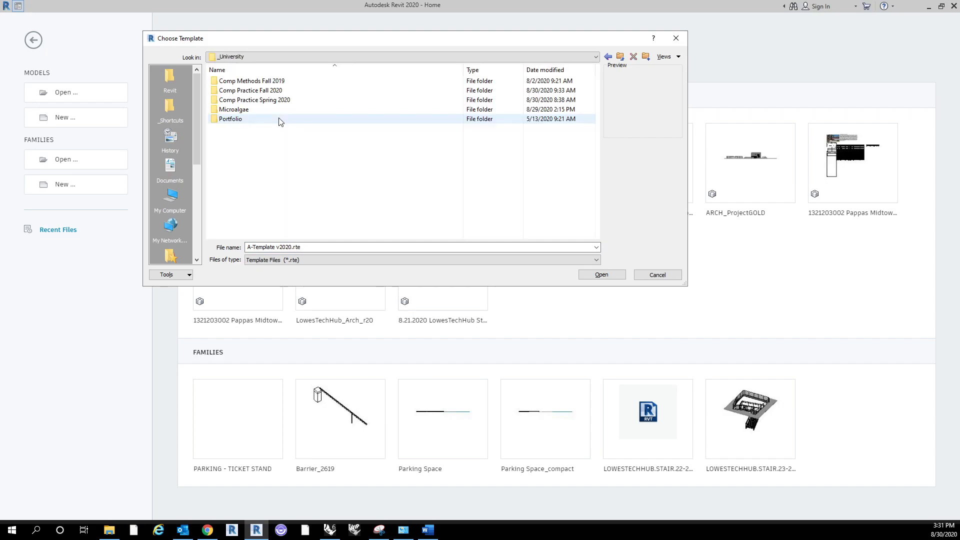
pyautogui.doubleClick(289, 93)
pyautogui.click(295, 81)
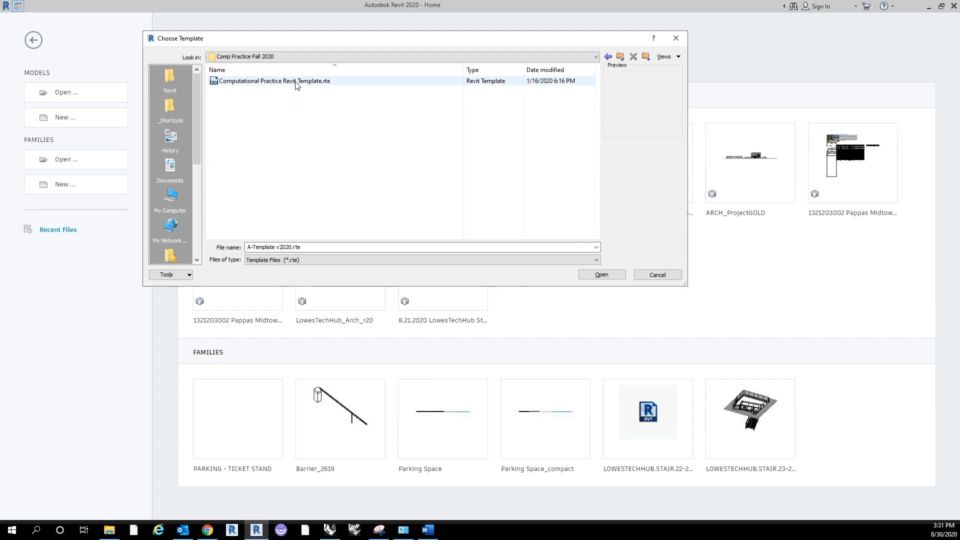
pyautogui.click(602, 275)
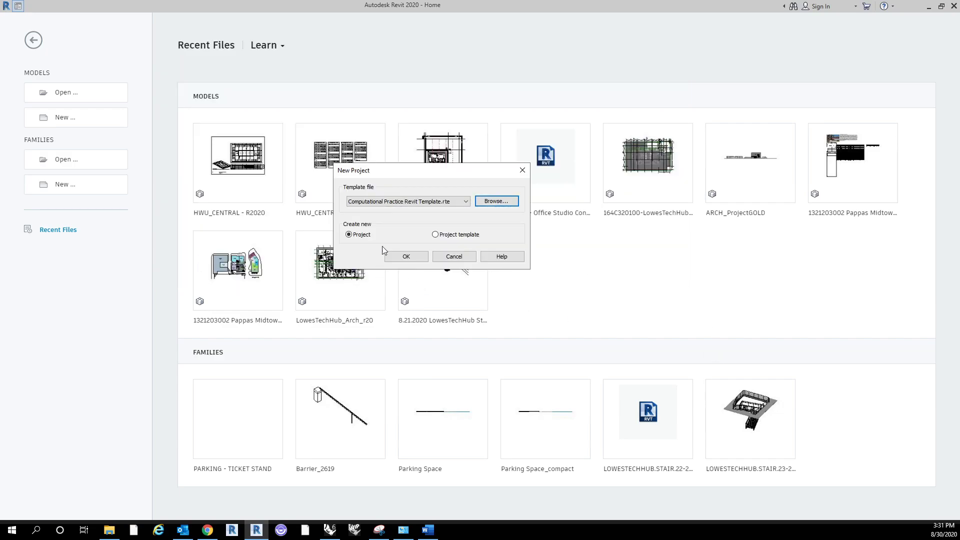
pyautogui.click(407, 257)
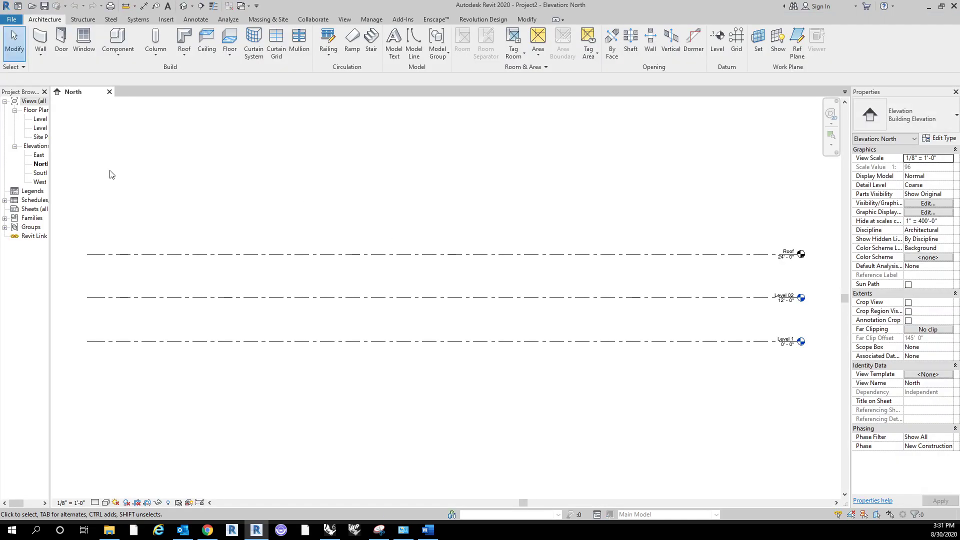
pyautogui.moveTo(49, 172); pyautogui.dragTo(145, 171)
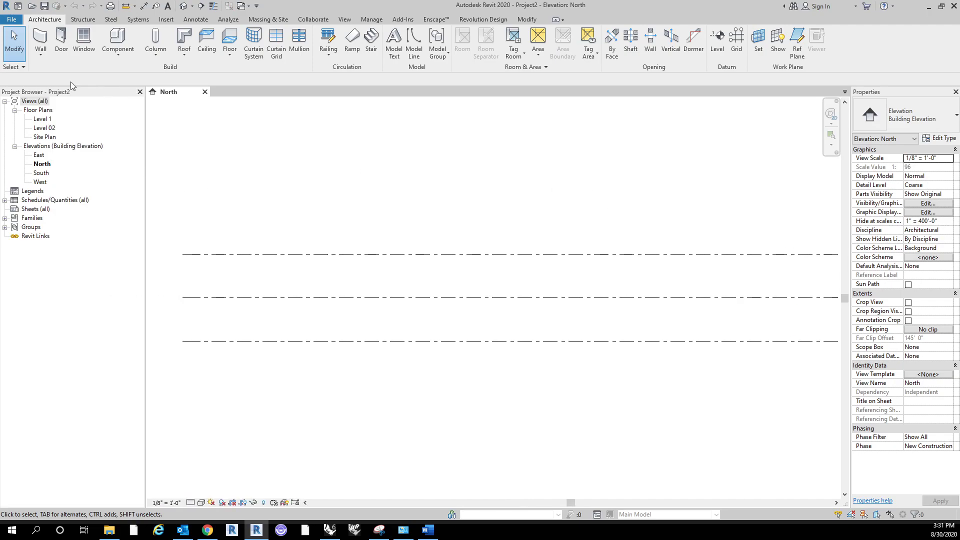
# Add Computational Practice Revit Template.rte to the project templates under the File Locations options.
pyautogui.click(12, 21)
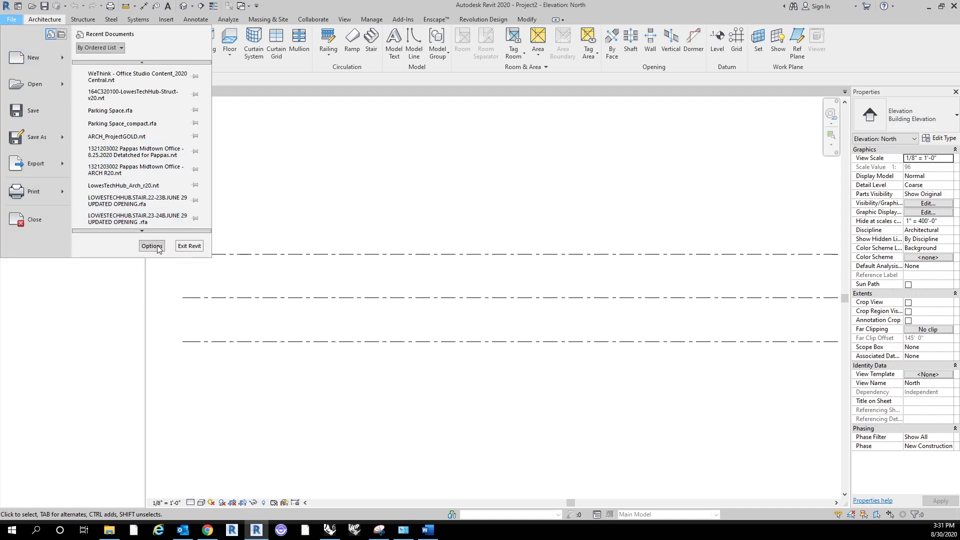
pyautogui.click(158, 247)
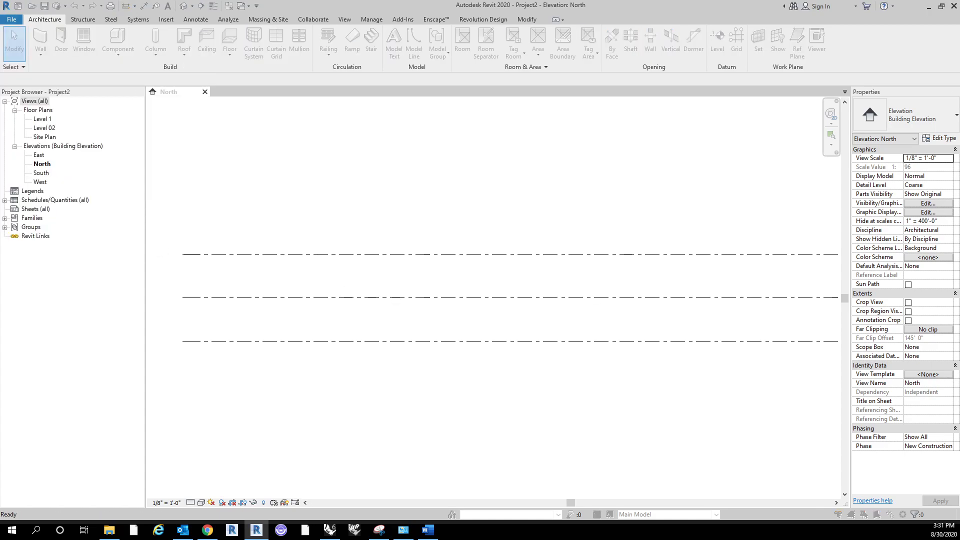
pyautogui.moveTo(959, 88); pyautogui.dragTo(480, 76)
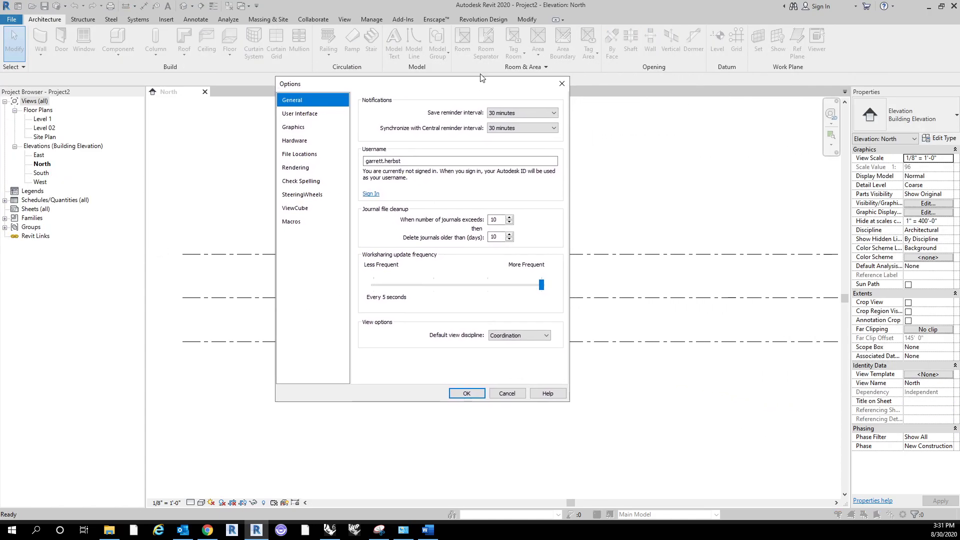
pyautogui.click(315, 154)
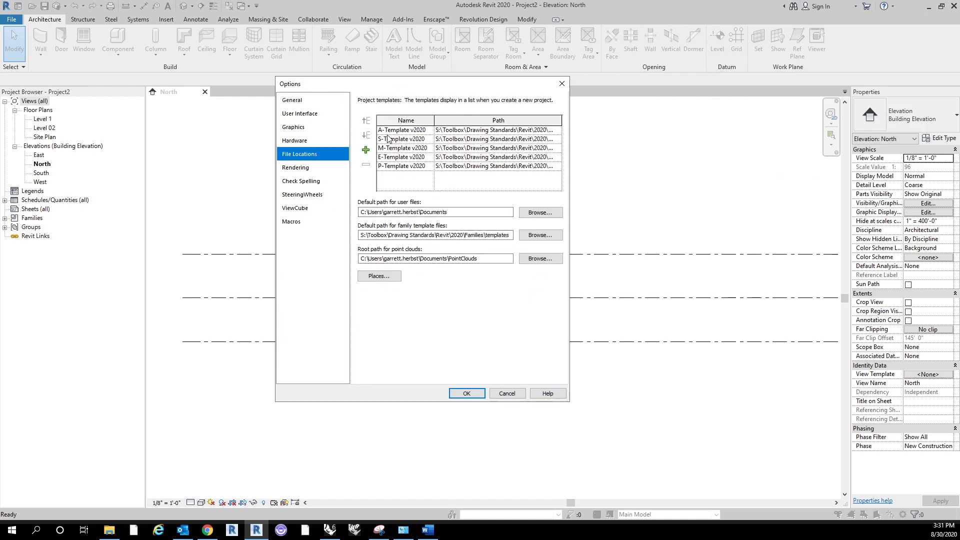
pyautogui.click(365, 150)
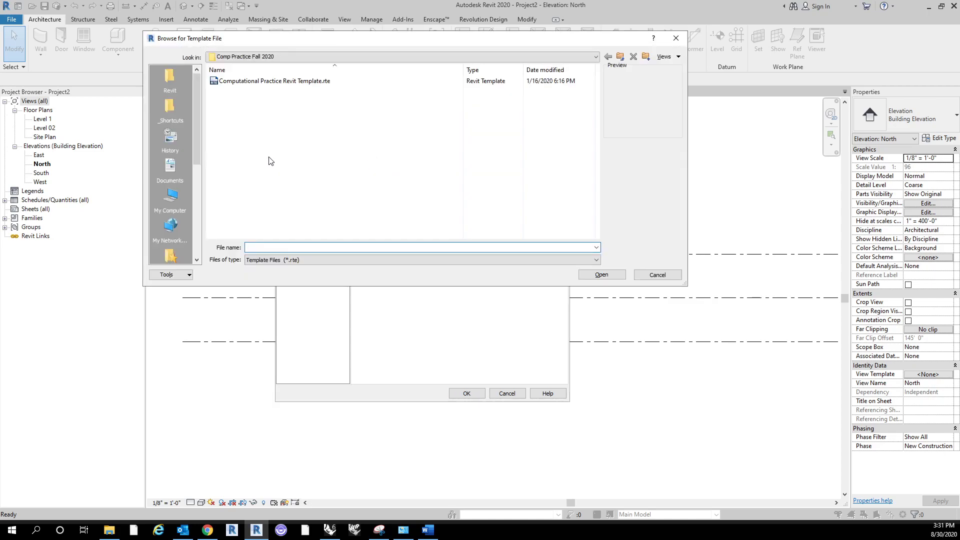
pyautogui.click(299, 82)
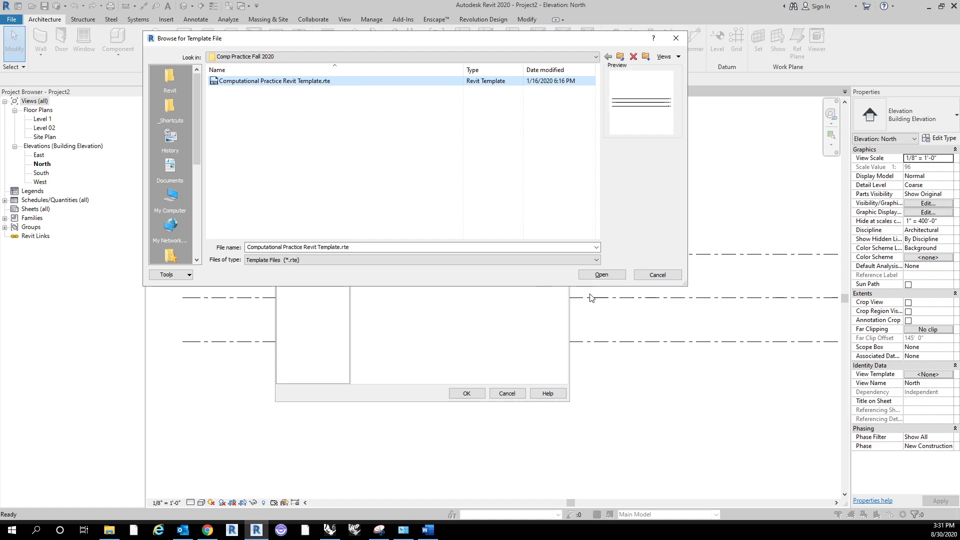
pyautogui.click(600, 274)
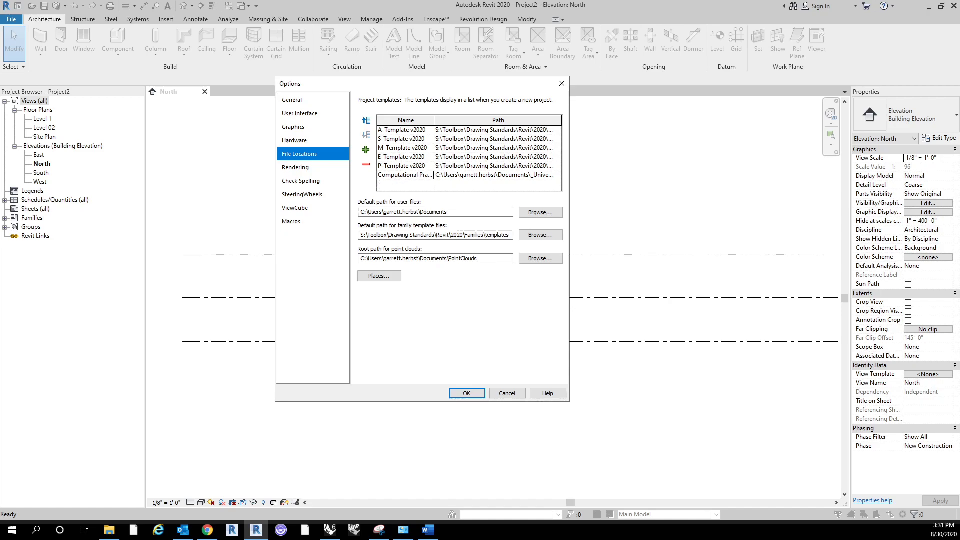
# Move the Computational Practice template to second place in the project template list, directly below A-Template v2020, and apply the options.
pyautogui.click(366, 120)
pyautogui.click(367, 121)
pyautogui.click(367, 121)
pyautogui.click(366, 120)
pyautogui.click(366, 121)
pyautogui.click(365, 135)
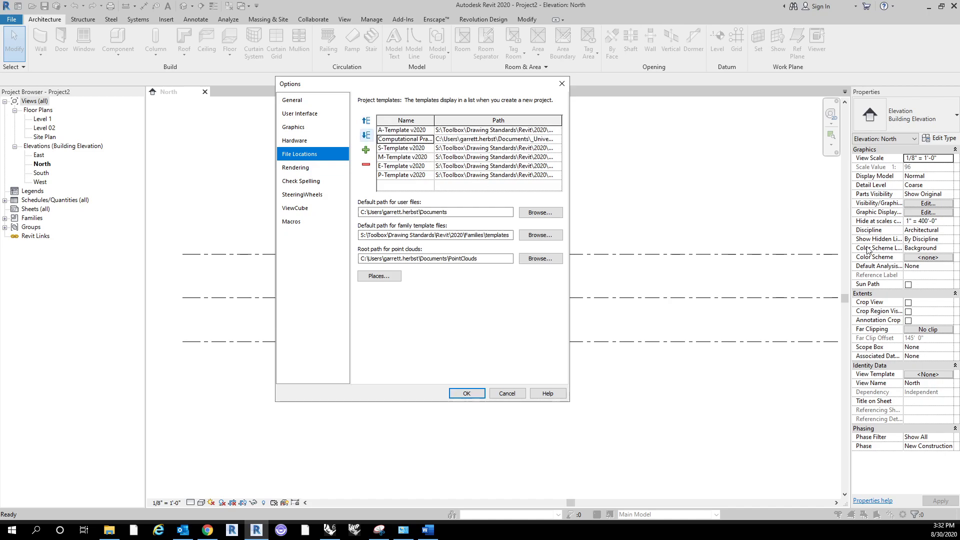
pyautogui.click(466, 393)
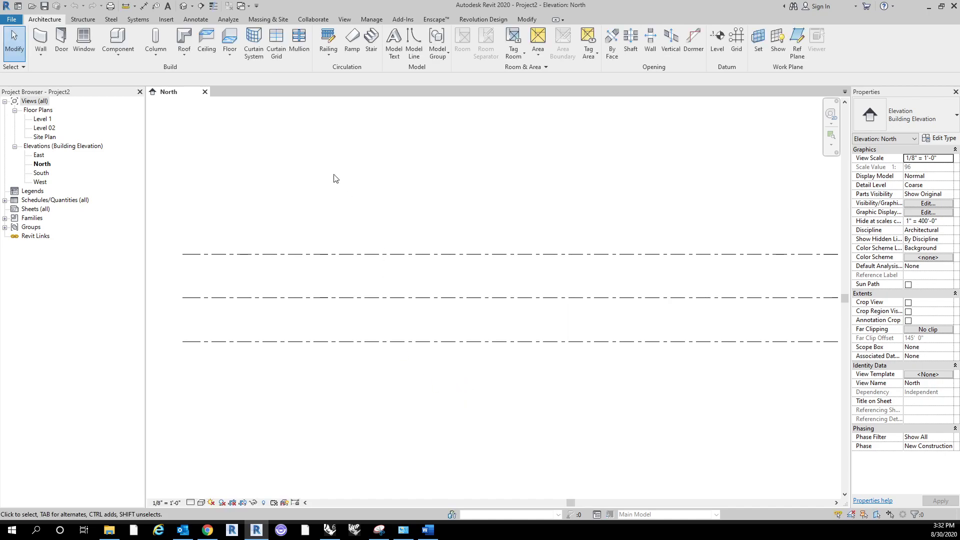
# Check that Computational Practice Revit Template can be picked for a new project, without creating one.
pyautogui.click(11, 19)
pyautogui.click(33, 59)
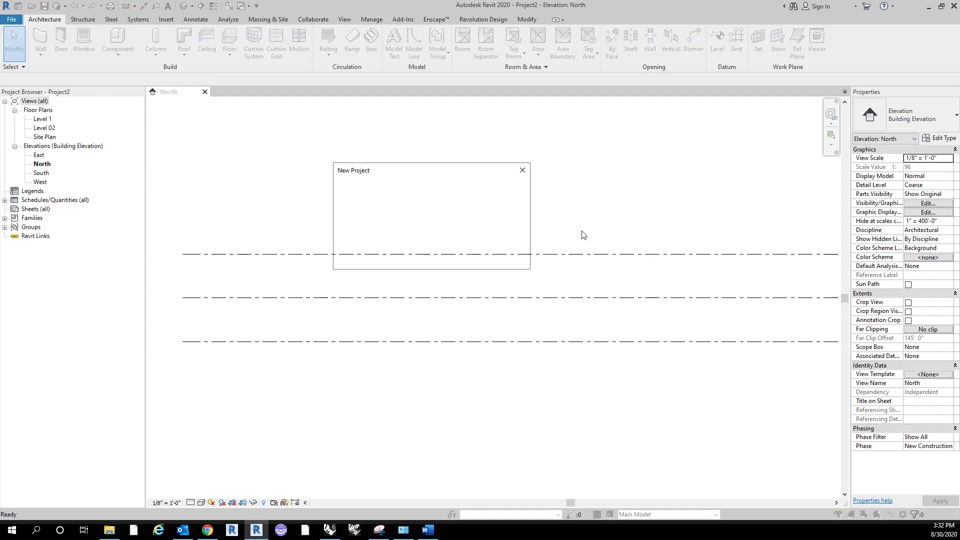
pyautogui.click(448, 202)
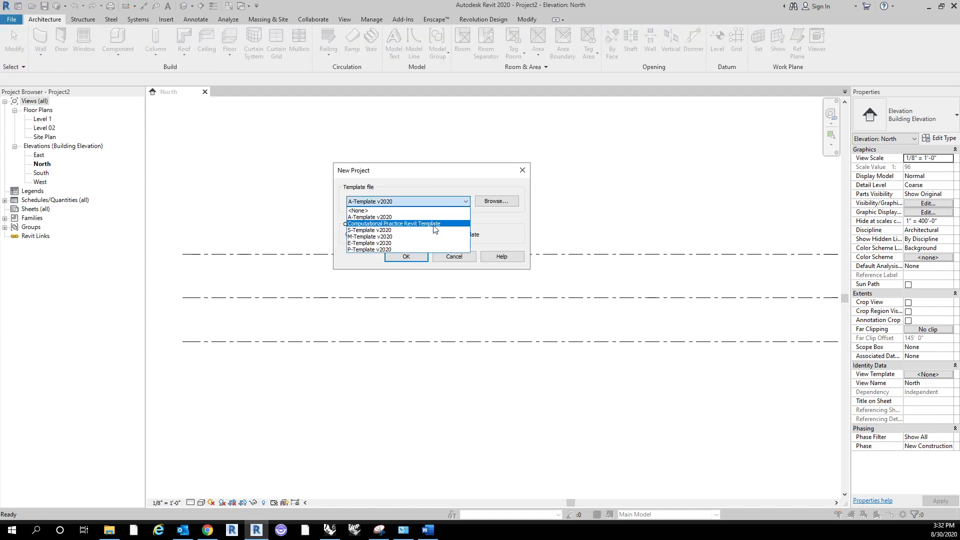
pyautogui.click(435, 224)
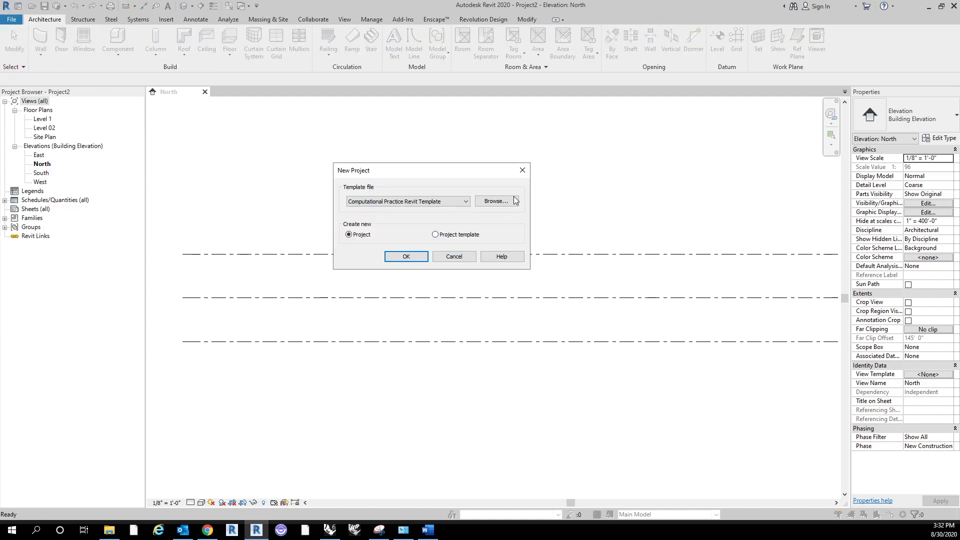
pyautogui.click(454, 256)
# Review the modern house rendering JPG from the Comp Practice Fall 2020 folder in File Explorer, and return to the North elevation in Revit.
pyautogui.scroll(-3, 473, 227)
pyautogui.moveTo(472, 227); pyautogui.dragTo(516, 229, button='middle')
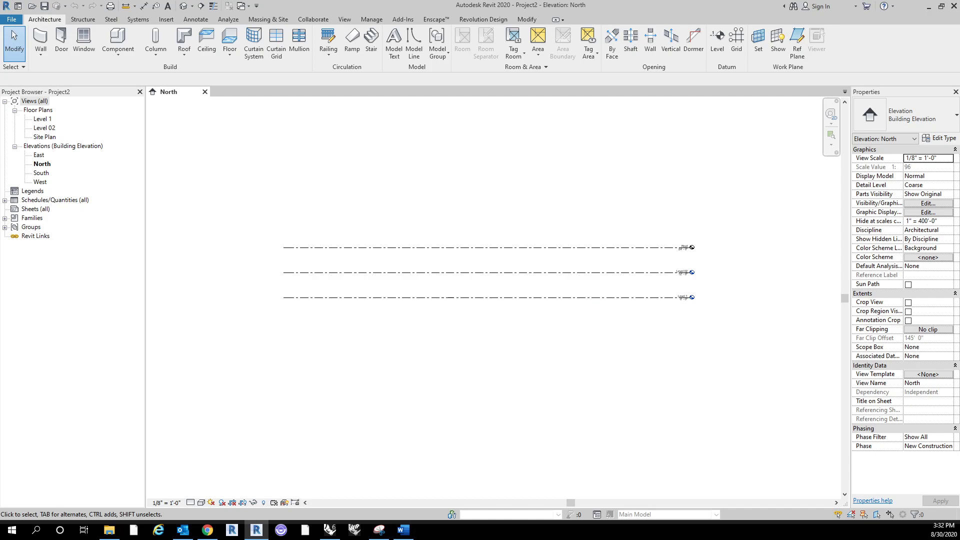
pyautogui.click(109, 529)
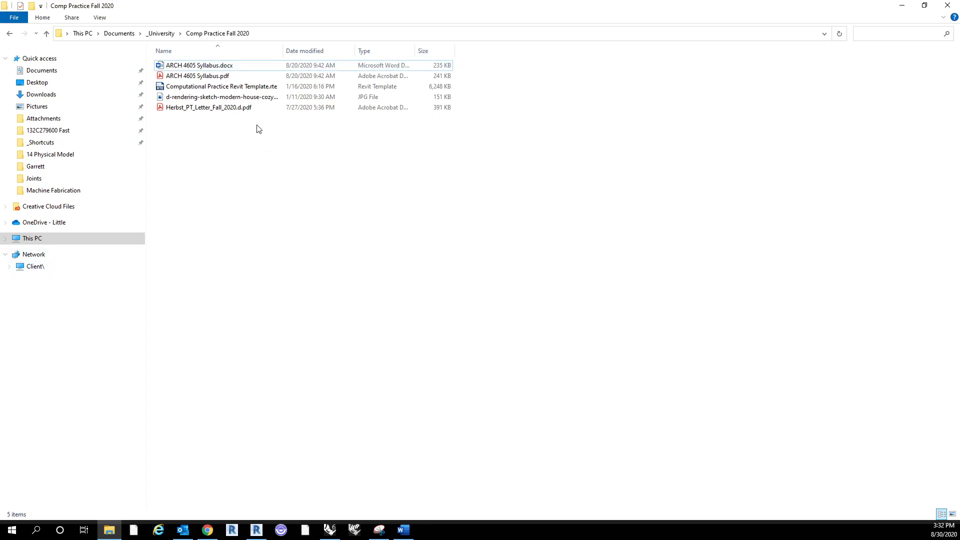
pyautogui.doubleClick(262, 98)
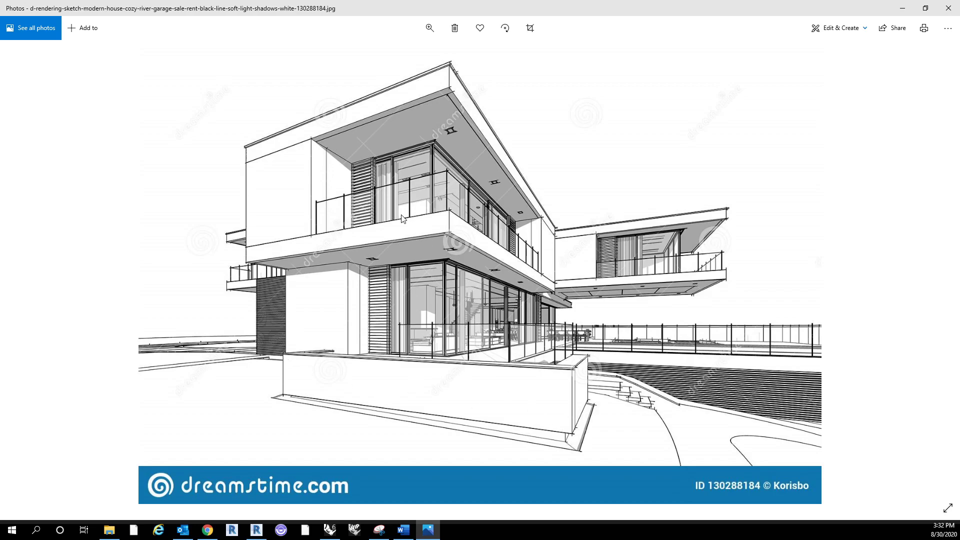
pyautogui.click(949, 7)
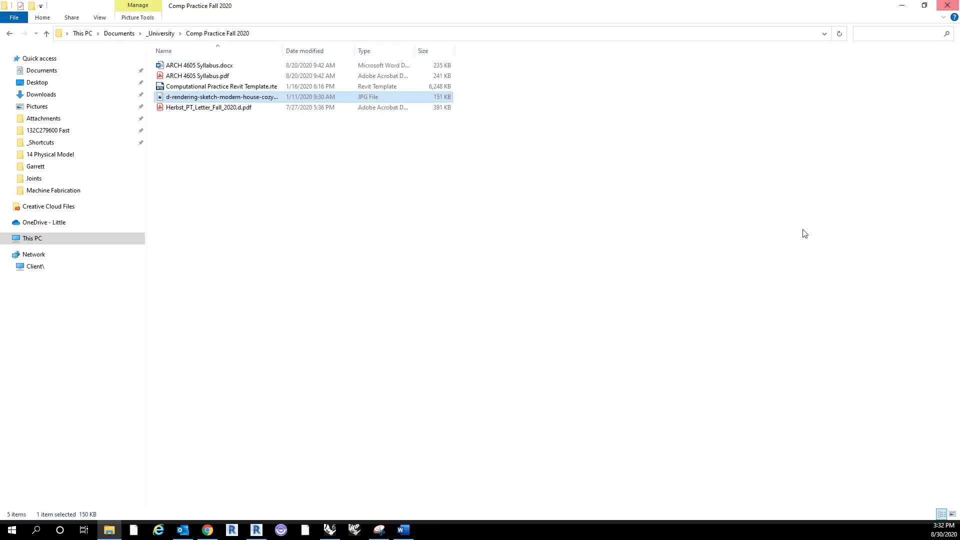
pyautogui.click(901, 5)
# Delete the Roof level at the top of the North elevation.
pyautogui.scroll(5, 681, 290)
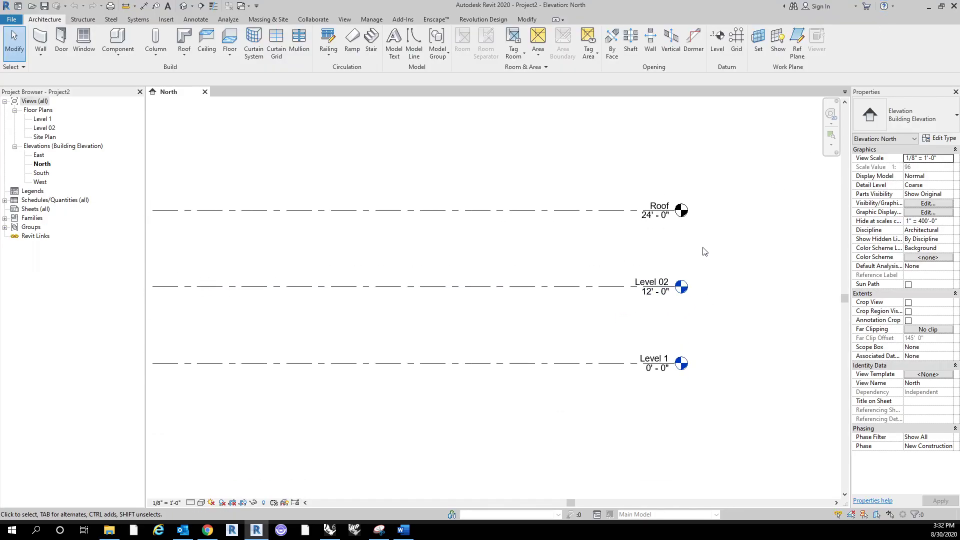
pyautogui.scroll(-2, 705, 251)
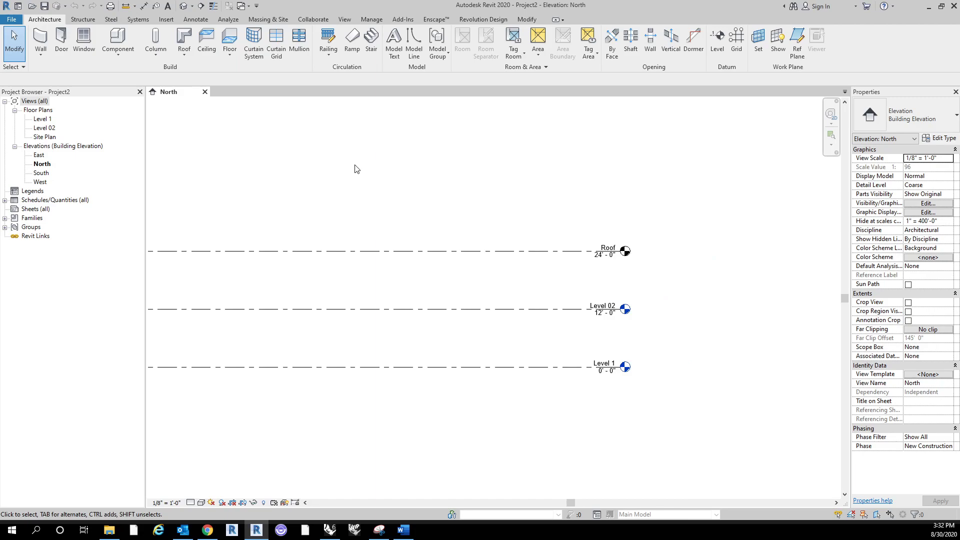
pyautogui.moveTo(685, 272); pyautogui.dragTo(720, 284, button='middle')
pyautogui.click(631, 252)
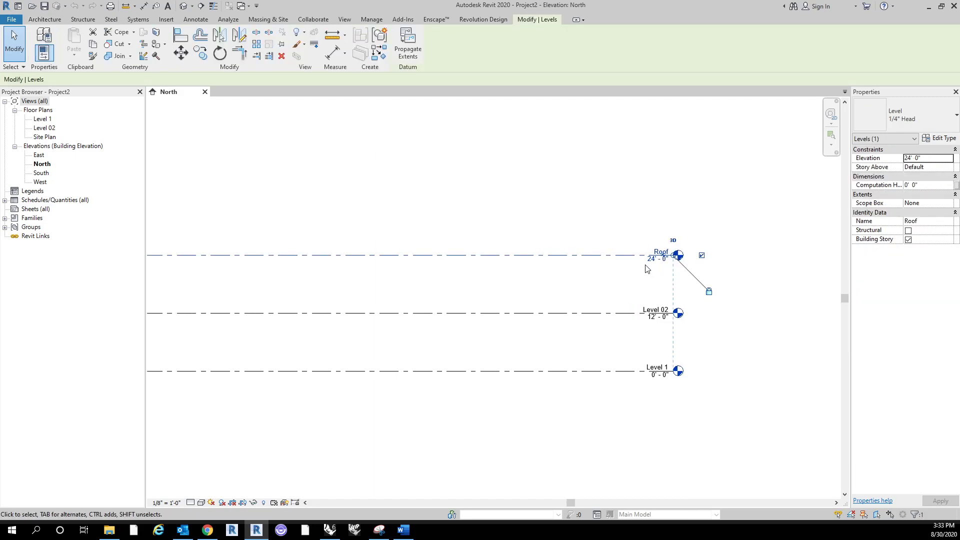
pyautogui.scroll(1, 637, 294)
pyautogui.moveTo(640, 295); pyautogui.dragTo(655, 292, button='middle')
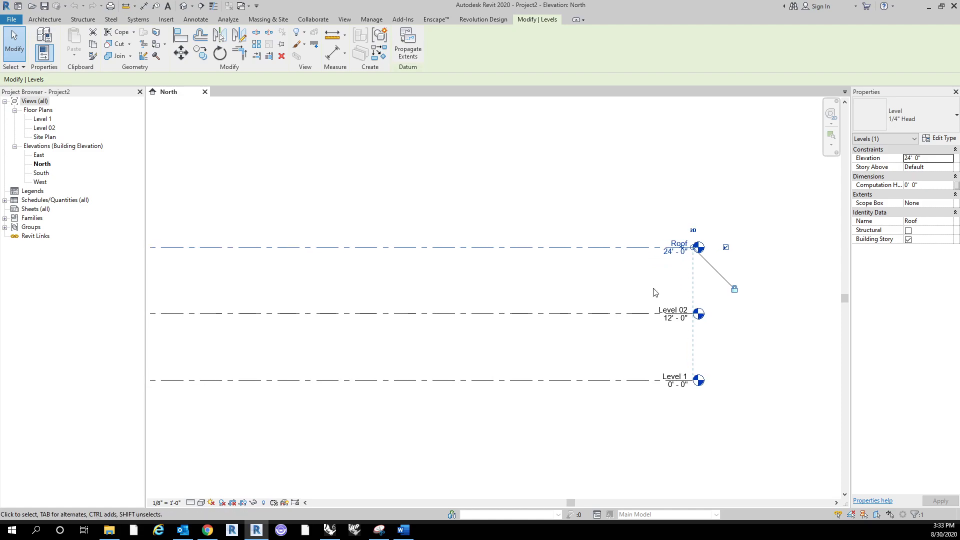
pyautogui.press('Delete')
pyautogui.scroll(-1, 681, 312)
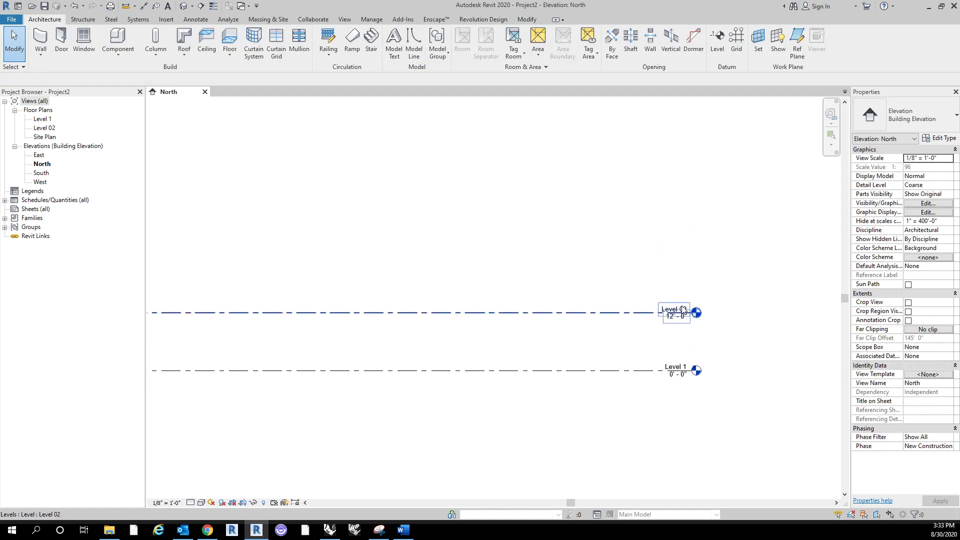
# Copy Level 02 upward by 12', using the spacing between Level 1 and Level 02 as the copy distance.
pyautogui.scroll(-2, 645, 260)
pyautogui.moveTo(639, 264); pyautogui.dragTo(711, 287, button='middle')
pyautogui.click(666, 312)
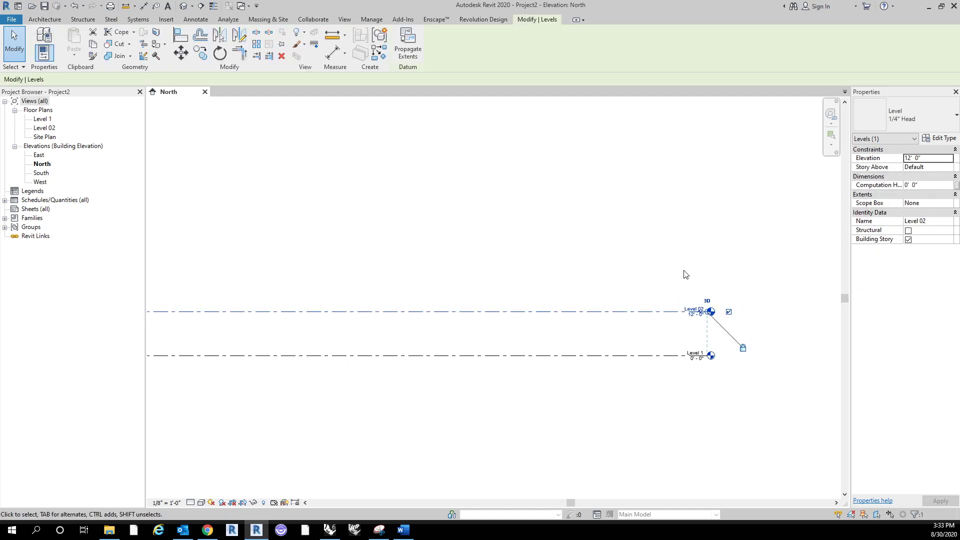
pyautogui.scroll(2, 718, 317)
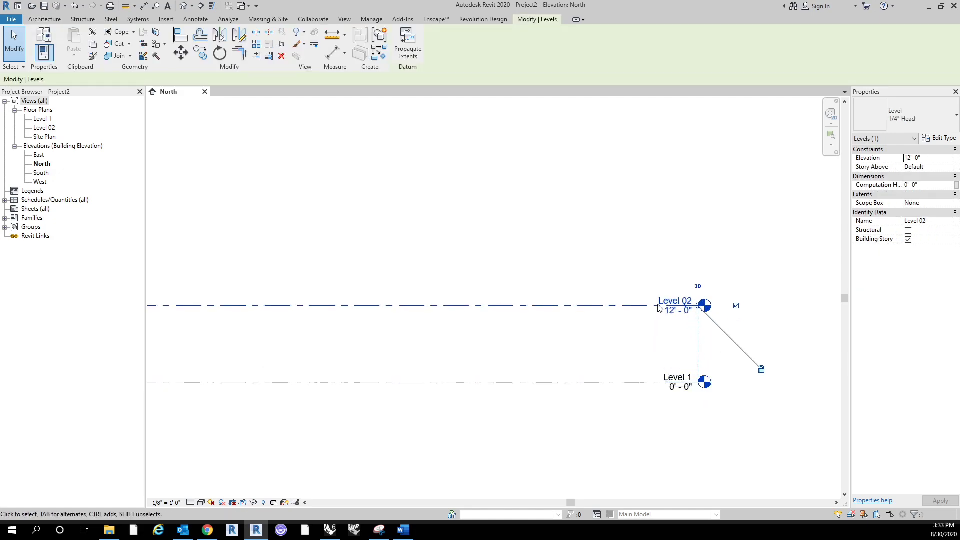
pyautogui.press('c')
pyautogui.press('o')
pyautogui.click(638, 382)
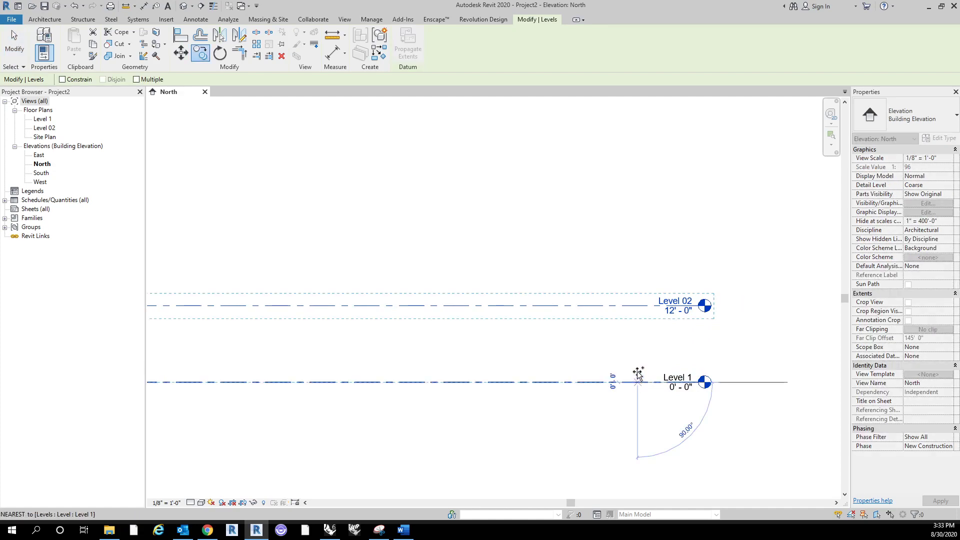
pyautogui.click(637, 305)
pyautogui.scroll(-2, 636, 306)
pyautogui.press('Escape')
pyautogui.scroll(2, 647, 267)
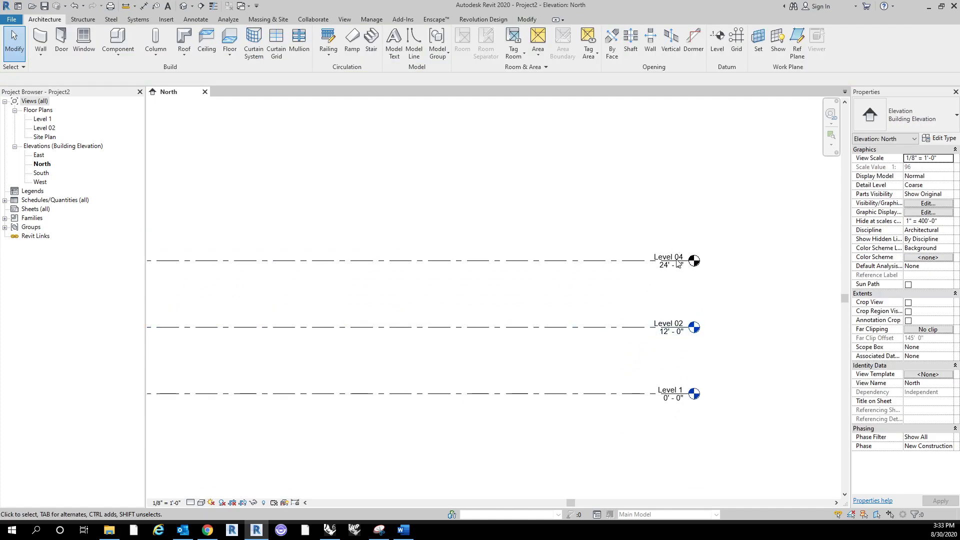
# Delete the copied level above Level 02.
pyautogui.click(680, 264)
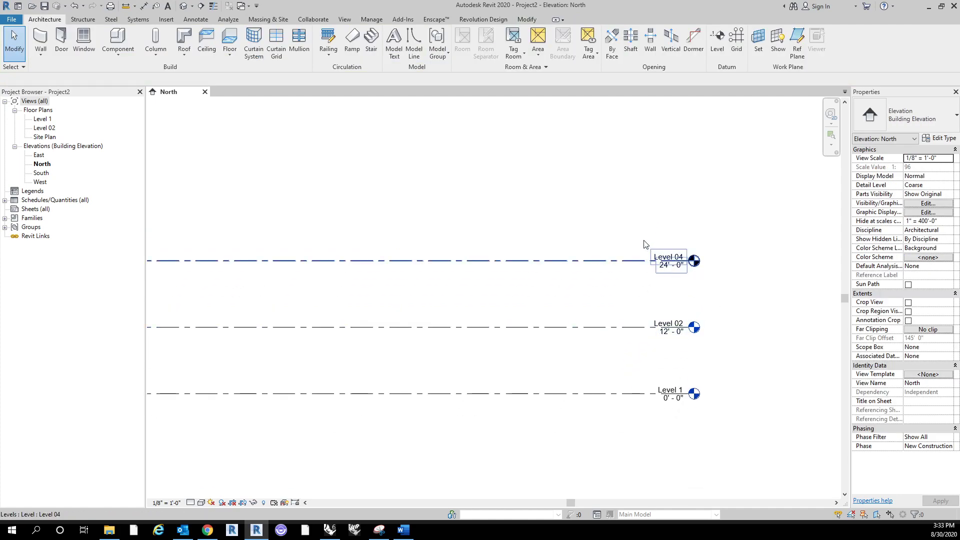
pyautogui.scroll(-3, 644, 245)
pyautogui.click(638, 252)
pyautogui.press('Delete')
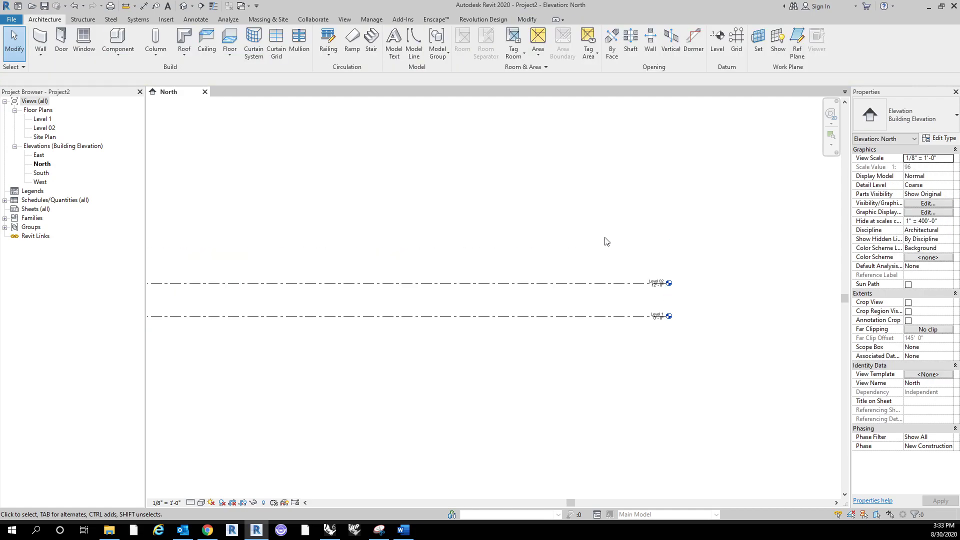
# Draw a new level above Level 02 at about 23' 6", with both ends aligned to the existing levels.
pyautogui.scroll(-2, 781, 241)
pyautogui.moveTo(467, 197); pyautogui.dragTo(429, 223, button='middle')
pyautogui.click(718, 40)
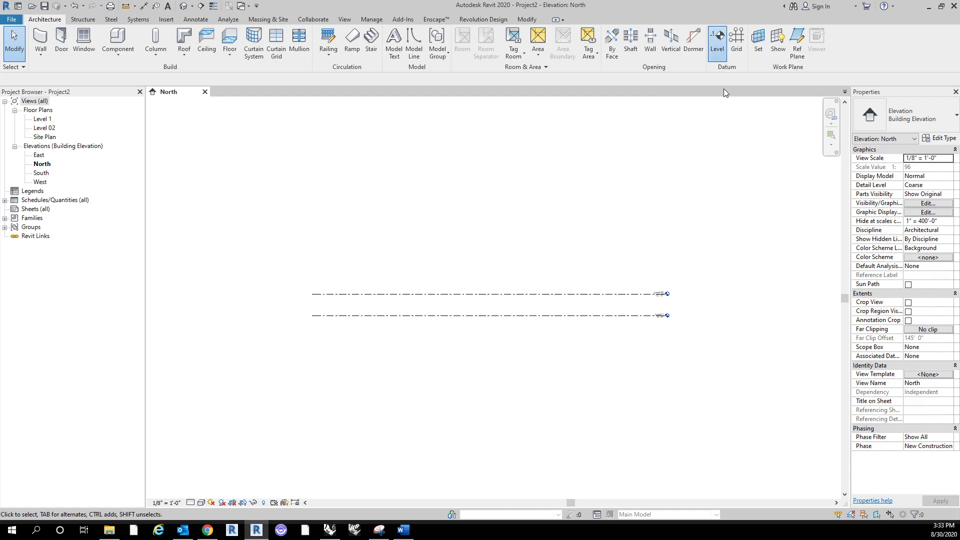
pyautogui.click(313, 273)
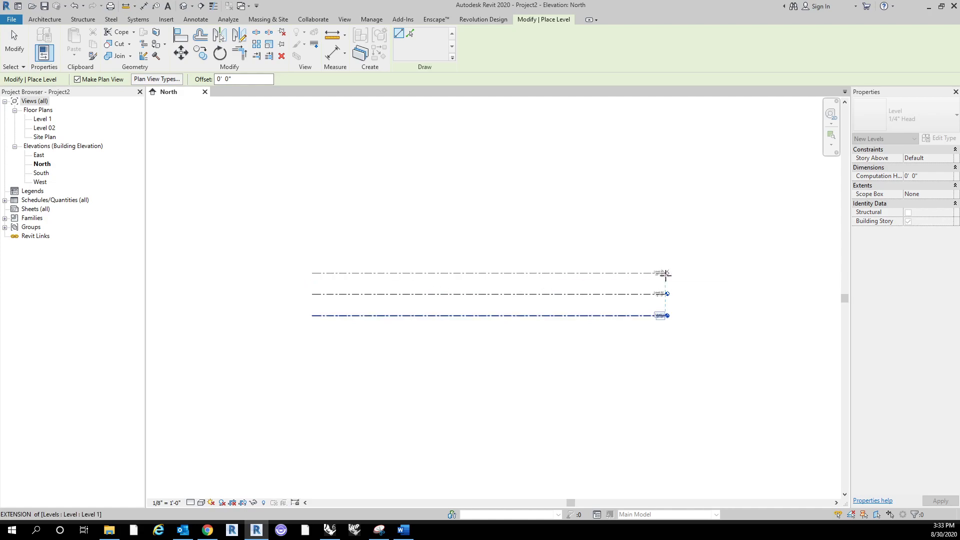
pyautogui.click(665, 275)
pyautogui.scroll(3, 665, 279)
pyautogui.press('Escape')
pyautogui.press('Escape')
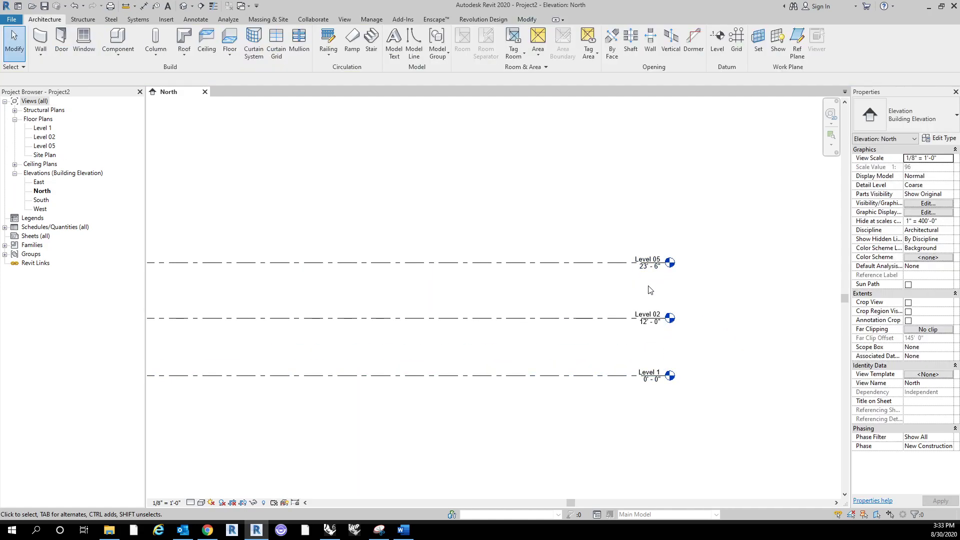
pyautogui.scroll(-1, 649, 288)
pyautogui.click(634, 268)
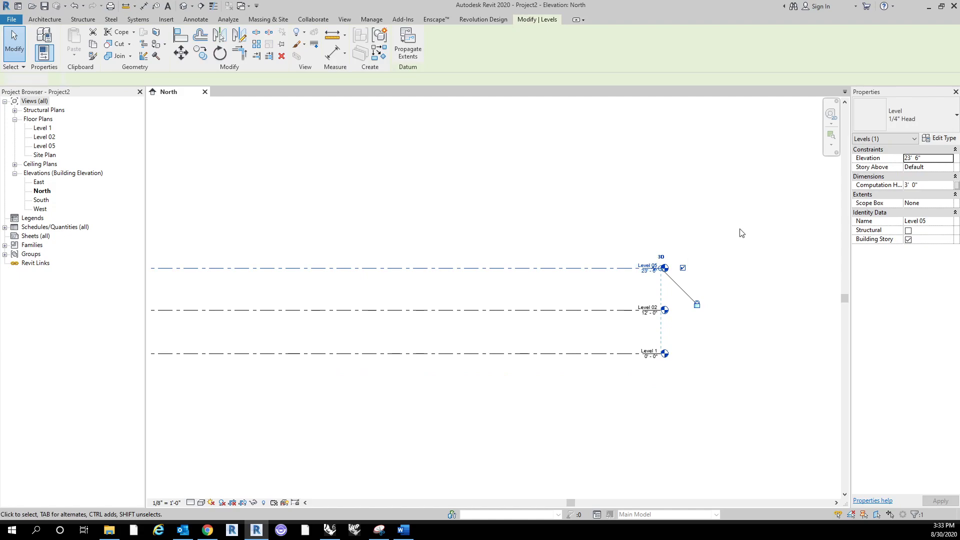
pyautogui.click(698, 336)
pyautogui.scroll(1, 699, 336)
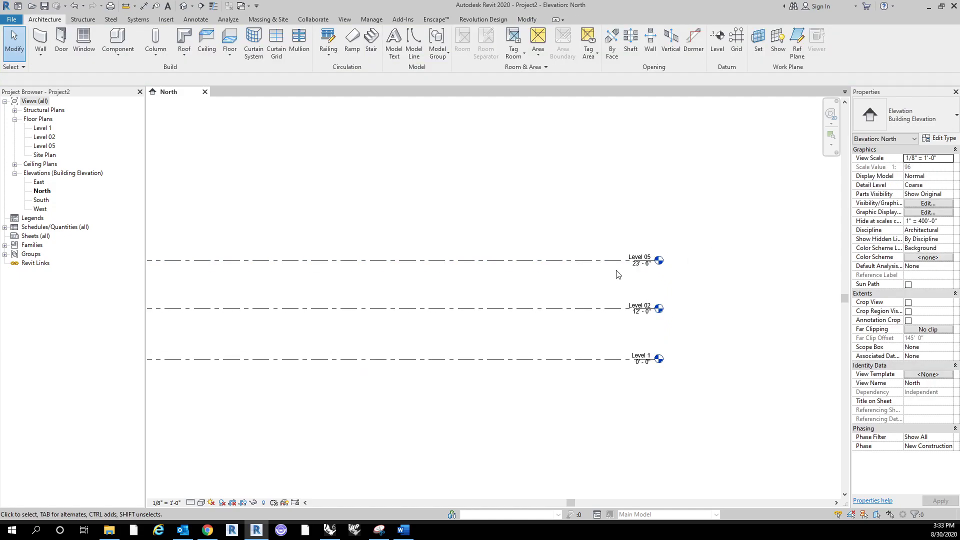
pyautogui.scroll(1, 616, 272)
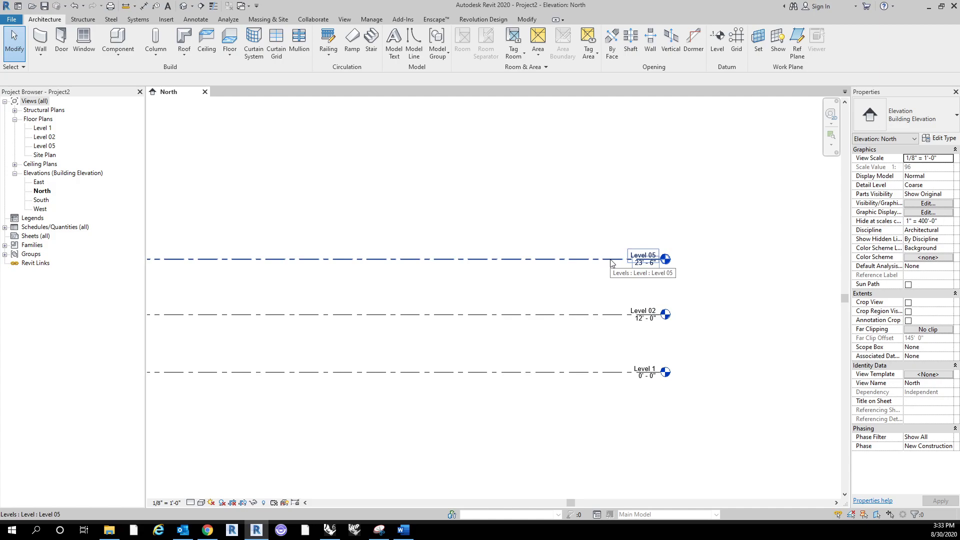
# Rename the new top level Roof and set its elevation to 30'.
pyautogui.click(610, 264)
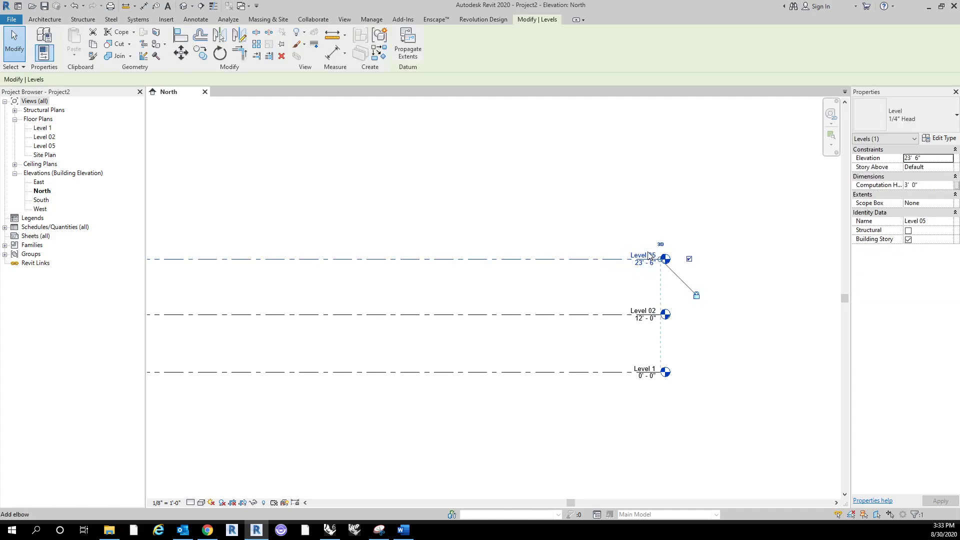
pyautogui.click(641, 255)
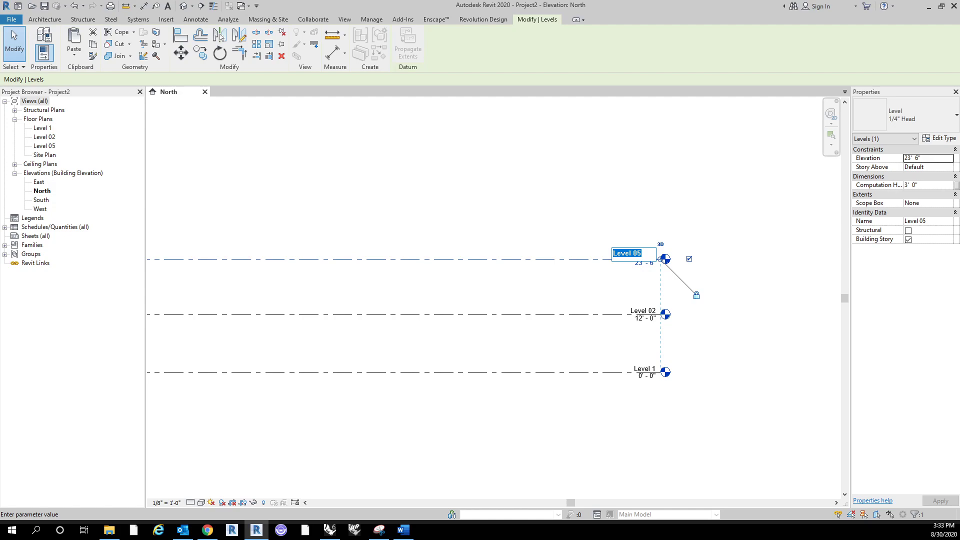
pyautogui.write('Roof')
pyautogui.press('Return')
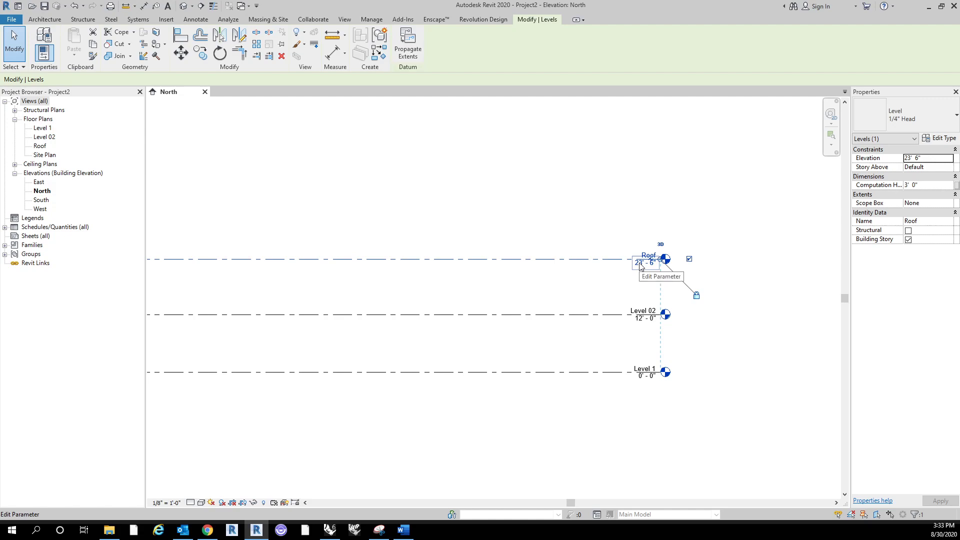
pyautogui.click(640, 264)
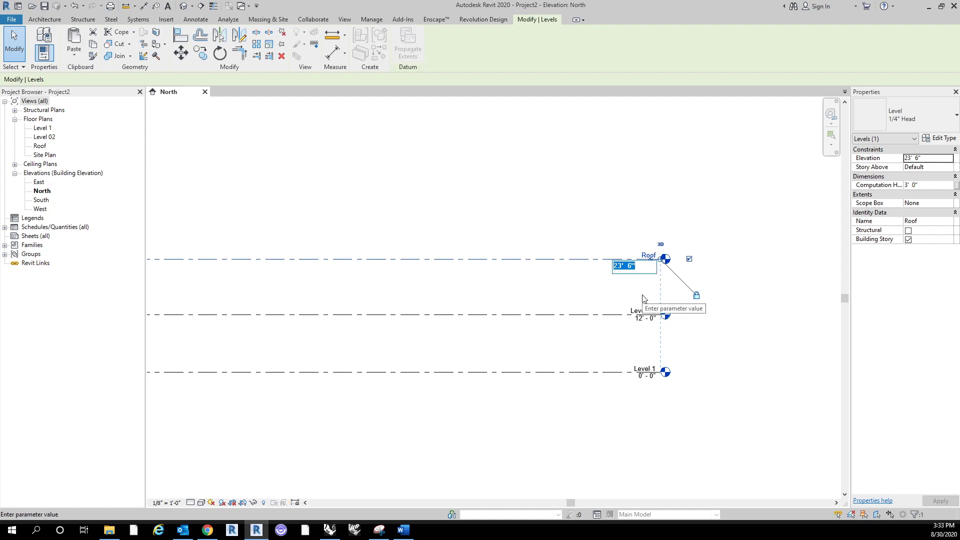
pyautogui.write('30')
pyautogui.press('Return')
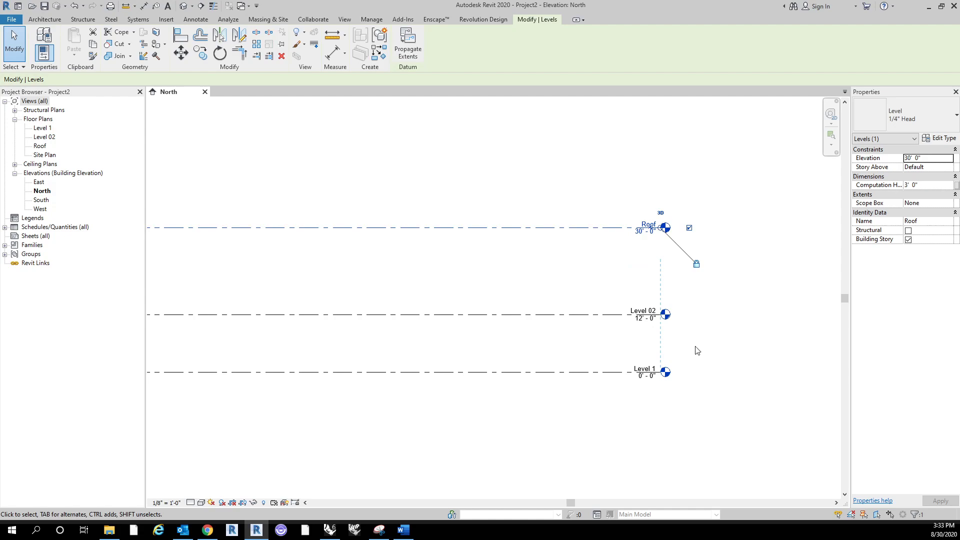
pyautogui.click(668, 345)
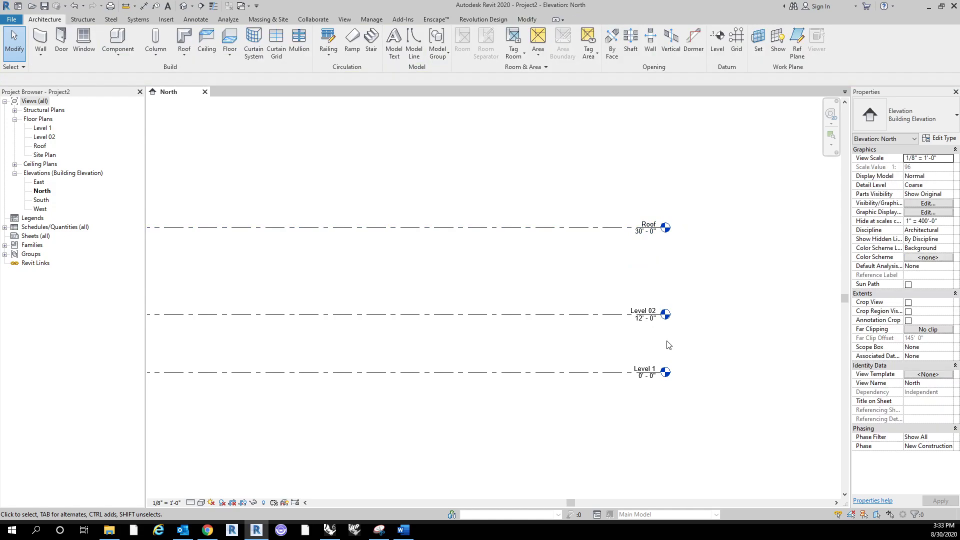
# Set the elevation of Level 02 to 15'.
pyautogui.click(595, 315)
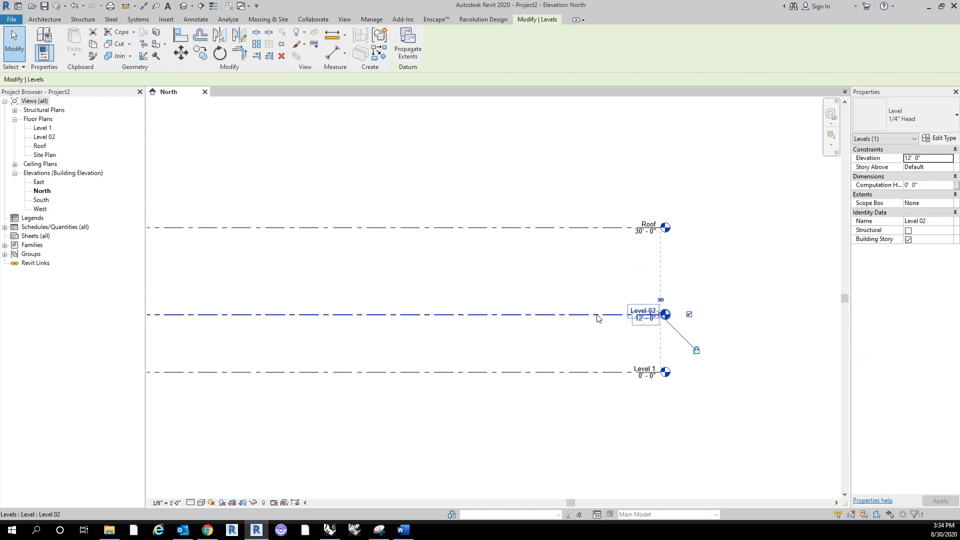
pyautogui.click(641, 323)
pyautogui.write('15')
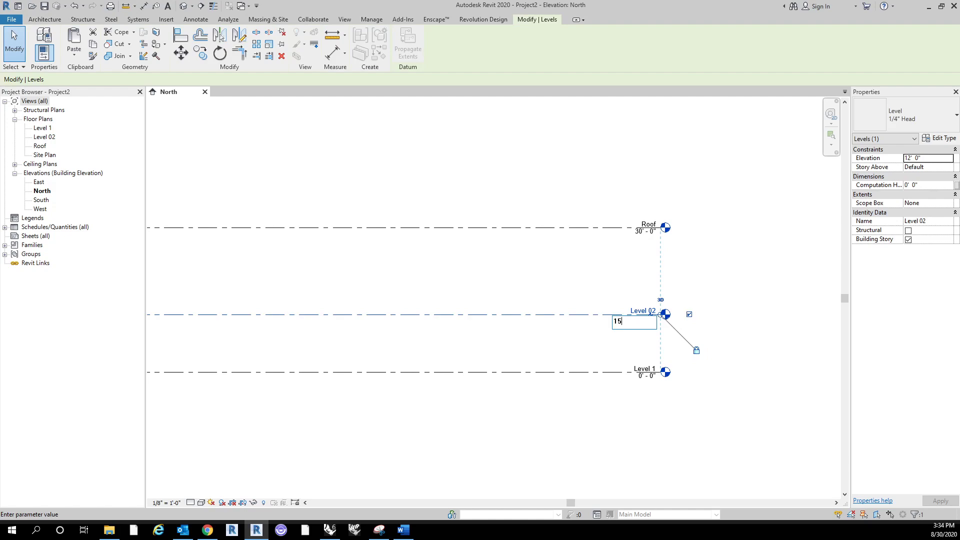
pyautogui.press('Return')
pyautogui.click(590, 319)
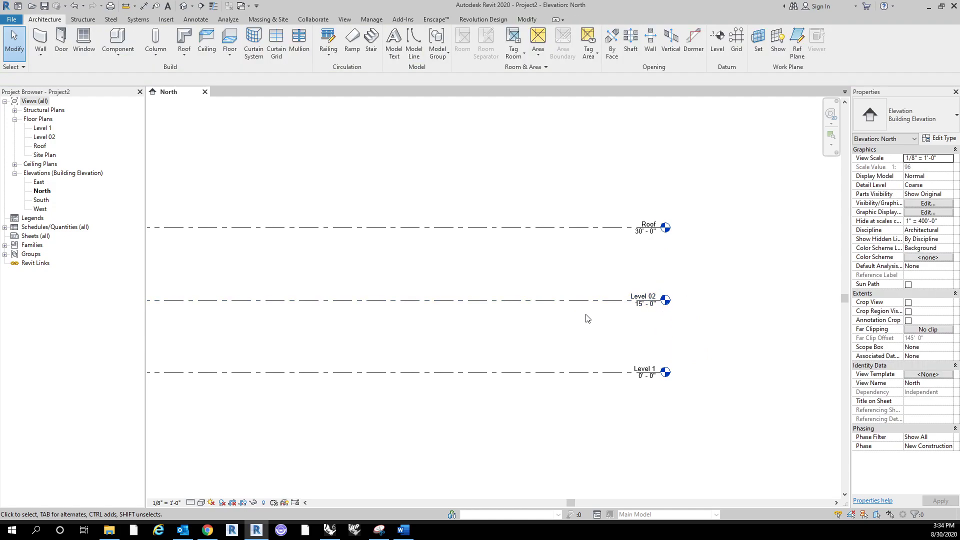
# Try to set Level 02's elevation to 14' through its instance properties.
pyautogui.click(590, 301)
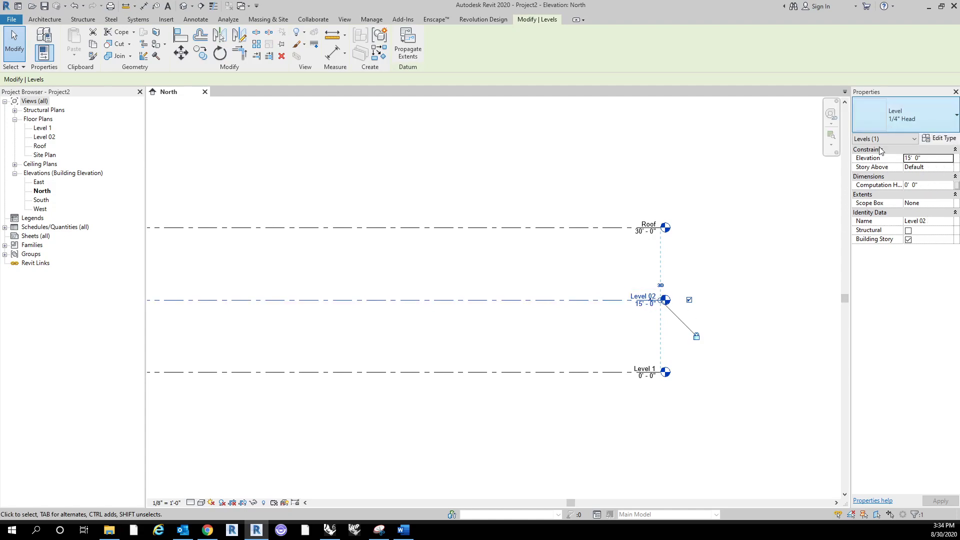
pyautogui.click(928, 158)
pyautogui.write('14')
pyautogui.click(934, 221)
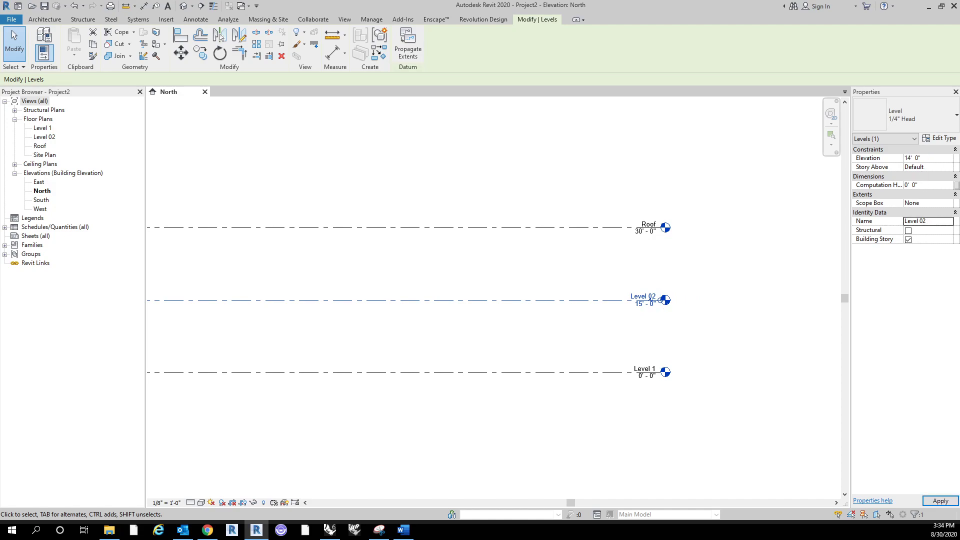
pyautogui.click(936, 159)
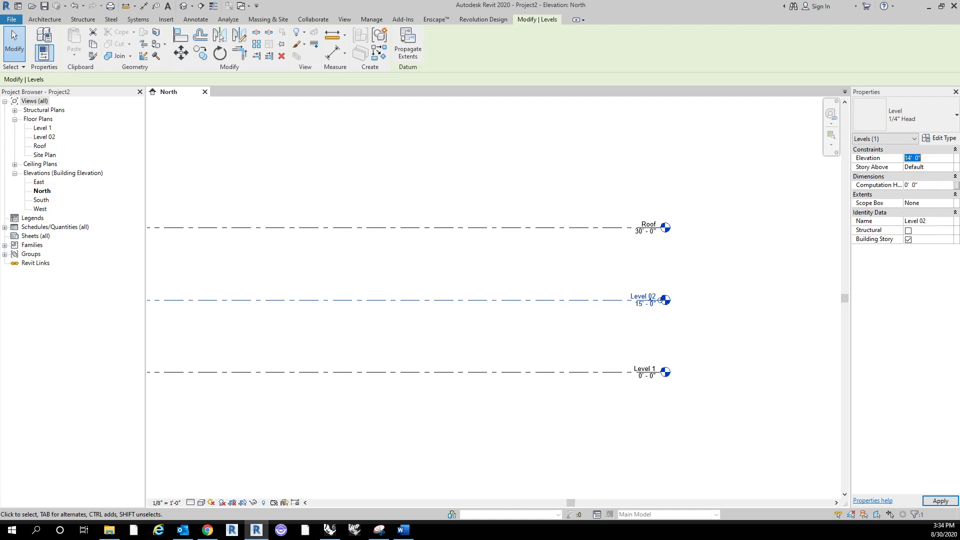
pyautogui.click(554, 190)
pyautogui.scroll(-2, 694, 221)
pyautogui.scroll(-1, 712, 209)
pyautogui.moveTo(713, 210); pyautogui.dragTo(725, 257, button='middle')
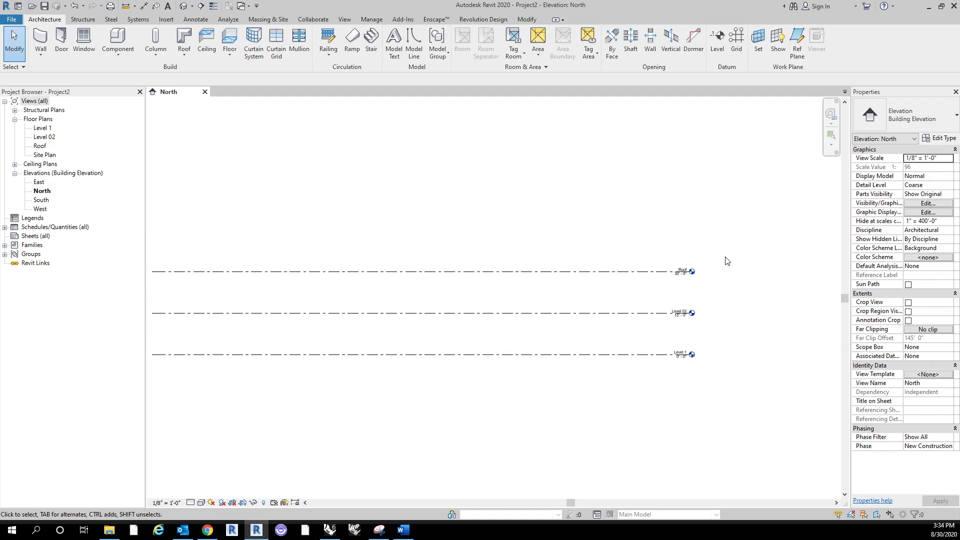
pyautogui.moveTo(711, 332); pyautogui.dragTo(724, 322, button='middle')
pyautogui.moveTo(686, 384); pyautogui.dragTo(688, 385, button='middle')
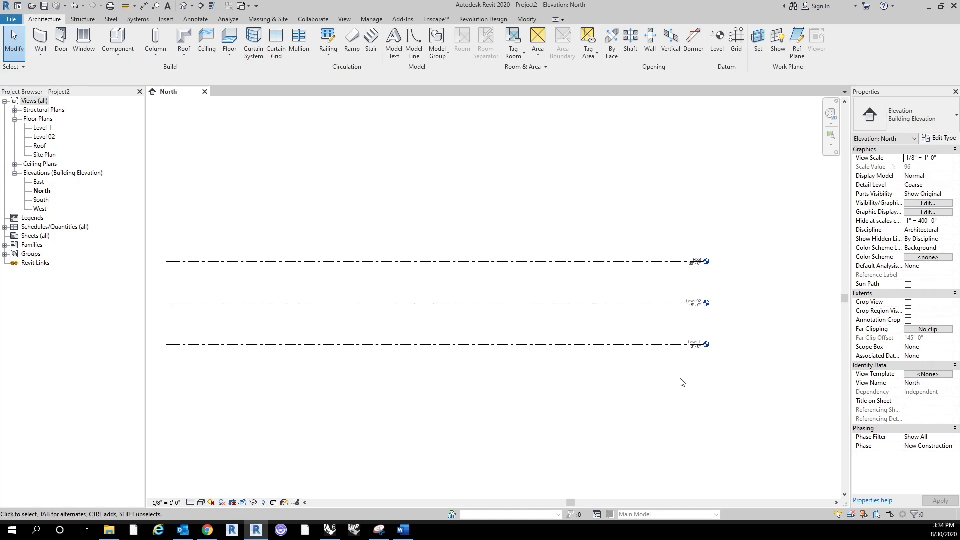
pyautogui.moveTo(689, 383); pyautogui.dragTo(702, 376, button='middle')
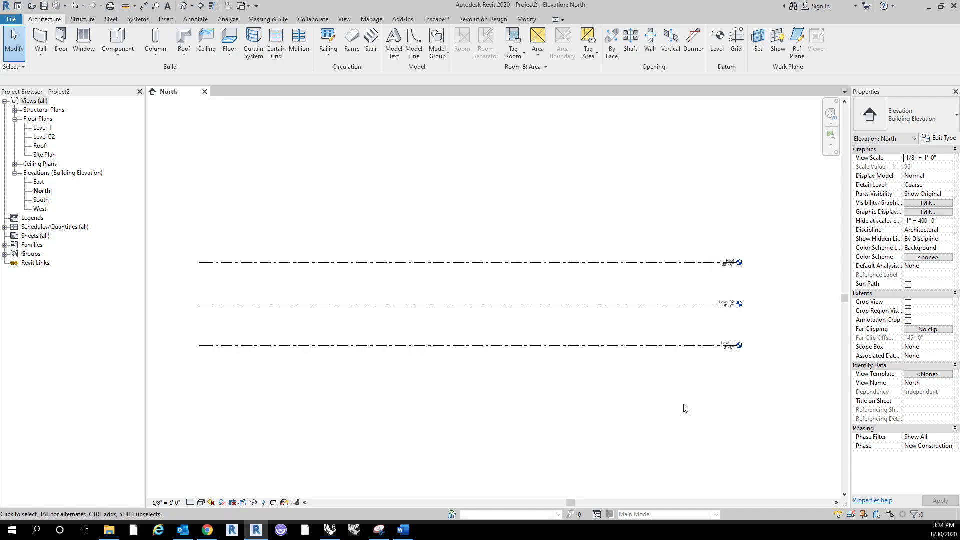
pyautogui.moveTo(691, 404)
pyautogui.mouseDown(button='middle')
pyautogui.moveTo(719, 377)
pyautogui.moveTo(693, 392)
pyautogui.mouseUp(button='middle')
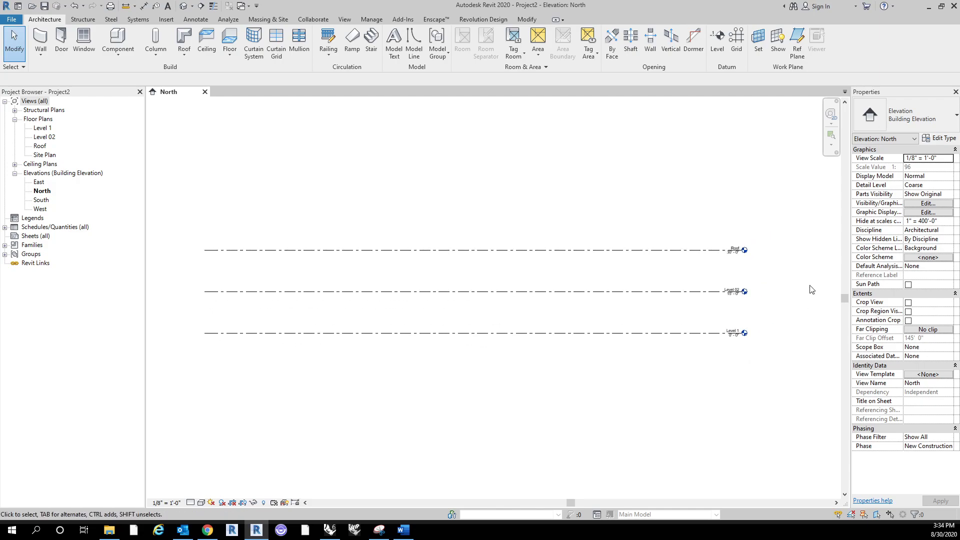
pyautogui.scroll(1, 810, 289)
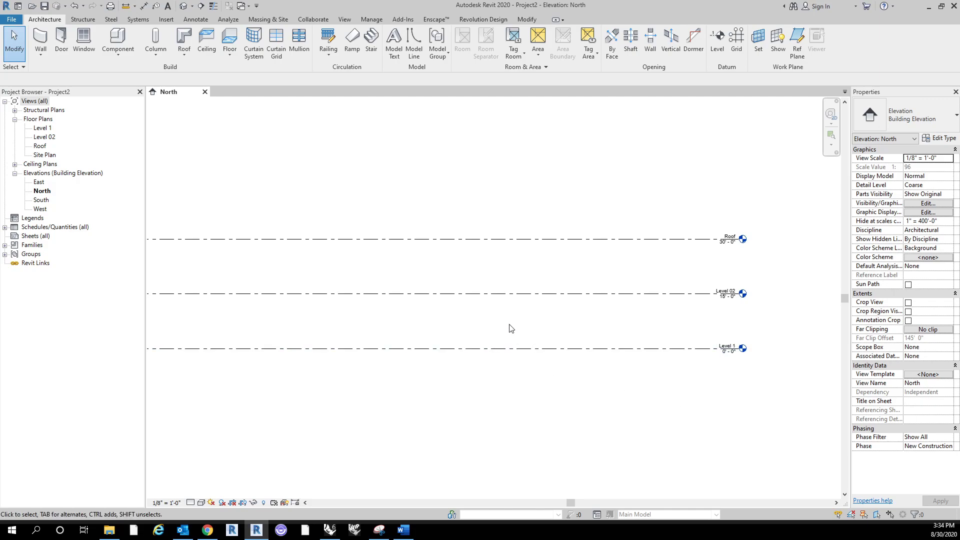
pyautogui.moveTo(256, 175); pyautogui.dragTo(313, 190, button='middle')
pyautogui.moveTo(424, 184); pyautogui.dragTo(457, 186, button='middle')
pyautogui.scroll(-1, 449, 183)
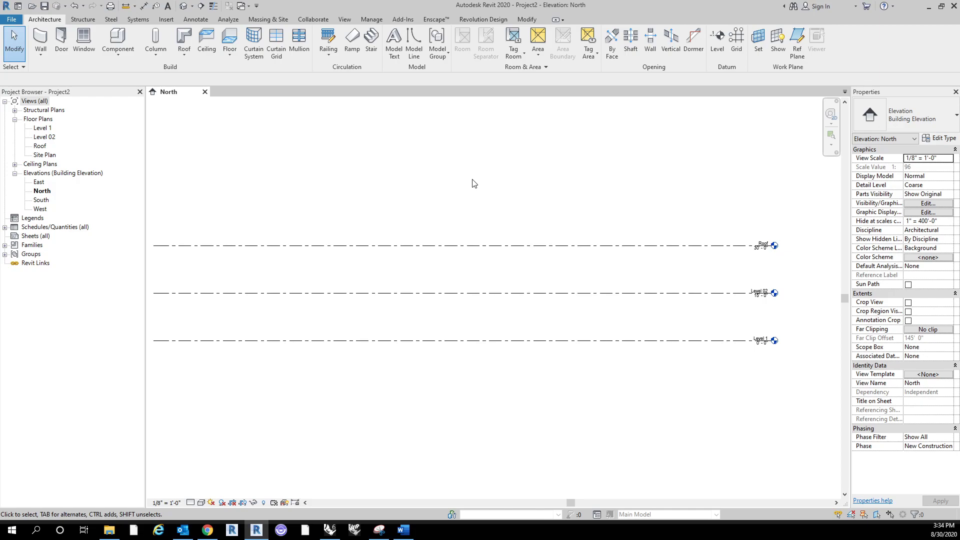
# Open the Level 1 floor plan, and place the modern-house reference sketch from the Comp Practice Fall 2020 folder on the second monitor.
pyautogui.doubleClick(45, 128)
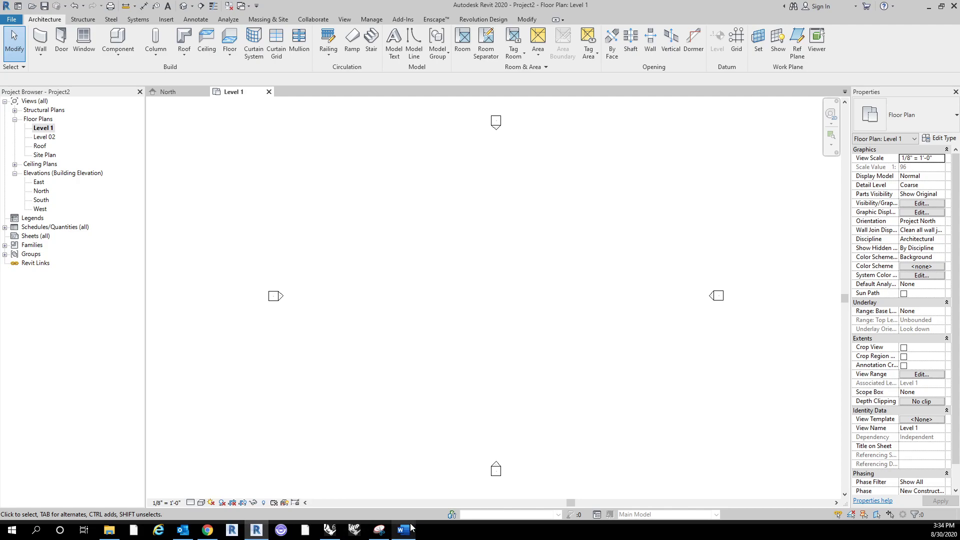
pyautogui.click(109, 530)
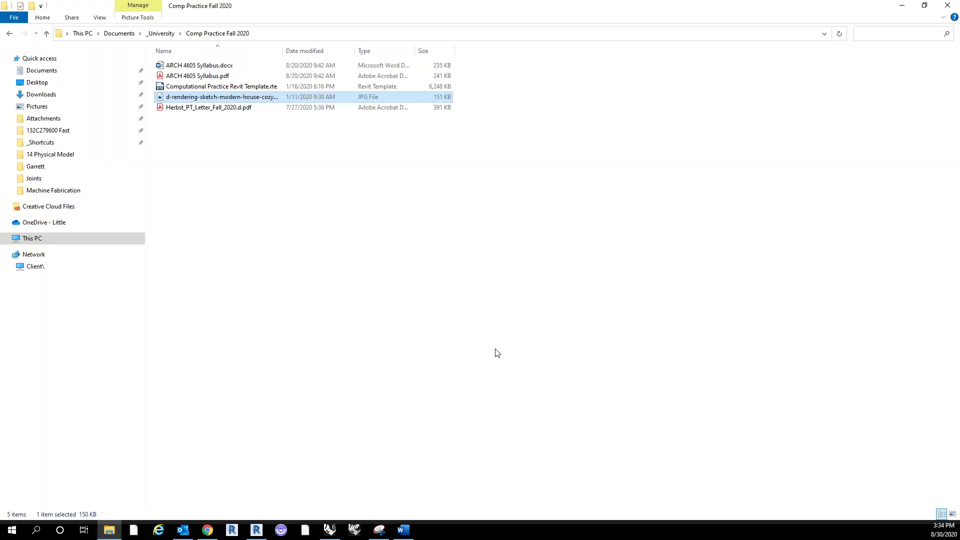
pyautogui.doubleClick(286, 97)
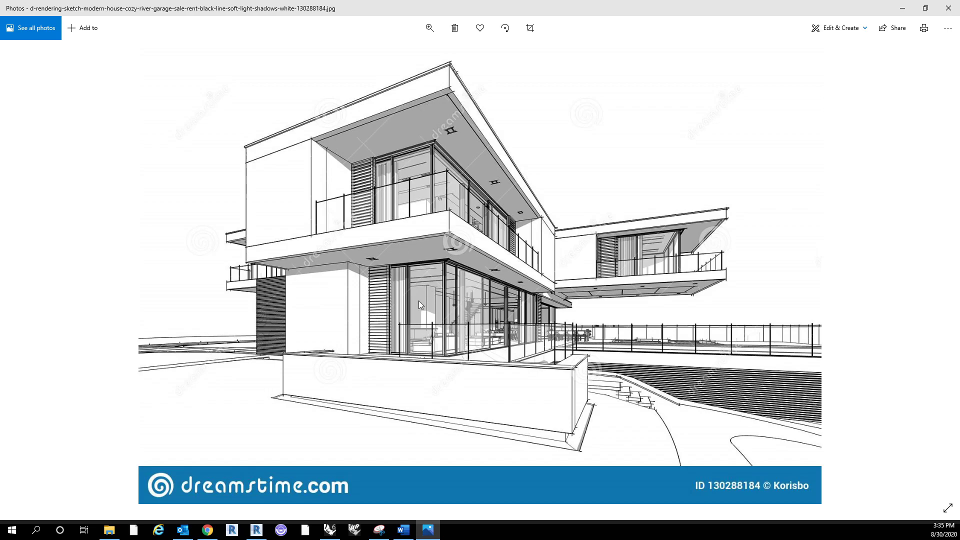
pyautogui.moveTo(608, 1); pyautogui.dragTo(959, 145)
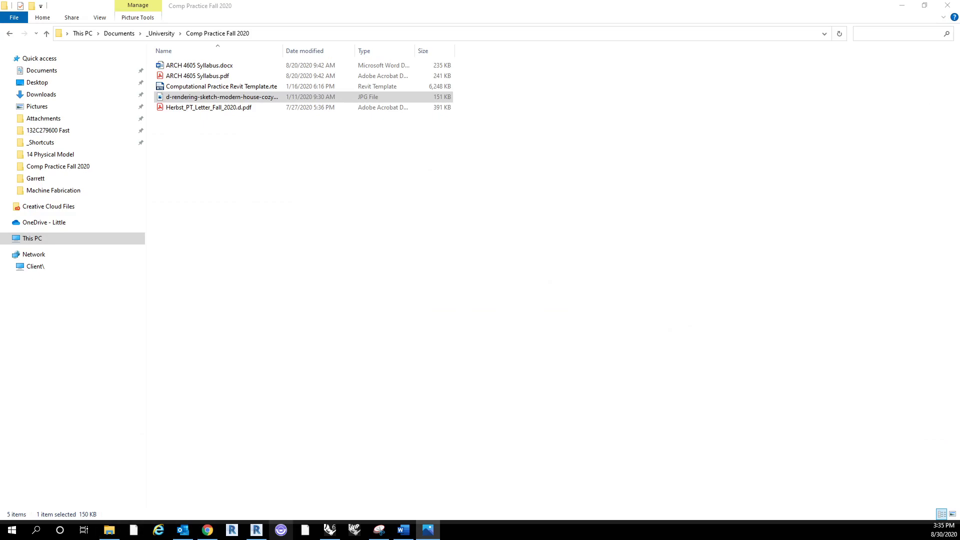
pyautogui.click(256, 529)
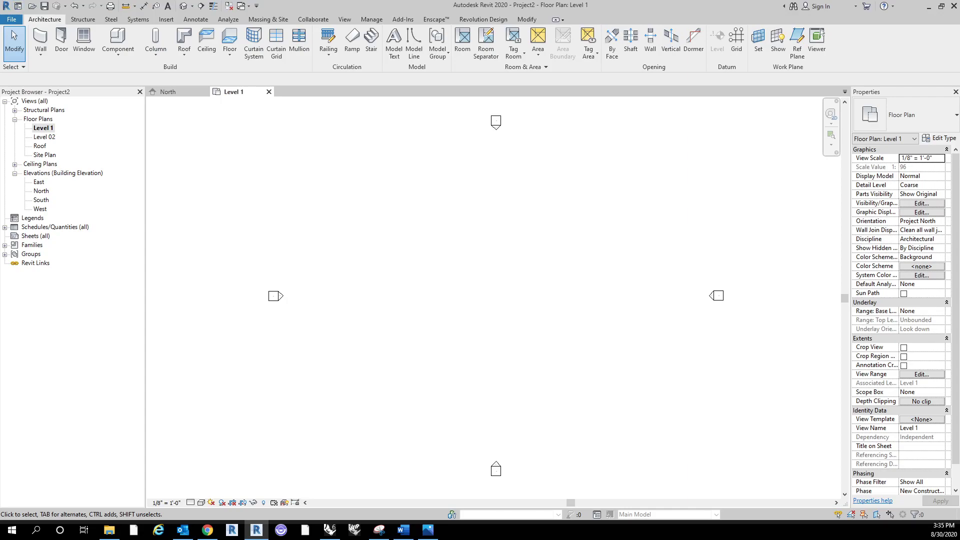
pyautogui.rightClick(285, 361)
pyautogui.press('Escape')
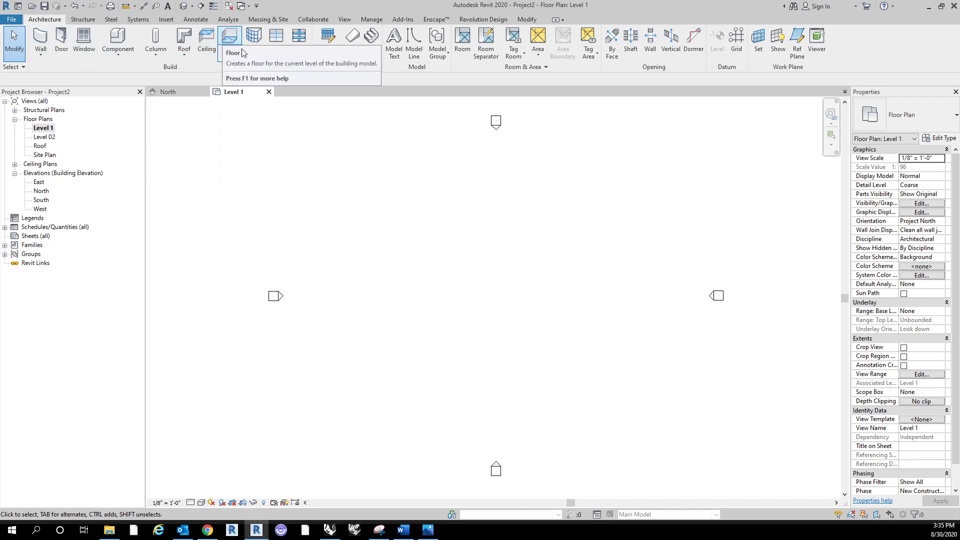
# Start a floor on Level 1 and sketch three connected straight boundary lines between the elevation markers.
pyautogui.click(230, 39)
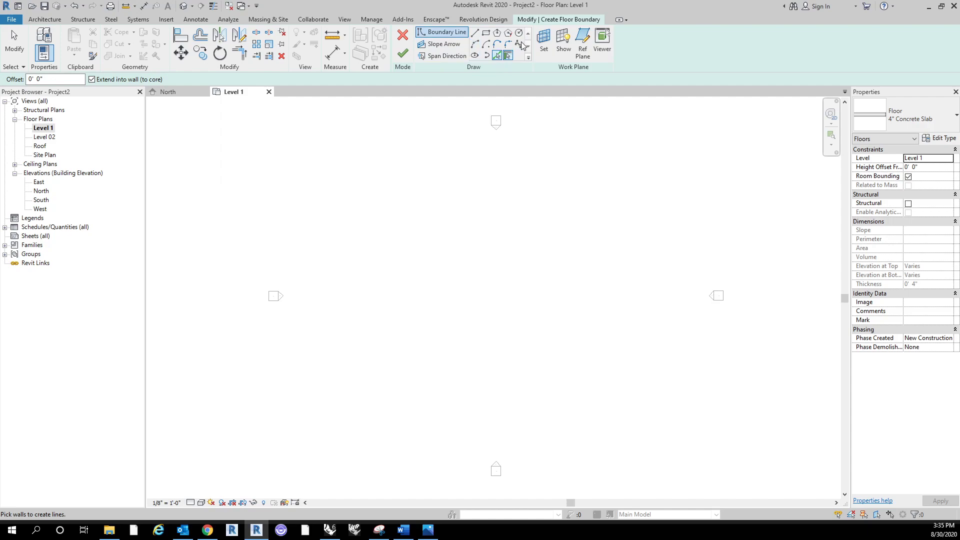
pyautogui.click(474, 36)
pyautogui.click(467, 197)
pyautogui.click(390, 298)
pyautogui.click(518, 402)
pyautogui.click(599, 344)
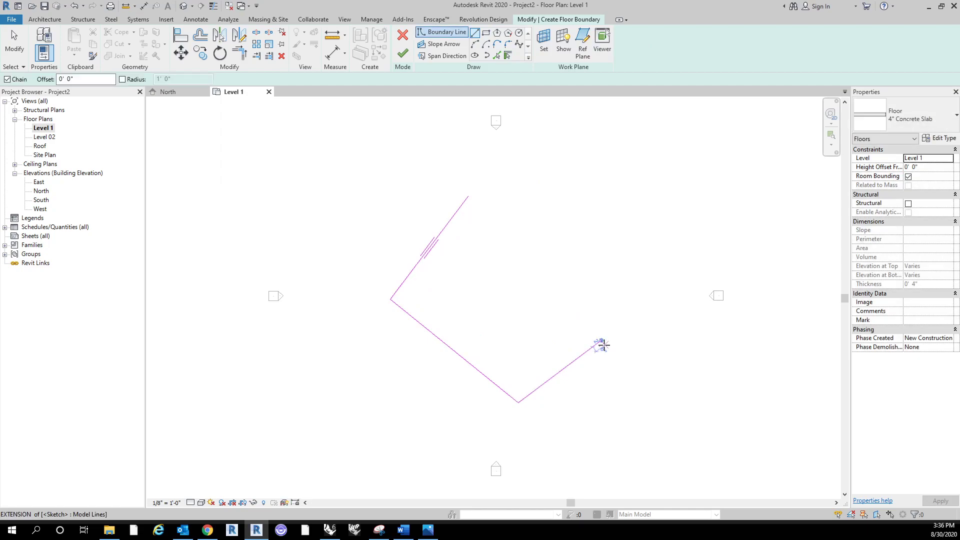
# Delete the three connected boundary lines from the floor sketch.
pyautogui.press('Escape')
pyautogui.press('Escape')
pyautogui.moveTo(597, 415); pyautogui.dragTo(384, 238)
pyautogui.press('Delete')
# Sketch a rectangular floor boundary about 80' 6" by 47' 6" between the elevation markers.
pyautogui.click(486, 33)
pyautogui.click(394, 229)
pyautogui.click(584, 342)
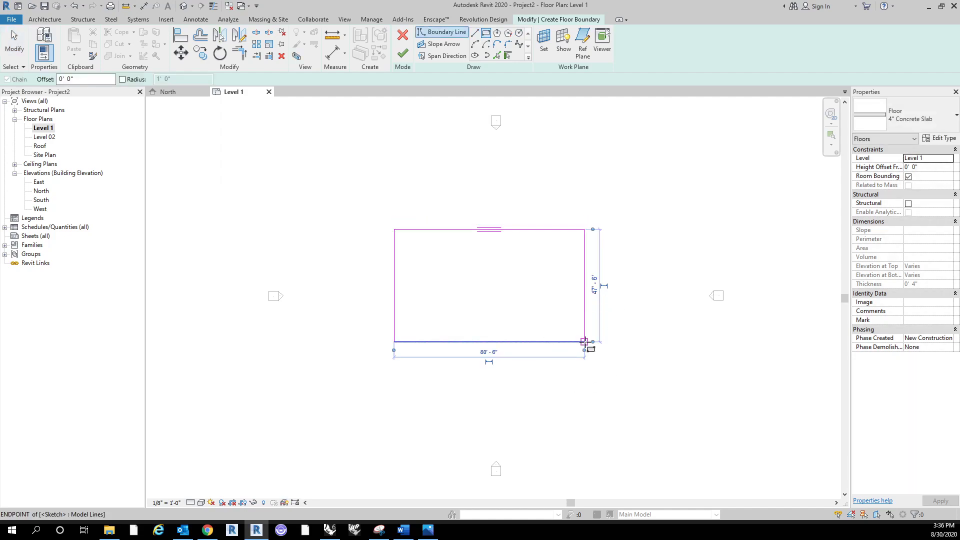
# Delete all four lines of the rectangular boundary from the floor sketch.
pyautogui.press('Escape')
pyautogui.press('Escape')
pyautogui.moveTo(592, 365); pyautogui.dragTo(376, 212)
pyautogui.press('Delete')
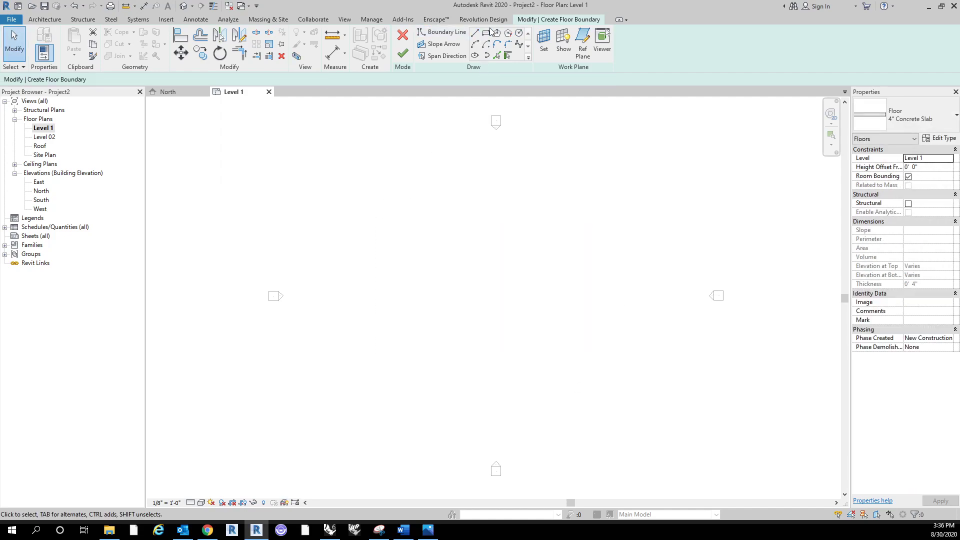
# Sketch a rectangular floor boundary about 107' long and 36' deep, centred between the elevation markers.
pyautogui.click(486, 33)
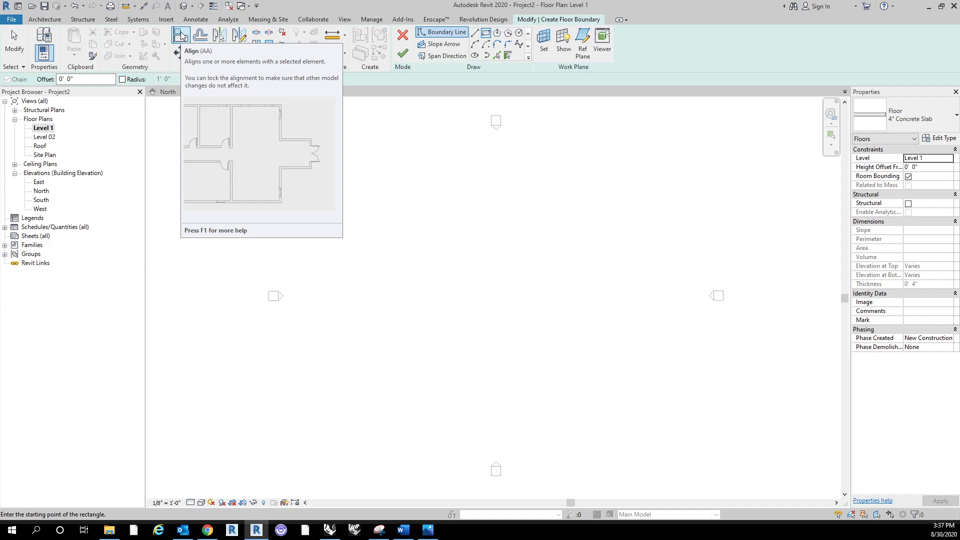
pyautogui.press('Escape')
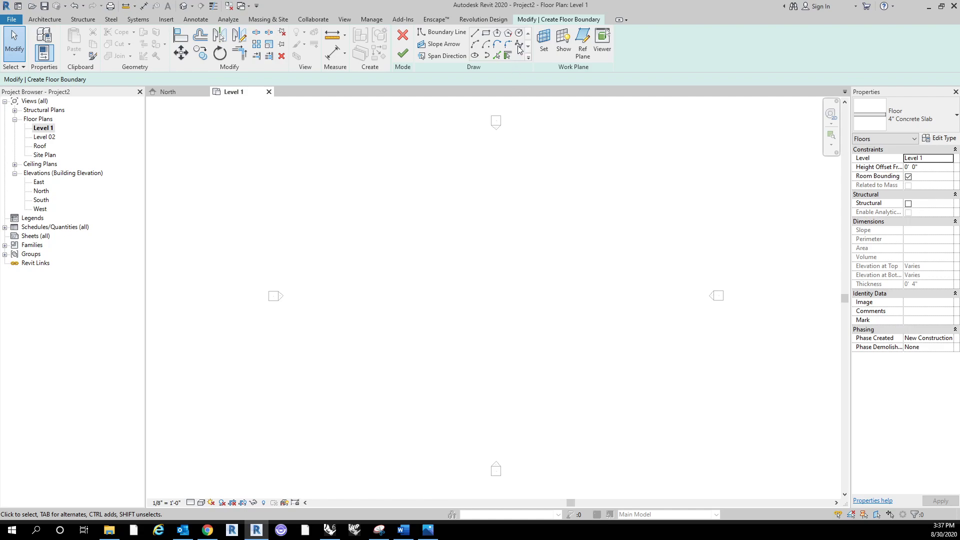
pyautogui.click(486, 33)
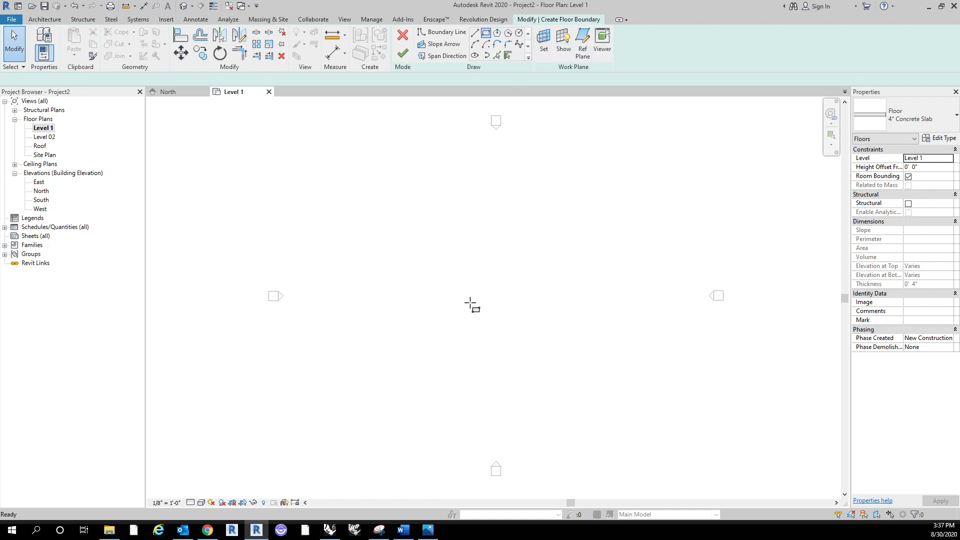
pyautogui.click(366, 253)
pyautogui.click(620, 339)
pyautogui.press('Escape')
pyautogui.press('Escape')
pyautogui.click(620, 328)
pyautogui.moveTo(670, 377); pyautogui.dragTo(659, 381, button='middle')
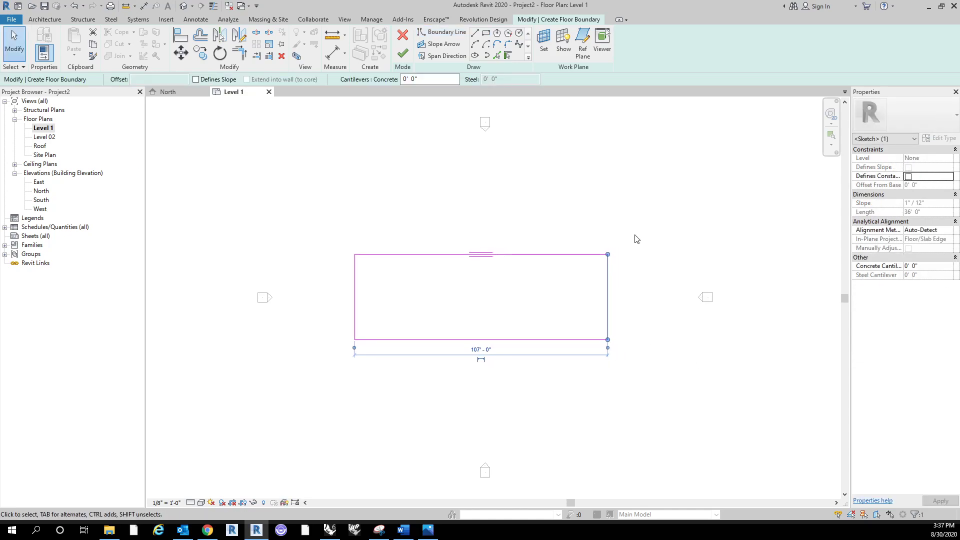
pyautogui.press('Escape')
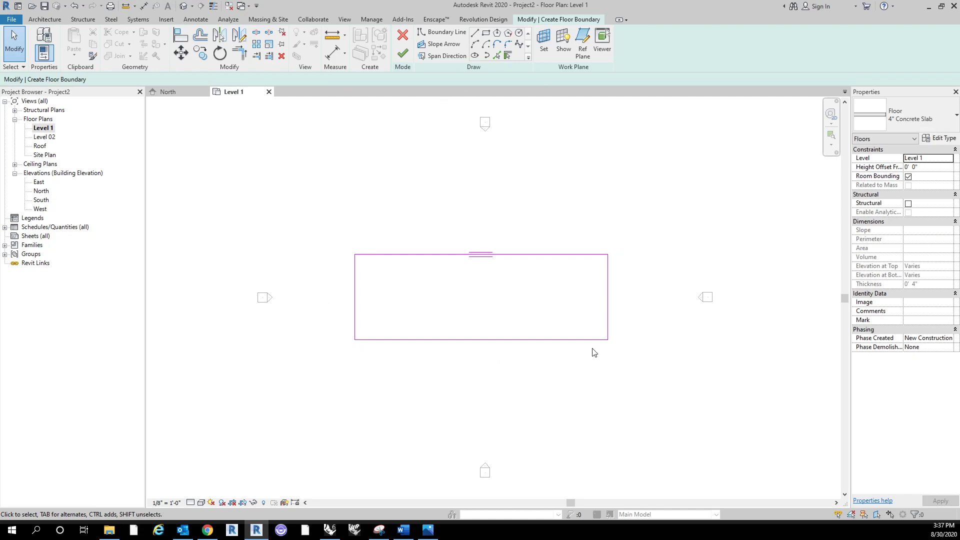
# Set the floor rectangle's length to 100' by repositioning its east edge.
pyautogui.click(607, 302)
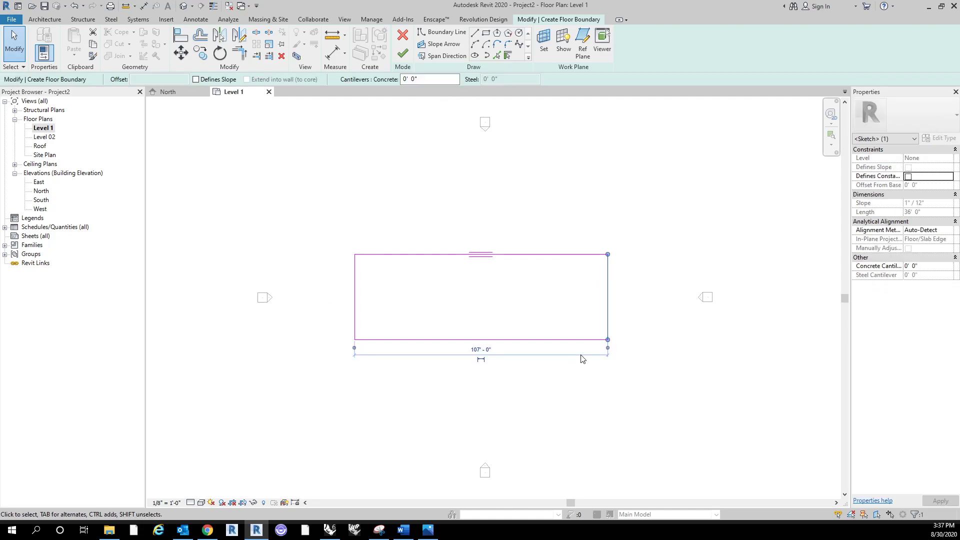
pyautogui.click(478, 351)
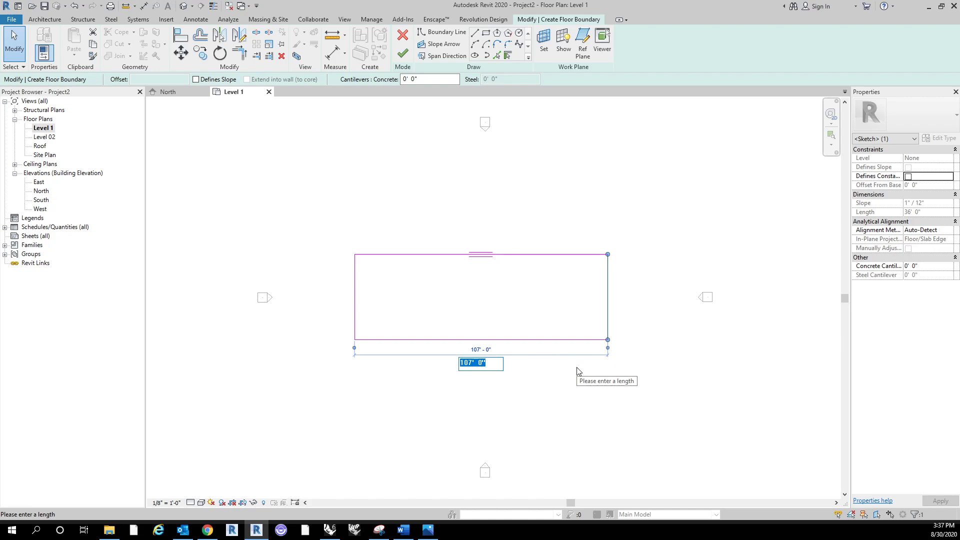
pyautogui.write('100')
pyautogui.press('Return')
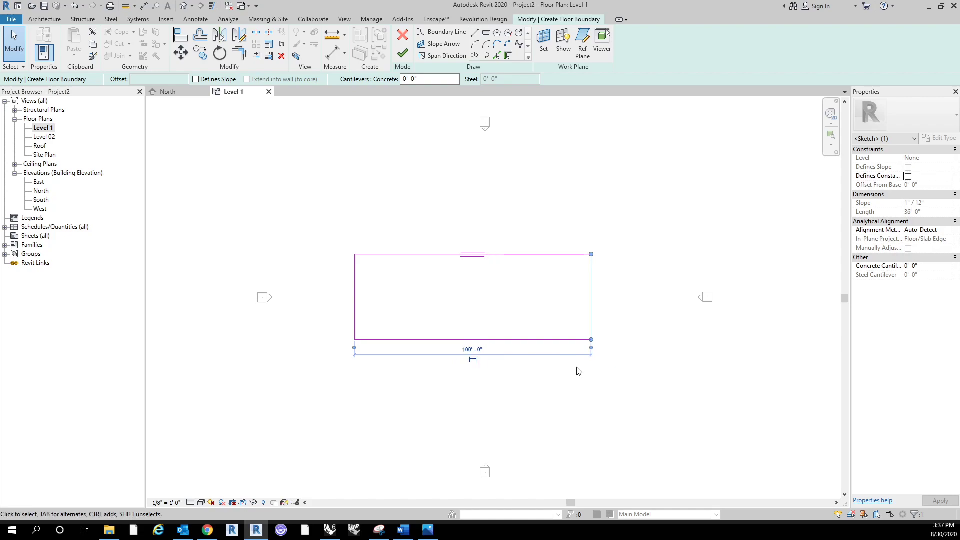
pyautogui.click(577, 394)
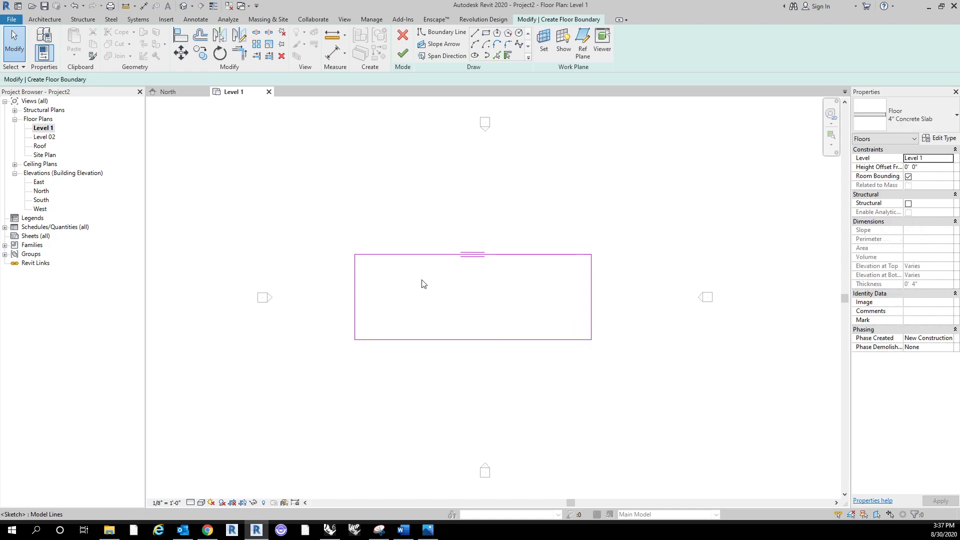
# Set the floor rectangle's depth to 30' by repositioning its north edge.
pyautogui.click(419, 255)
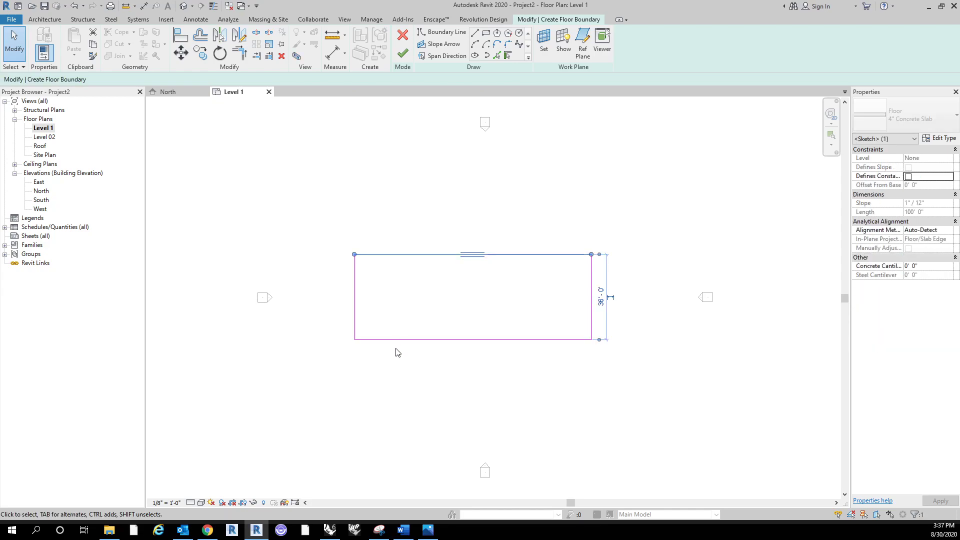
pyautogui.click(600, 296)
pyautogui.write('30')
pyautogui.press('Return')
pyautogui.click(656, 214)
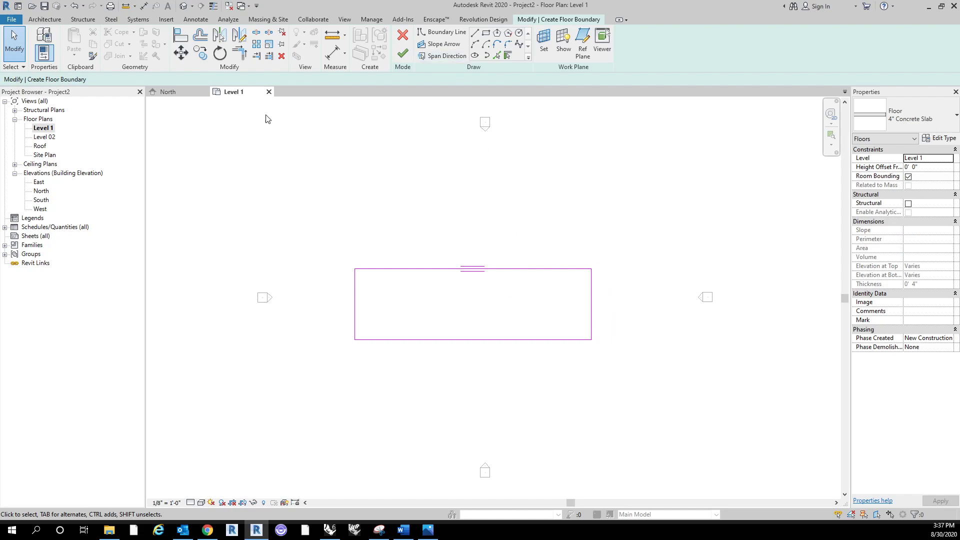
# Add an aligned dimension between the floor boundary's two long edges, placed just outside its east edge.
pyautogui.click(344, 54)
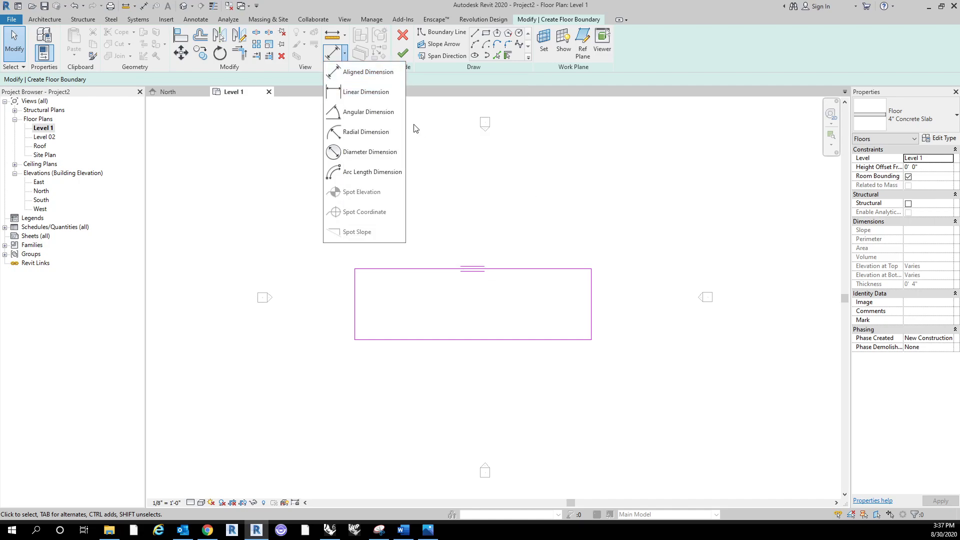
pyautogui.click(379, 73)
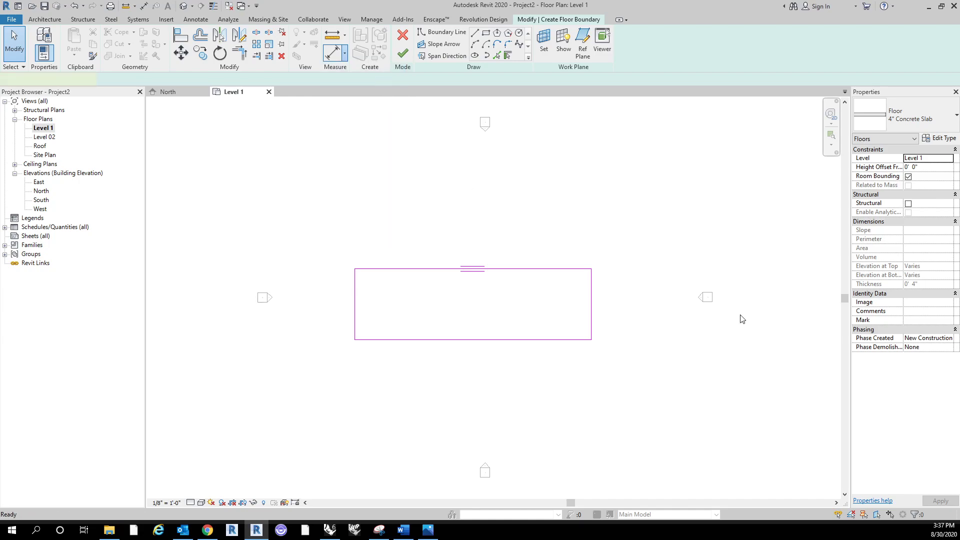
pyautogui.click(575, 269)
pyautogui.click(576, 339)
pyautogui.click(607, 332)
pyautogui.scroll(3, 606, 332)
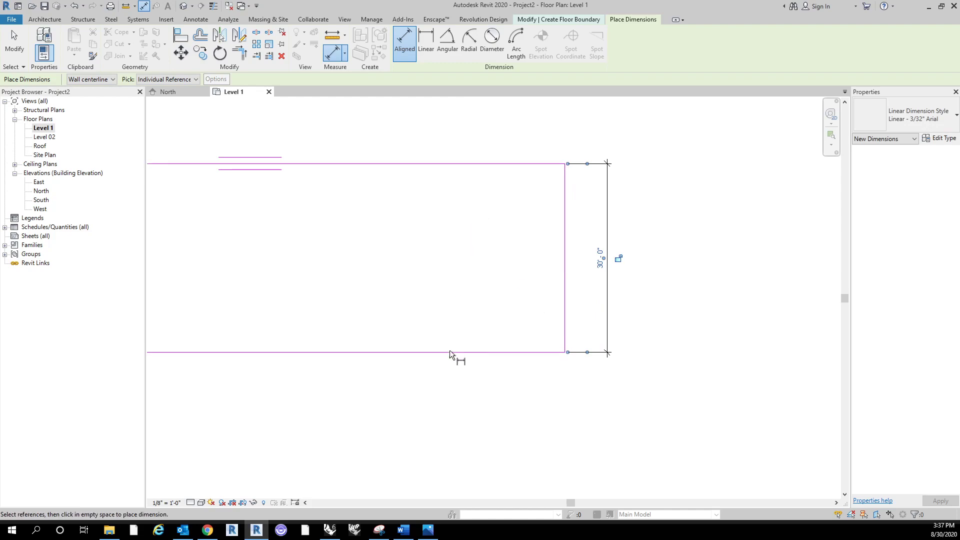
pyautogui.scroll(-2, 705, 221)
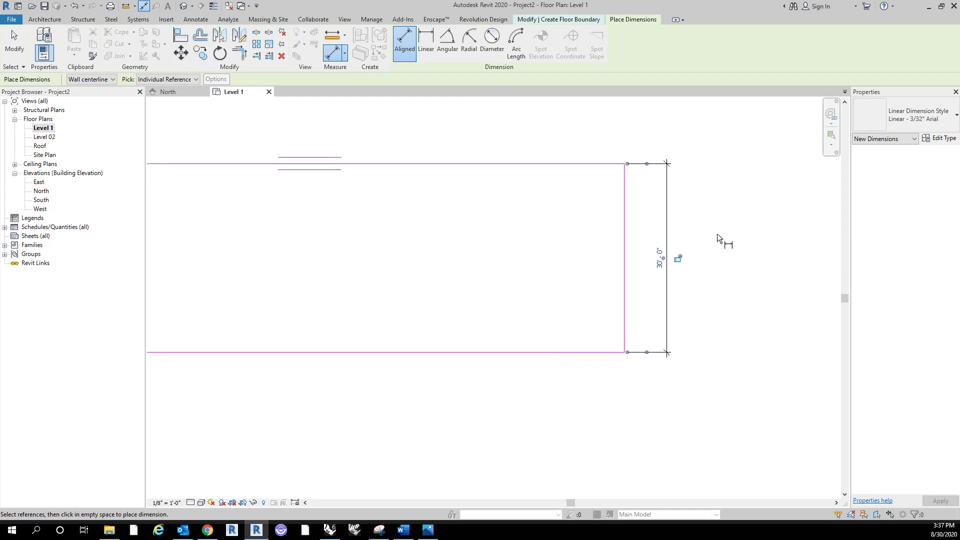
pyautogui.press('Escape')
pyautogui.press('Escape')
pyautogui.moveTo(702, 209); pyautogui.dragTo(693, 227, button='middle')
pyautogui.click(680, 251)
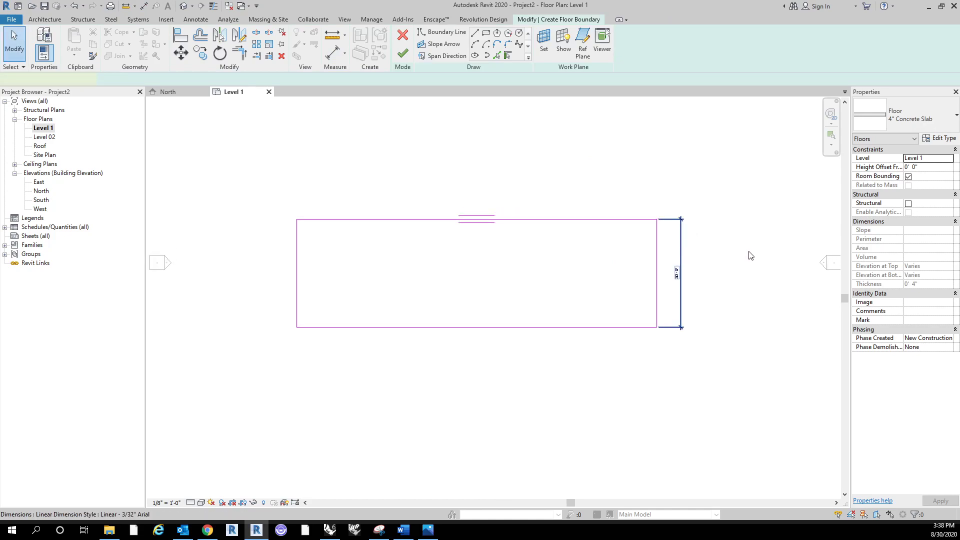
pyautogui.press('Escape')
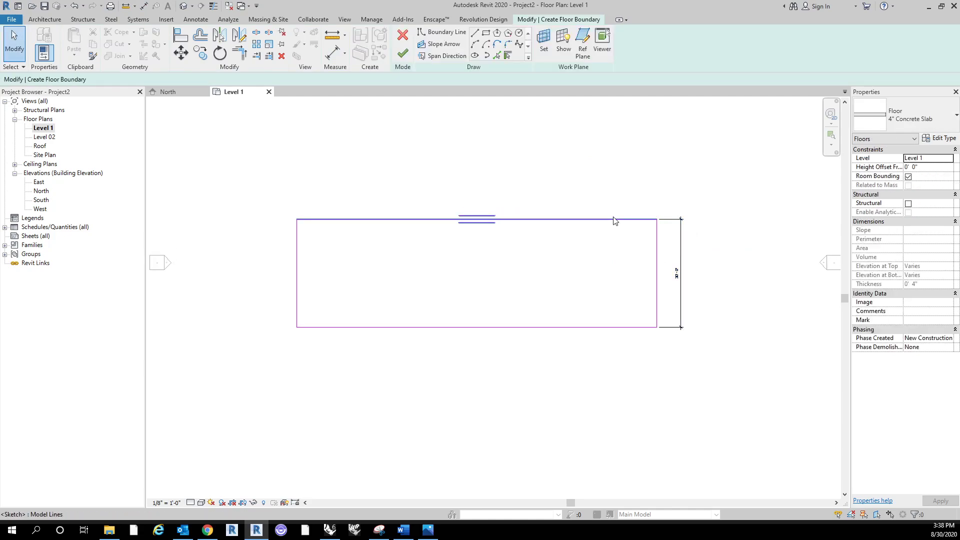
# Set the dimension between the long edges to 29' by repositioning the north boundary edge.
pyautogui.click(615, 222)
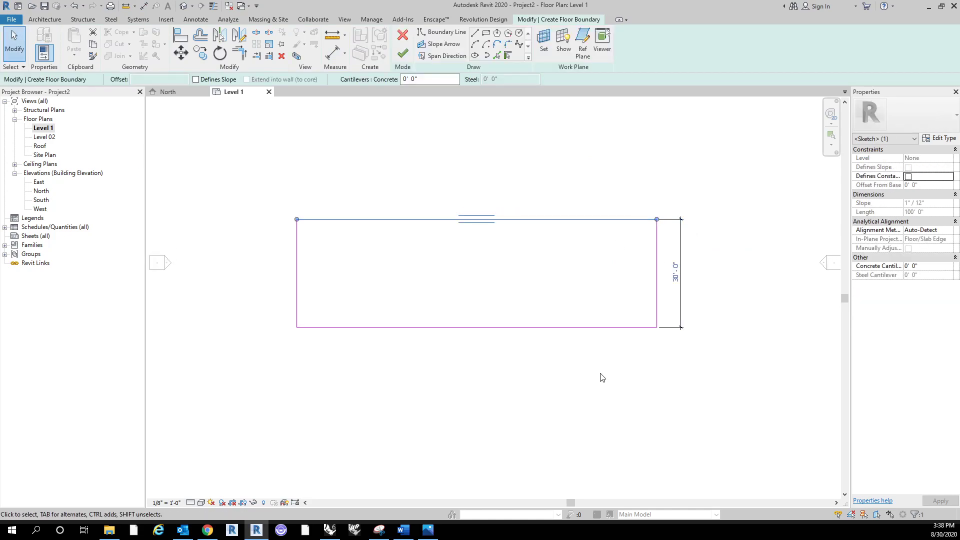
pyautogui.scroll(4, 689, 283)
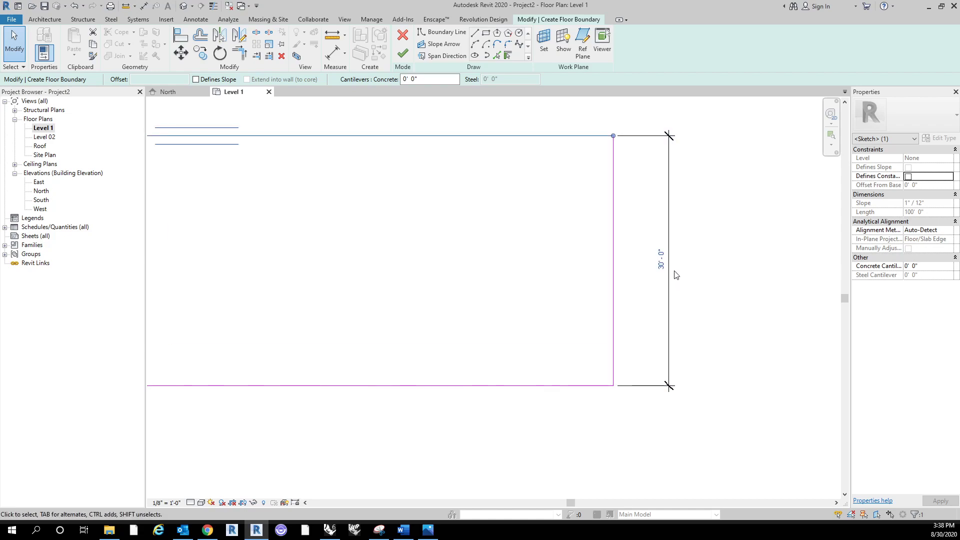
pyautogui.scroll(-1, 674, 274)
pyautogui.scroll(-2, 675, 274)
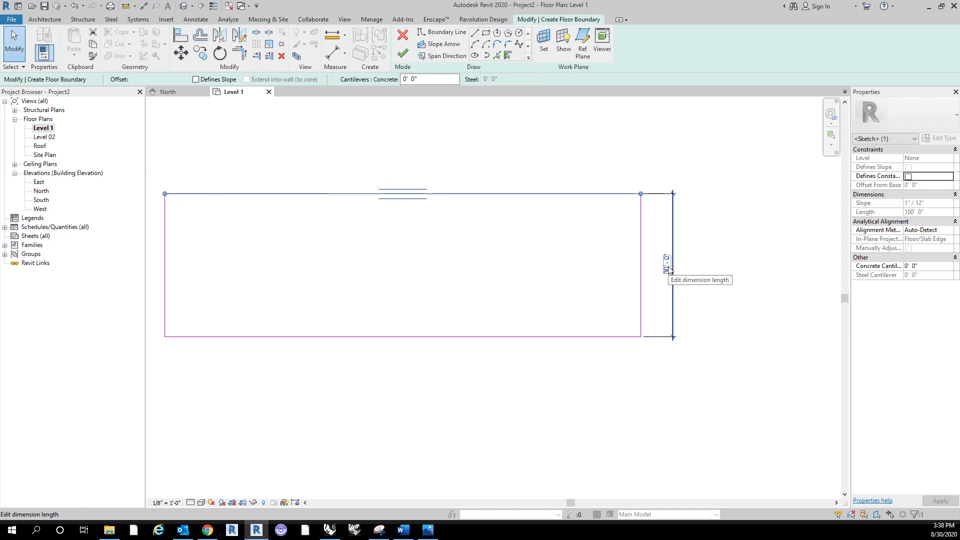
pyautogui.click(667, 265)
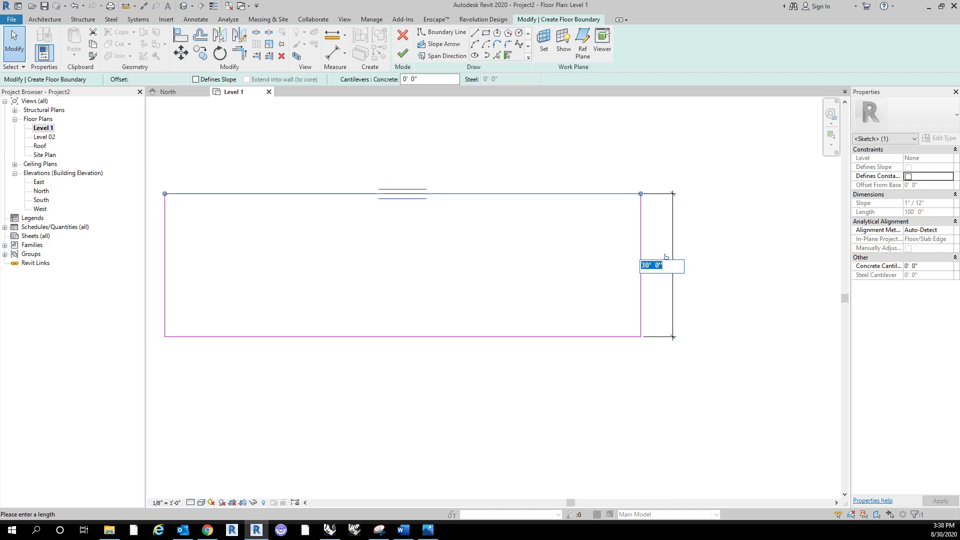
pyautogui.write('29')
pyautogui.press('Return')
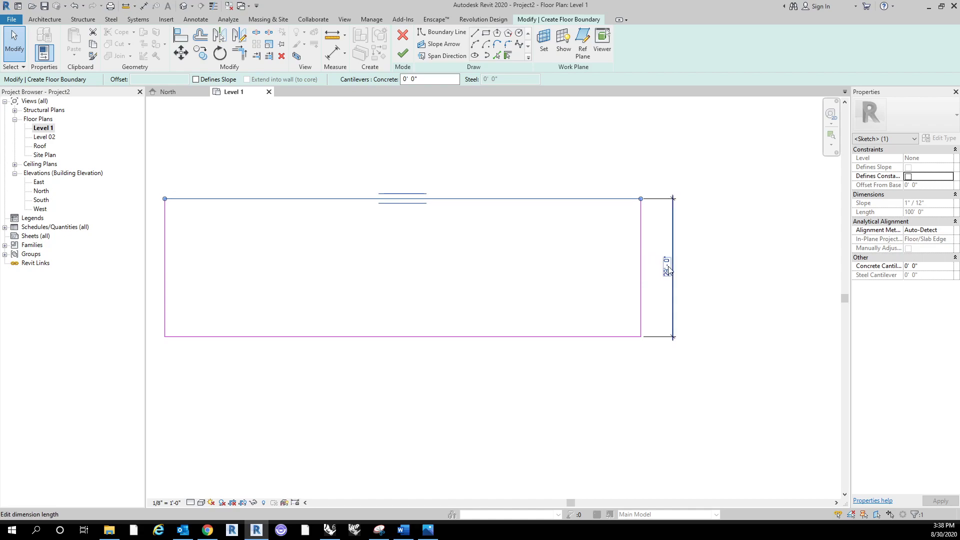
pyautogui.click(543, 210)
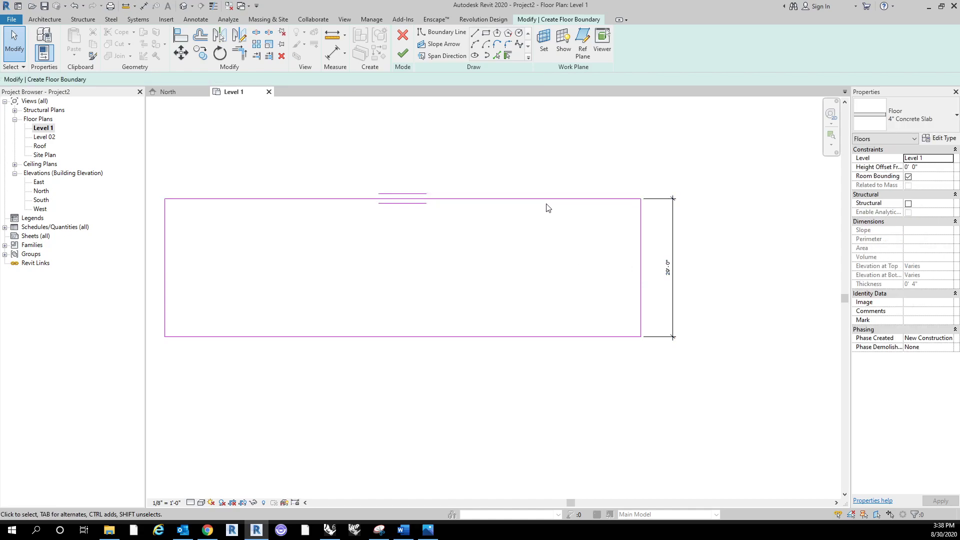
# Stretch the north boundary edge outward, and set the dimension between the two long edges to 30'.
pyautogui.moveTo(554, 206); pyautogui.dragTo(548, 157)
pyautogui.click(667, 247)
pyautogui.write('30')
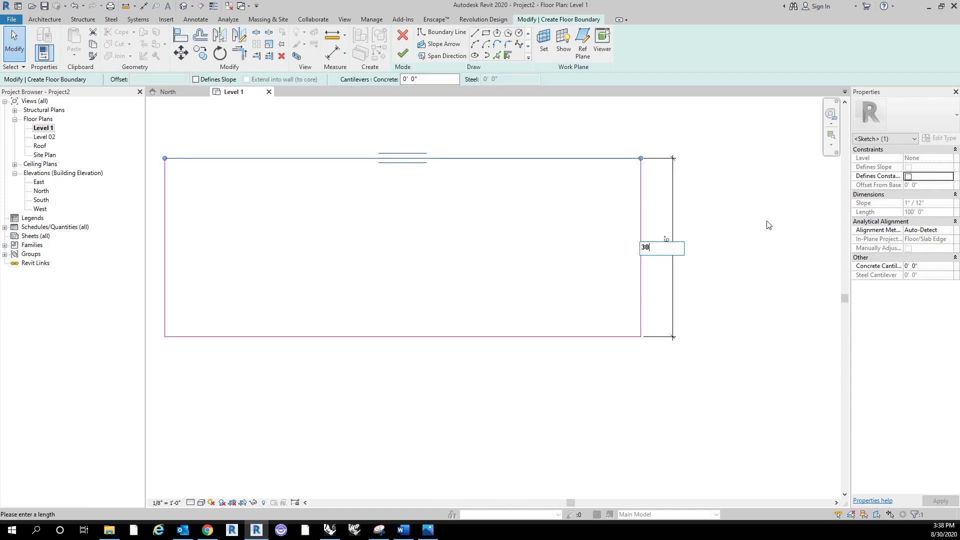
pyautogui.press('Return')
pyautogui.click(709, 270)
pyautogui.scroll(-2, 702, 330)
pyautogui.scroll(2, 695, 315)
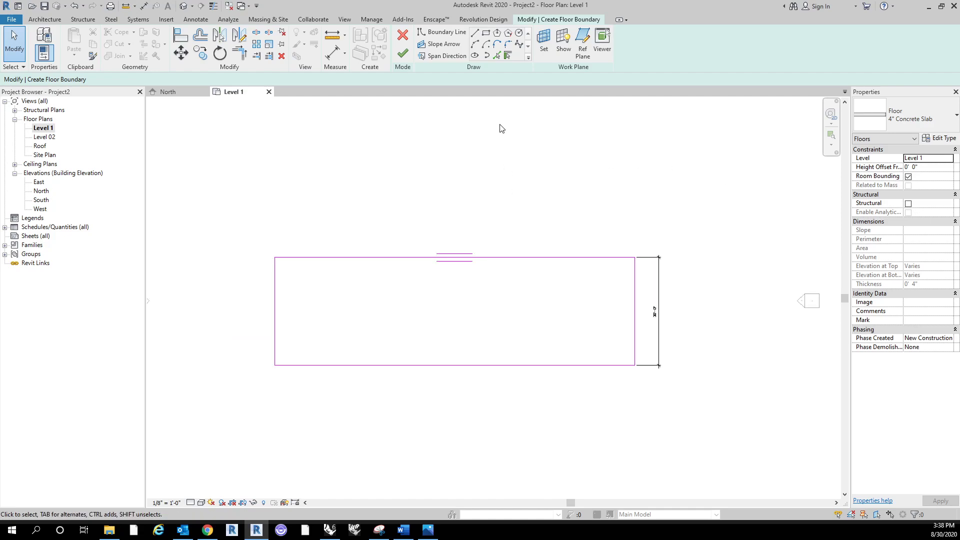
# Add an aligned dimension between the floor boundary's two short edges, placed just outside its south edge.
pyautogui.click(634, 306)
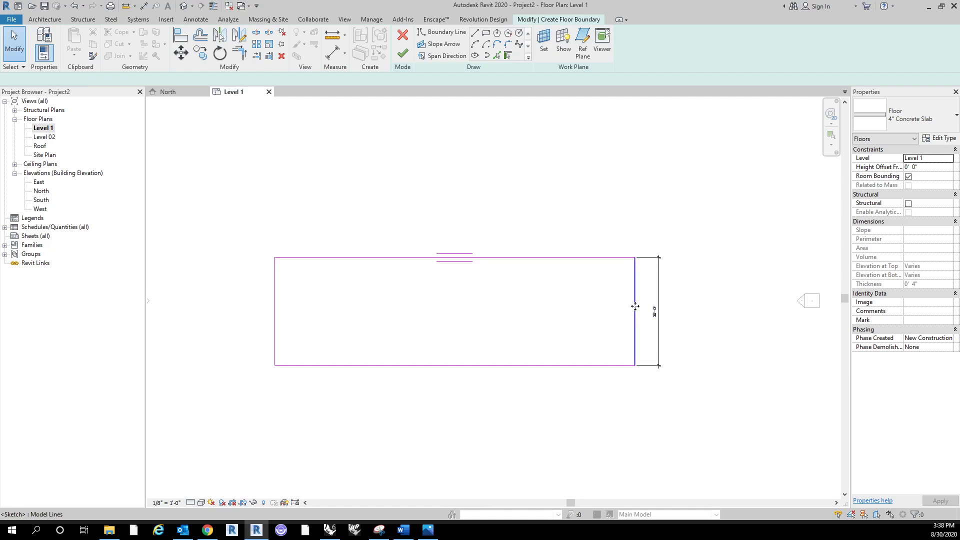
pyautogui.click(337, 59)
pyautogui.click(275, 324)
pyautogui.click(637, 337)
pyautogui.click(601, 391)
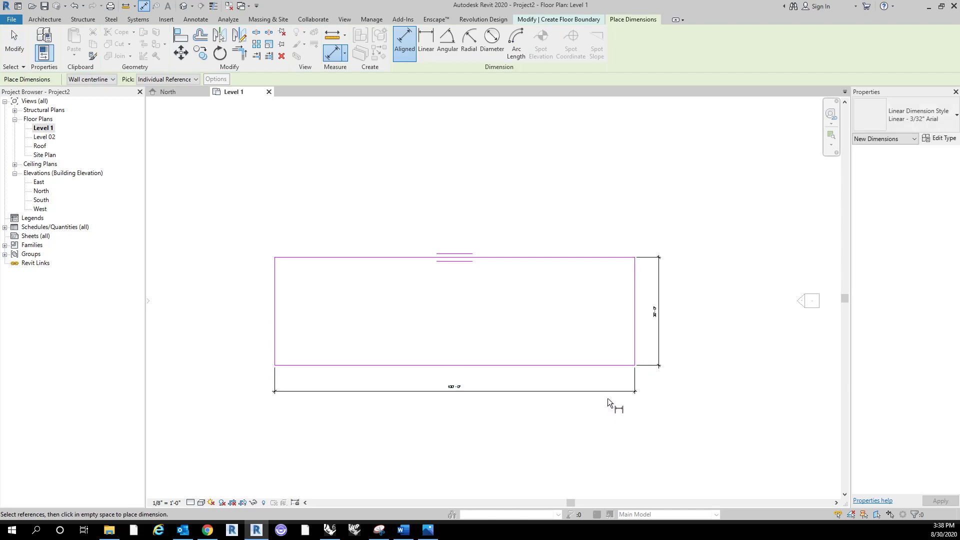
pyautogui.press('Escape')
# Set the dimension between the two short edges to 90' by repositioning the east boundary edge.
pyautogui.click(635, 322)
pyautogui.click(454, 386)
pyautogui.write('90')
pyautogui.press('Return')
pyautogui.click(473, 444)
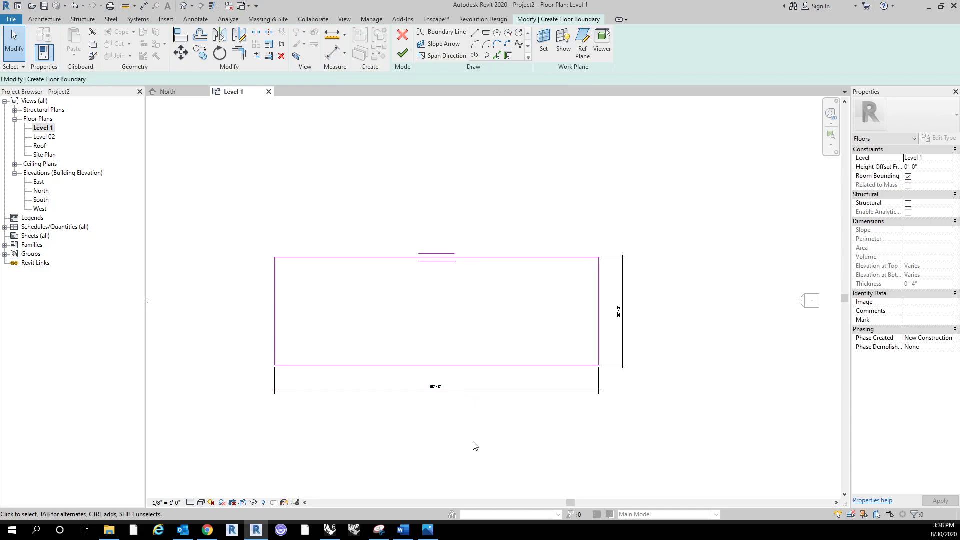
# Change the floor type to Generic - 12" and finish the floor boundary sketch.
pyautogui.scroll(2, 500, 422)
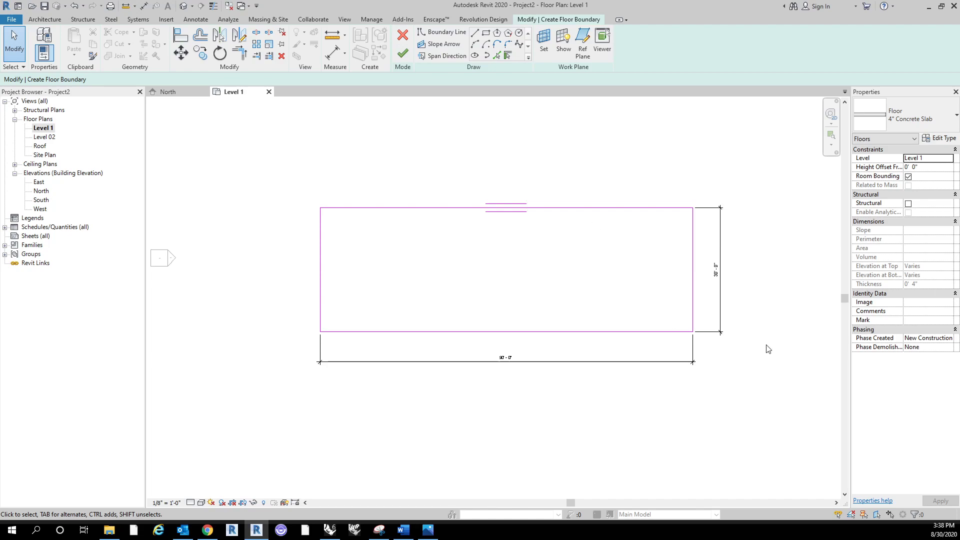
pyautogui.moveTo(796, 345); pyautogui.dragTo(763, 349, button='middle')
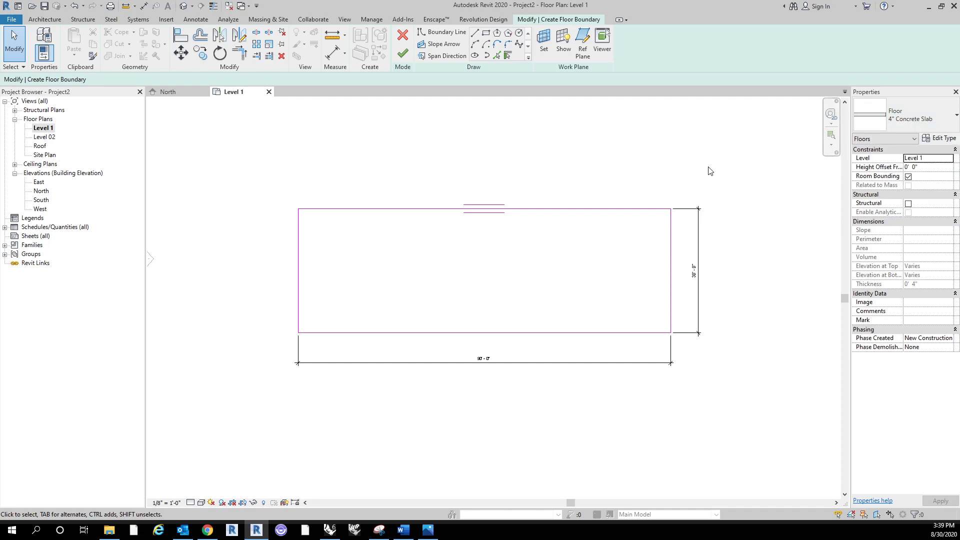
pyautogui.moveTo(623, 191)
pyautogui.mouseDown(button='middle')
pyautogui.moveTo(557, 198)
pyautogui.moveTo(590, 199)
pyautogui.mouseUp(button='middle')
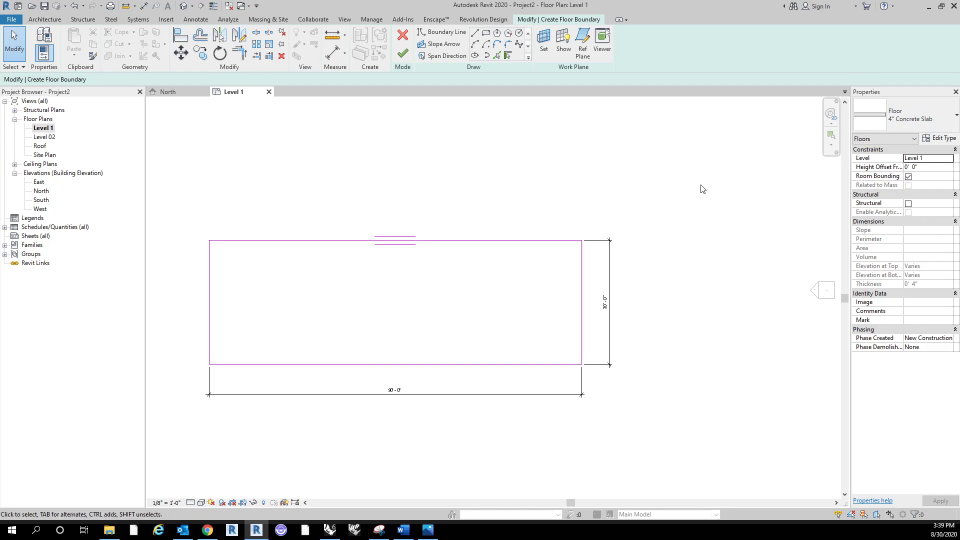
pyautogui.click(922, 118)
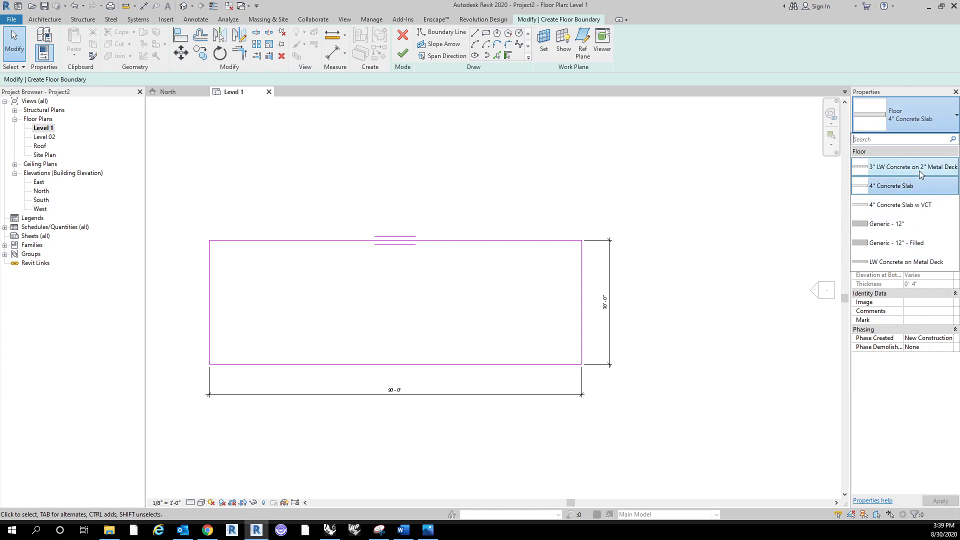
pyautogui.moveTo(919, 248)
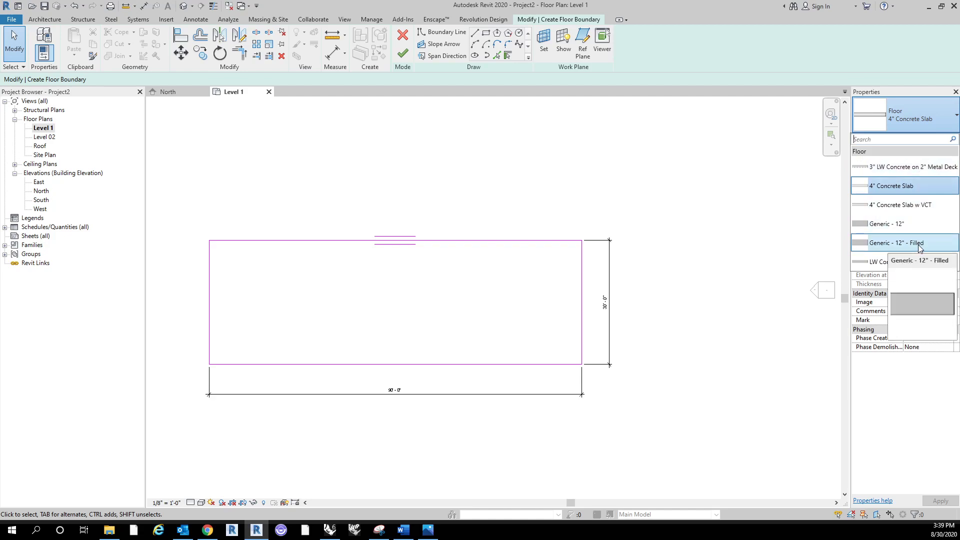
pyautogui.moveTo(914, 230)
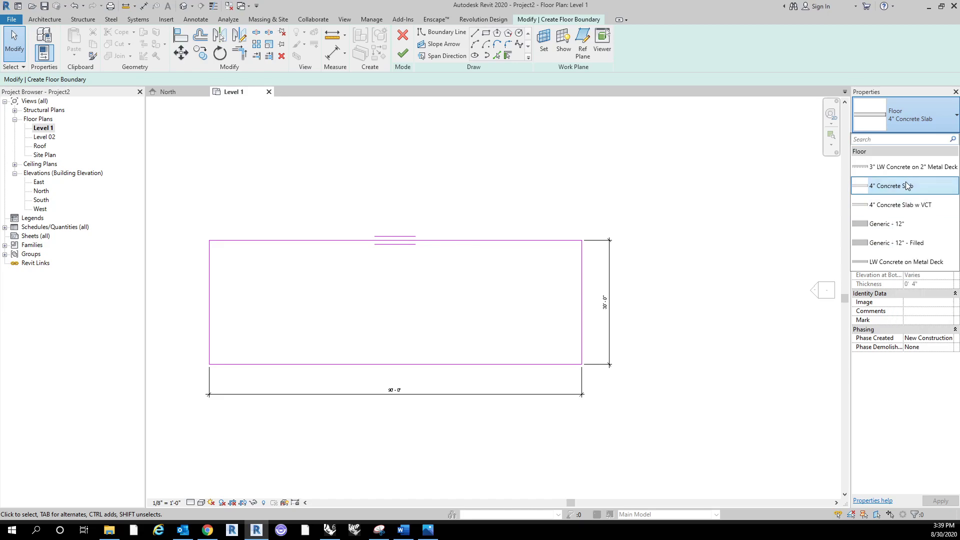
pyautogui.click(907, 234)
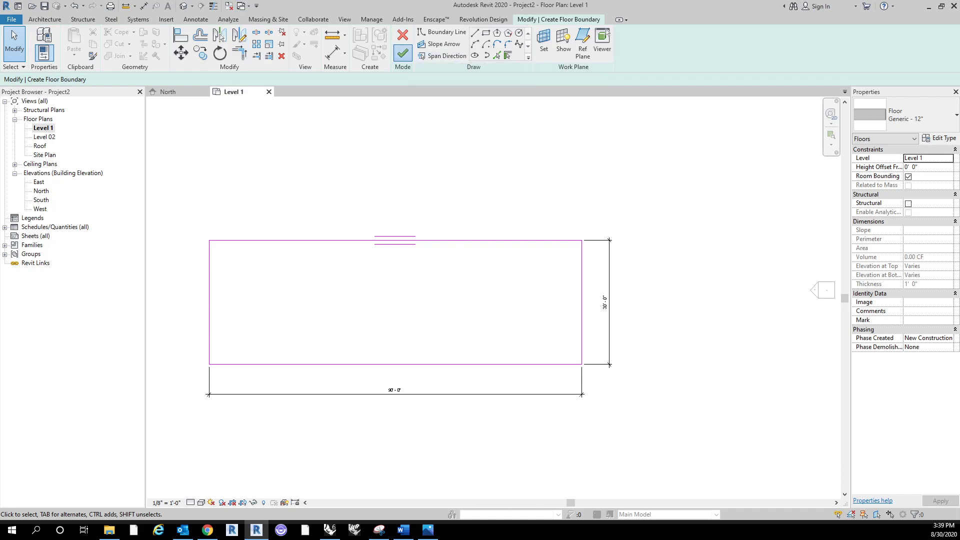
pyautogui.click(402, 53)
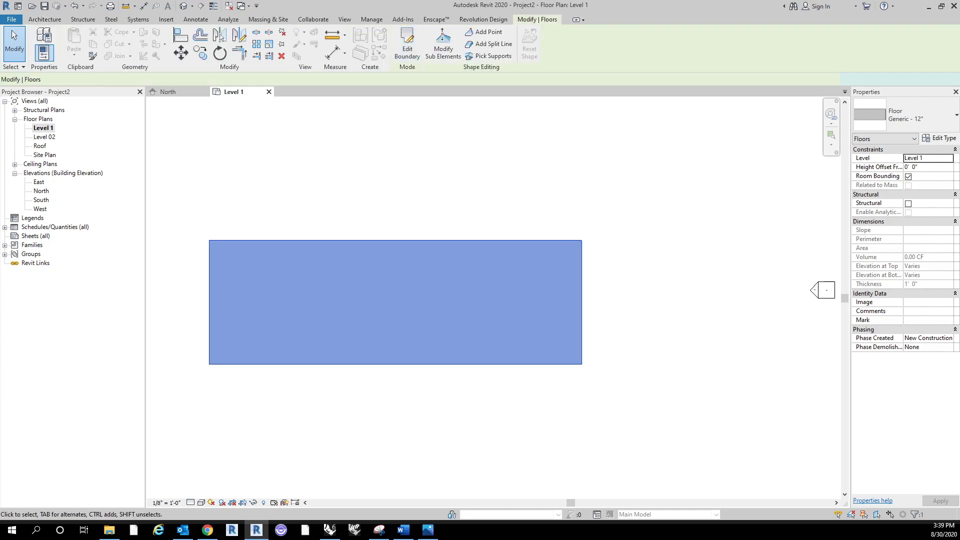
pyautogui.press('Escape')
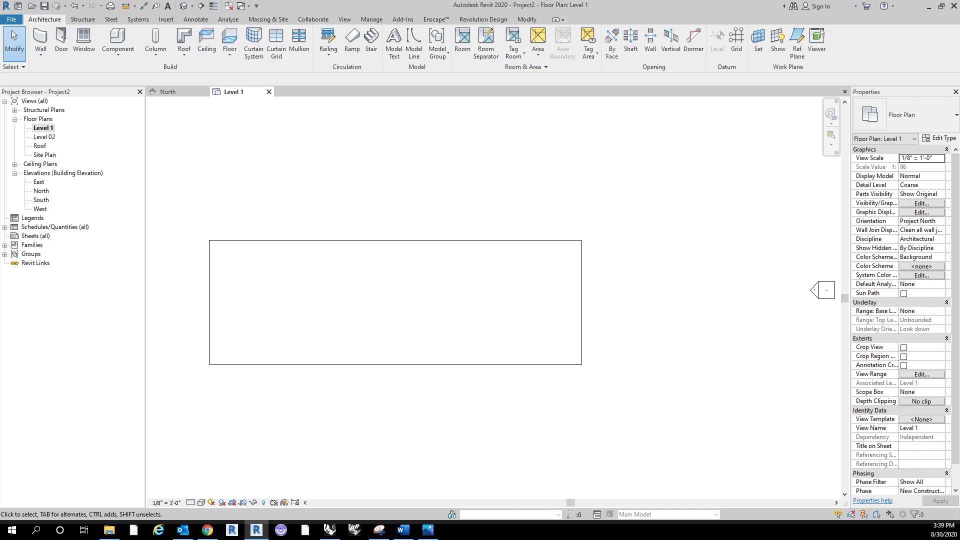
pyautogui.rightClick(350, 5)
pyautogui.press('Escape')
pyautogui.click(223, 37)
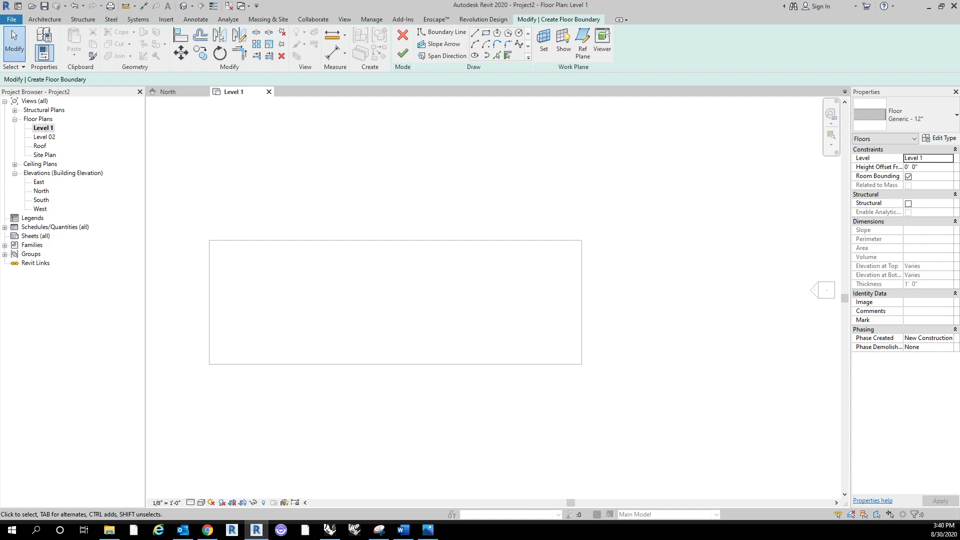
pyautogui.hotkey('alt', 'Tab')
pyautogui.hotkey('alt', 'Tab')
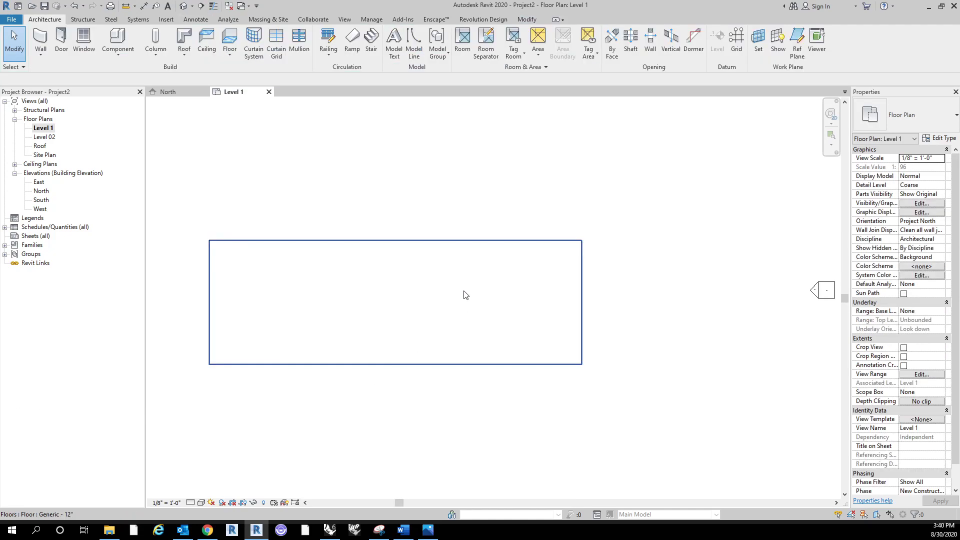
# Move the floor slab on the Level 1 plan roughly to the centre of the four elevation markers.
pyautogui.scroll(-3, 459, 222)
pyautogui.scroll(2, 454, 230)
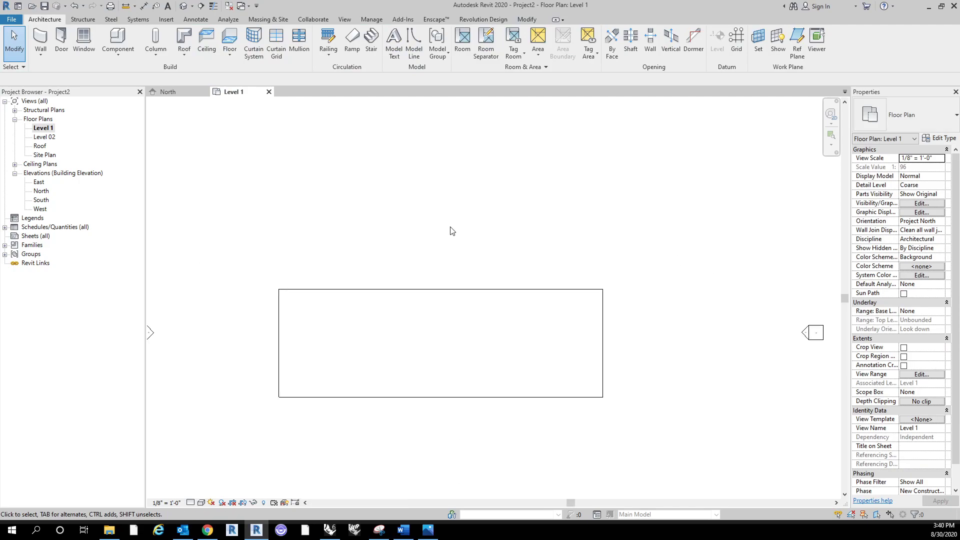
pyautogui.scroll(-2, 452, 295)
pyautogui.moveTo(452, 290); pyautogui.dragTo(465, 276)
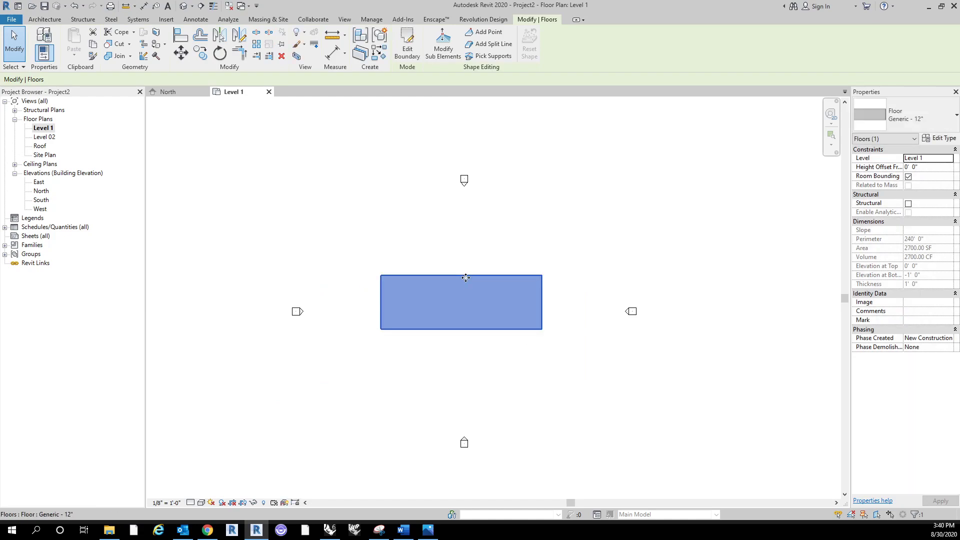
pyautogui.moveTo(465, 277)
pyautogui.mouseDown()
pyautogui.moveTo(493, 306)
pyautogui.moveTo(412, 290)
pyautogui.moveTo(471, 269)
pyautogui.moveTo(468, 290)
pyautogui.mouseUp()
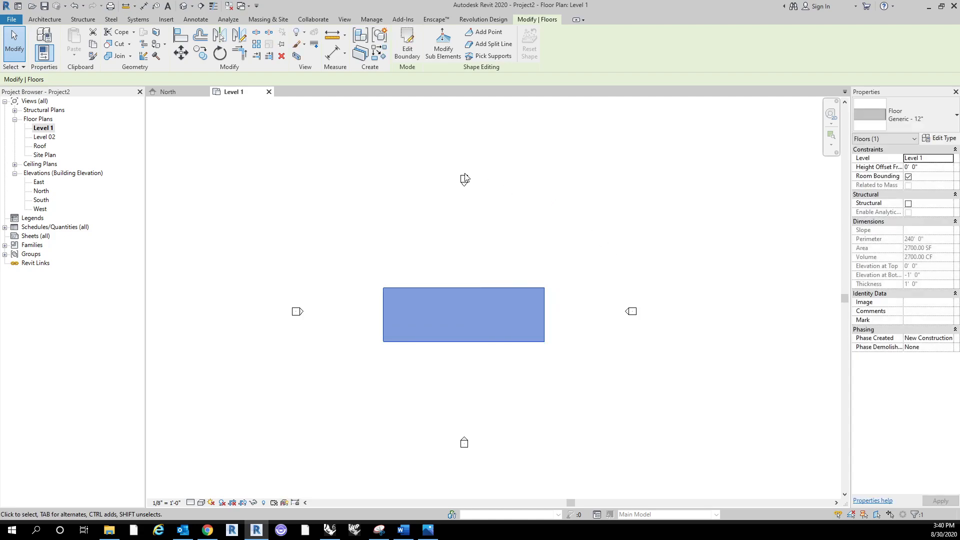
pyautogui.click(358, 240)
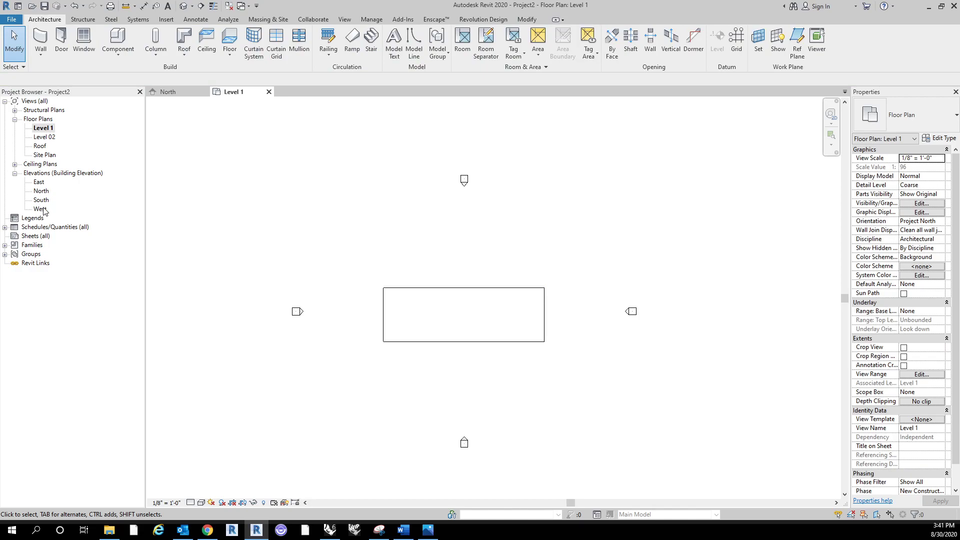
# Show the north elevation marker's view line, and open the default 3D view to inspect the slab from several angles.
pyautogui.click(464, 181)
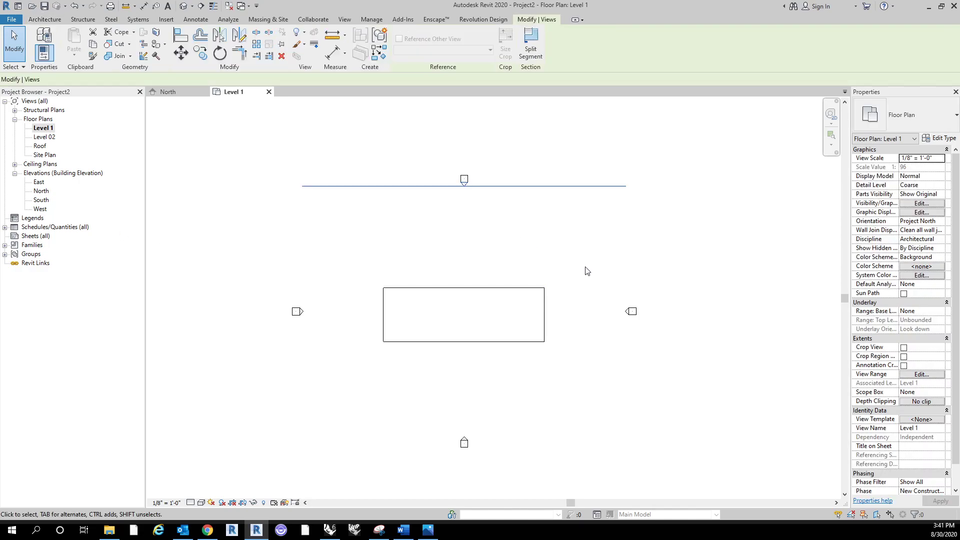
pyautogui.click(589, 275)
pyautogui.moveTo(568, 264); pyautogui.dragTo(563, 287, button='middle')
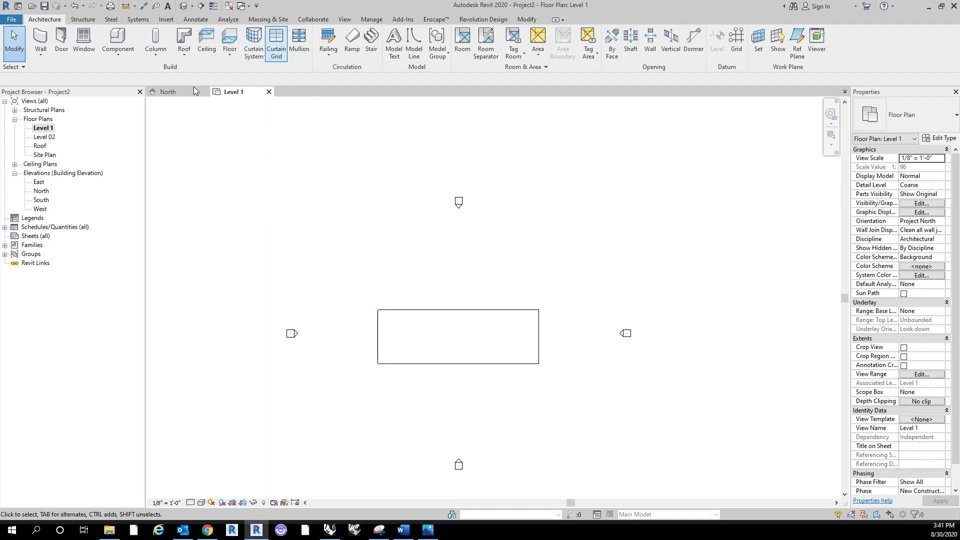
pyautogui.click(182, 6)
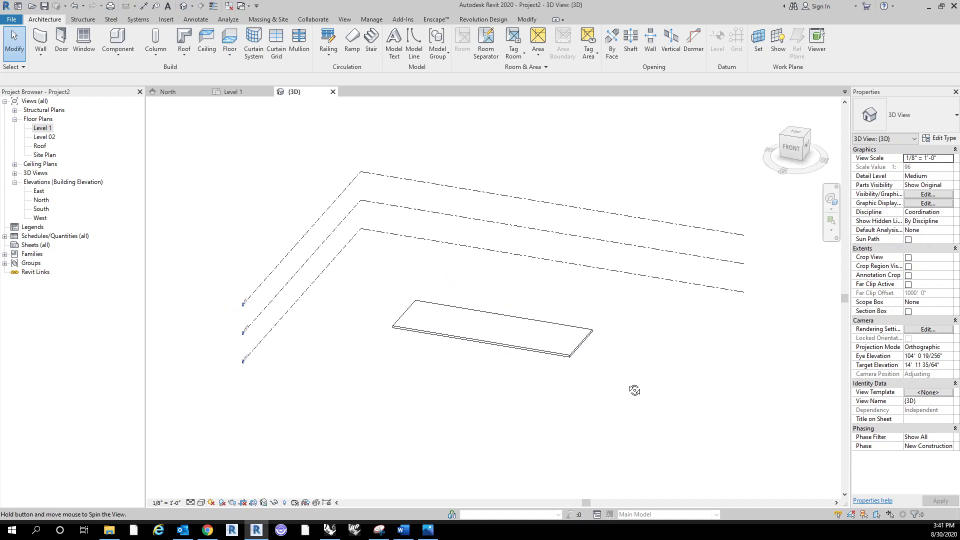
pyautogui.keyDown('shift'); pyautogui.moveTo(359, 406); pyautogui.dragTo(475, 390, button='middle'); pyautogui.keyUp('shift')
pyautogui.keyDown('shift'); pyautogui.moveTo(435, 332); pyautogui.dragTo(518, 367, button='middle'); pyautogui.keyUp('shift')
# Assign the floor slab to Level 02 and view it from a low angle against the level lines.
pyautogui.click(519, 352)
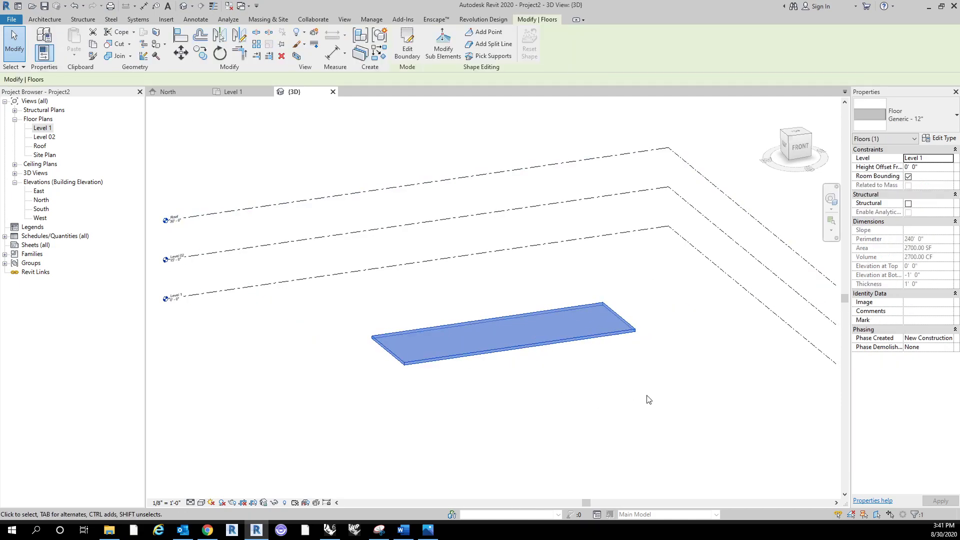
pyautogui.click(940, 157)
pyautogui.click(948, 158)
pyautogui.click(935, 175)
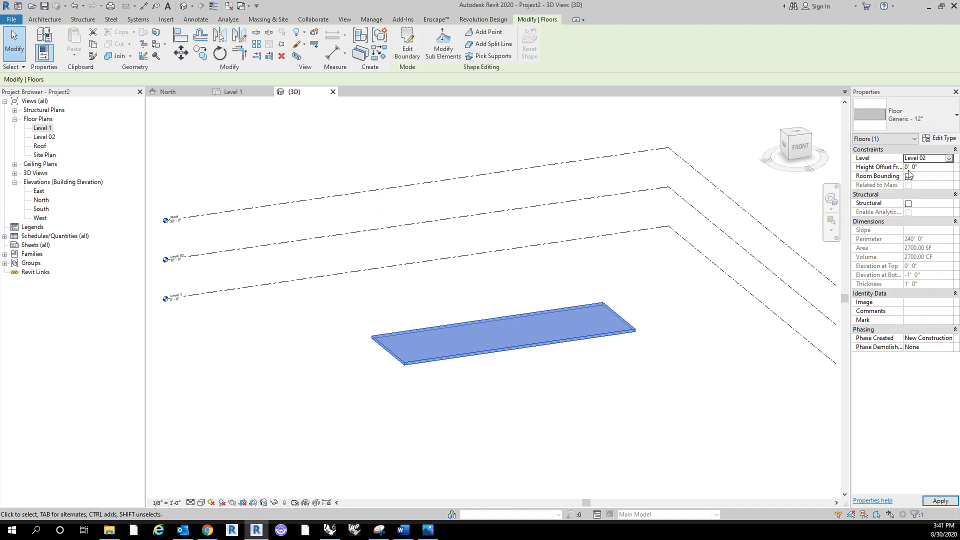
pyautogui.keyDown('shift'); pyautogui.moveTo(624, 411); pyautogui.dragTo(632, 337, button='middle'); pyautogui.keyUp('shift')
pyautogui.moveTo(525, 395)
pyautogui.keyDown('shift'); pyautogui.mouseDown(button='middle')
pyautogui.moveTo(525, 419)
pyautogui.moveTo(535, 397)
pyautogui.mouseUp(button='middle'); pyautogui.keyUp('shift')
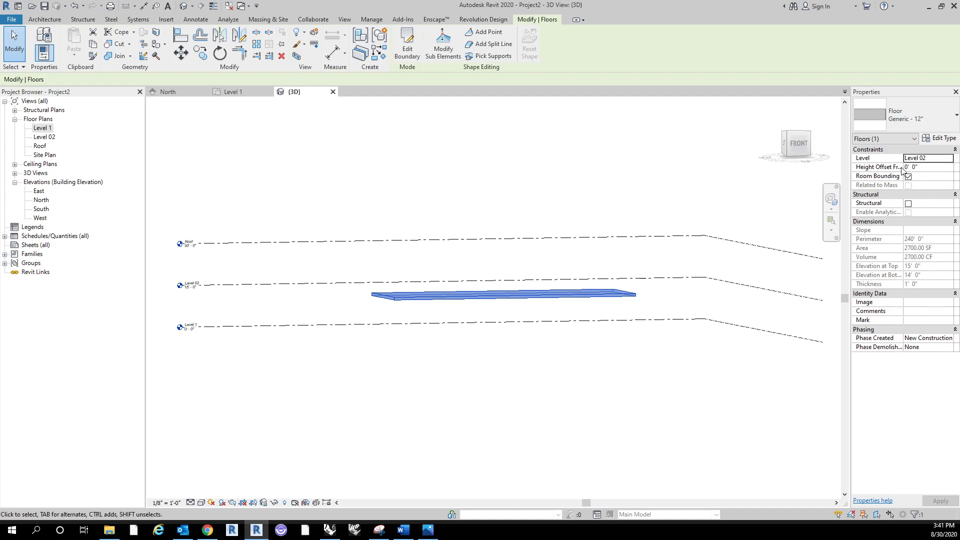
# Set the slab's height offset from its level to 4' and look at it from the front.
pyautogui.click(918, 167)
pyautogui.write('4')
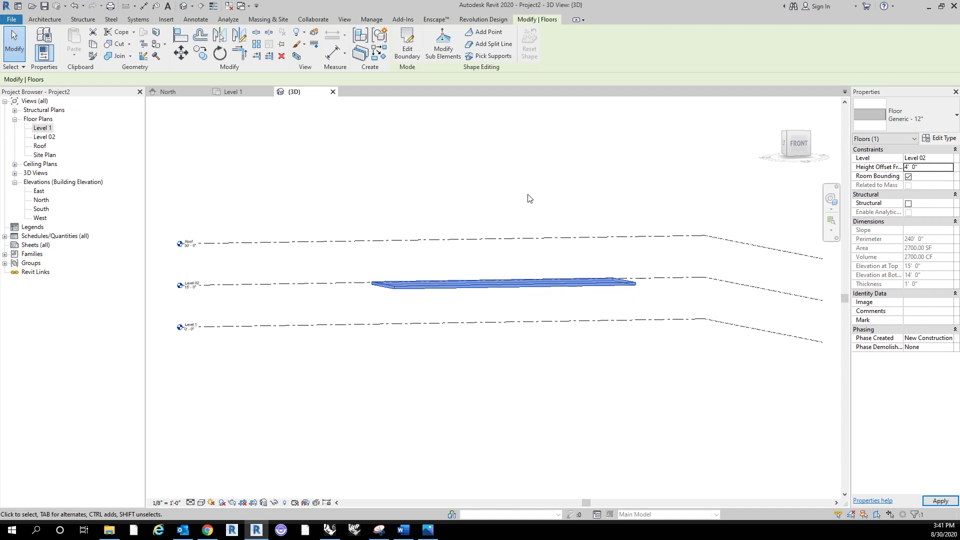
pyautogui.click(798, 144)
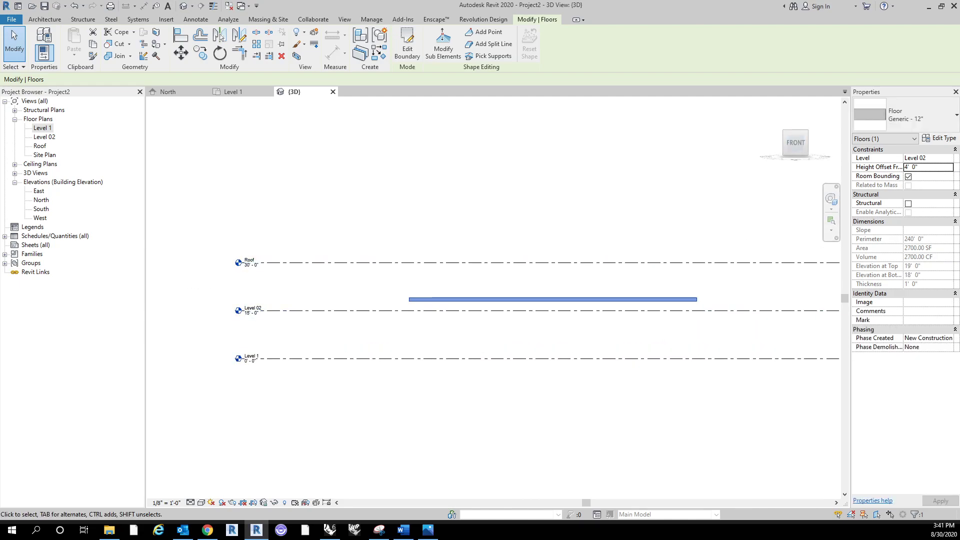
# Undo the slab's height offset and level changes, and return the 3D view to an angled view from above.
pyautogui.click(419, 186)
pyautogui.moveTo(414, 177)
pyautogui.keyDown('shift'); pyautogui.mouseDown(button='middle')
pyautogui.moveTo(604, 414)
pyautogui.moveTo(531, 415)
pyautogui.moveTo(557, 459)
pyautogui.moveTo(530, 478)
pyautogui.mouseUp(button='middle'); pyautogui.keyUp('shift')
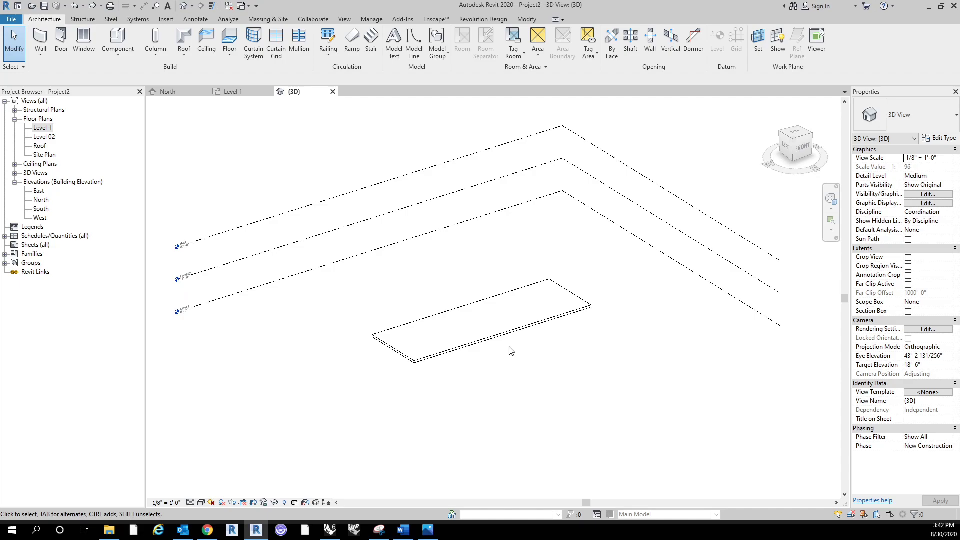
pyautogui.moveTo(504, 335)
pyautogui.mouseDown(button='middle')
pyautogui.moveTo(487, 337)
pyautogui.moveTo(519, 325)
pyautogui.mouseUp(button='middle')
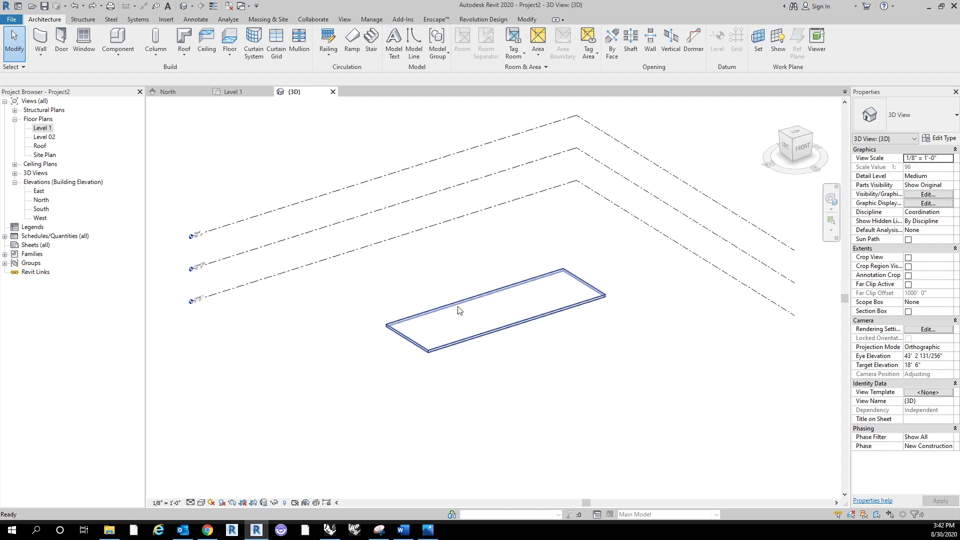
# Select the floor slab, open the Level 1 floor plan, and copy the slab to the clipboard.
pyautogui.click(526, 316)
pyautogui.doubleClick(43, 128)
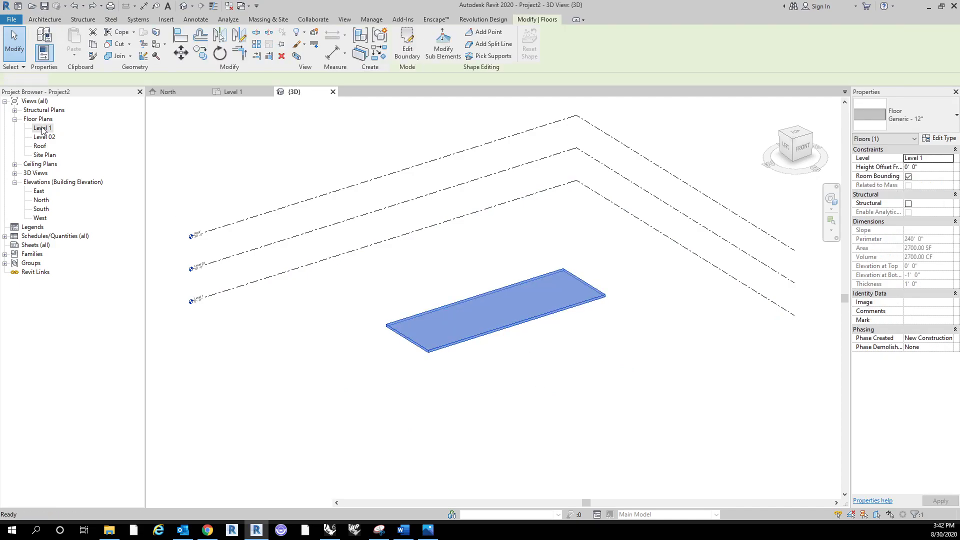
pyautogui.moveTo(509, 272); pyautogui.dragTo(501, 265, button='middle')
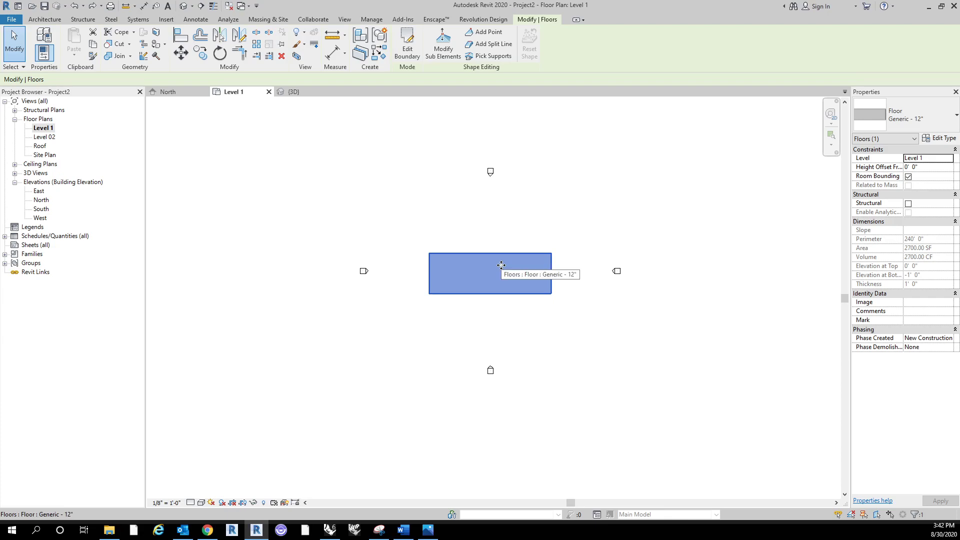
pyautogui.click(209, 187)
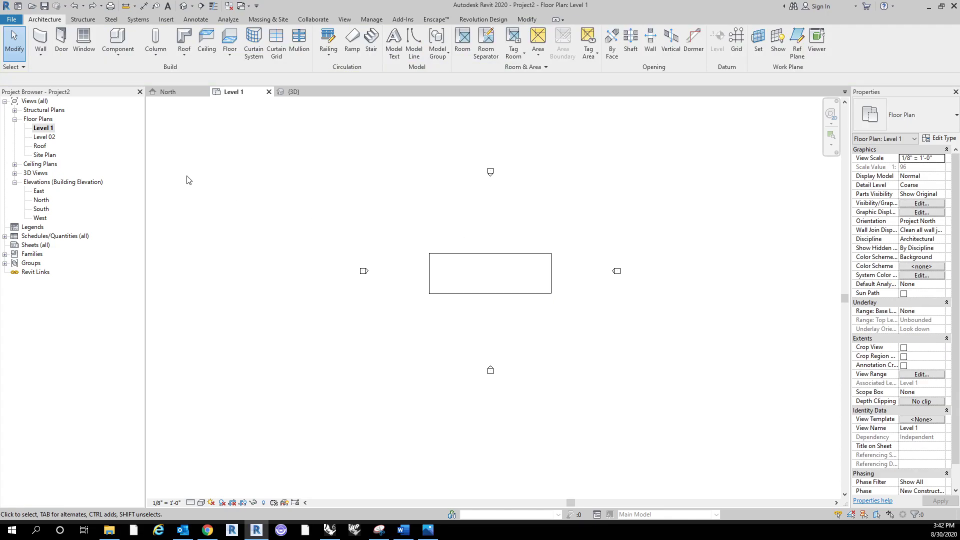
# Paste the copied floor slab into the Level 02 floor plan directly above the Level 1 slab, and view both in 3D.
pyautogui.doubleClick(46, 137)
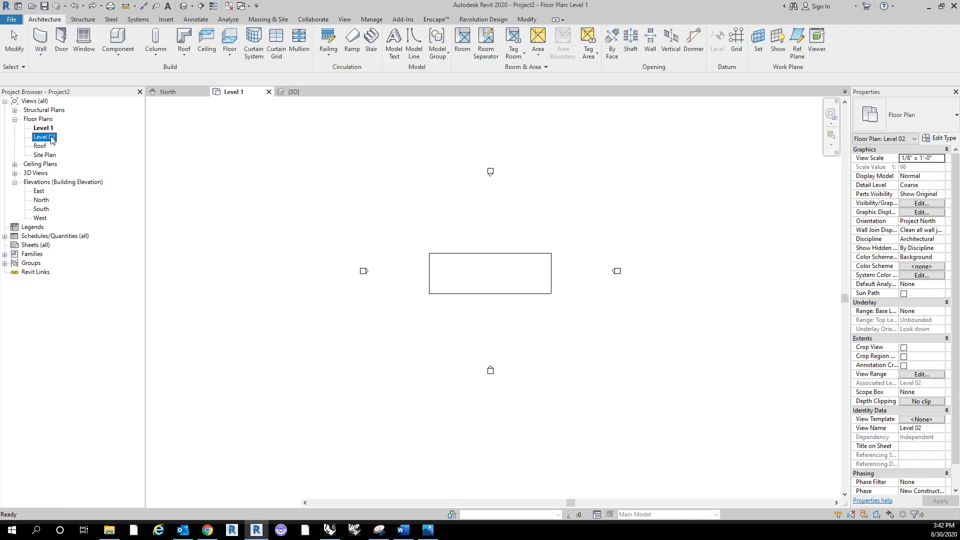
pyautogui.click(533, 22)
pyautogui.click(77, 56)
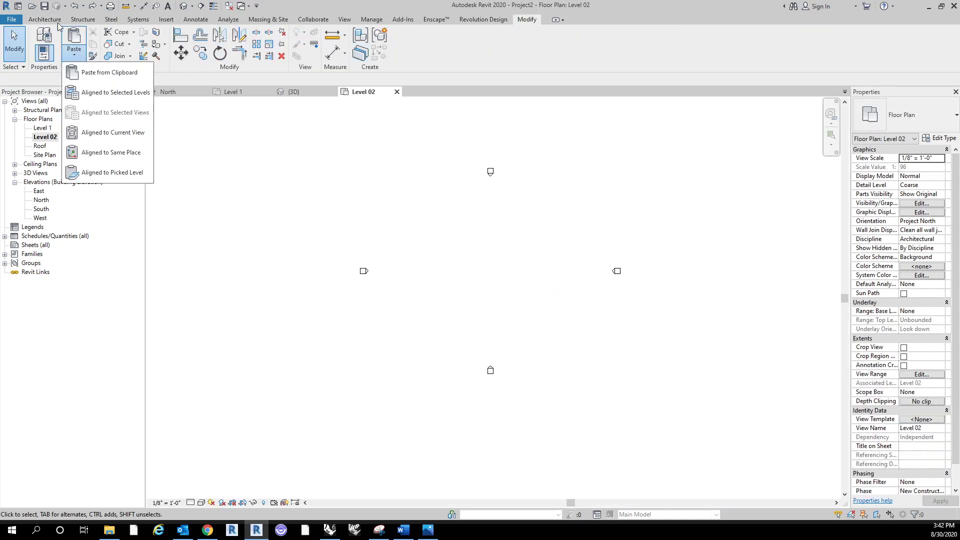
pyautogui.click(433, 165)
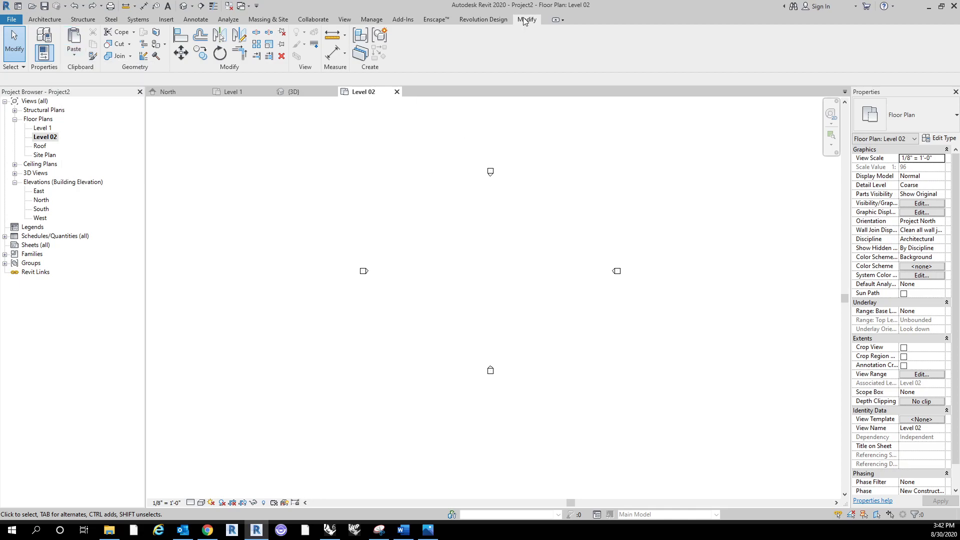
pyautogui.click(72, 58)
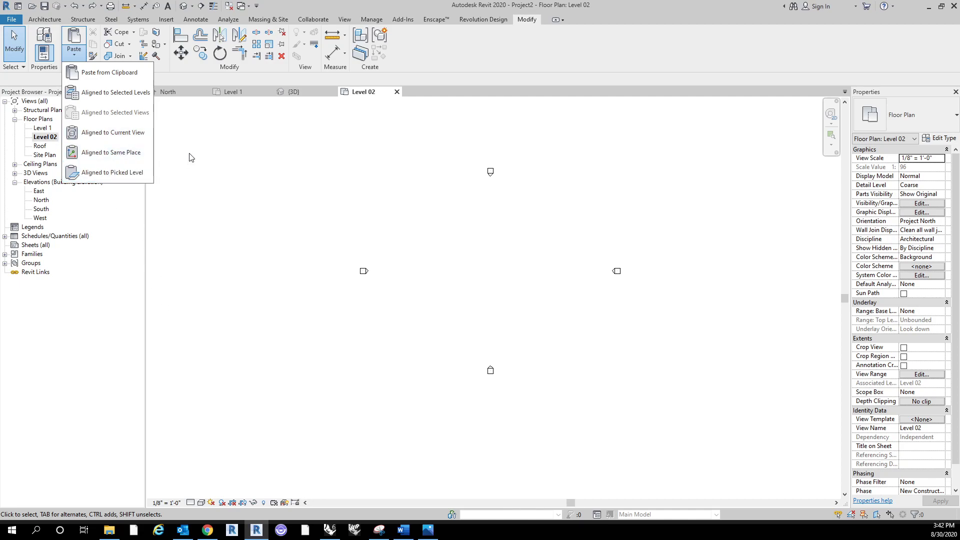
pyautogui.click(42, 150)
pyautogui.doubleClick(42, 128)
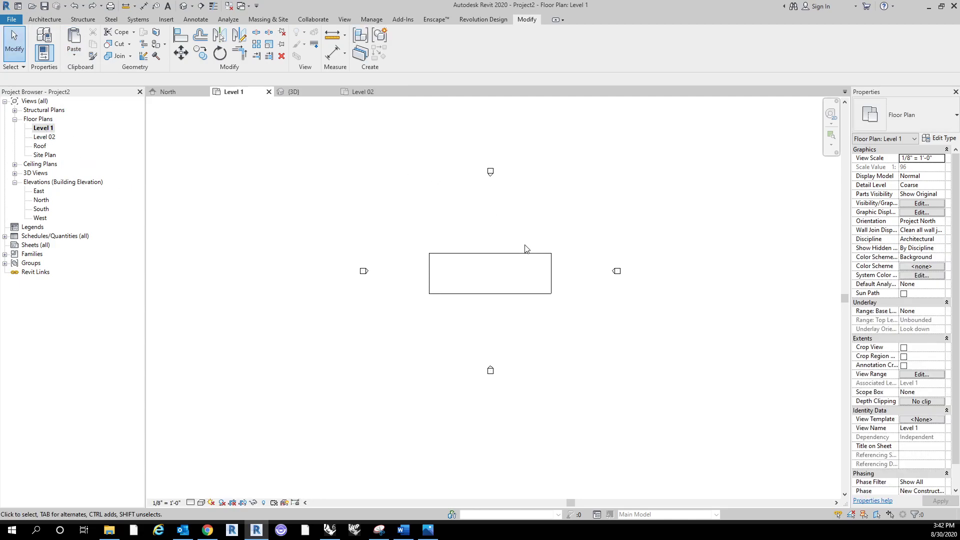
pyautogui.doubleClick(50, 136)
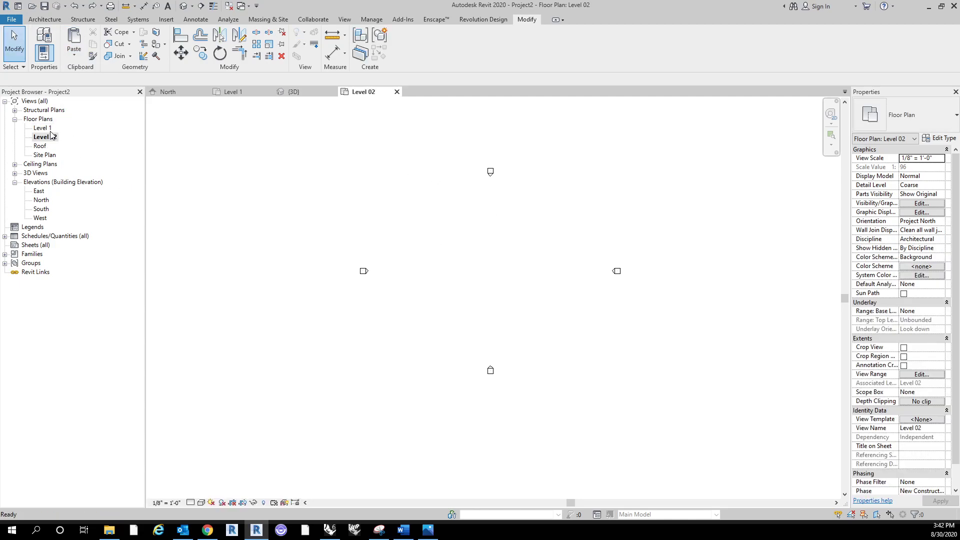
pyautogui.click(74, 54)
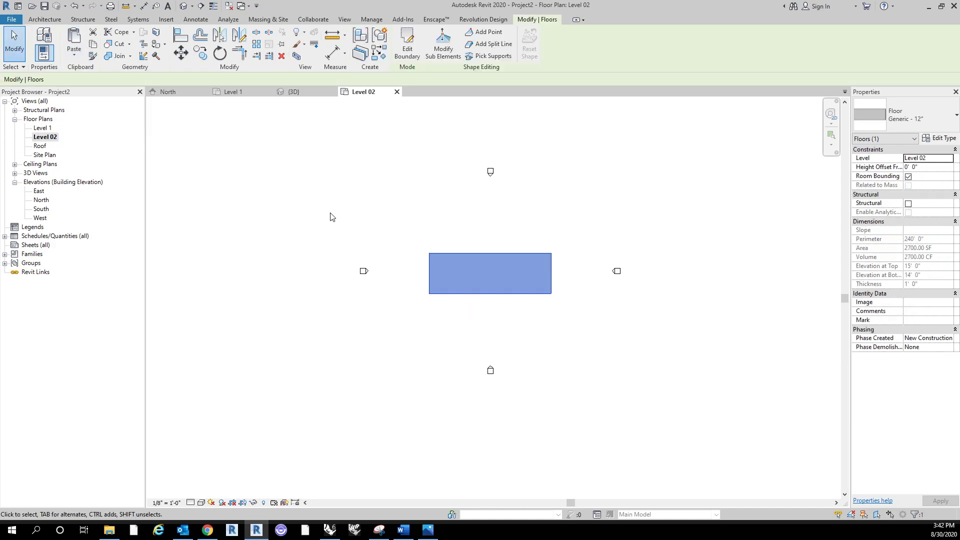
pyautogui.click(477, 213)
pyautogui.click(184, 5)
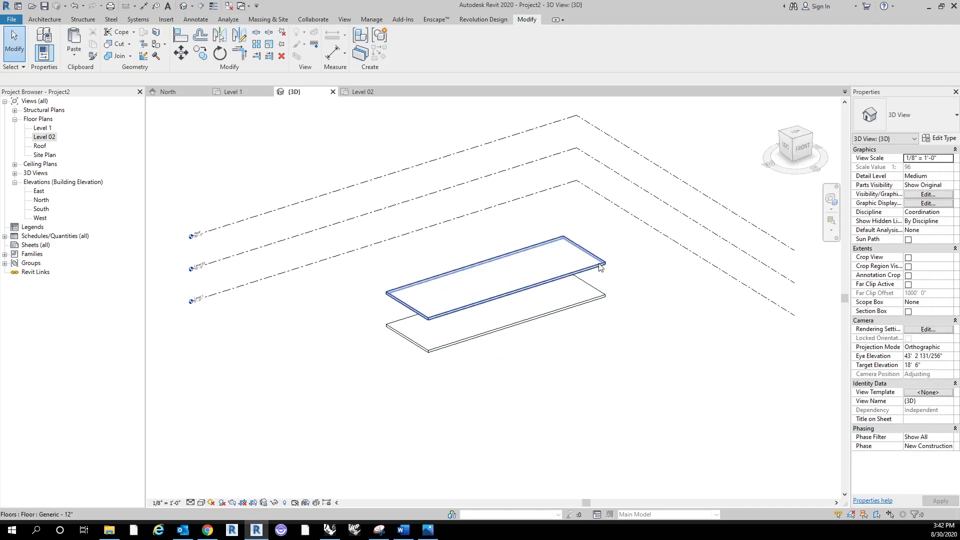
# Undo the pasted Level 02 slab and check the remaining Level 1 slab in the 3D view.
pyautogui.hotkey('ctrl', 'z')
pyautogui.click(575, 300)
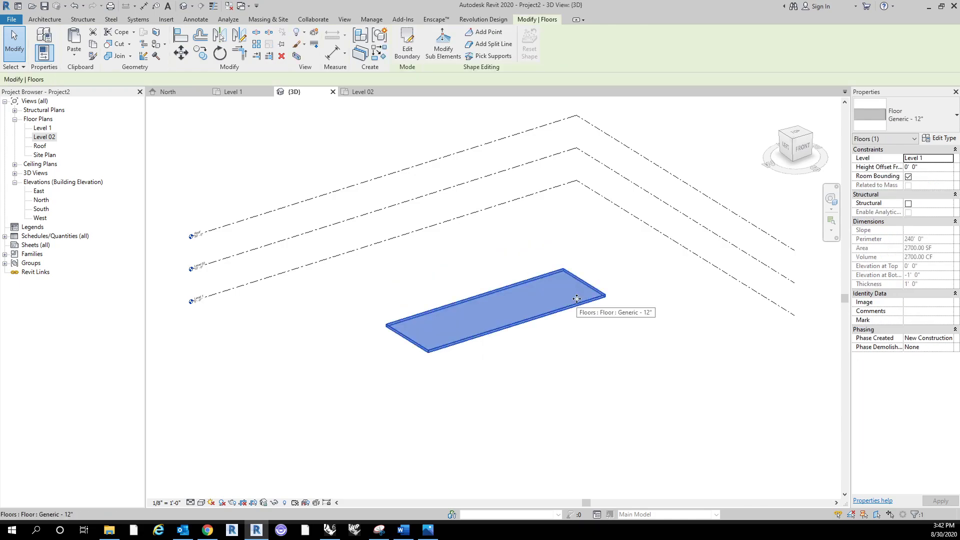
pyautogui.click(616, 272)
# Paste the copied slab aligned to the selected levels Level 02 and Roof.
pyautogui.click(77, 58)
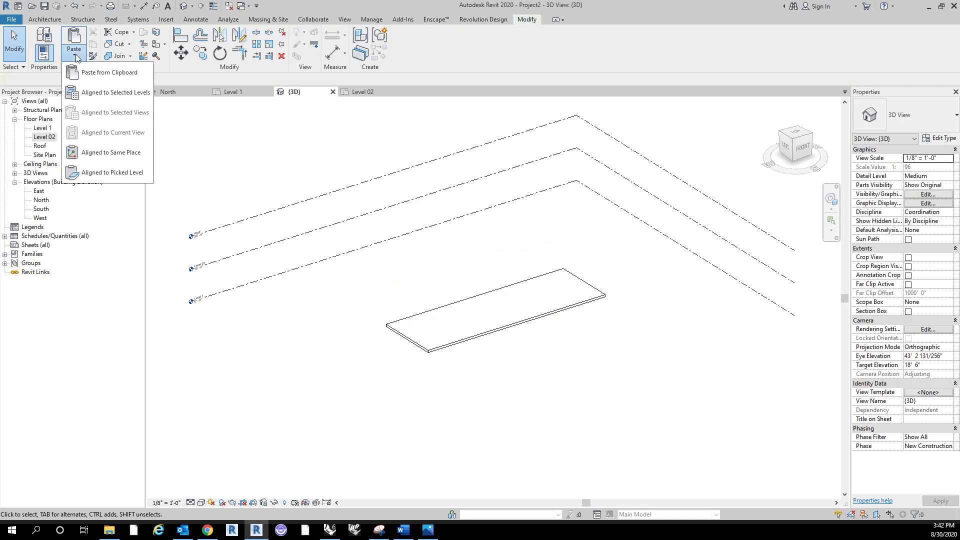
pyautogui.click(109, 95)
pyautogui.moveTo(452, 184); pyautogui.dragTo(250, 159)
pyautogui.click(246, 179)
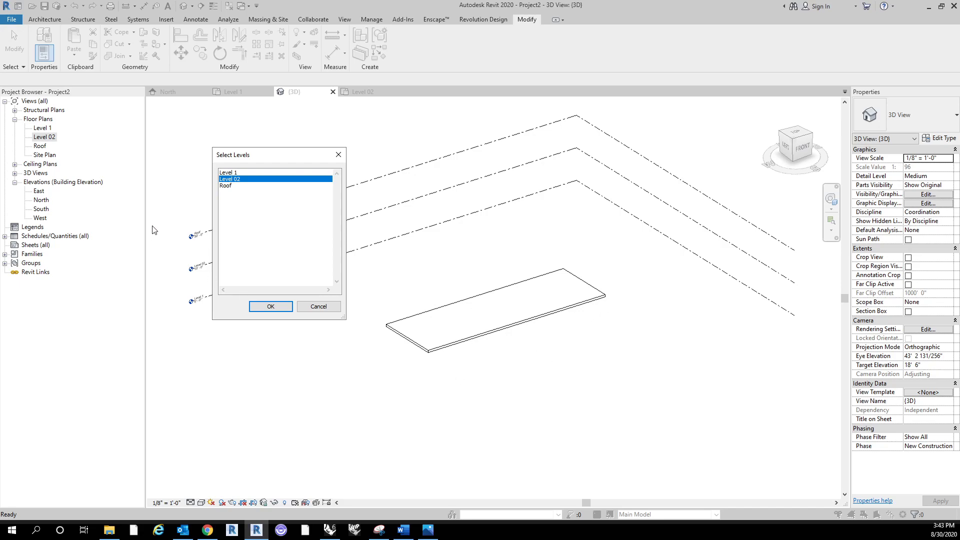
pyautogui.keyDown('ctrl'); pyautogui.click(238, 186); pyautogui.keyUp('ctrl')
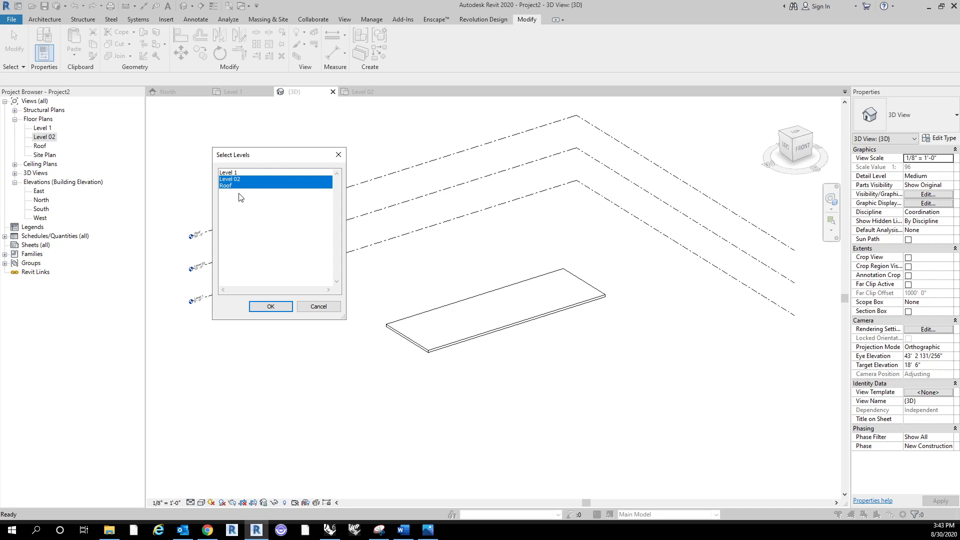
pyautogui.click(270, 305)
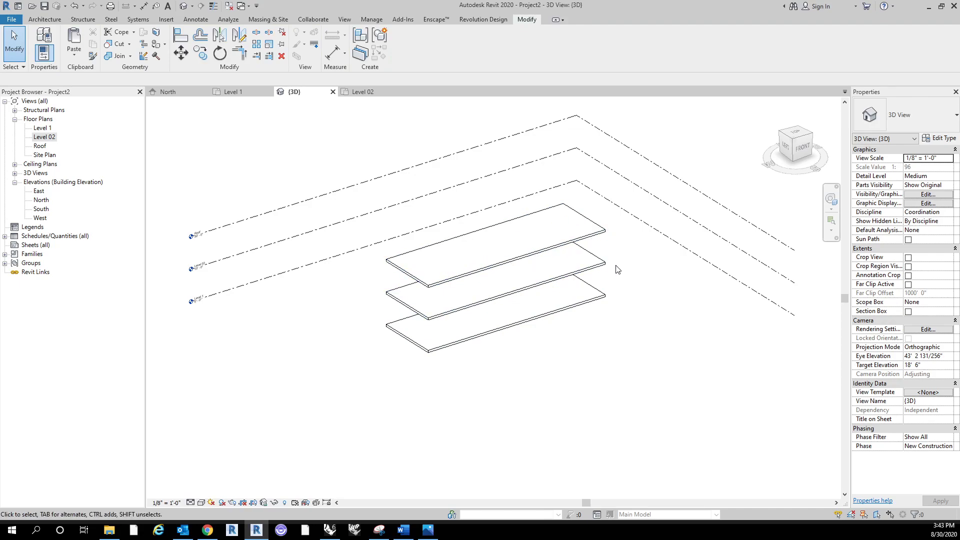
# Delete the slab copy on the Roof level and open the Level 02 floor plan.
pyautogui.click(603, 239)
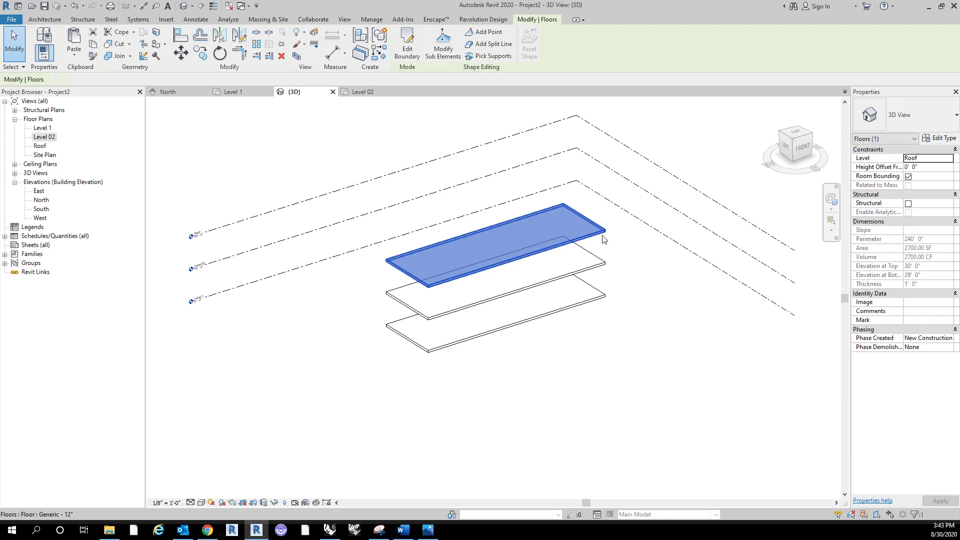
pyautogui.press('Delete')
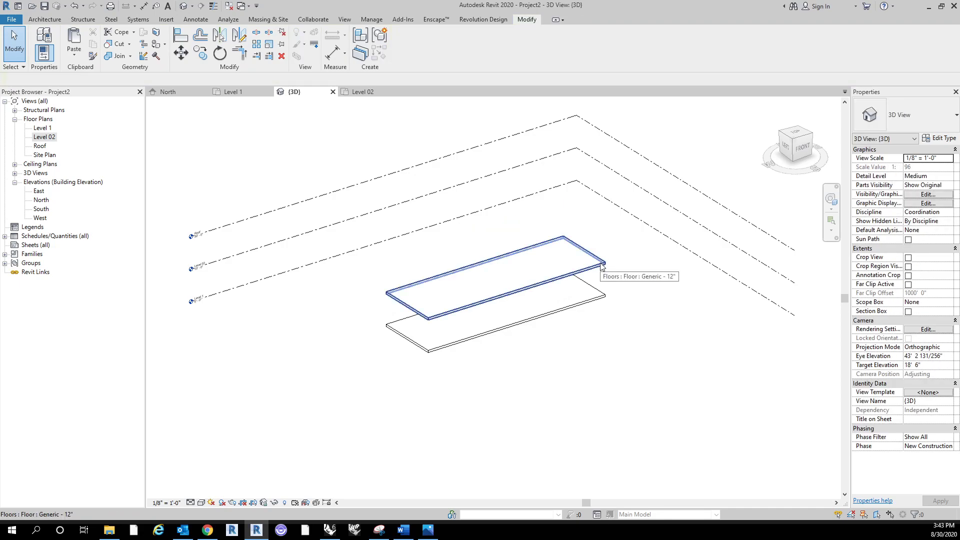
pyautogui.click(46, 137)
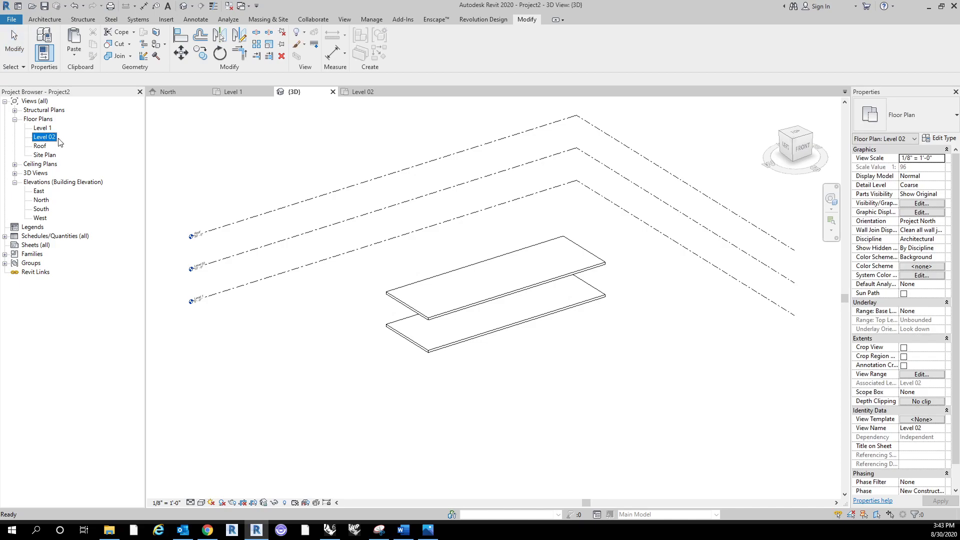
pyautogui.doubleClick(41, 138)
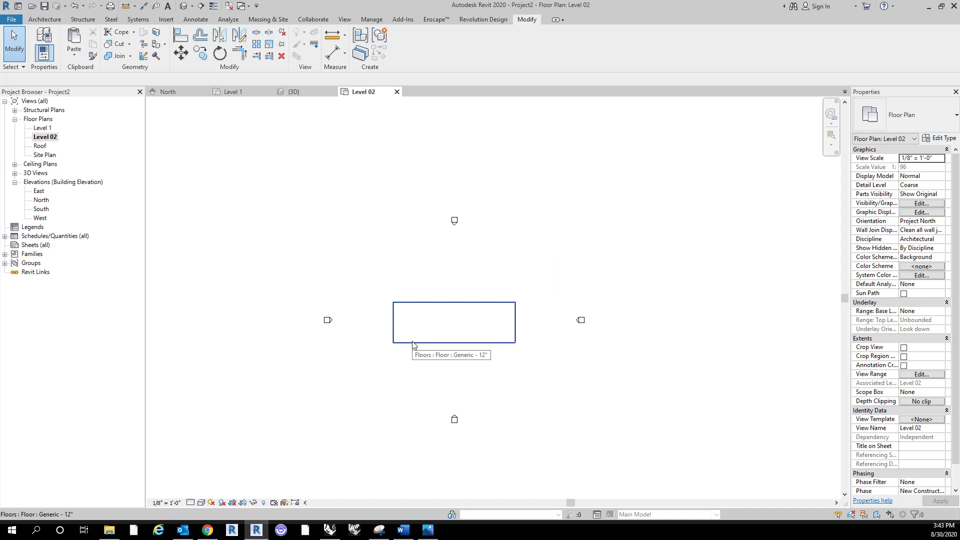
# Edit the Level 02 slab's boundary and sketch three lines forming an extension about 30' by 30' on its upper edge.
pyautogui.scroll(3, 489, 334)
pyautogui.click(490, 334)
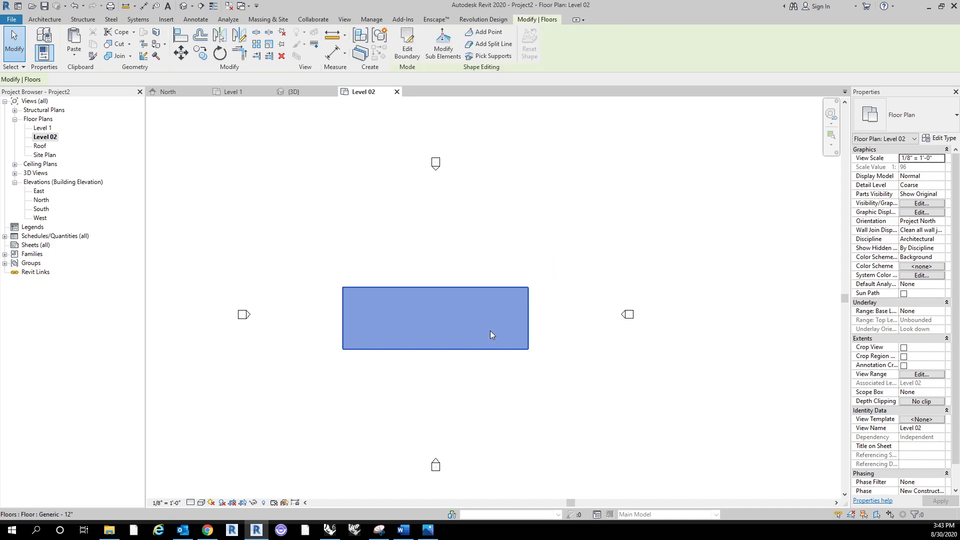
pyautogui.click(415, 53)
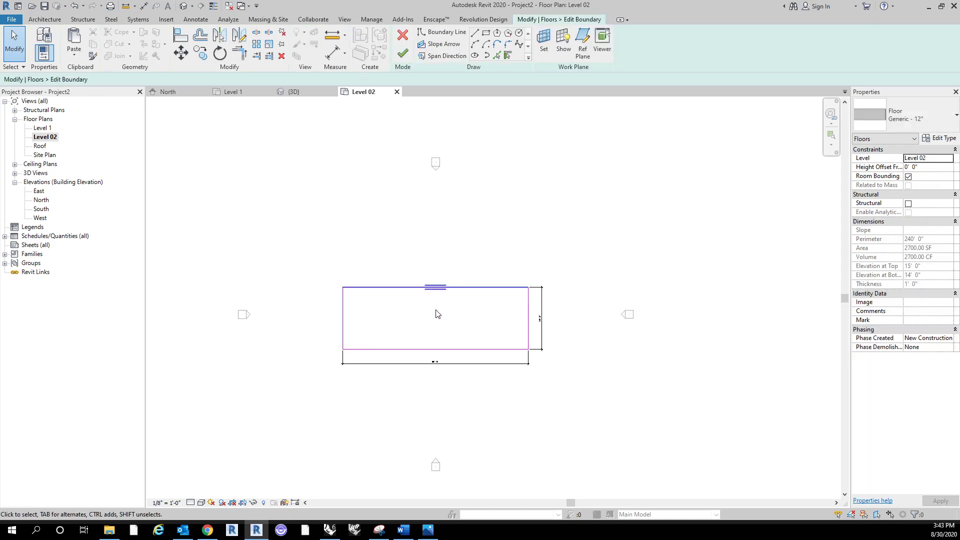
pyautogui.scroll(2, 435, 311)
pyautogui.click(475, 33)
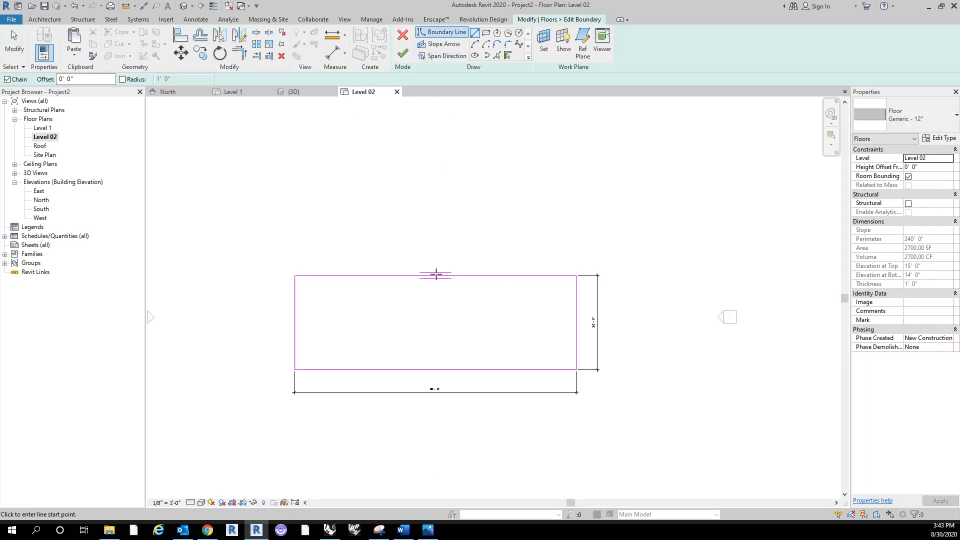
pyautogui.click(455, 275)
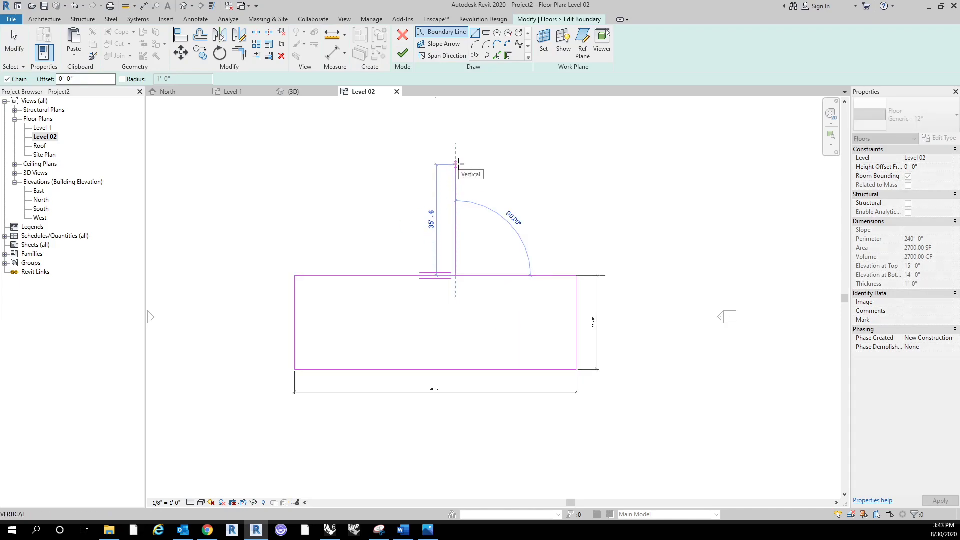
pyautogui.scroll(1, 459, 164)
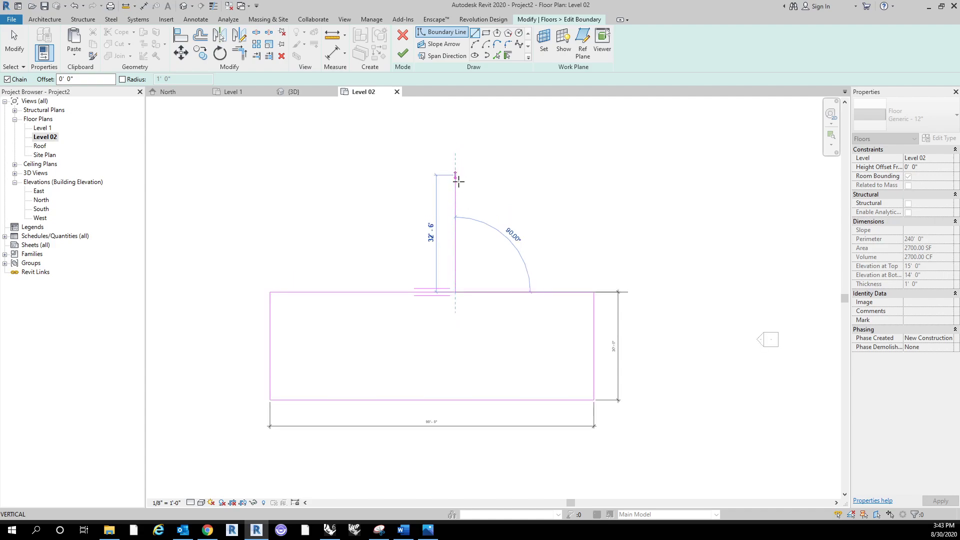
pyautogui.click(456, 184)
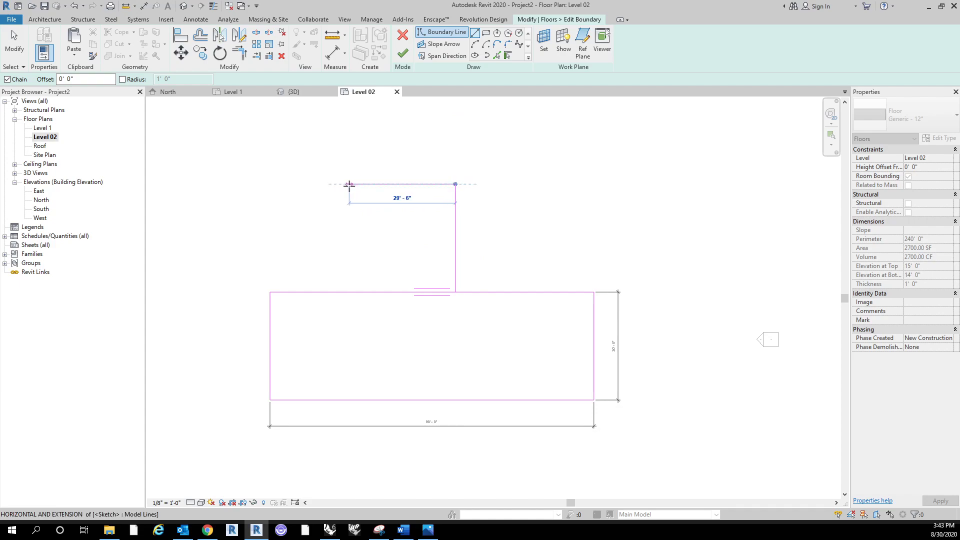
pyautogui.click(347, 184)
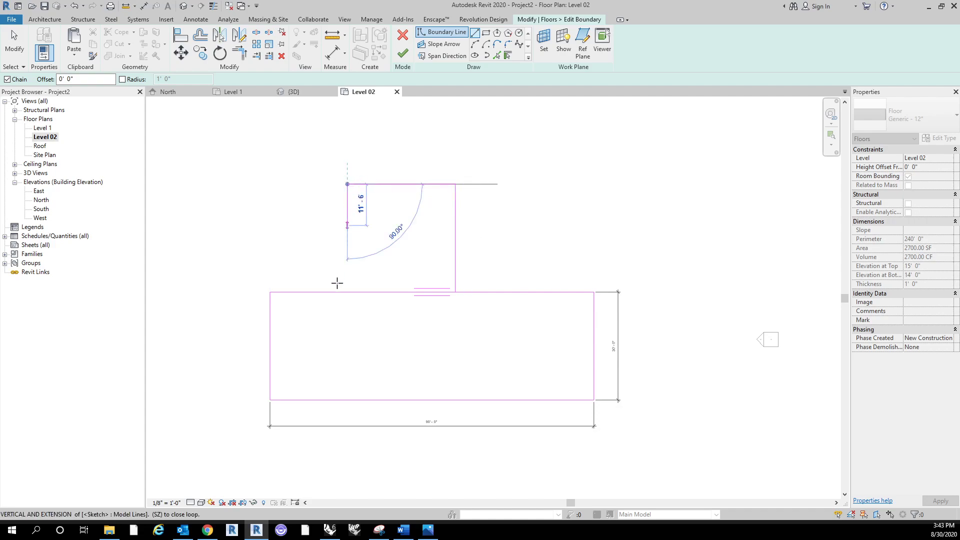
pyautogui.click(359, 342)
pyautogui.press('Escape')
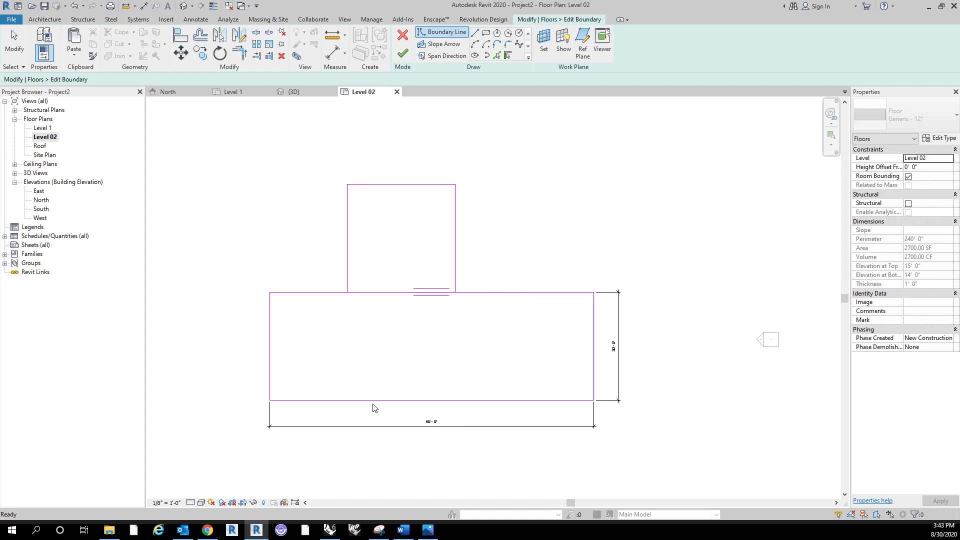
# Split the slab's upper boundary line at a point between the two sides of the extension, and check the resulting segment.
pyautogui.moveTo(393, 370); pyautogui.dragTo(413, 375, button='middle')
pyautogui.moveTo(533, 208)
pyautogui.mouseDown(button='middle')
pyautogui.moveTo(550, 205)
pyautogui.moveTo(470, 235)
pyautogui.mouseUp(button='middle')
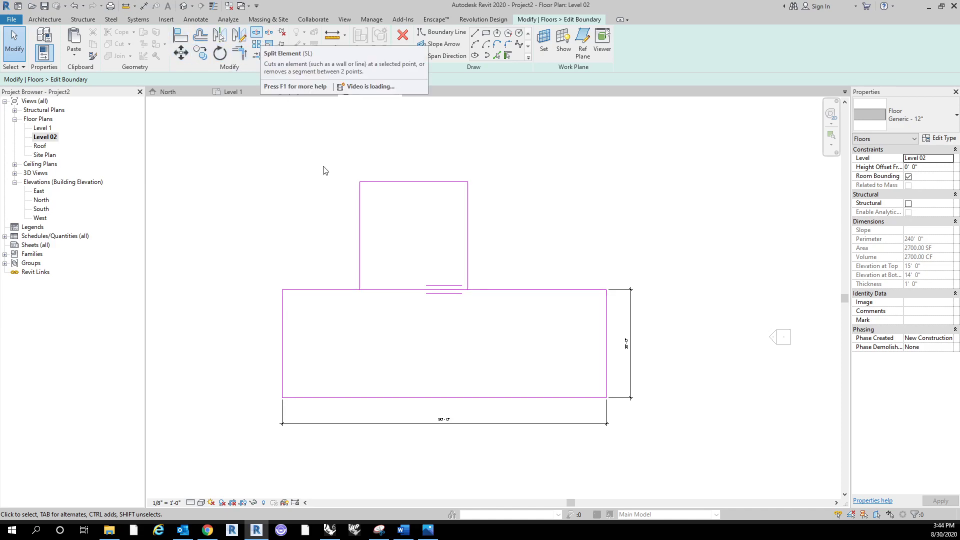
pyautogui.click(257, 33)
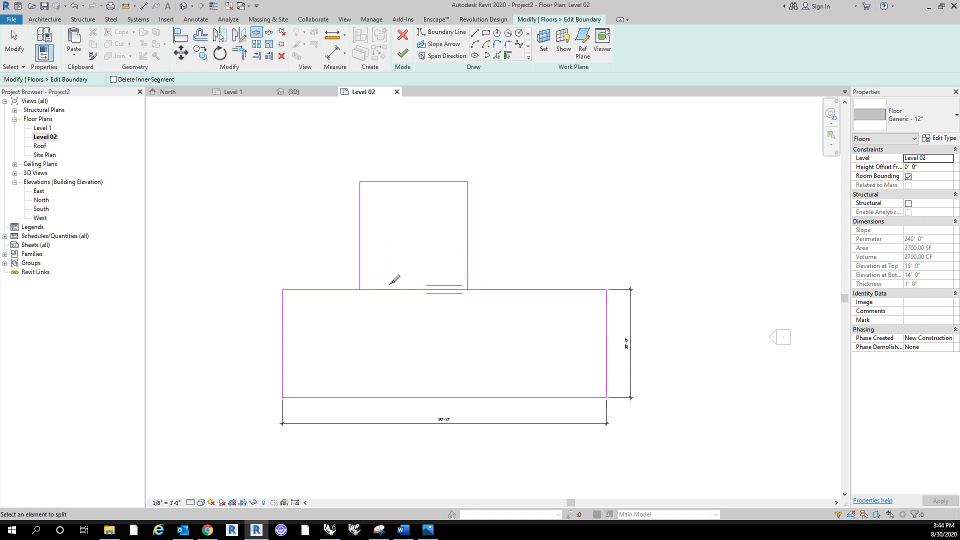
pyautogui.click(414, 289)
pyautogui.press('Escape')
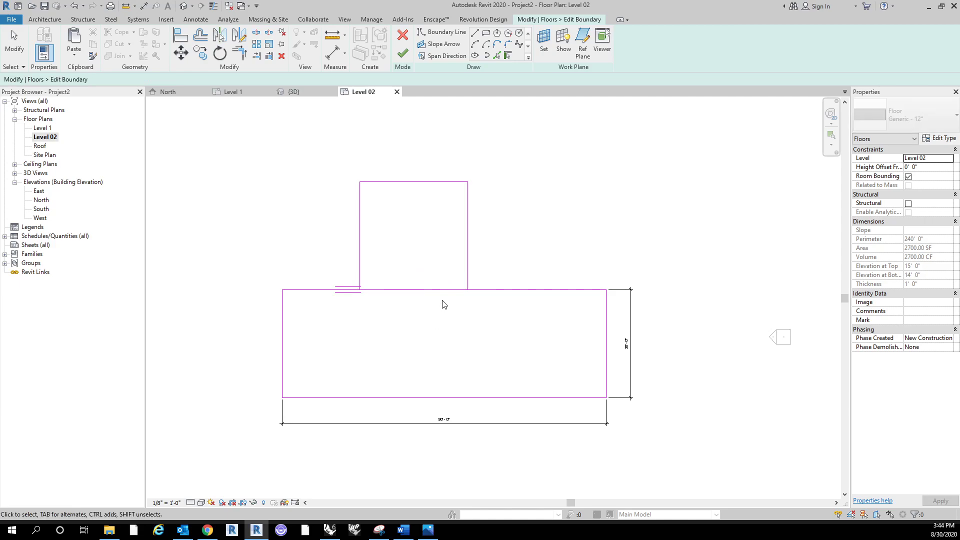
pyautogui.click(440, 292)
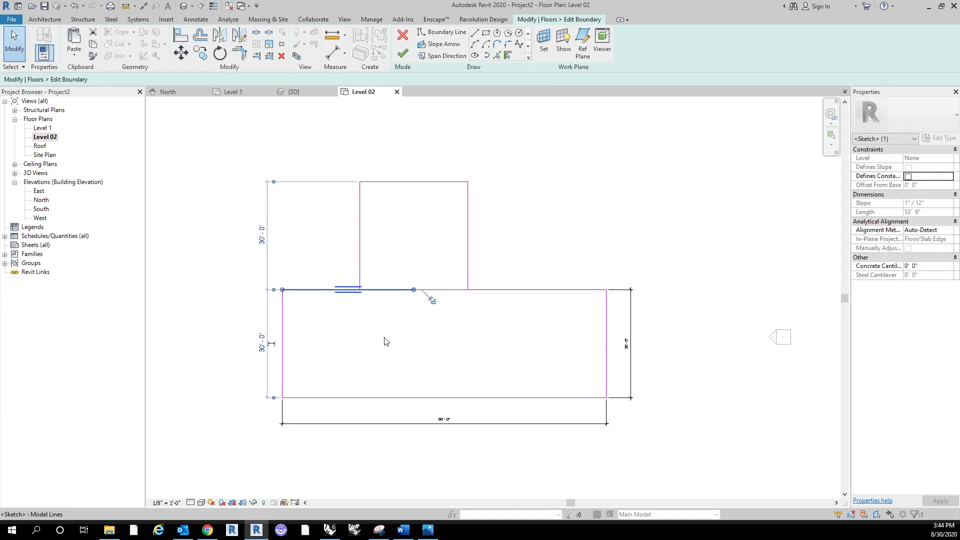
pyautogui.click(407, 326)
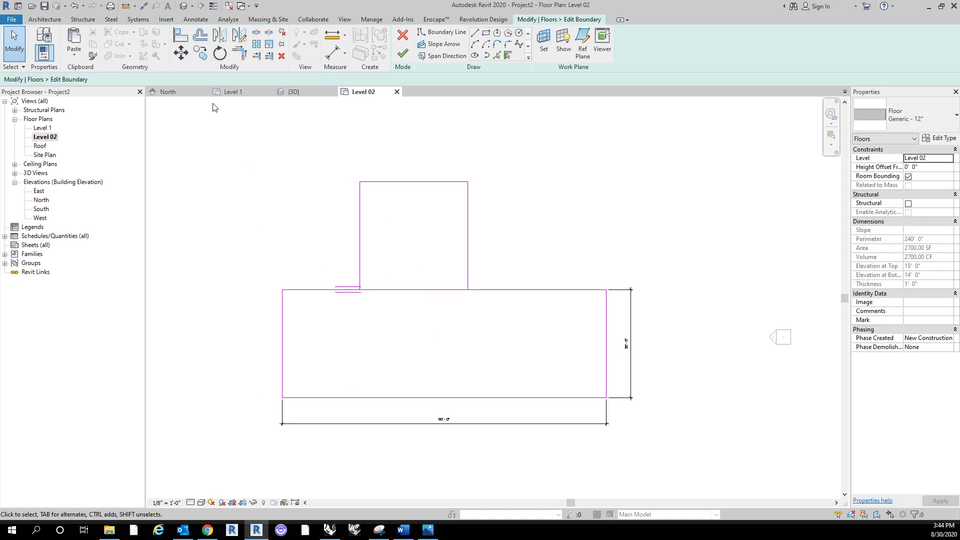
# Trim the extension's right side and the right part of the split upper edge into a corner.
pyautogui.click(244, 58)
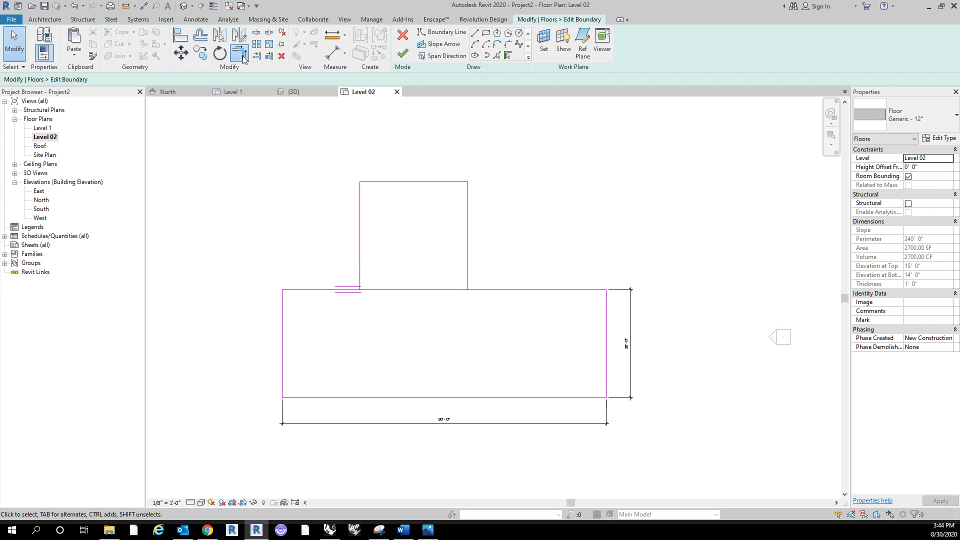
pyautogui.click(467, 246)
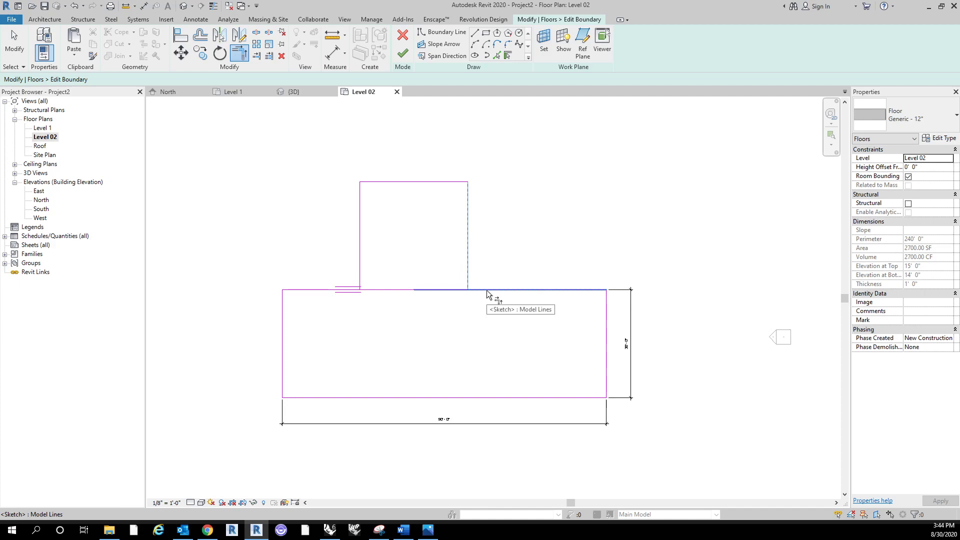
pyautogui.click(487, 290)
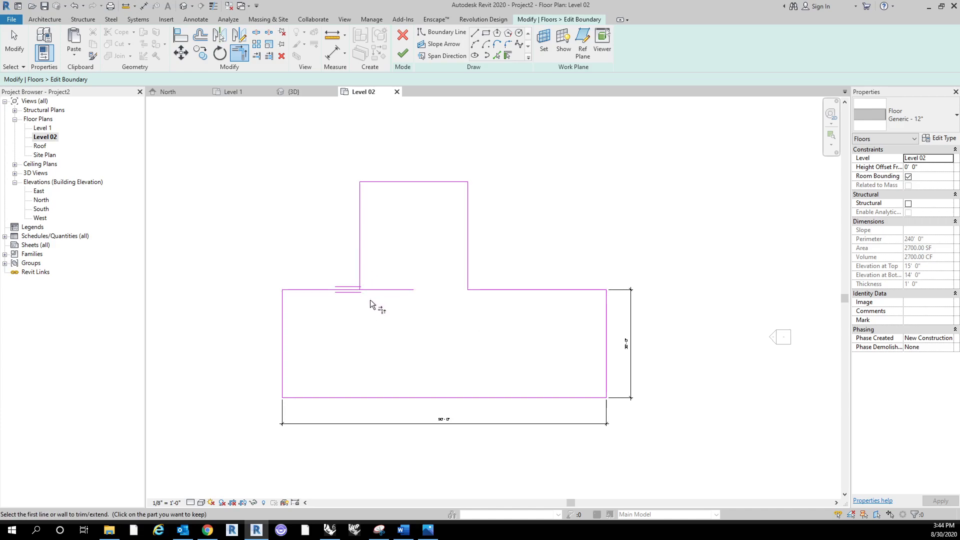
# Trim the left split segment against the extension's left side, keeping the part inside the extension.
pyautogui.click(390, 289)
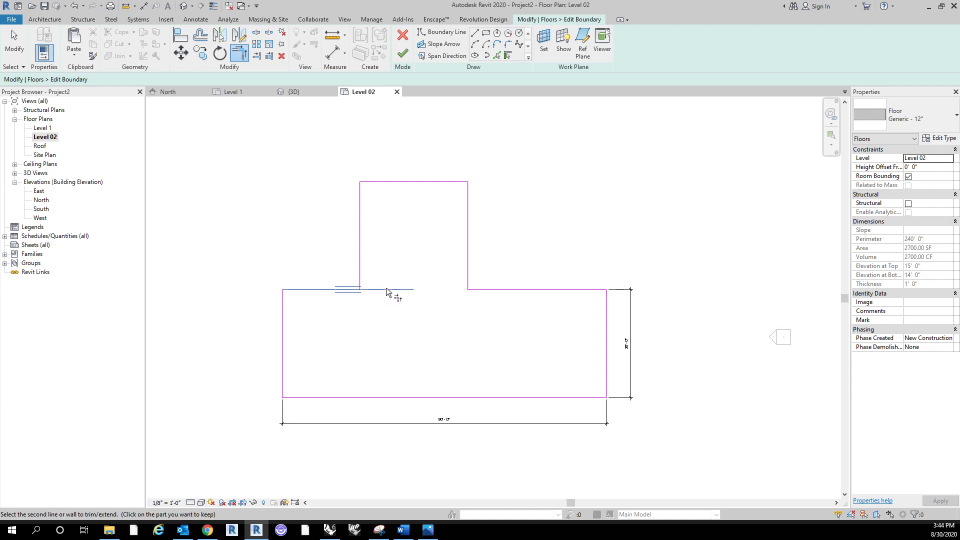
pyautogui.click(365, 250)
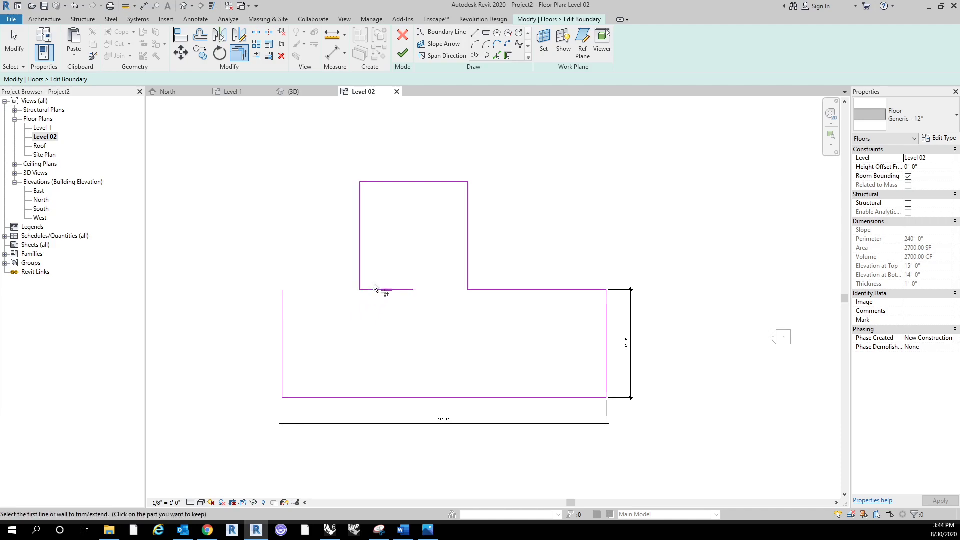
# Undo the last trim and trim the upper edge's left segment to the extension's left side, keeping the part outside the extension.
pyautogui.hotkey('ctrl', 'z')
pyautogui.click(308, 289)
pyautogui.scroll(-2, 359, 312)
pyautogui.press('Escape')
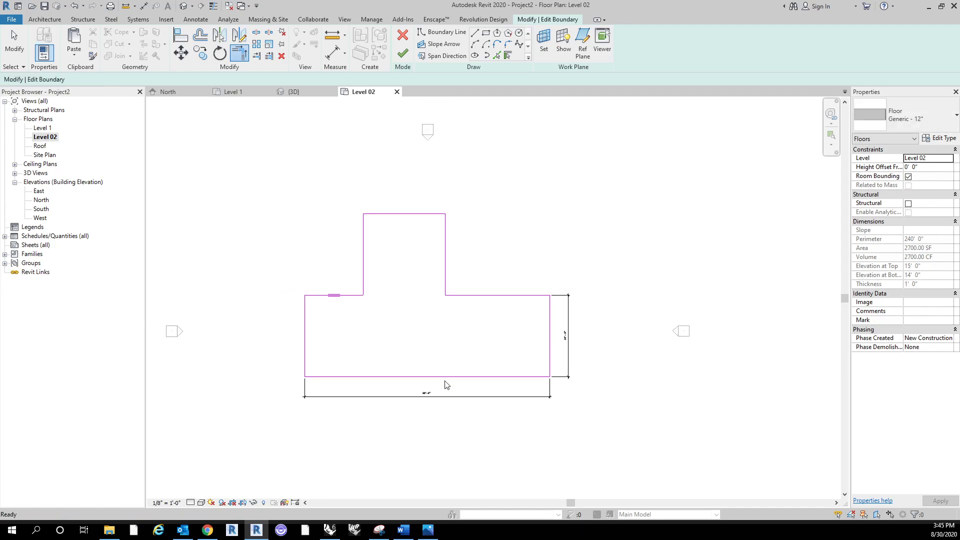
pyautogui.press('Escape')
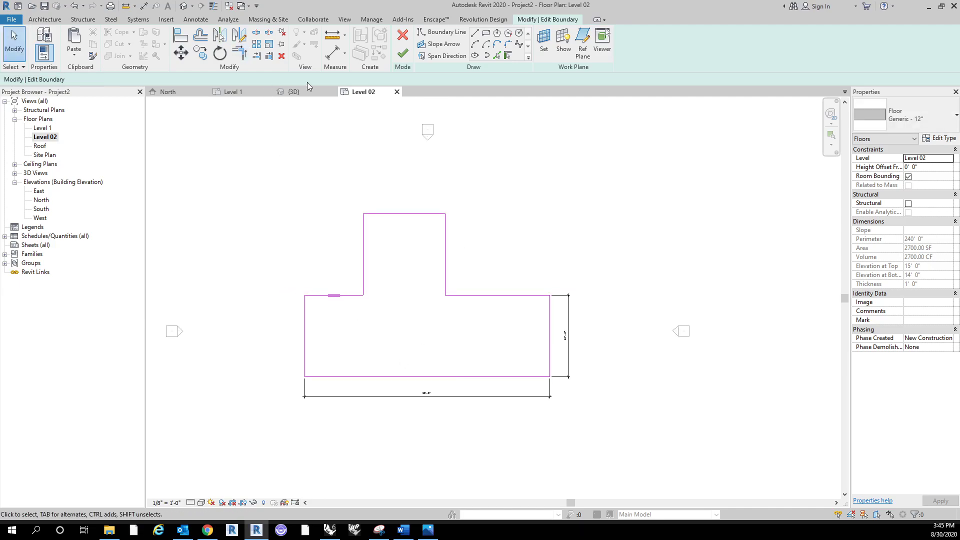
# Finish the boundary edit of the Level 02 floor slab and deselect it.
pyautogui.click(404, 54)
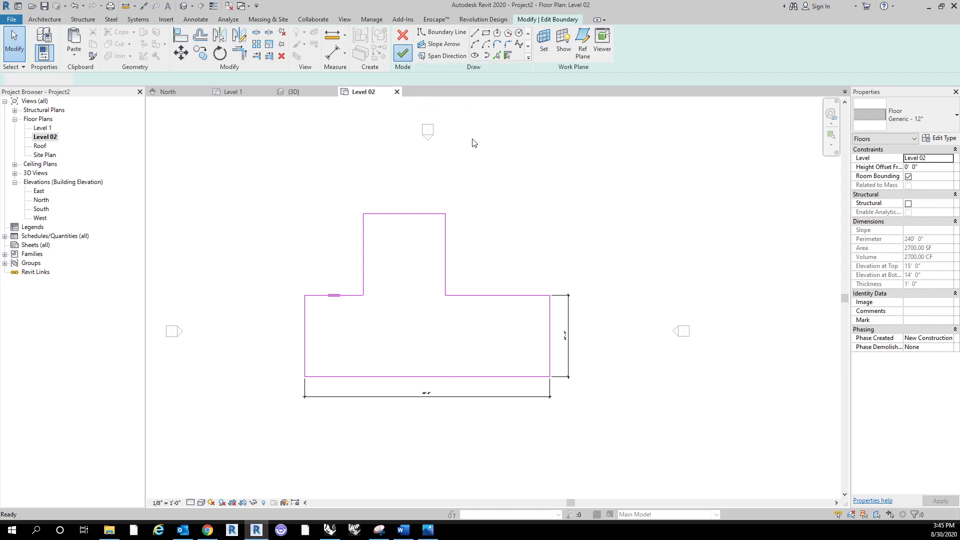
pyautogui.click(563, 220)
pyautogui.moveTo(521, 188); pyautogui.dragTo(542, 194, button='middle')
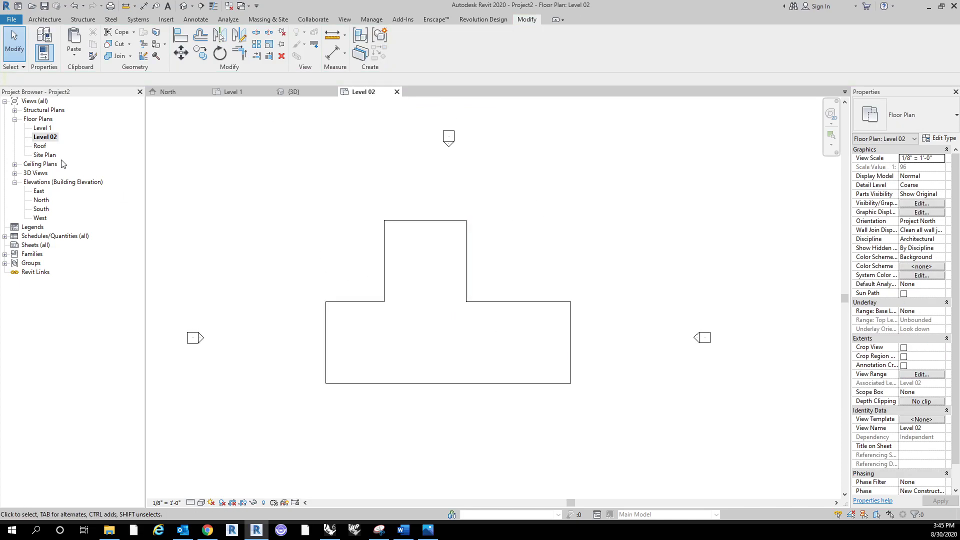
# Open the Roof floor plan and set its view range's bottom and view depth to Level Below (Level 02).
pyautogui.doubleClick(40, 146)
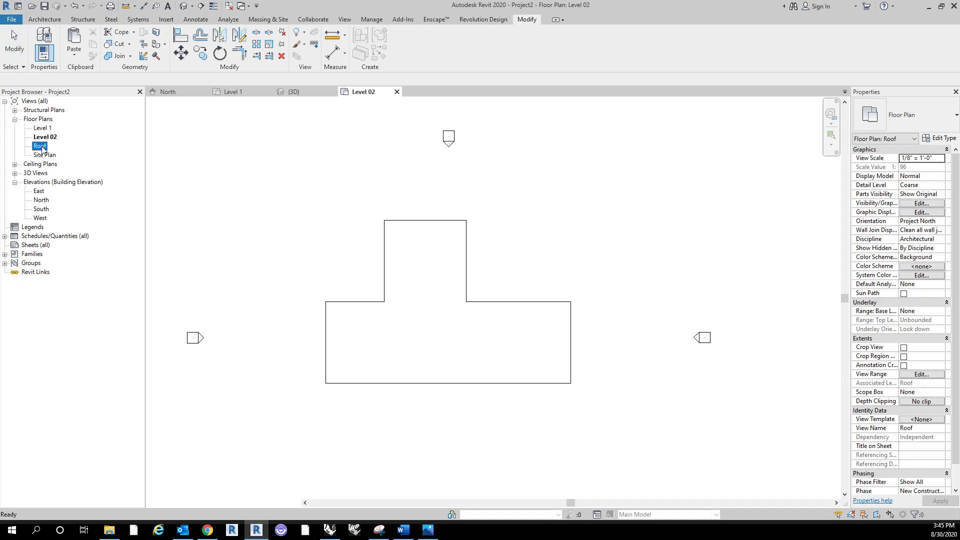
pyautogui.scroll(-2, 477, 214)
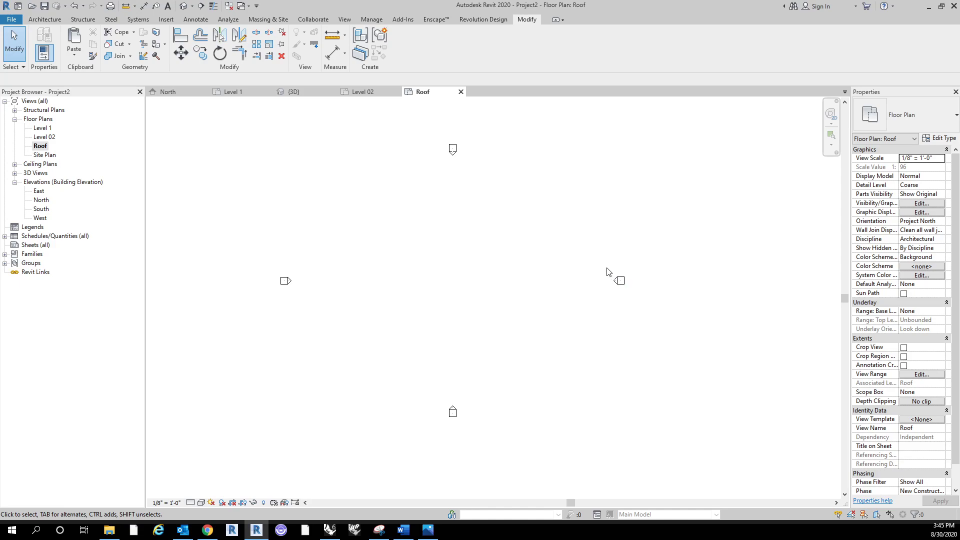
pyautogui.moveTo(642, 209); pyautogui.dragTo(615, 229, button='middle')
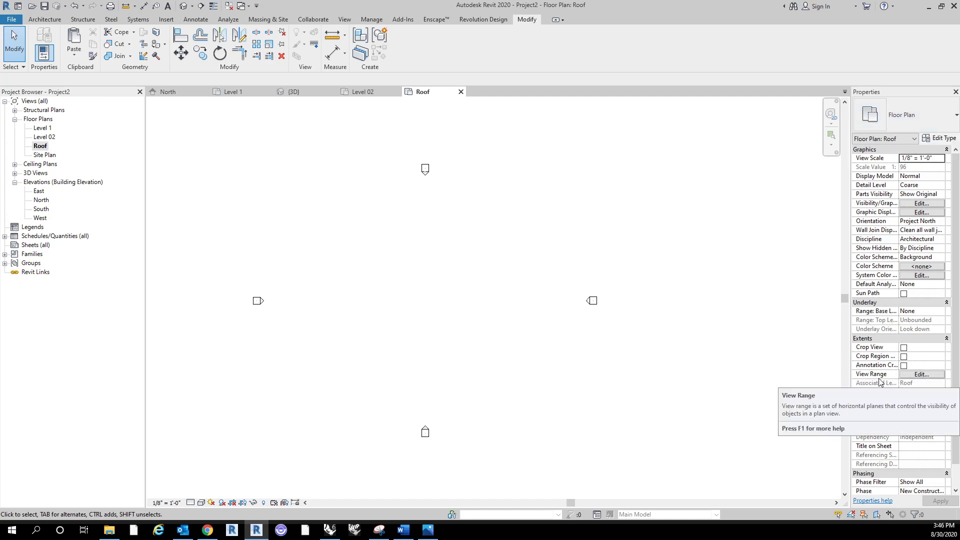
pyautogui.click(917, 375)
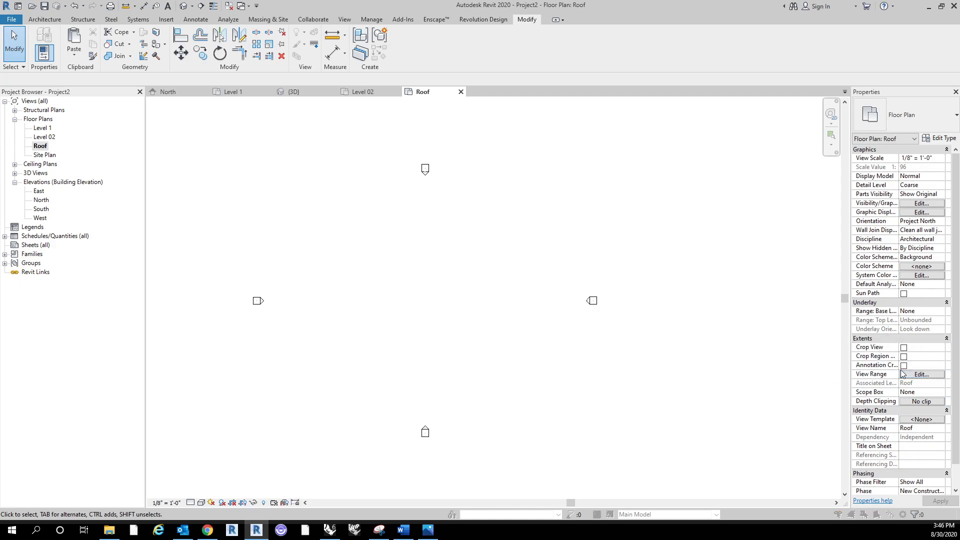
pyautogui.moveTo(890, 213); pyautogui.dragTo(460, 214)
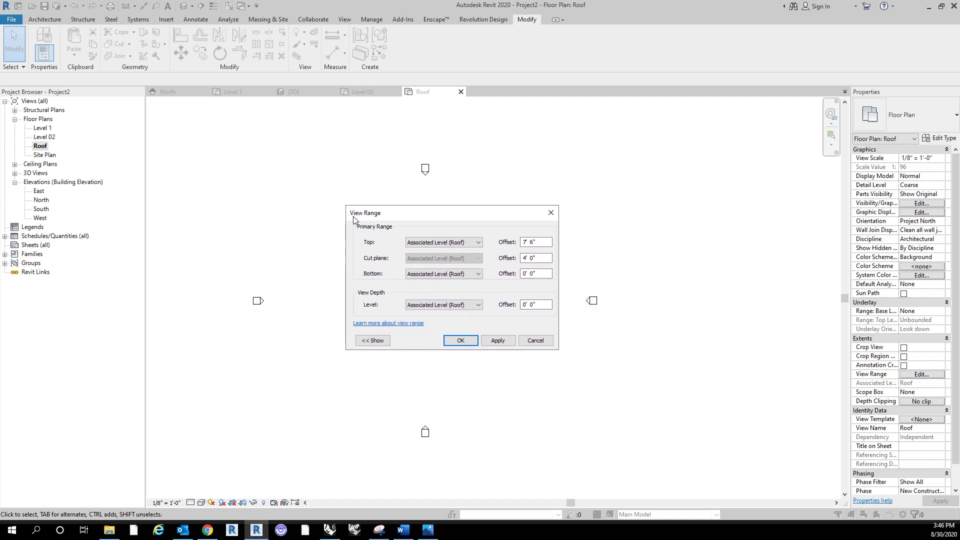
pyautogui.click(467, 276)
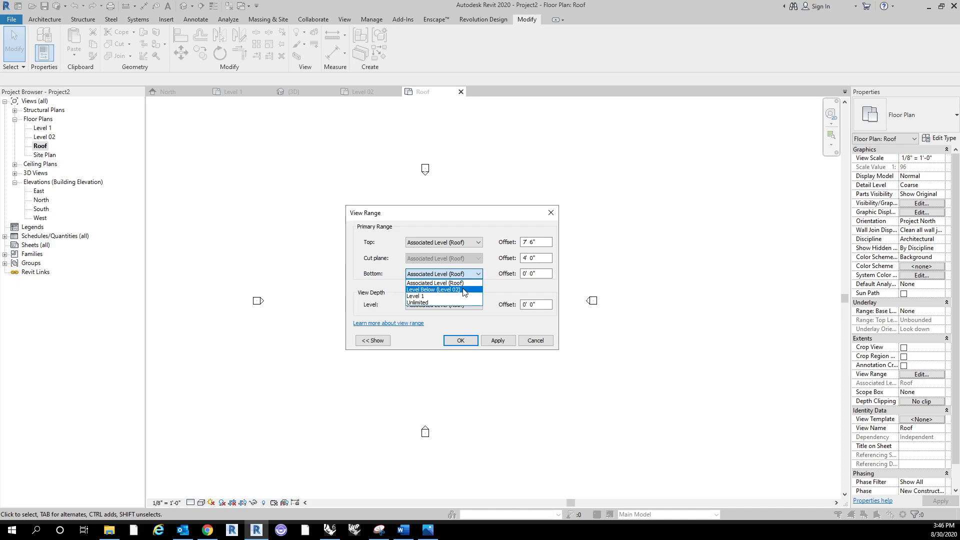
pyautogui.click(464, 290)
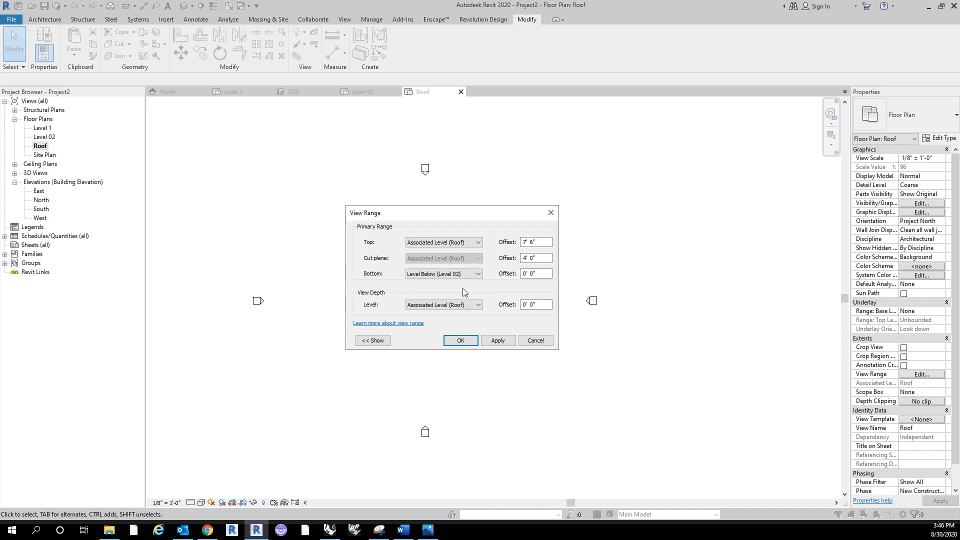
pyautogui.click(456, 312)
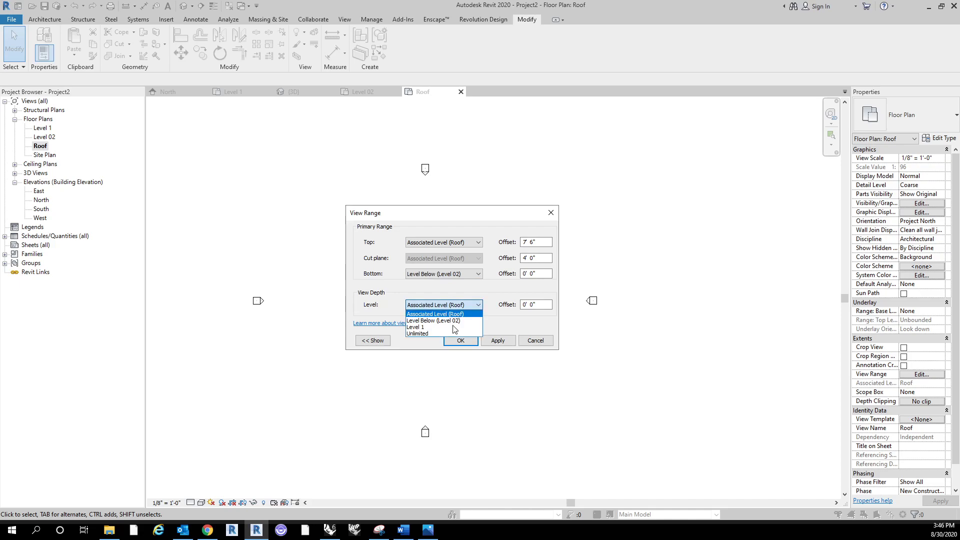
pyautogui.click(451, 321)
pyautogui.click(458, 341)
pyautogui.scroll(1, 320, 235)
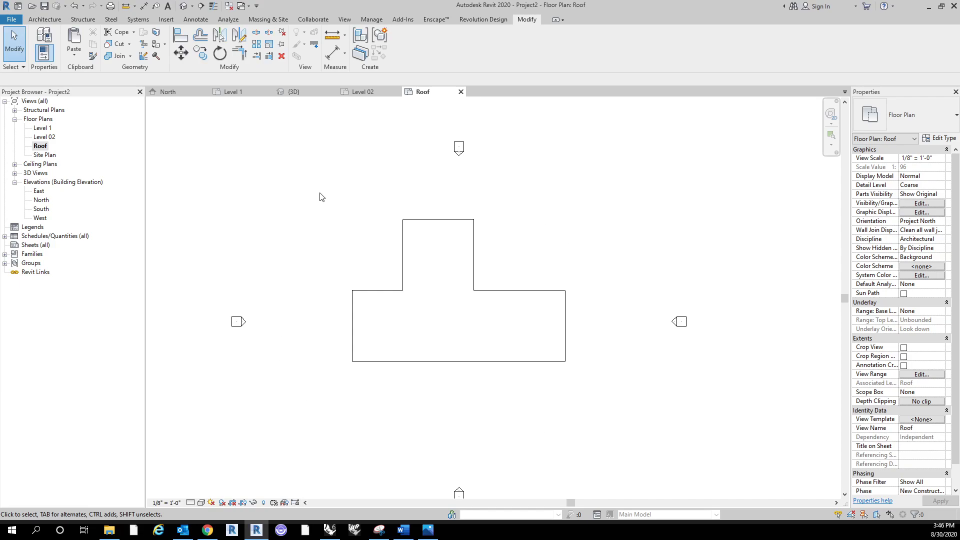
# Start a Roof by Footprint in the Roof plan.
pyautogui.click(49, 19)
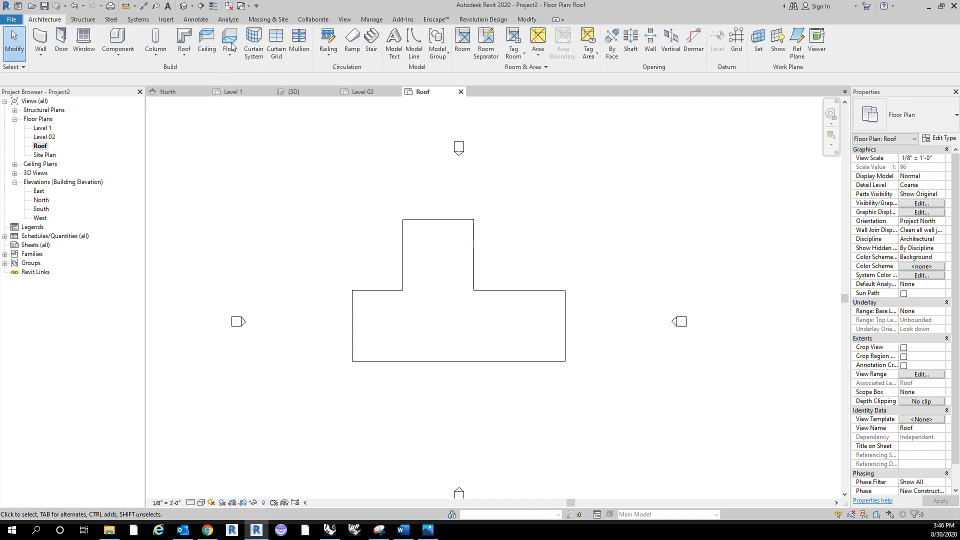
pyautogui.click(187, 61)
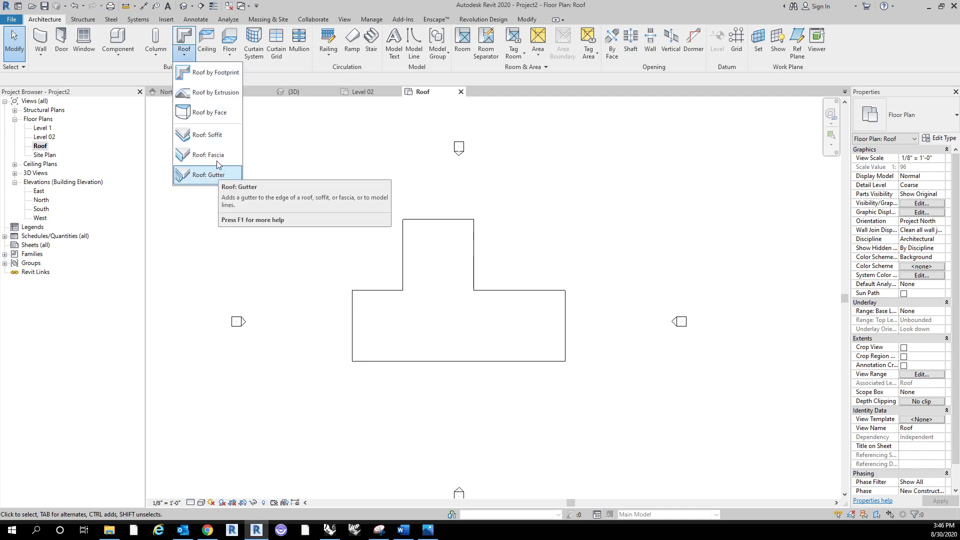
pyautogui.click(205, 78)
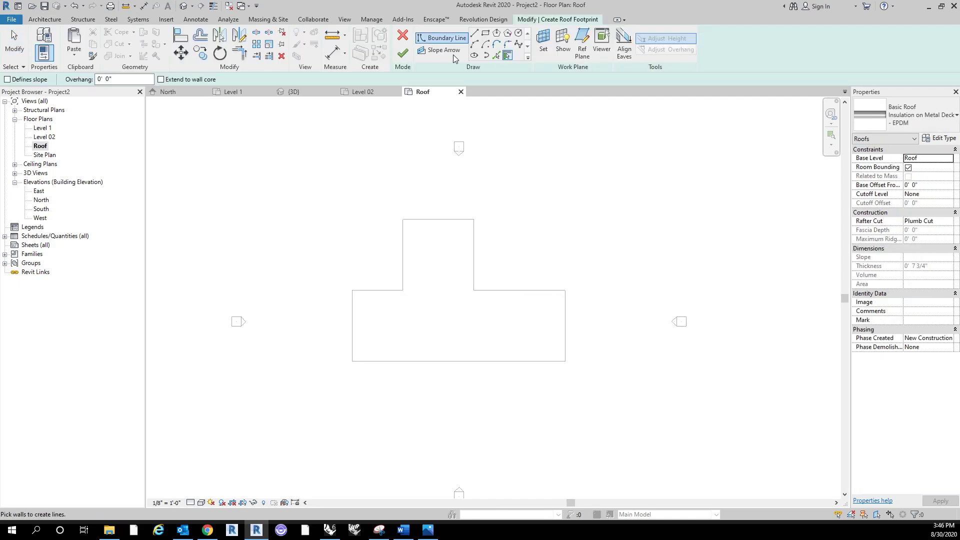
# Sketch roof boundary lines along the slab's upper-left edge and the extension's left and upper sides.
pyautogui.click(474, 34)
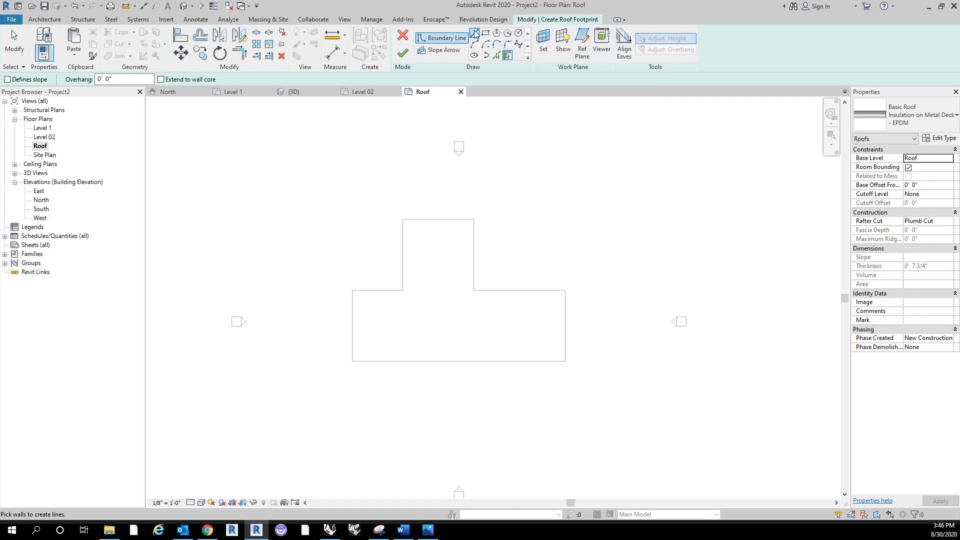
pyautogui.click(352, 289)
pyautogui.click(402, 290)
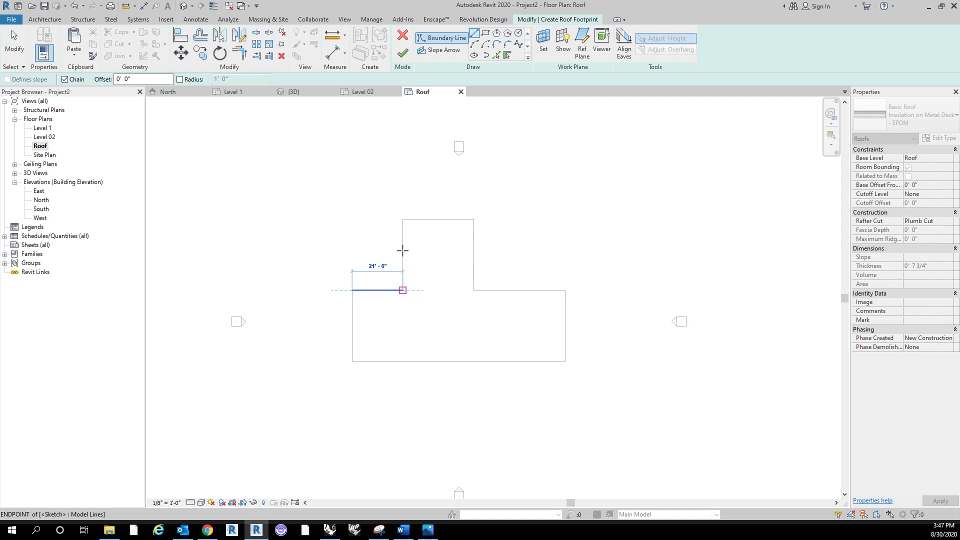
pyautogui.click(402, 219)
pyautogui.click(473, 219)
pyautogui.press('Escape')
pyautogui.press('Escape')
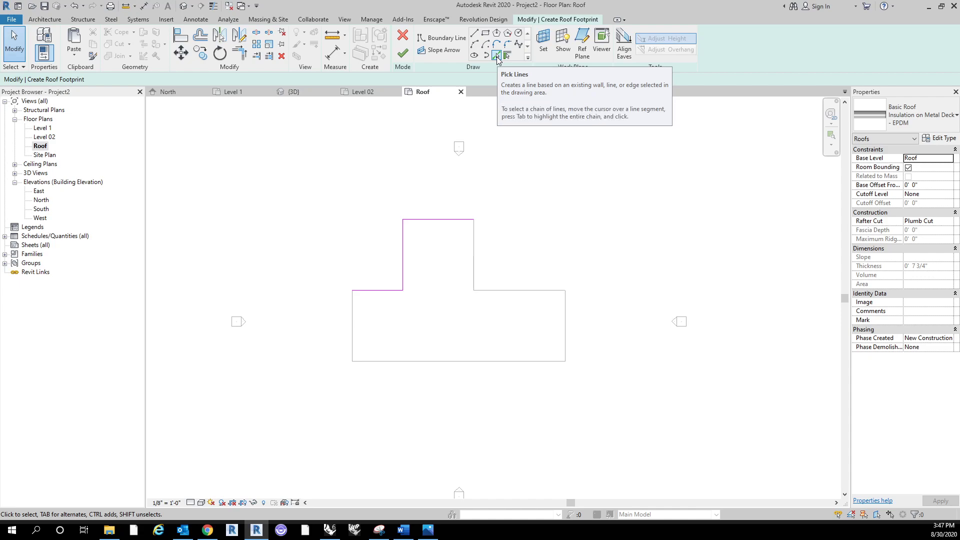
# Pick the remaining slab edges, from the extension's right side around to the slab's left side, to close the roof boundary.
pyautogui.click(497, 56)
pyautogui.click(475, 263)
pyautogui.click(559, 293)
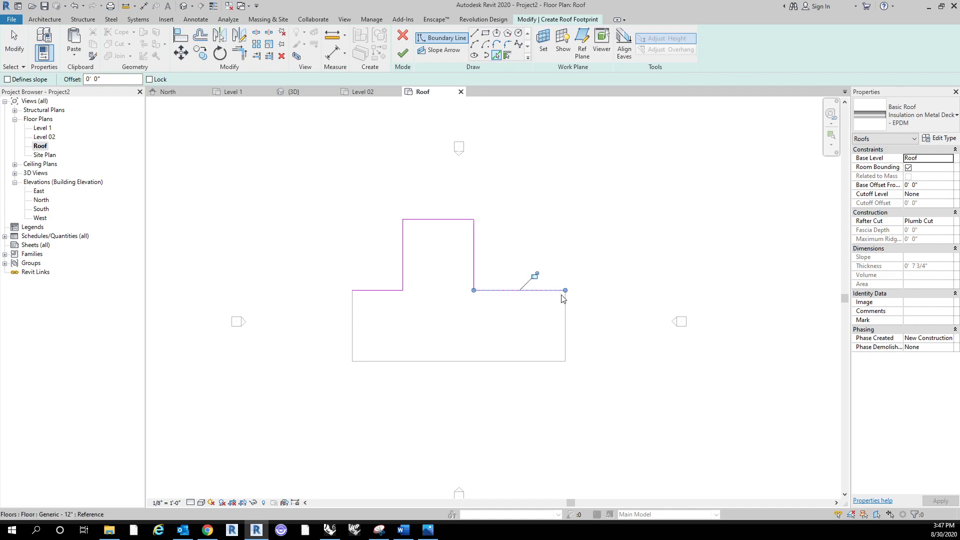
pyautogui.click(566, 316)
pyautogui.click(400, 361)
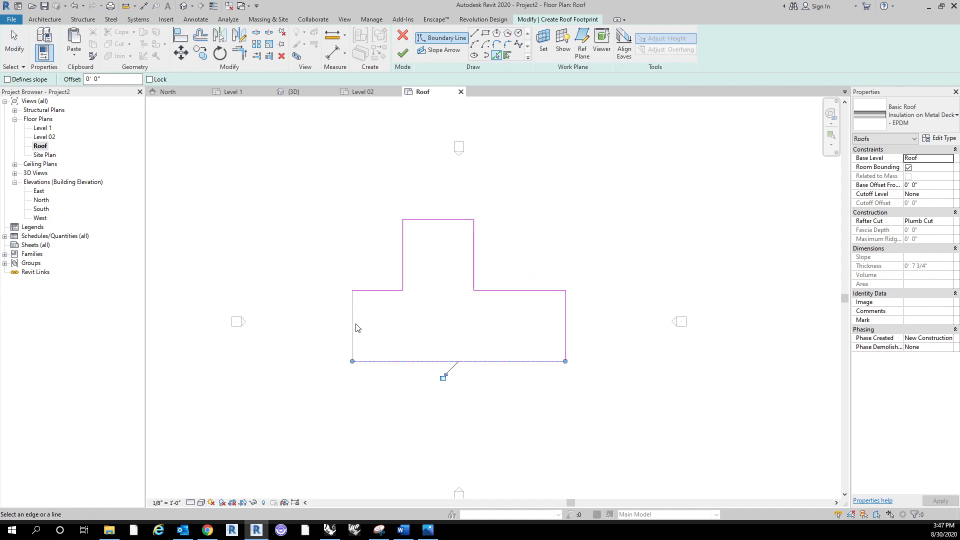
pyautogui.click(352, 332)
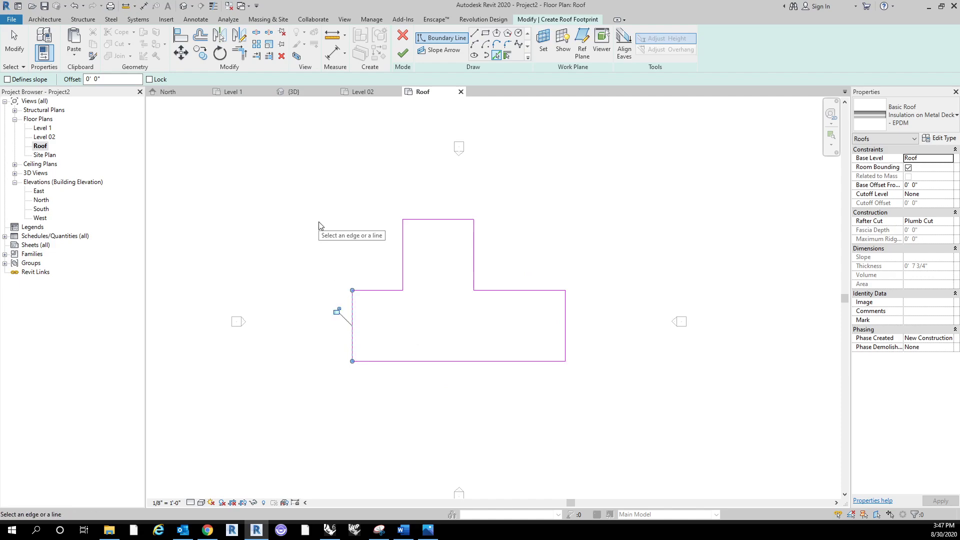
pyautogui.press('Escape')
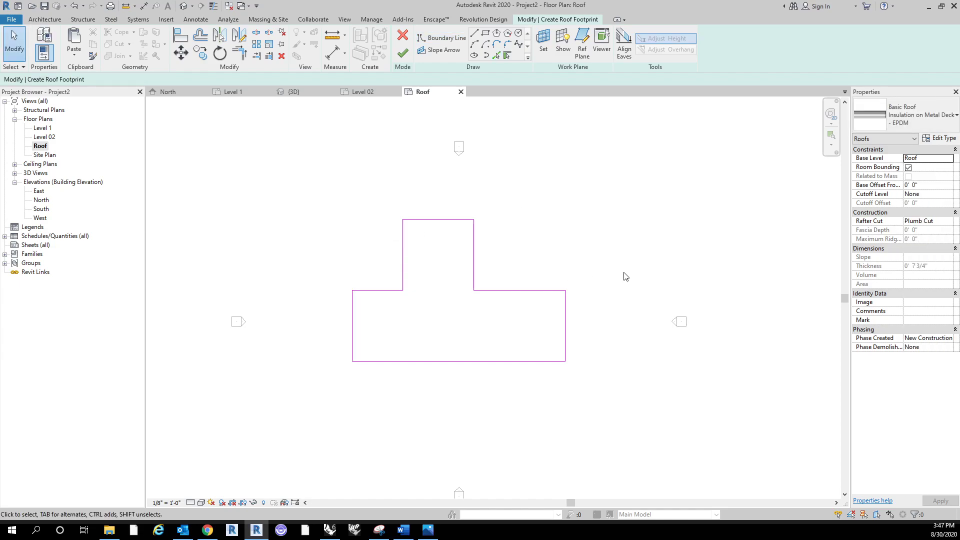
# Delete all the roof boundary lines from the footprint sketch.
pyautogui.moveTo(653, 406); pyautogui.dragTo(309, 191)
pyautogui.click(307, 191)
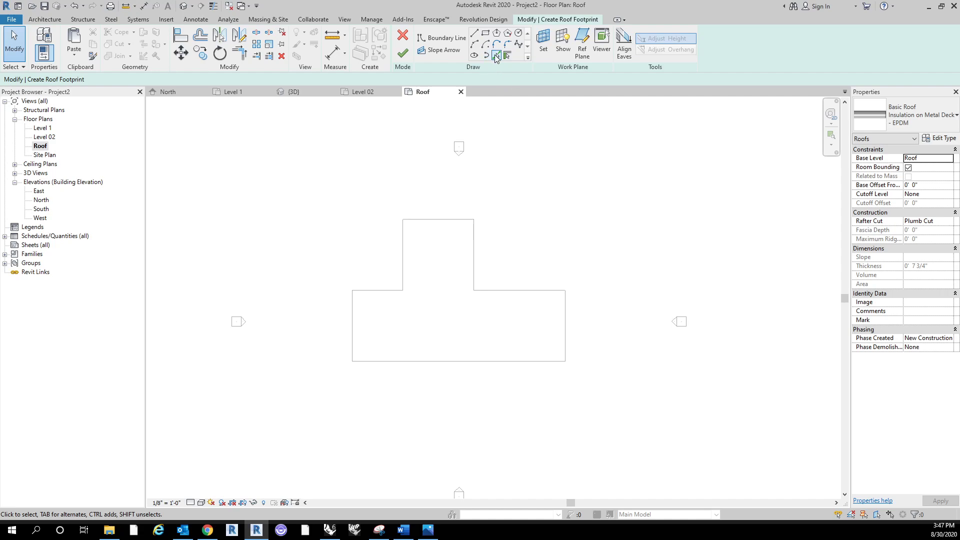
# Create the roof boundary by picking the slab's whole outline as one chain, and finish the roof footprint.
pyautogui.click(496, 56)
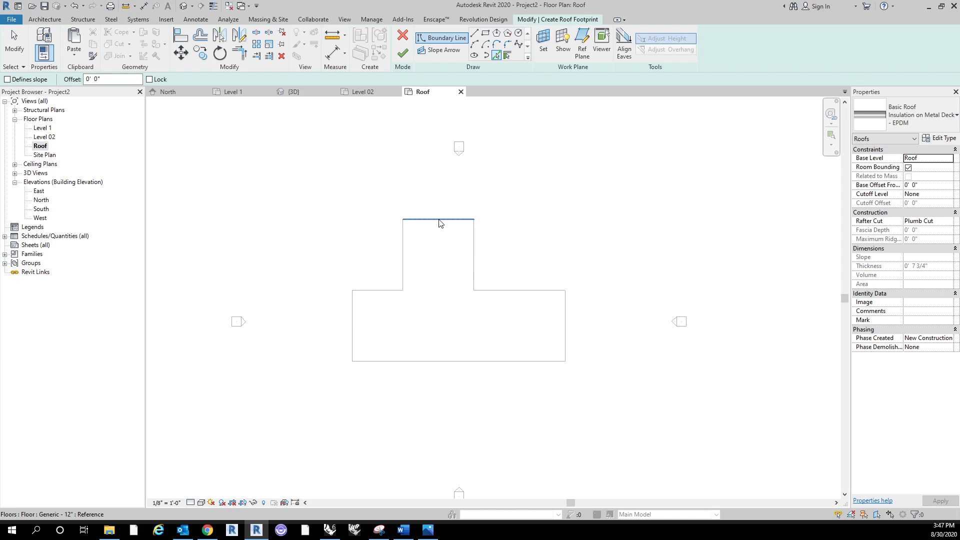
pyautogui.press('Tab')
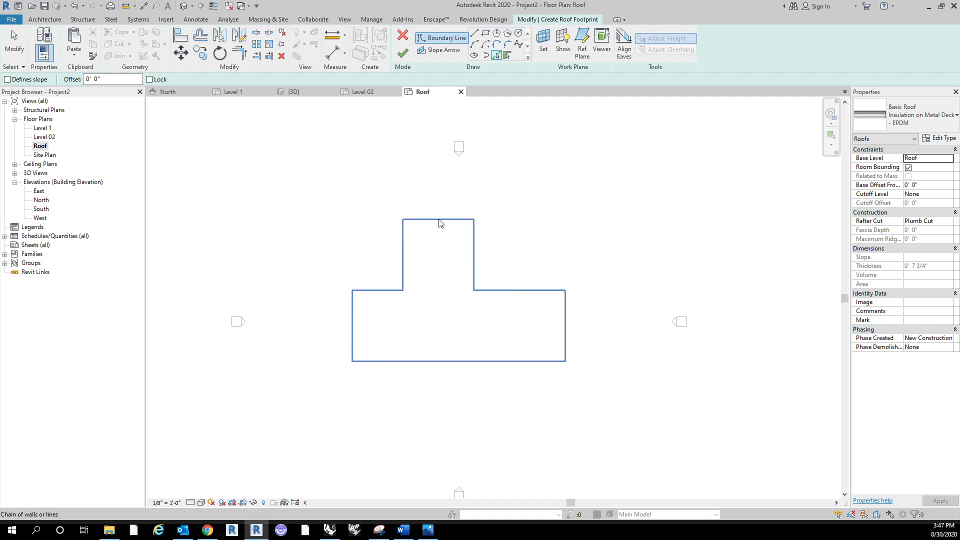
pyautogui.press('Tab')
pyautogui.press('Tab')
pyautogui.press('Tab')
pyautogui.press('Tab')
pyautogui.click(440, 220)
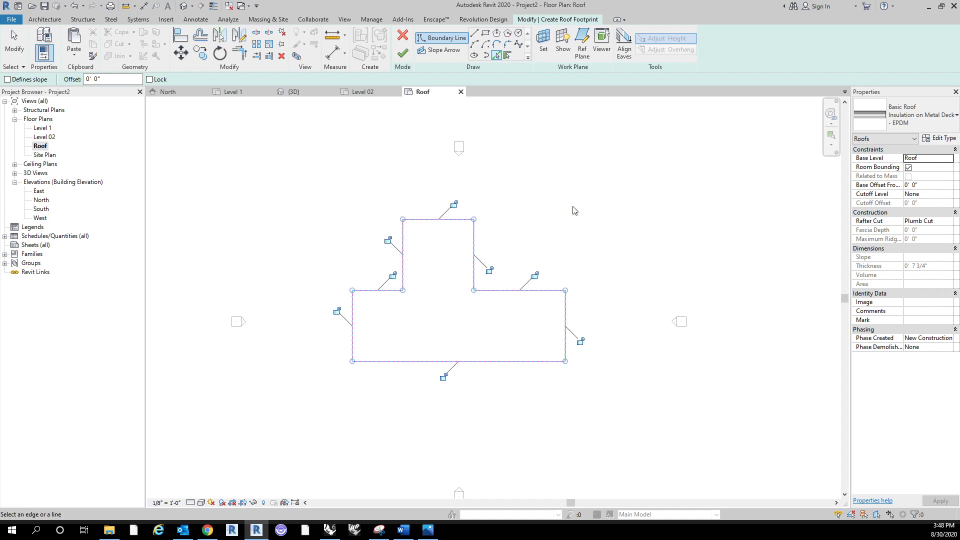
pyautogui.press('Escape')
pyautogui.press('Escape')
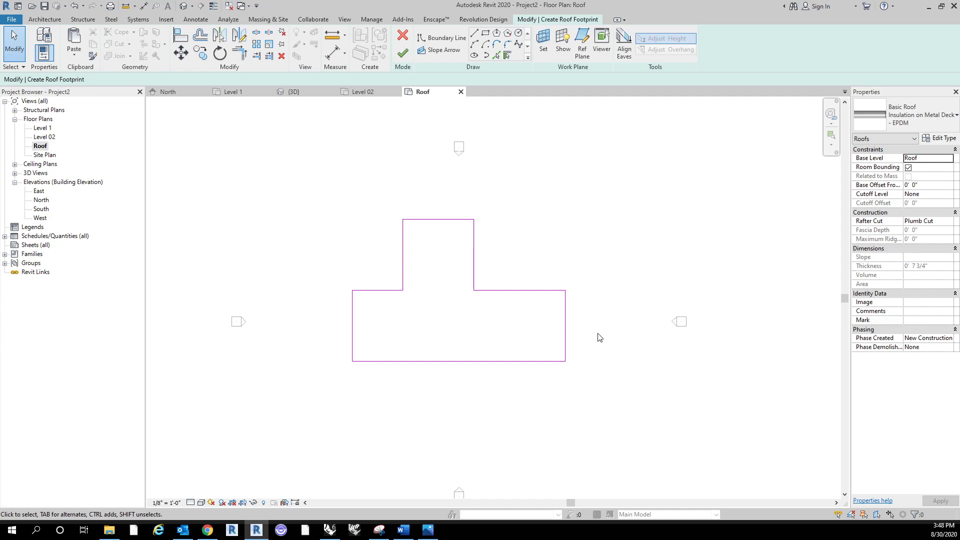
pyautogui.click(403, 53)
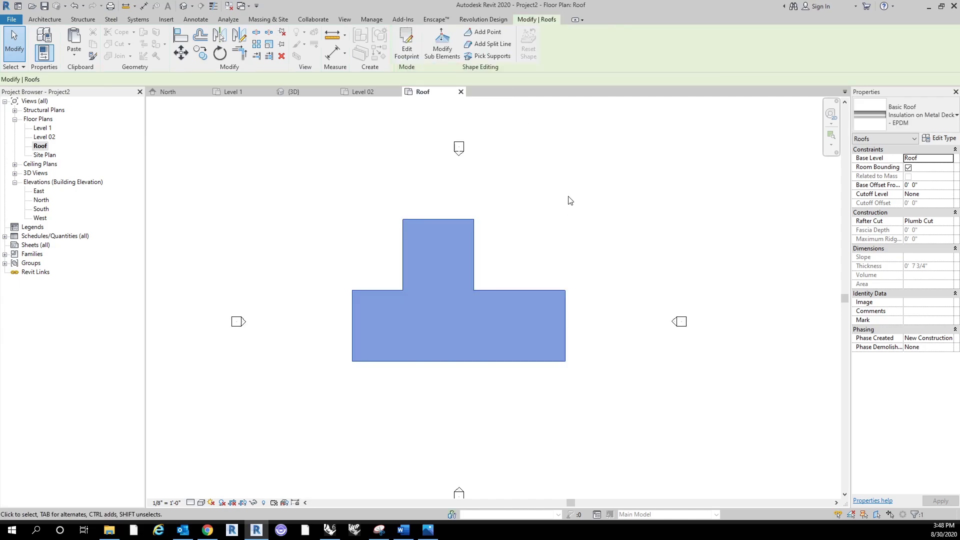
pyautogui.click(606, 230)
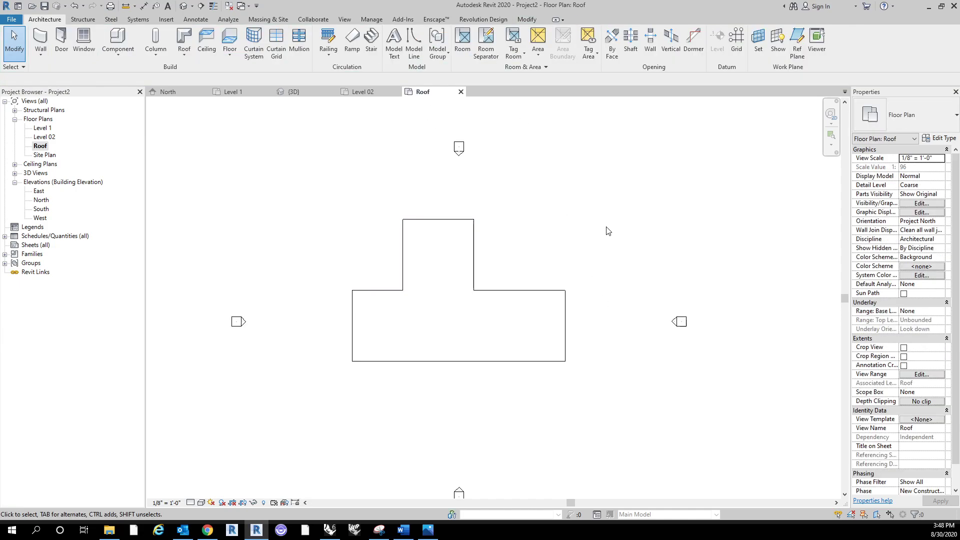
# Change the new roof's type to Generic - 12".
pyautogui.click(538, 299)
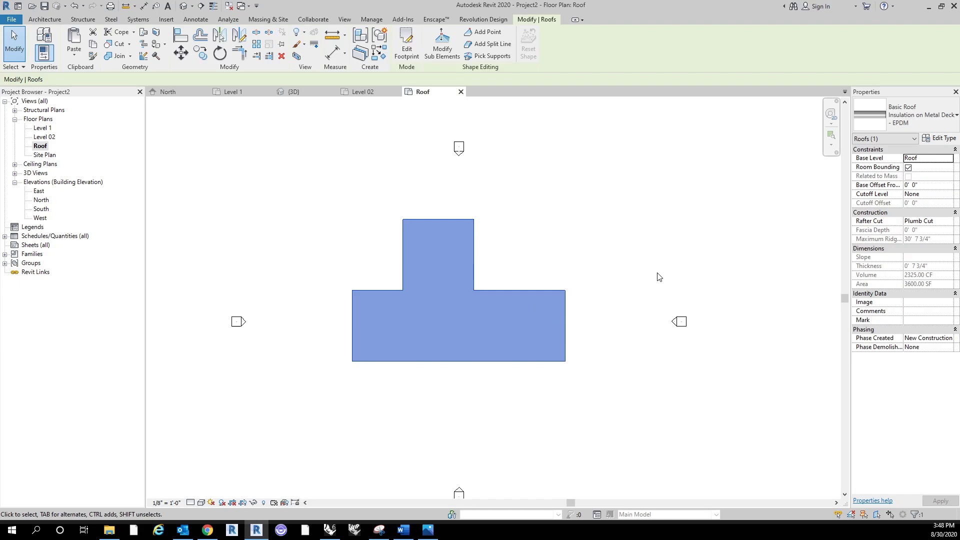
pyautogui.click(916, 118)
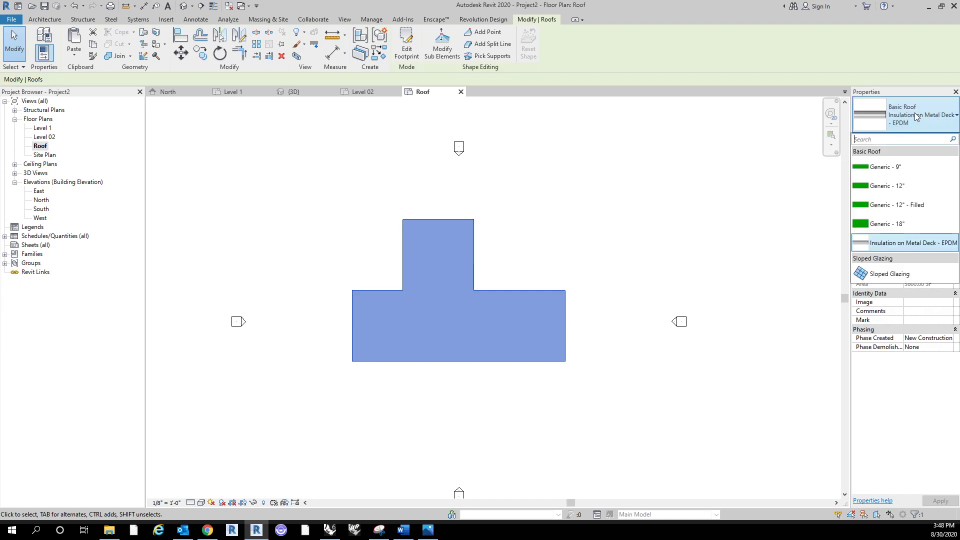
pyautogui.click(914, 191)
pyautogui.click(672, 198)
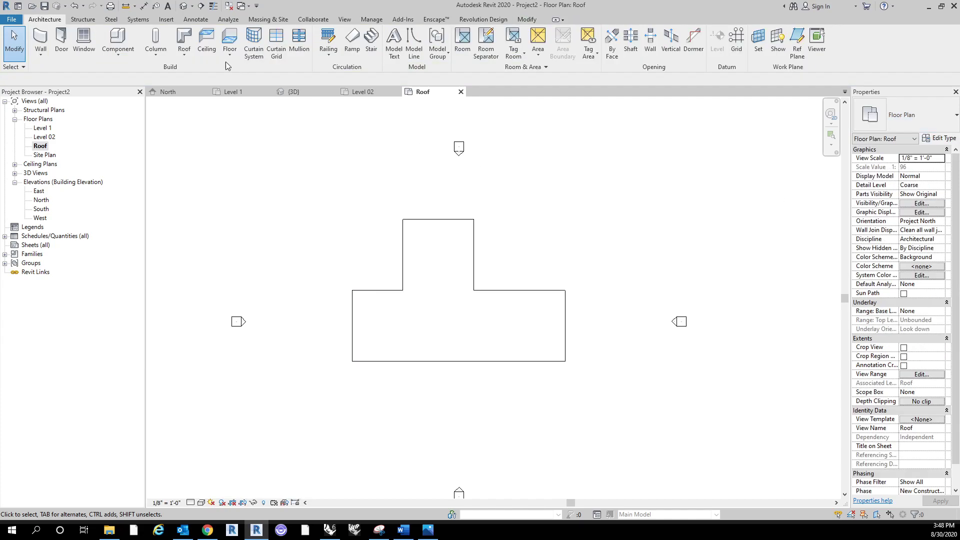
# Open the 3D view and orbit to the back of the house to check the roof and floor slabs.
pyautogui.click(184, 6)
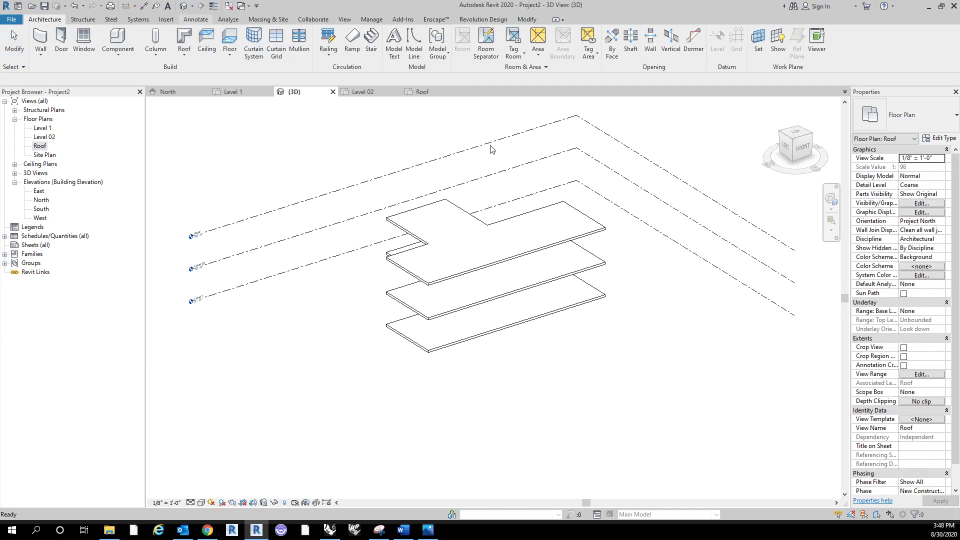
pyautogui.keyDown('shift'); pyautogui.moveTo(344, 356); pyautogui.dragTo(605, 366, button='middle'); pyautogui.keyUp('shift')
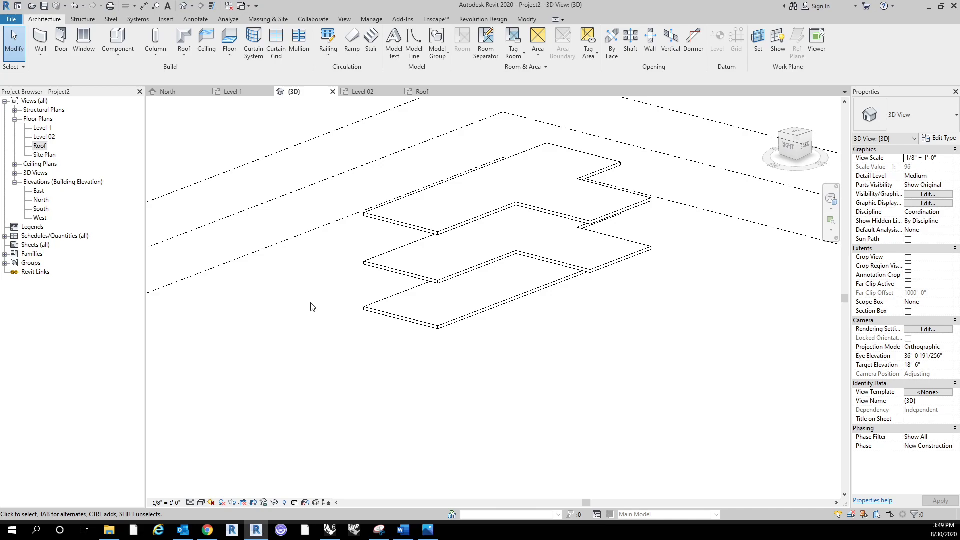
# Rename the type of the lowest floor slab to Generic - 24".
pyautogui.moveTo(317, 306); pyautogui.dragTo(315, 313, button='middle')
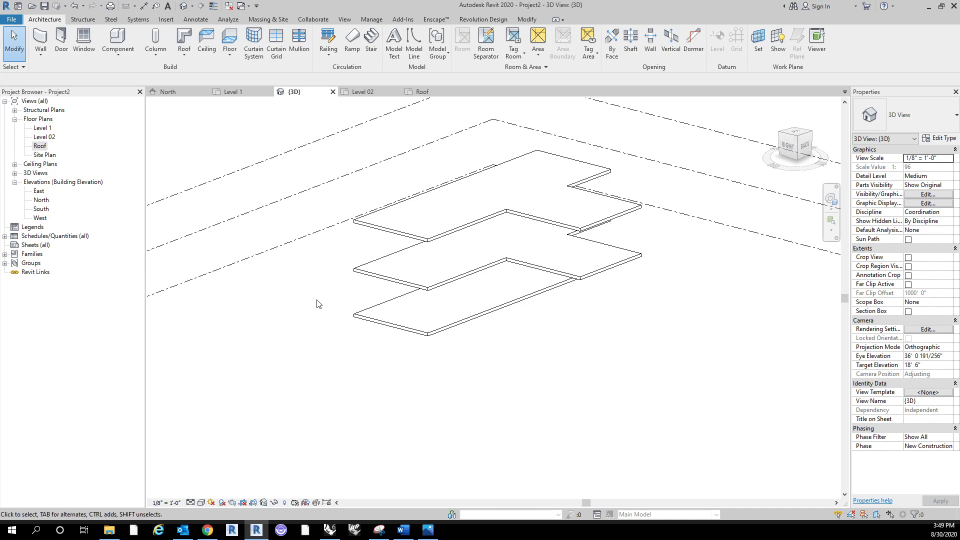
pyautogui.keyDown('shift'); pyautogui.moveTo(313, 302); pyautogui.dragTo(330, 301, button='middle'); pyautogui.keyUp('shift')
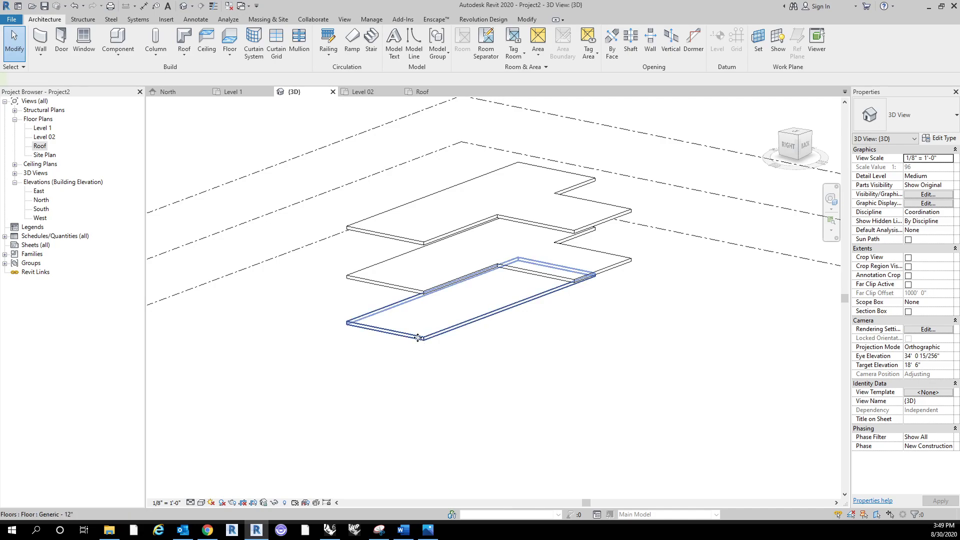
pyautogui.click(417, 338)
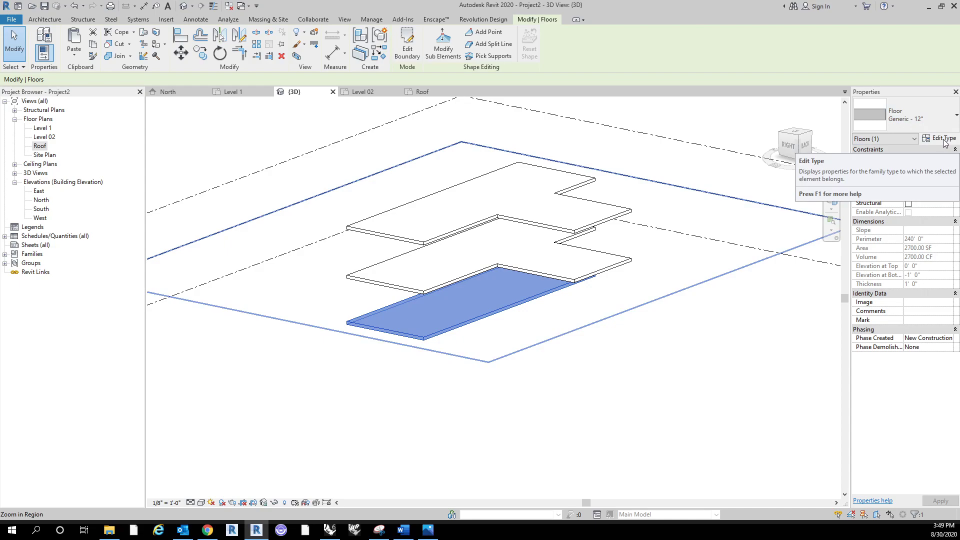
pyautogui.click(922, 119)
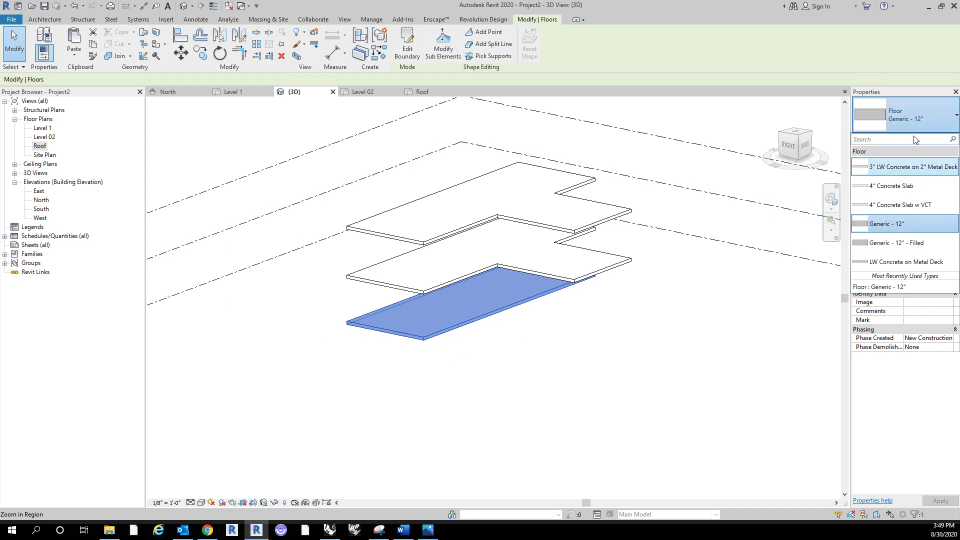
pyautogui.click(917, 116)
pyautogui.click(938, 138)
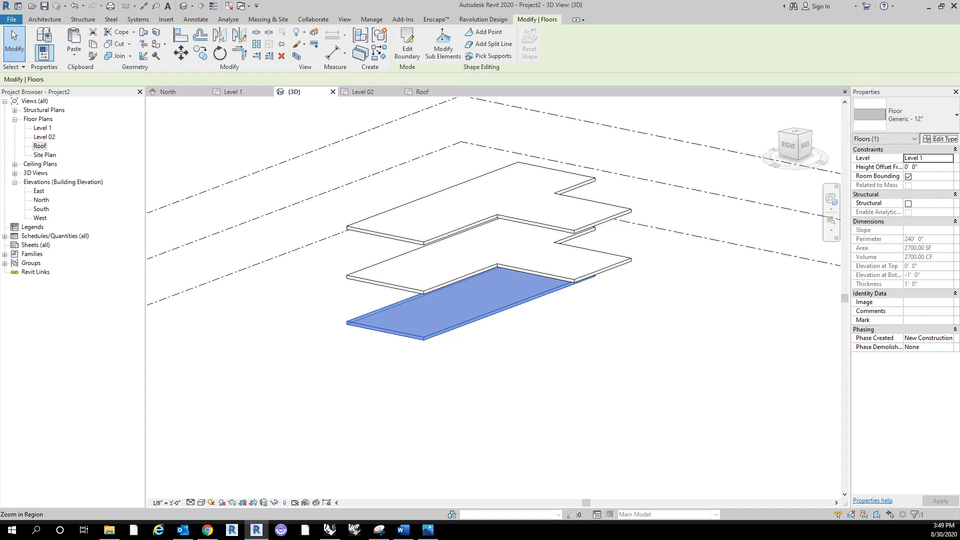
pyautogui.moveTo(418, 104); pyautogui.dragTo(425, 76)
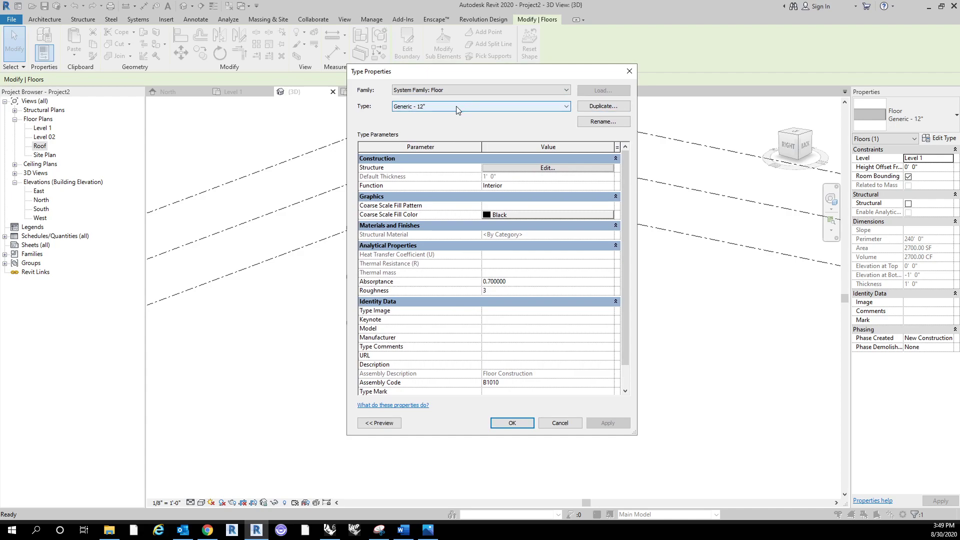
pyautogui.click(593, 123)
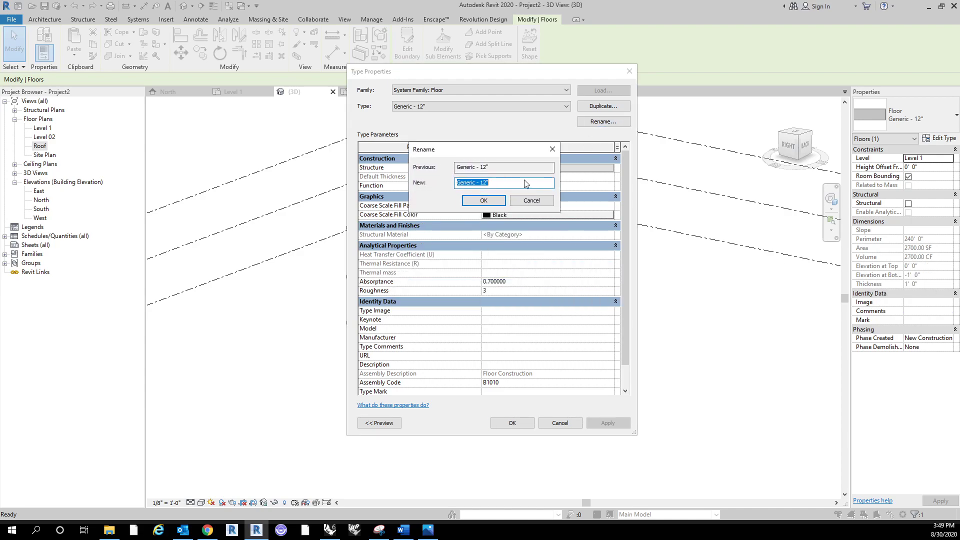
pyautogui.doubleClick(484, 182)
pyautogui.write('24')
pyautogui.click(483, 200)
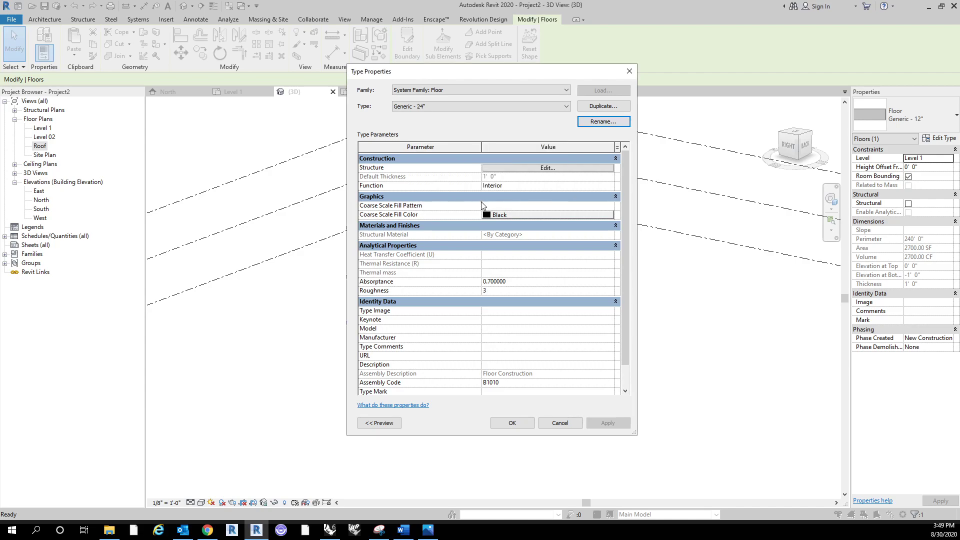
# Insert a second Structure layer in the floor type's assembly and move it inside the core boundary, below the existing layer.
pyautogui.click(514, 168)
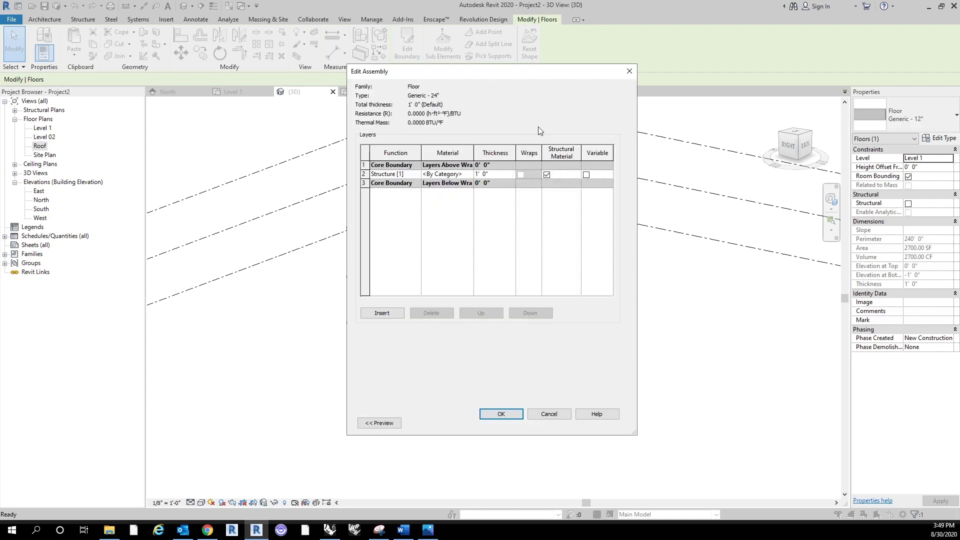
pyautogui.click(626, 70)
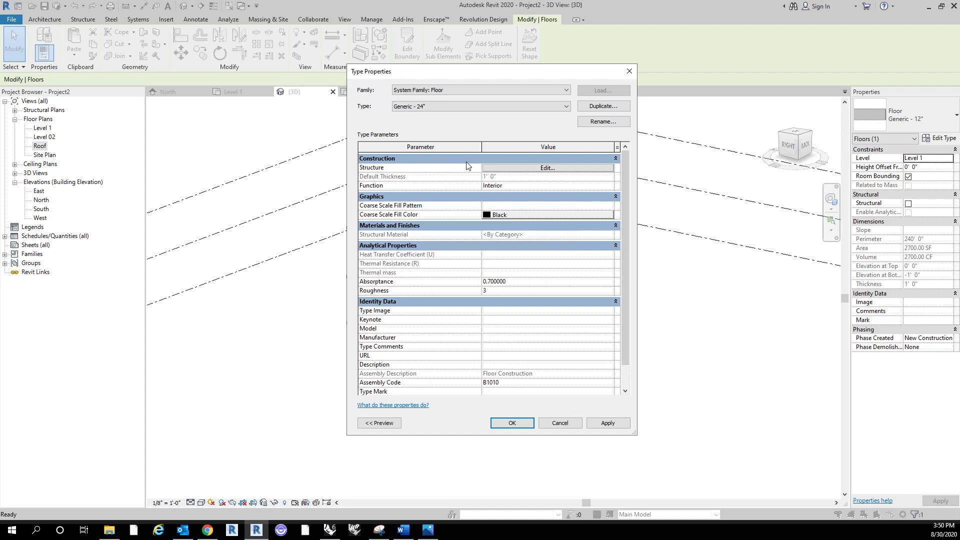
pyautogui.click(507, 169)
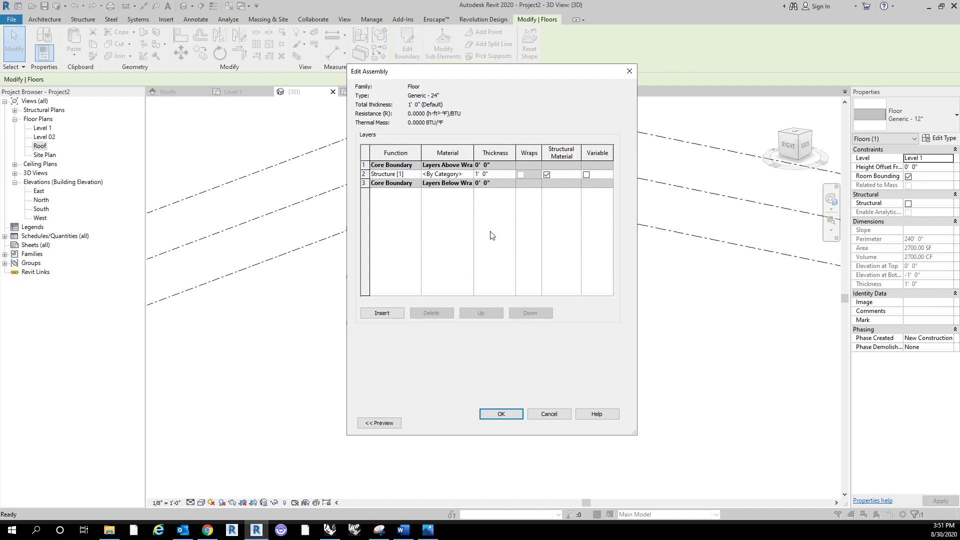
pyautogui.click(384, 313)
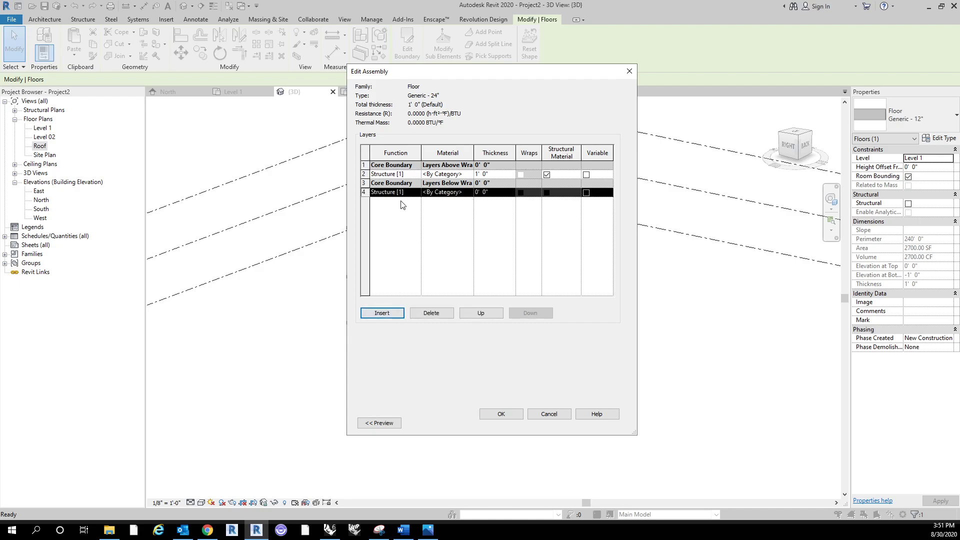
pyautogui.click(414, 195)
pyautogui.click(374, 194)
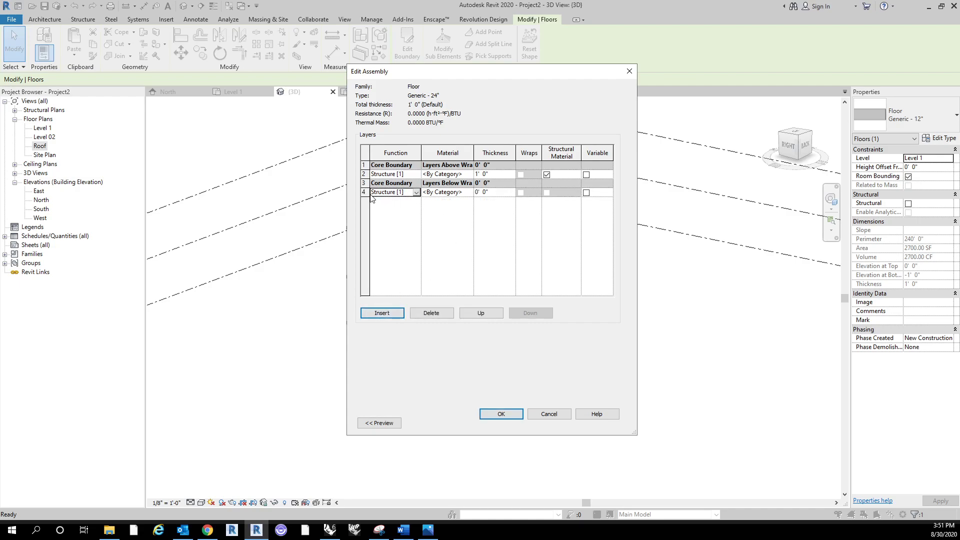
pyautogui.click(369, 193)
pyautogui.click(481, 313)
pyautogui.click(530, 313)
pyautogui.click(481, 313)
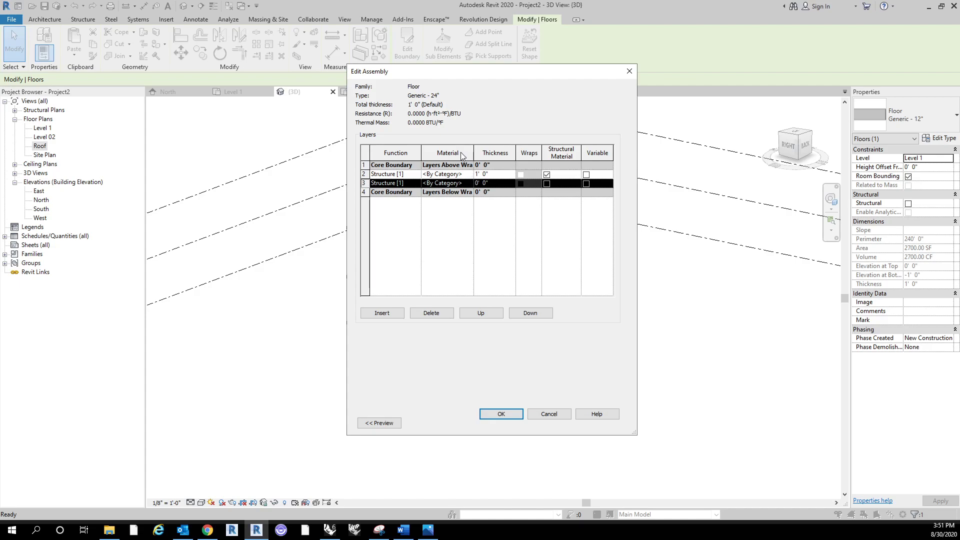
# Open the Material Browser for the 1' 0" Structure layer of the floor assembly.
pyautogui.click(443, 175)
pyautogui.click(454, 185)
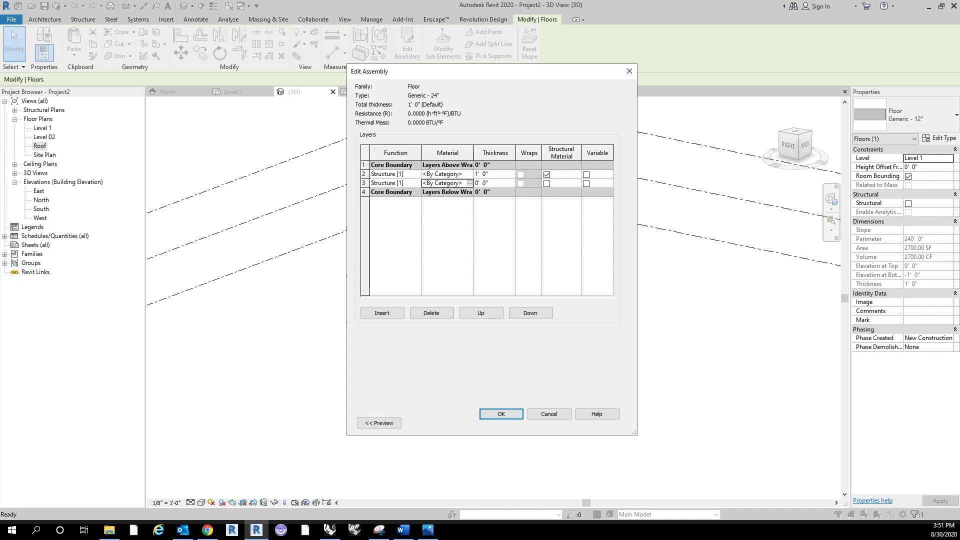
pyautogui.click(451, 174)
pyautogui.click(470, 175)
pyautogui.click(469, 174)
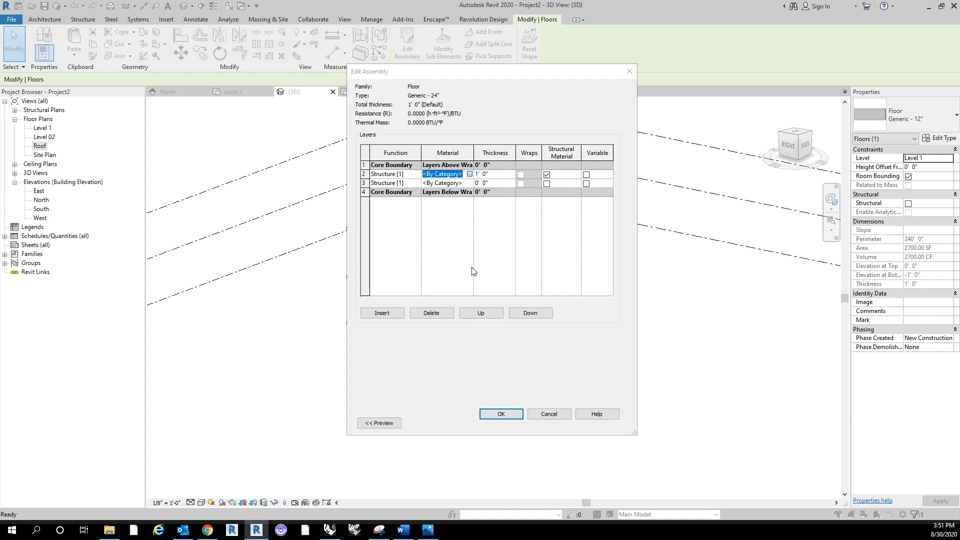
pyautogui.moveTo(473, 107); pyautogui.dragTo(562, 102)
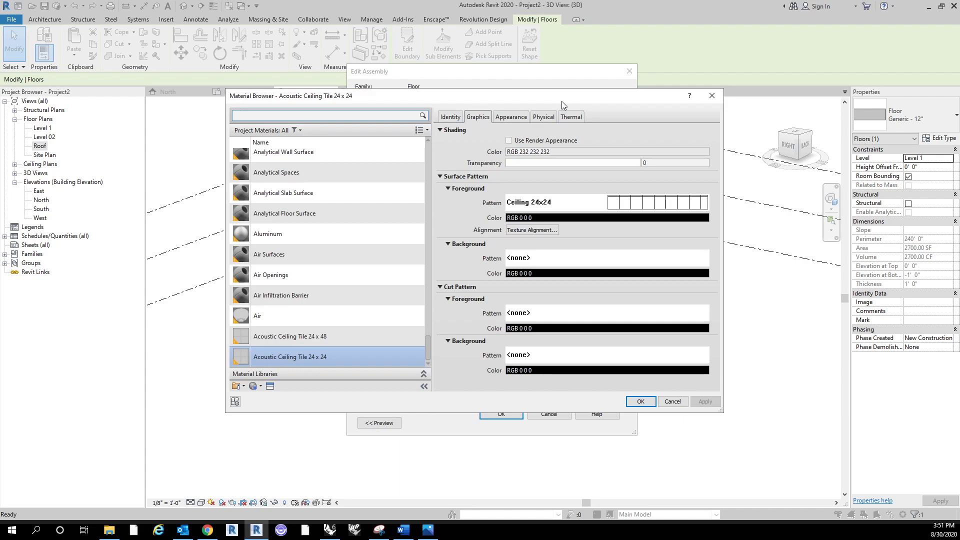
# Find the Default material in the project materials, select it, and filter the list by "defaul".
pyautogui.moveTo(426, 353); pyautogui.dragTo(399, 245)
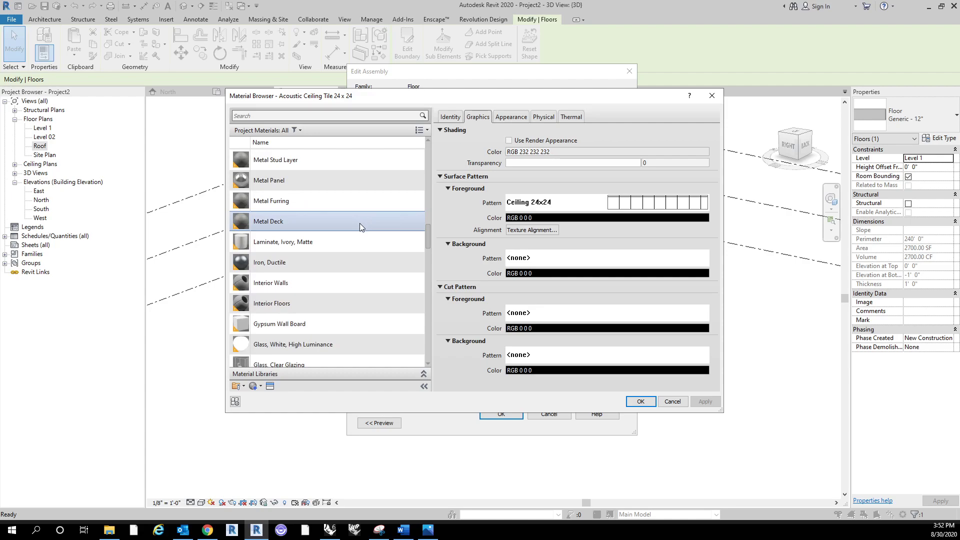
pyautogui.scroll(-5, 360, 223)
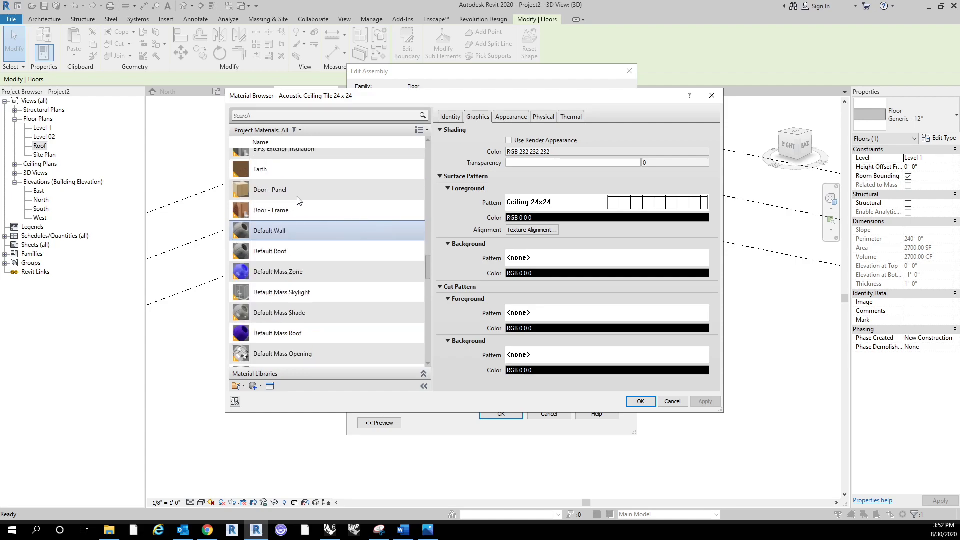
pyautogui.click(283, 143)
pyautogui.scroll(5, 355, 283)
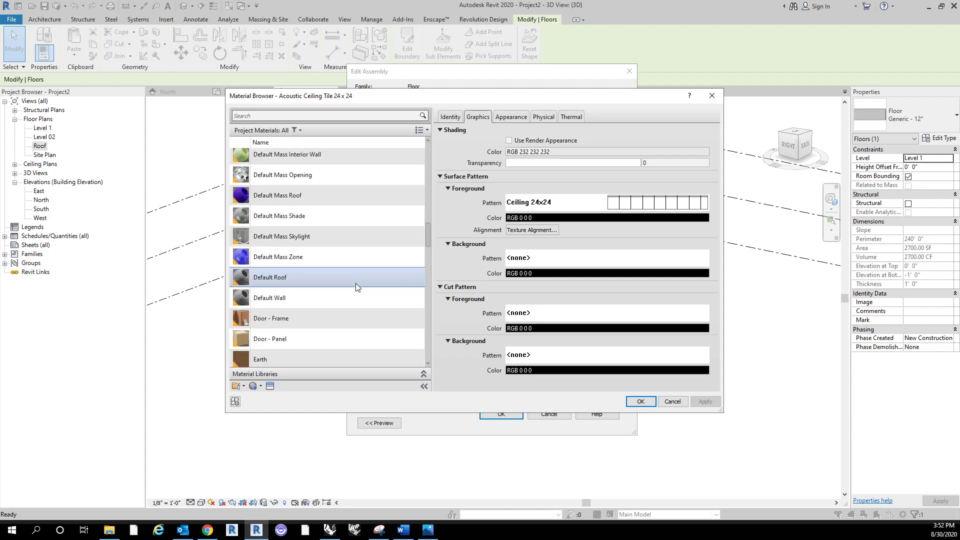
pyautogui.scroll(3, 349, 283)
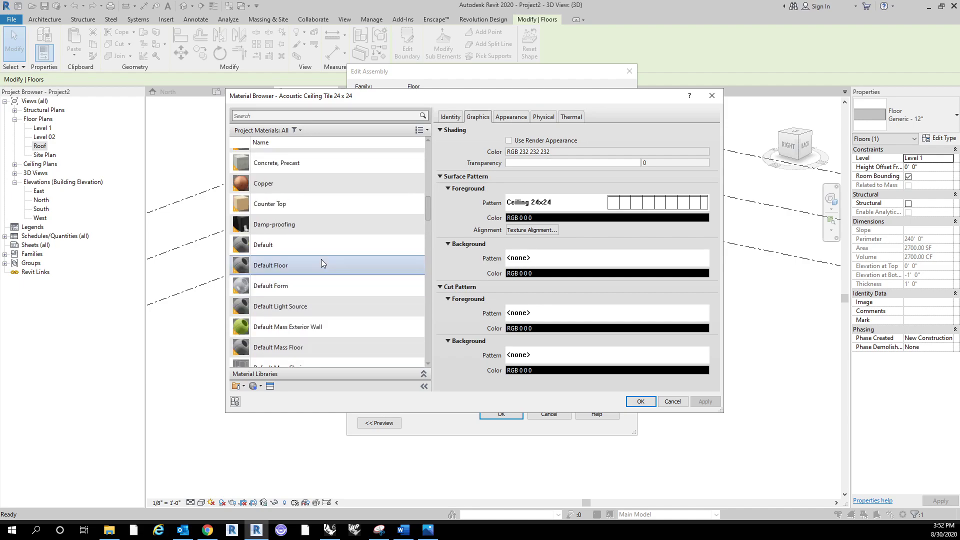
pyautogui.click(325, 244)
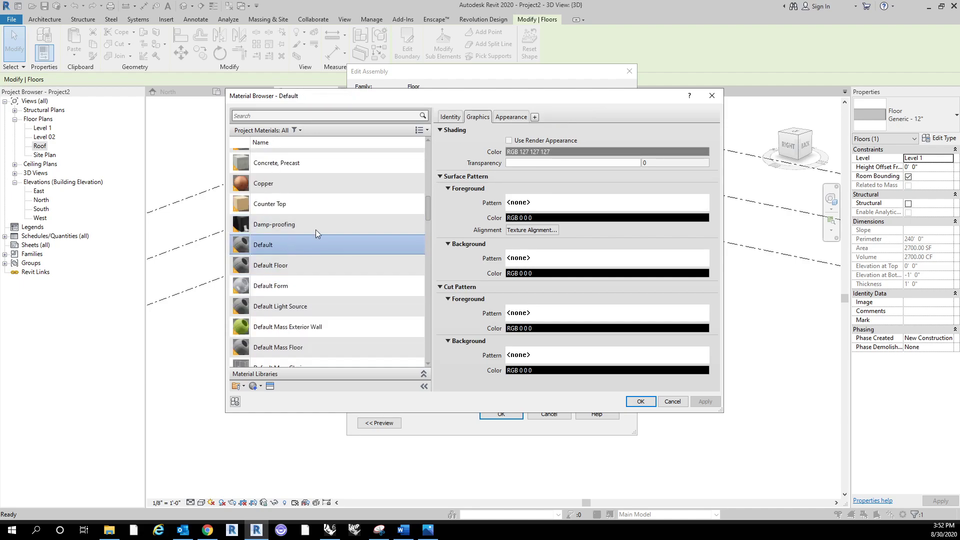
pyautogui.click(283, 116)
pyautogui.write('defaul')
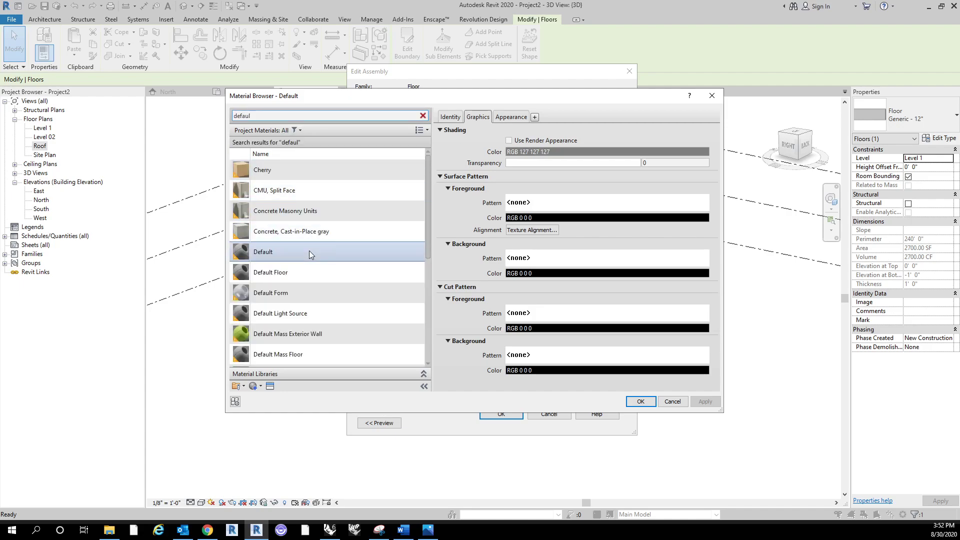
pyautogui.scroll(-2, 395, 230)
pyautogui.scroll(1, 395, 230)
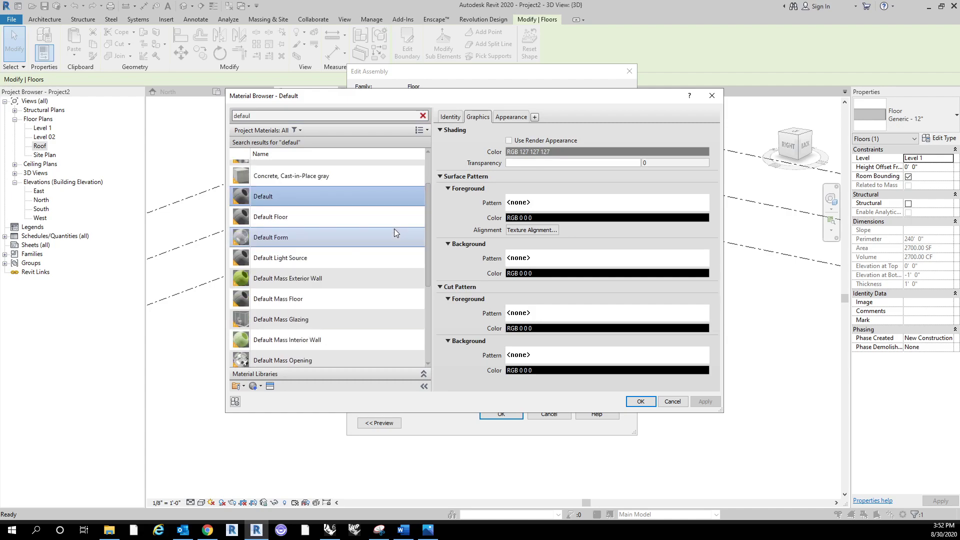
# Duplicate the Default material and name the copy White.
pyautogui.rightClick(316, 200)
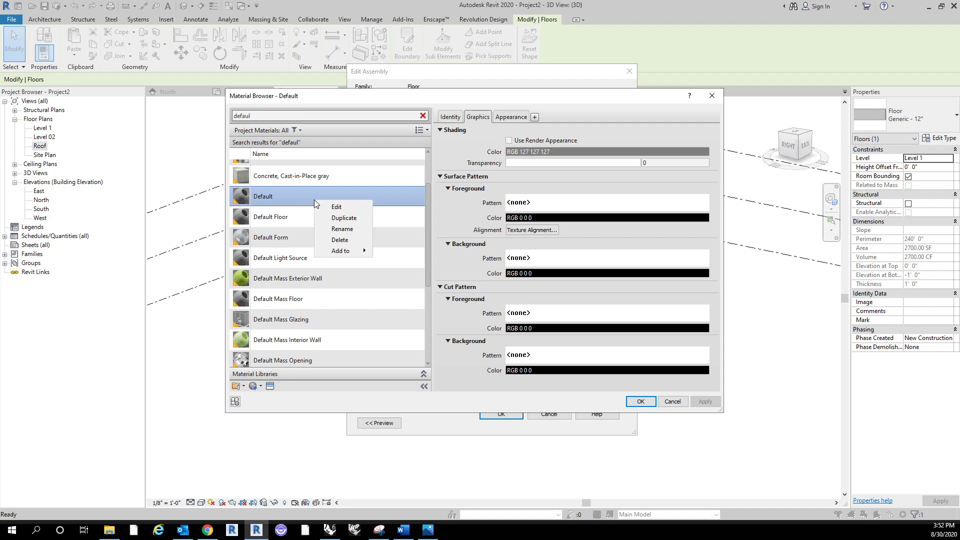
pyautogui.click(344, 219)
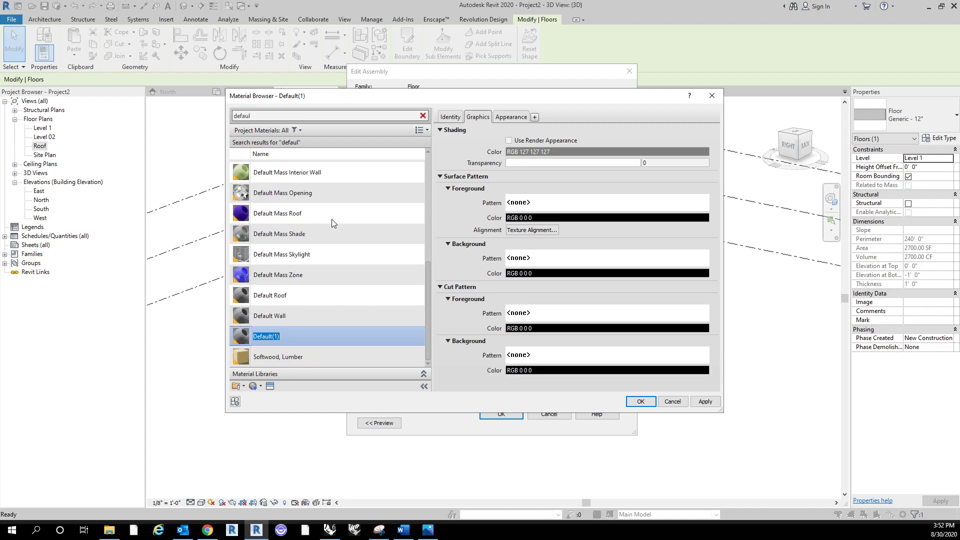
pyautogui.write('White')
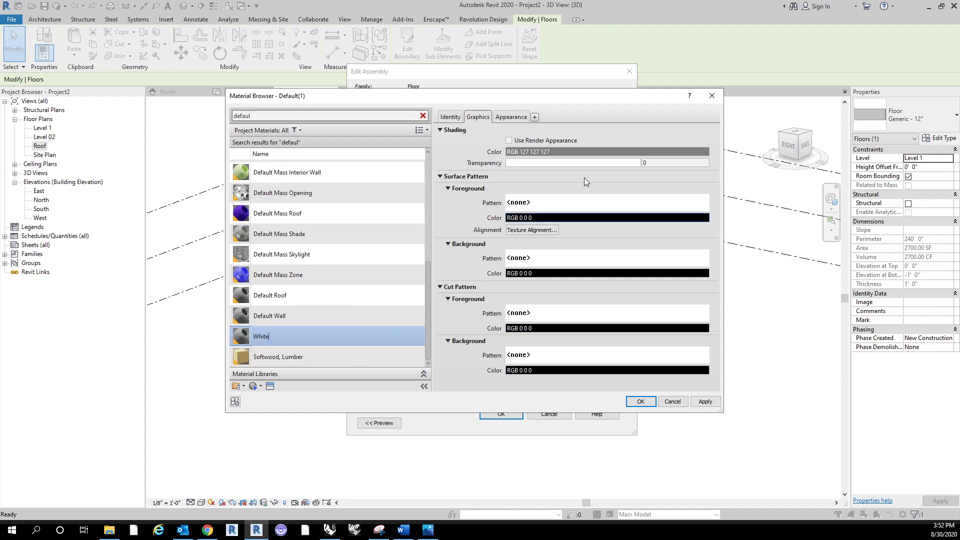
pyautogui.click(533, 152)
pyautogui.click(523, 338)
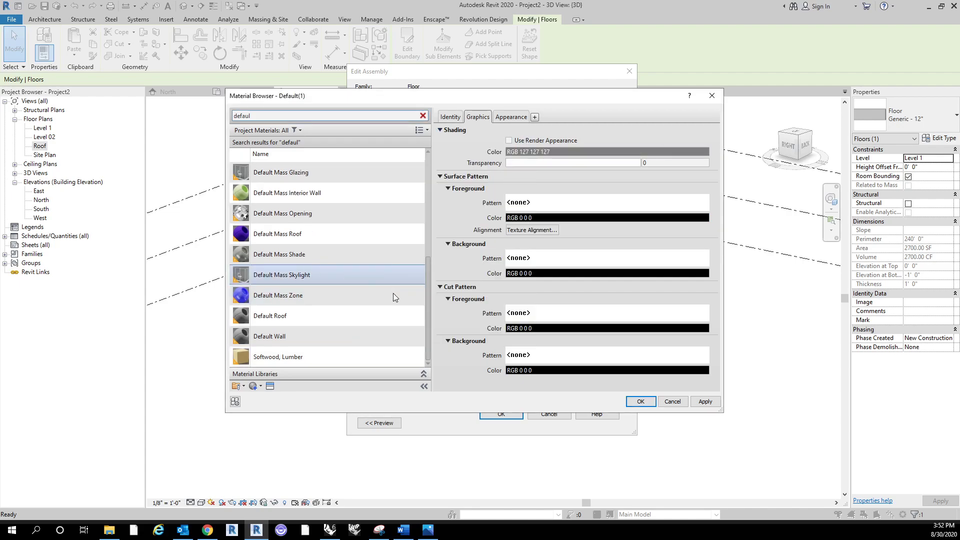
# Search the project materials for "white" and select the new White material.
pyautogui.click(287, 117)
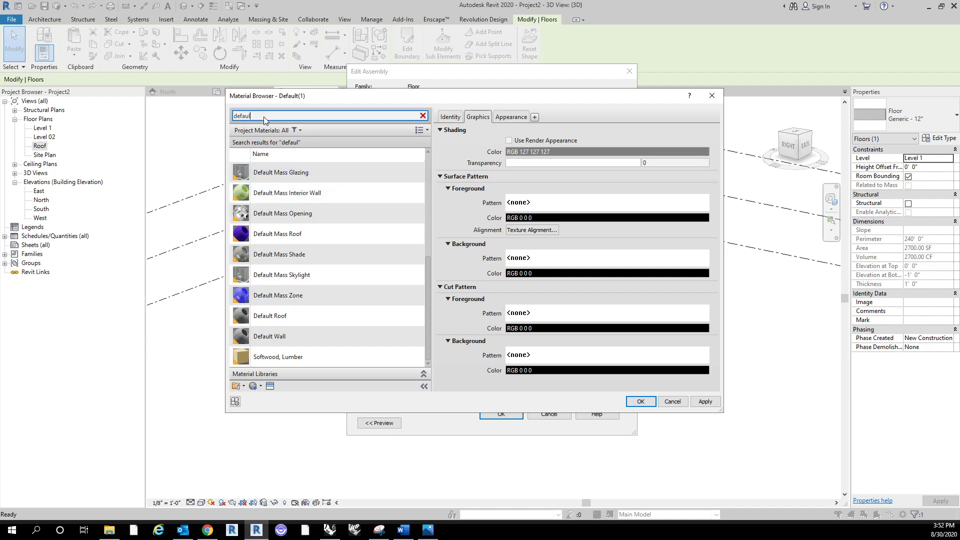
pyautogui.click(422, 116)
pyautogui.write('white')
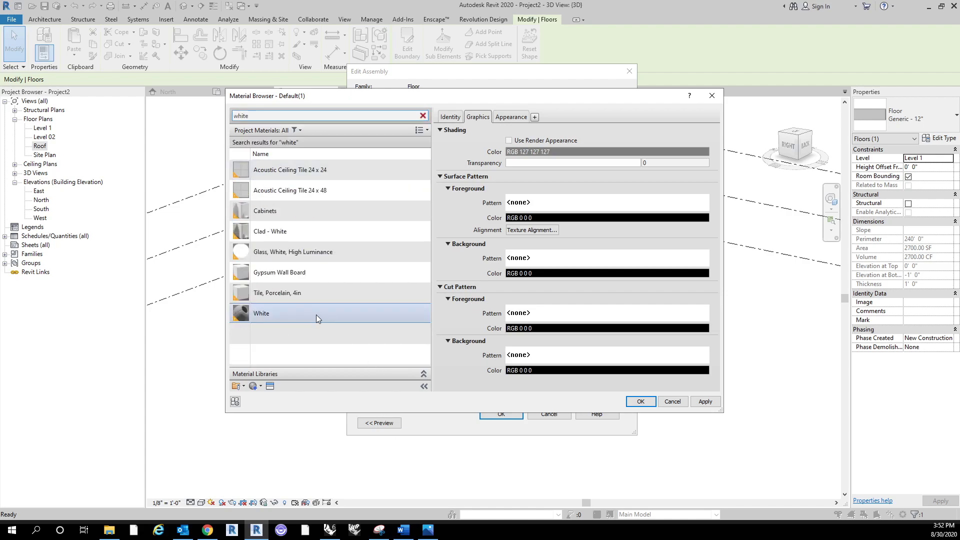
pyautogui.click(316, 314)
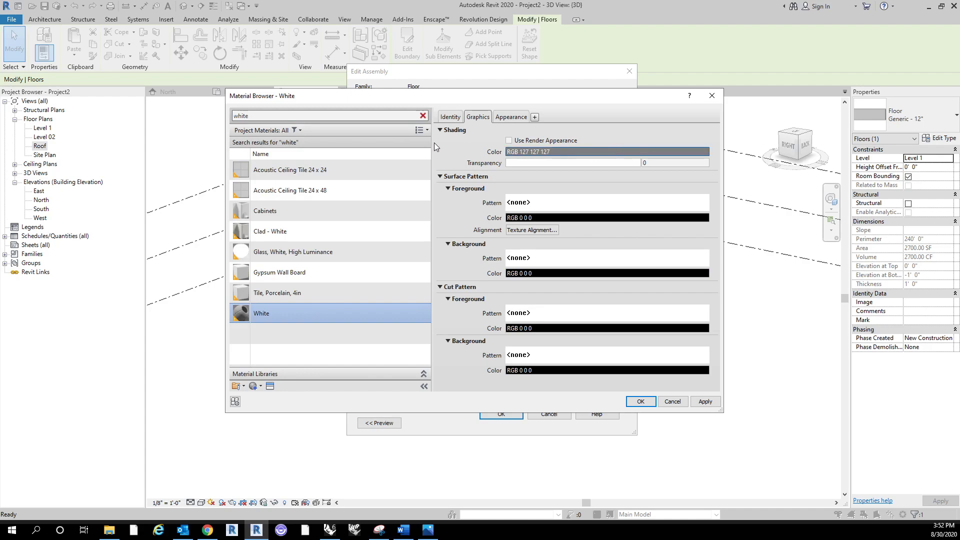
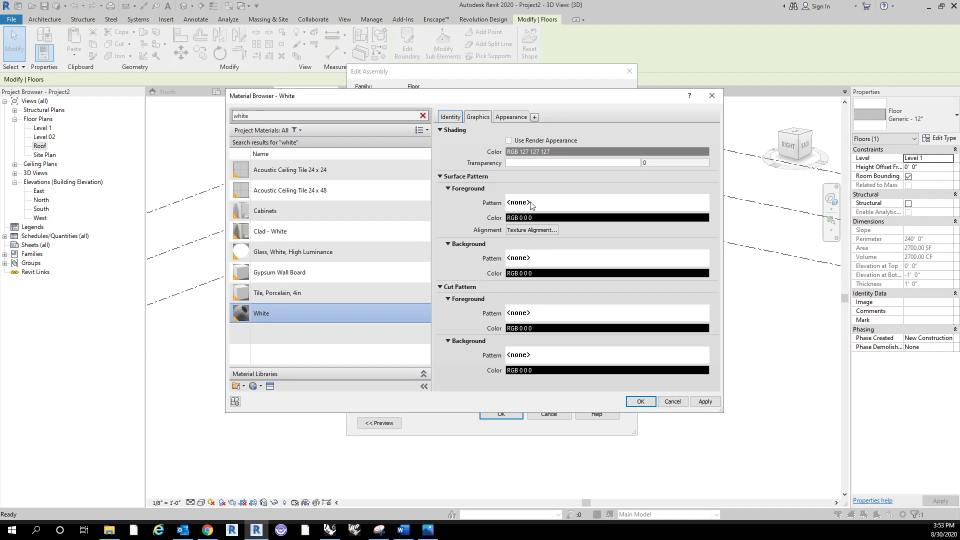
# Set the White material's shading color to white, RGB 255 255 255.
pyautogui.click(513, 118)
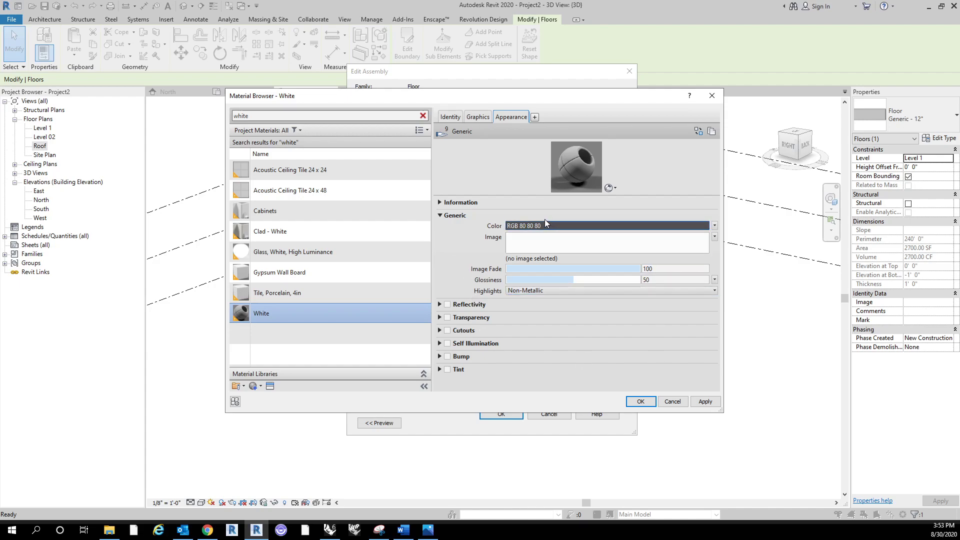
pyautogui.click(484, 118)
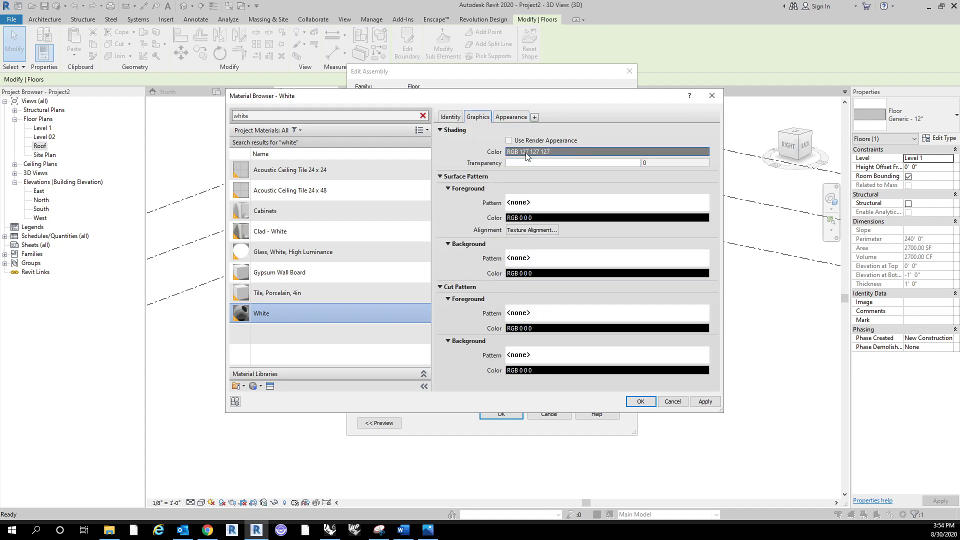
pyautogui.click(526, 152)
pyautogui.moveTo(586, 232); pyautogui.dragTo(586, 169)
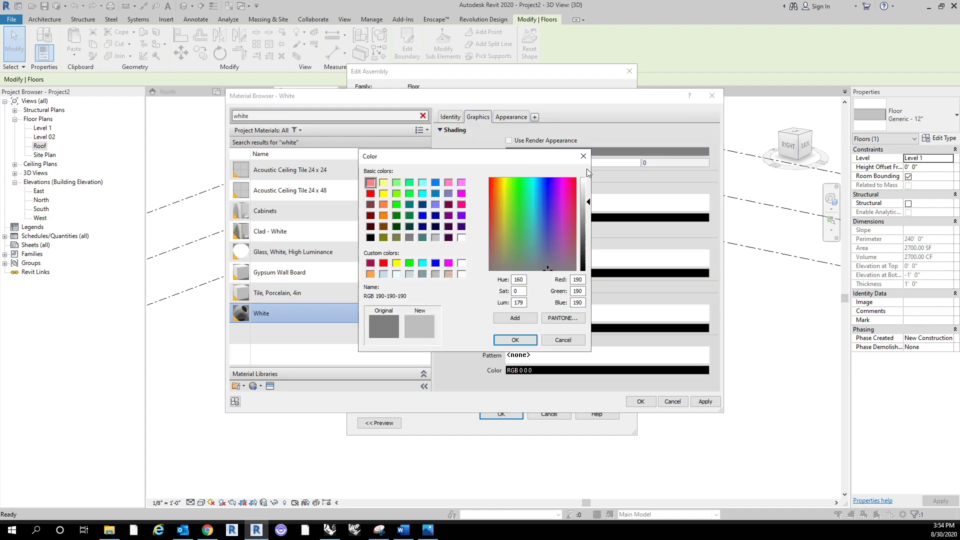
pyautogui.click(514, 339)
pyautogui.click(621, 153)
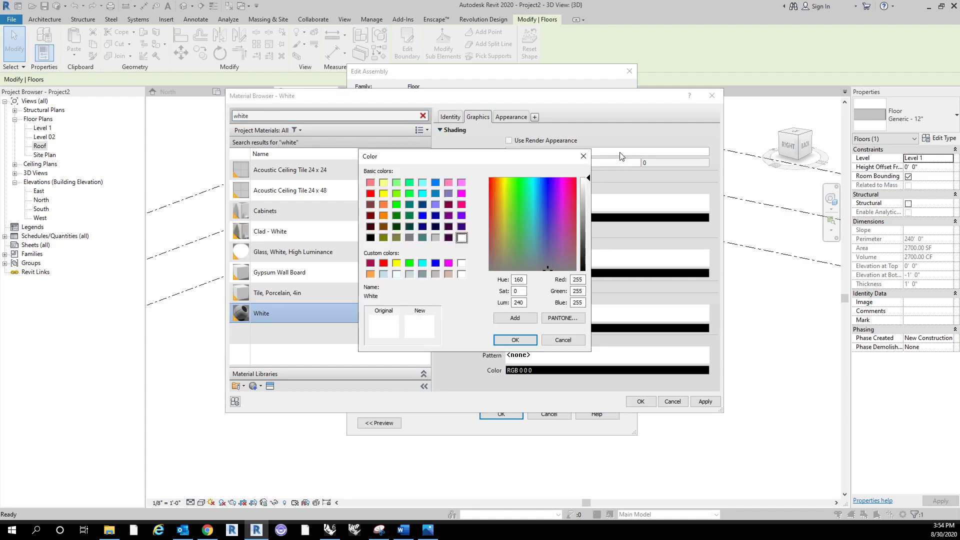
pyautogui.click(527, 339)
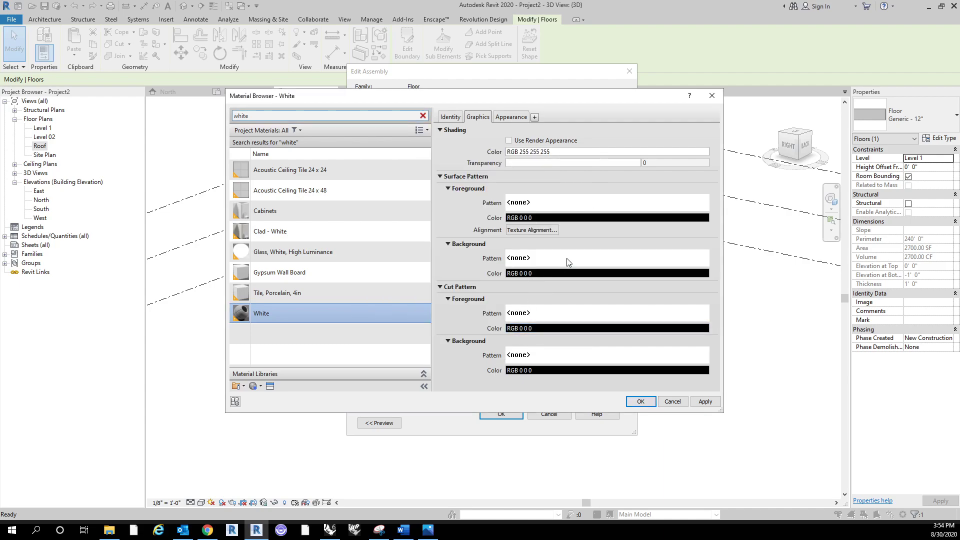
# Compare the drafting and model fill patterns and set the White material's surface foreground pattern to the drafting <Solid fill>.
pyautogui.click(568, 204)
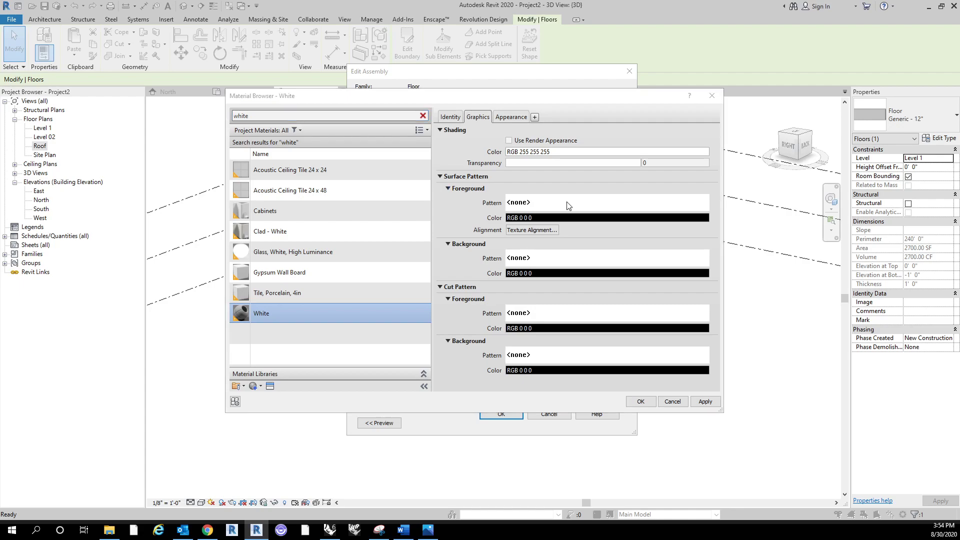
pyautogui.moveTo(852, 184); pyautogui.dragTo(357, 130)
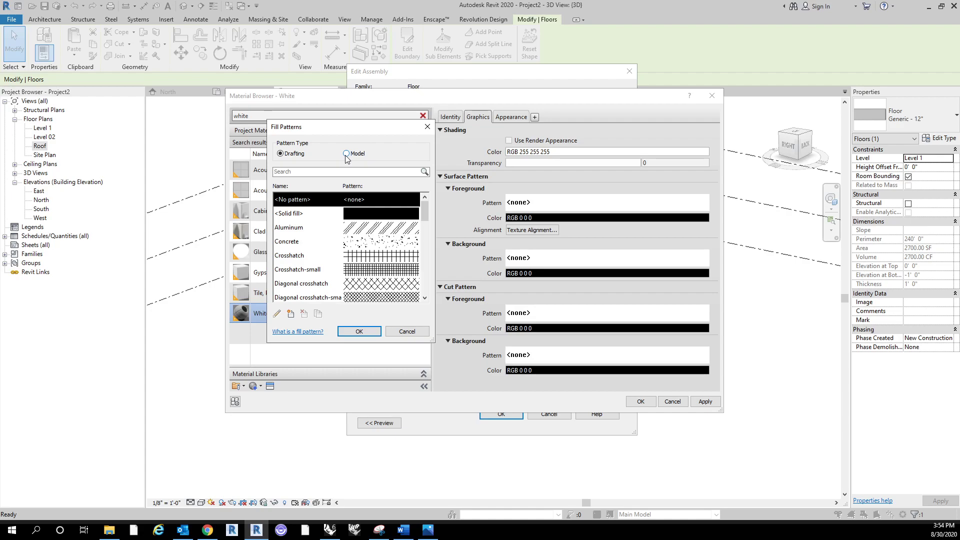
pyautogui.click(380, 229)
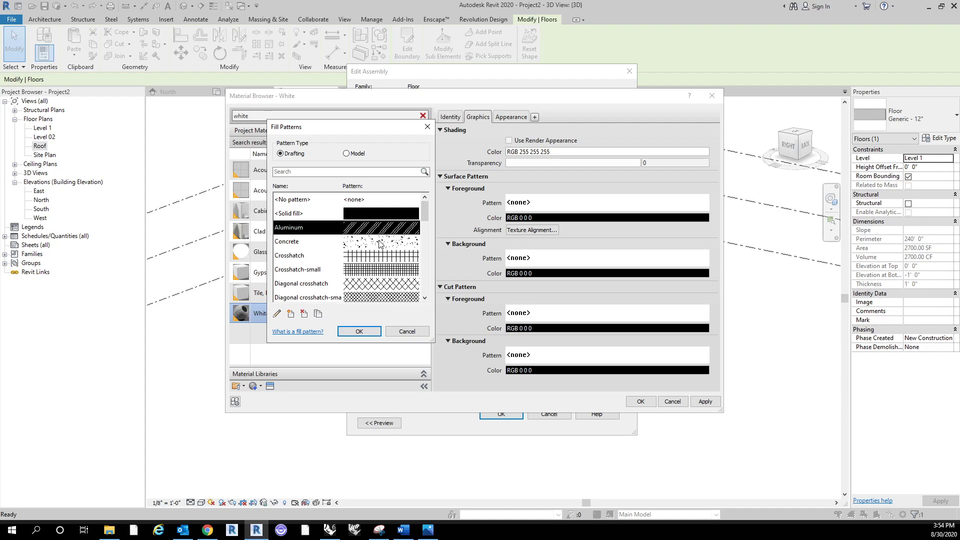
pyautogui.click(358, 155)
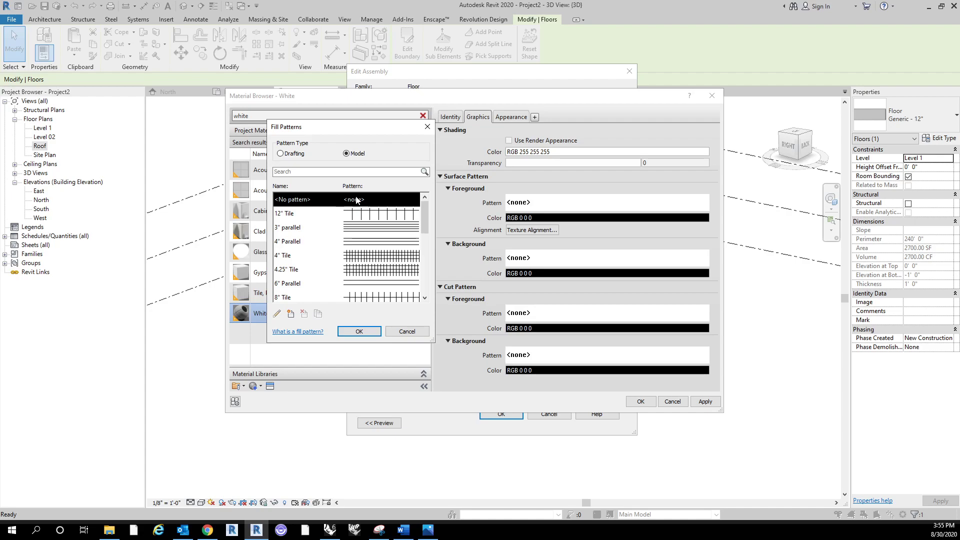
pyautogui.click(295, 155)
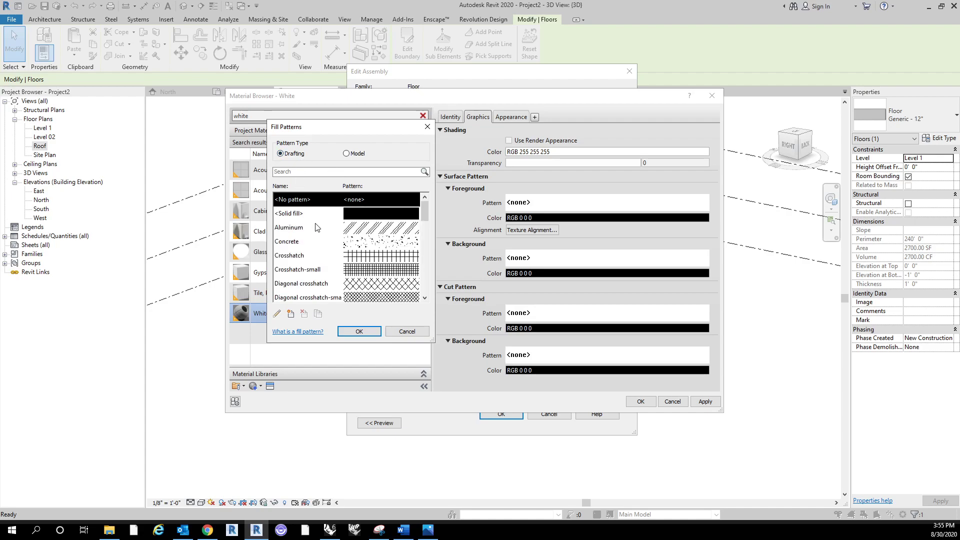
pyautogui.click(354, 155)
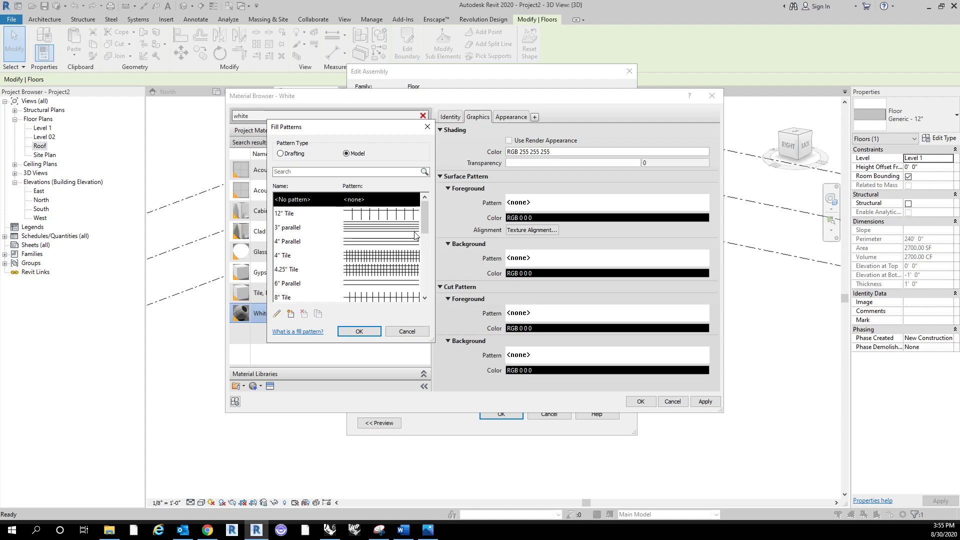
pyautogui.moveTo(425, 217); pyautogui.dragTo(424, 278)
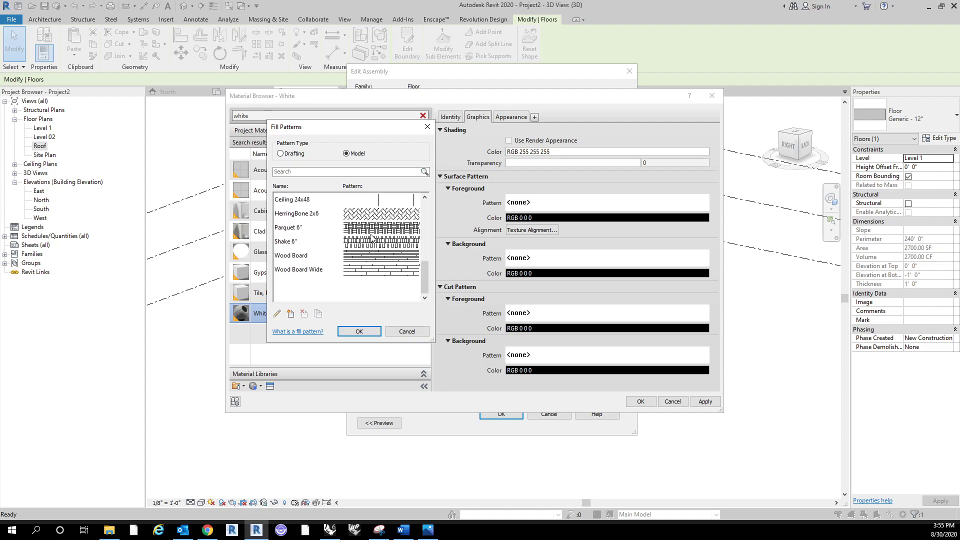
pyautogui.click(281, 153)
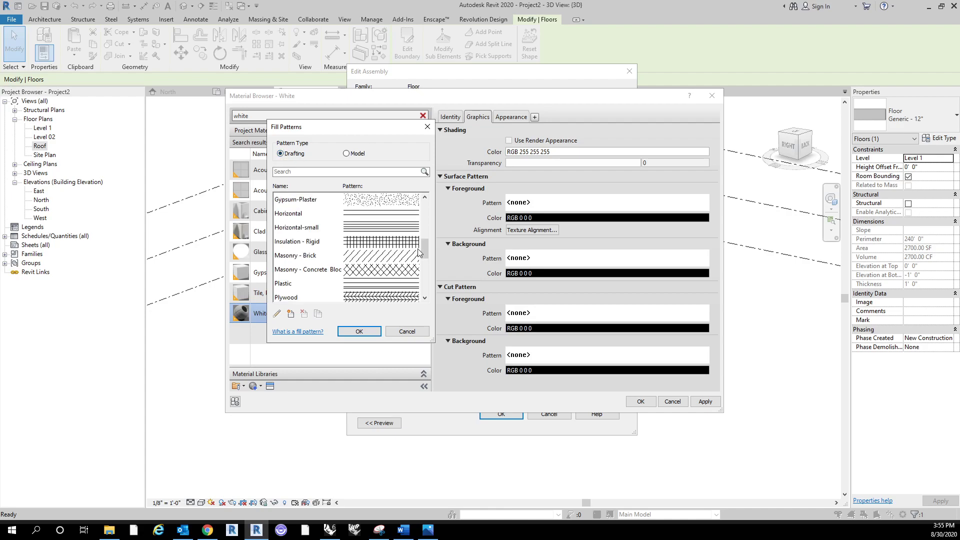
pyautogui.moveTo(420, 259); pyautogui.dragTo(424, 204)
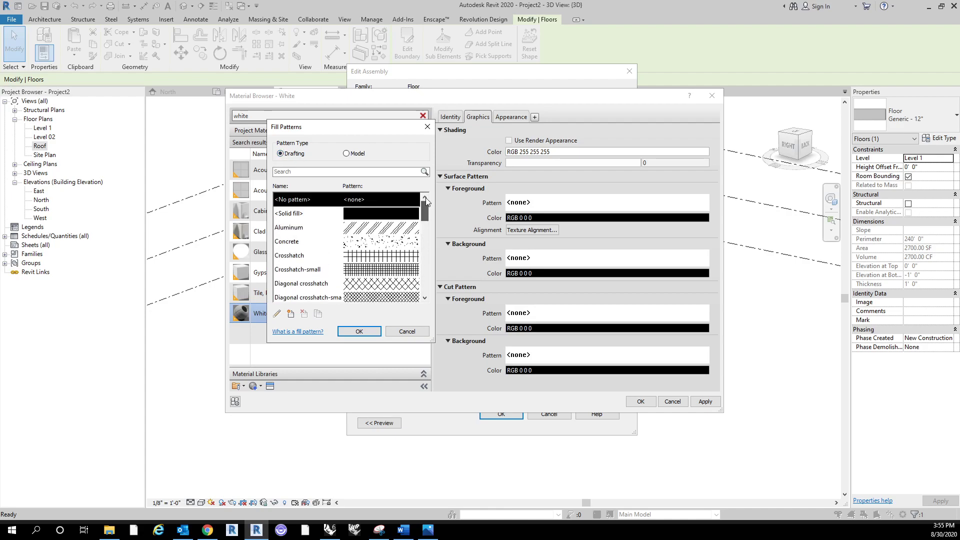
pyautogui.click(319, 215)
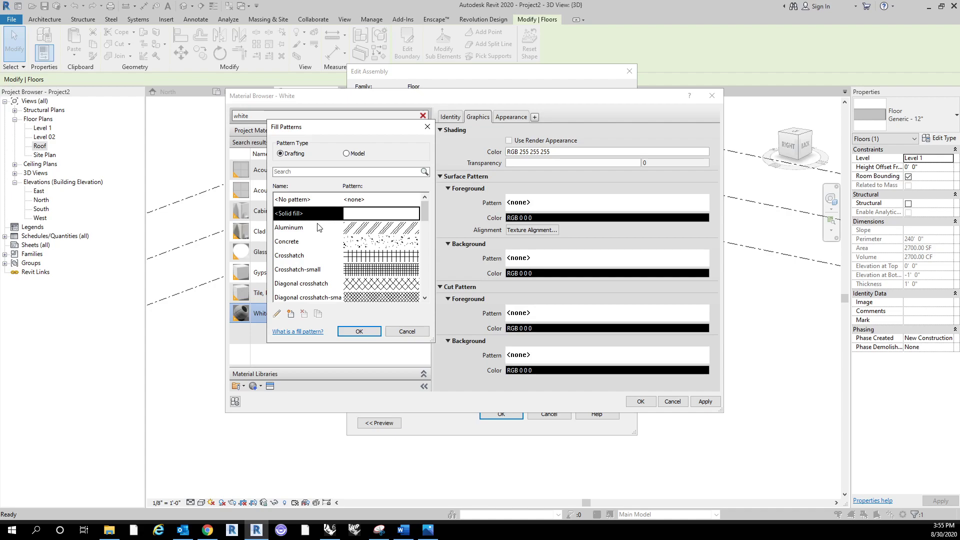
pyautogui.click(372, 331)
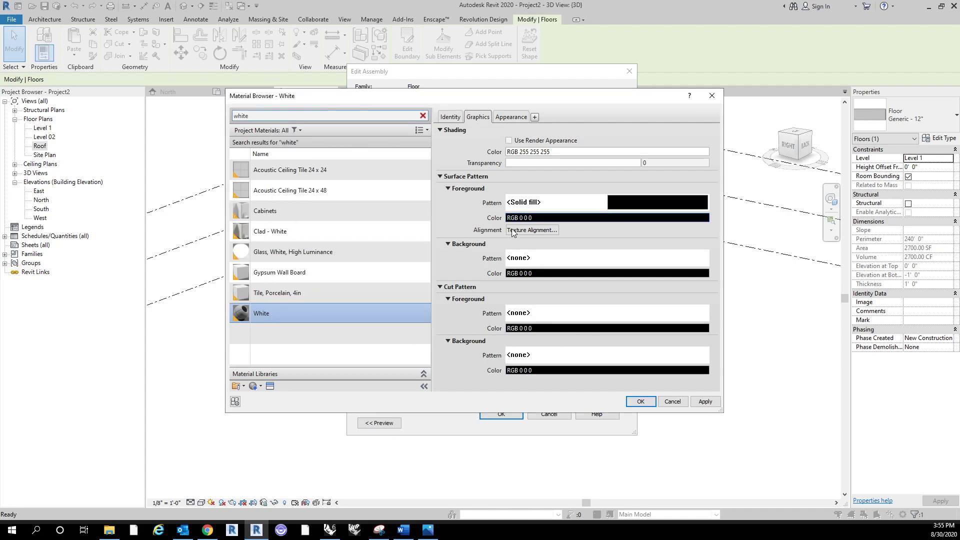
# Set the surface foreground pattern color to white, RGB 255 255 255, and accept the White material for the floor layer.
pyautogui.click(526, 218)
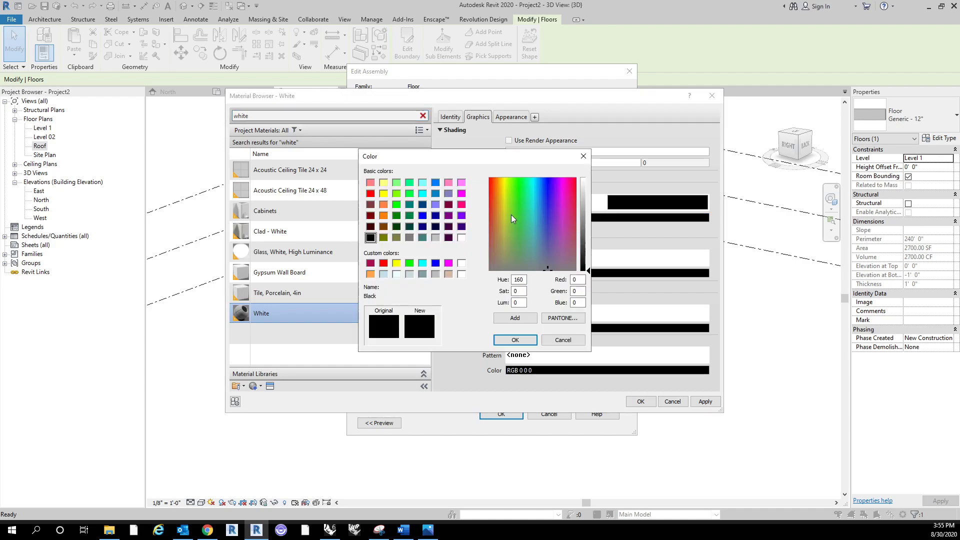
pyautogui.click(461, 238)
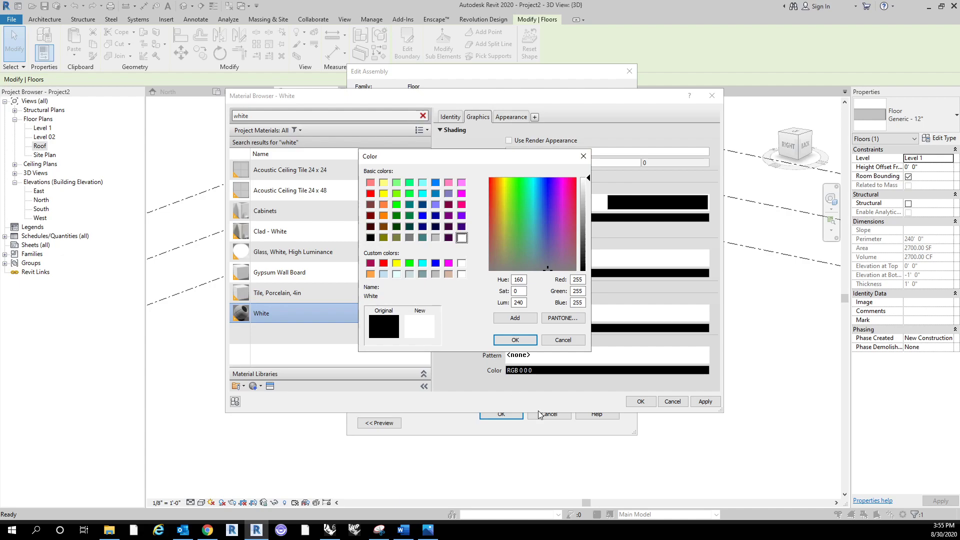
pyautogui.click(501, 340)
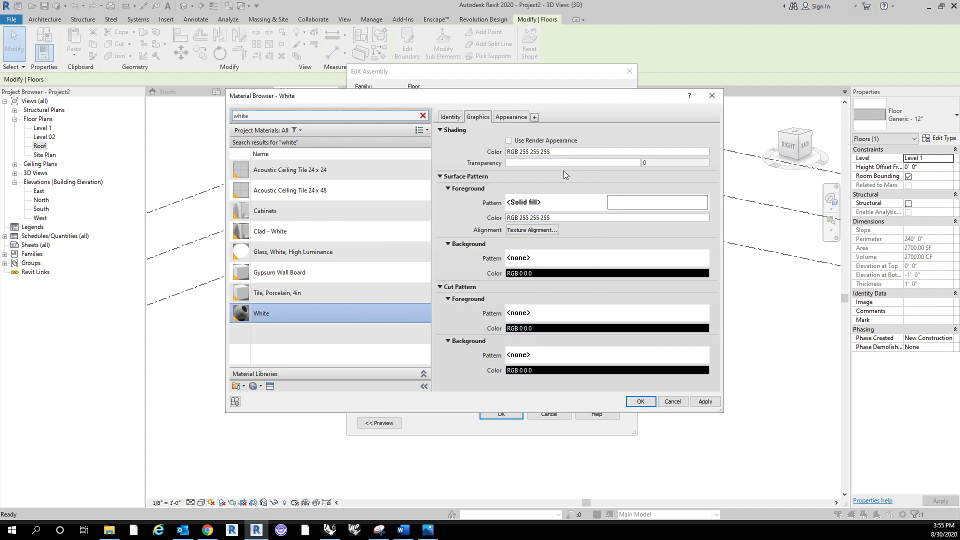
pyautogui.click(641, 401)
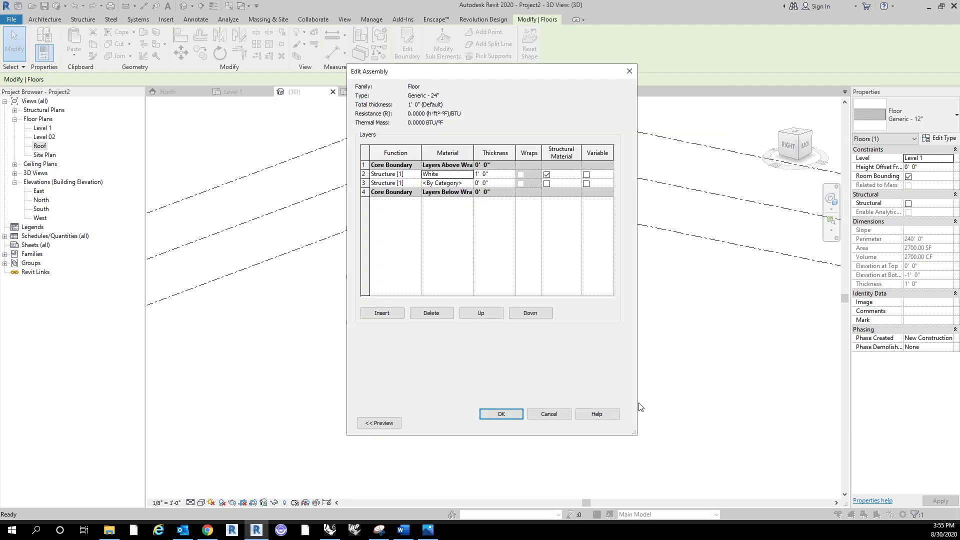
# Assign the White material to the second Structure layer of the floor assembly and set its thickness to 1' 0".
pyautogui.click(453, 175)
pyautogui.hotkey('ctrl', 'c')
pyautogui.click(456, 183)
pyautogui.hotkey('ctrl', 'v')
pyautogui.click(502, 184)
pyautogui.write('1')
pyautogui.click(500, 176)
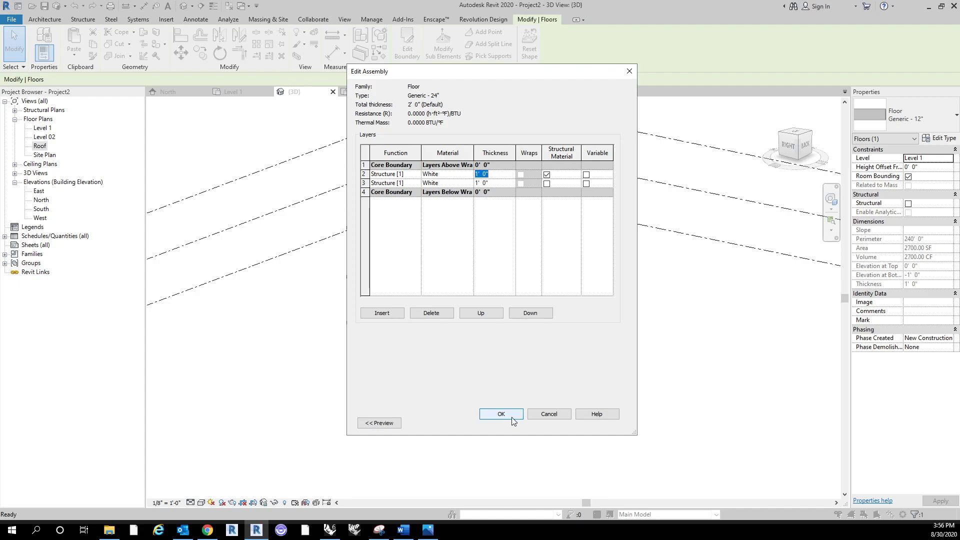
# Examine the function options available for the second Structure layer in the floor assembly.
pyautogui.click(416, 184)
pyautogui.click(415, 183)
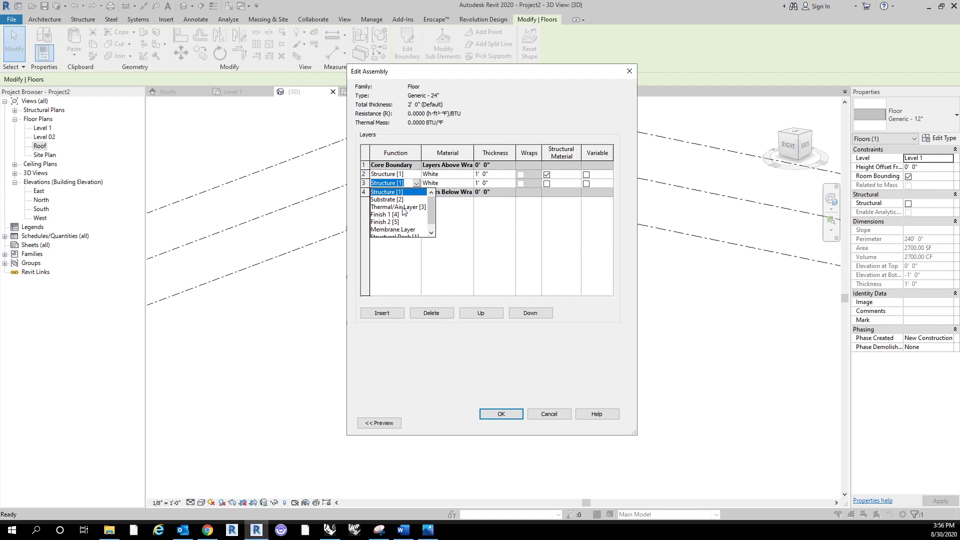
pyautogui.scroll(-1, 403, 210)
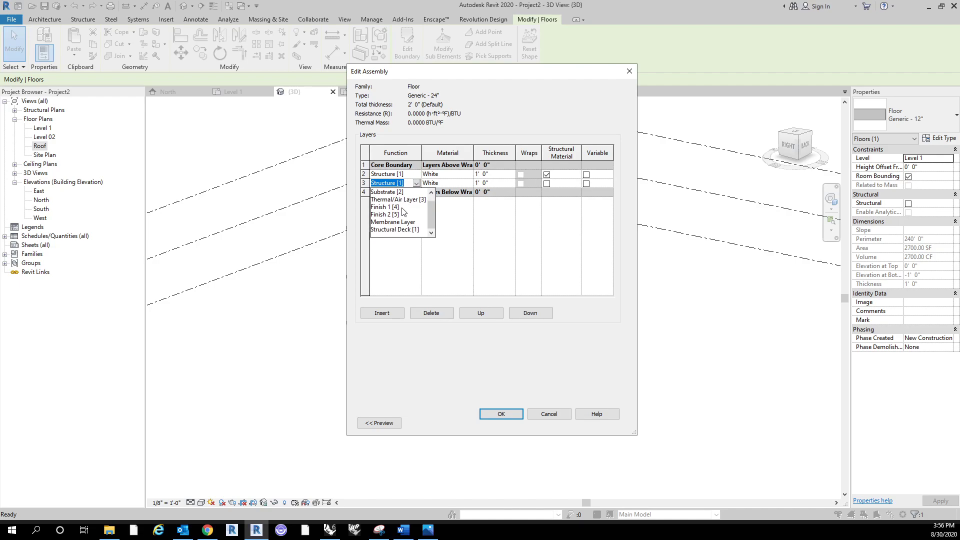
pyautogui.scroll(1, 403, 210)
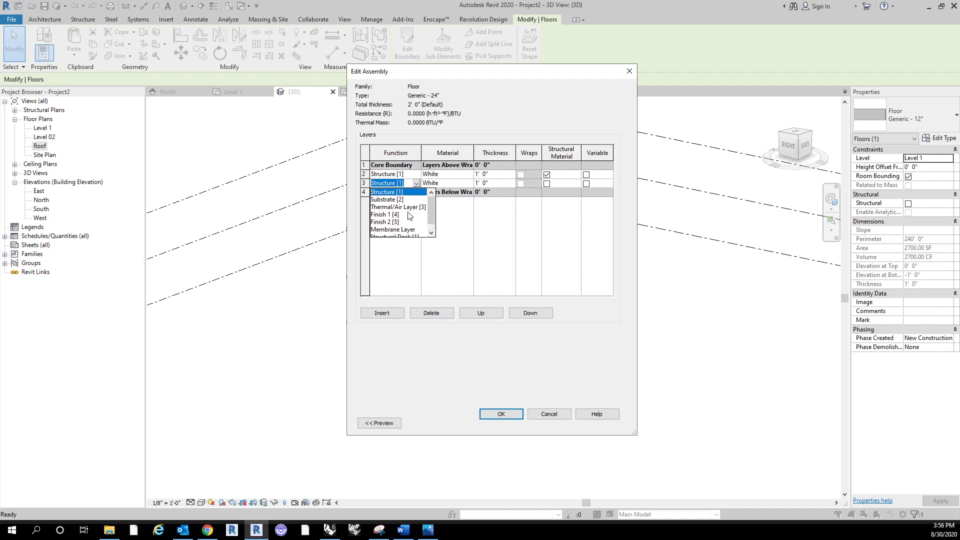
pyautogui.scroll(-1, 409, 224)
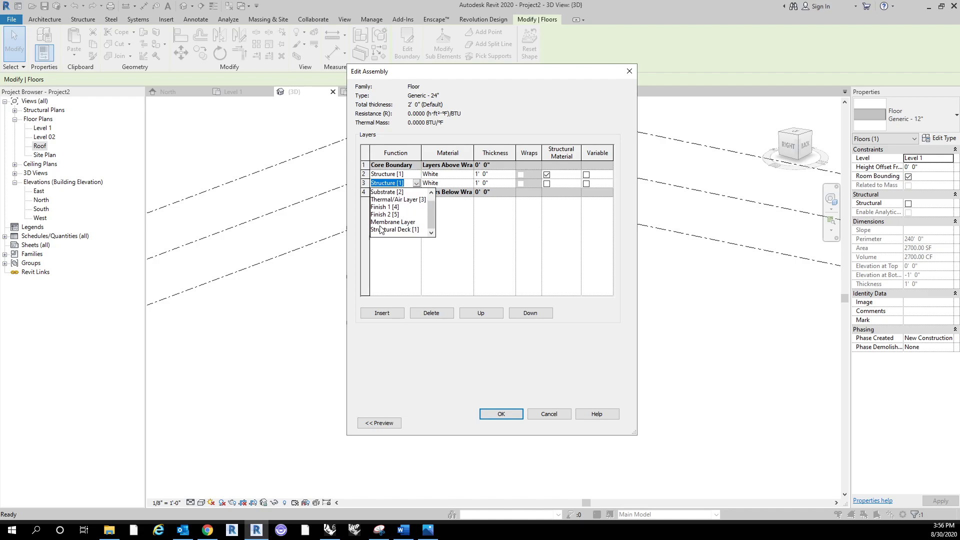
pyautogui.scroll(1, 403, 212)
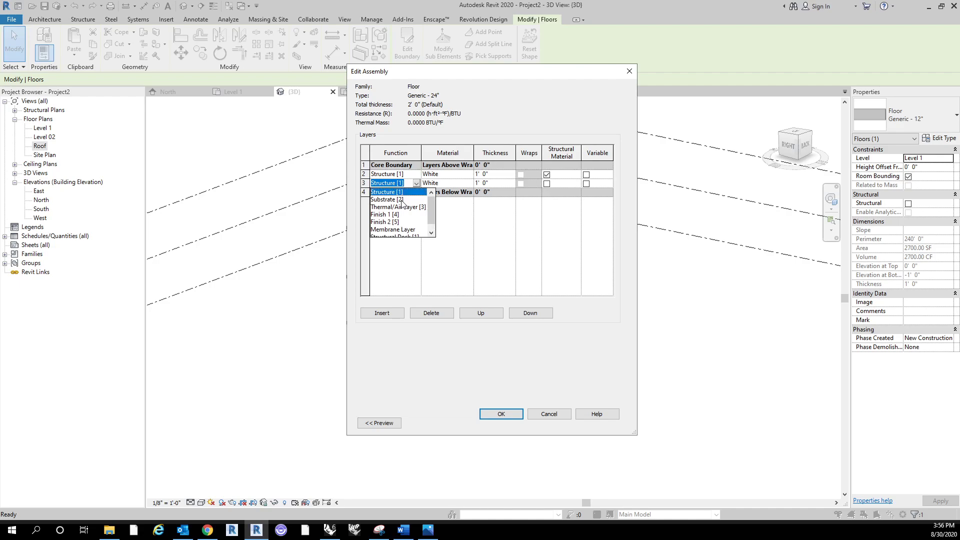
pyautogui.click(474, 230)
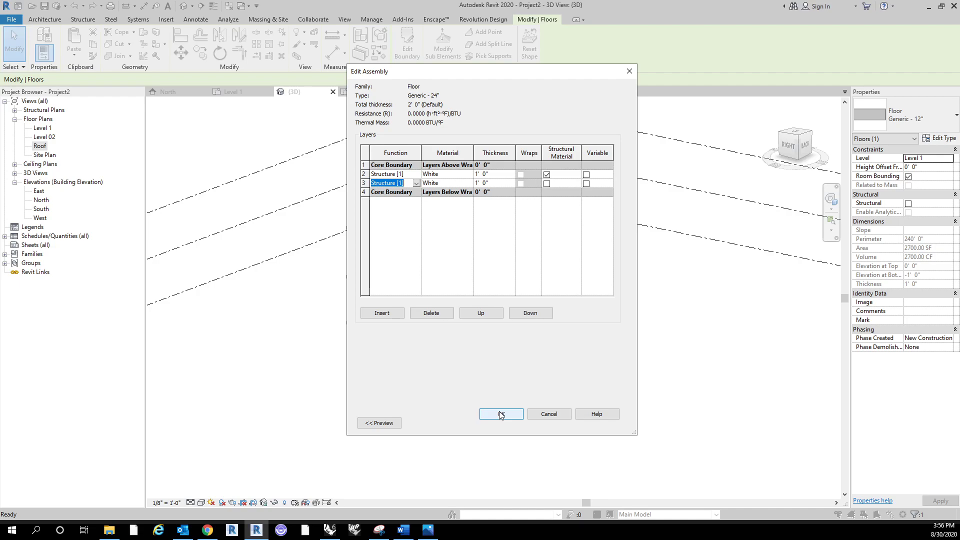
# Accept the floor assembly and type properties to apply the Generic - 24" type to the Level 1 slab, then deselect it.
pyautogui.click(500, 414)
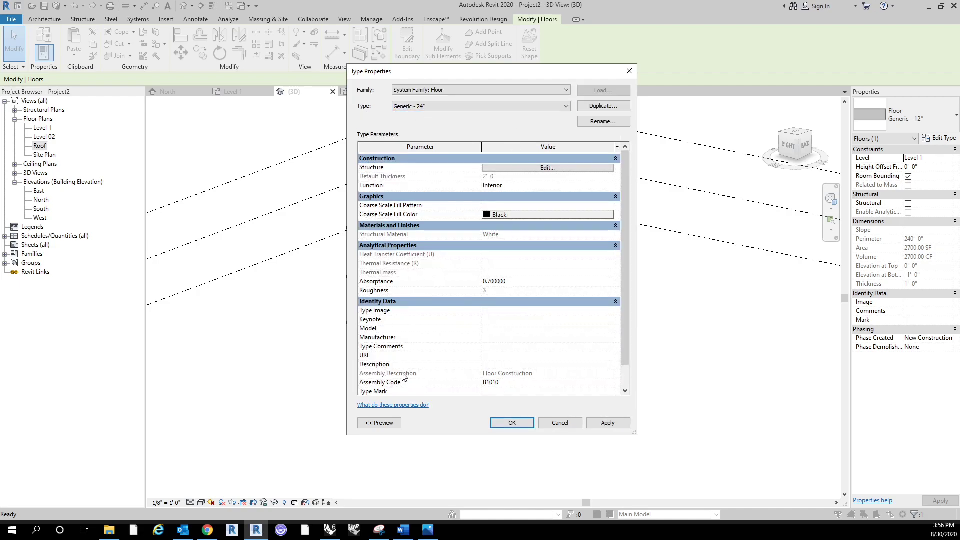
pyautogui.click(513, 423)
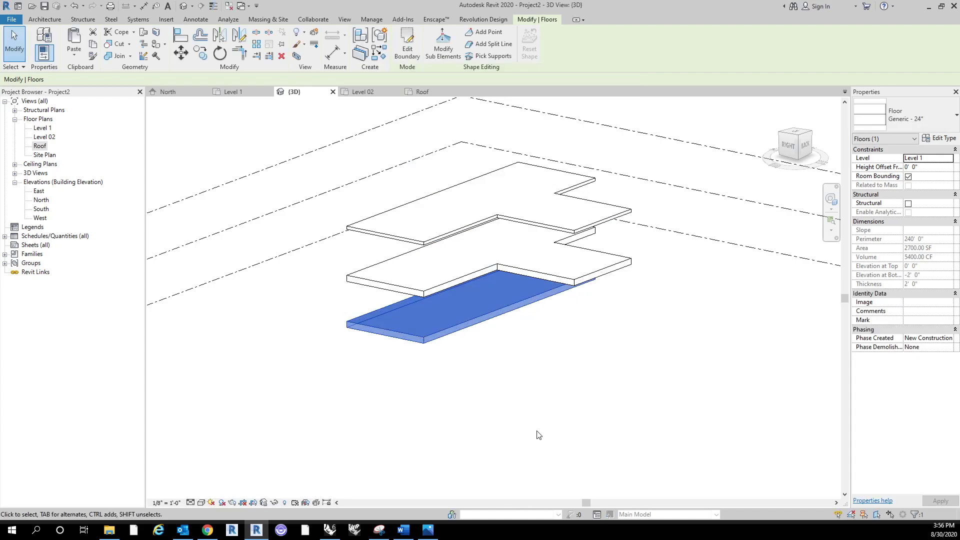
pyautogui.click(370, 362)
# Inspect the Level 1 and Level 02 floor slabs in the 3D view, checking the Level 02 slab's type and properties.
pyautogui.scroll(3, 370, 358)
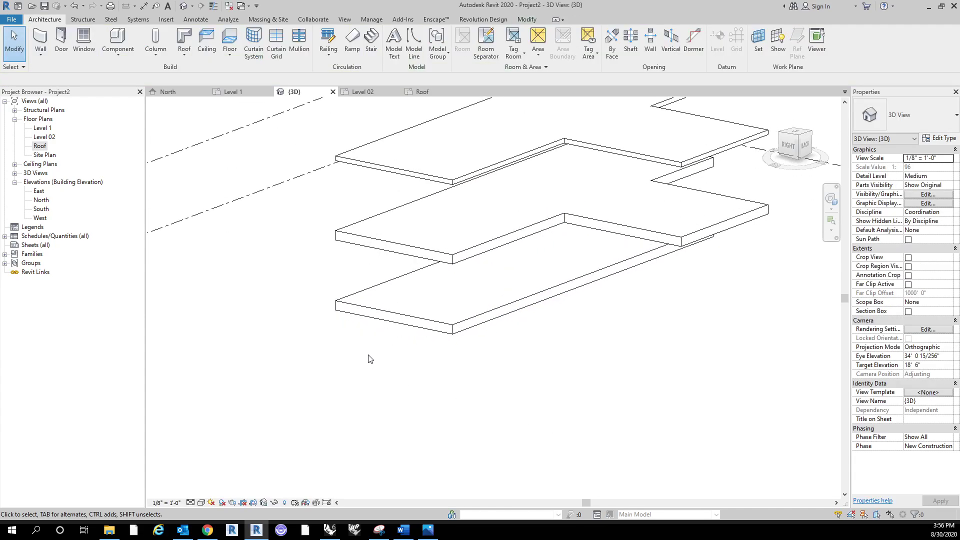
pyautogui.click(390, 327)
pyautogui.click(344, 243)
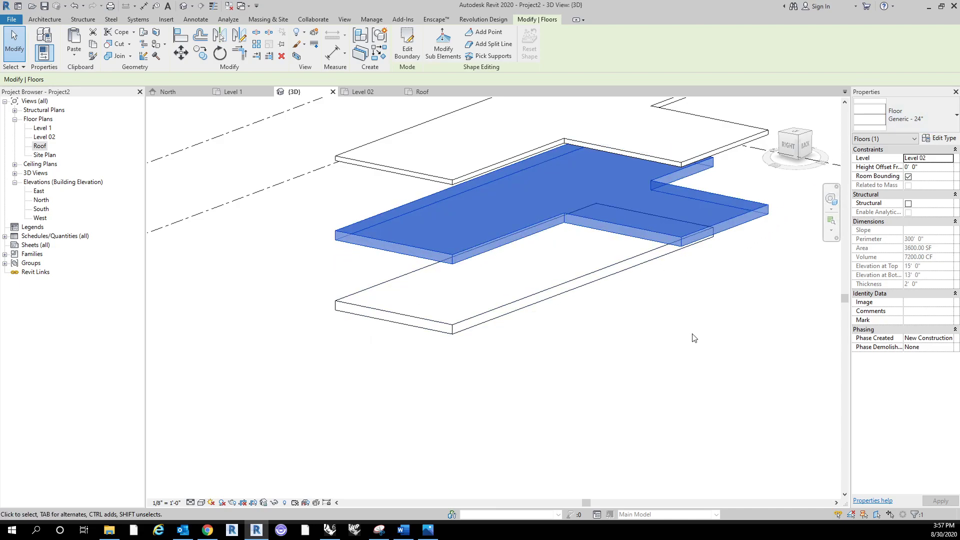
pyautogui.keyDown('shift'); pyautogui.moveTo(689, 336); pyautogui.dragTo(583, 364, button='middle'); pyautogui.keyUp('shift')
pyautogui.click(583, 364)
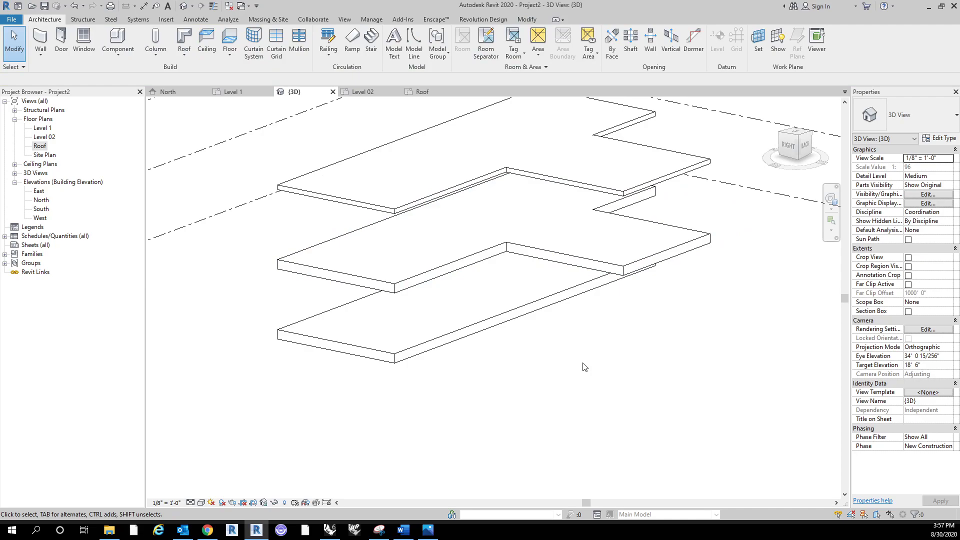
pyautogui.click(365, 288)
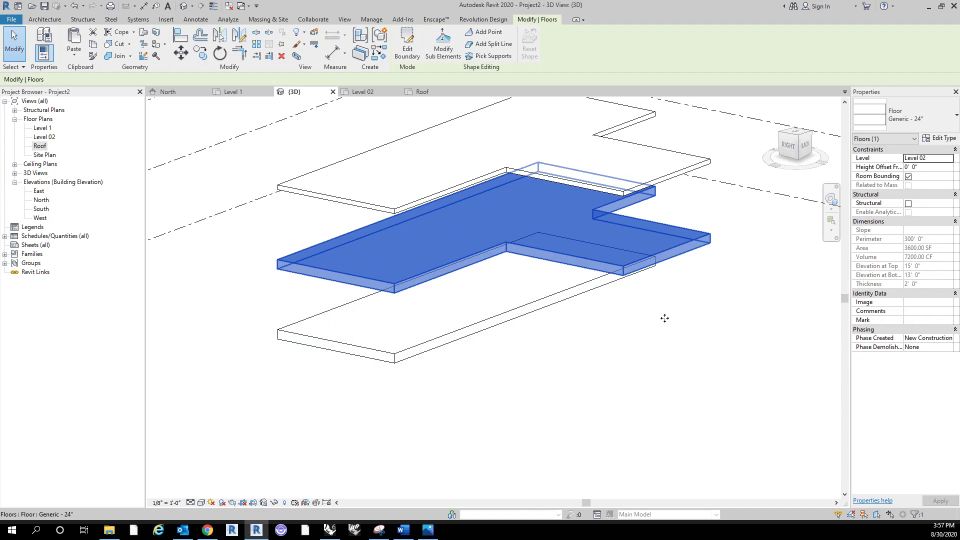
pyautogui.moveTo(687, 356); pyautogui.dragTo(618, 385, button='middle')
pyautogui.click(659, 365)
pyautogui.scroll(-1, 658, 366)
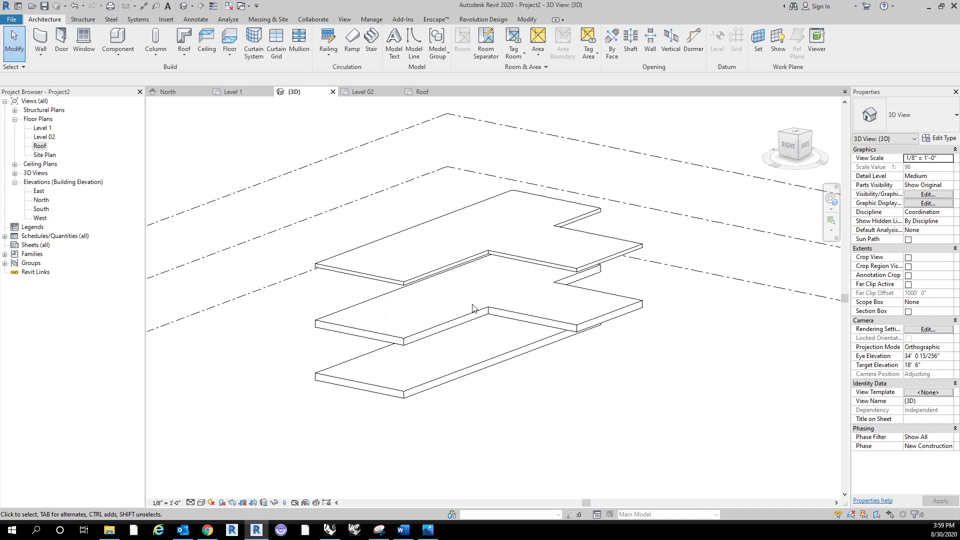
# Duplicate the roof slab's Generic - 12" type under the name Generic - 24".
pyautogui.click(369, 278)
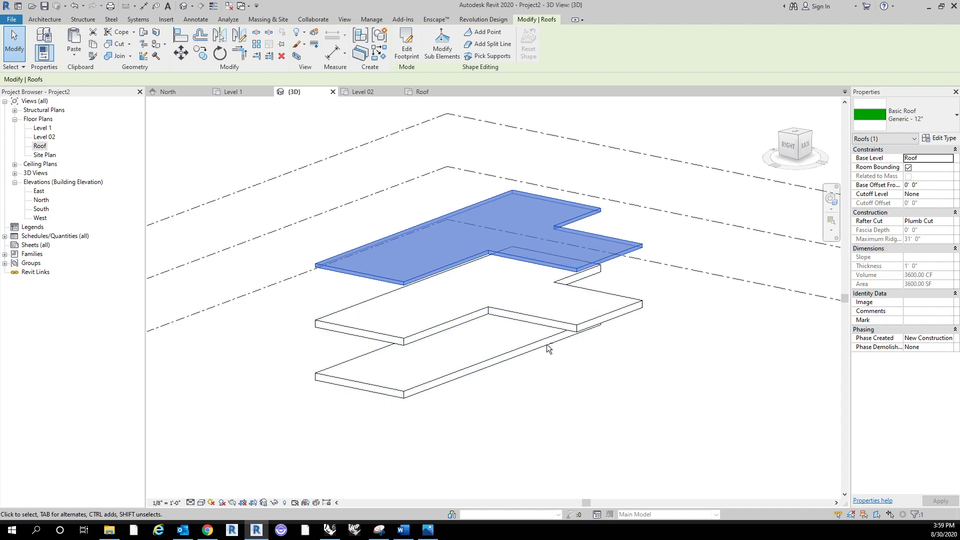
pyautogui.moveTo(595, 424); pyautogui.dragTo(582, 387, button='middle')
pyautogui.keyDown('shift'); pyautogui.moveTo(616, 424); pyautogui.dragTo(644, 404, button='middle'); pyautogui.keyUp('shift')
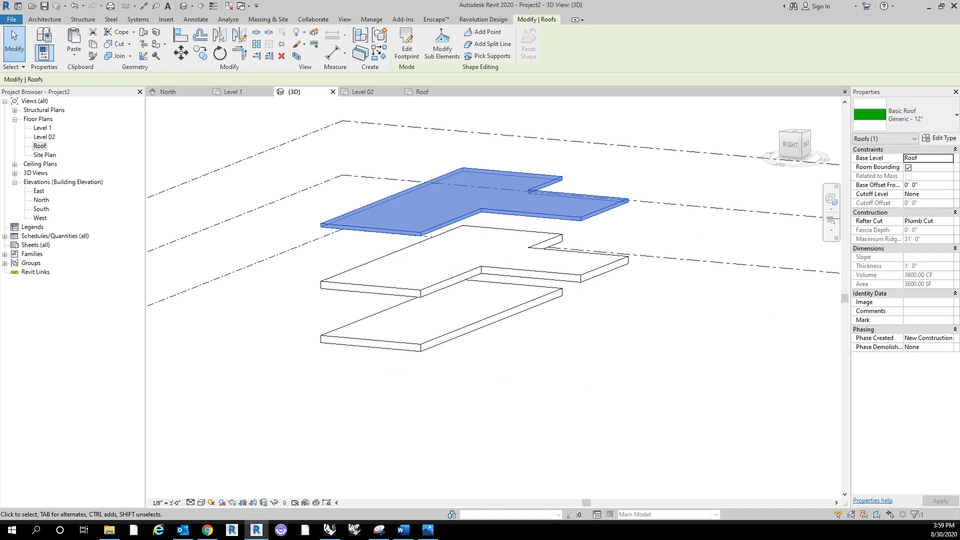
pyautogui.click(938, 138)
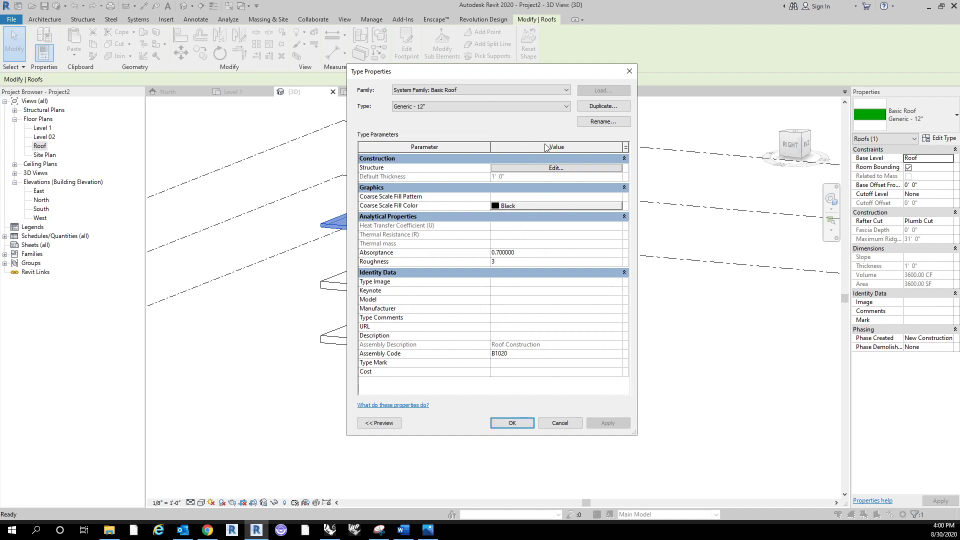
pyautogui.click(596, 107)
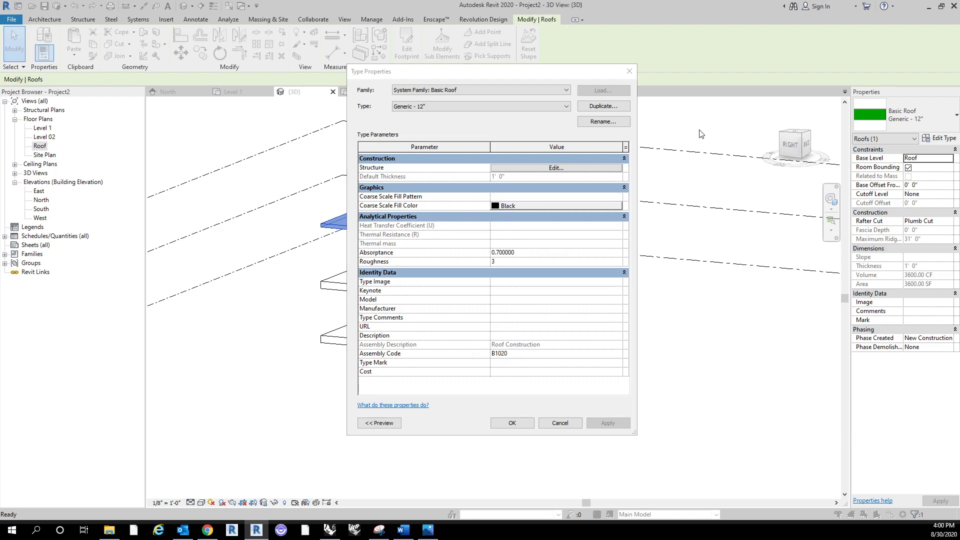
pyautogui.moveTo(634, 281); pyautogui.dragTo(478, 251)
pyautogui.write('24')
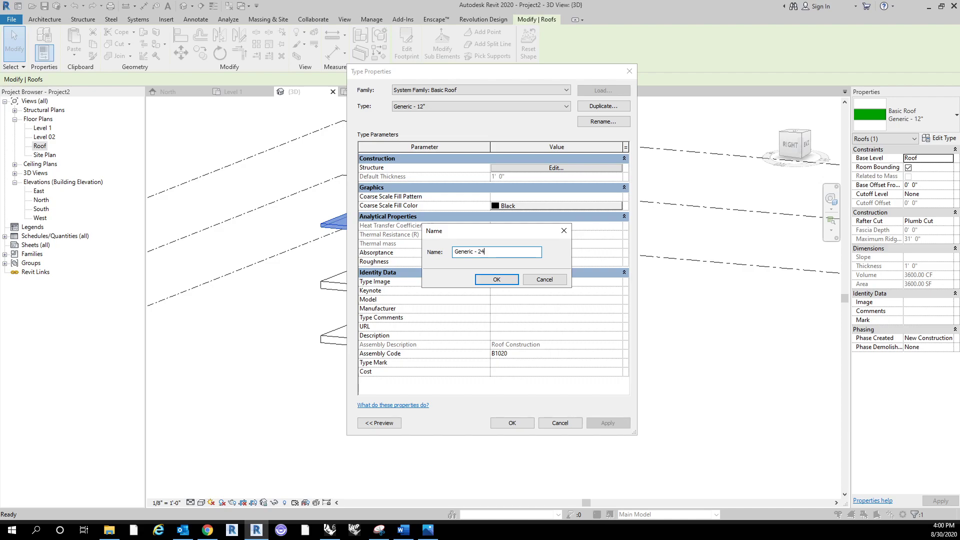
pyautogui.click(495, 279)
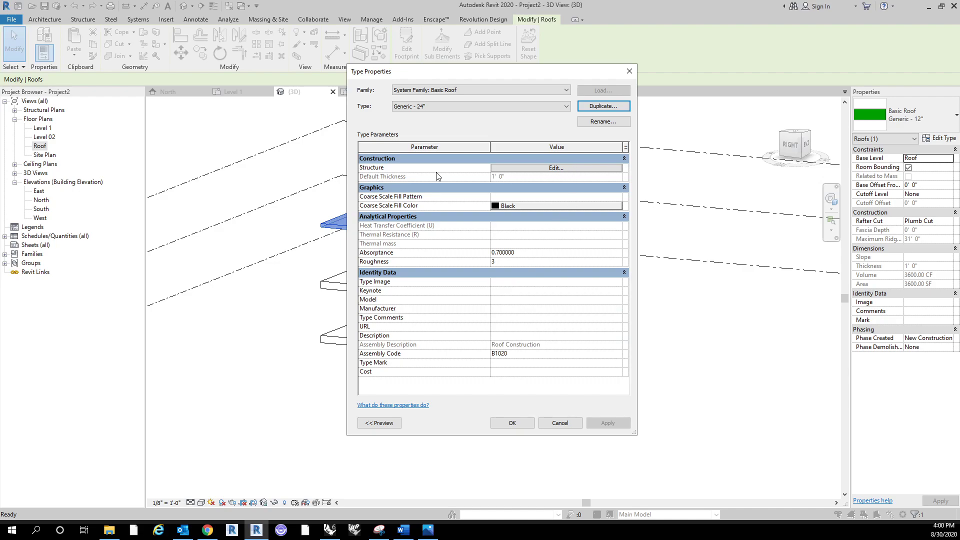
# Assign the White material to the Structure layer of the roof assembly and set its thickness to 24".
pyautogui.click(519, 167)
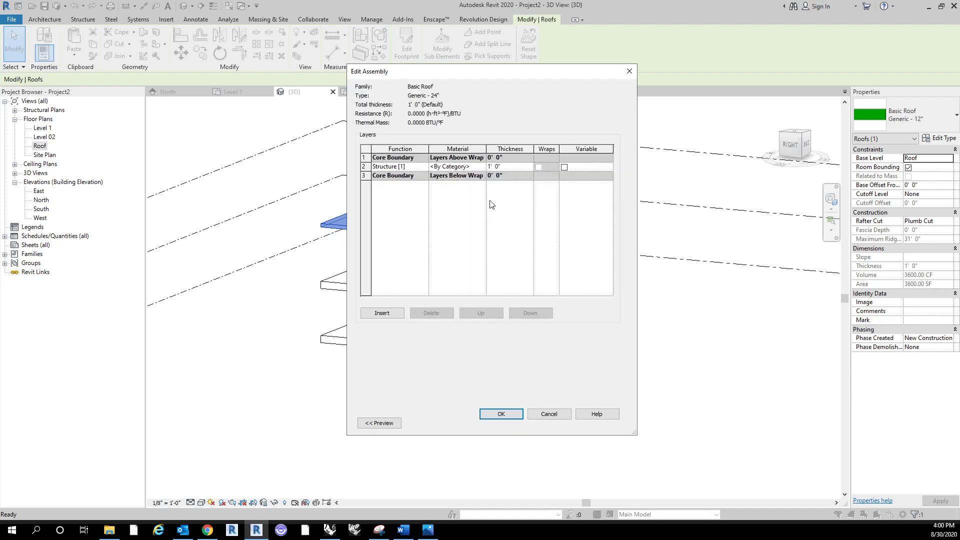
pyautogui.click(473, 167)
pyautogui.moveTo(472, 167); pyautogui.dragTo(428, 174)
pyautogui.write('White')
pyautogui.click(509, 165)
pyautogui.write('24"')
pyautogui.click(476, 254)
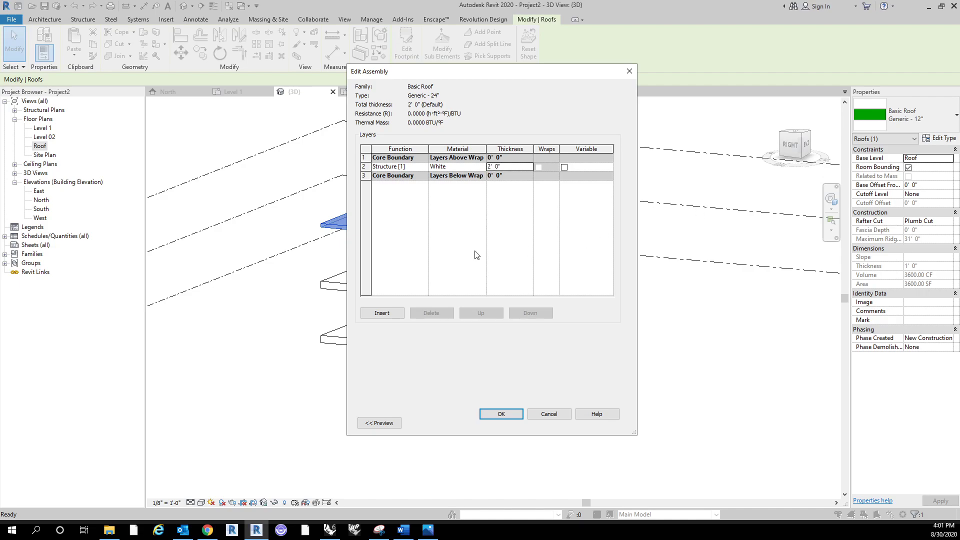
# Try thickness entries of 1' 5 1/2" and 2.75 for the roof's Structure layer, and return it to 2' 0".
pyautogui.click(509, 168)
pyautogui.write('1\' 5 1/2"')
pyautogui.click(502, 236)
pyautogui.write('2.75')
pyautogui.click(504, 231)
pyautogui.click(515, 168)
pyautogui.write('2')
pyautogui.press('Tab')
# Accept the roof assembly and type properties to apply the Generic - 24" type, and deselect the roof slab.
pyautogui.click(514, 414)
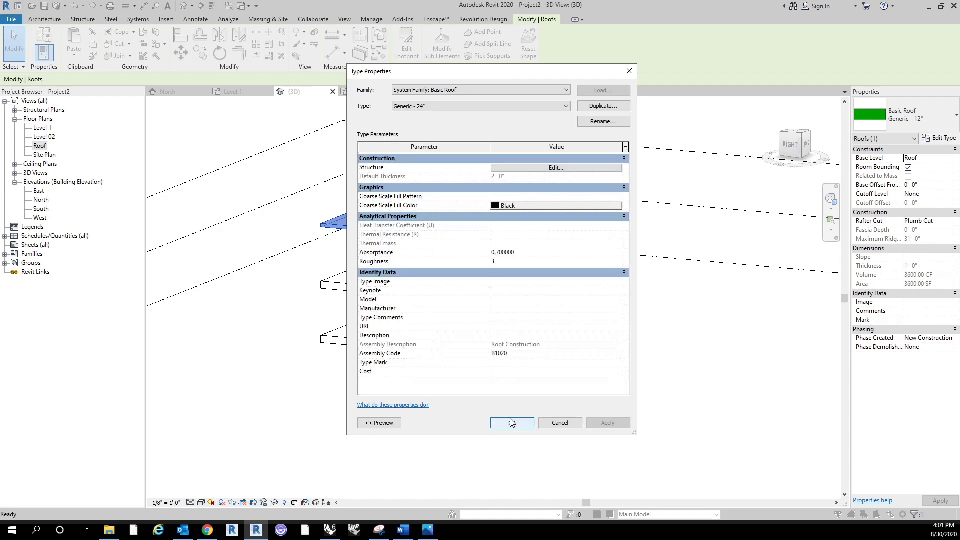
pyautogui.click(513, 422)
pyautogui.click(533, 352)
pyautogui.moveTo(555, 364)
pyautogui.keyDown('shift'); pyautogui.mouseDown(button='middle')
pyautogui.moveTo(547, 326)
pyautogui.moveTo(600, 337)
pyautogui.moveTo(553, 380)
pyautogui.mouseUp(button='middle'); pyautogui.keyUp('shift')
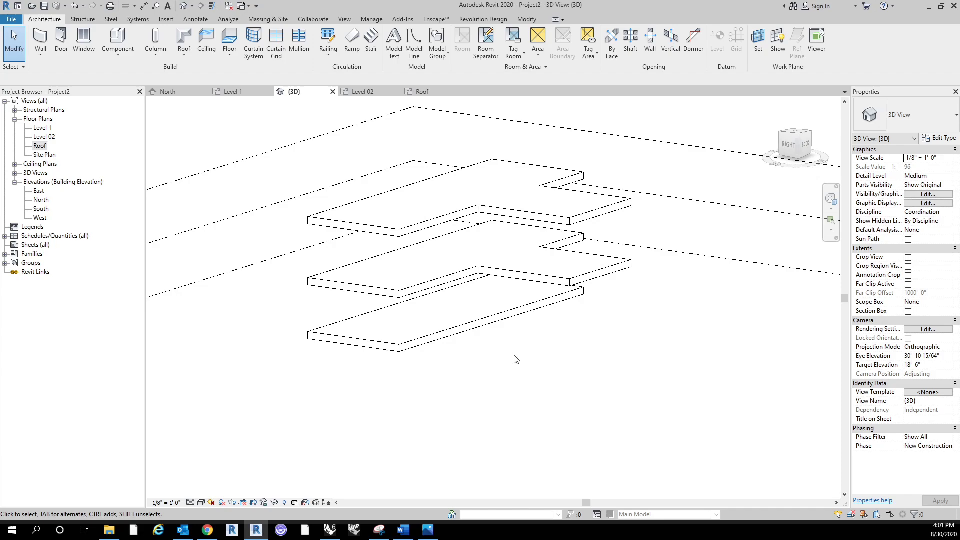
pyautogui.moveTo(522, 369); pyautogui.dragTo(548, 368, button='middle')
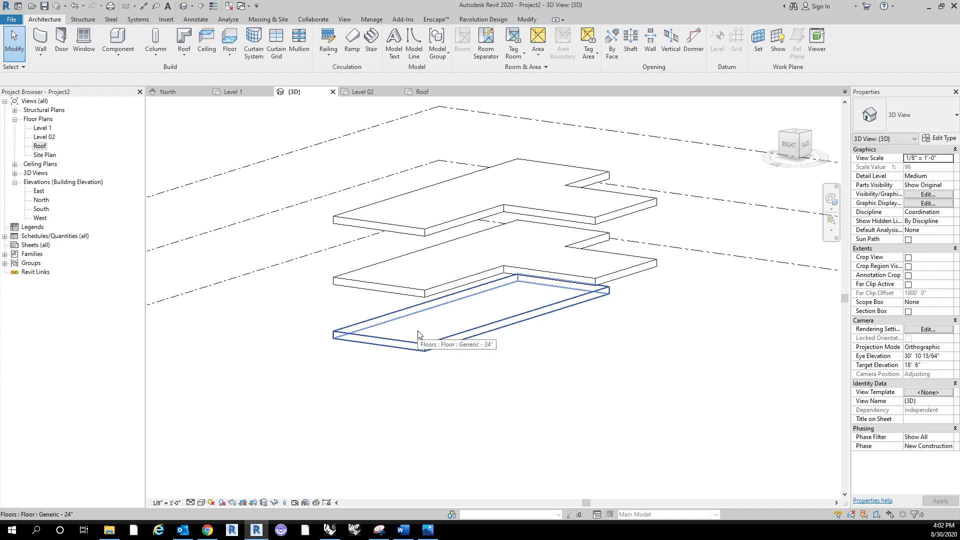
# Start a Generic - 8" wall in the Level 1 floor plan and examine its location line options.
pyautogui.doubleClick(40, 129)
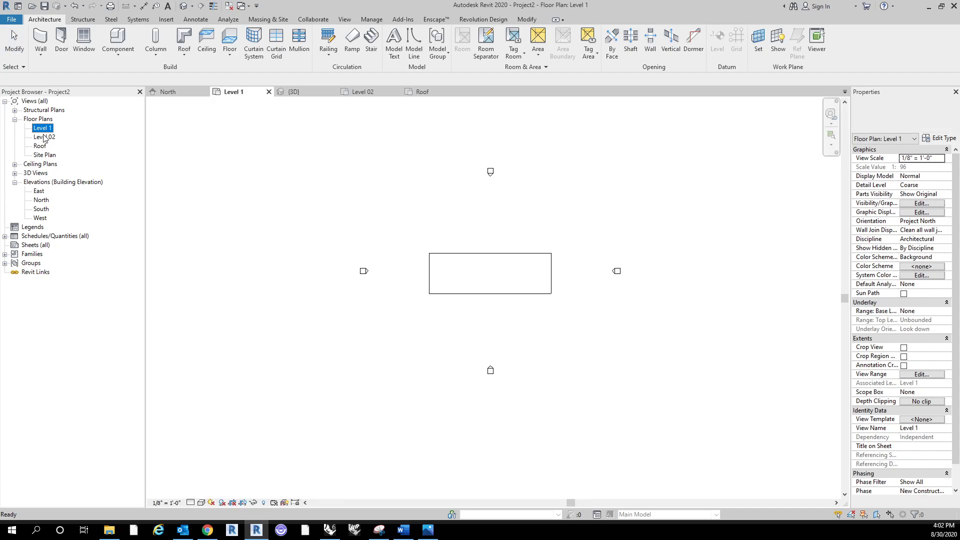
pyautogui.scroll(3, 495, 345)
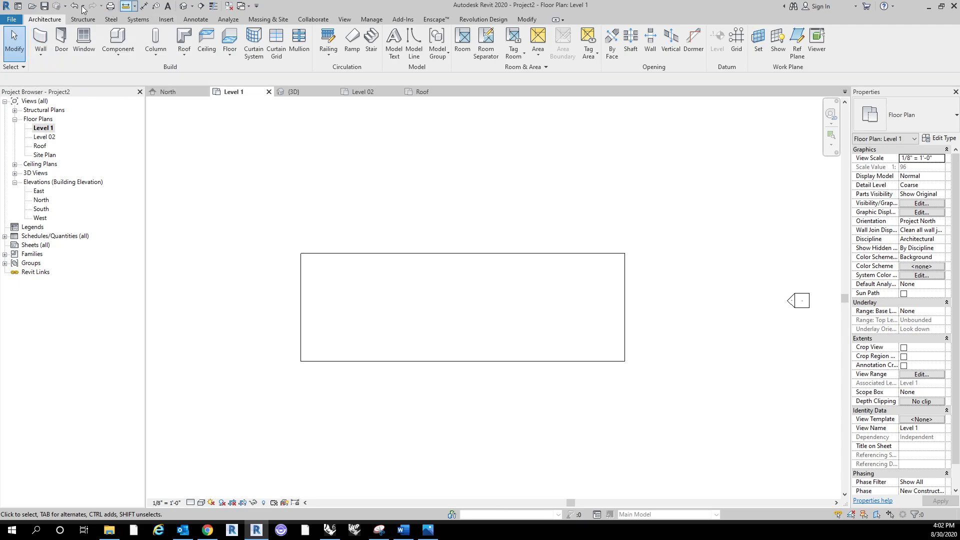
pyautogui.click(40, 40)
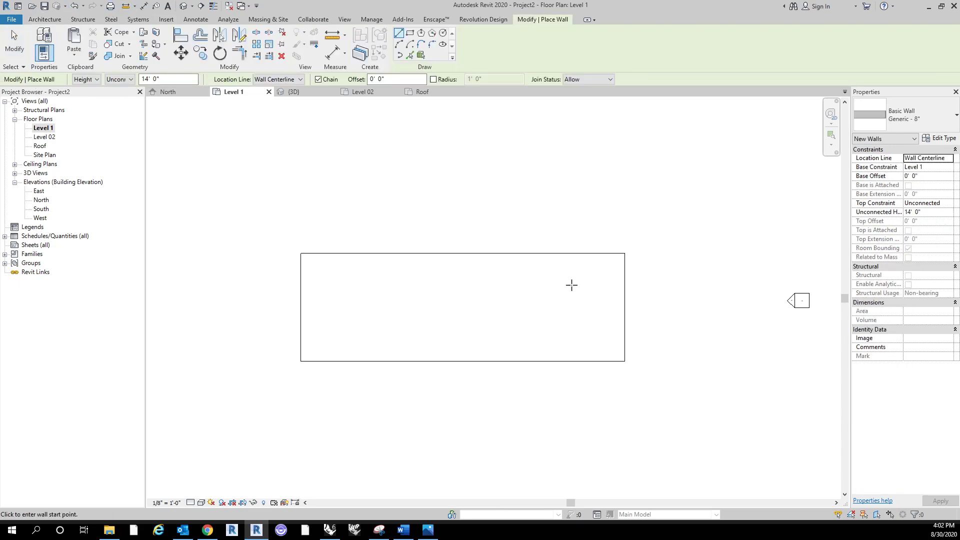
pyautogui.scroll(1, 580, 321)
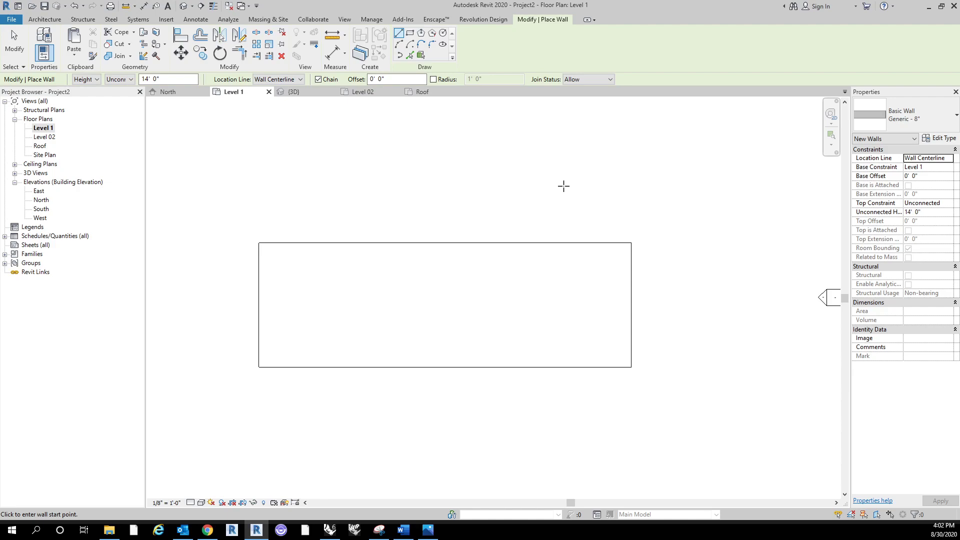
pyautogui.click(289, 80)
pyautogui.click(287, 79)
# Draw a horizontal wall about 14' 4" long inside the slab's upper-right corner, dismissing the save reminder and ending the Wall command.
pyautogui.scroll(5, 539, 265)
pyautogui.scroll(-3, 562, 308)
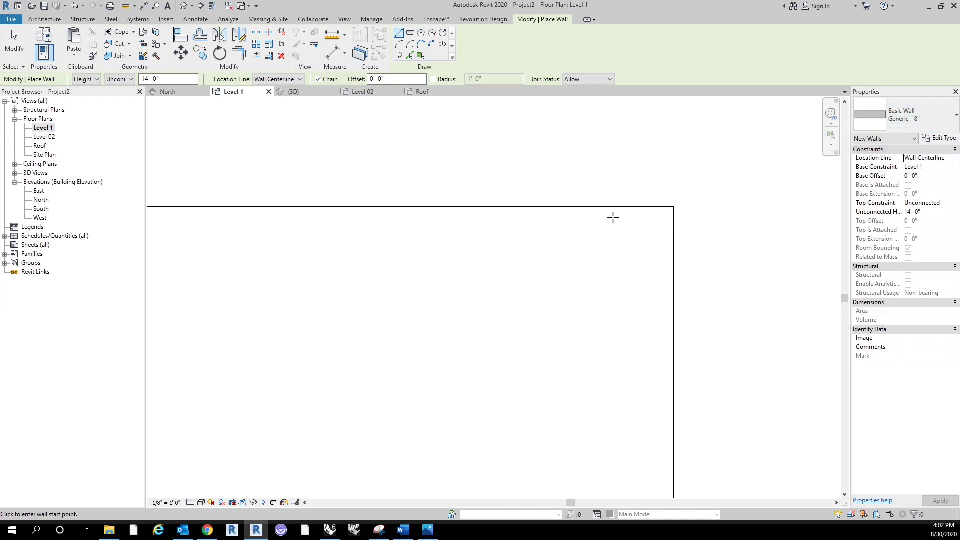
pyautogui.click(435, 259)
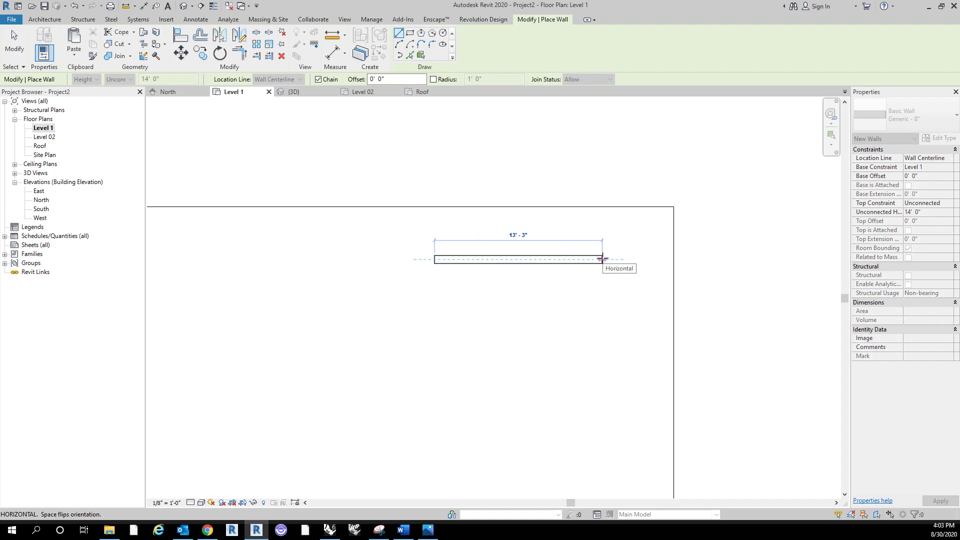
pyautogui.scroll(1, 603, 259)
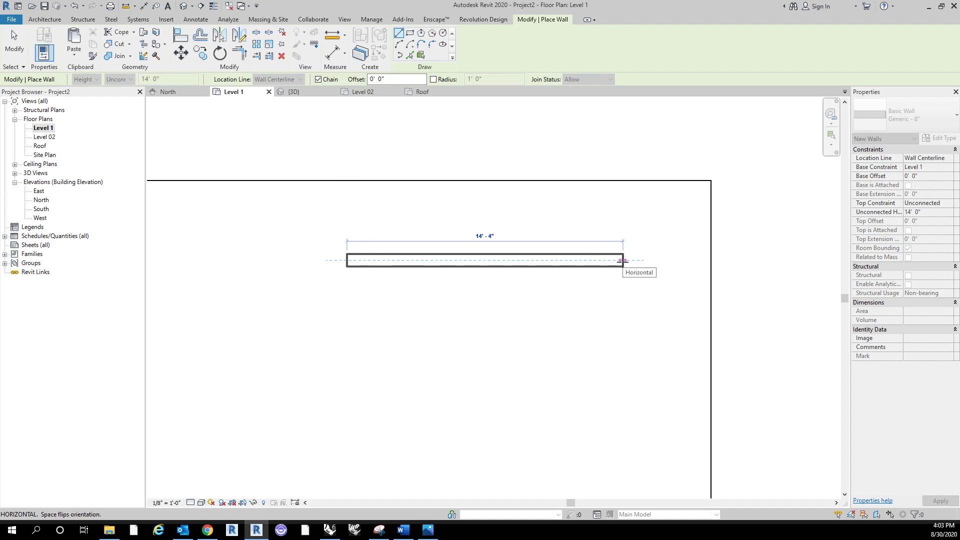
pyautogui.click(622, 261)
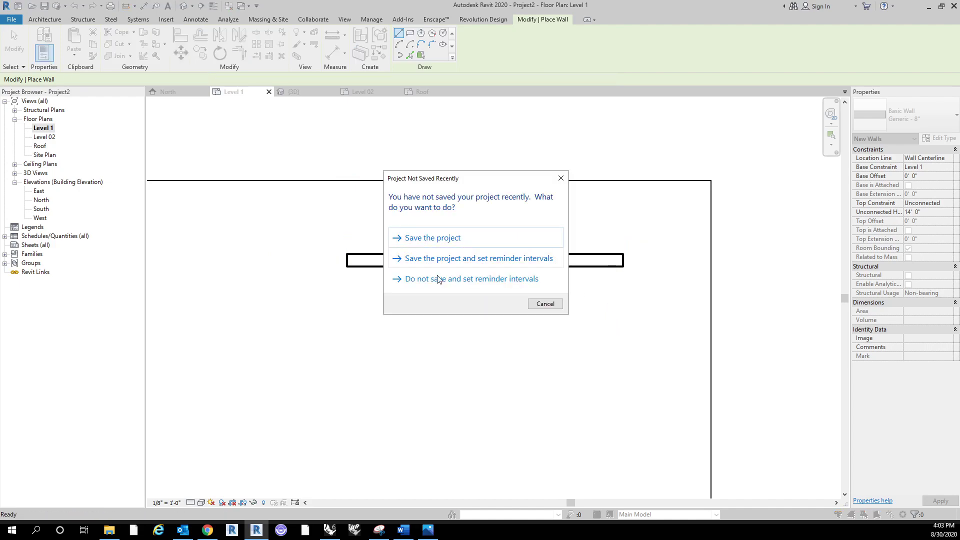
pyautogui.click(560, 306)
pyautogui.press('Escape')
pyautogui.press('Escape')
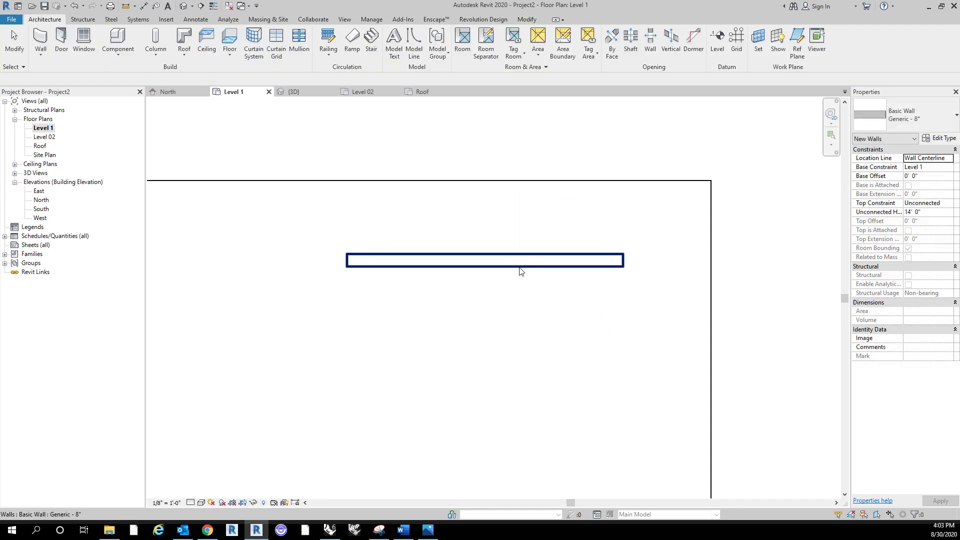
# Set the wall's location line to Finish Face: Exterior and shorten its right end to a length of about 14' 0".
pyautogui.click(356, 261)
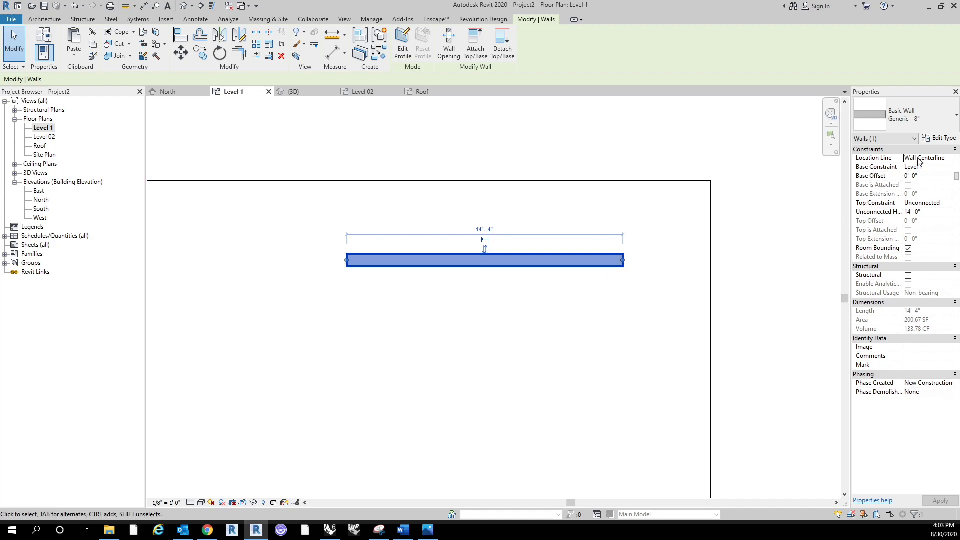
pyautogui.click(952, 160)
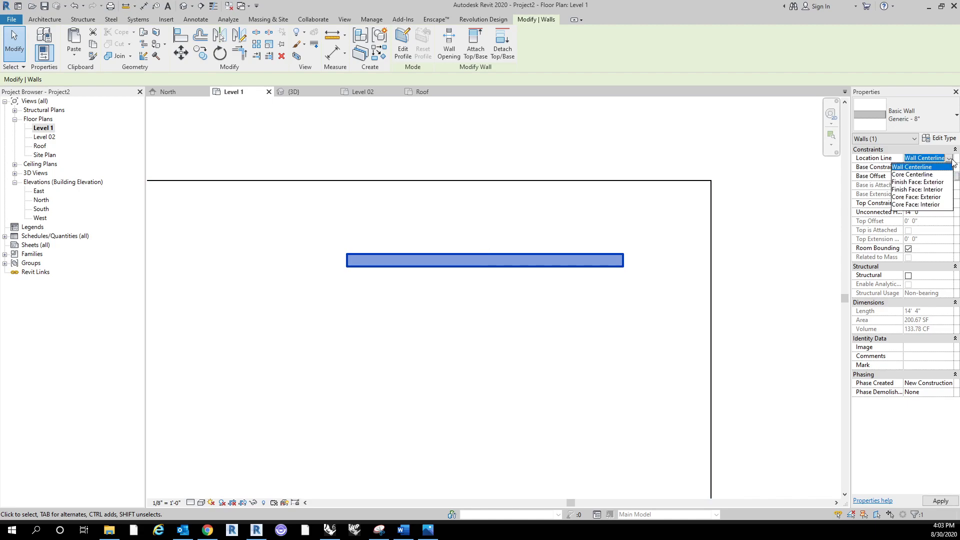
pyautogui.click(935, 183)
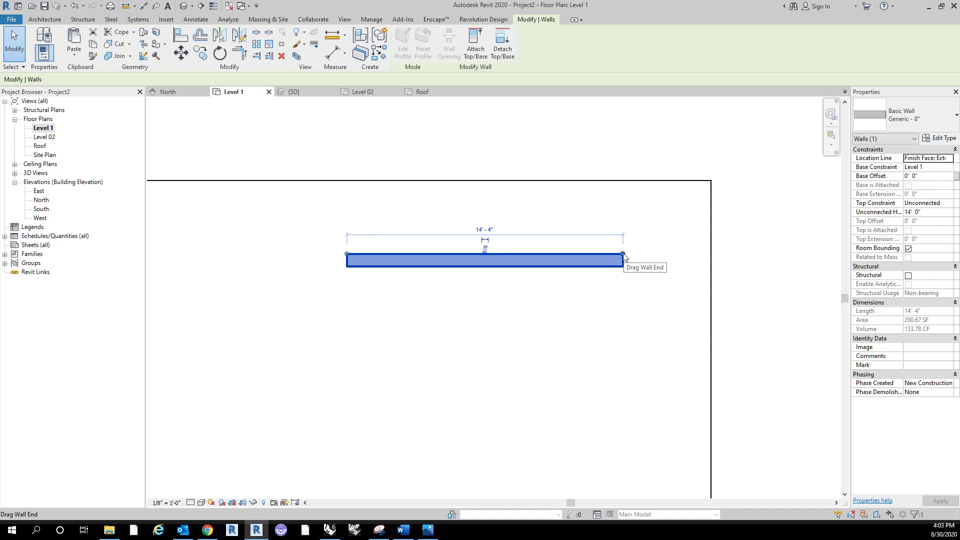
pyautogui.moveTo(624, 256)
pyautogui.mouseDown()
pyautogui.moveTo(570, 360)
pyautogui.moveTo(614, 253)
pyautogui.moveTo(615, 219)
pyautogui.moveTo(618, 256)
pyautogui.mouseUp()
pyautogui.click(583, 141)
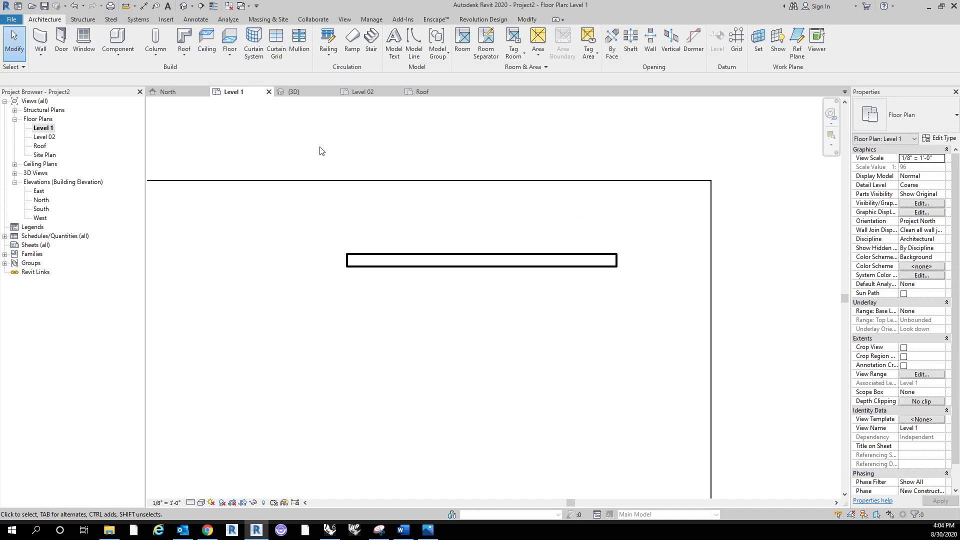
# Draw a second horizontal wall about 14' 0" long below the first, using Finish Face: Interior as its location line.
pyautogui.click(46, 40)
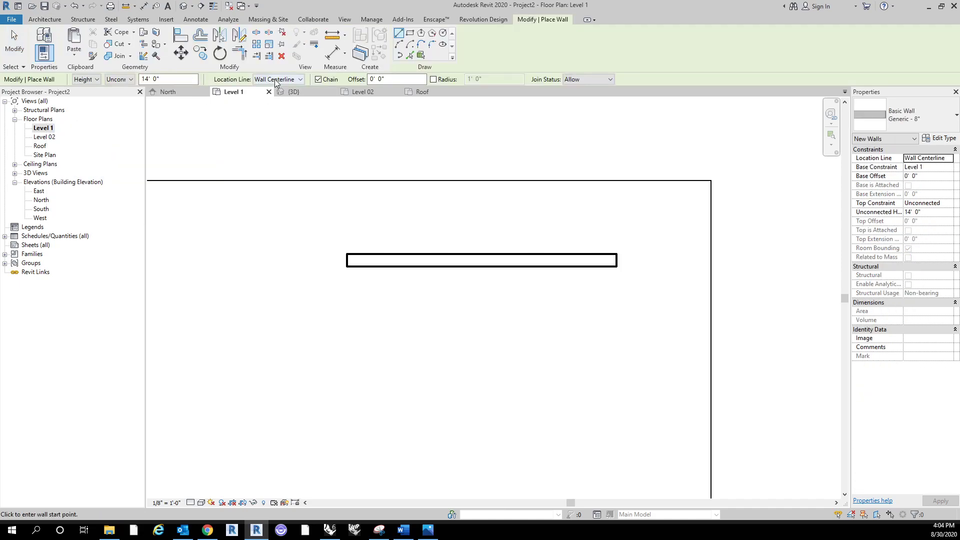
pyautogui.click(275, 79)
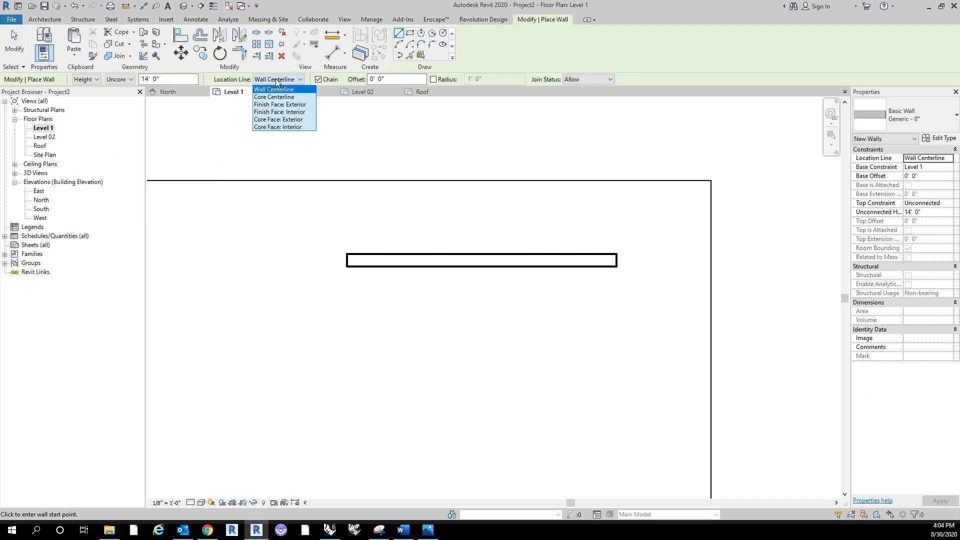
pyautogui.click(277, 113)
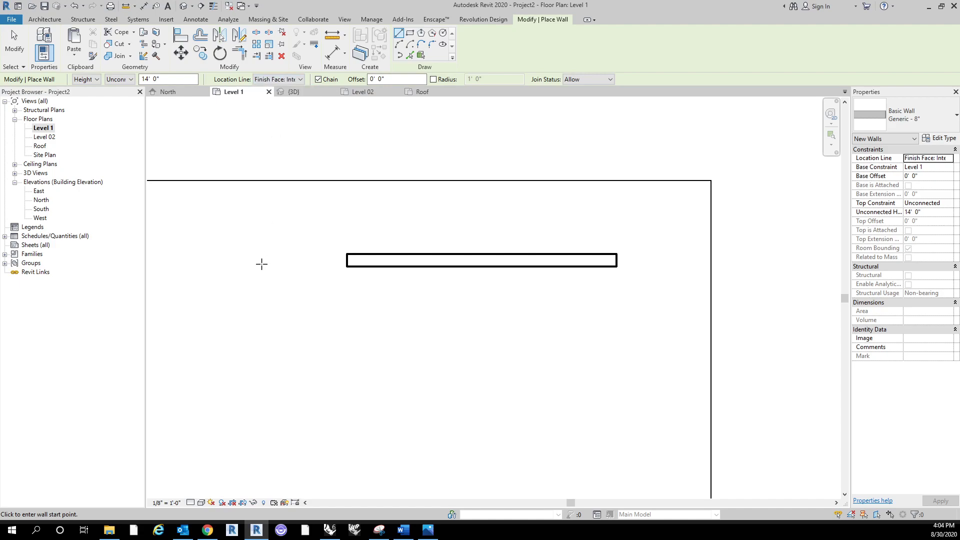
pyautogui.click(345, 366)
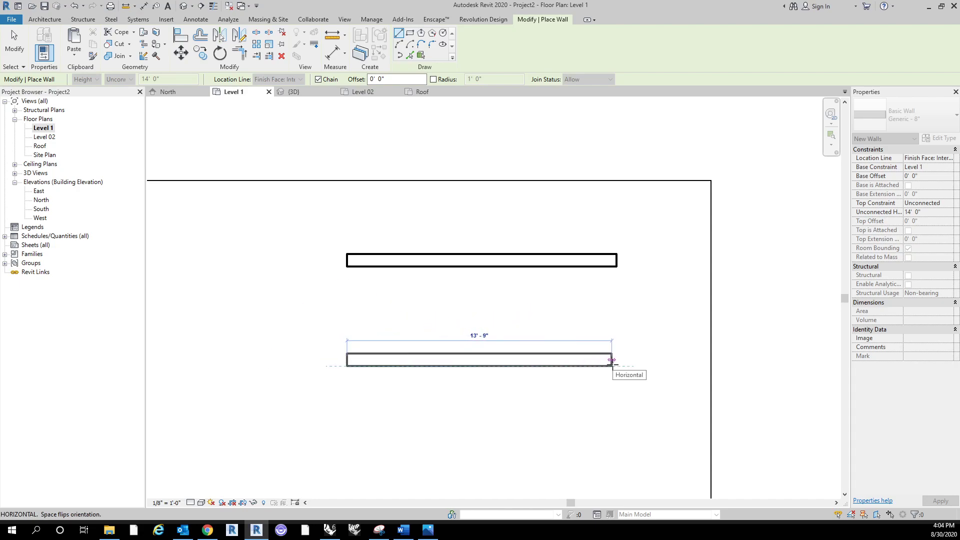
pyautogui.click(616, 366)
pyautogui.press('Escape')
pyautogui.press('Escape')
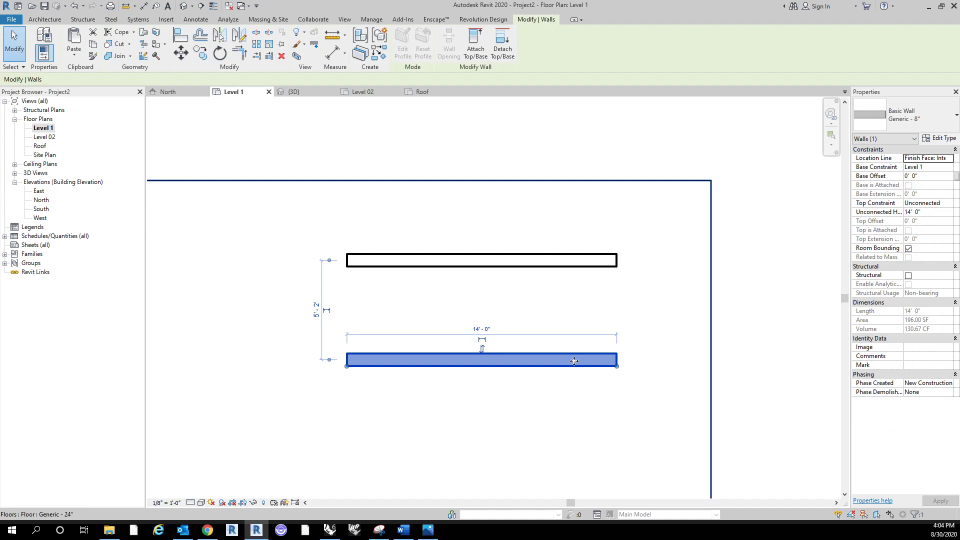
# Shorten the lower wall's right end to about 13' 7" and set its location line to Finish Face: Exterior.
pyautogui.moveTo(619, 372)
pyautogui.mouseDown()
pyautogui.moveTo(589, 390)
pyautogui.moveTo(628, 332)
pyautogui.moveTo(609, 367)
pyautogui.mouseUp()
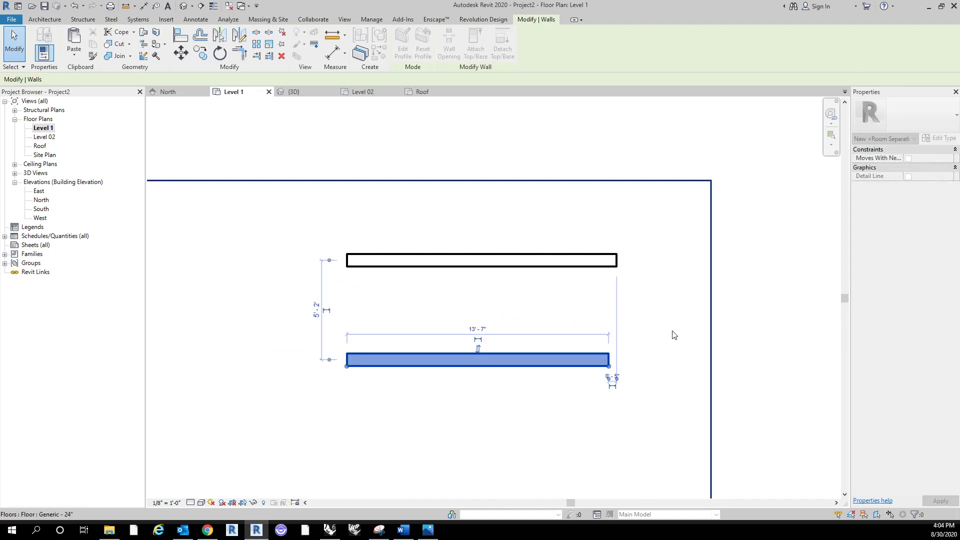
pyautogui.click(951, 159)
pyautogui.click(948, 159)
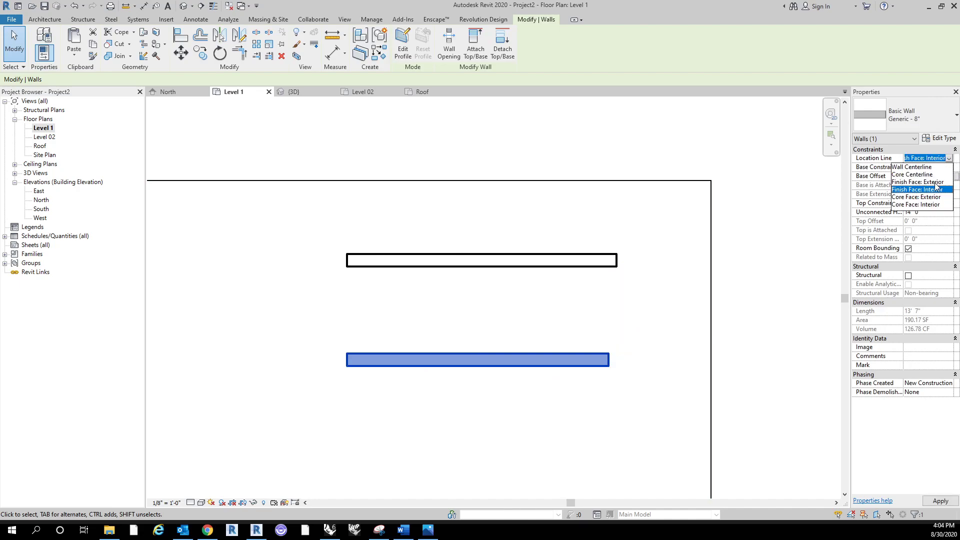
pyautogui.click(934, 183)
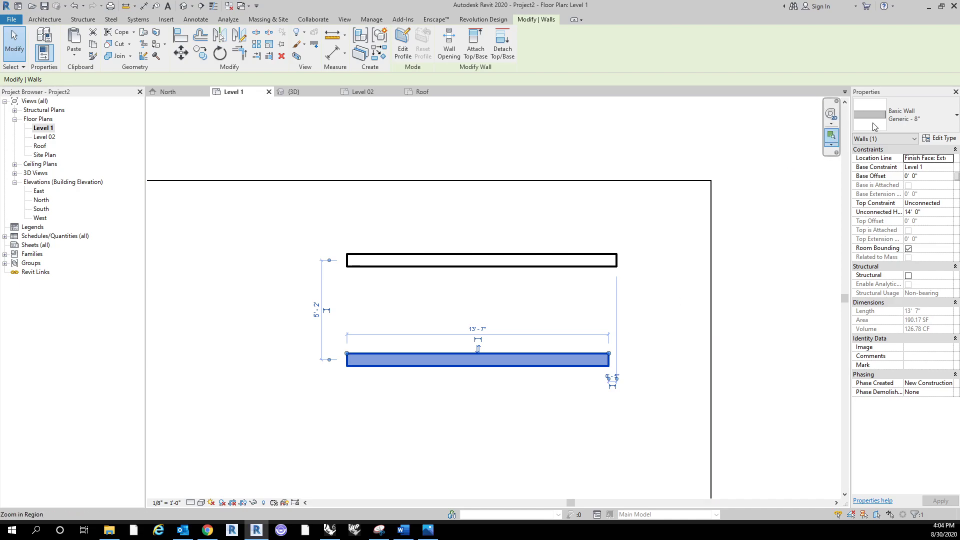
# Change the lower wall's type to Exterior - Brick on Mtl. Stud.
pyautogui.click(903, 116)
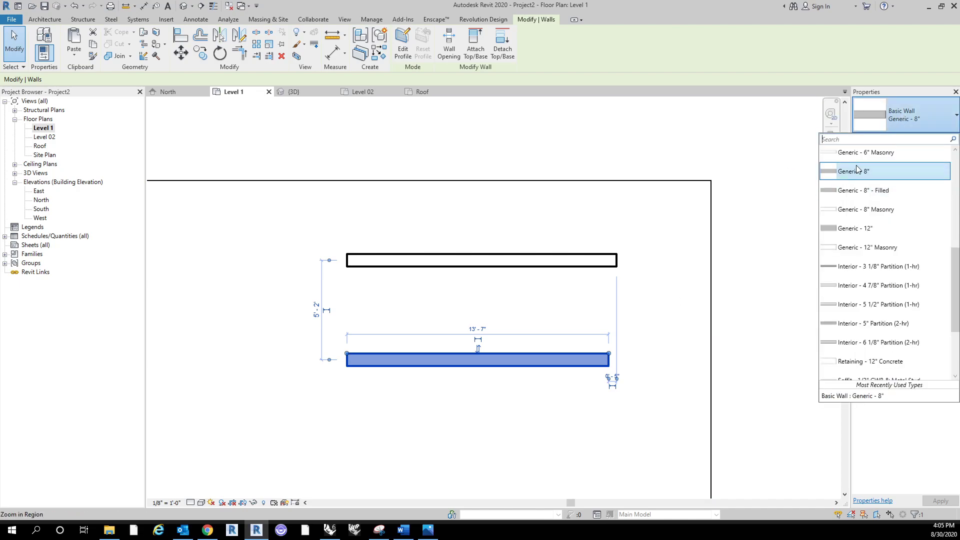
pyautogui.scroll(-4, 951, 219)
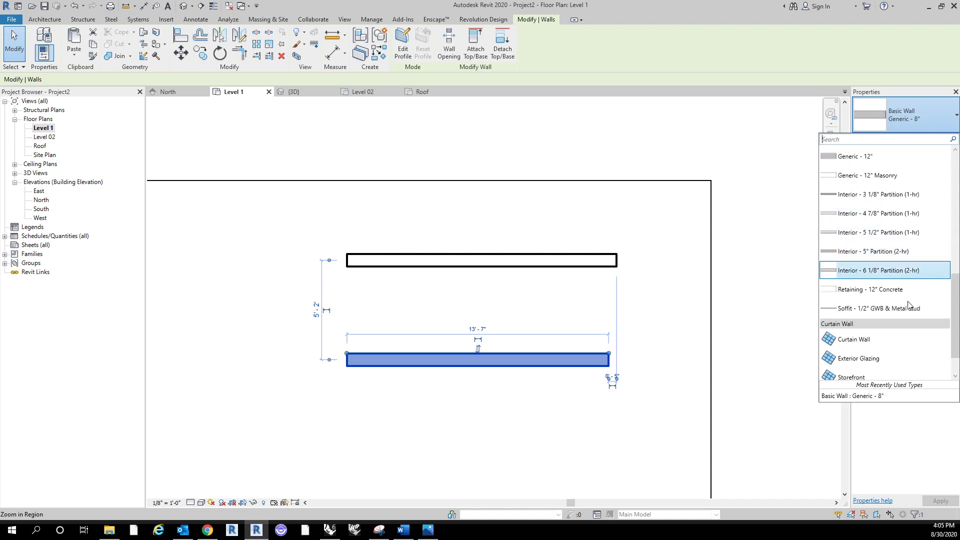
pyautogui.scroll(5, 908, 310)
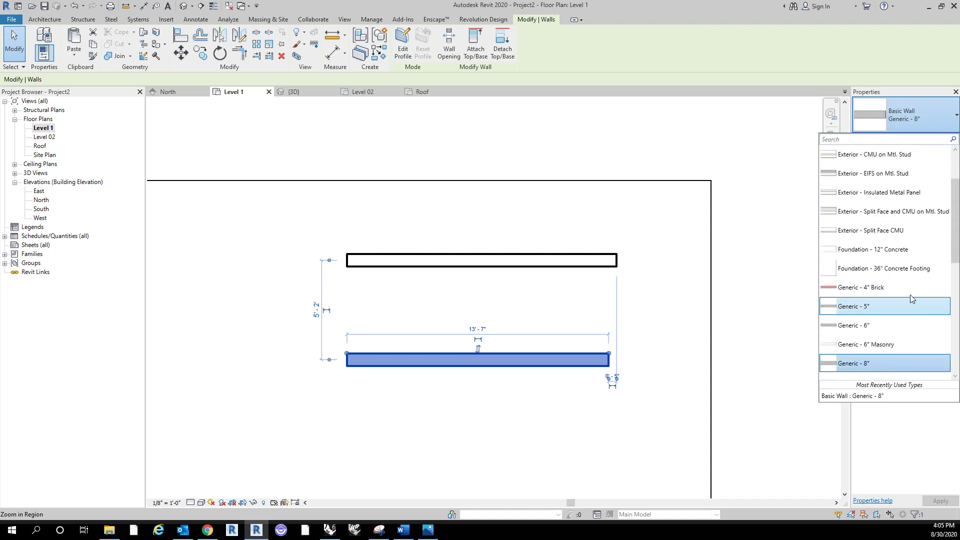
pyautogui.scroll(1, 910, 292)
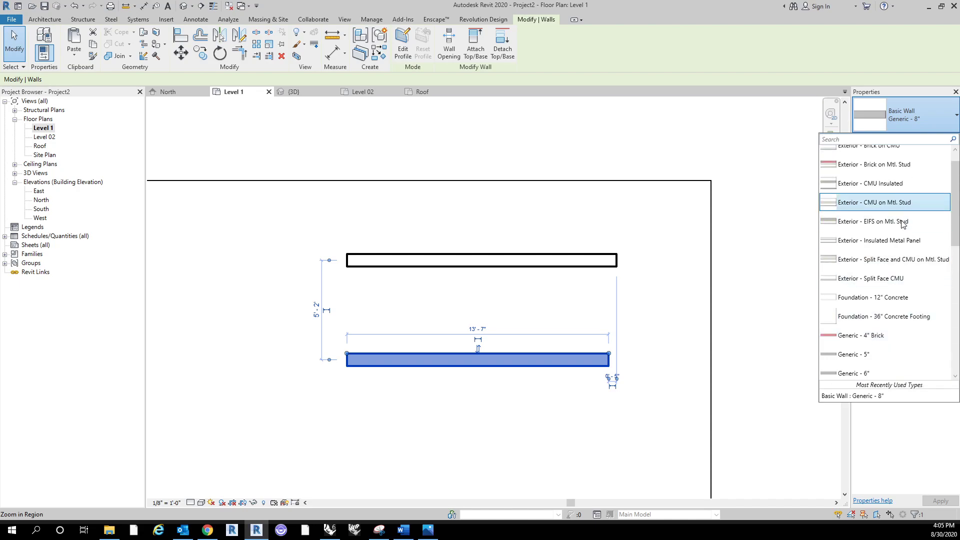
pyautogui.click(903, 165)
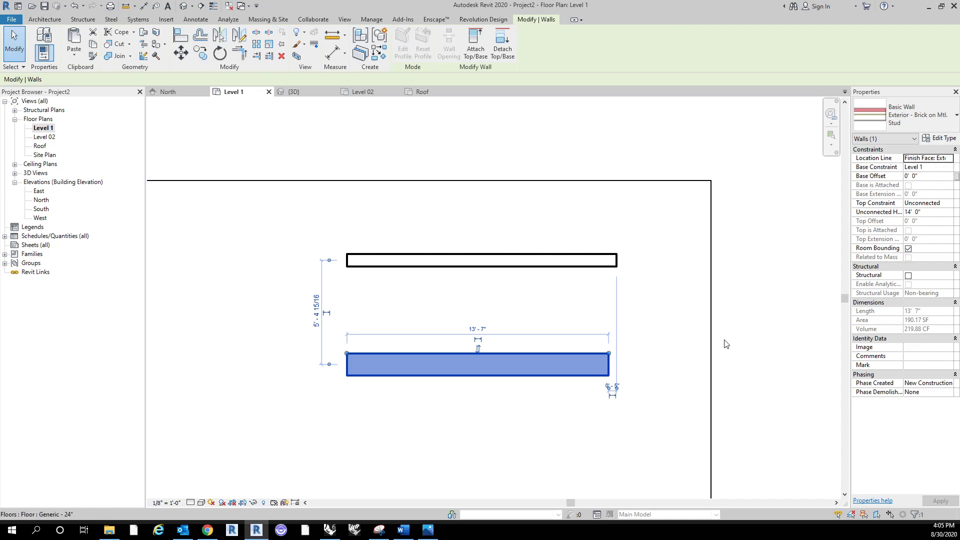
pyautogui.click(726, 344)
pyautogui.click(503, 378)
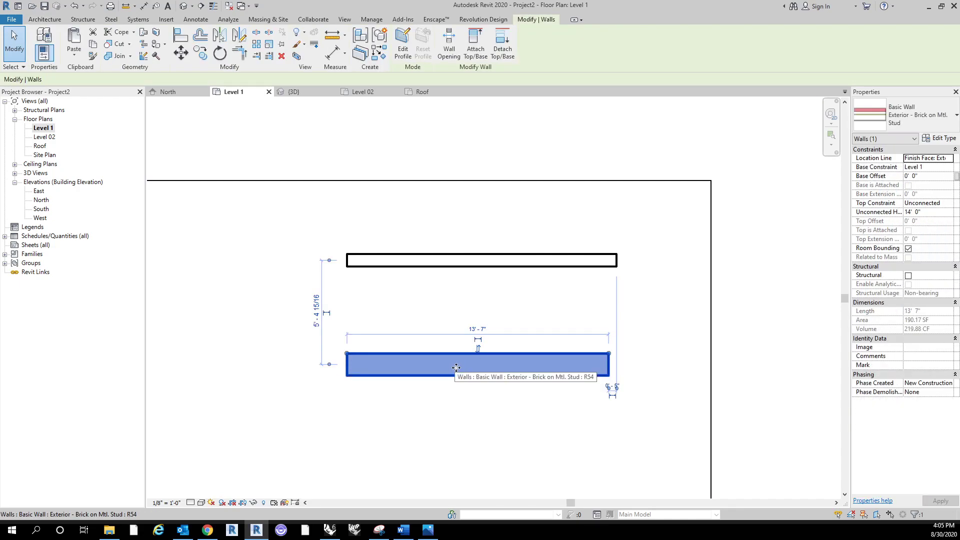
# Try the Fine detail level in the Level 1 plan and undo the change.
pyautogui.click(190, 502)
pyautogui.click(200, 492)
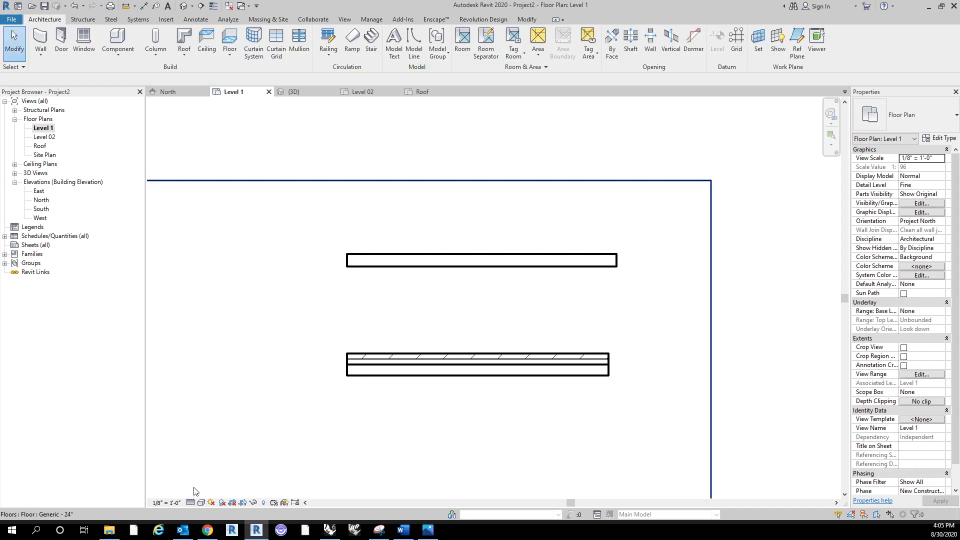
pyautogui.hotkey('ctrl', 'z')
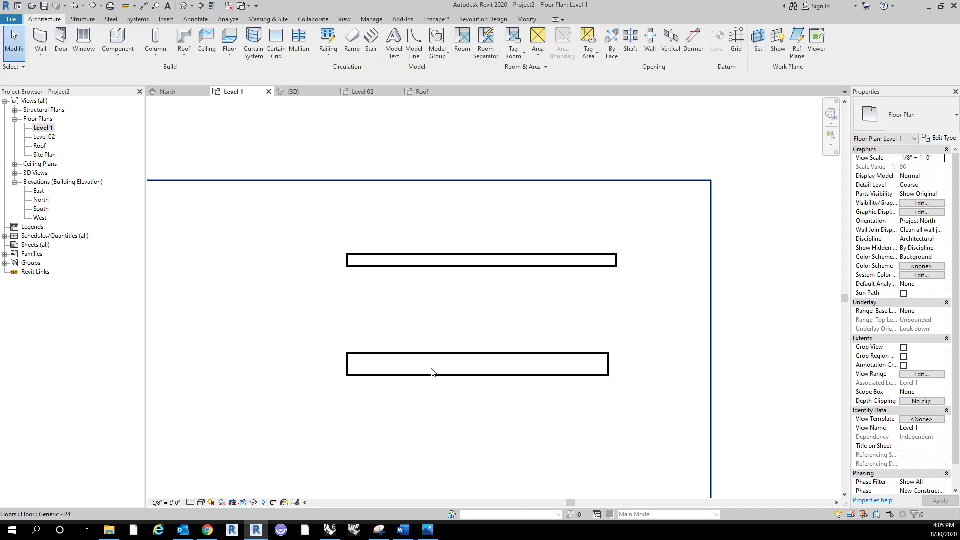
# Set the Level 1 floor plan's detail level to Fine, leaving the brick wall deselected.
pyautogui.click(433, 369)
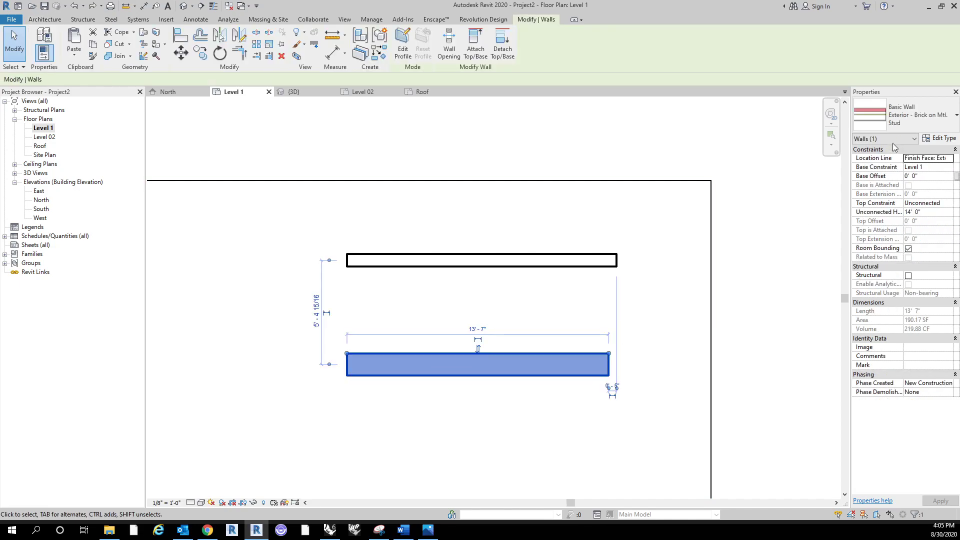
pyautogui.click(922, 126)
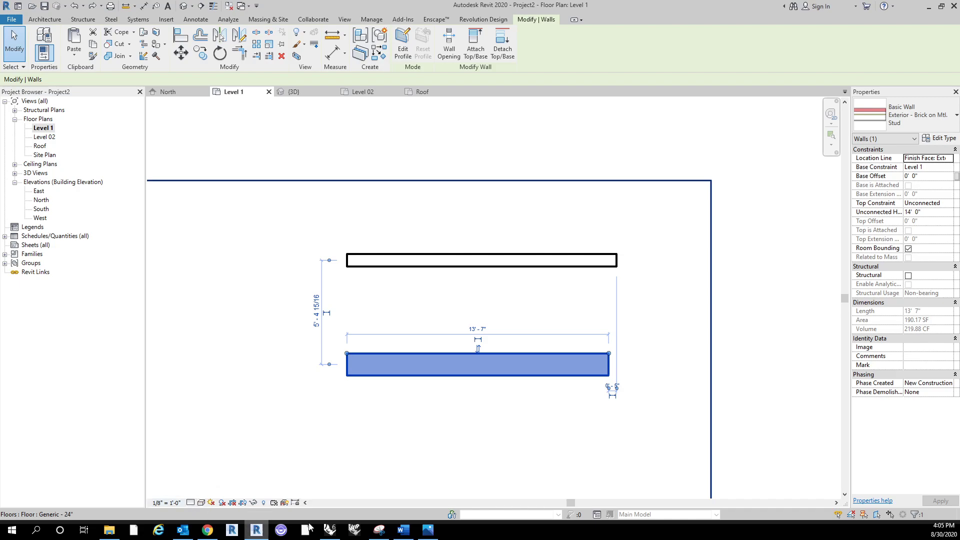
pyautogui.click(191, 503)
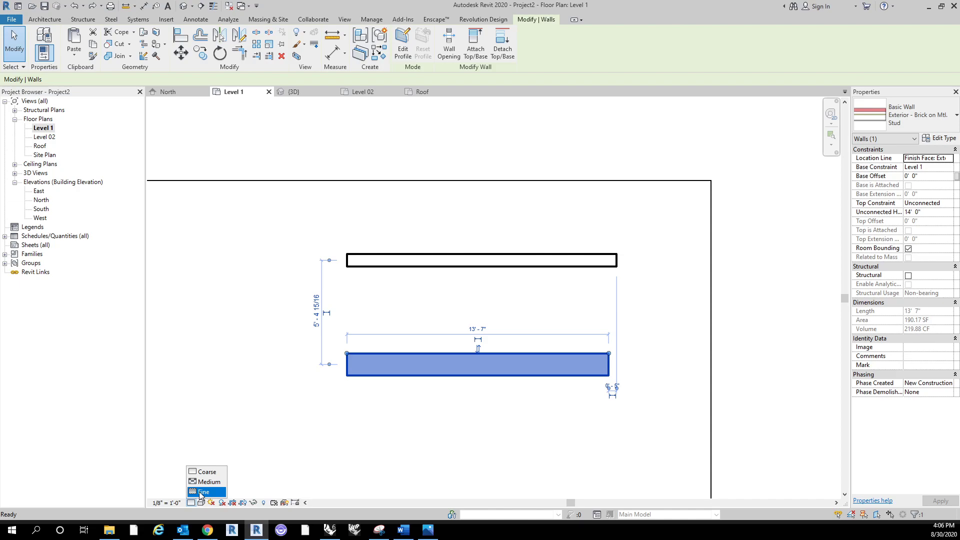
pyautogui.click(202, 491)
pyautogui.press('Escape')
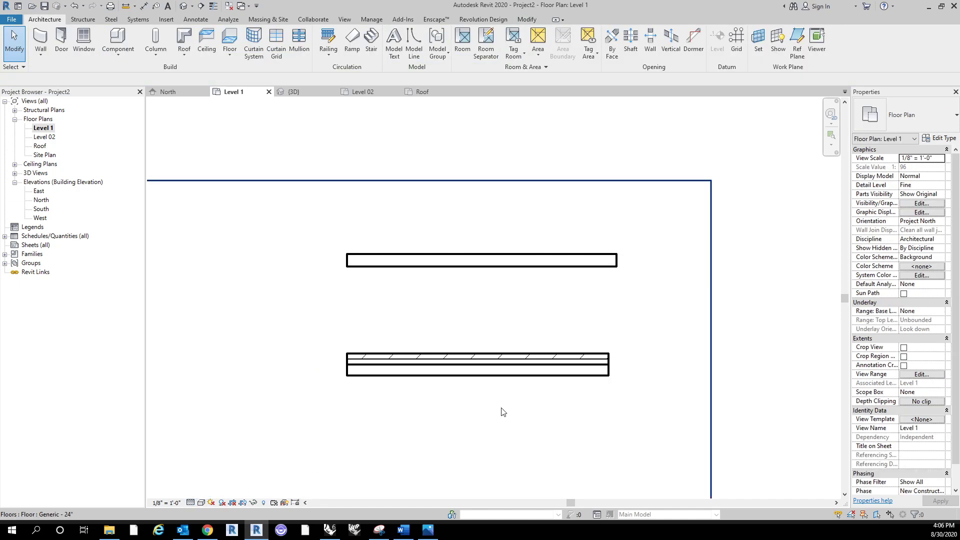
# Turn on the Thin Lines display and inspect the brick wall's layers in plan.
pyautogui.scroll(3, 534, 393)
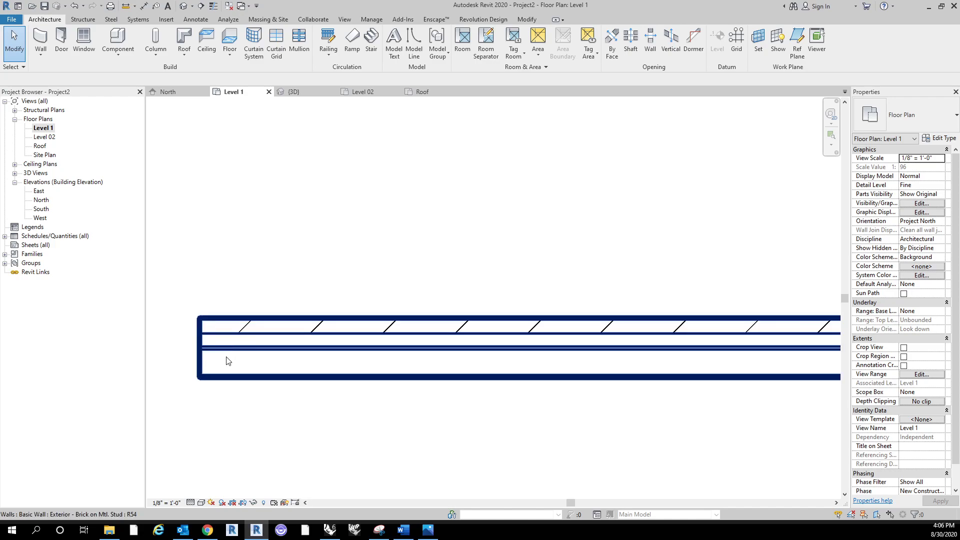
pyautogui.scroll(2, 280, 360)
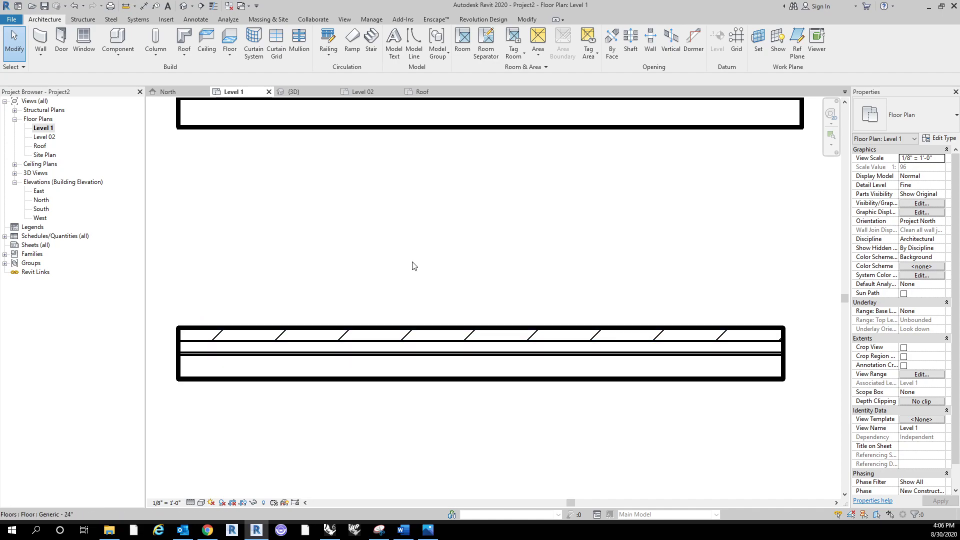
pyautogui.scroll(-1, 412, 266)
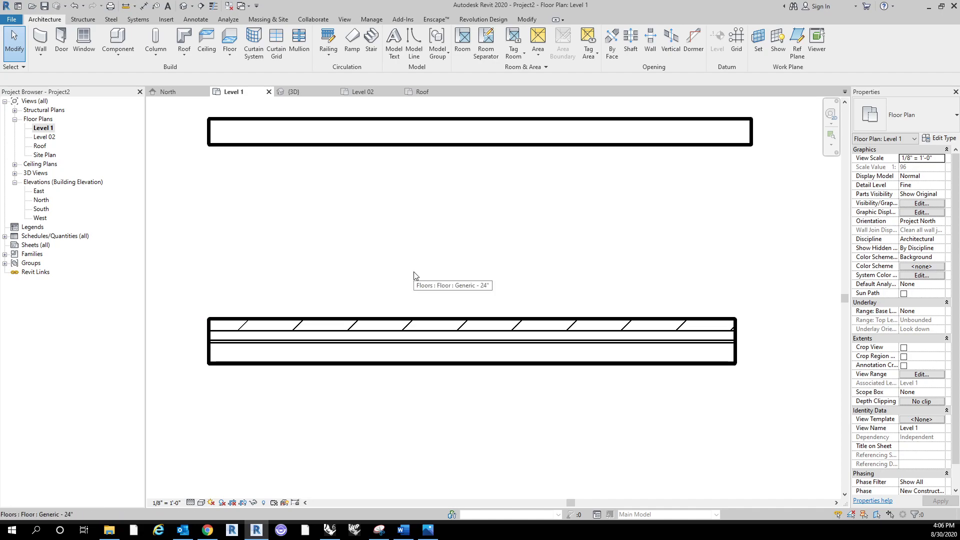
pyautogui.click(214, 7)
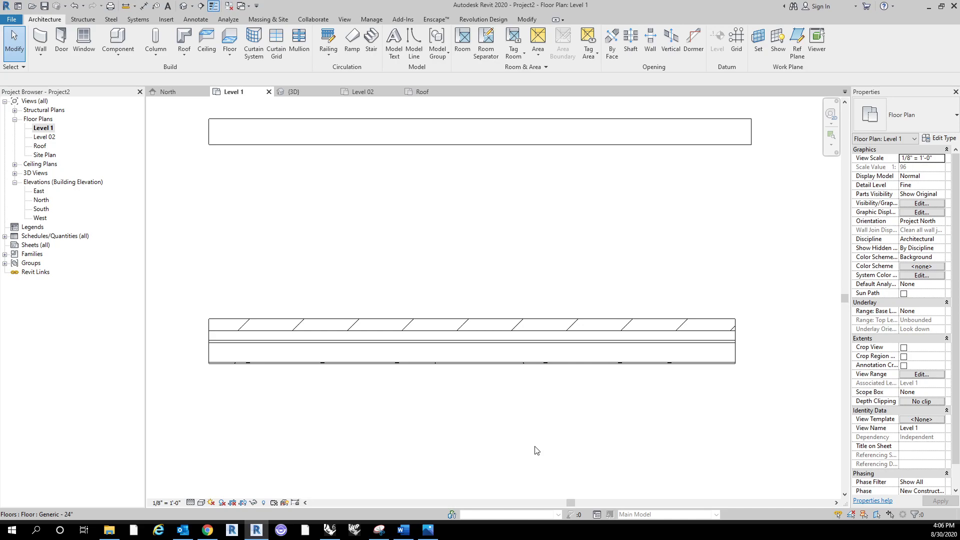
pyautogui.scroll(3, 450, 395)
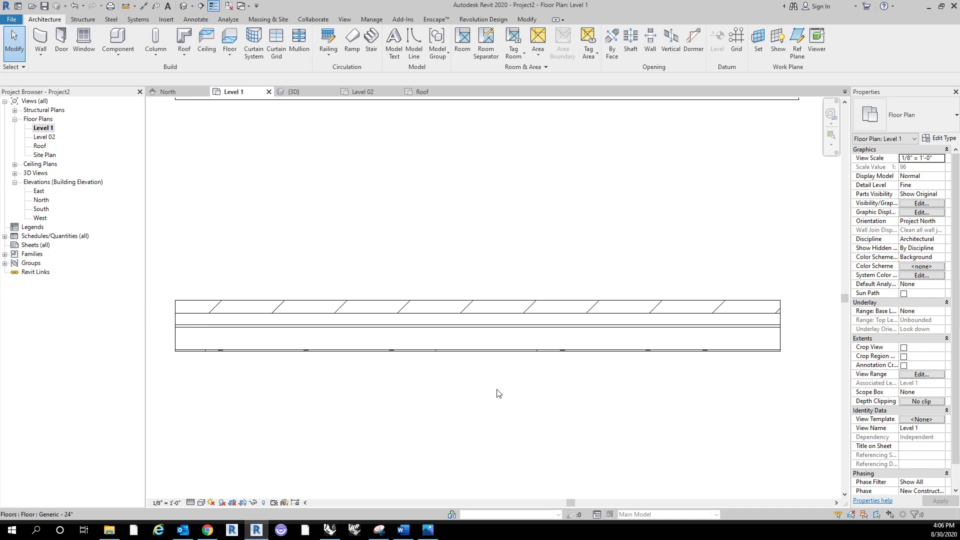
pyautogui.scroll(-3, 553, 385)
pyautogui.scroll(2, 566, 337)
# Delete the brick wall and the Generic - 8" wall above it from inside the slab.
pyautogui.click(559, 361)
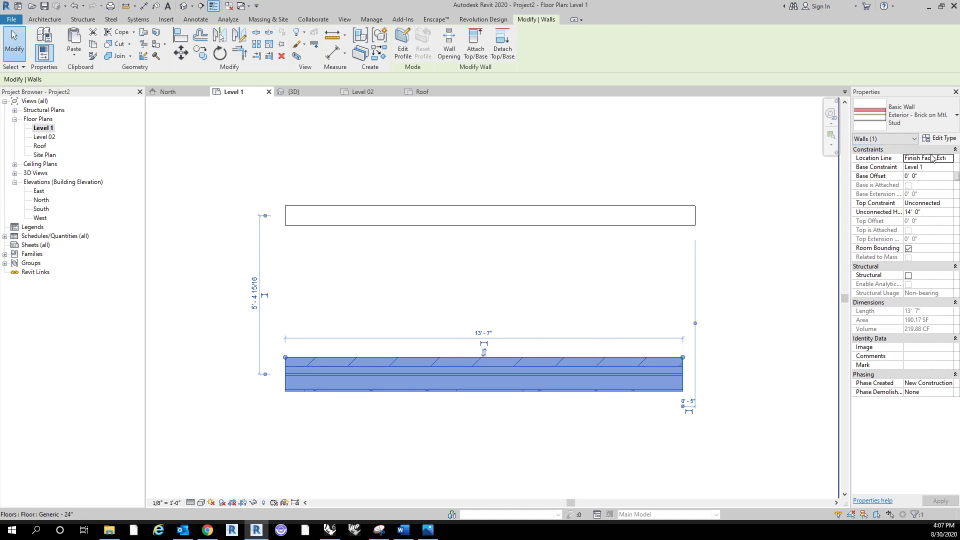
pyautogui.click(948, 158)
pyautogui.click(949, 159)
pyautogui.click(934, 190)
pyautogui.press('Delete')
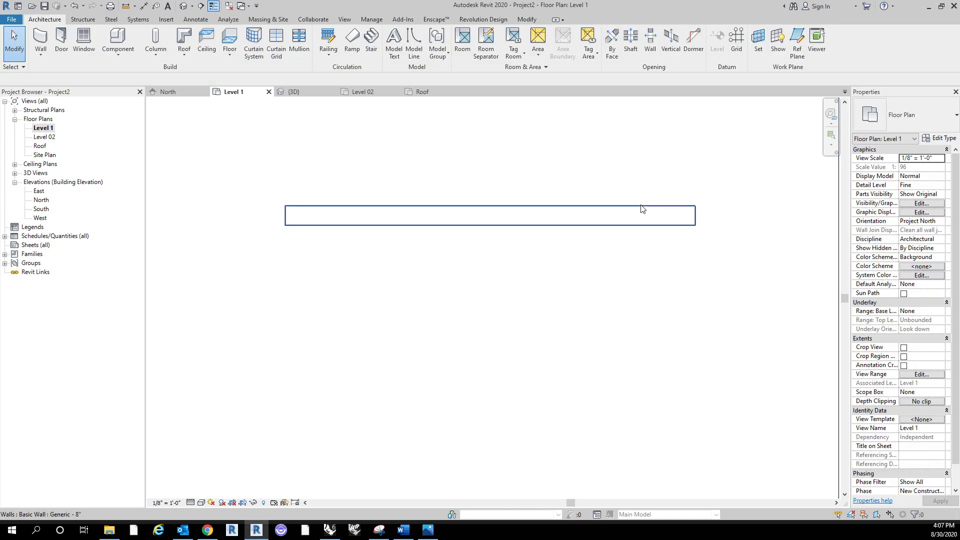
pyautogui.moveTo(632, 217); pyautogui.dragTo(574, 299, button='middle')
pyautogui.scroll(-5, 581, 294)
pyautogui.click(582, 294)
pyautogui.press('Delete')
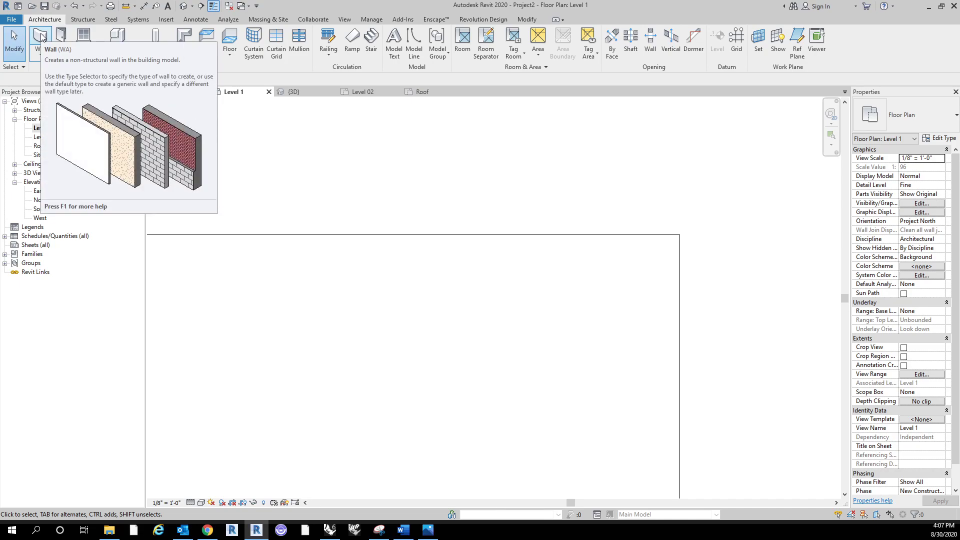
# Draw a closed rectangle of Generic - 8" walls inside the slab, about 70' 10" by 13' 10" between centerlines, with Finish Face: Interior as location line.
pyautogui.click(41, 37)
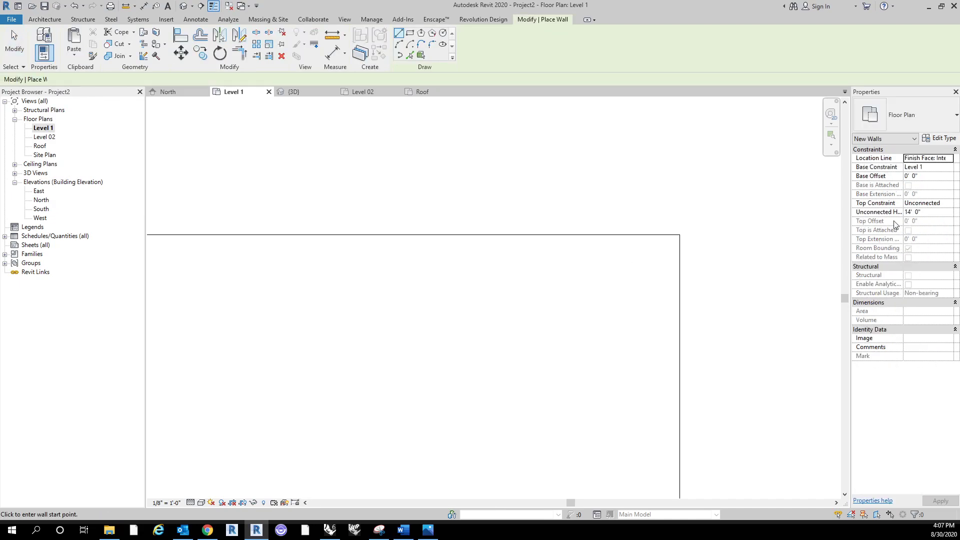
pyautogui.scroll(-4, 608, 170)
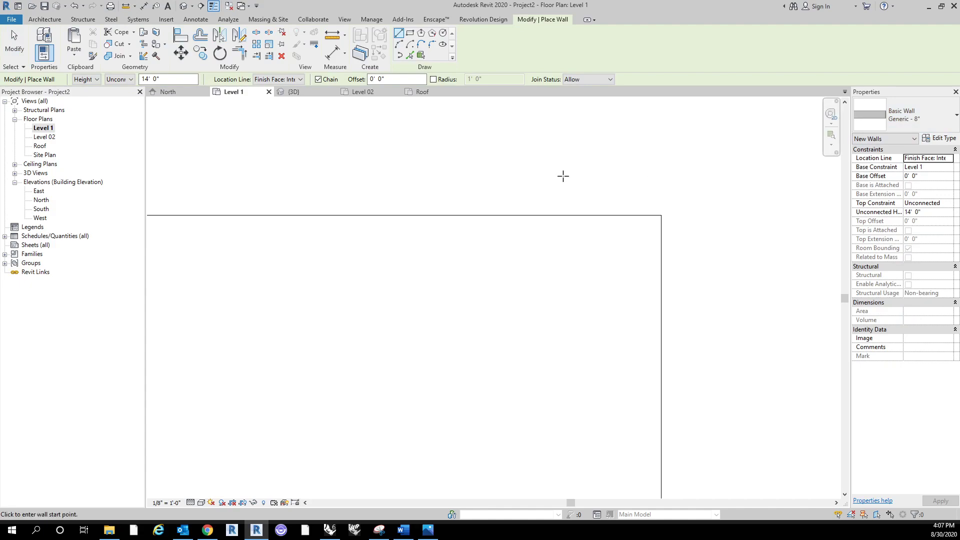
pyautogui.scroll(2, 567, 209)
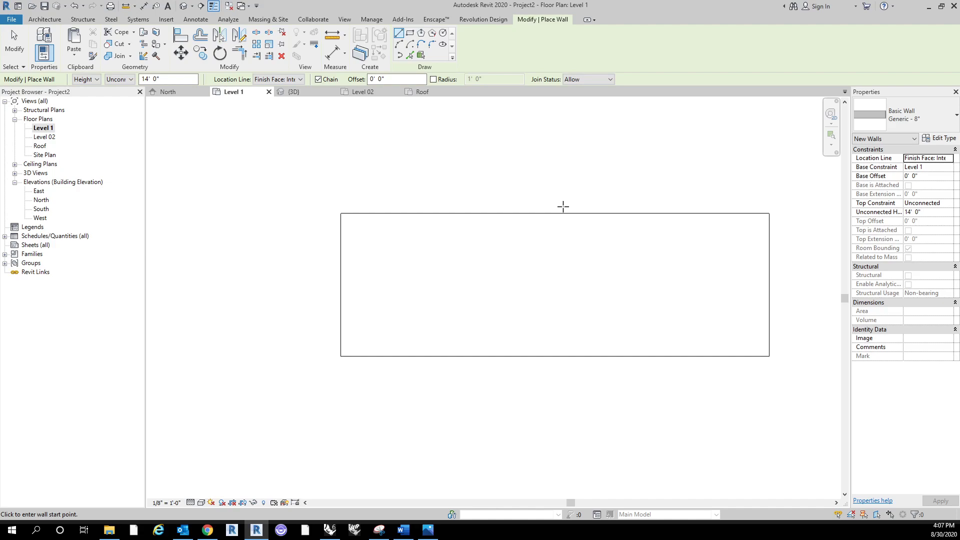
pyautogui.moveTo(745, 296); pyautogui.dragTo(652, 288, button='middle')
pyautogui.click(639, 310)
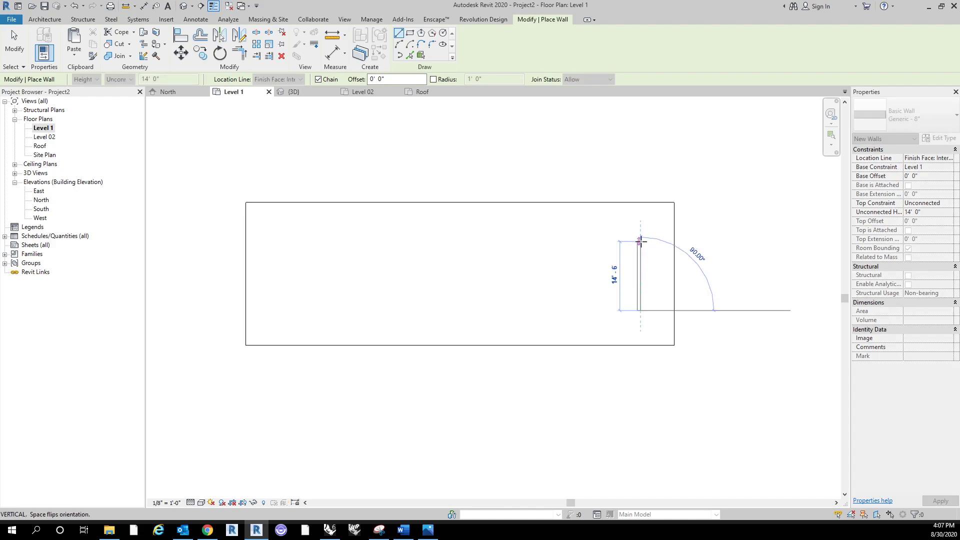
pyautogui.click(640, 242)
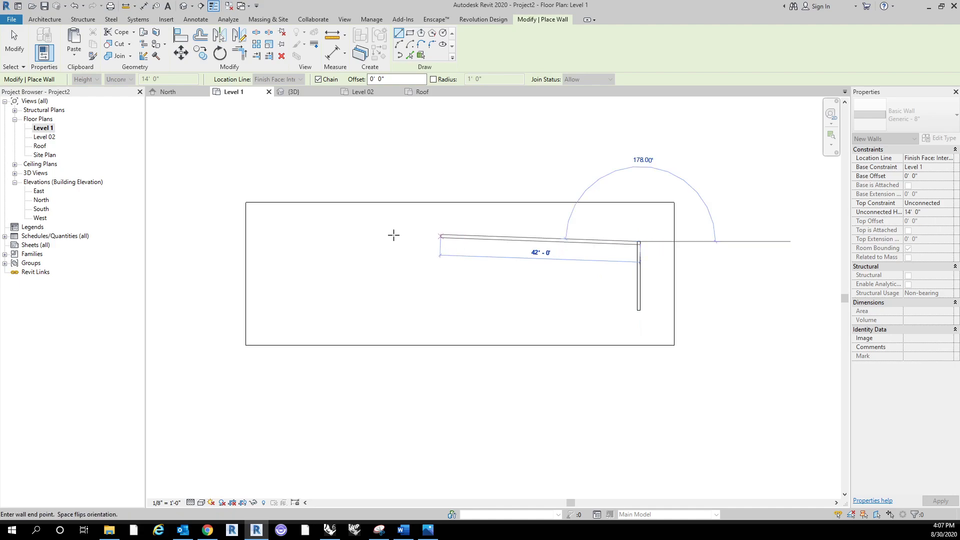
pyautogui.click(300, 242)
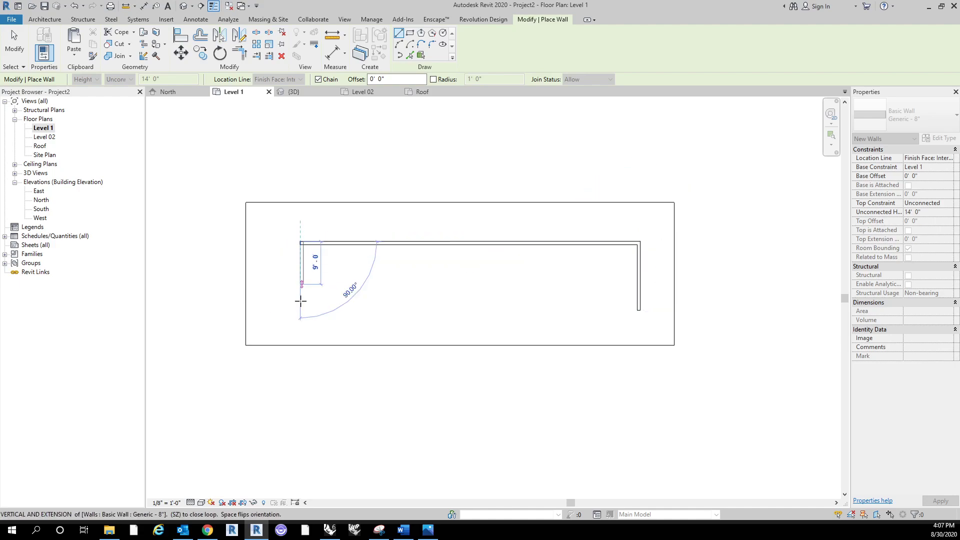
pyautogui.click(300, 310)
pyautogui.click(637, 311)
pyautogui.press('Escape')
pyautogui.press('Escape')
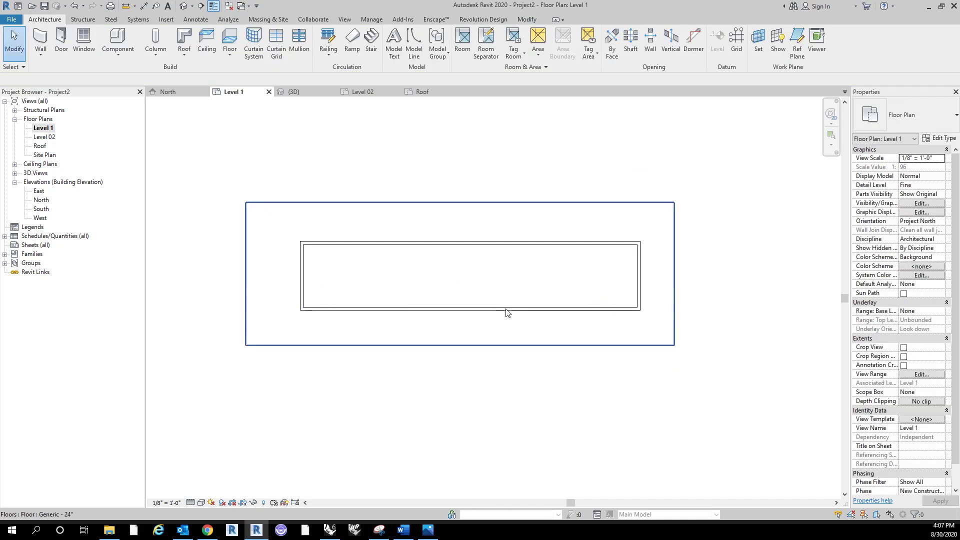
# Move the rectangle's upper long wall so it is 15' from the lower long wall.
pyautogui.click(303, 261)
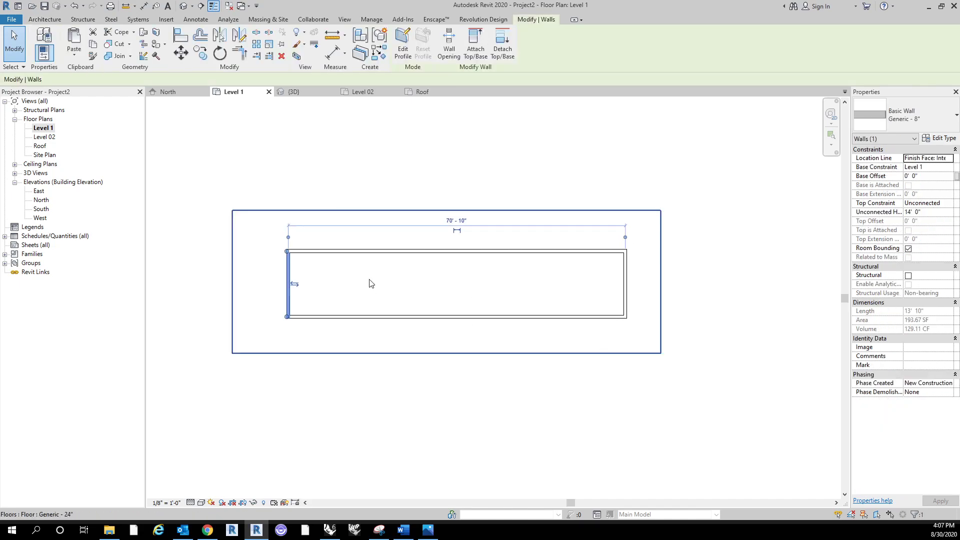
pyautogui.click(414, 252)
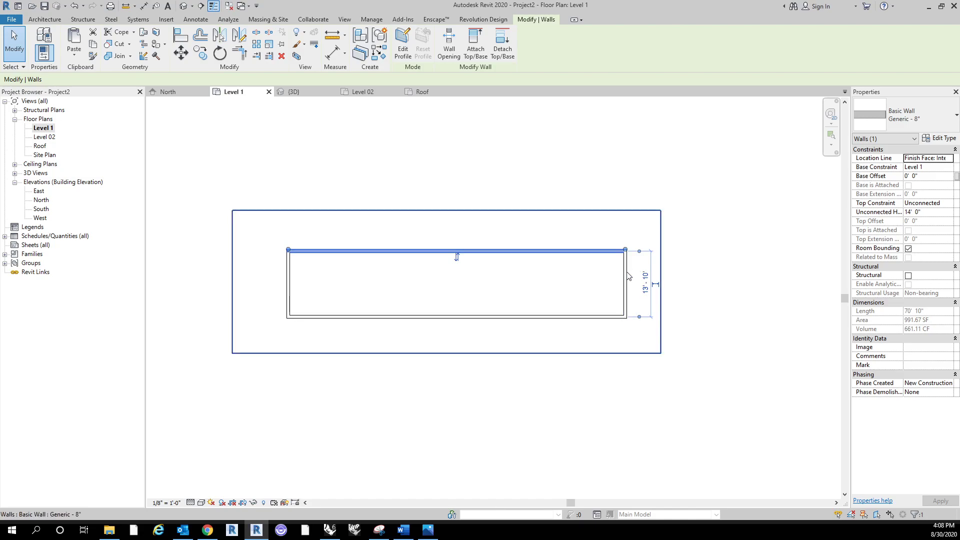
pyautogui.click(644, 283)
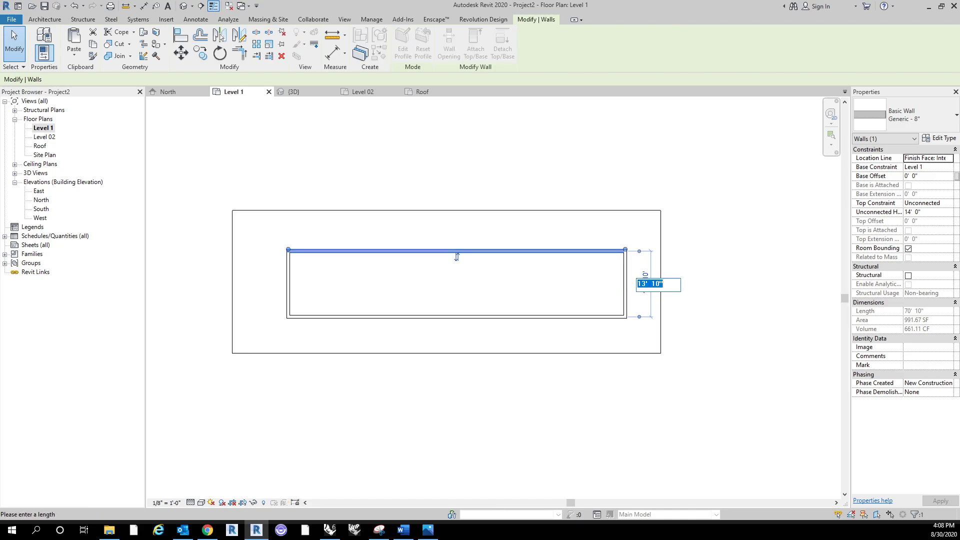
pyautogui.write('15')
pyautogui.press('Return')
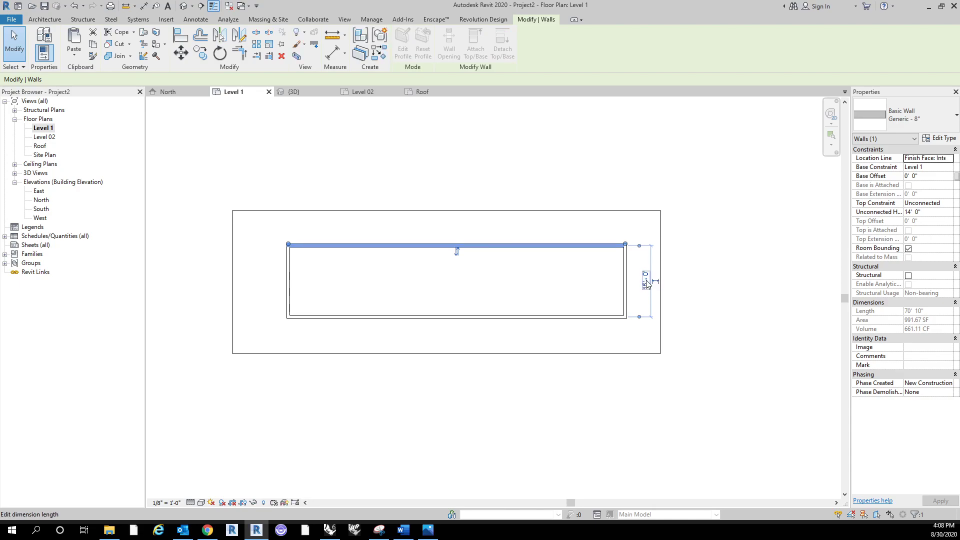
pyautogui.click(568, 111)
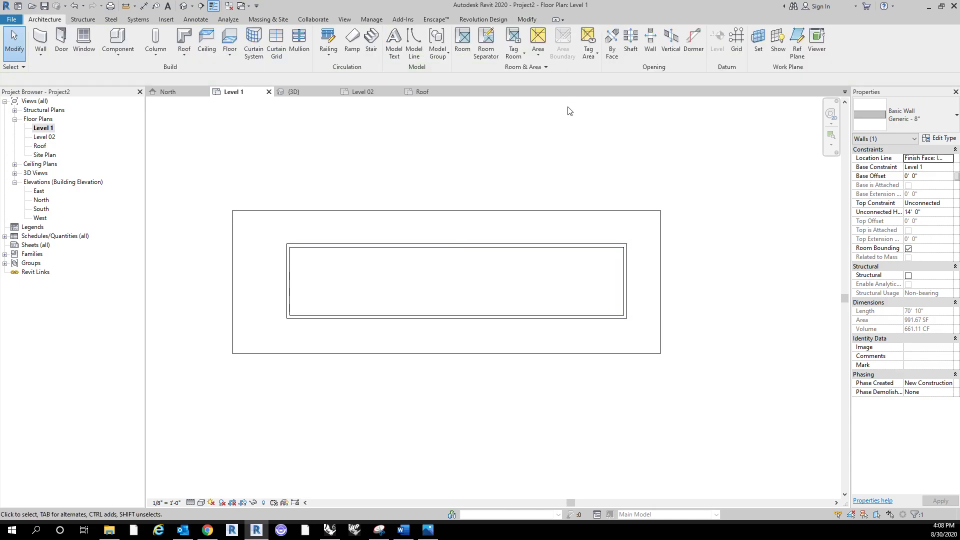
# Place an aligned dimension between the centerlines of the upper and lower long walls, near the rectangle's right end.
pyautogui.click(144, 5)
pyautogui.scroll(2, 550, 269)
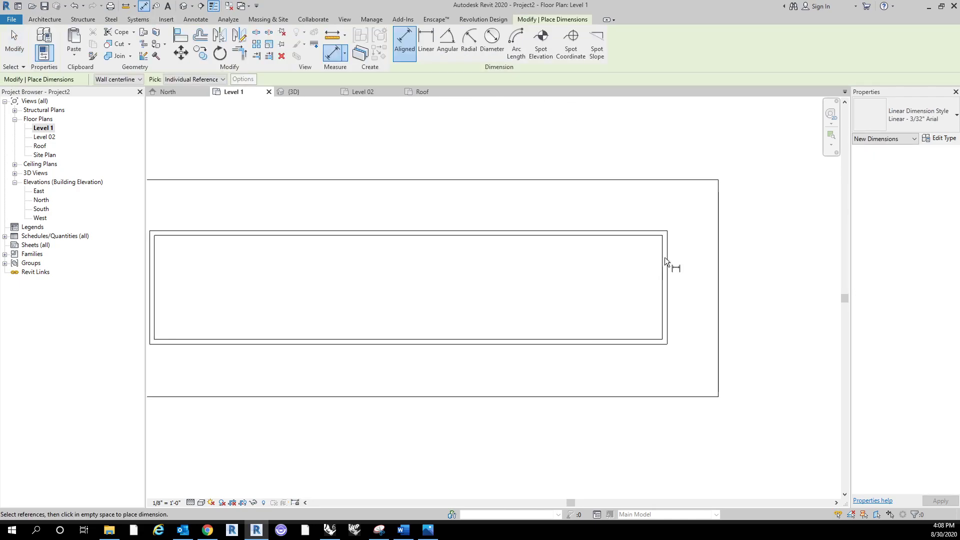
pyautogui.click(631, 231)
pyautogui.click(619, 342)
pyautogui.click(617, 305)
pyautogui.scroll(2, 633, 328)
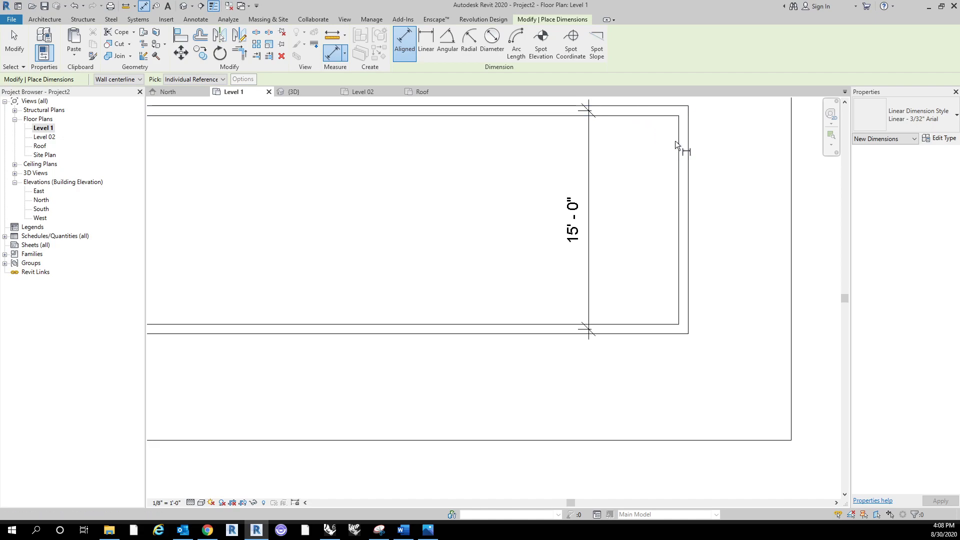
pyautogui.scroll(-2, 620, 259)
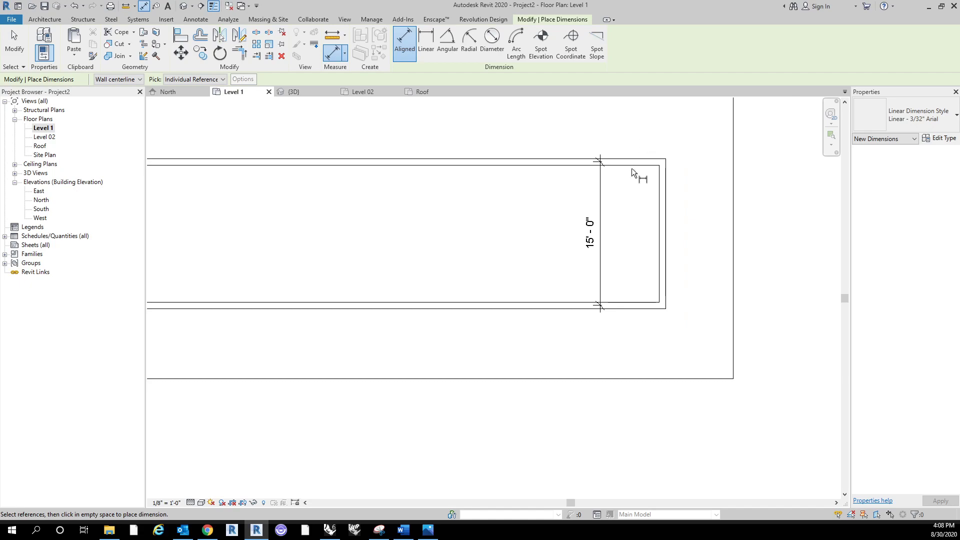
# Delete the aligned dimension between the upper and lower long walls near the rectangle's right end.
pyautogui.scroll(-2, 600, 254)
pyautogui.press('Escape')
pyautogui.moveTo(600, 257); pyautogui.dragTo(659, 258)
pyautogui.press('Delete')
pyautogui.scroll(-3, 651, 383)
pyautogui.moveTo(714, 399); pyautogui.dragTo(545, 205)
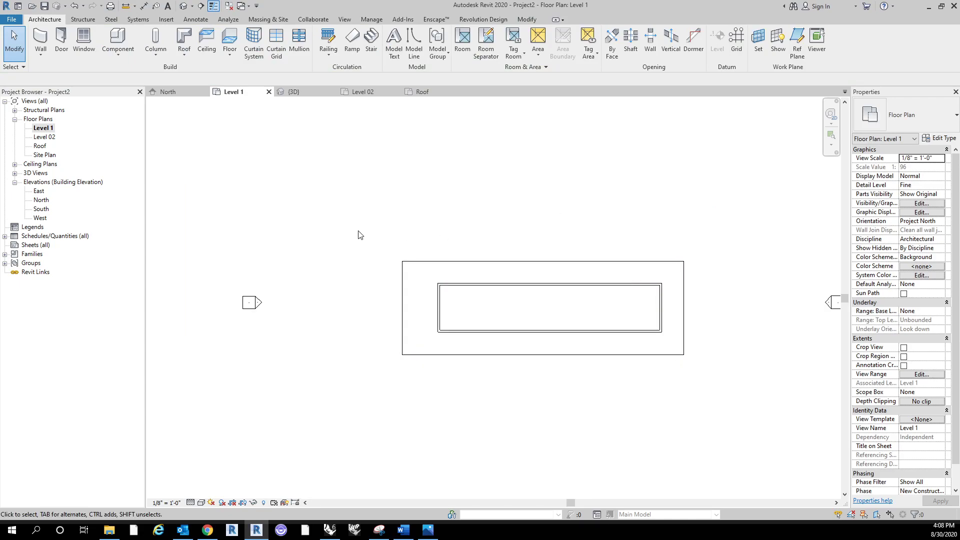
# Try enclosing and crossing selections around the wall rectangle and slab, clearing each selection.
pyautogui.moveTo(430, 231); pyautogui.dragTo(673, 381)
pyautogui.scroll(2, 570, 360)
pyautogui.moveTo(335, 171); pyautogui.dragTo(729, 383)
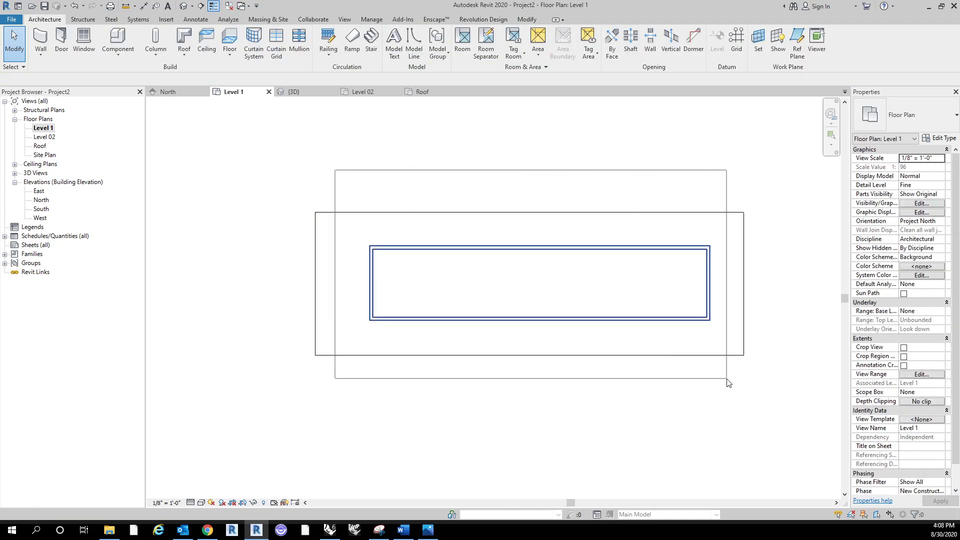
pyautogui.moveTo(728, 383)
pyautogui.mouseDown()
pyautogui.moveTo(756, 388)
pyautogui.moveTo(734, 383)
pyautogui.moveTo(730, 392)
pyautogui.mouseUp()
pyautogui.click(780, 215)
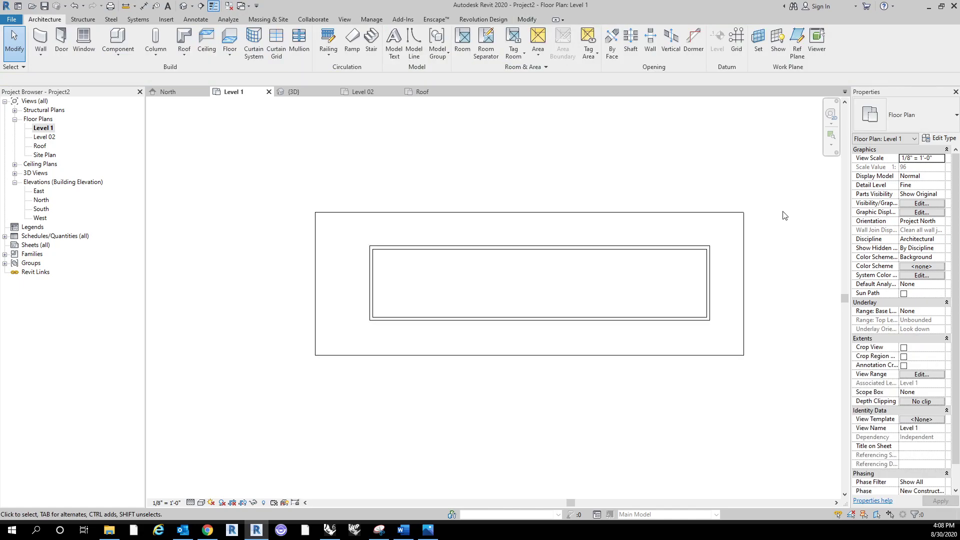
pyautogui.moveTo(784, 171); pyautogui.dragTo(315, 375)
pyautogui.click(504, 178)
pyautogui.moveTo(622, 202); pyautogui.dragTo(585, 195, button='middle')
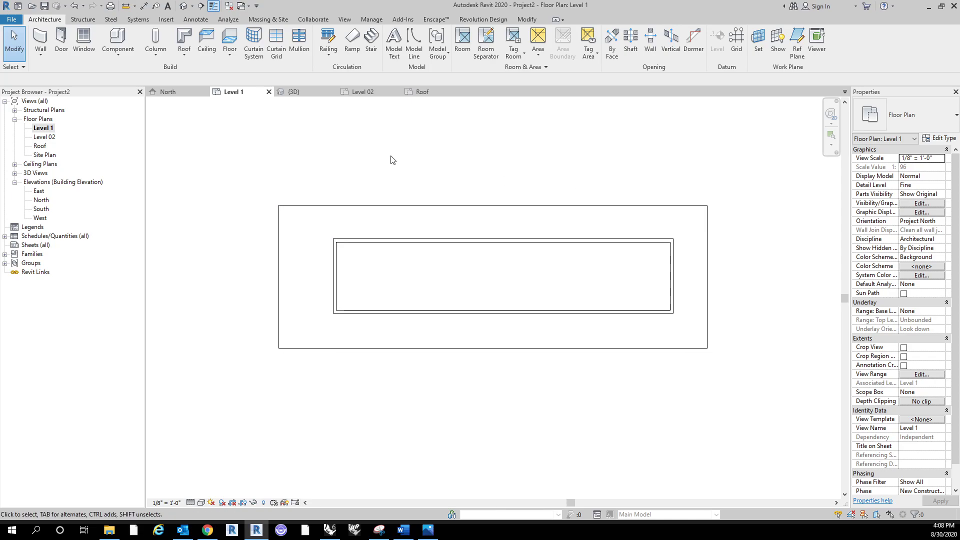
# Select the four walls together and shift them left, nudging them until the rectangle sits roughly centered on the slab.
pyautogui.moveTo(304, 158); pyautogui.dragTo(679, 357)
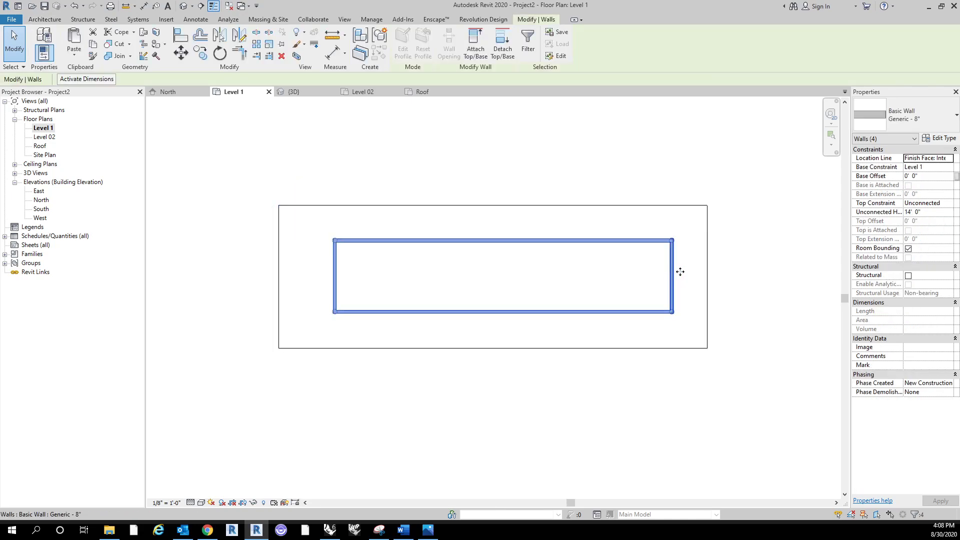
pyautogui.moveTo(672, 269); pyautogui.dragTo(659, 269)
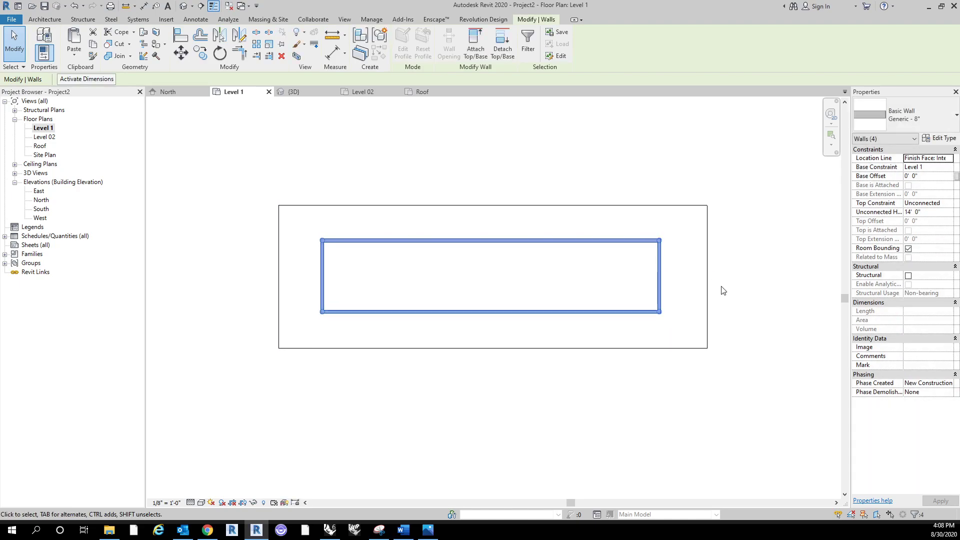
pyautogui.press('Down')
pyautogui.press('Right')
pyautogui.press('Up')
pyautogui.press('Left')
pyautogui.press('Down')
pyautogui.press('Right')
pyautogui.press('Up')
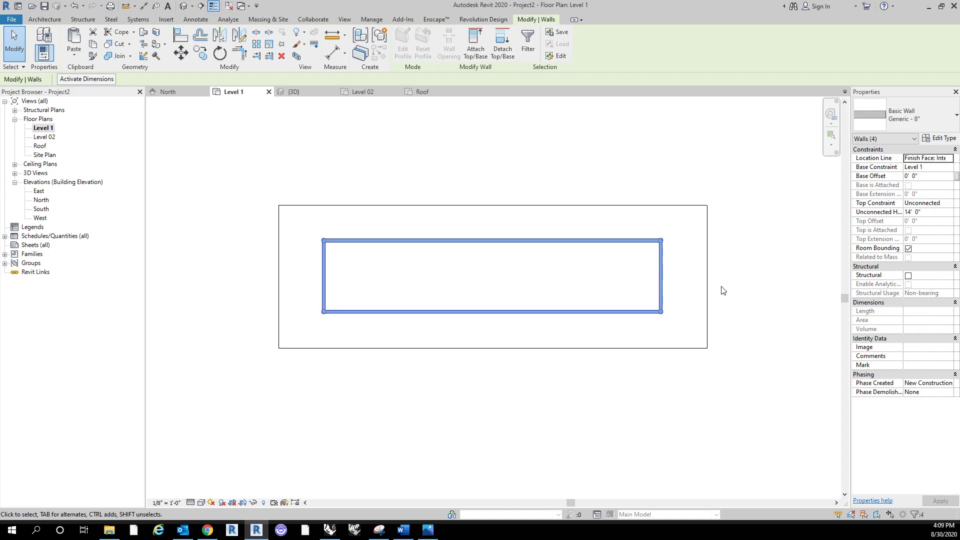
pyautogui.press('Down')
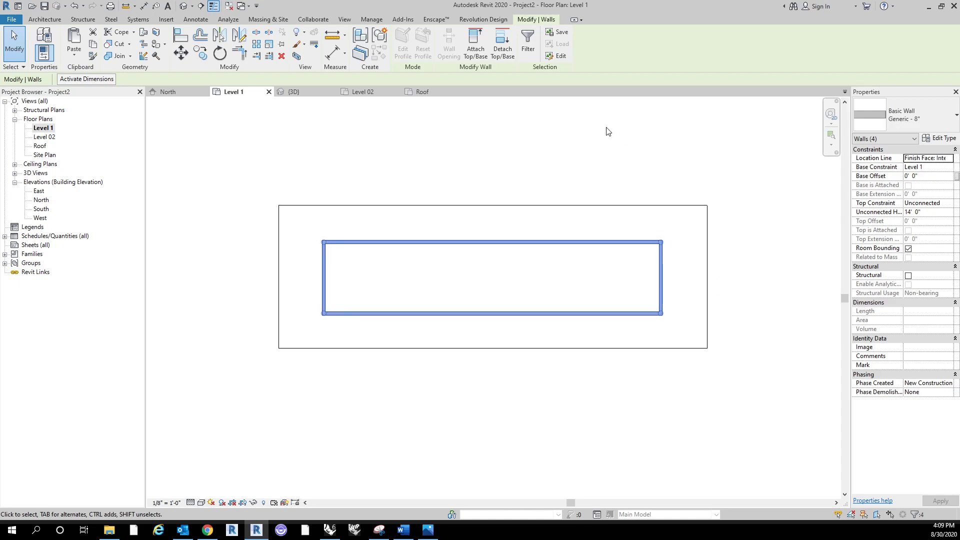
pyautogui.moveTo(583, 178); pyautogui.dragTo(560, 200, button='middle')
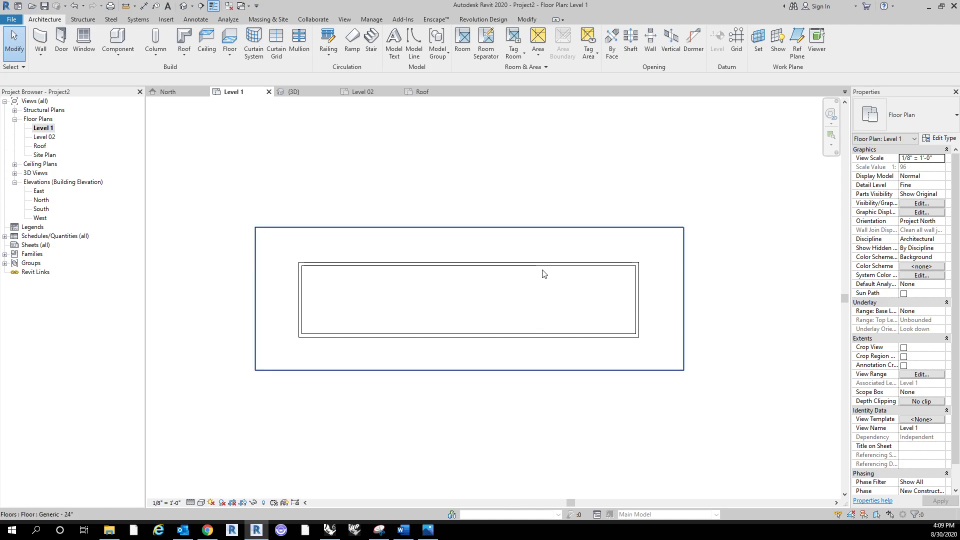
# Examine in the 3D view, obliquely and from the right side, how the end wall meets the slab above.
pyautogui.click(184, 7)
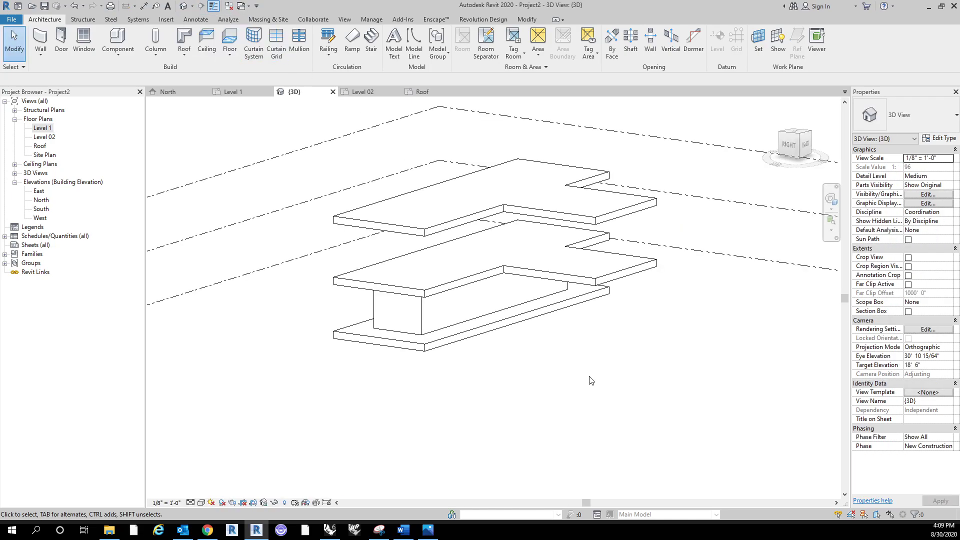
pyautogui.keyDown('shift'); pyautogui.moveTo(606, 392); pyautogui.dragTo(396, 297, button='middle'); pyautogui.keyUp('shift')
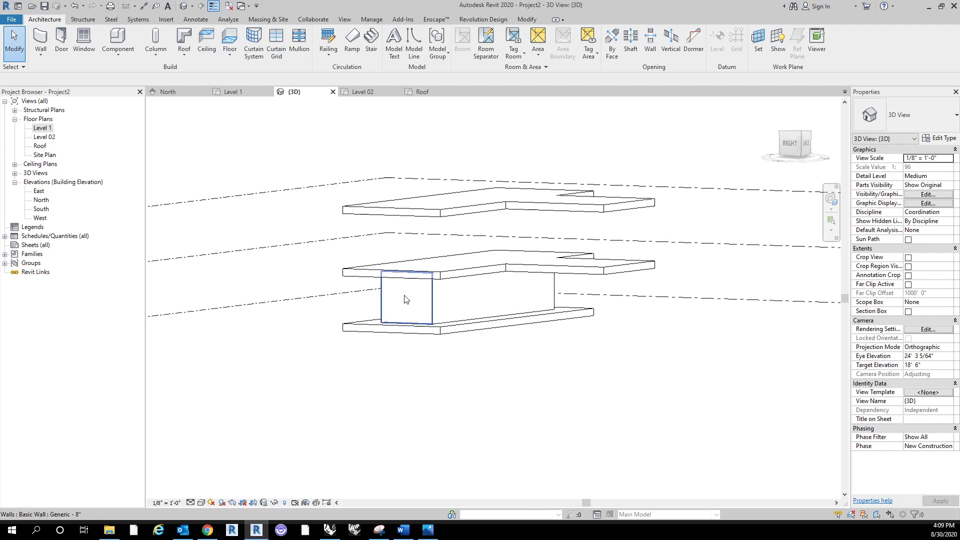
pyautogui.scroll(3, 394, 300)
pyautogui.click(391, 305)
pyautogui.keyDown('shift'); pyautogui.moveTo(560, 422); pyautogui.dragTo(582, 400, button='middle'); pyautogui.keyUp('shift')
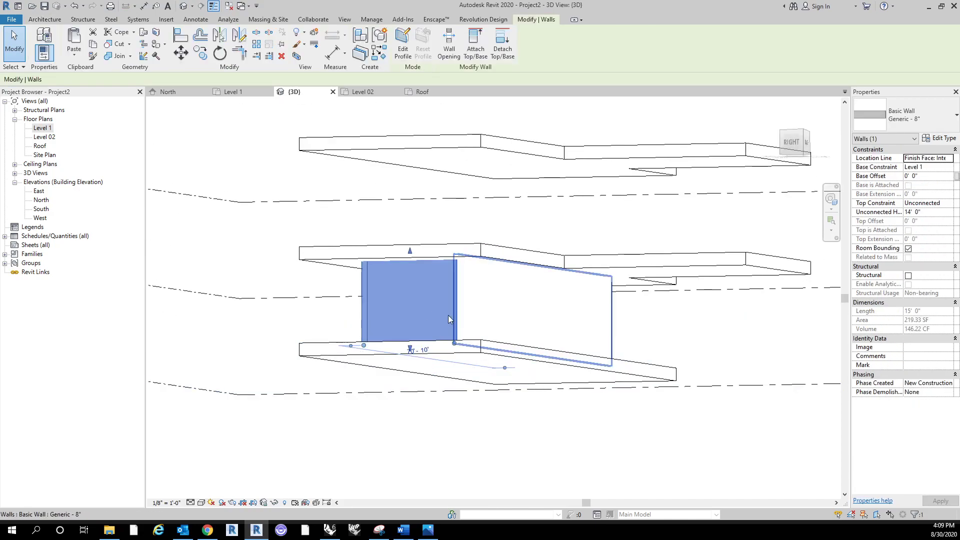
pyautogui.click(795, 143)
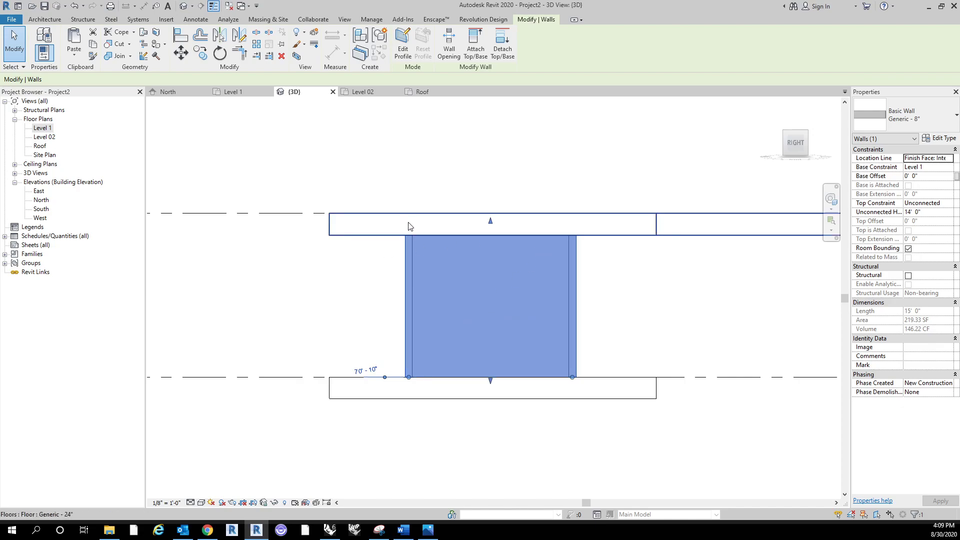
pyautogui.keyDown('shift'); pyautogui.moveTo(345, 217); pyautogui.dragTo(536, 266, button='middle'); pyautogui.keyUp('shift')
pyautogui.scroll(-2, 735, 265)
pyautogui.keyDown('shift'); pyautogui.moveTo(735, 265); pyautogui.dragTo(445, 299, button='middle'); pyautogui.keyUp('shift')
pyautogui.scroll(-2, 390, 298)
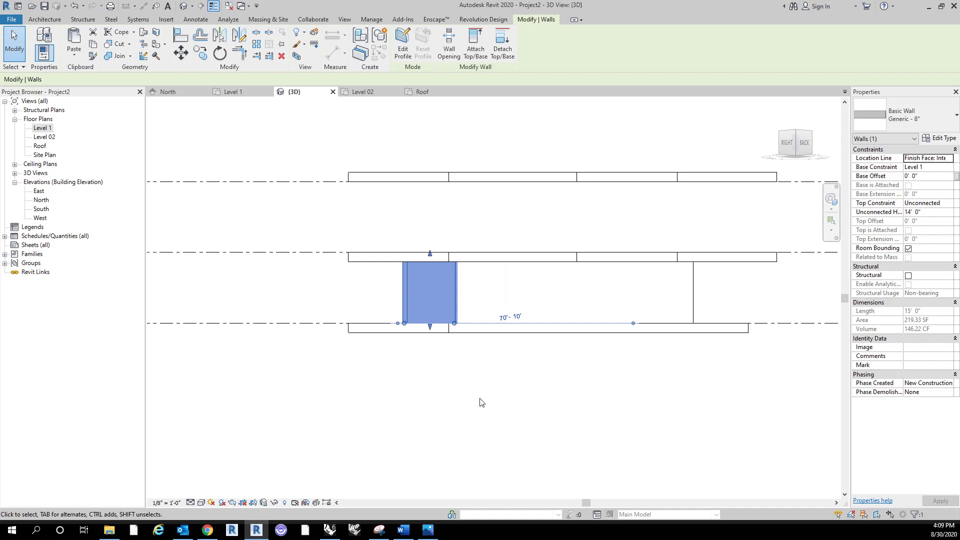
pyautogui.moveTo(483, 404); pyautogui.dragTo(420, 376, button='middle')
pyautogui.click(445, 416)
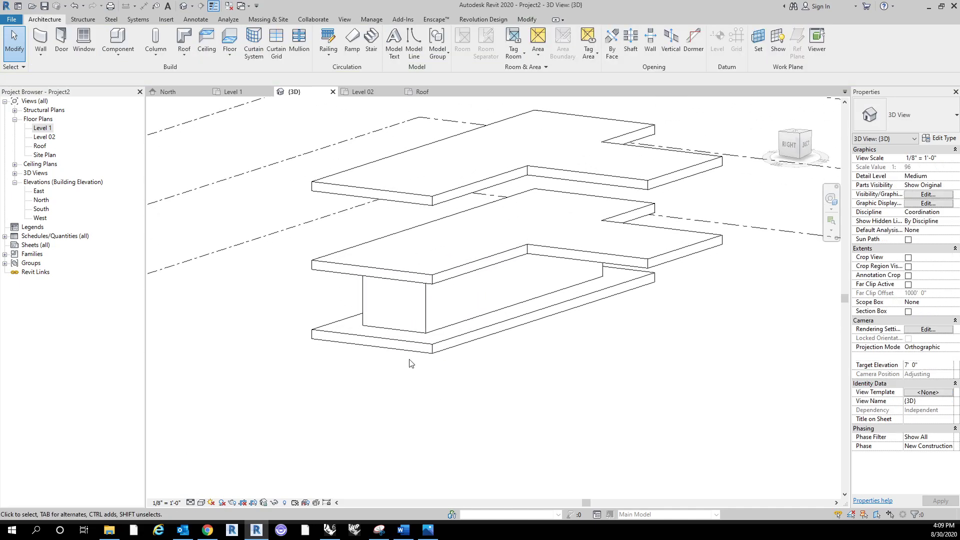
# Set the near end wall's top constraint to Up to level: Level 02.
pyautogui.press('Tab')
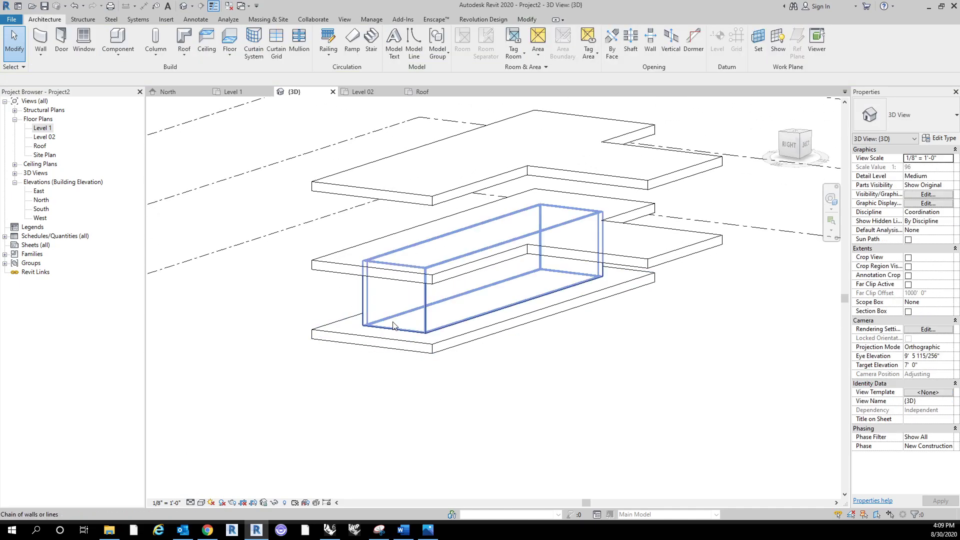
pyautogui.click(414, 316)
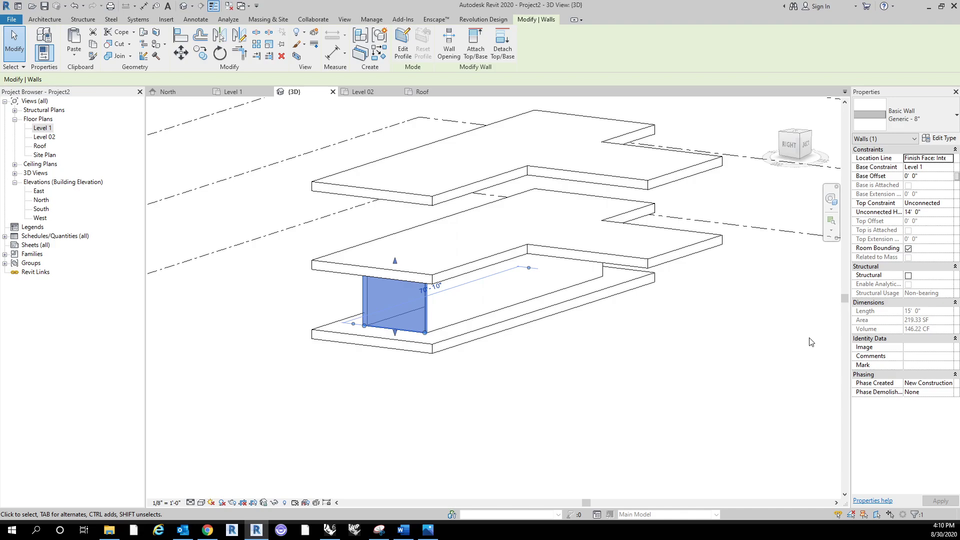
pyautogui.click(950, 205)
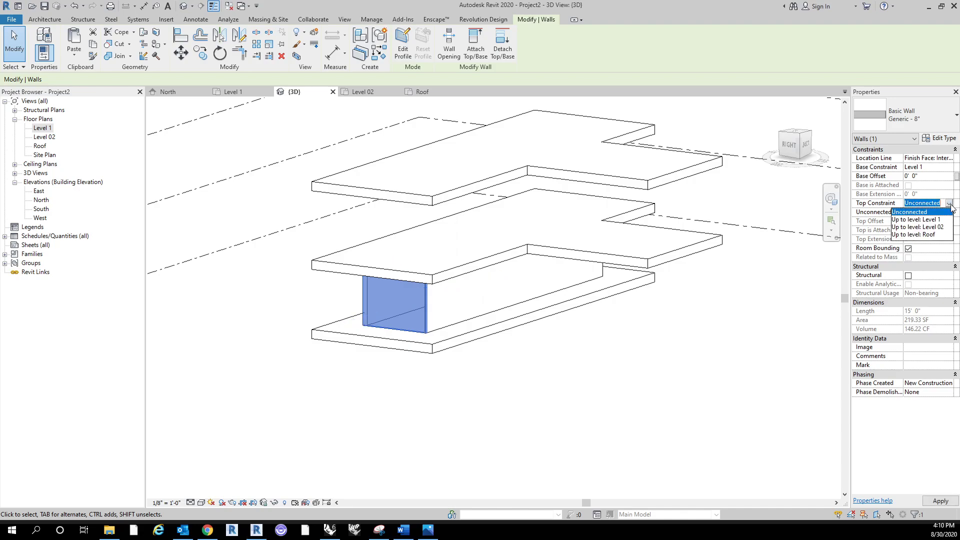
pyautogui.click(939, 227)
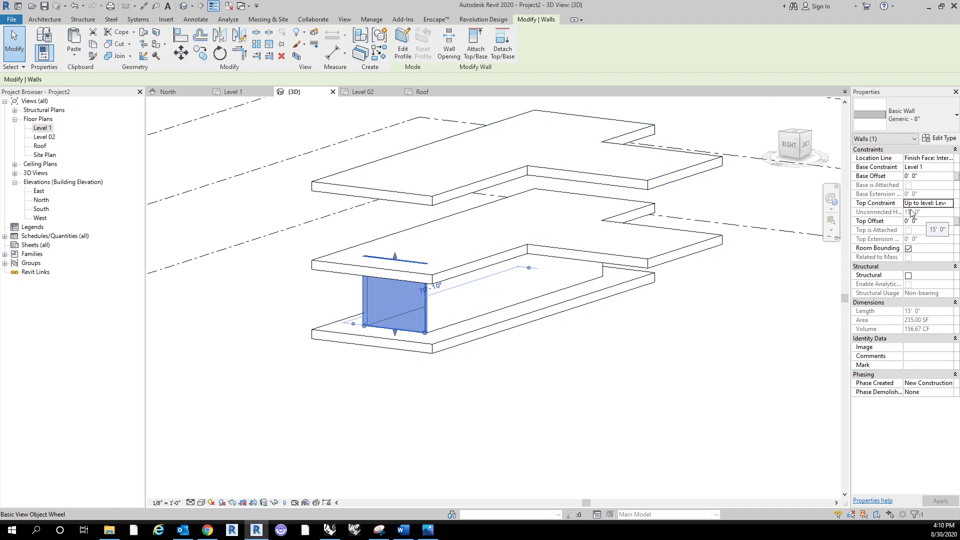
# In the right-side view, move the Level 02 line down 4' to an elevation of 11' 0".
pyautogui.click(790, 147)
pyautogui.click(628, 303)
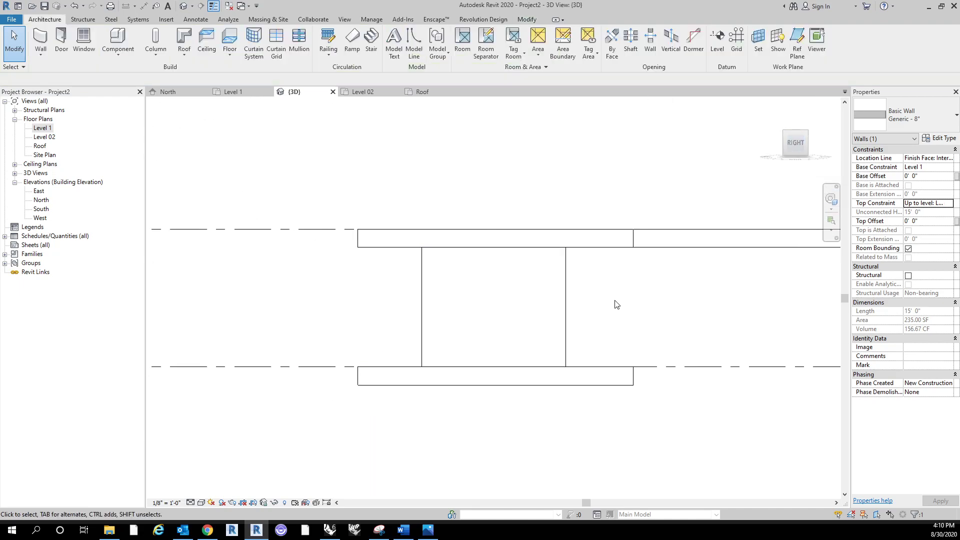
pyautogui.click(513, 278)
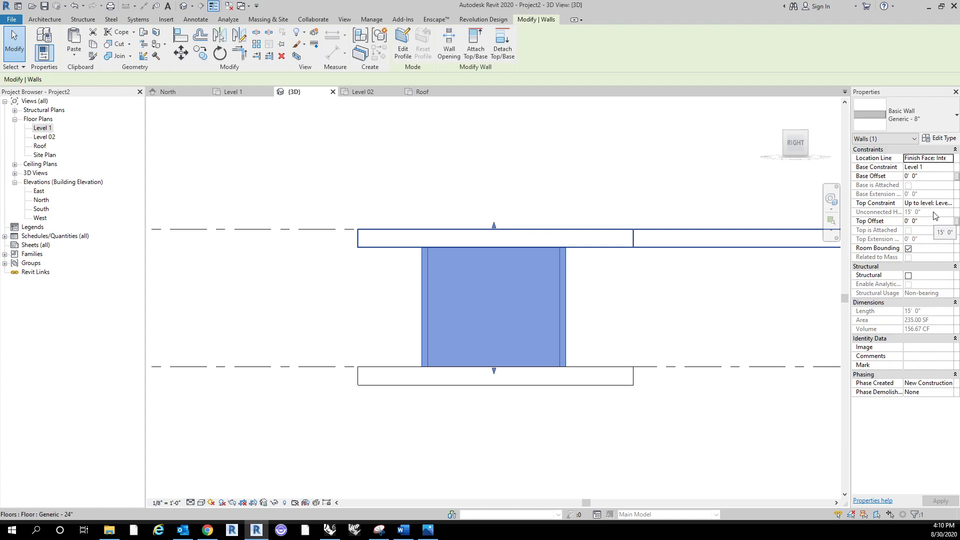
pyautogui.scroll(-4, 595, 279)
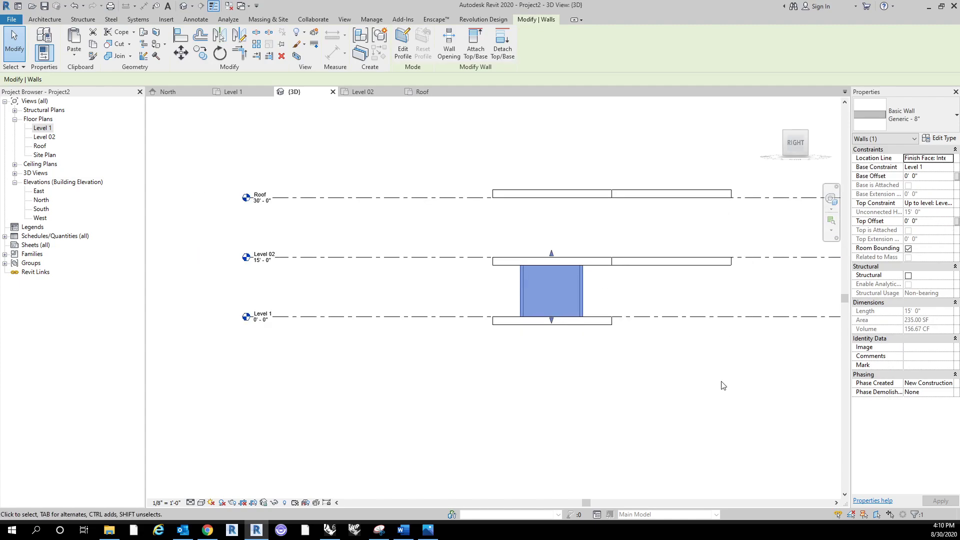
pyautogui.click(462, 307)
pyautogui.scroll(1, 461, 306)
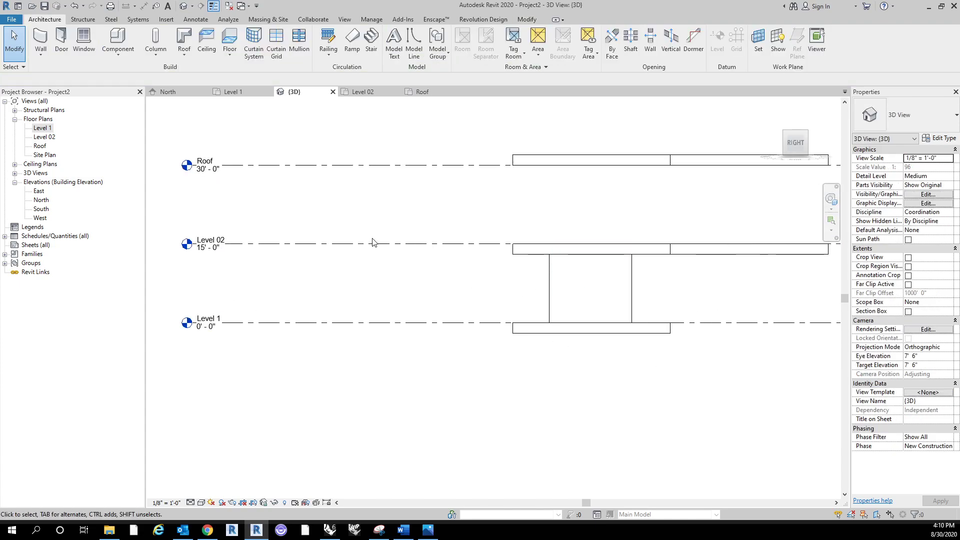
pyautogui.click(328, 244)
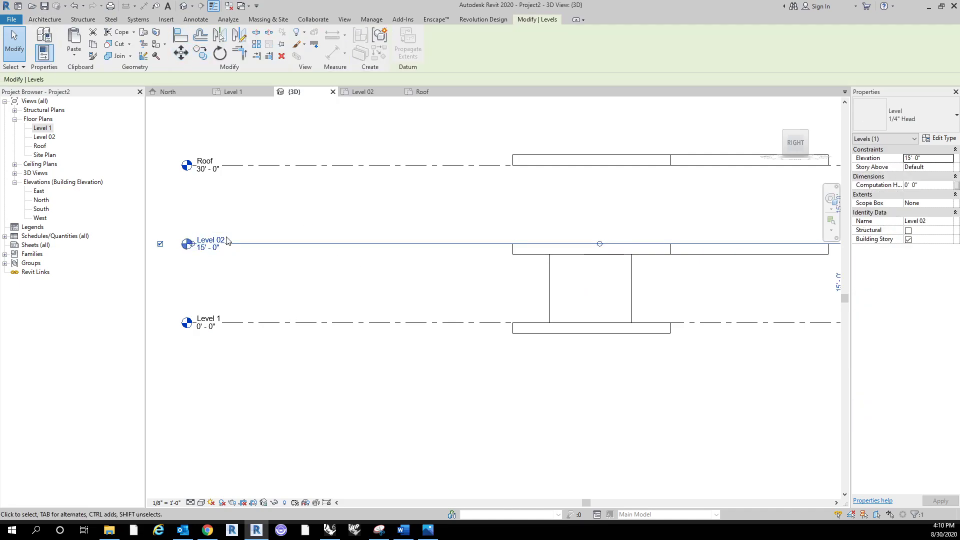
pyautogui.click(184, 56)
pyautogui.click(376, 194)
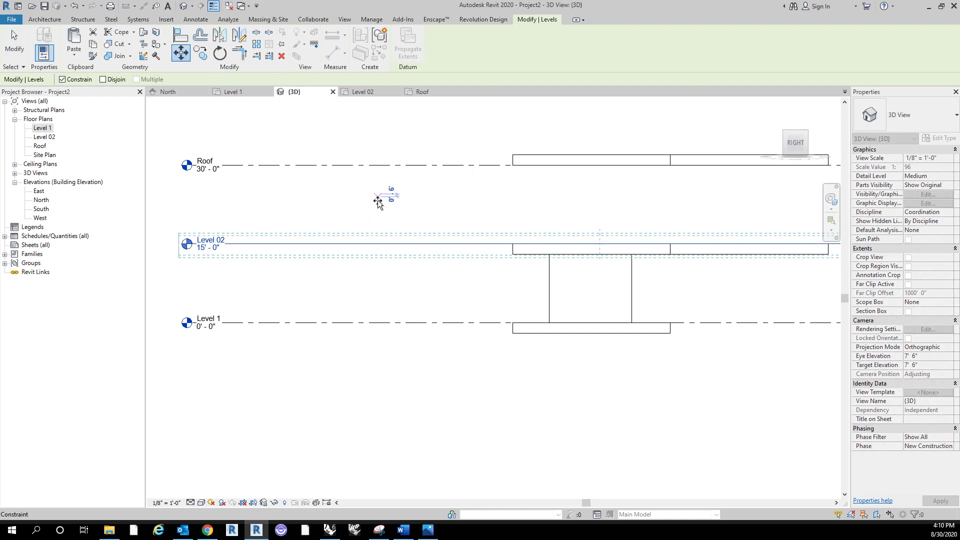
pyautogui.click(377, 214)
pyautogui.press('Escape')
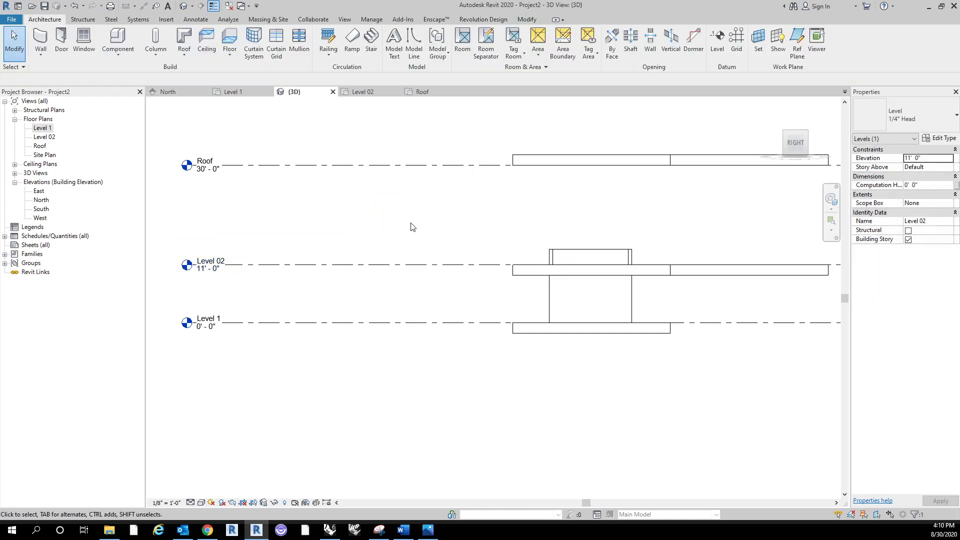
# Set the top constraint of the long wall on the near right side to Up to level: Level 02.
pyautogui.keyDown('shift'); pyautogui.moveTo(622, 221); pyautogui.dragTo(596, 268, button='middle'); pyautogui.keyUp('shift')
pyautogui.scroll(2, 595, 268)
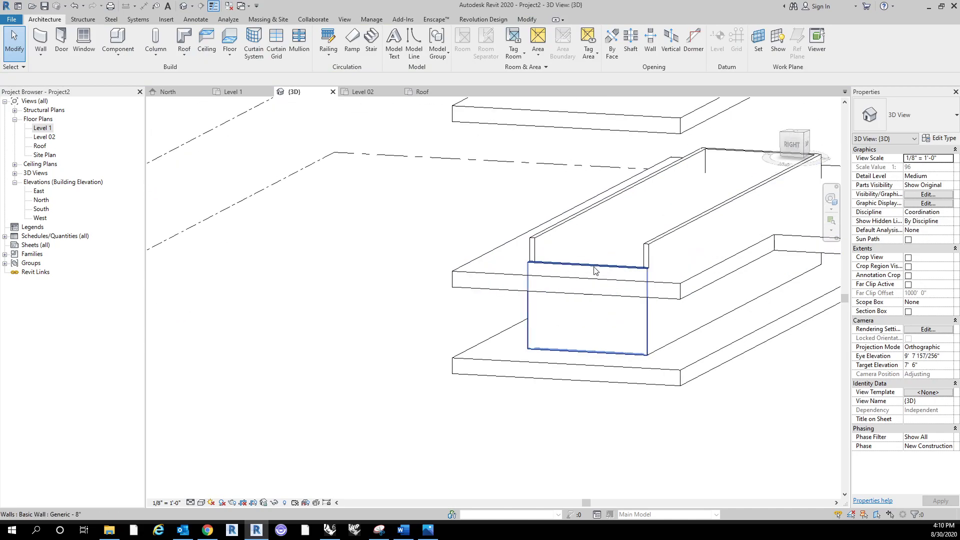
pyautogui.scroll(-2, 513, 278)
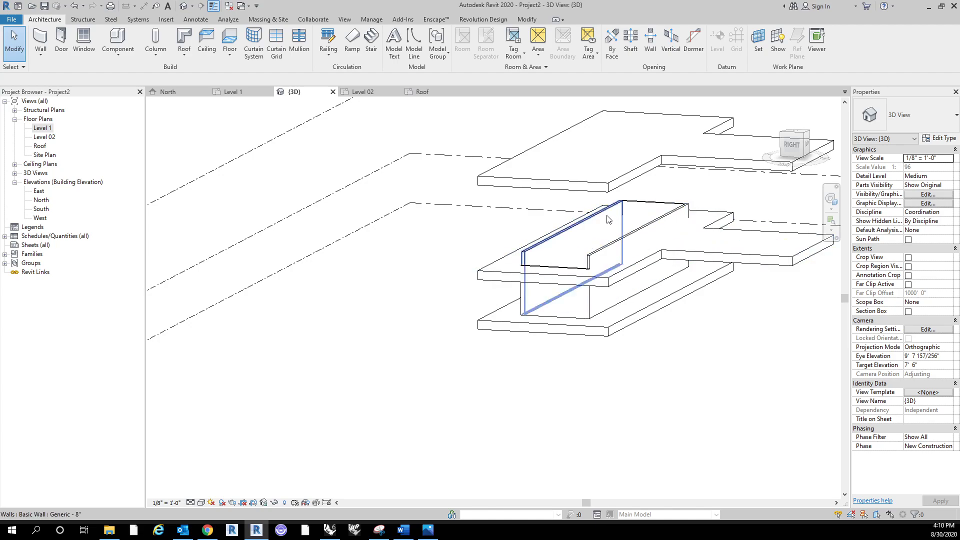
pyautogui.click(653, 230)
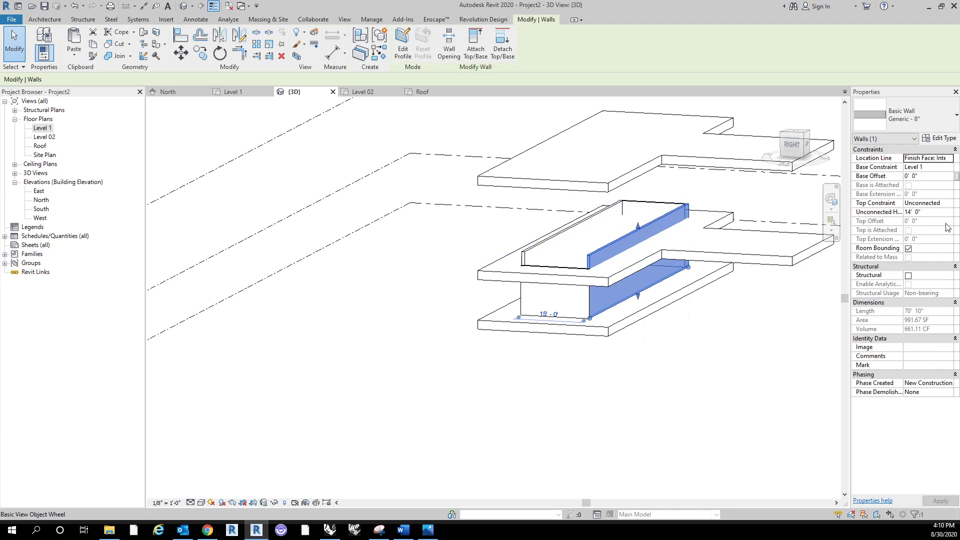
pyautogui.click(940, 203)
pyautogui.click(948, 203)
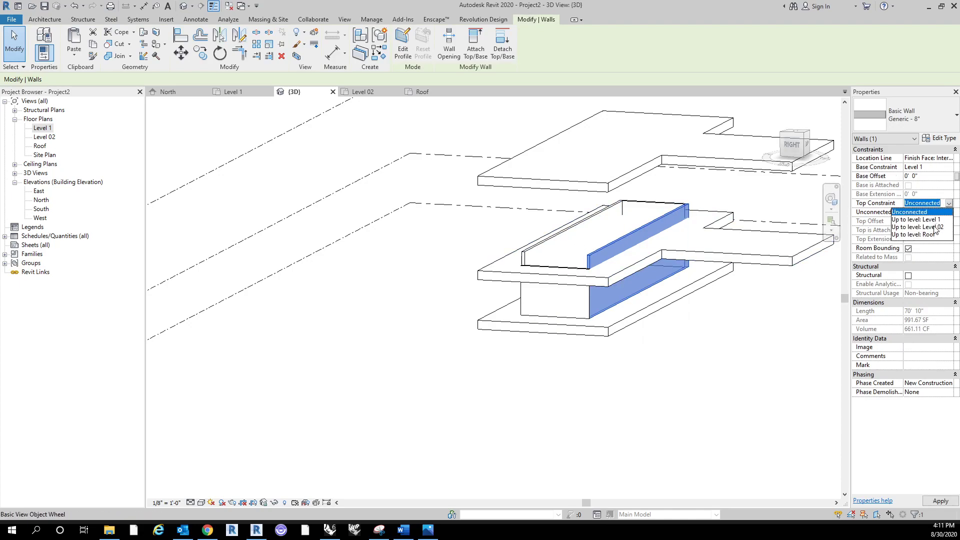
pyautogui.click(938, 226)
pyautogui.press('Escape')
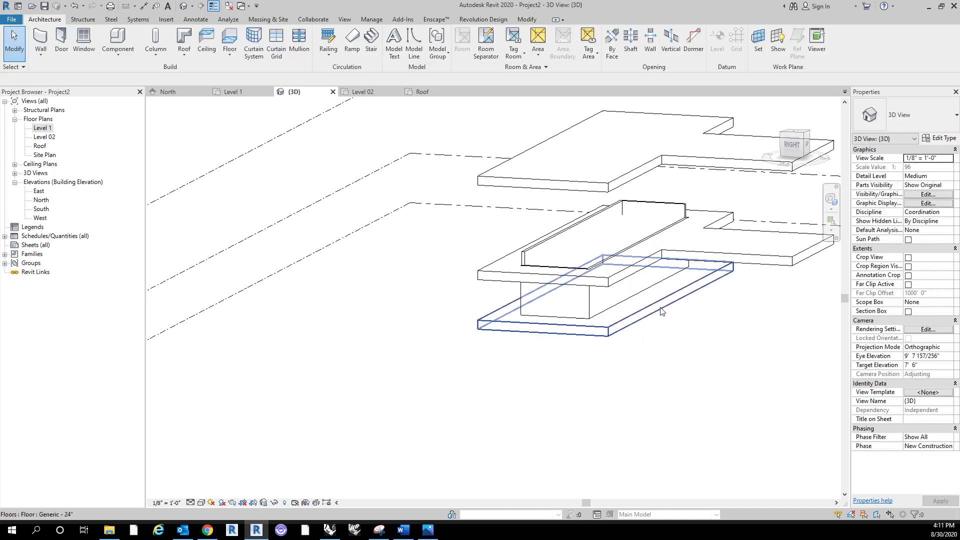
# Try to tie the opposite long wall's top constraint to a level instead of leaving it unconnected.
pyautogui.click(532, 249)
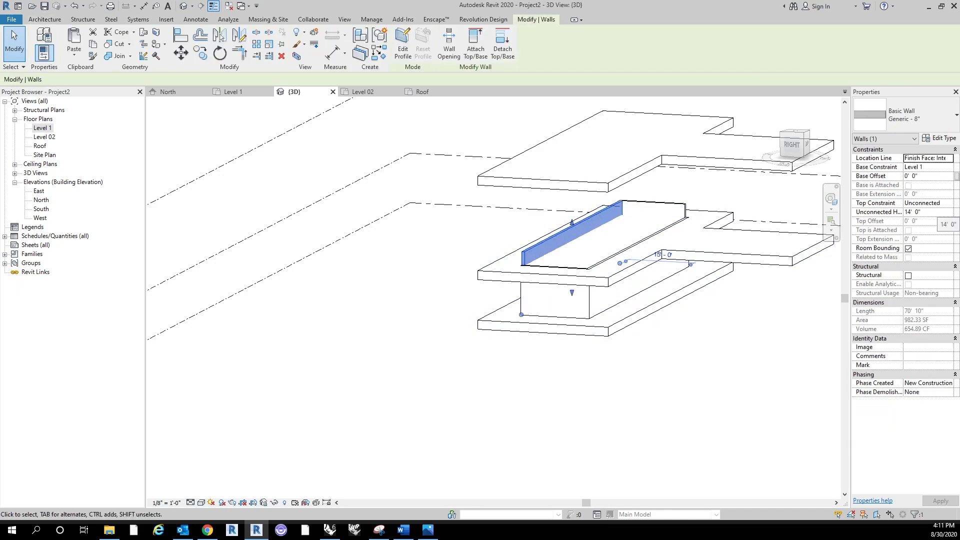
pyautogui.click(915, 211)
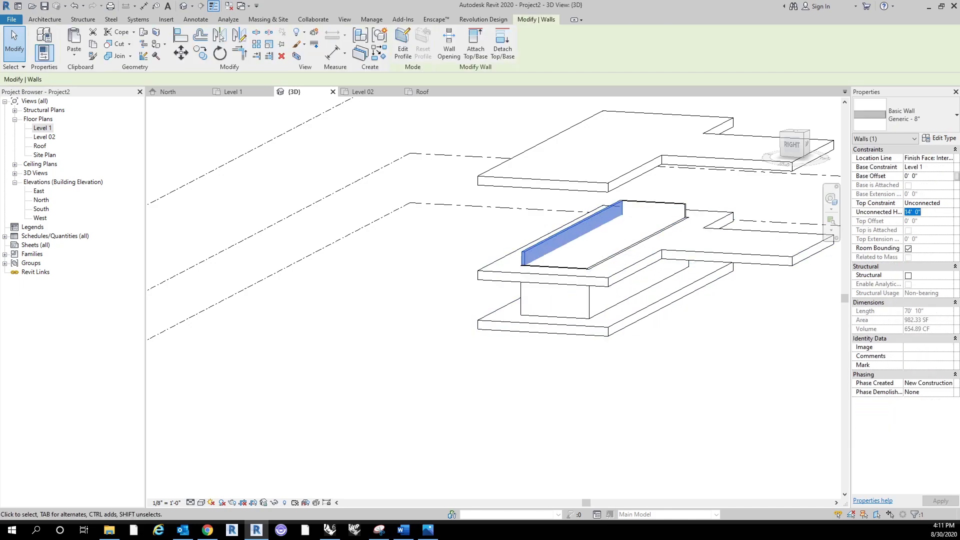
pyautogui.click(925, 203)
pyautogui.click(949, 203)
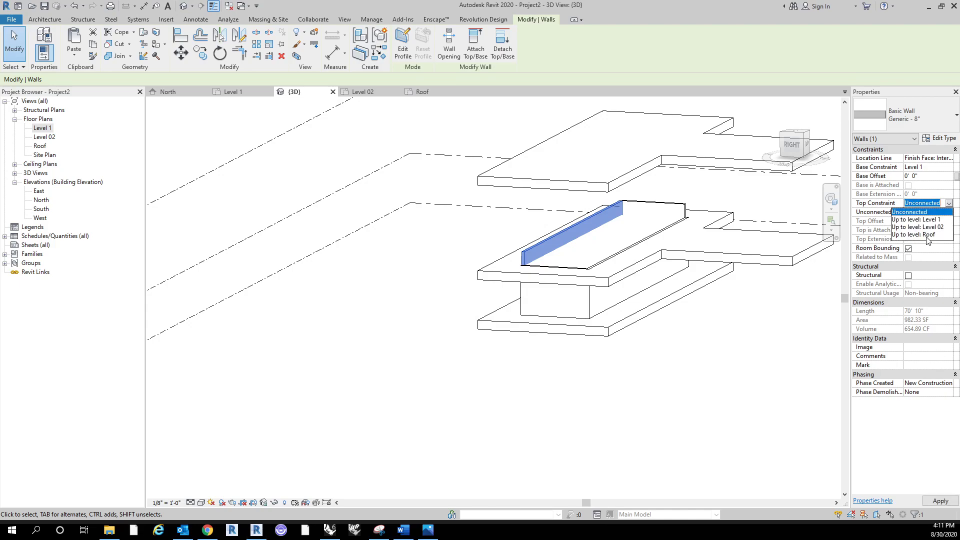
pyautogui.click(924, 239)
pyautogui.click(595, 412)
pyautogui.moveTo(591, 420)
pyautogui.keyDown('shift'); pyautogui.mouseDown(button='middle')
pyautogui.moveTo(610, 332)
pyautogui.moveTo(547, 405)
pyautogui.moveTo(604, 429)
pyautogui.moveTo(584, 416)
pyautogui.mouseUp(button='middle'); pyautogui.keyUp('shift')
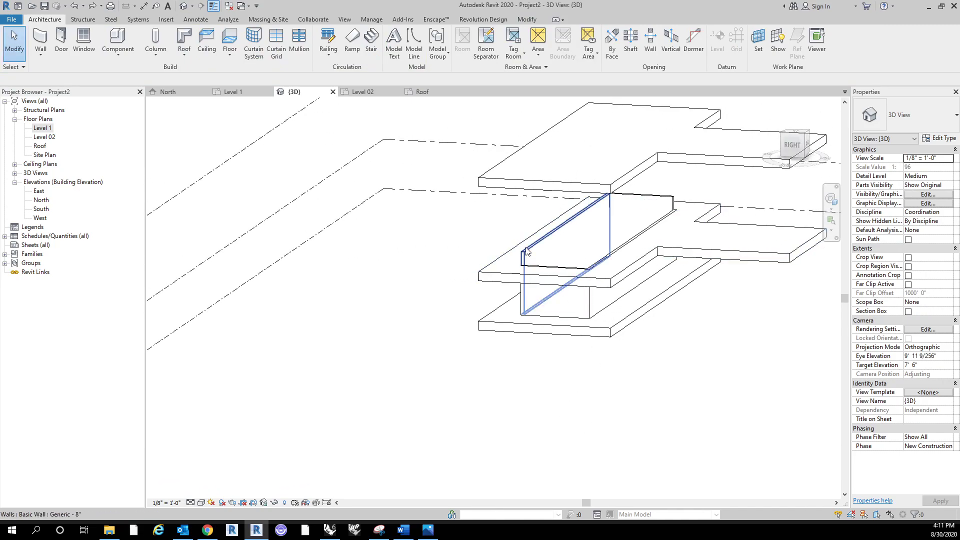
# Set the top constraint of the remaining long wall and the far end wall to Up to level: Level 02.
pyautogui.click(530, 249)
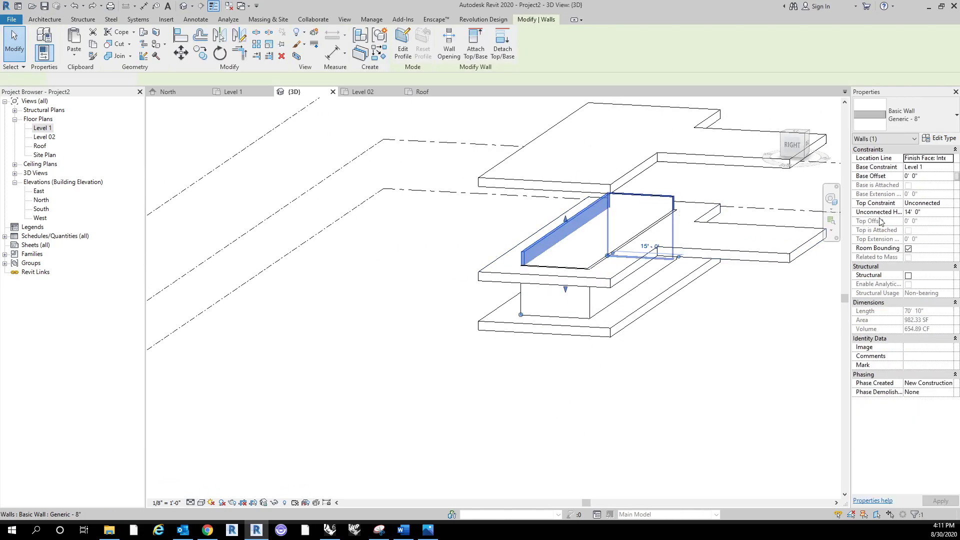
pyautogui.keyDown('ctrl'); pyautogui.click(642, 203); pyautogui.keyUp('ctrl')
pyautogui.click(940, 205)
pyautogui.click(949, 203)
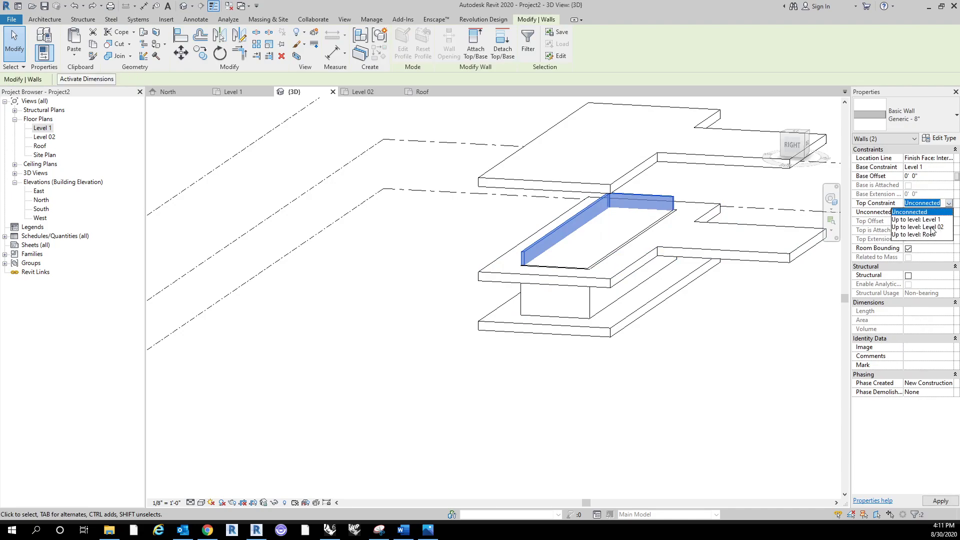
pyautogui.click(930, 228)
pyautogui.click(628, 328)
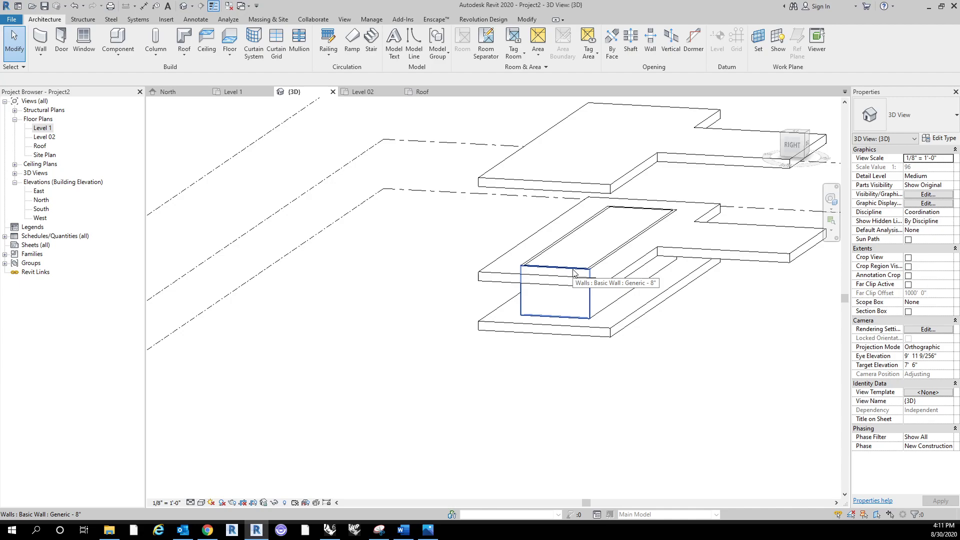
# Select the whole chain of four Level 1 walls and set their top offset to -2'.
pyautogui.press('Tab')
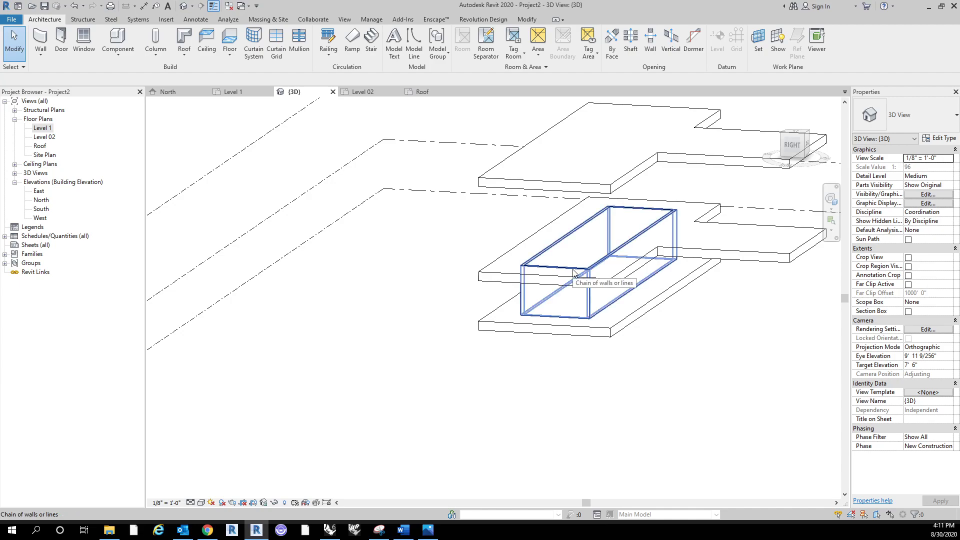
pyautogui.click(573, 271)
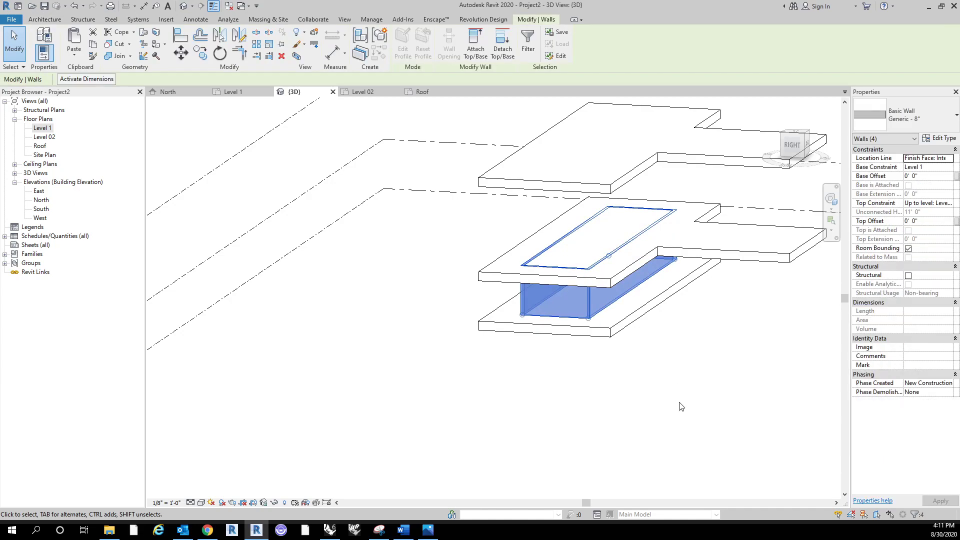
pyautogui.click(935, 222)
pyautogui.write('-2')
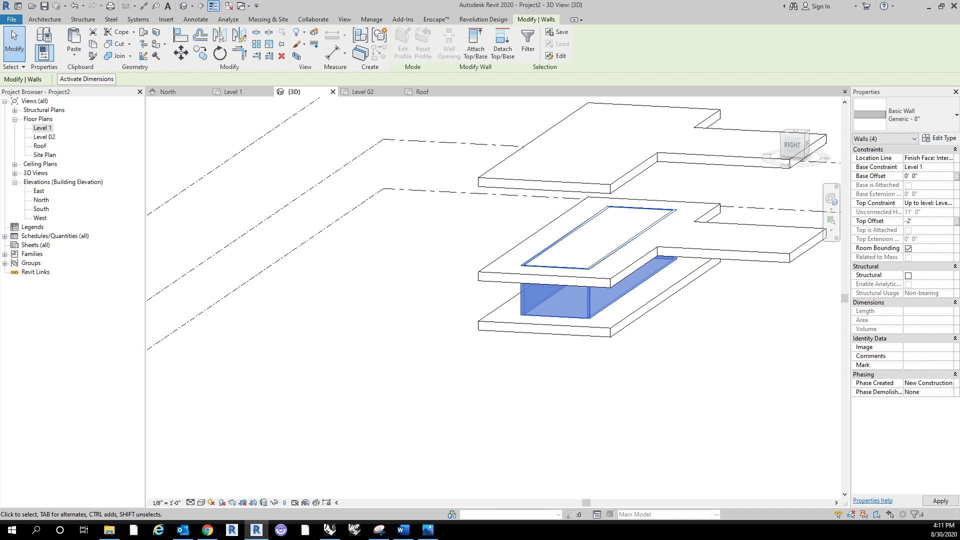
pyautogui.press('Return')
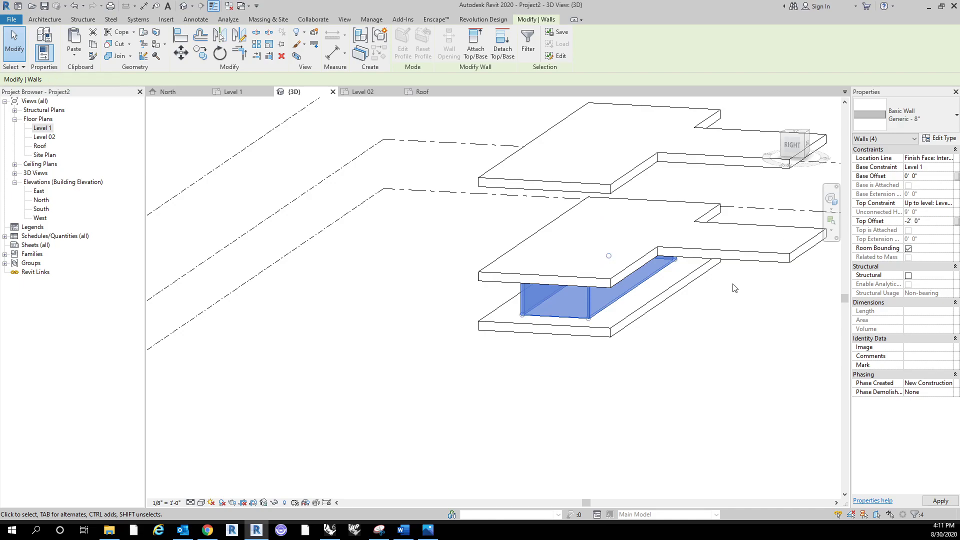
# Examine the near end wall from the right side, checking how its top meets the underside of the Level 02 slab.
pyautogui.keyDown('shift'); pyautogui.moveTo(670, 330); pyautogui.dragTo(678, 326); pyautogui.keyUp('shift')
pyautogui.scroll(2, 575, 278)
pyautogui.click(579, 290)
pyautogui.click(538, 254)
pyautogui.scroll(2, 537, 251)
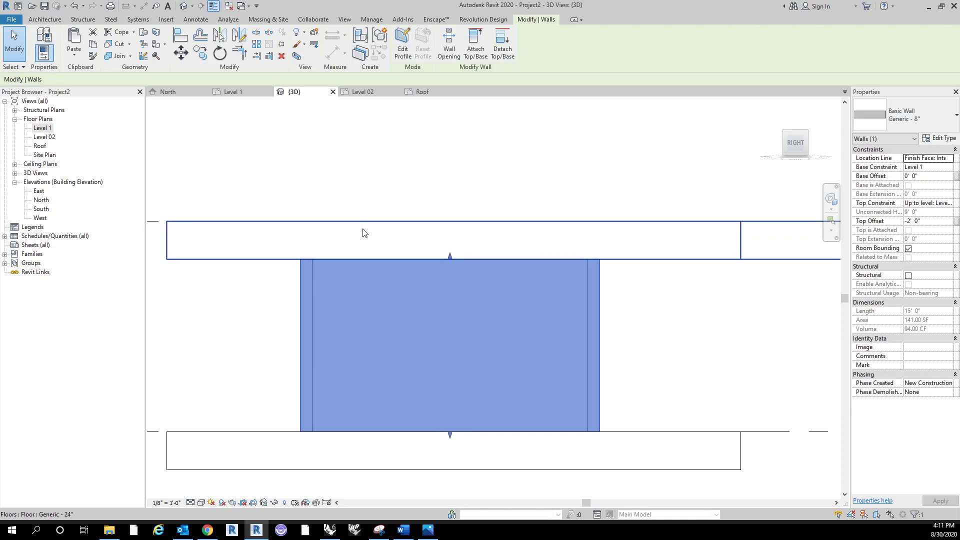
pyautogui.click(752, 315)
# Check the Level 02 elevation on its level line against Level 1, opening the value without editing it.
pyautogui.keyDown('shift'); pyautogui.moveTo(610, 208); pyautogui.dragTo(405, 339, button='middle'); pyautogui.keyUp('shift')
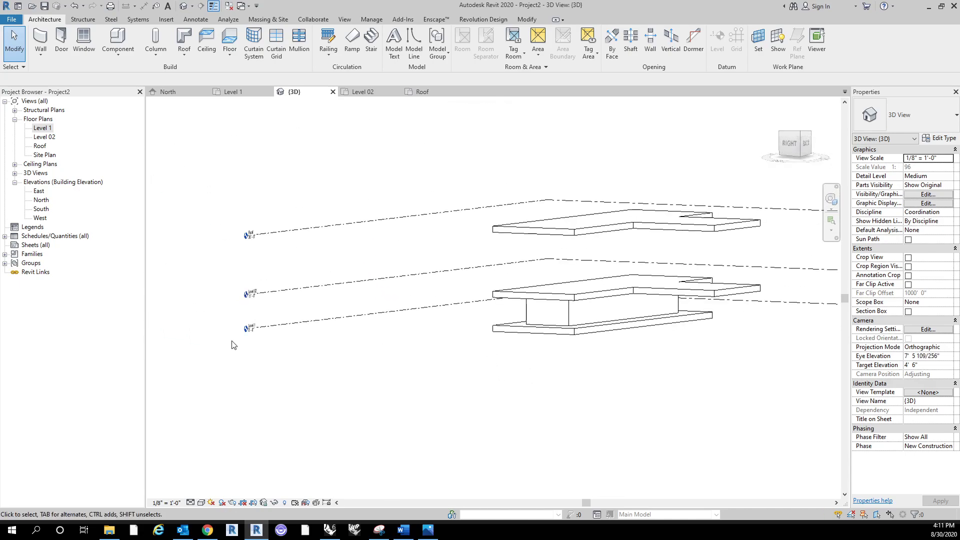
pyautogui.click(343, 231)
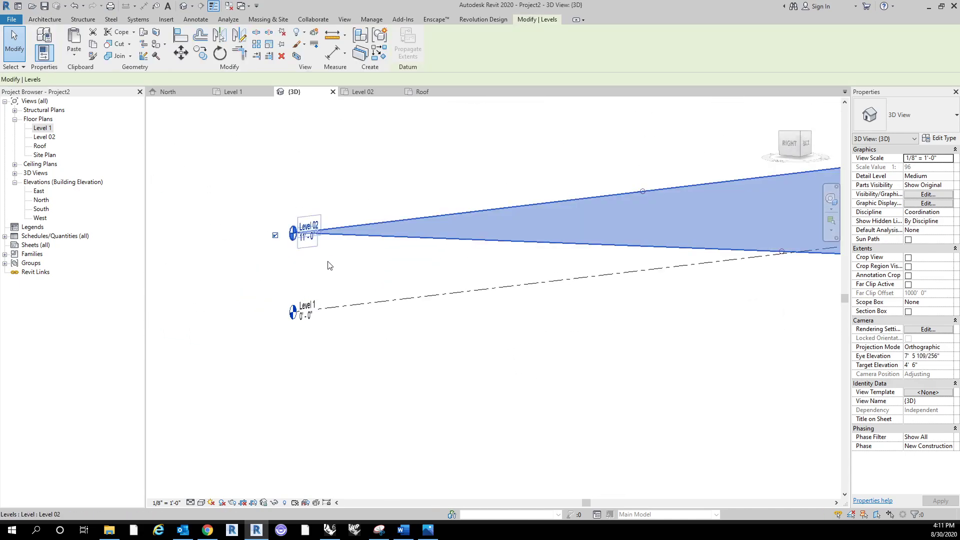
pyautogui.click(310, 241)
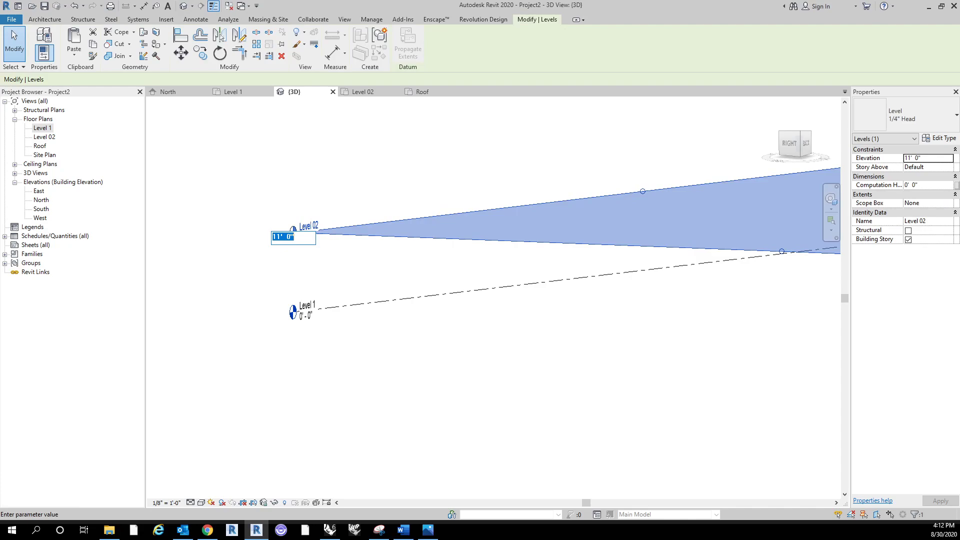
pyautogui.click(490, 374)
pyautogui.scroll(-3, 480, 288)
pyautogui.keyDown('shift'); pyautogui.moveTo(586, 404); pyautogui.dragTo(555, 417, button='middle'); pyautogui.keyUp('shift')
pyautogui.click(445, 318)
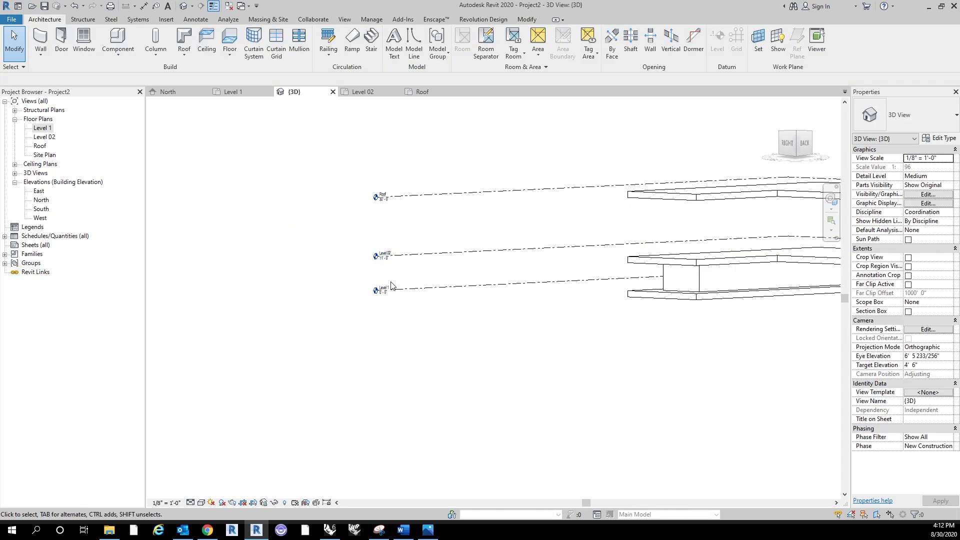
# Inspect the three level lines and the floor slabs in the 3D view from several angles.
pyautogui.keyDown('shift'); pyautogui.moveTo(392, 299); pyautogui.dragTo(571, 410, button='middle'); pyautogui.keyUp('shift')
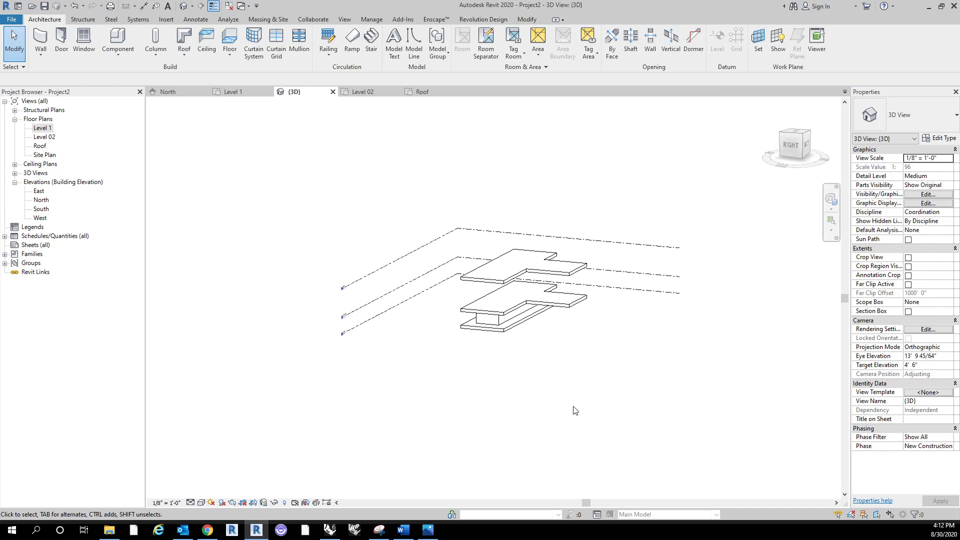
pyautogui.scroll(3, 501, 339)
pyautogui.keyDown('shift'); pyautogui.moveTo(593, 360); pyautogui.dragTo(600, 347, button='middle'); pyautogui.keyUp('shift')
pyautogui.scroll(4, 247, 315)
pyautogui.keyDown('shift'); pyautogui.moveTo(421, 348); pyautogui.dragTo(389, 353, button='middle'); pyautogui.keyUp('shift')
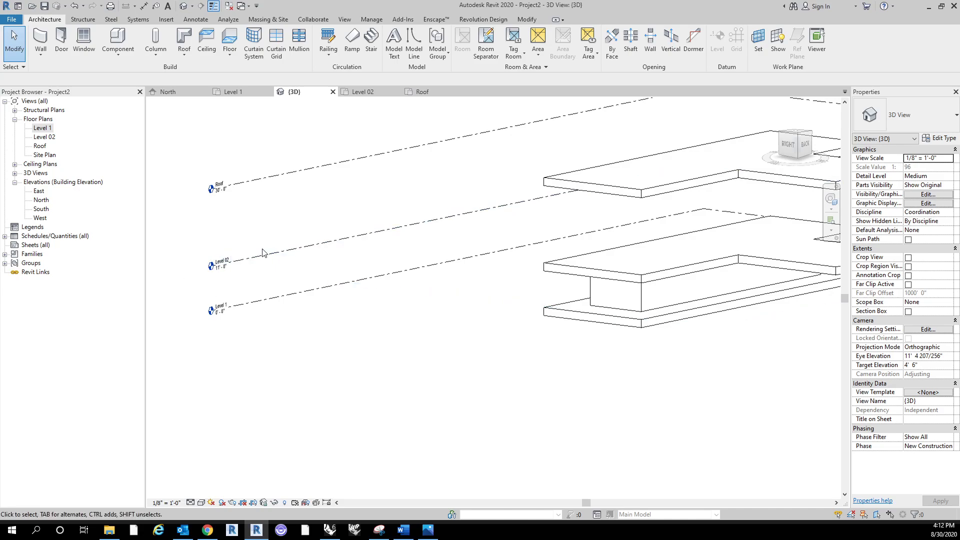
pyautogui.scroll(-2, 263, 252)
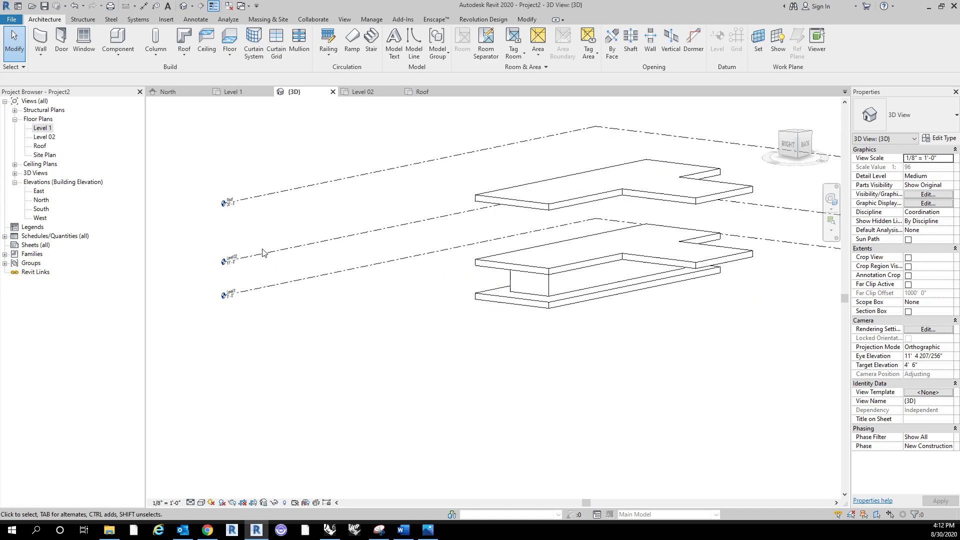
pyautogui.moveTo(269, 271); pyautogui.dragTo(332, 285, button='middle')
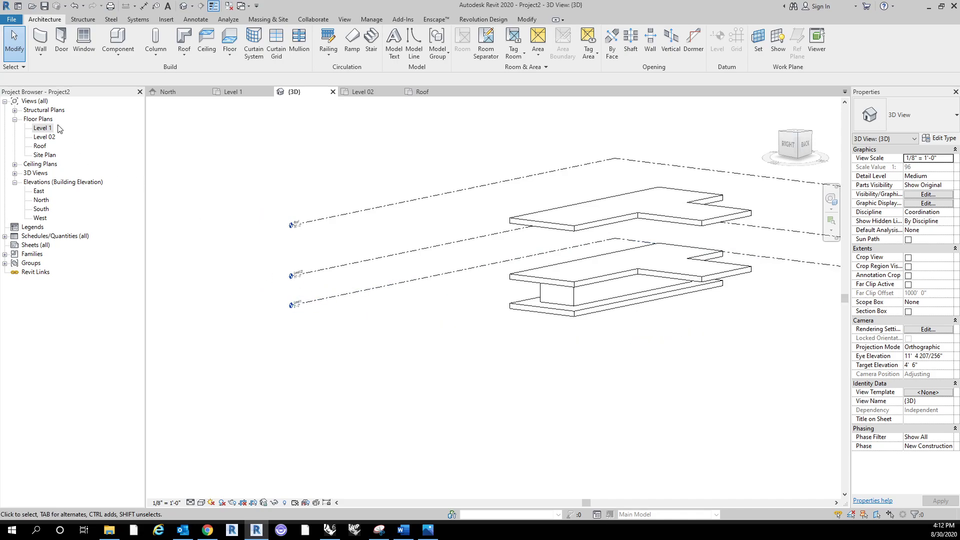
pyautogui.click(331, 265)
pyautogui.click(350, 221)
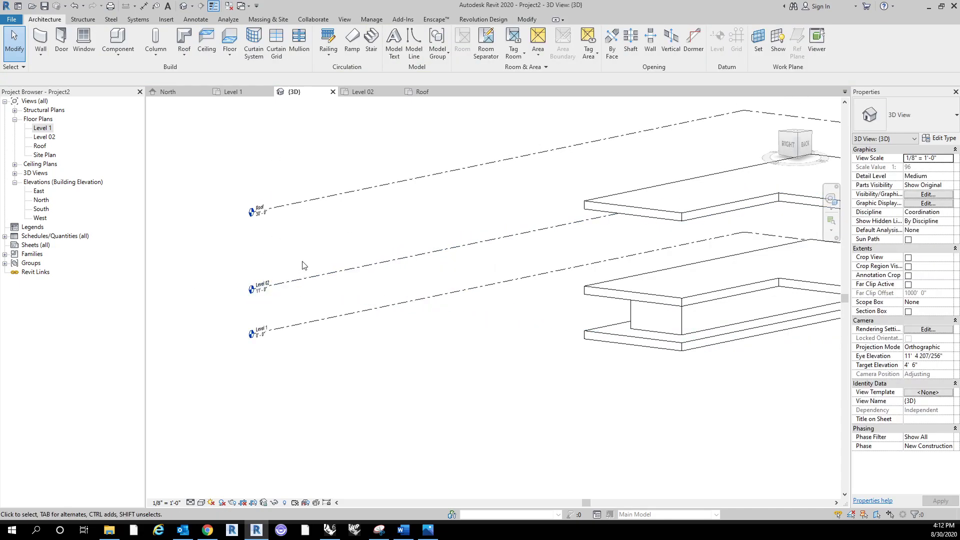
# Open the Level 1 floor plan and examine the elevation markers around the building.
pyautogui.doubleClick(42, 128)
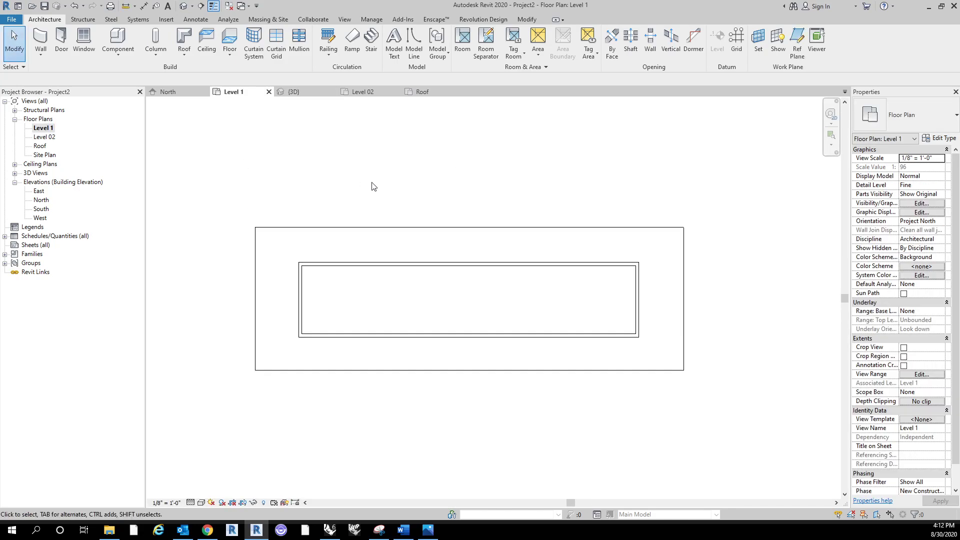
pyautogui.scroll(-2, 425, 224)
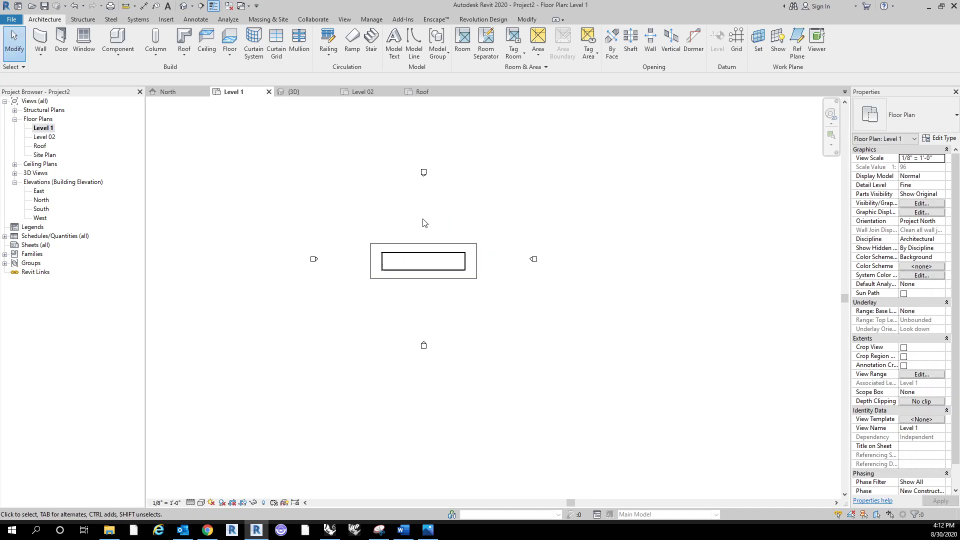
pyautogui.click(424, 174)
pyautogui.click(449, 203)
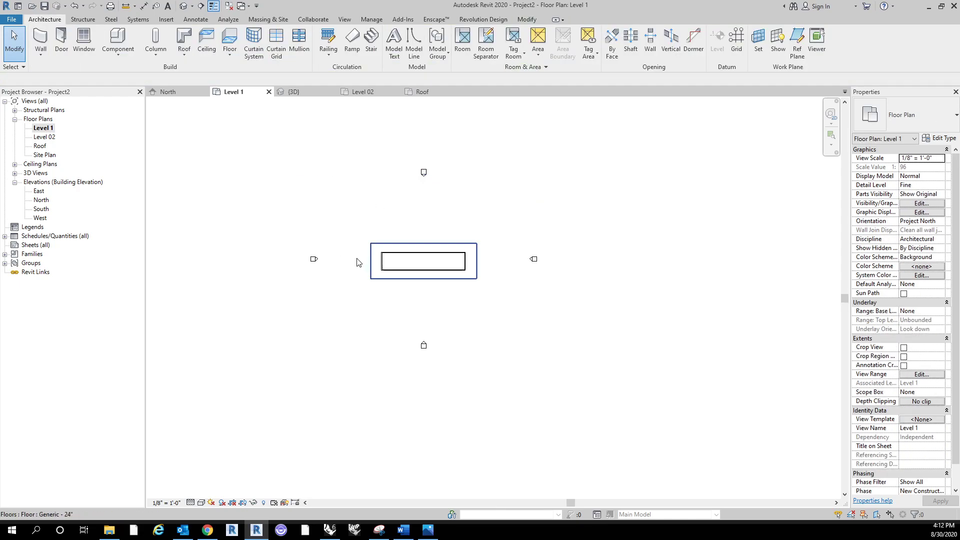
pyautogui.scroll(1, 339, 253)
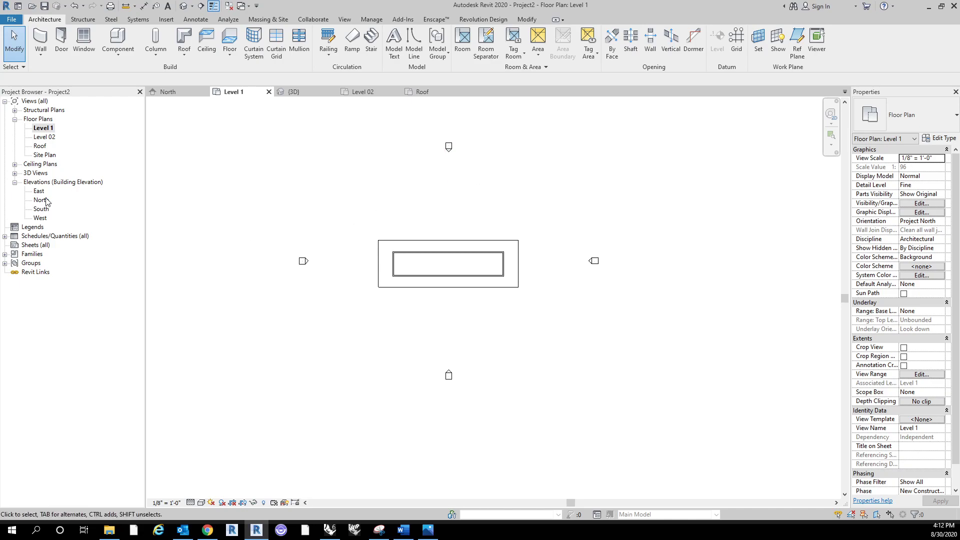
# Open the North building elevation and bring the level heads into view.
pyautogui.click(38, 184)
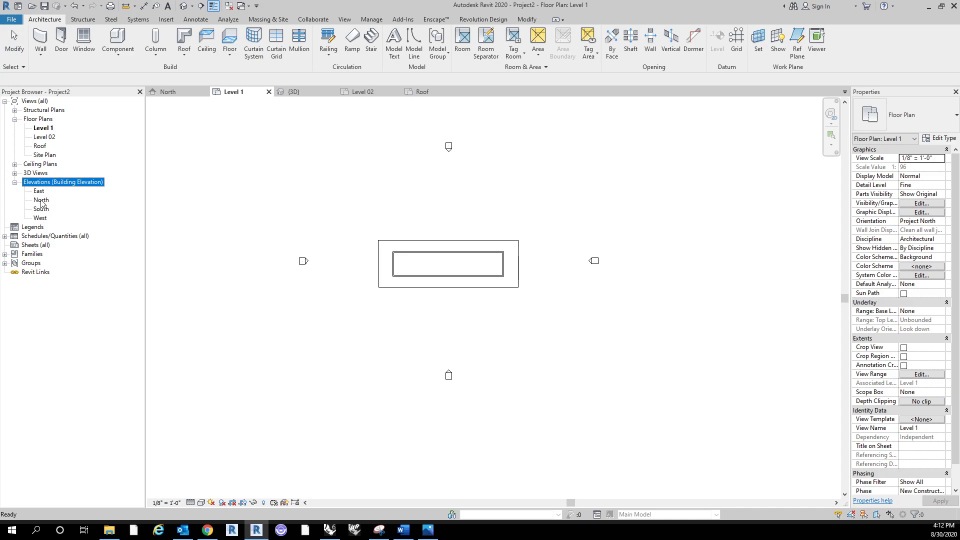
pyautogui.doubleClick(41, 200)
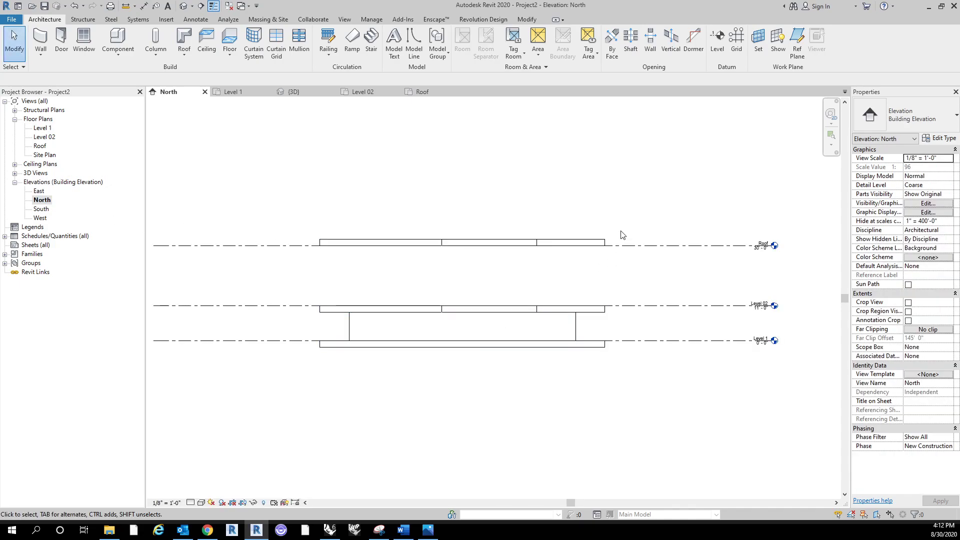
pyautogui.scroll(3, 695, 298)
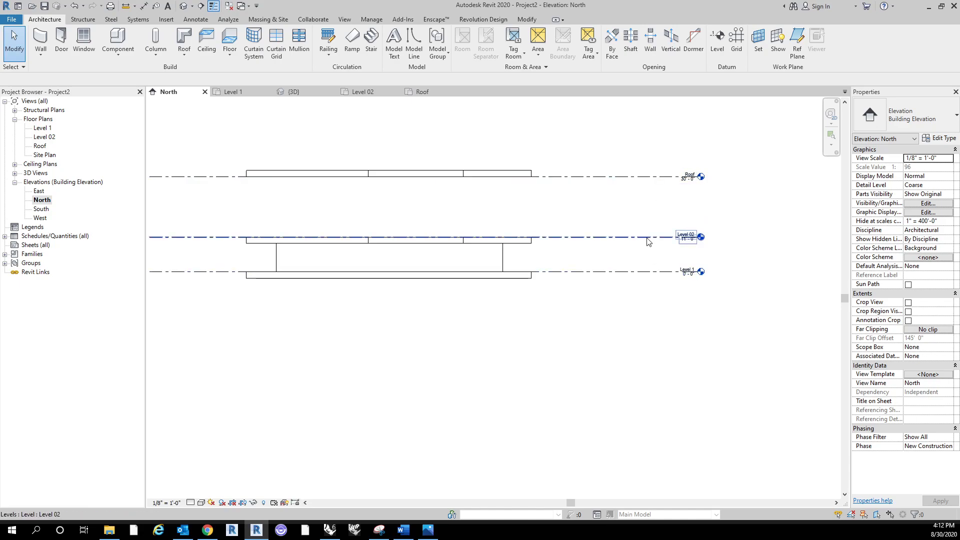
pyautogui.scroll(1, 625, 242)
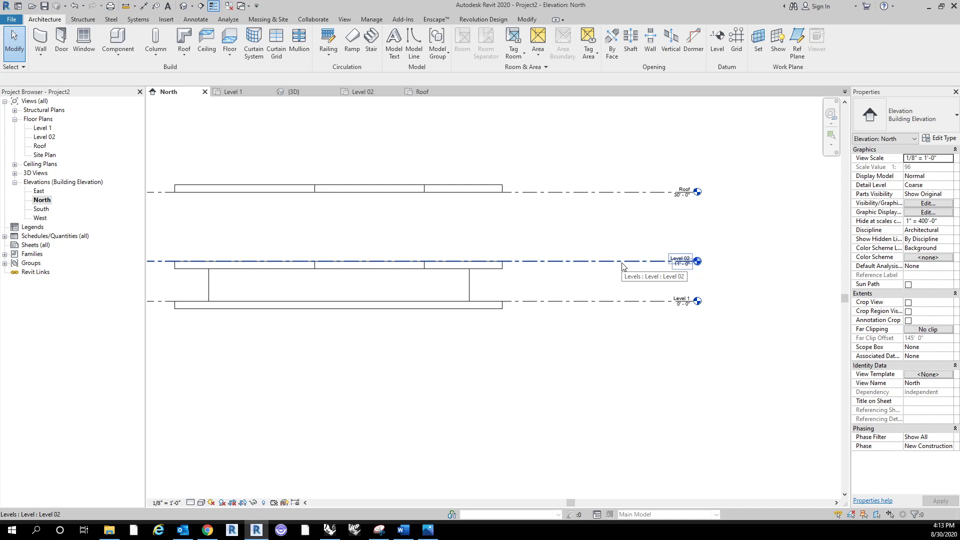
# Set the elevation of Level 02 to 15'.
pyautogui.click(622, 264)
pyautogui.scroll(3, 690, 268)
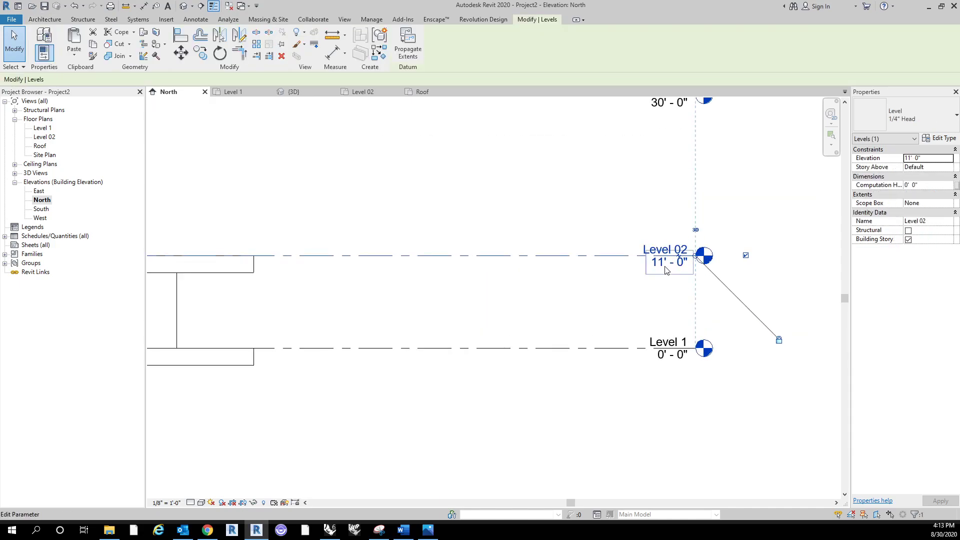
pyautogui.scroll(-2, 657, 305)
pyautogui.moveTo(657, 306); pyautogui.dragTo(683, 317, button='middle')
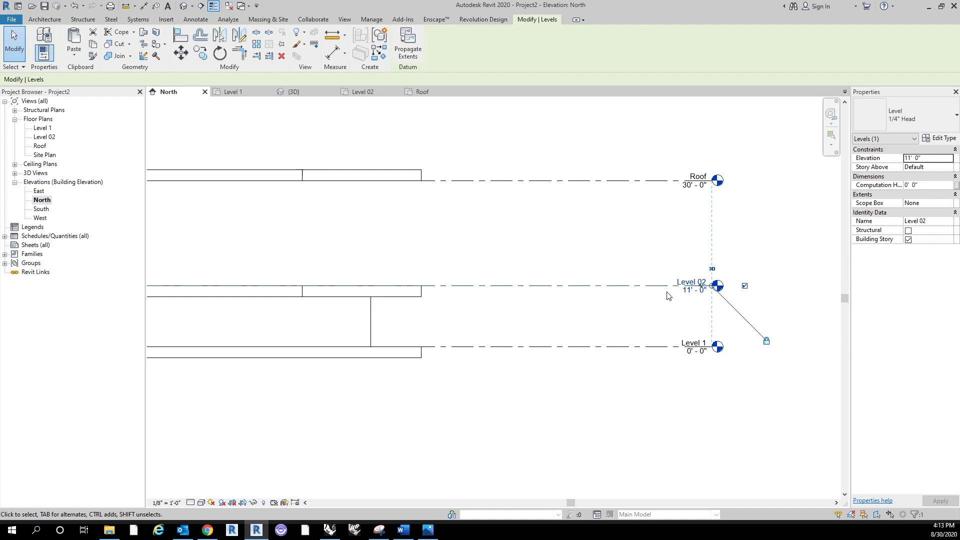
pyautogui.scroll(-1, 666, 295)
pyautogui.moveTo(643, 252); pyautogui.dragTo(692, 253, button='middle')
pyautogui.scroll(-1, 692, 253)
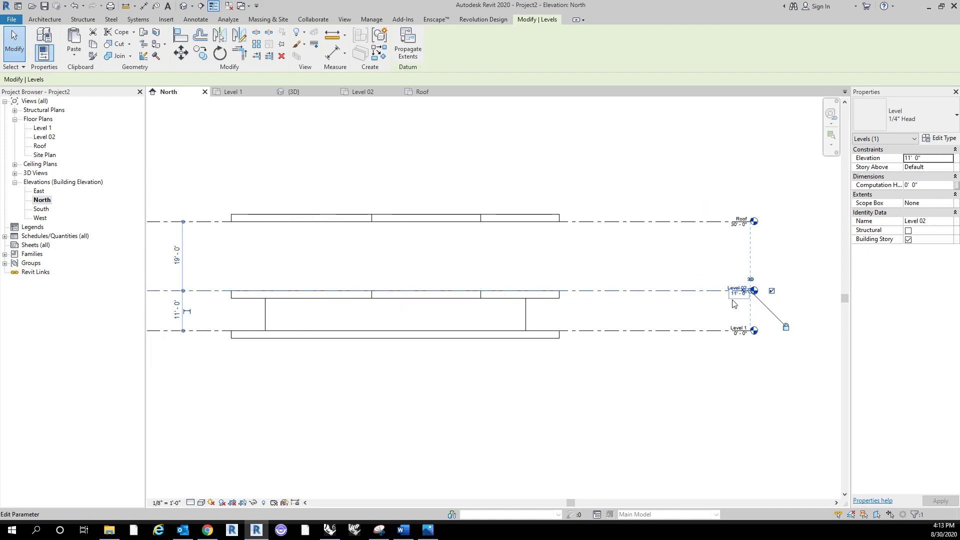
pyautogui.scroll(3, 731, 300)
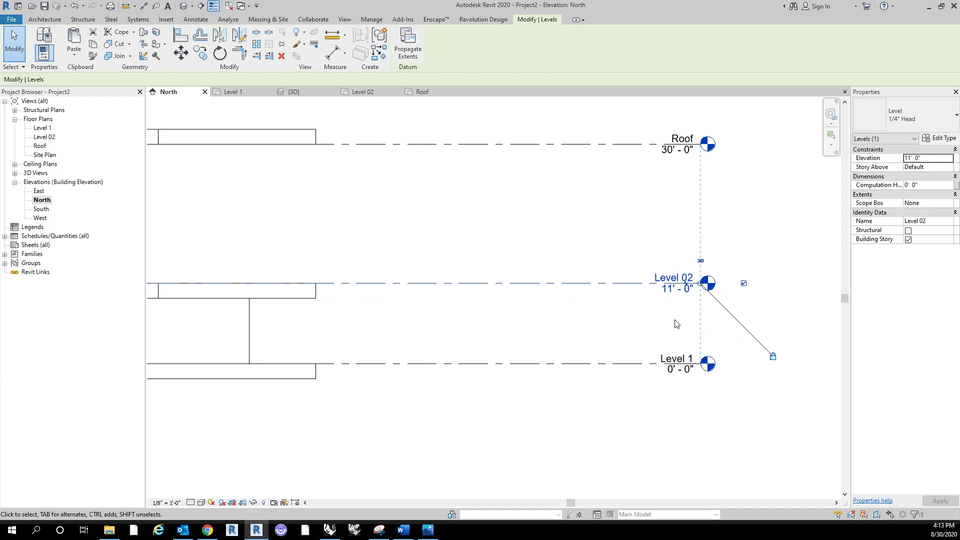
pyautogui.click(667, 290)
pyautogui.write('15')
pyautogui.press('Return')
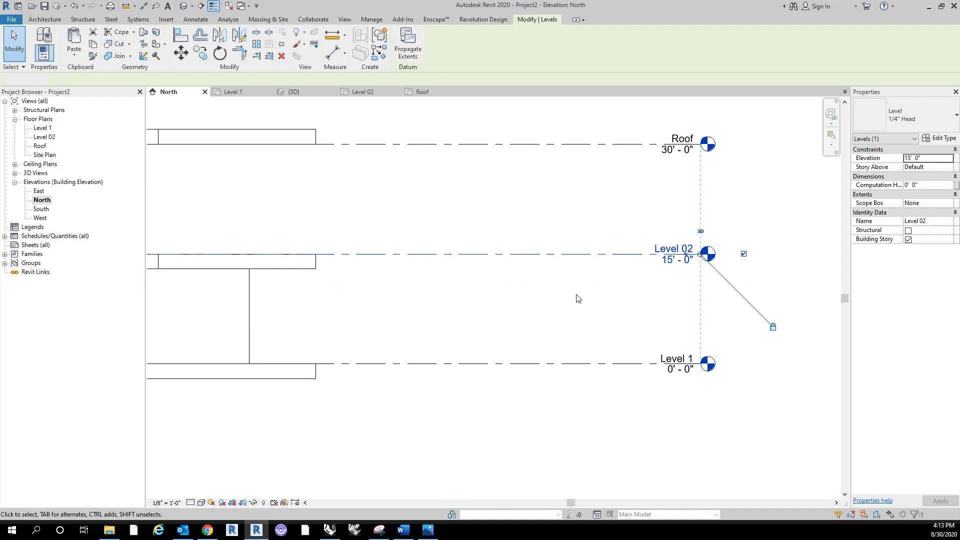
# Check the walls and slabs between Level 1 and the Roof in the North elevation.
pyautogui.click(576, 294)
pyautogui.scroll(-4, 576, 295)
pyautogui.moveTo(437, 293); pyautogui.dragTo(476, 294, button='middle')
pyautogui.scroll(3, 421, 284)
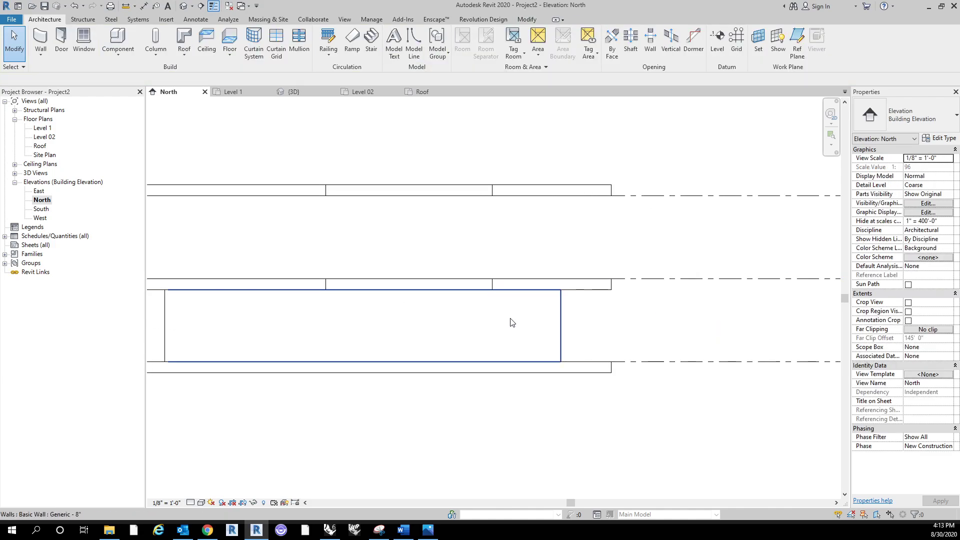
pyautogui.scroll(-1, 530, 281)
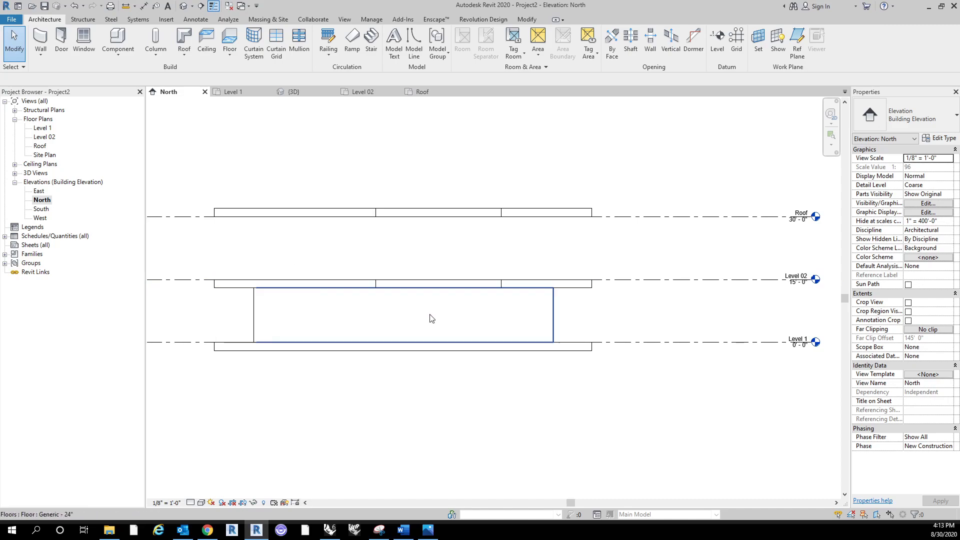
pyautogui.click(735, 279)
pyautogui.press('Escape')
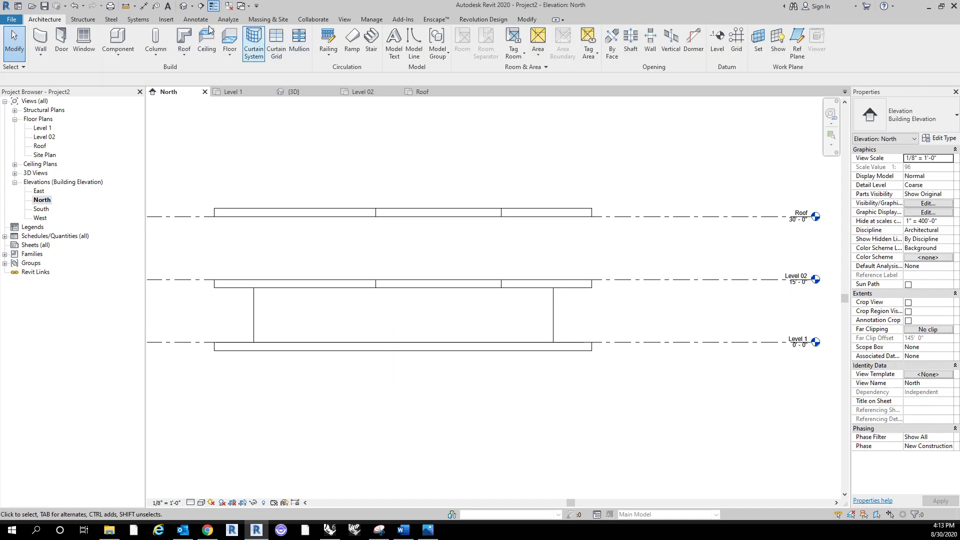
# Open the default 3D view and inspect the stacked slabs and the ground-floor walls.
pyautogui.click(184, 5)
pyautogui.scroll(-2, 338, 325)
pyautogui.moveTo(561, 366)
pyautogui.keyDown('shift'); pyautogui.mouseDown(button='middle')
pyautogui.moveTo(595, 328)
pyautogui.moveTo(608, 373)
pyautogui.moveTo(685, 368)
pyautogui.moveTo(699, 355)
pyautogui.moveTo(692, 373)
pyautogui.moveTo(516, 382)
pyautogui.moveTo(557, 399)
pyautogui.moveTo(555, 370)
pyautogui.mouseUp(button='middle'); pyautogui.keyUp('shift')
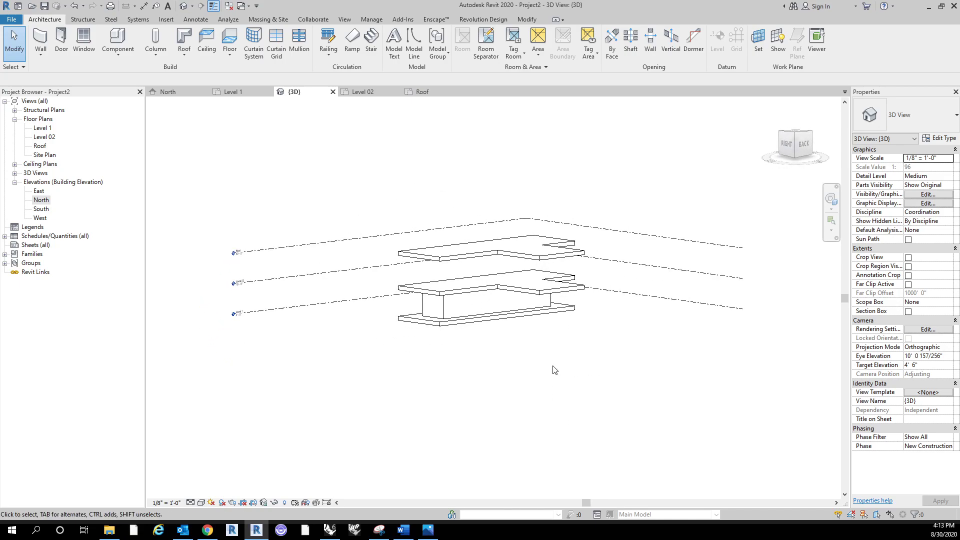
pyautogui.keyDown('shift'); pyautogui.moveTo(512, 403); pyautogui.dragTo(416, 346, button='middle'); pyautogui.keyUp('shift')
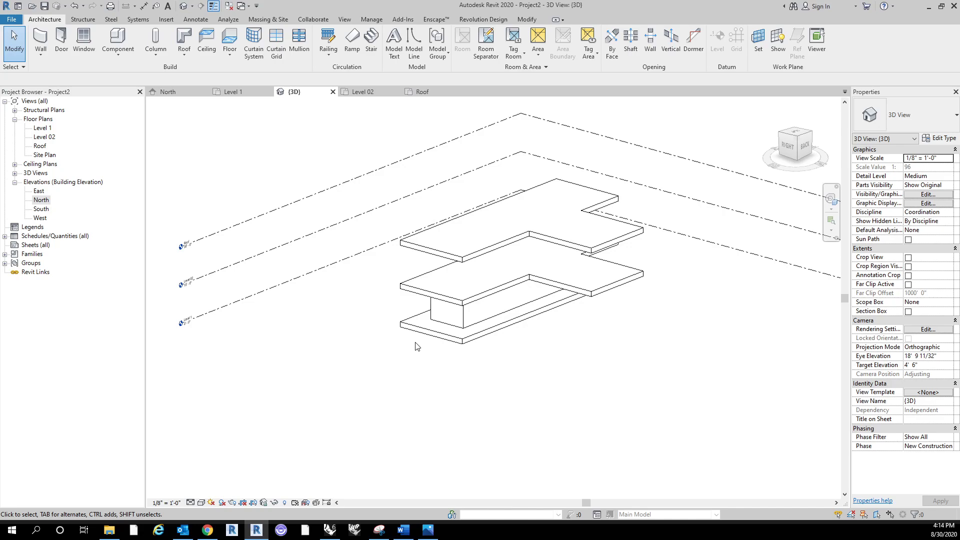
pyautogui.keyDown('shift'); pyautogui.moveTo(424, 351); pyautogui.dragTo(408, 374, button='middle'); pyautogui.keyUp('shift')
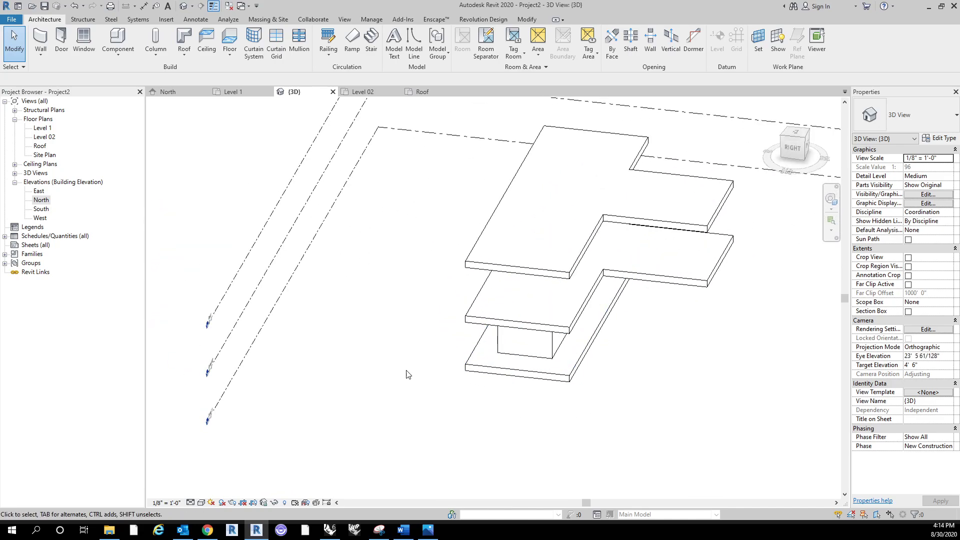
# Open the Level 02 floor plan and bring the T-shaped floor outline into view.
pyautogui.click(47, 137)
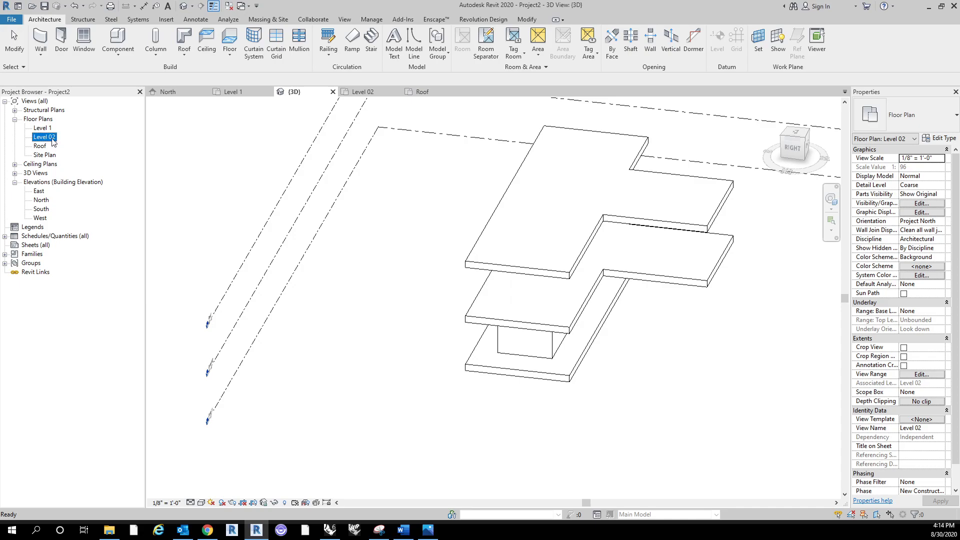
pyautogui.doubleClick(52, 140)
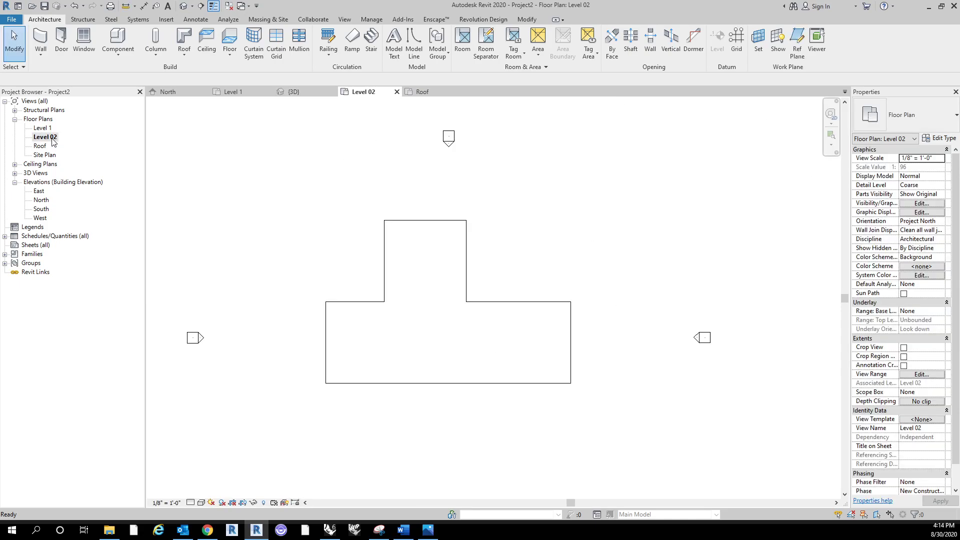
pyautogui.scroll(2, 554, 320)
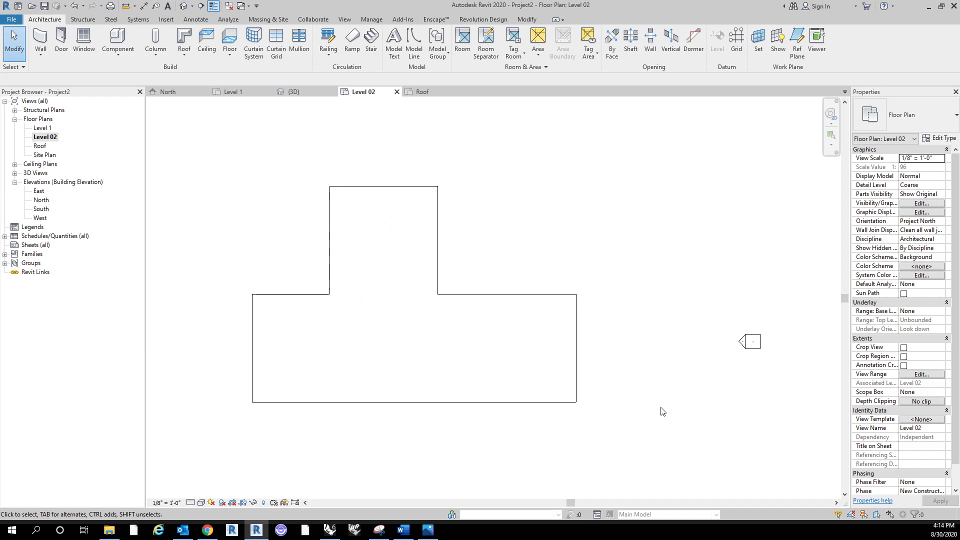
pyautogui.moveTo(667, 388); pyautogui.dragTo(679, 368, button='middle')
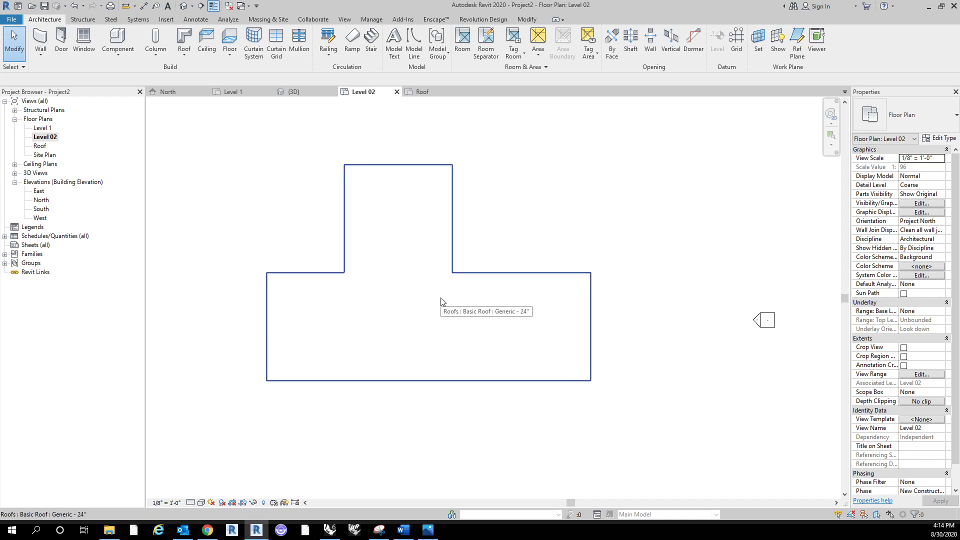
# Start a Generic - 8" wall on Level 02 with its location line at Finish Face: Exterior.
pyautogui.click(40, 36)
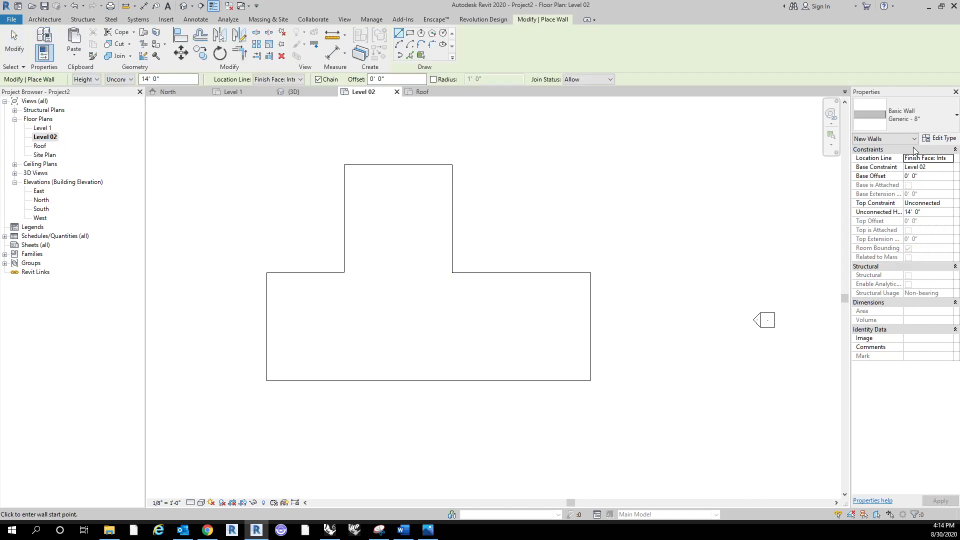
pyautogui.click(949, 158)
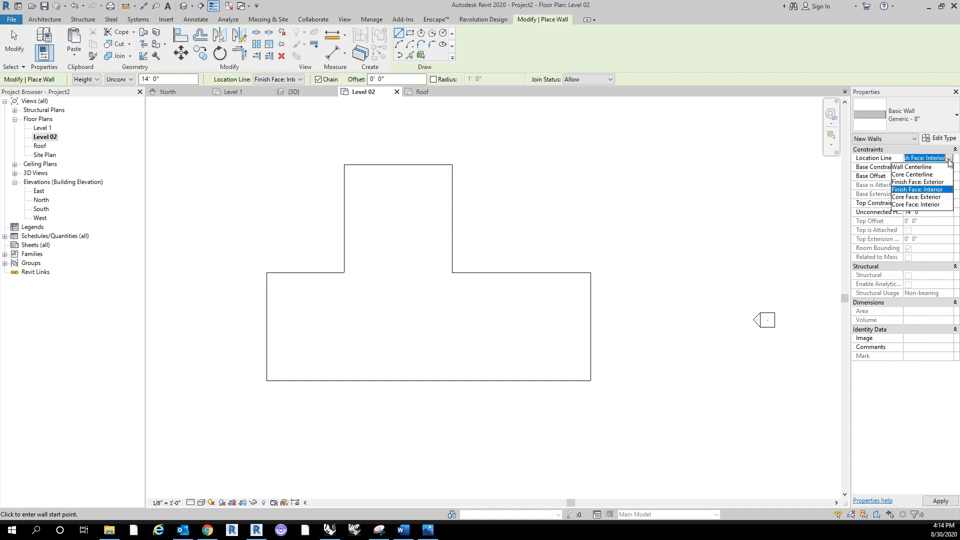
pyautogui.click(925, 183)
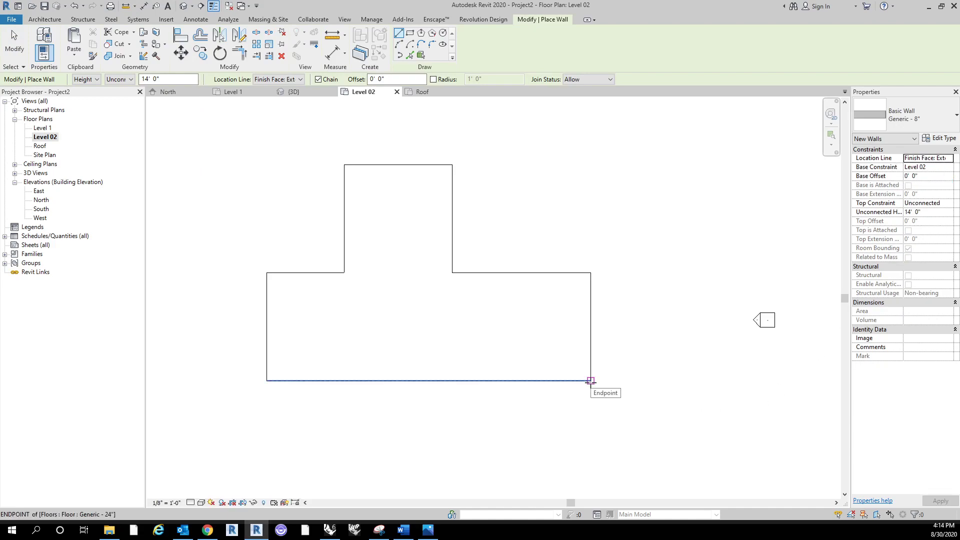
# Draw the first wall north along the slab's east edge from its southeast corner, flipped so its thickness lies inside the floor edge.
pyautogui.scroll(2, 591, 381)
pyautogui.scroll(-2, 591, 380)
pyautogui.click(591, 380)
pyautogui.press('Escape')
pyautogui.scroll(3, 595, 384)
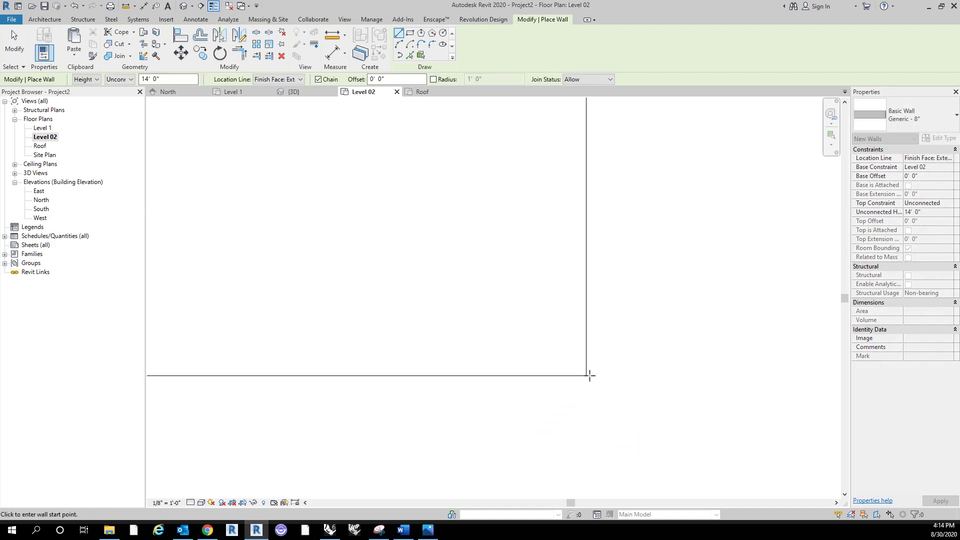
pyautogui.click(586, 375)
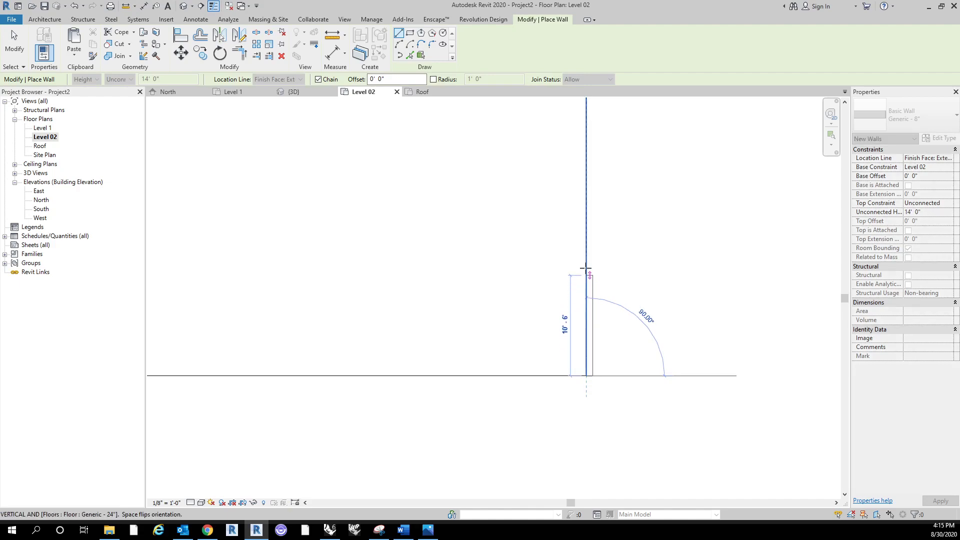
pyautogui.scroll(-1, 587, 241)
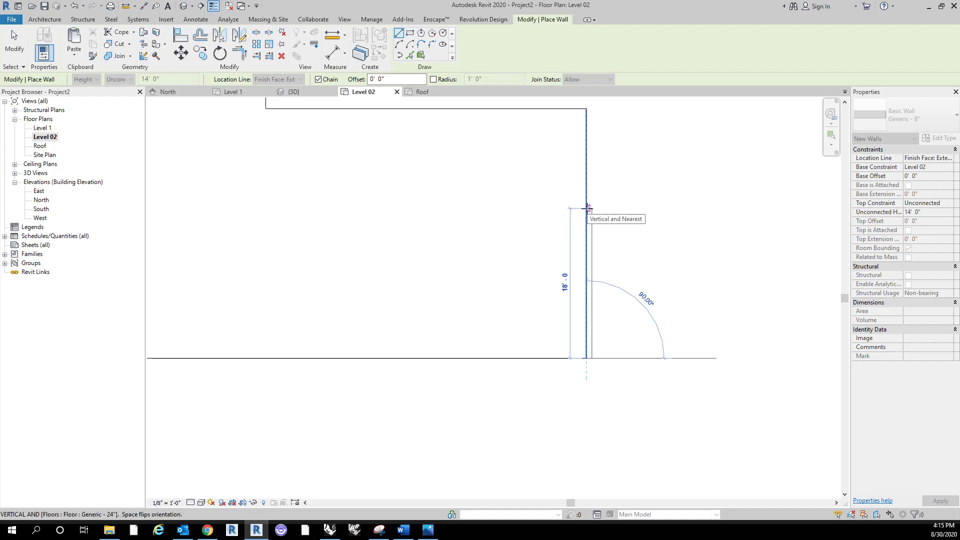
pyautogui.press('space')
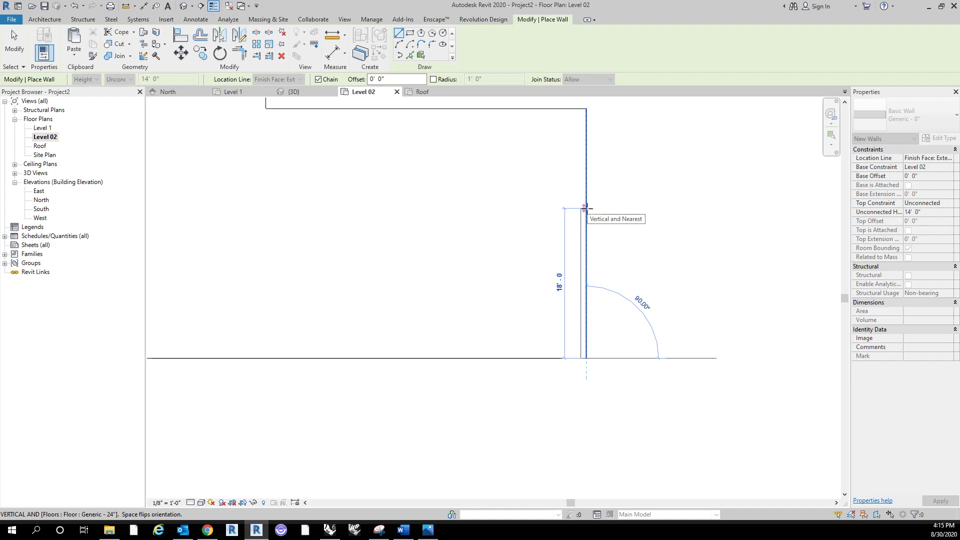
pyautogui.moveTo(586, 208); pyautogui.dragTo(677, 310, button='middle')
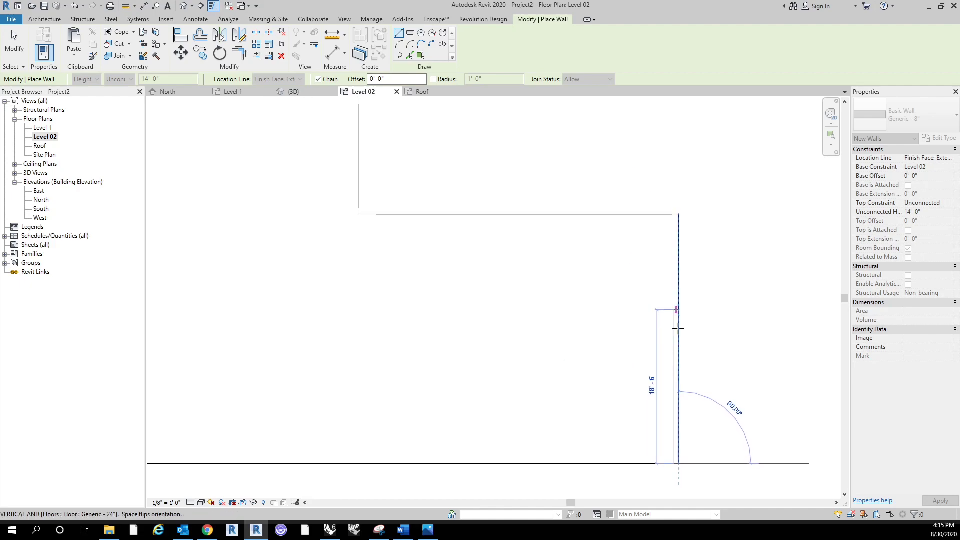
pyautogui.click(678, 376)
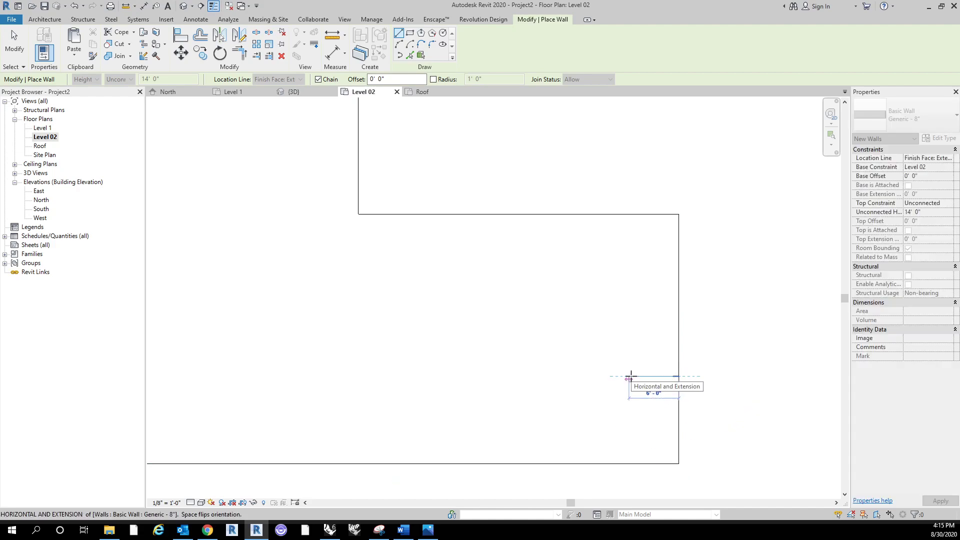
# Add a wall running about 6' west from the end of the east-edge wall and finish the wall chain.
pyautogui.click(630, 376)
pyautogui.scroll(-2, 618, 299)
pyautogui.scroll(-1, 618, 292)
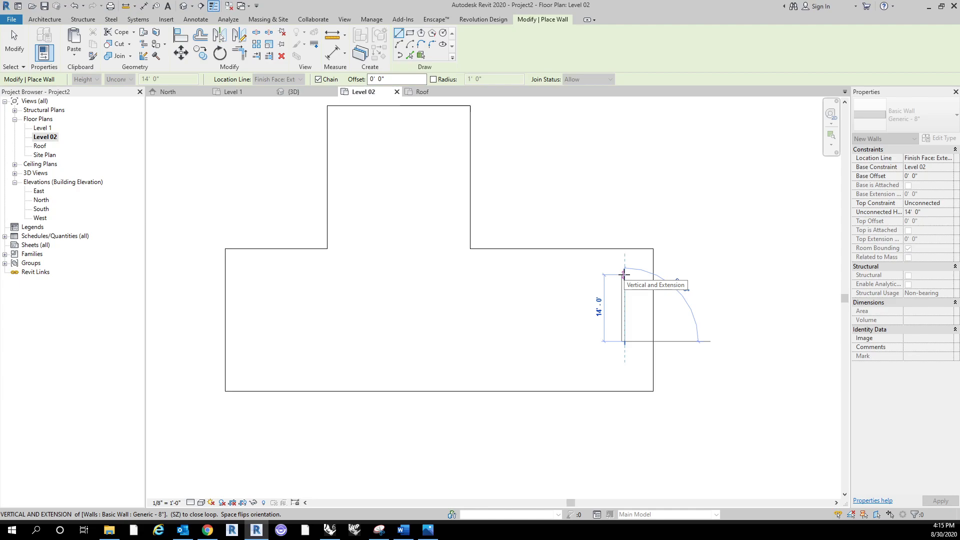
pyautogui.press('Escape')
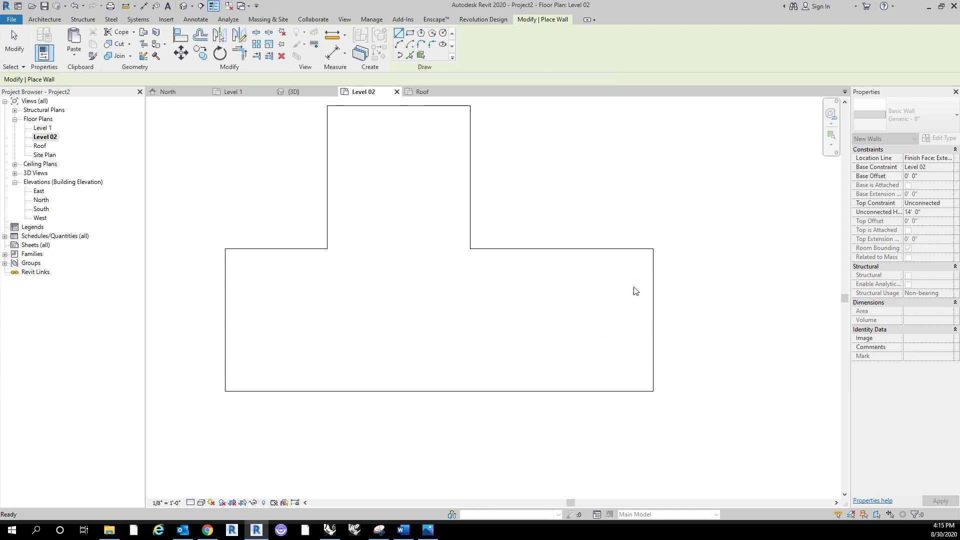
pyautogui.press('Escape')
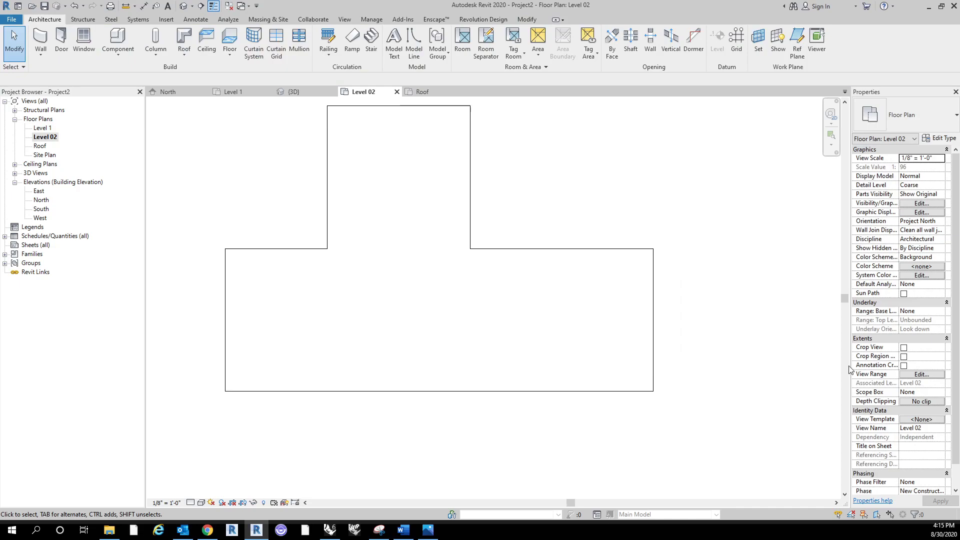
# Examine the view range settings of the Level 02 floor plan without changing them.
pyautogui.click(922, 374)
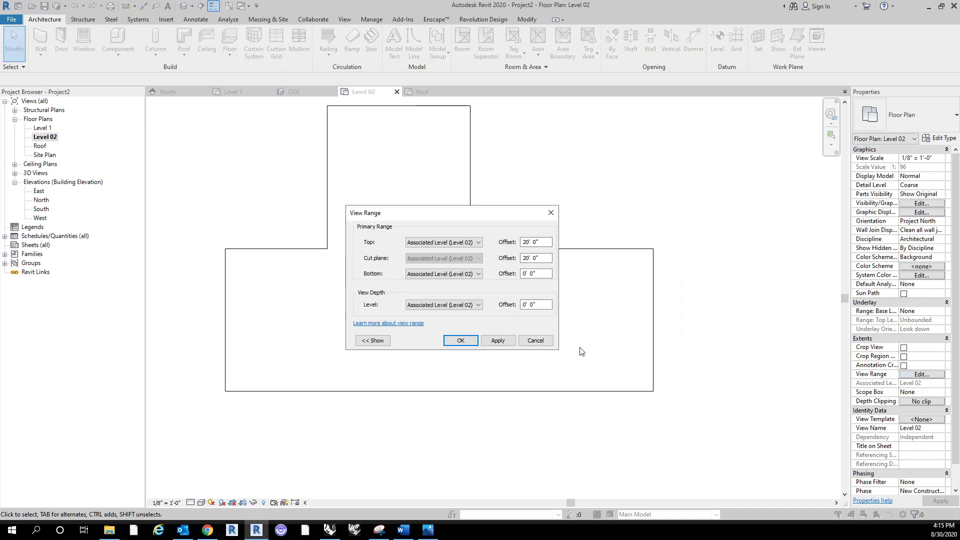
pyautogui.click(536, 340)
pyautogui.moveTo(664, 219); pyautogui.dragTo(678, 270, button='middle')
pyautogui.moveTo(628, 250); pyautogui.dragTo(647, 210, button='middle')
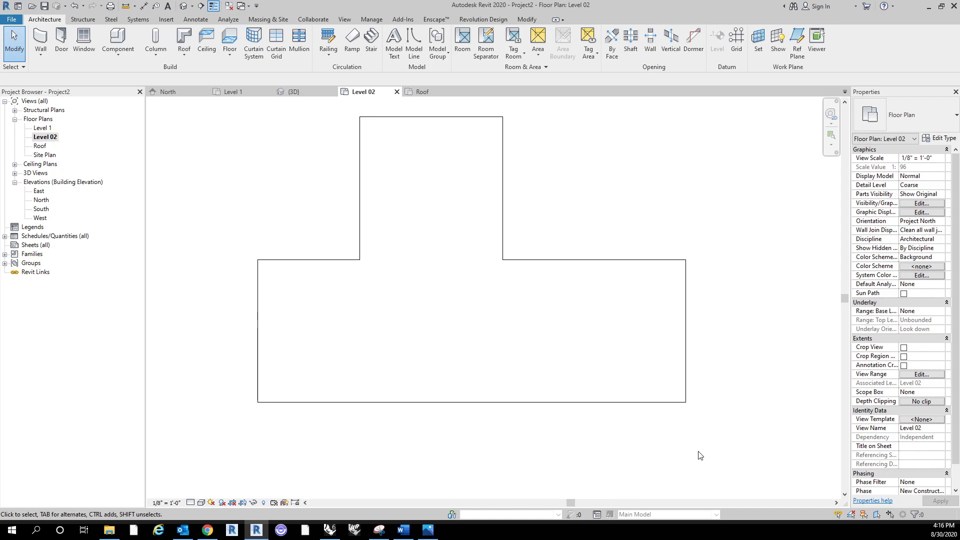
pyautogui.moveTo(733, 345); pyautogui.dragTo(729, 377, button='middle')
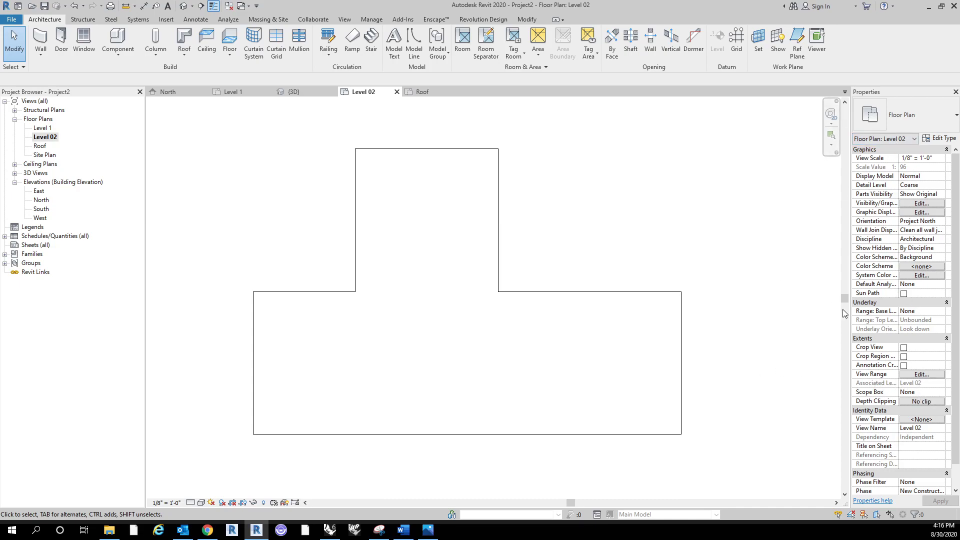
# Set the cut plane offset in the Level 02 view range to 4'.
pyautogui.click(917, 375)
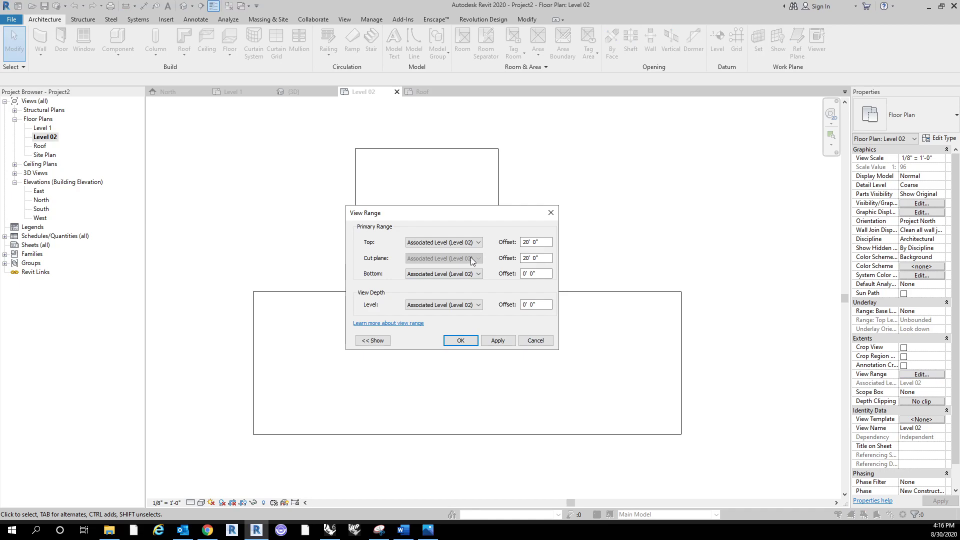
pyautogui.click(536, 258)
pyautogui.write("4'")
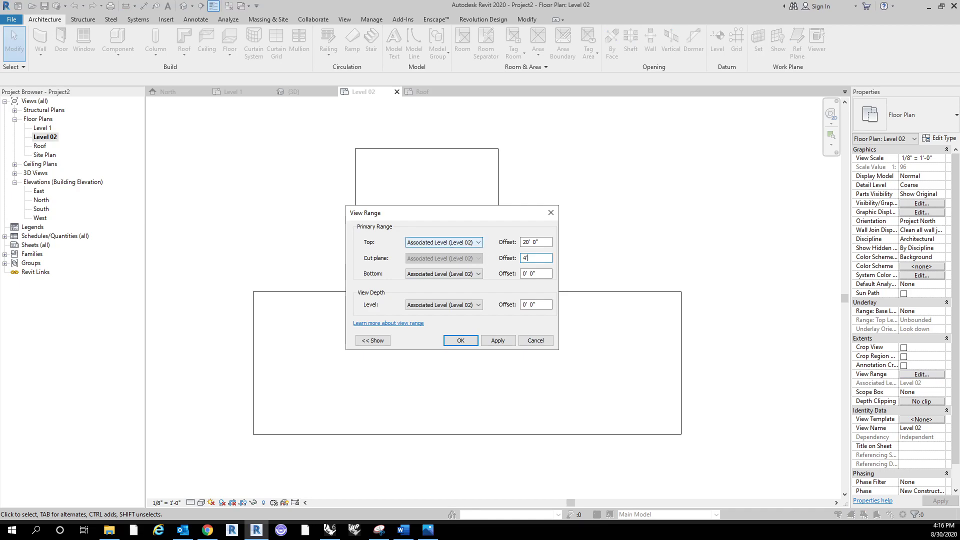
pyautogui.click(535, 276)
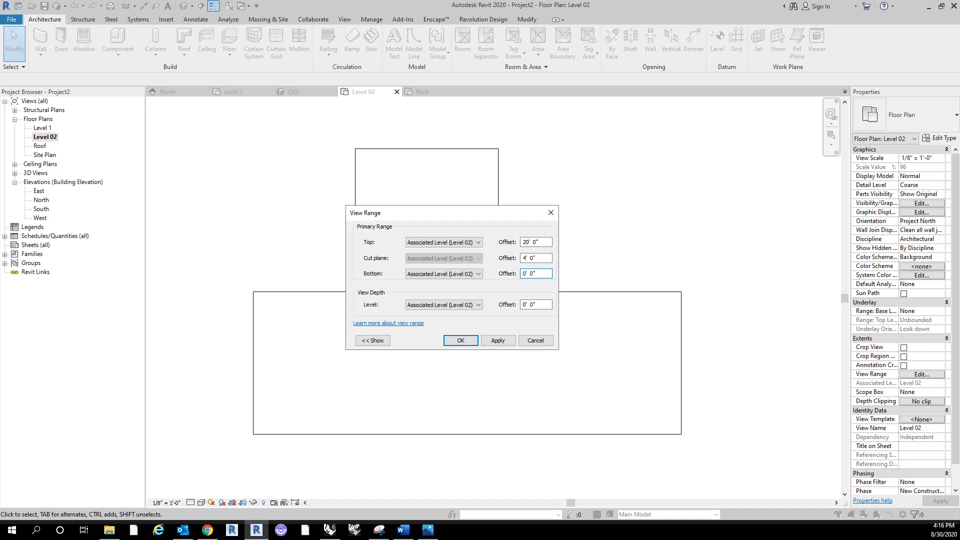
pyautogui.click(461, 341)
# Continue the stepped wall from the short wall's end, about 11' north, 21' west, 8'-6" north and 11' west to the T's inner east corner.
pyautogui.scroll(4, 690, 430)
pyautogui.scroll(-3, 654, 418)
pyautogui.click(40, 39)
pyautogui.click(606, 381)
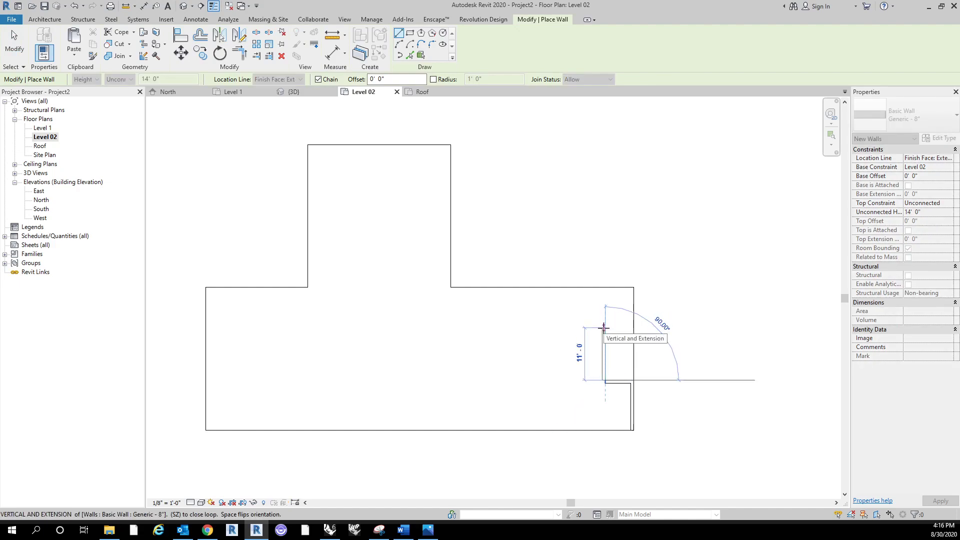
pyautogui.click(604, 327)
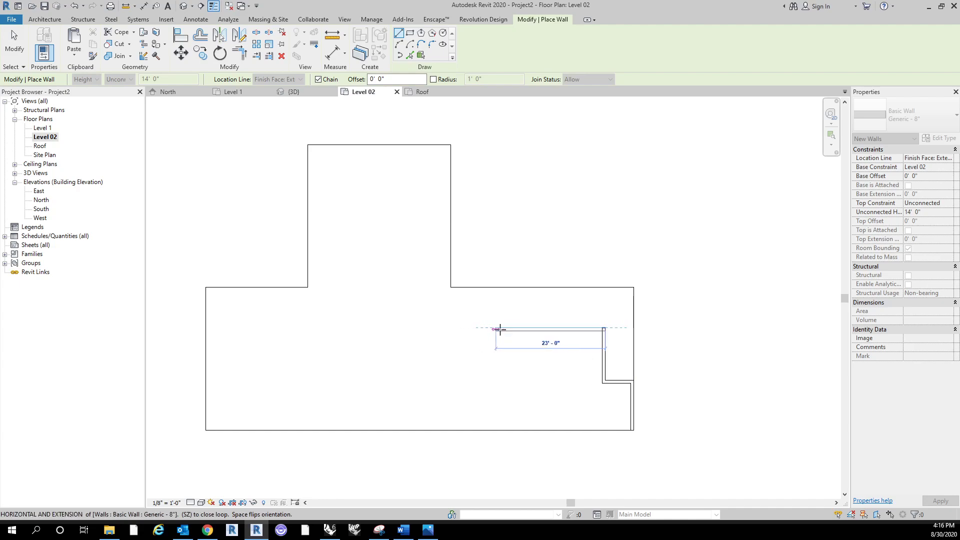
pyautogui.click(502, 328)
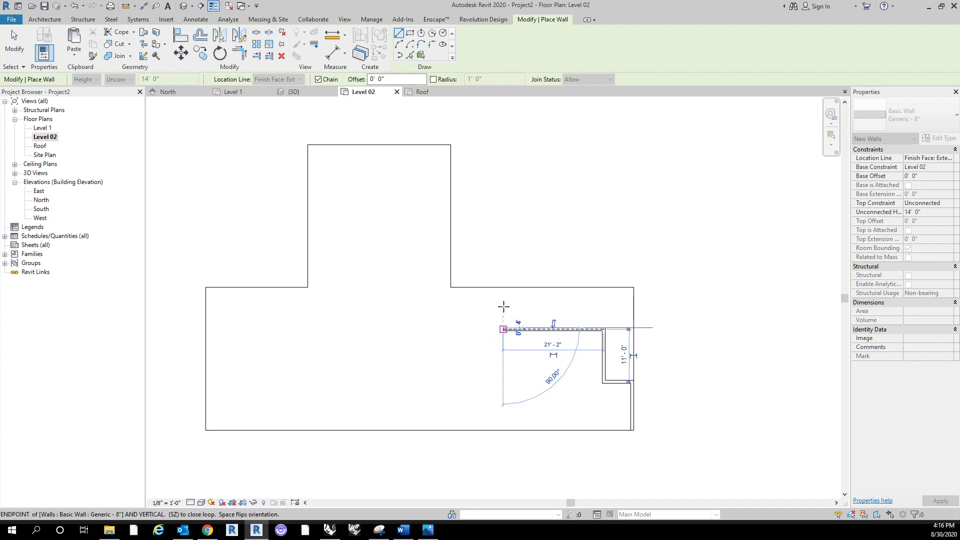
pyautogui.click(455, 290)
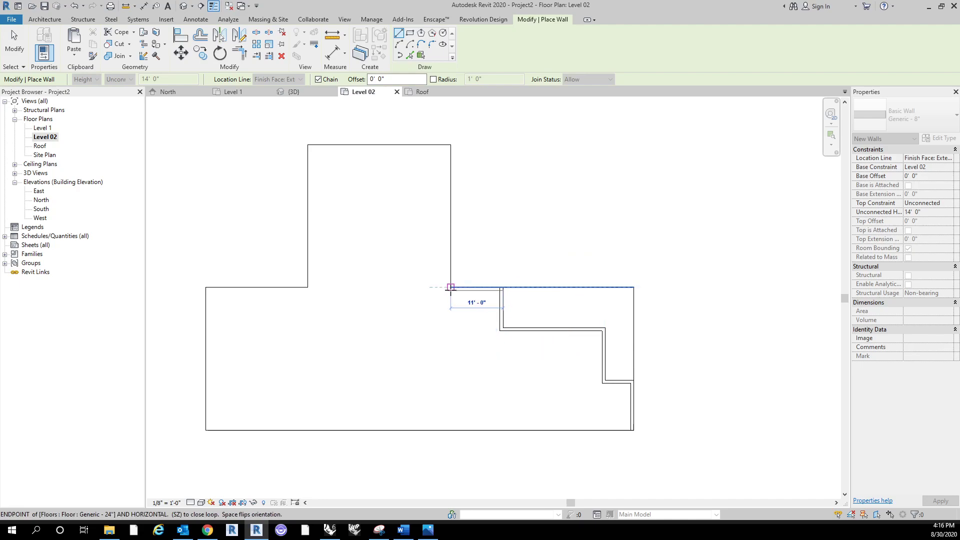
pyautogui.click(451, 287)
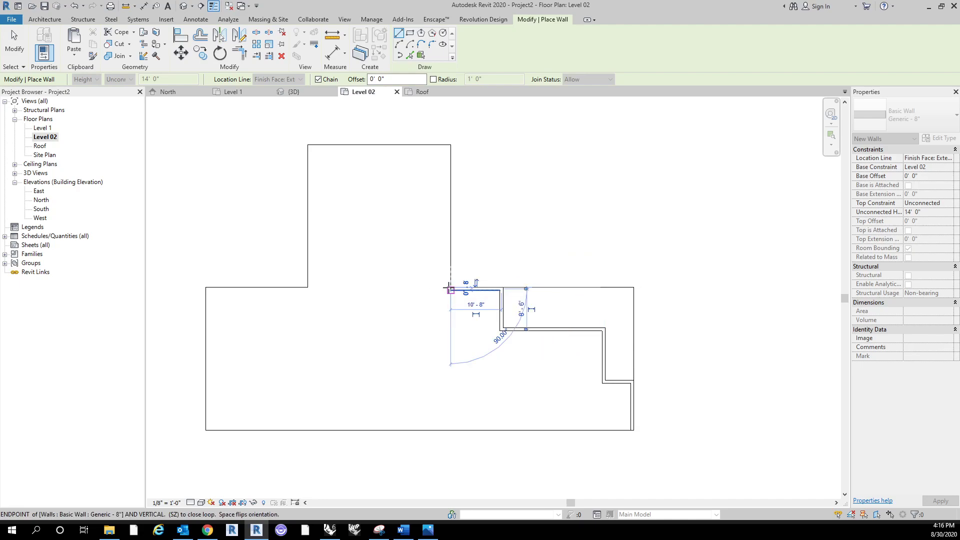
# Extend the walls north along the T's stem, about 7' west, 14' north and west across the stem, and finish the wall chain.
pyautogui.click(449, 240)
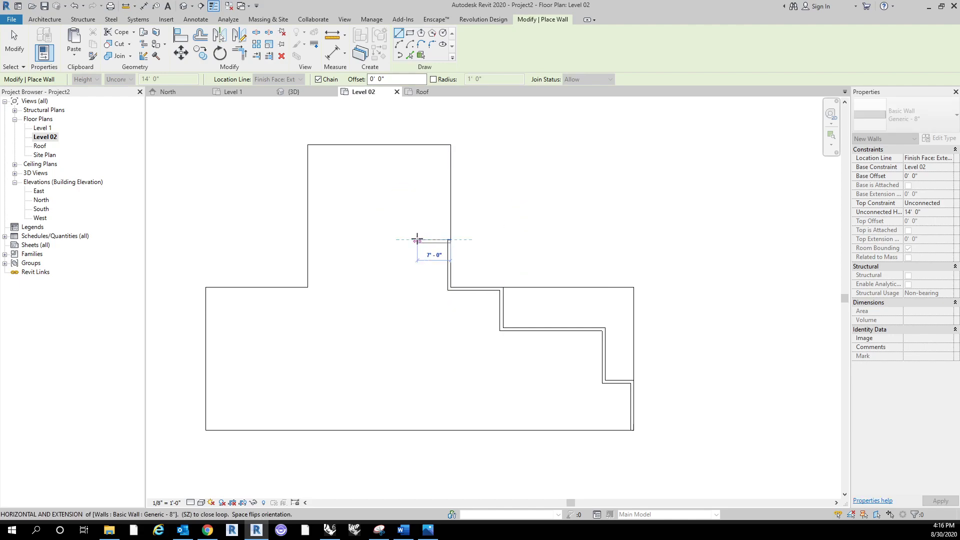
pyautogui.click(417, 240)
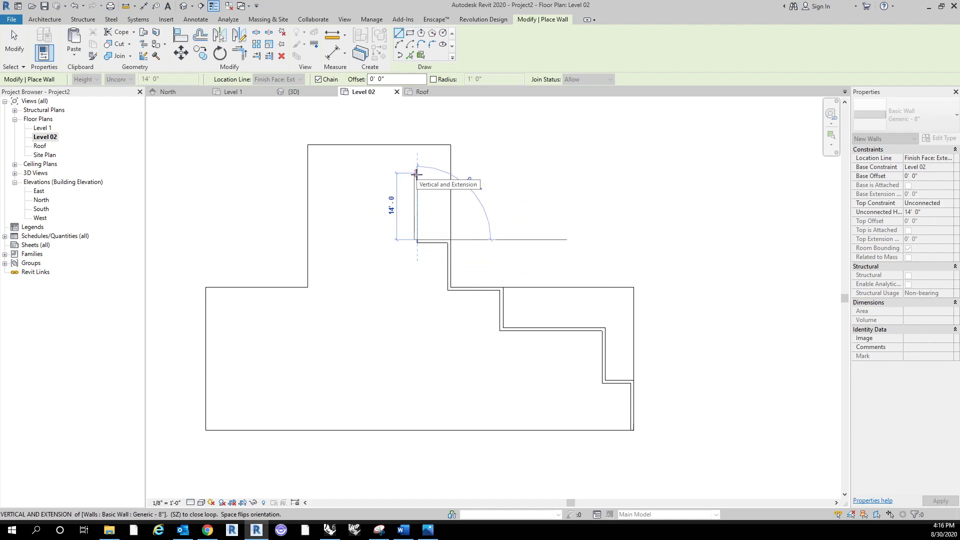
pyautogui.click(416, 175)
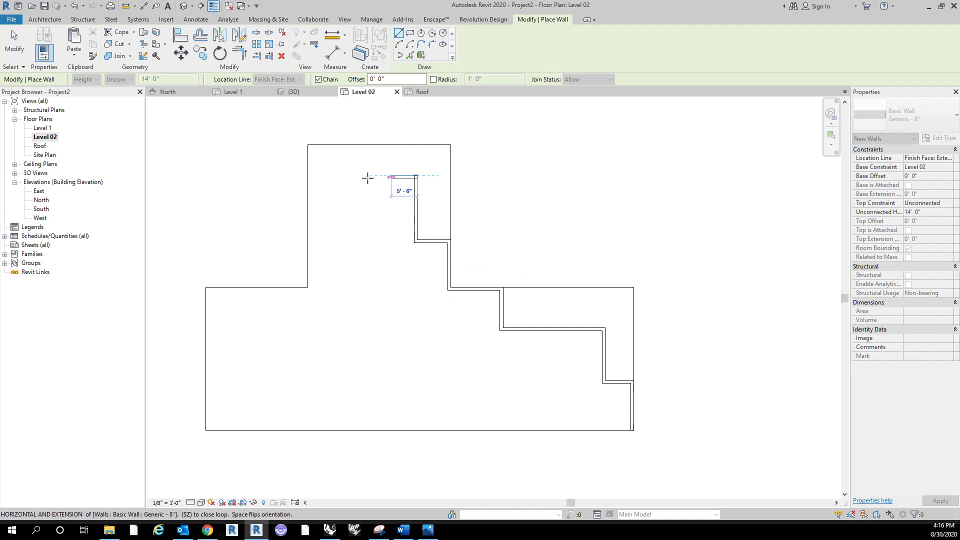
pyautogui.click(342, 176)
pyautogui.press('Escape')
pyautogui.press('Escape')
pyautogui.moveTo(377, 189); pyautogui.dragTo(387, 195, button='middle')
pyautogui.scroll(-2, 380, 192)
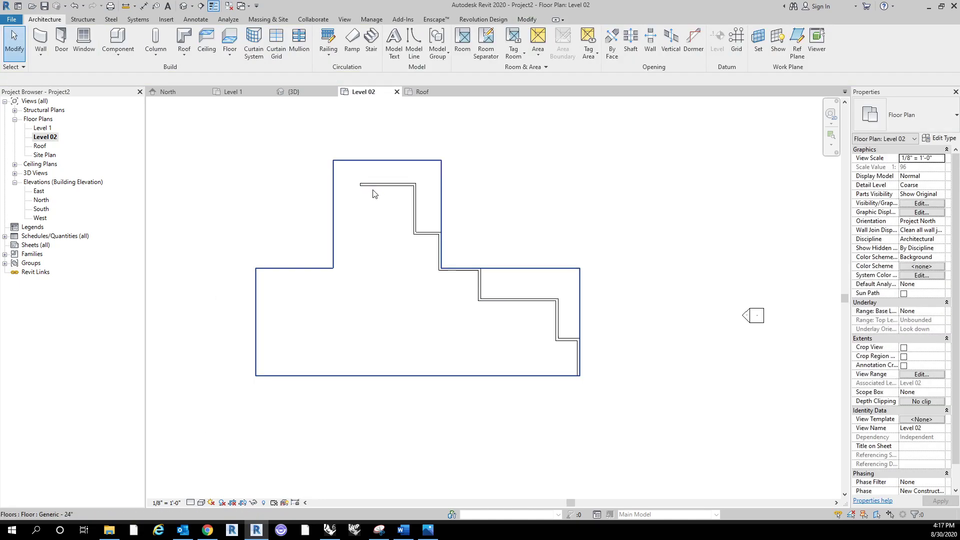
# Mirror a copy of the three stepped walls on the stem's east side across a vertical axis through the midpoint of the slab's north edge.
pyautogui.moveTo(352, 134); pyautogui.dragTo(370, 147)
pyautogui.moveTo(370, 147); pyautogui.dragTo(387, 152, button='middle')
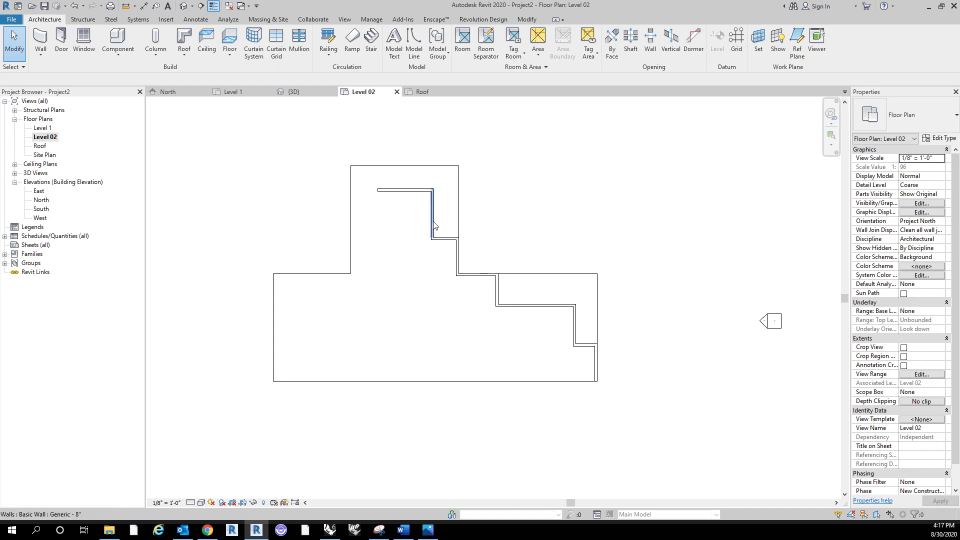
pyautogui.click(447, 241)
pyautogui.click(491, 181)
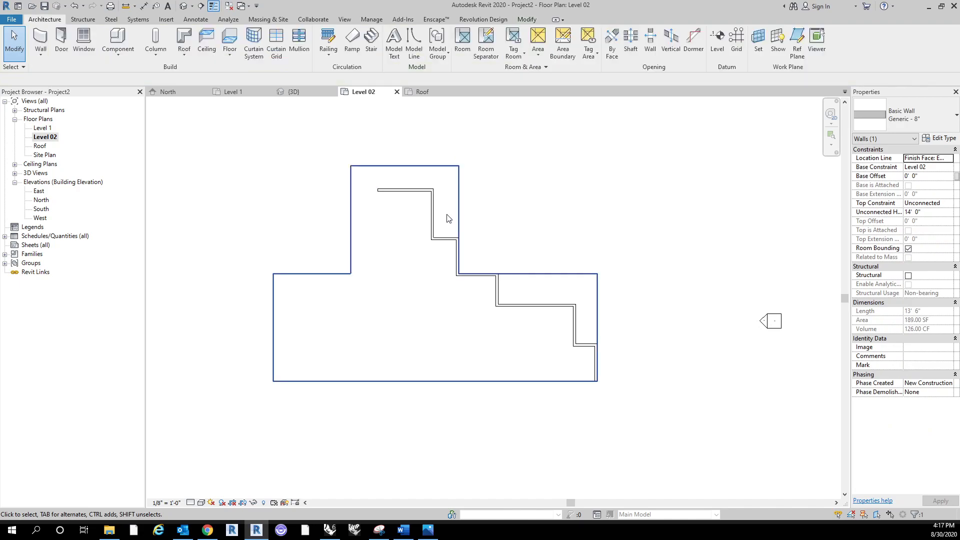
pyautogui.click(434, 212)
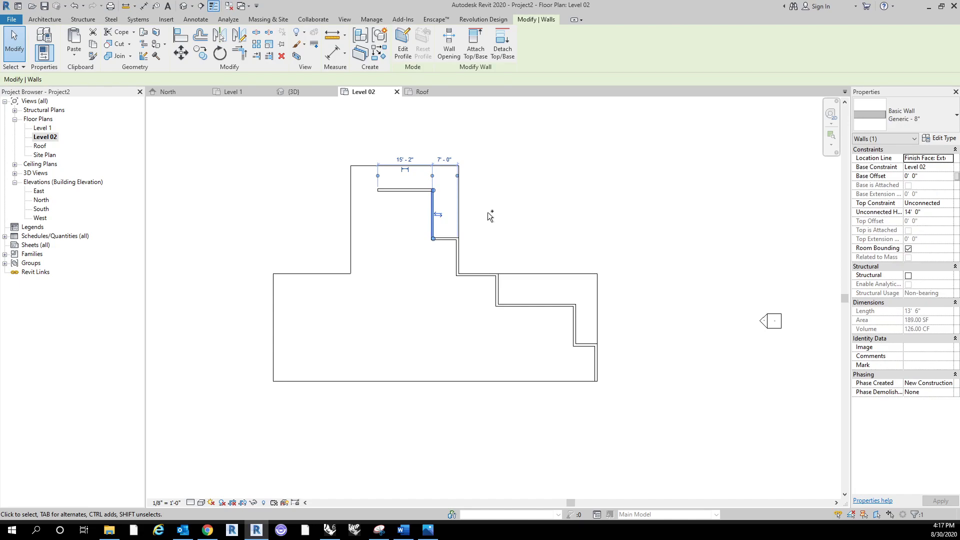
pyautogui.keyDown('ctrl'); pyautogui.click(445, 239); pyautogui.keyUp('ctrl')
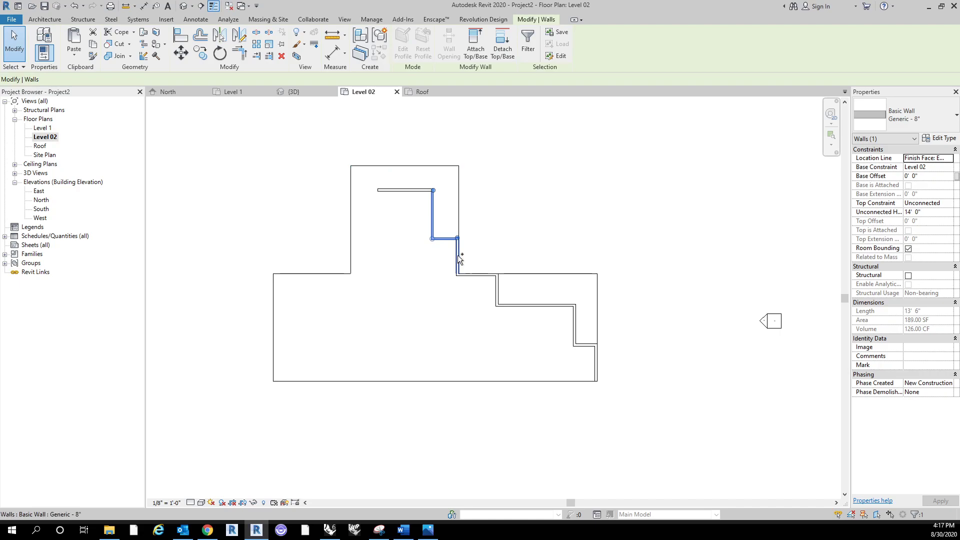
pyautogui.keyDown('ctrl'); pyautogui.click(457, 255); pyautogui.keyUp('ctrl')
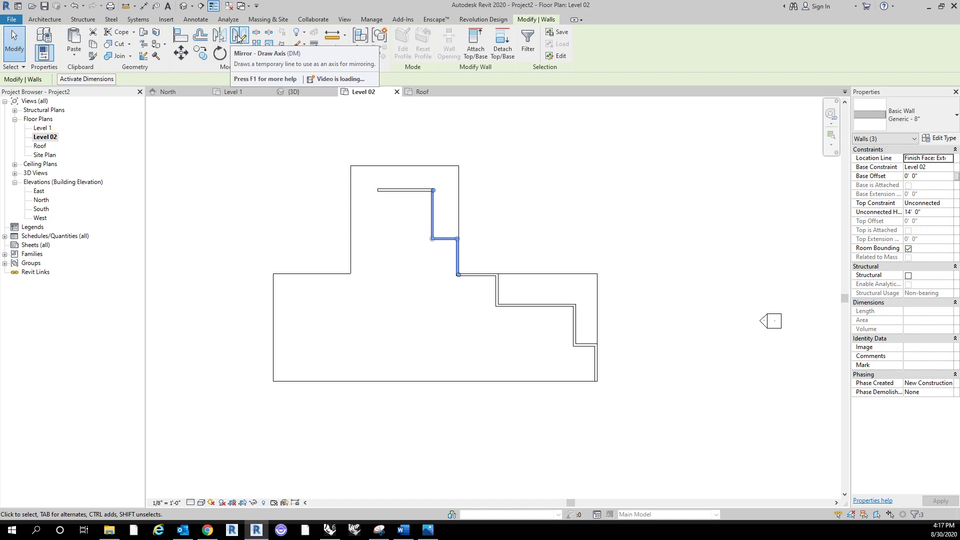
pyautogui.click(239, 36)
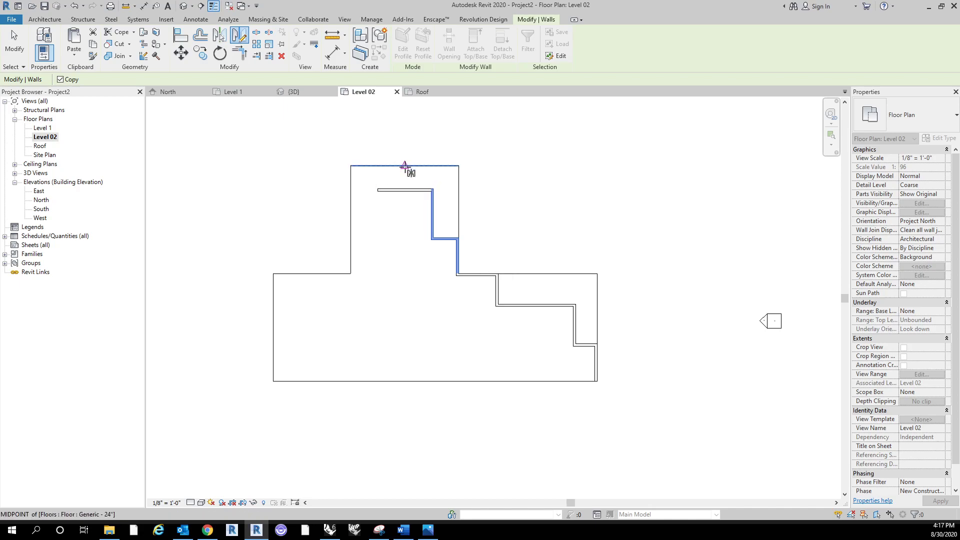
pyautogui.click(405, 165)
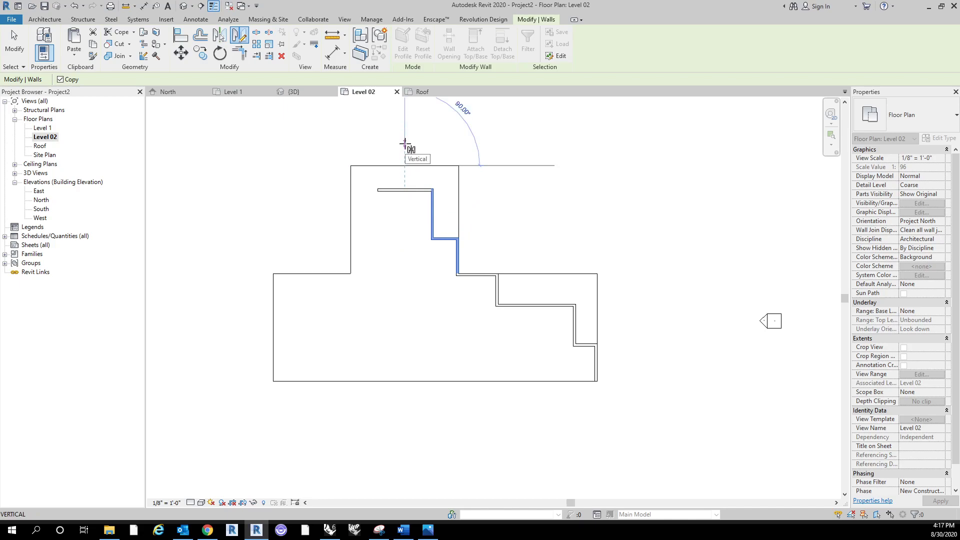
pyautogui.click(405, 143)
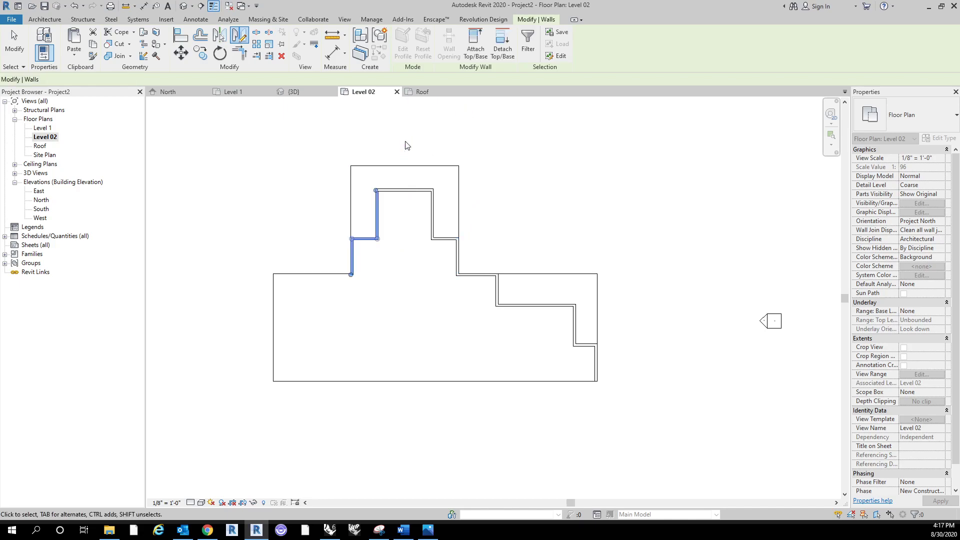
pyautogui.scroll(1, 376, 240)
pyautogui.moveTo(426, 272); pyautogui.dragTo(447, 320, button='middle')
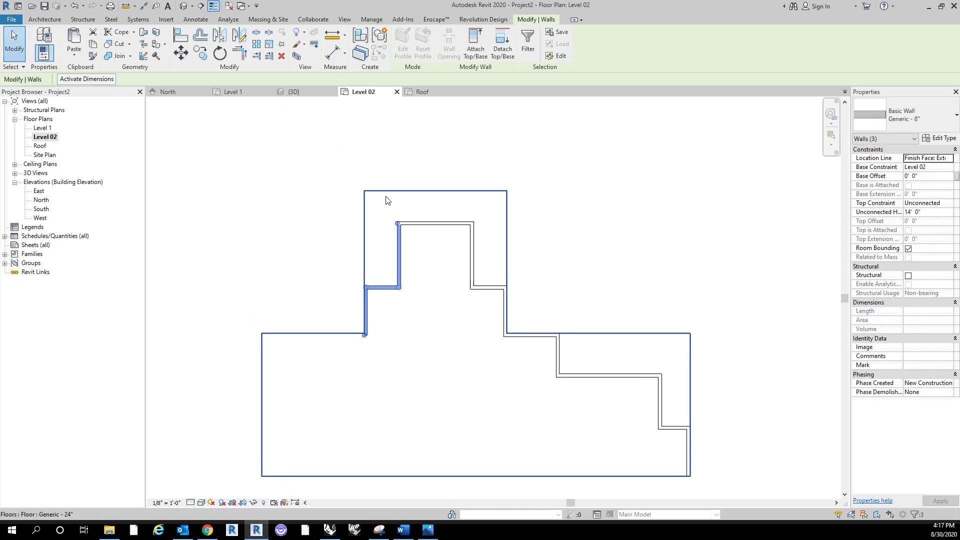
pyautogui.click(527, 223)
# Draw walls from the stem's southwest wall end about 21'-6" west, down the slab's west edge and along its south edge to the southeast corner.
pyautogui.scroll(1, 409, 408)
pyautogui.scroll(-2, 410, 408)
pyautogui.scroll(-1, 435, 375)
pyautogui.moveTo(435, 208); pyautogui.dragTo(587, 229, button='middle')
pyautogui.scroll(-1, 614, 229)
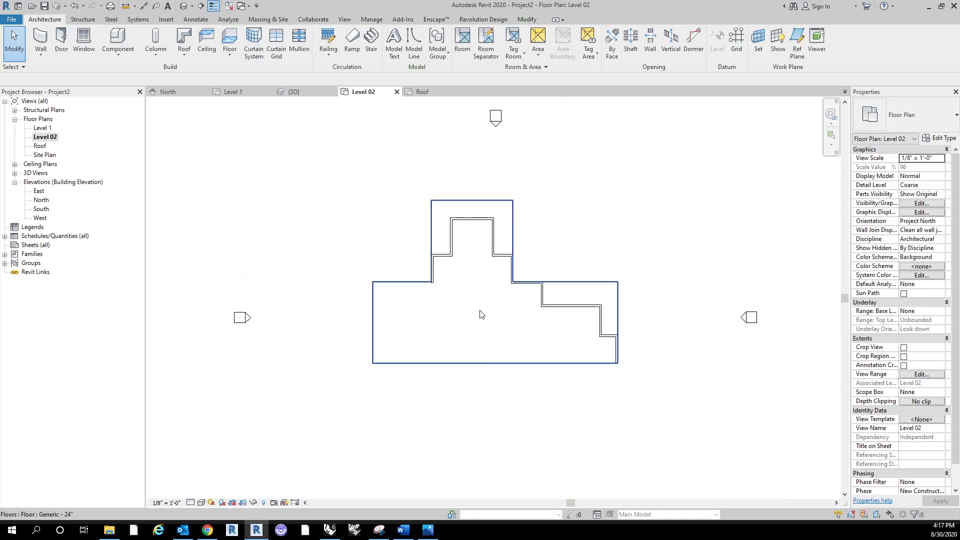
pyautogui.scroll(1, 483, 314)
pyautogui.press('w')
pyautogui.press('a')
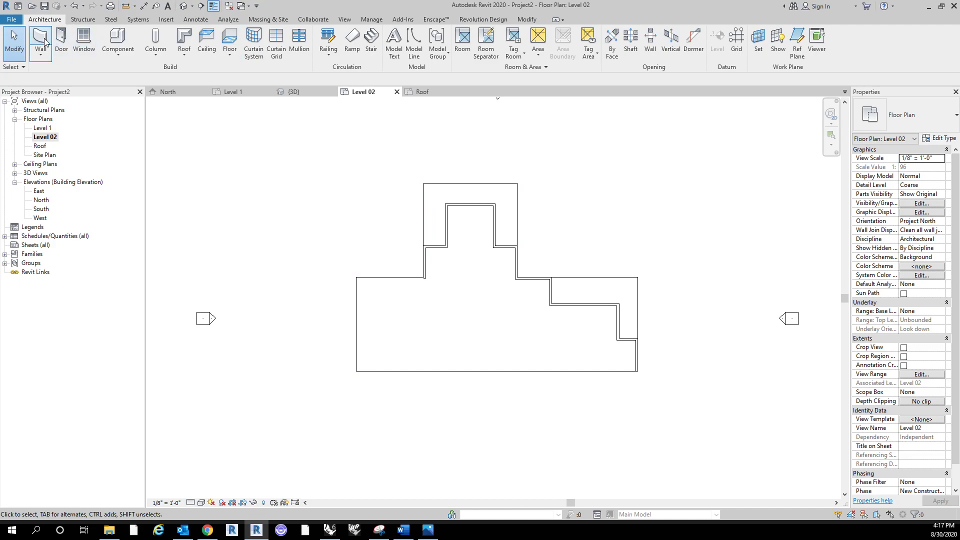
pyautogui.scroll(1, 478, 275)
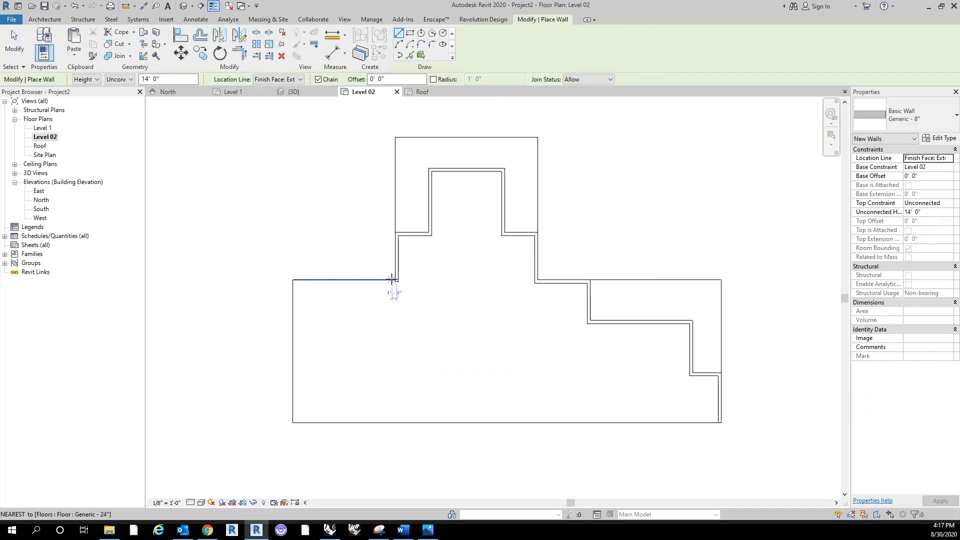
pyautogui.click(393, 279)
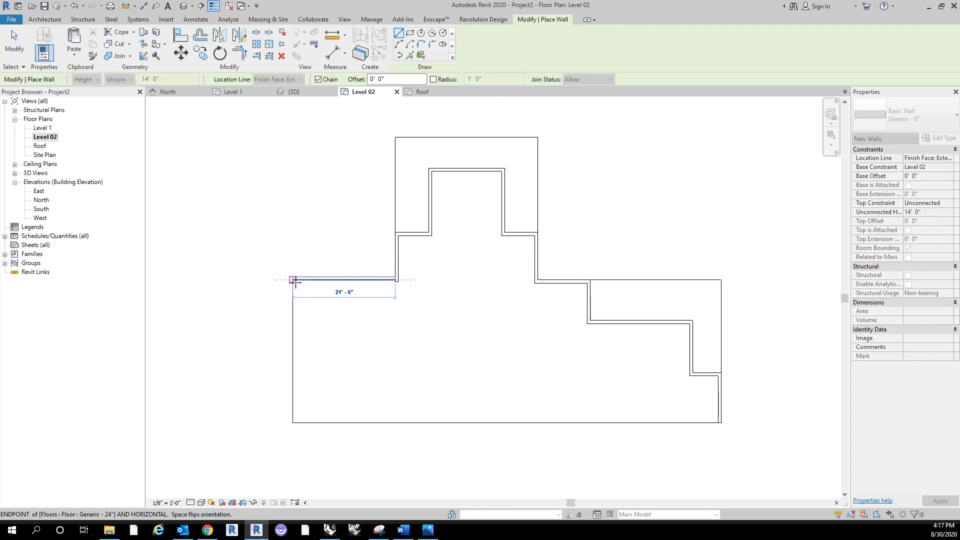
pyautogui.click(294, 280)
pyautogui.click(295, 422)
pyautogui.click(720, 423)
pyautogui.press('Escape')
pyautogui.press('Escape')
pyautogui.press('z')
pyautogui.press('f')
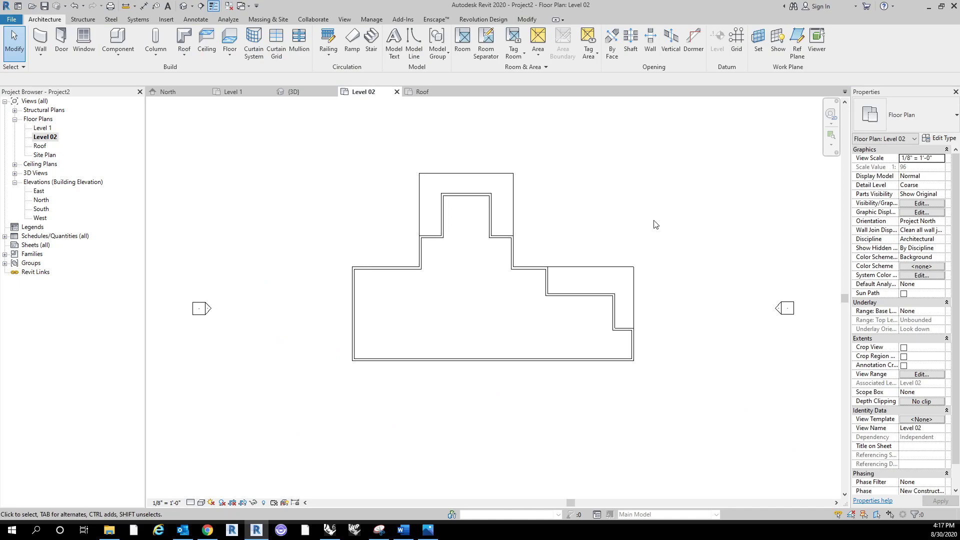
# Inspect the Level 02 walls against the roof in 3D and check one east wall's top constraint and height.
pyautogui.click(183, 6)
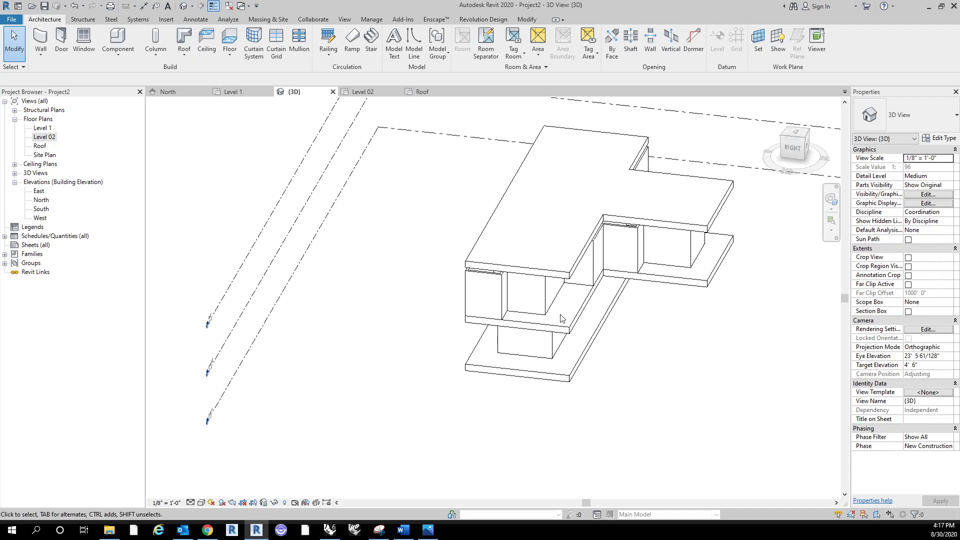
pyautogui.keyDown('shift'); pyautogui.moveTo(668, 357); pyautogui.dragTo(704, 243, button='middle'); pyautogui.keyUp('shift')
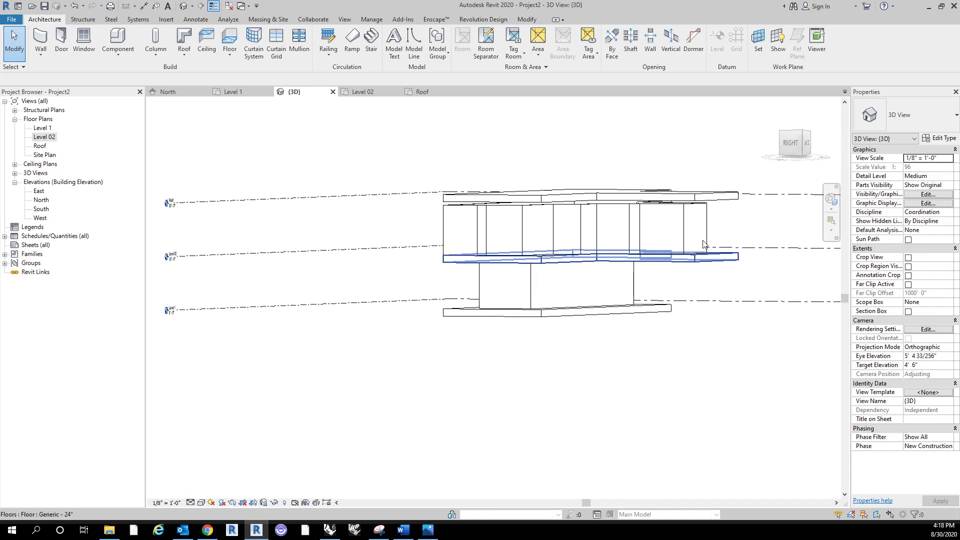
pyautogui.click(702, 240)
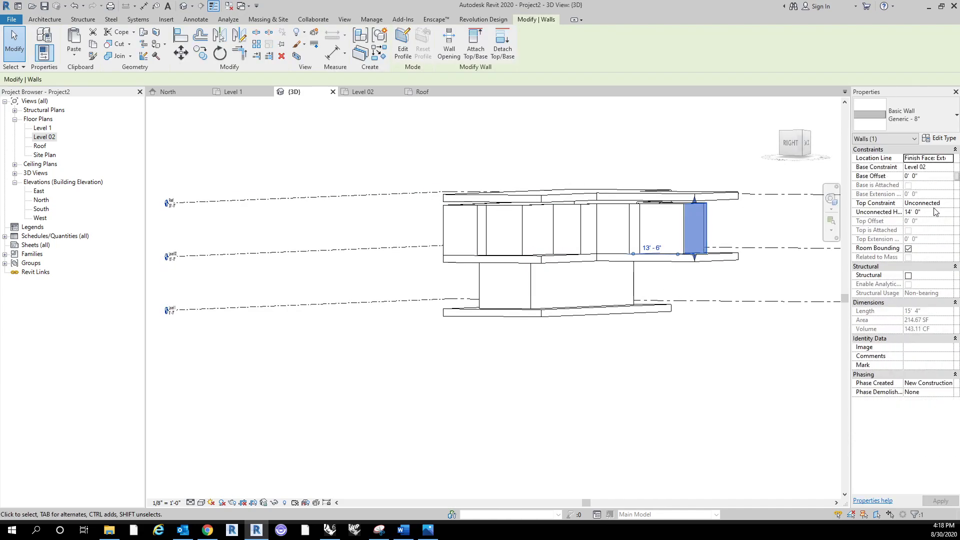
pyautogui.click(751, 389)
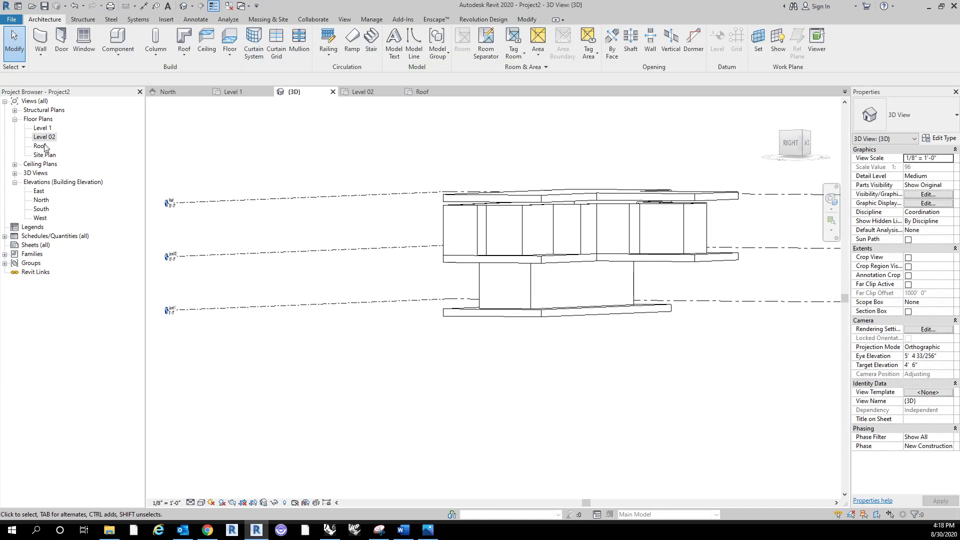
# In the Level 02 plan, draw a short test wall at the slab's northeast corner with its top constraint set up to level Roof.
pyautogui.doubleClick(45, 138)
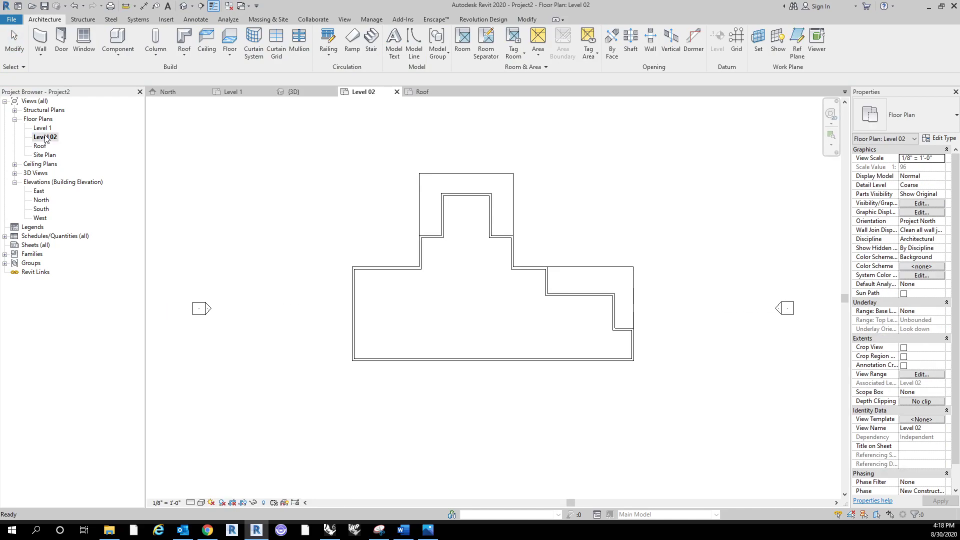
pyautogui.click(40, 37)
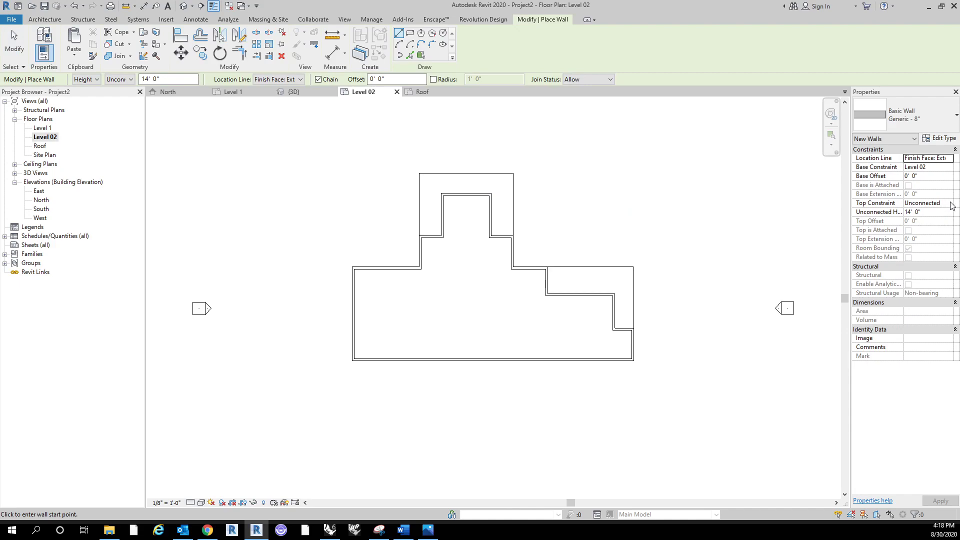
pyautogui.click(925, 203)
pyautogui.click(948, 203)
pyautogui.click(924, 234)
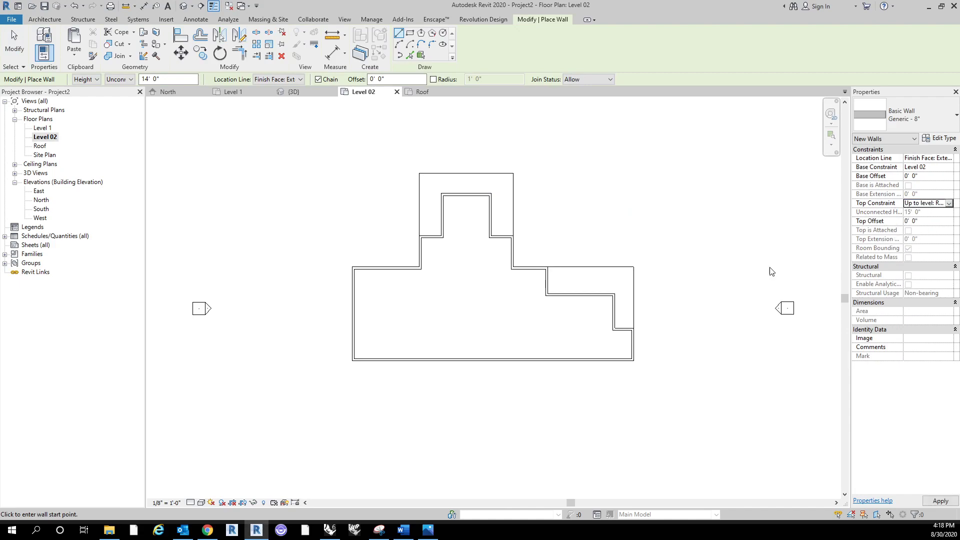
pyautogui.click(609, 267)
pyautogui.click(633, 267)
pyautogui.press('Escape')
pyautogui.press('Escape')
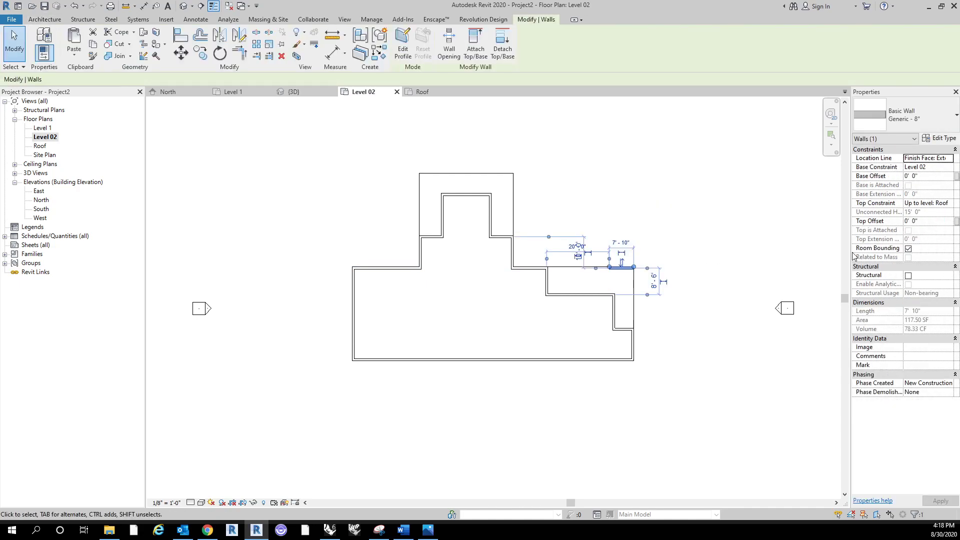
pyautogui.click(659, 244)
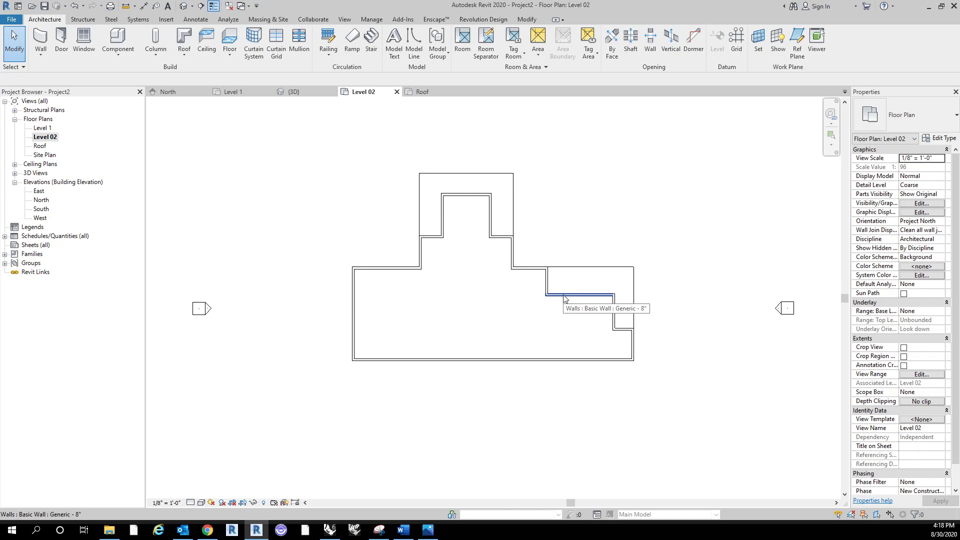
# Set the top constraint of the whole chain of Level 02 exterior walls up to level Roof.
pyautogui.press('Tab')
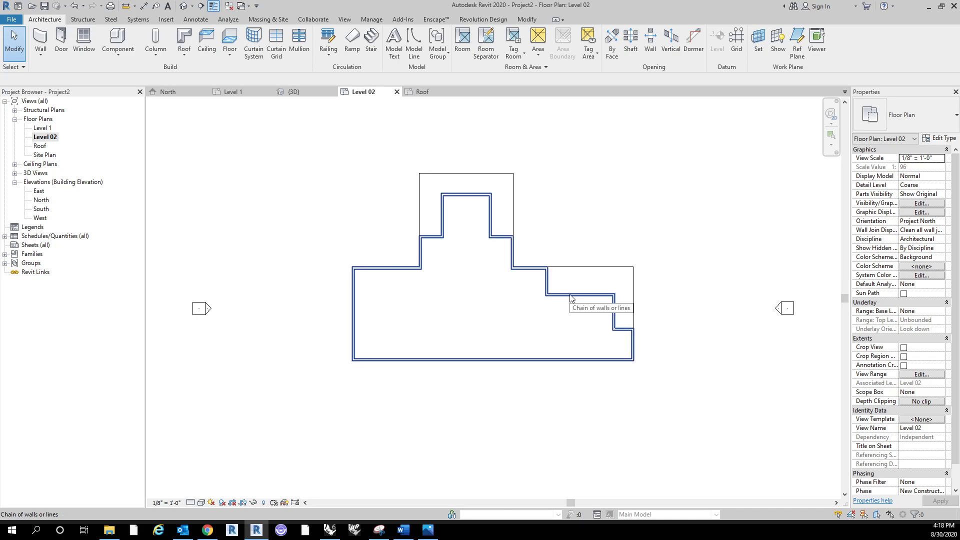
pyautogui.click(571, 297)
pyautogui.click(943, 202)
pyautogui.click(949, 203)
pyautogui.click(927, 234)
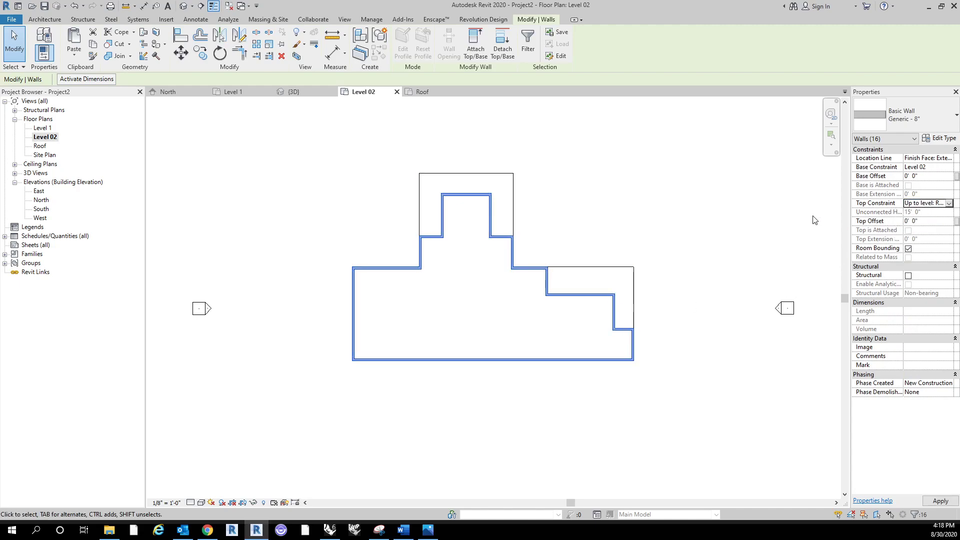
pyautogui.click(454, 148)
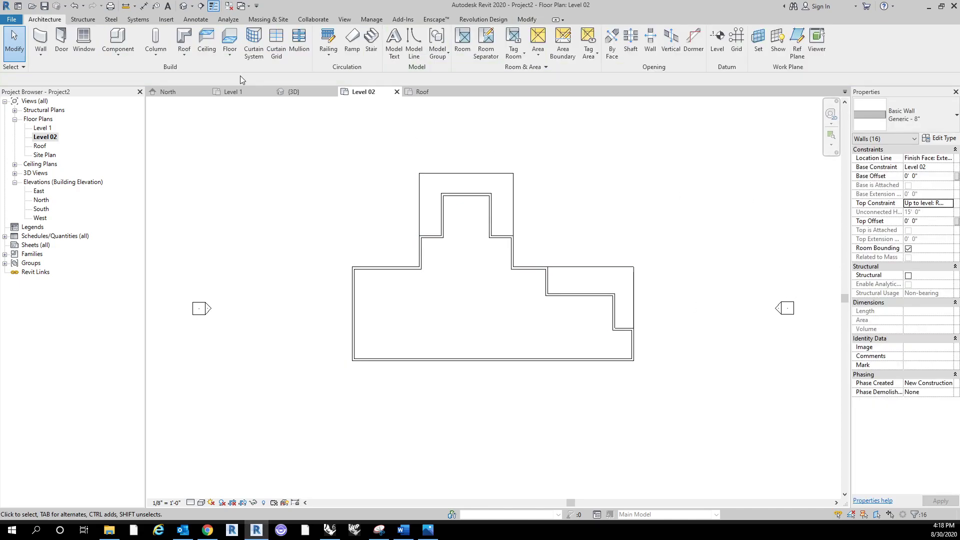
# Examine the Level 02 walls and the roof from several sides in the 3D view.
pyautogui.click(183, 5)
pyautogui.keyDown('shift'); pyautogui.moveTo(672, 379); pyautogui.dragTo(700, 380, button='middle'); pyautogui.keyUp('shift')
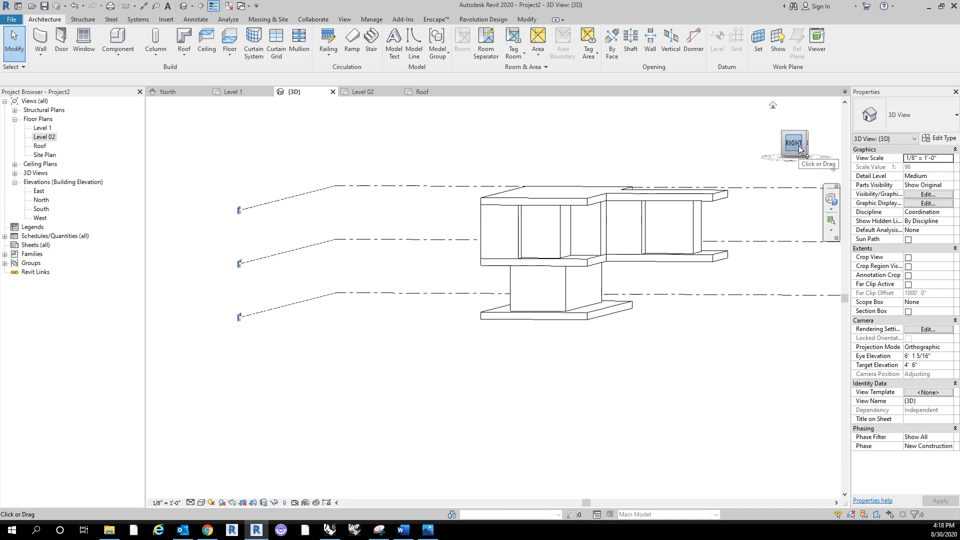
pyautogui.keyDown('shift'); pyautogui.moveTo(789, 345); pyautogui.dragTo(713, 353, button='middle'); pyautogui.keyUp('shift')
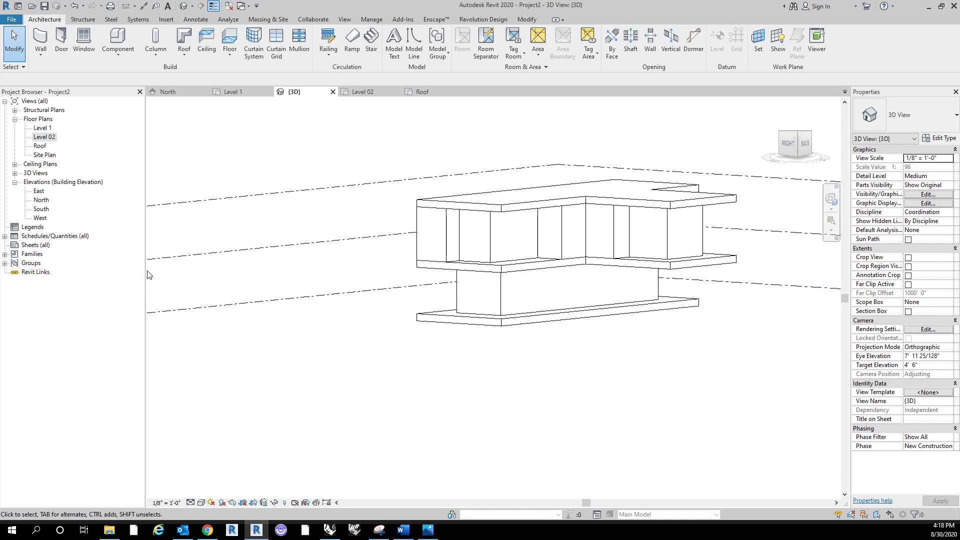
# In the North elevation, place an aligned dimension string from Level 1 to Level 02 to the top of the roof, beside the building.
pyautogui.doubleClick(40, 201)
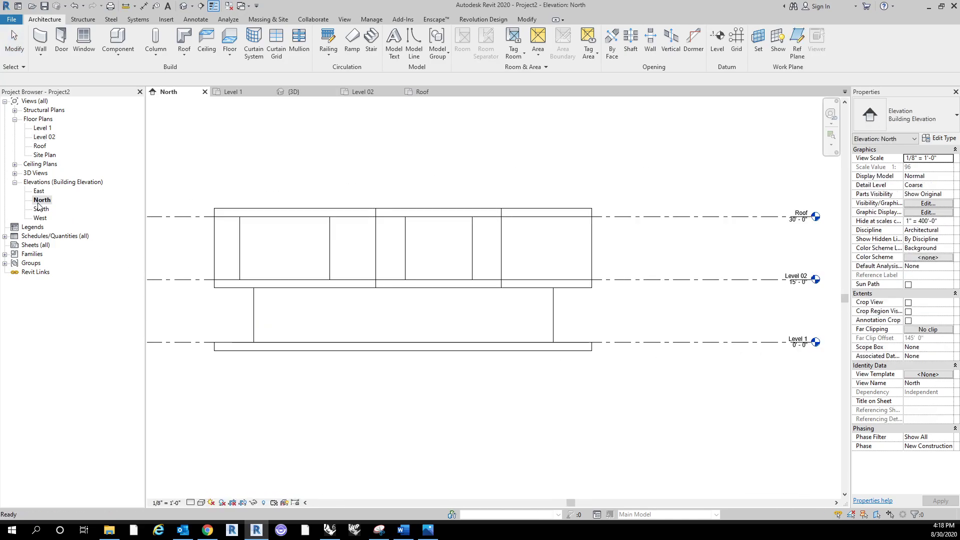
pyautogui.scroll(2, 540, 242)
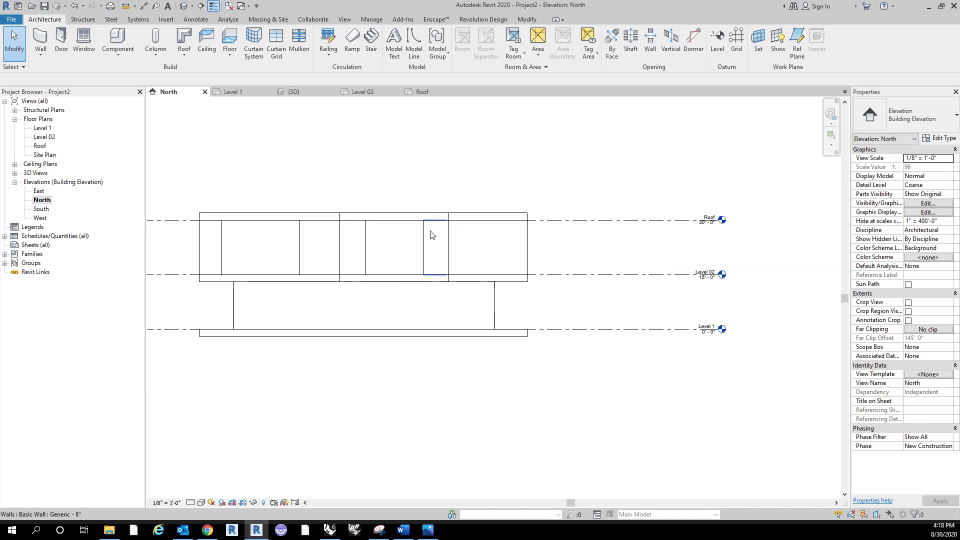
pyautogui.click(144, 5)
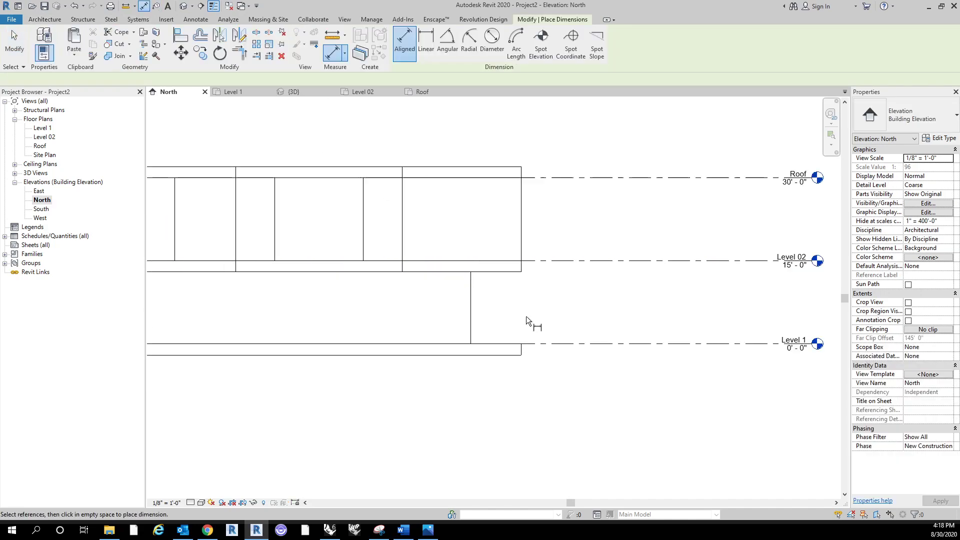
pyautogui.scroll(2, 531, 313)
pyautogui.click(490, 358)
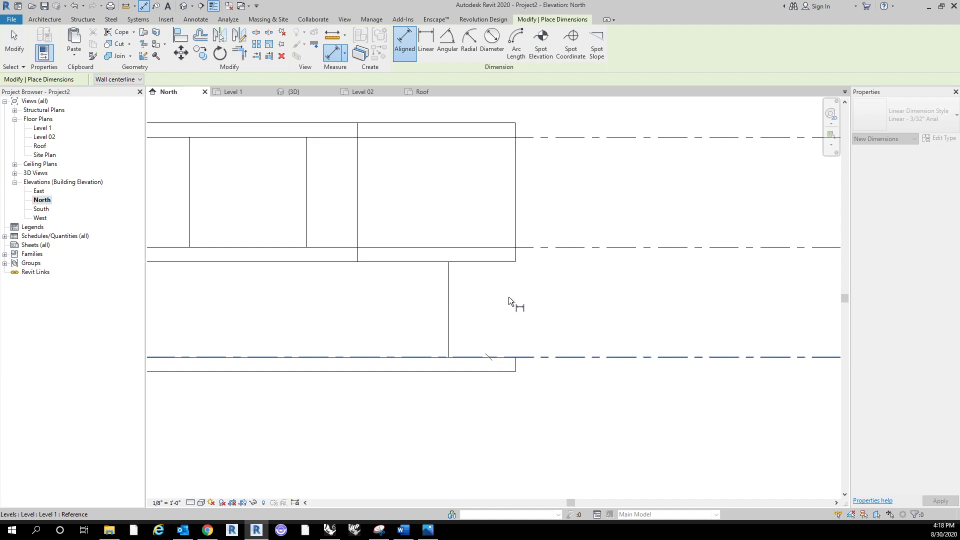
pyautogui.click(504, 248)
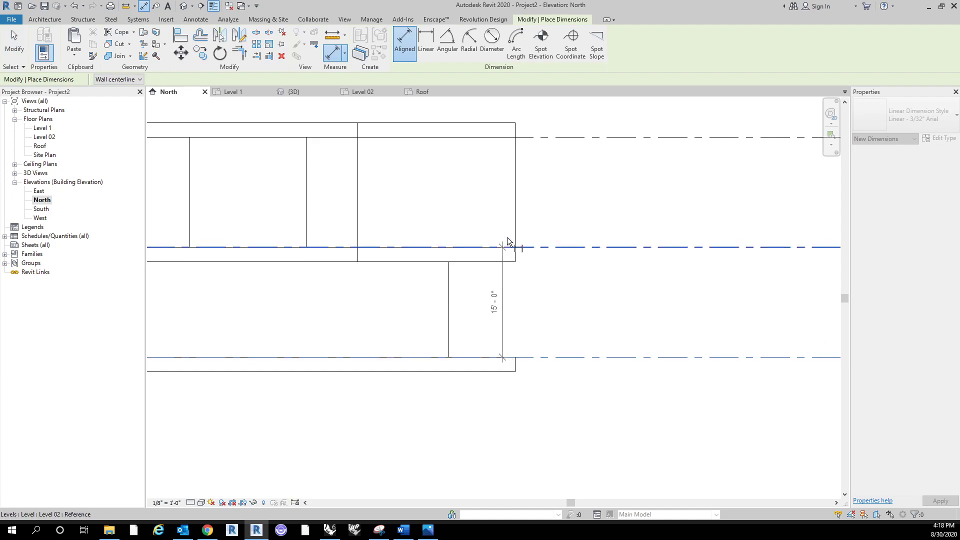
pyautogui.click(501, 127)
pyautogui.click(574, 158)
pyautogui.scroll(-2, 675, 213)
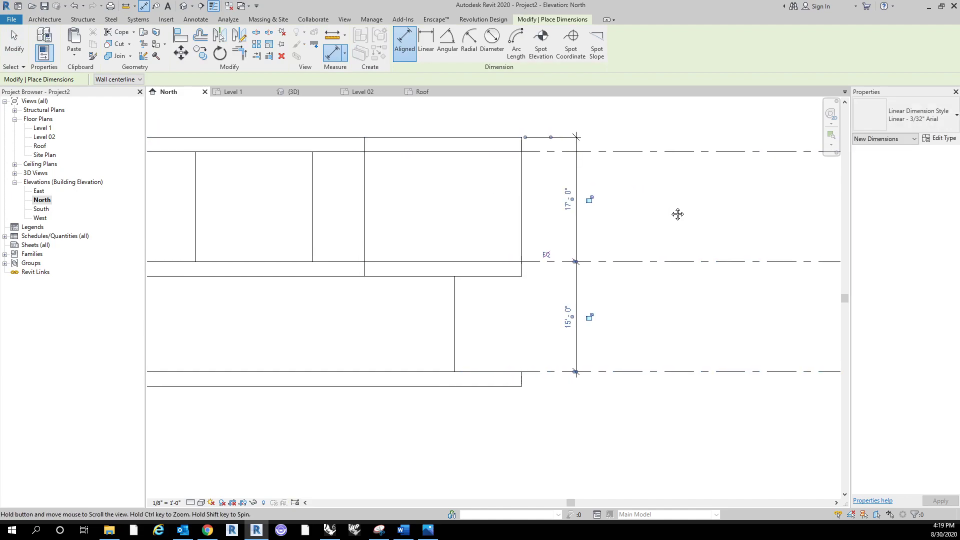
pyautogui.press('Escape')
pyautogui.press('Escape')
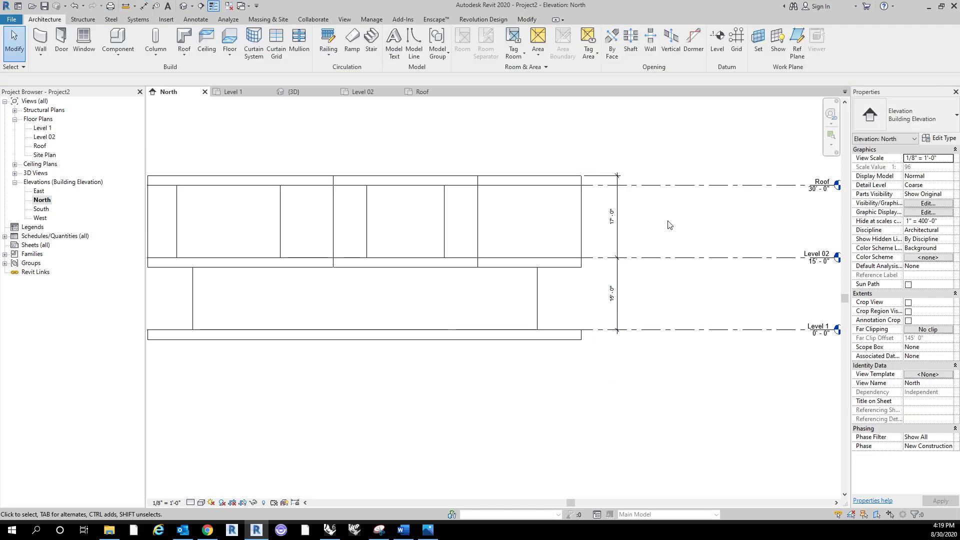
# Examine how the Level 02 floor slab and the roof slab sit relative to their levels.
pyautogui.click(582, 268)
pyautogui.click(583, 272)
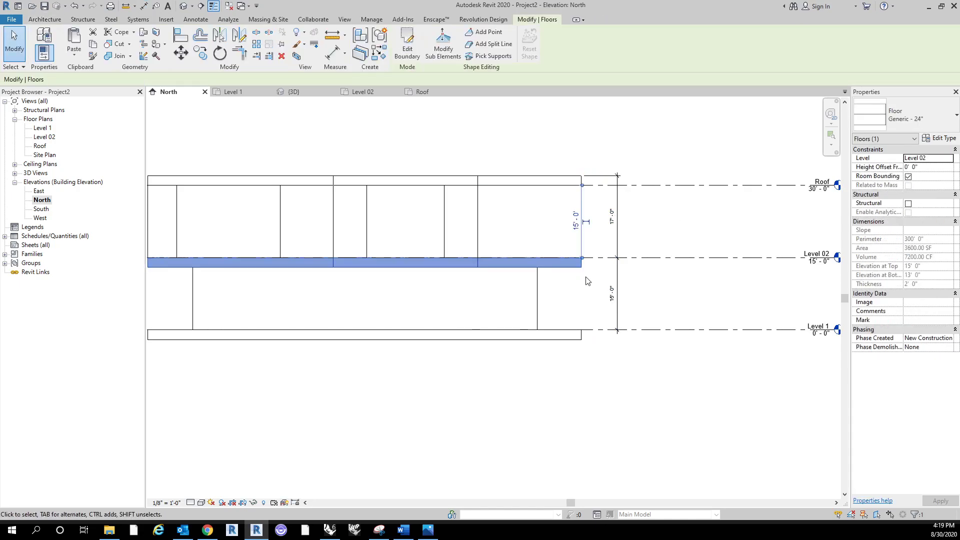
pyautogui.scroll(2, 584, 274)
pyautogui.scroll(-2, 520, 248)
pyautogui.press('Escape')
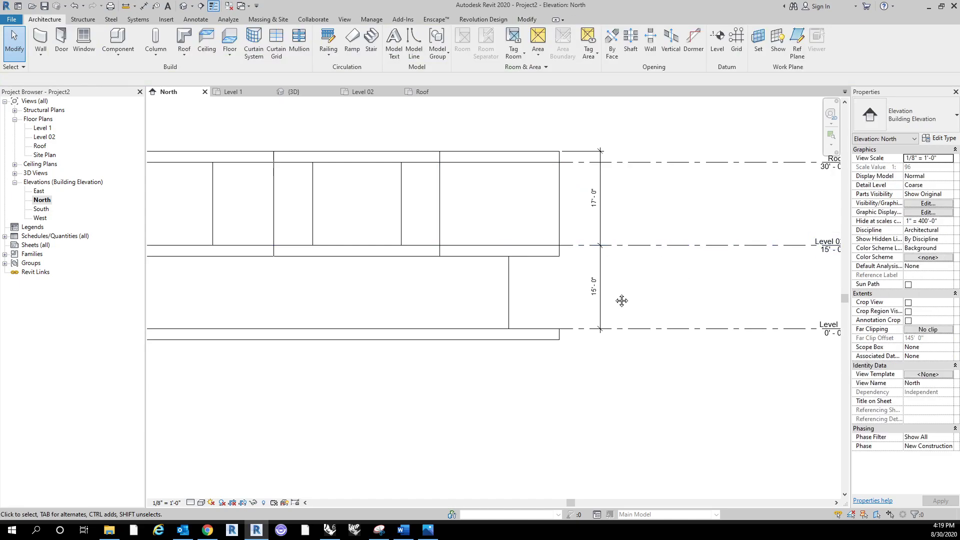
pyautogui.moveTo(632, 298); pyautogui.dragTo(532, 321, button='middle')
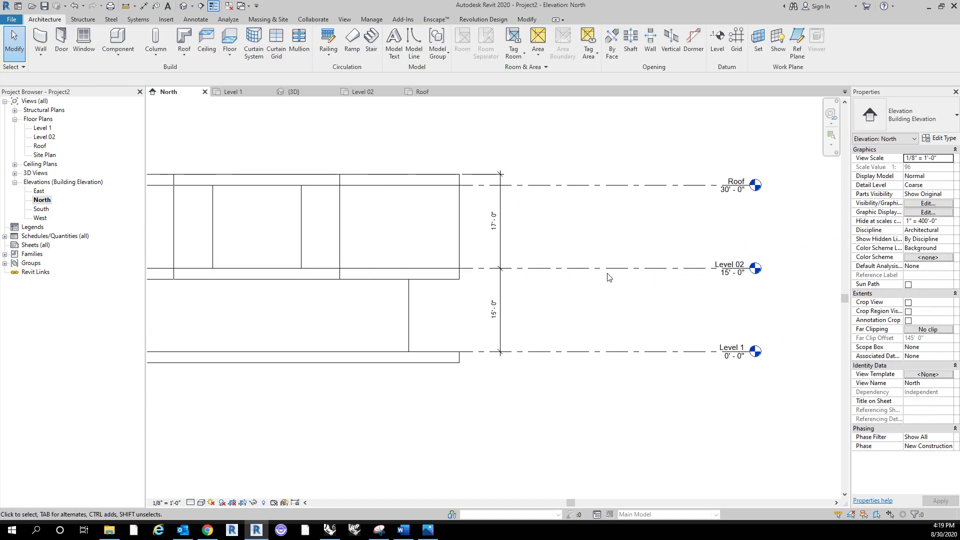
pyautogui.moveTo(556, 235); pyautogui.dragTo(567, 240, button='middle')
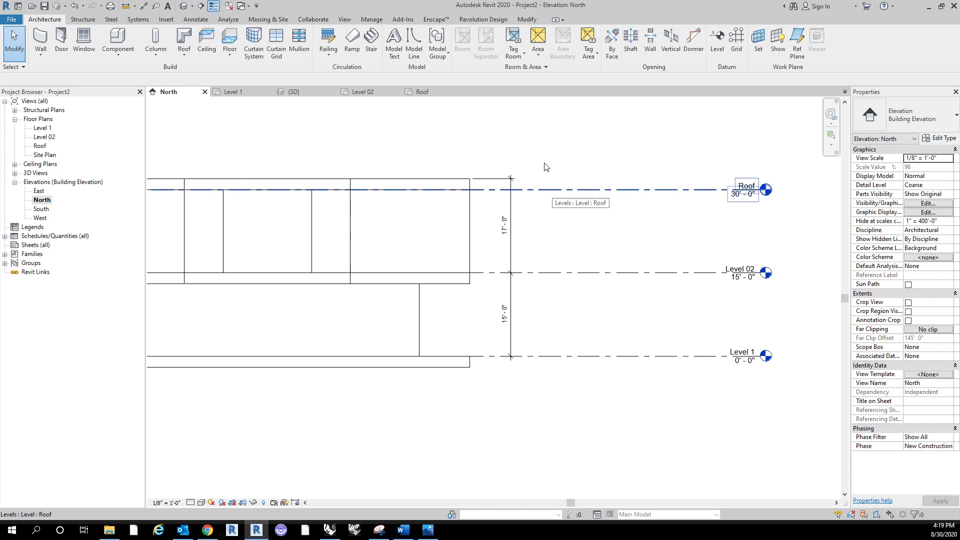
pyautogui.moveTo(542, 171); pyautogui.dragTo(578, 160, button='middle')
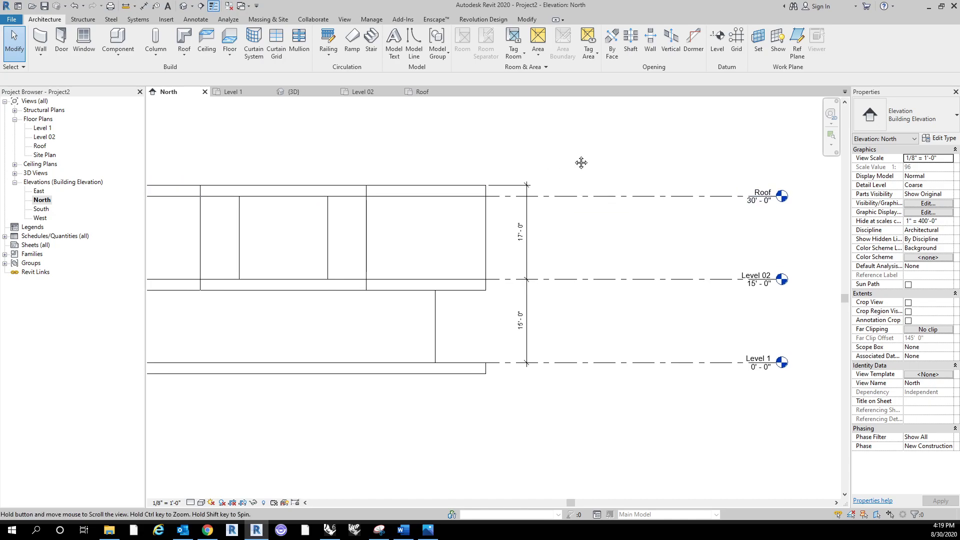
# Move the roof down 2' so that its top face aligns with the Roof level.
pyautogui.click(484, 190)
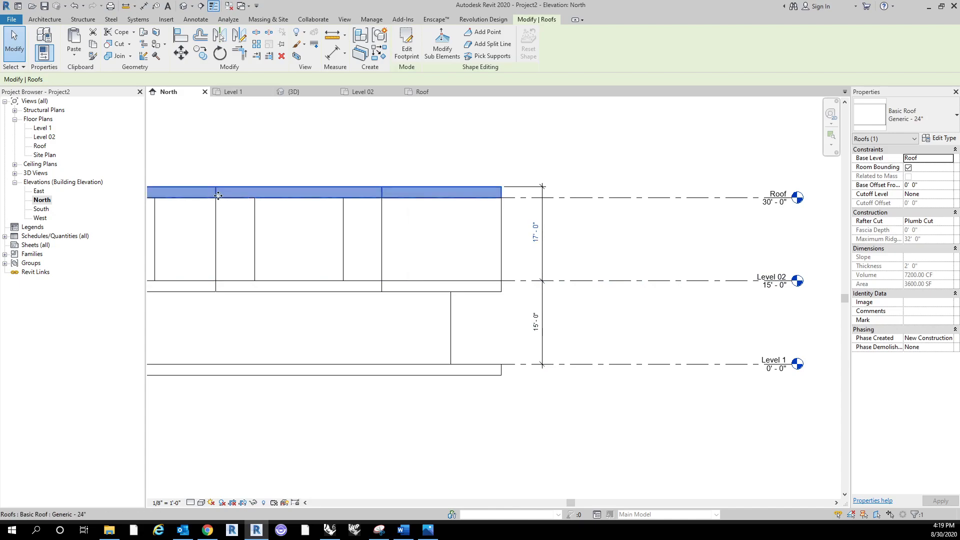
pyautogui.click(182, 52)
pyautogui.scroll(2, 545, 193)
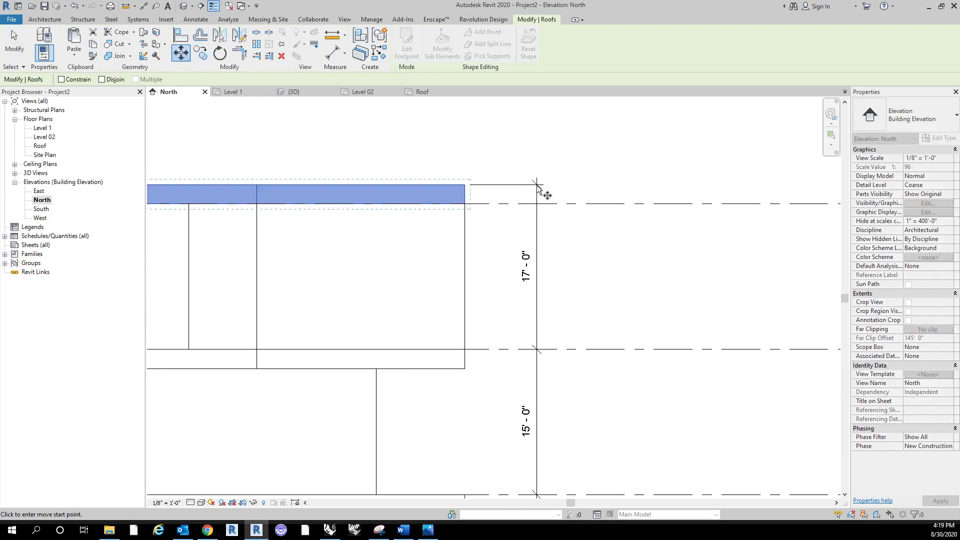
pyautogui.click(465, 184)
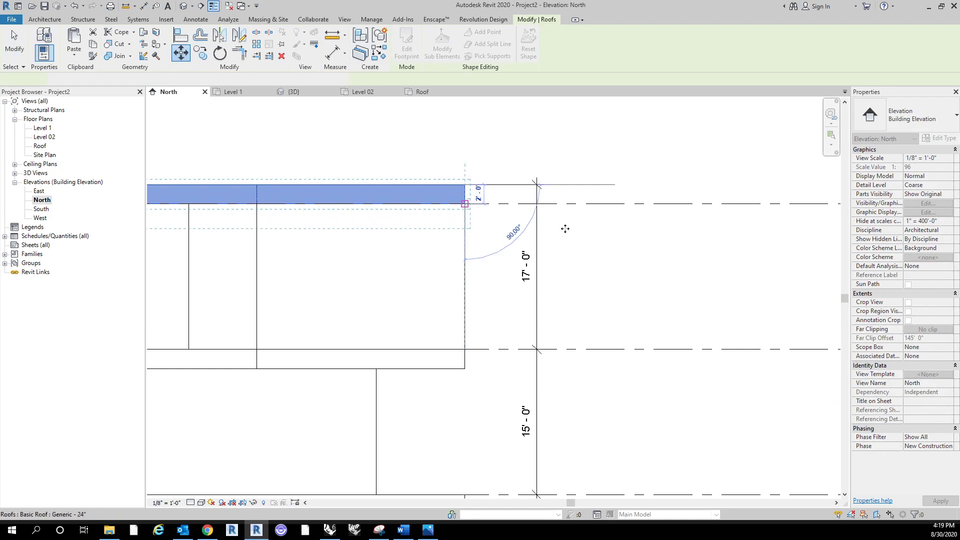
pyautogui.click(465, 204)
pyautogui.scroll(-2, 621, 268)
pyautogui.click(618, 265)
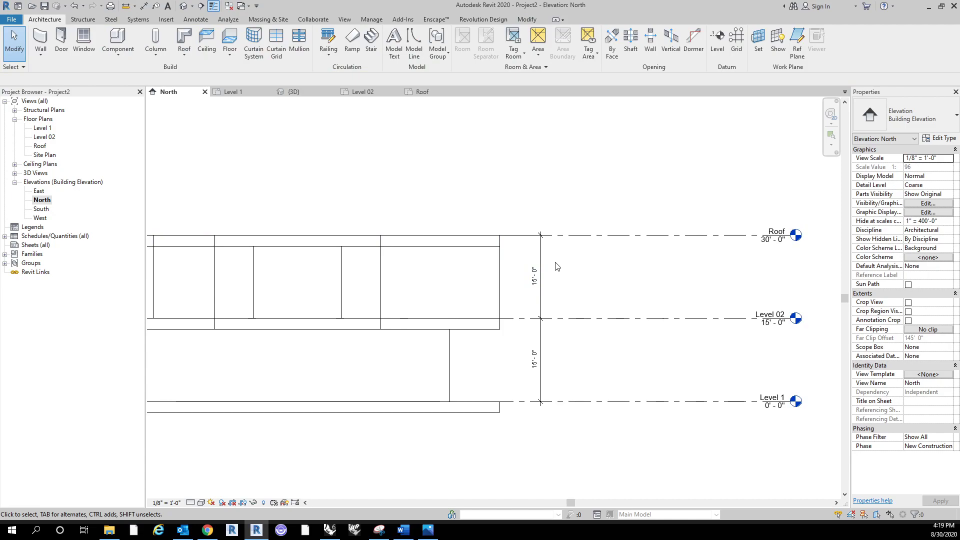
# Set the roof's base offset from the Roof level to -2' 0".
pyautogui.click(501, 250)
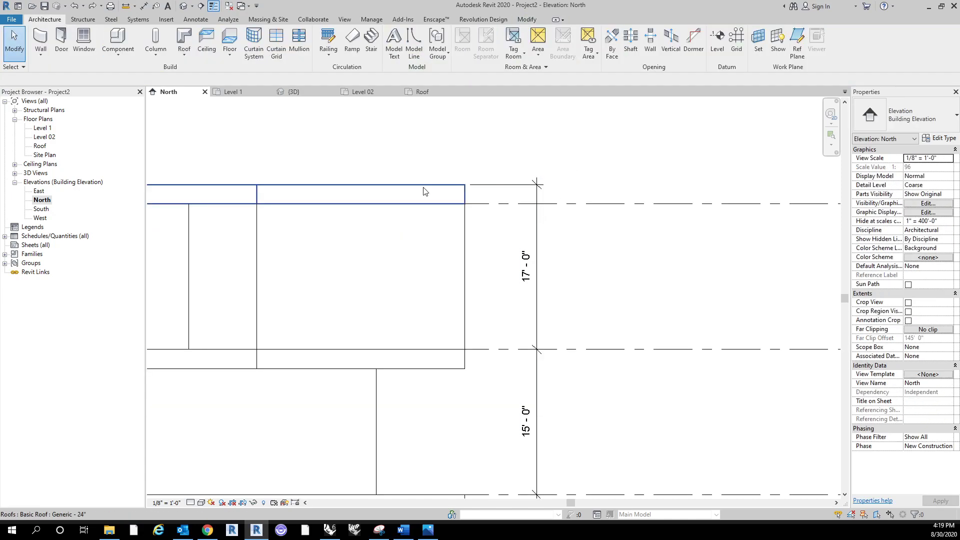
pyautogui.click(422, 188)
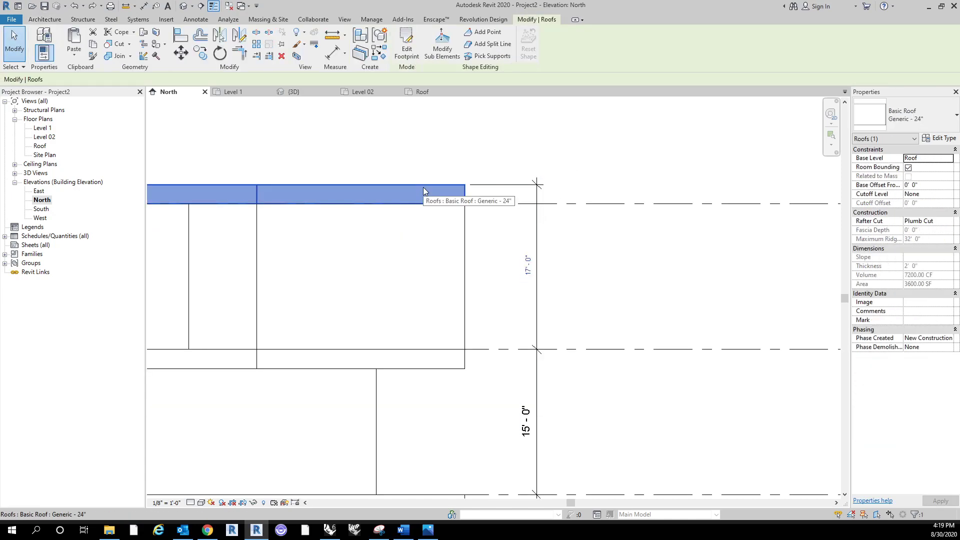
pyautogui.click(893, 186)
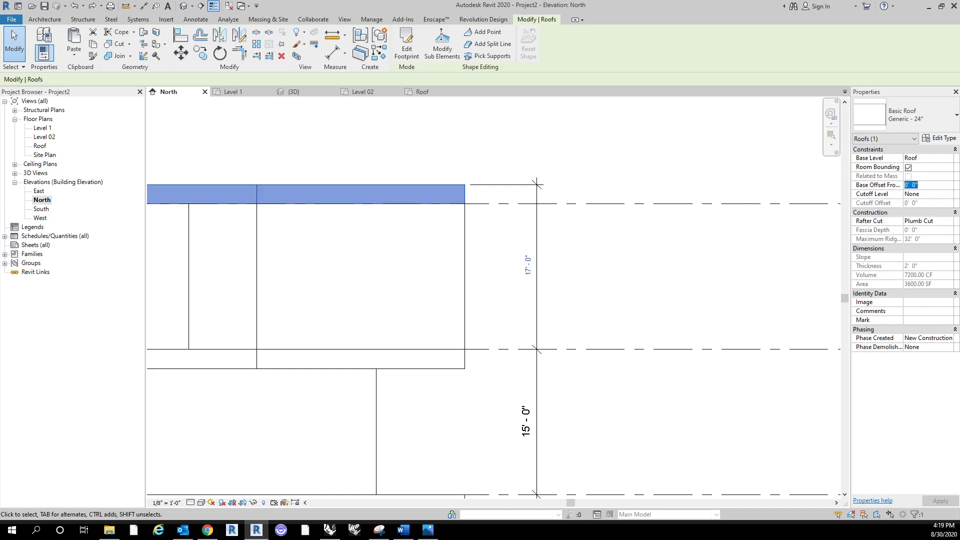
pyautogui.write('-2')
pyautogui.press('Return')
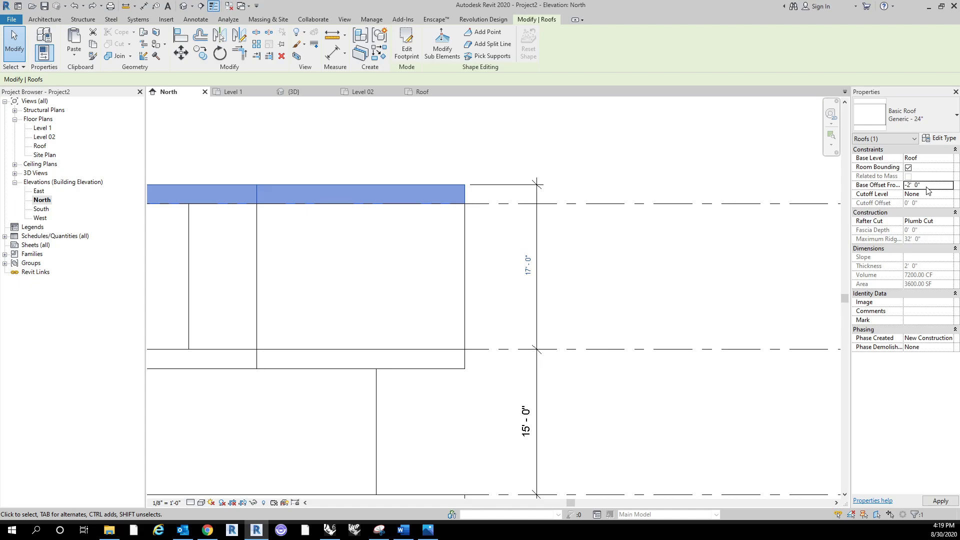
pyautogui.click(593, 144)
# Delete the vertical dimension string beside the building in the North elevation.
pyautogui.scroll(-3, 593, 144)
pyautogui.moveTo(693, 165); pyautogui.dragTo(794, 177, button='middle')
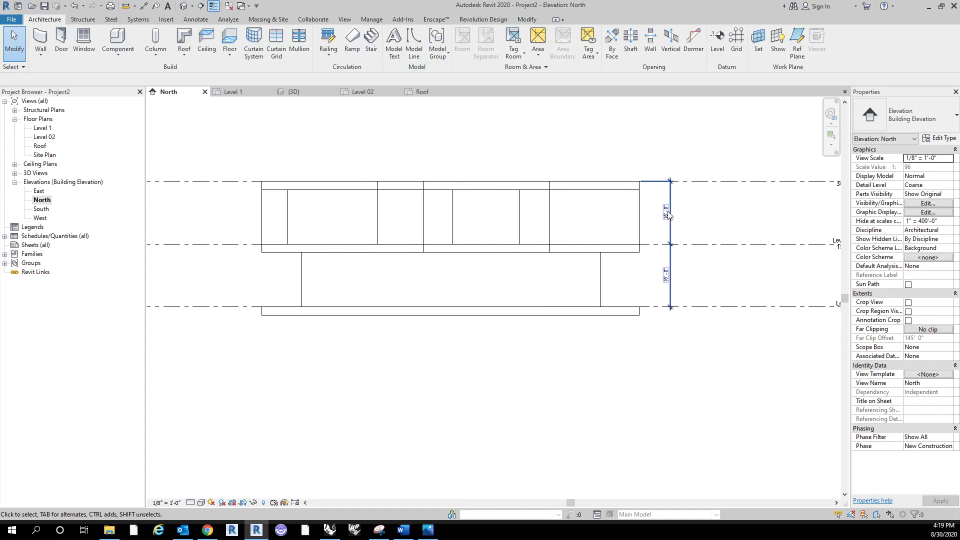
pyautogui.click(668, 215)
pyautogui.press('Delete')
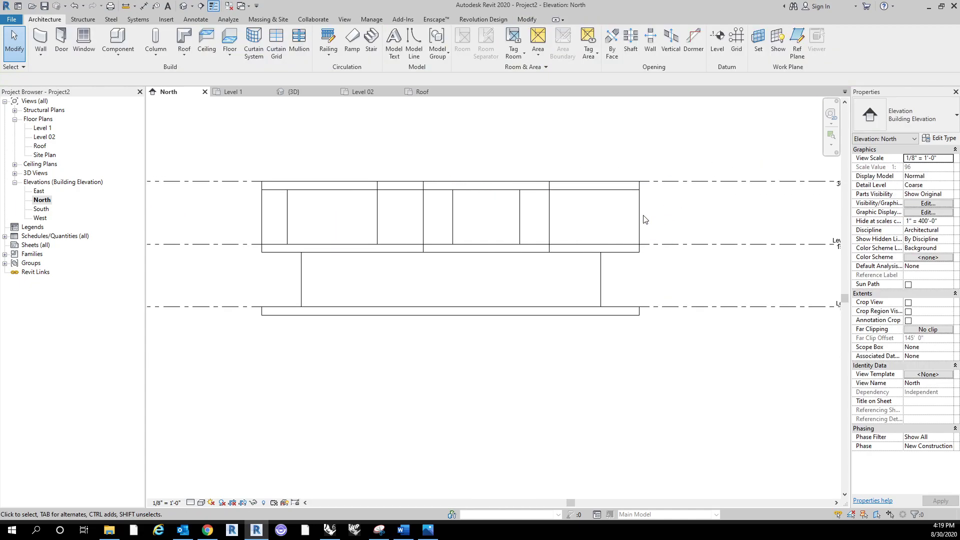
# In the 3D view, set the top offset of the whole chain of Level 02 exterior walls to -2' 0".
pyautogui.click(181, 7)
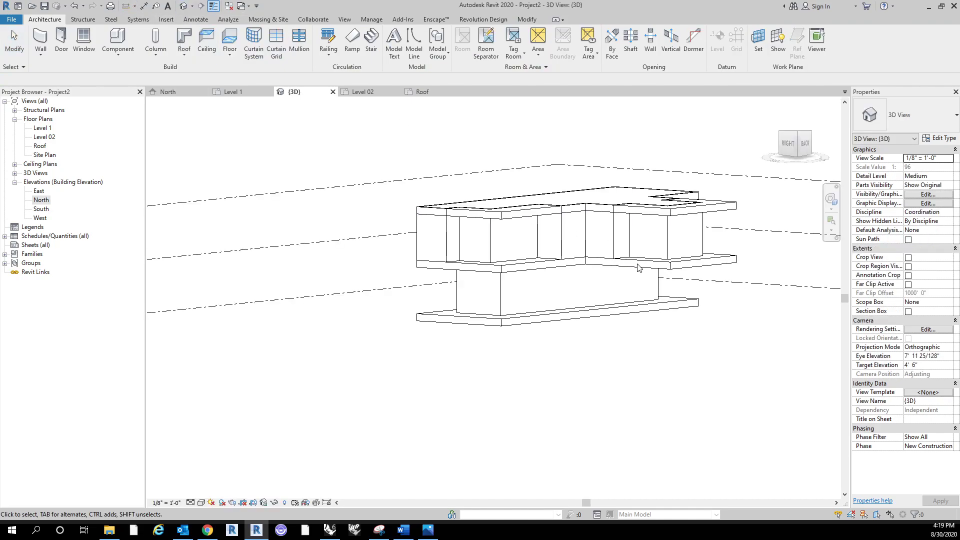
pyautogui.keyDown('shift'); pyautogui.moveTo(610, 274); pyautogui.dragTo(675, 263, button='middle'); pyautogui.keyUp('shift')
pyautogui.press('Tab')
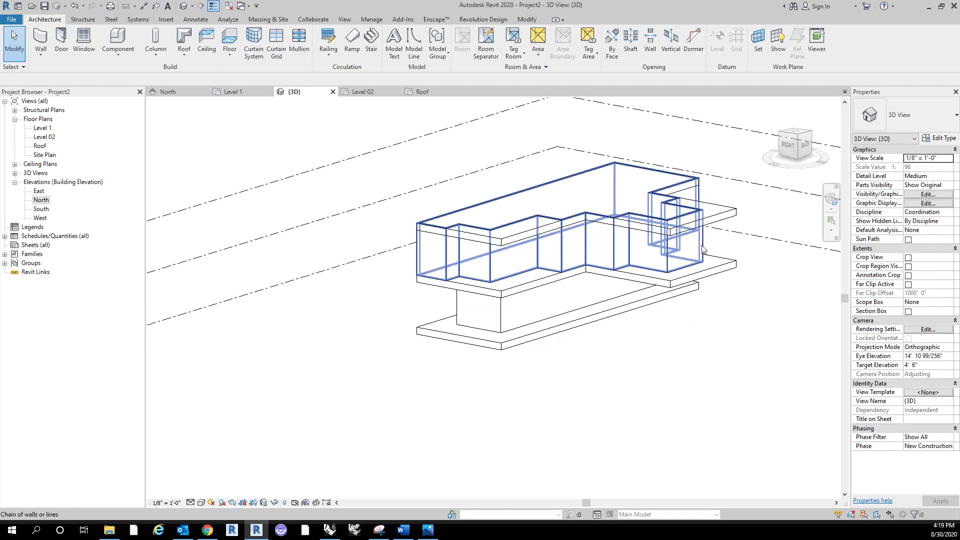
pyautogui.click(702, 248)
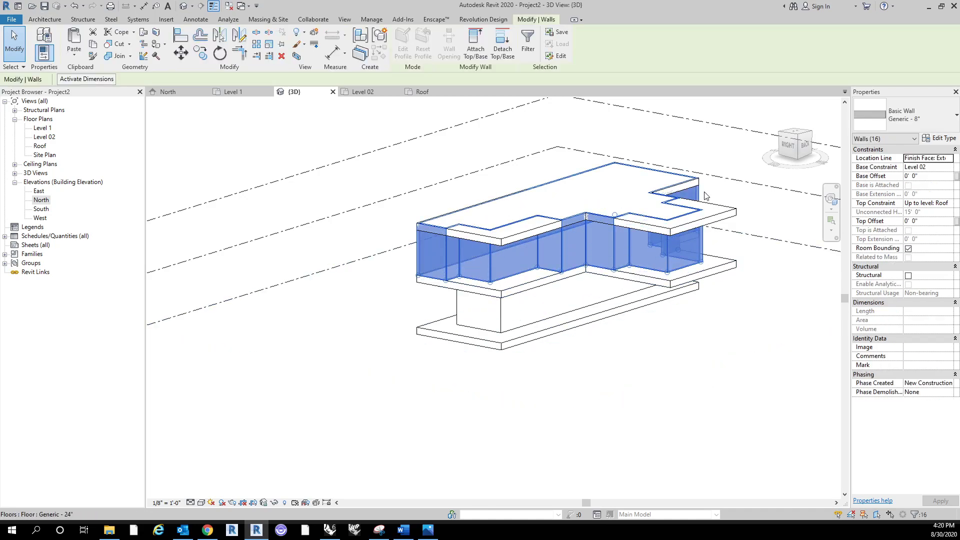
pyautogui.click(659, 386)
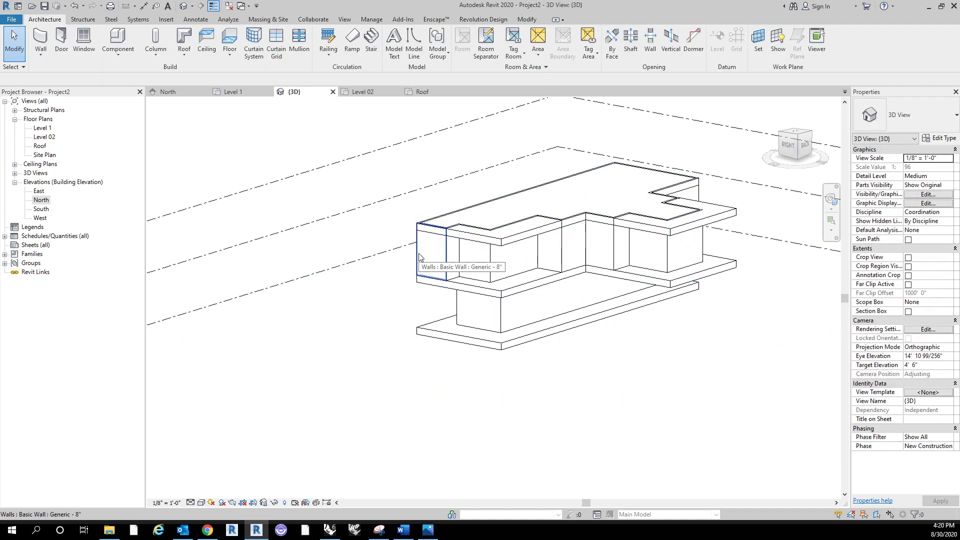
pyautogui.press('Tab')
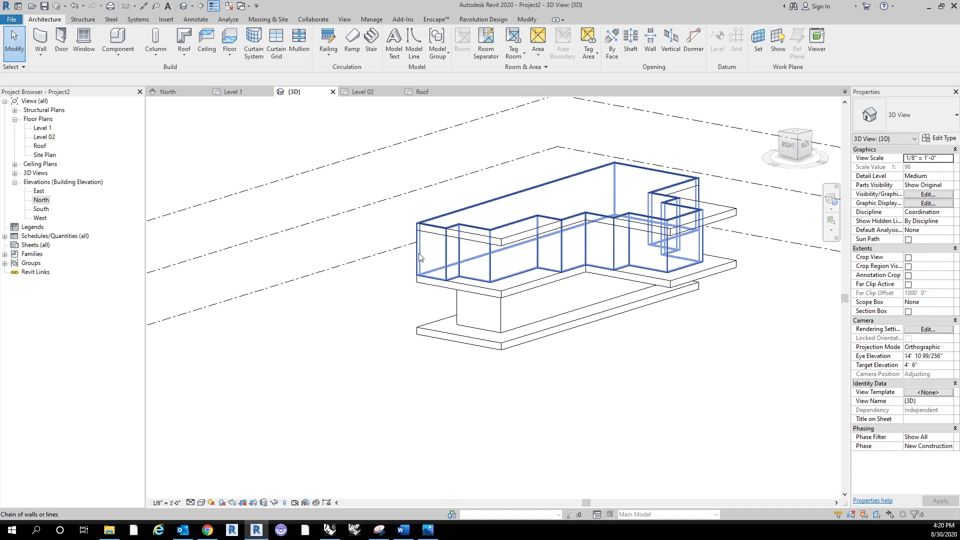
pyautogui.click(423, 255)
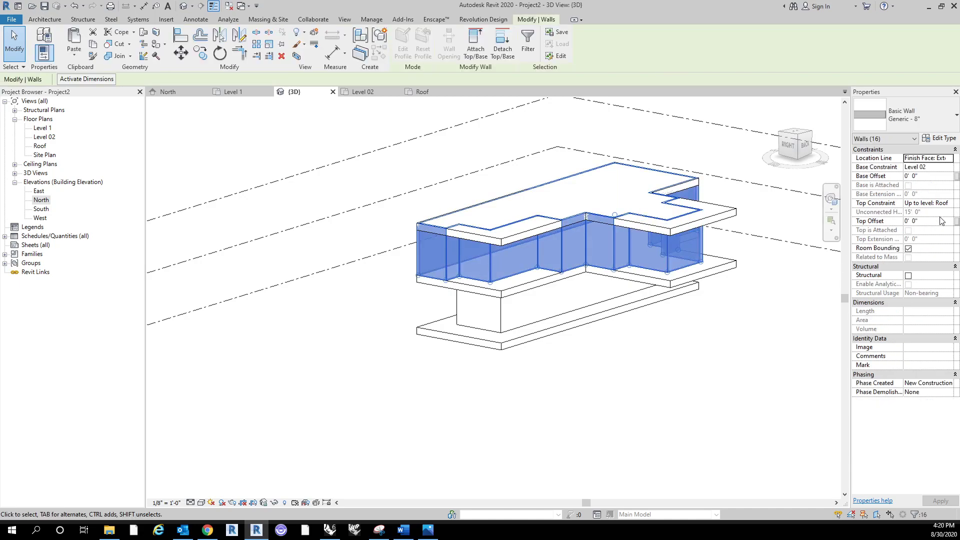
pyautogui.click(937, 221)
pyautogui.write('-2')
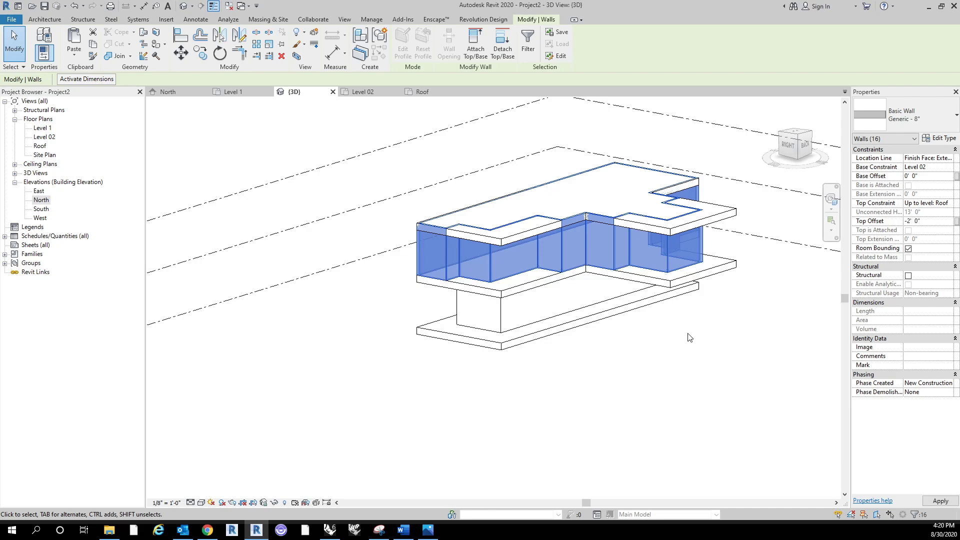
pyautogui.click(696, 332)
# Align the long exterior wall of Level 1 with the face of the Level 02 wall directly above it.
pyautogui.keyDown('shift'); pyautogui.moveTo(546, 386); pyautogui.dragTo(649, 366, button='middle'); pyautogui.keyUp('shift')
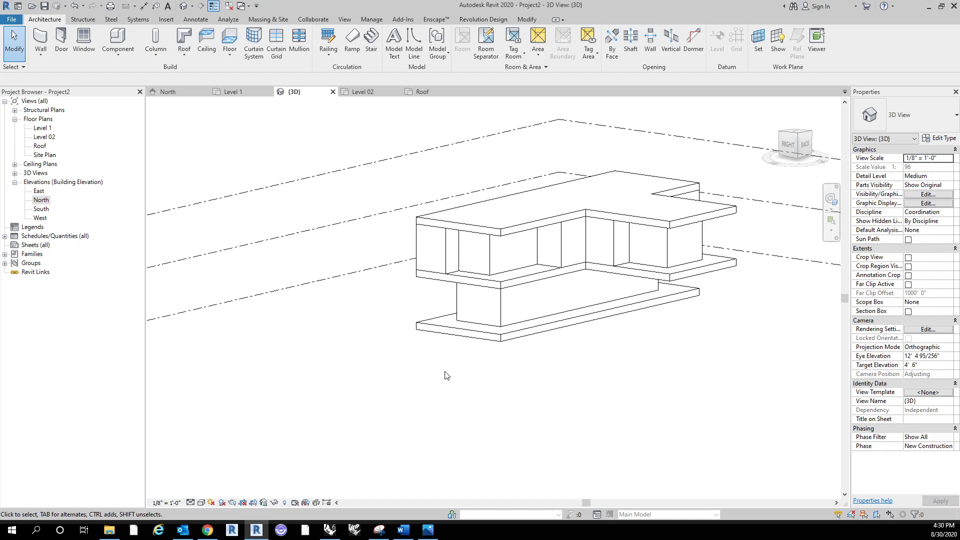
pyautogui.keyDown('shift'); pyautogui.moveTo(390, 397); pyautogui.dragTo(495, 414, button='middle'); pyautogui.keyUp('shift')
pyautogui.scroll(3, 651, 331)
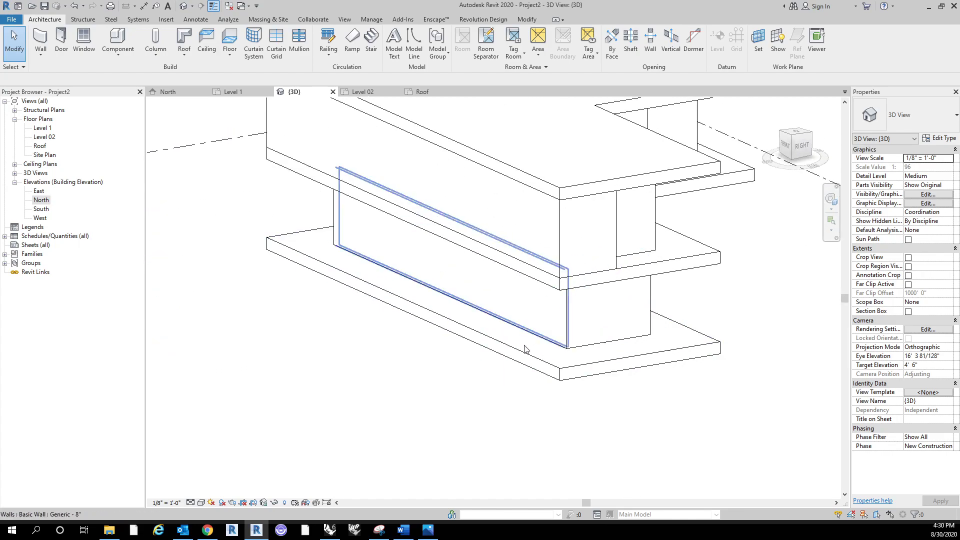
pyautogui.keyDown('shift'); pyautogui.moveTo(560, 375); pyautogui.dragTo(578, 392, button='middle'); pyautogui.keyUp('shift')
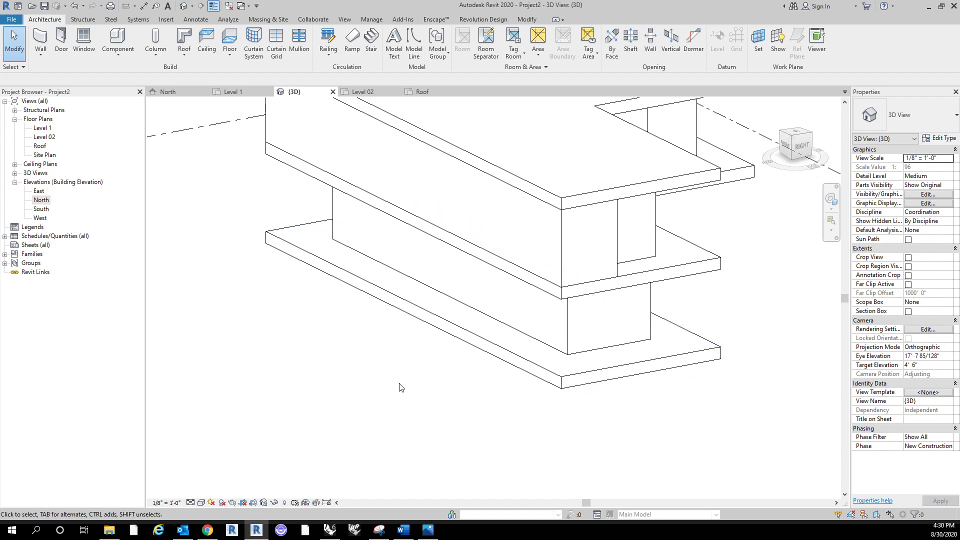
pyautogui.click(527, 20)
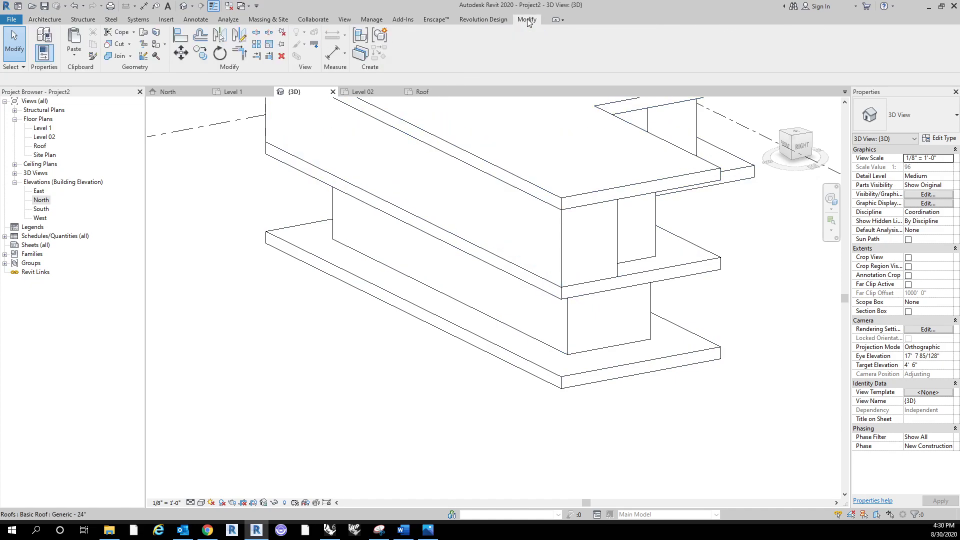
pyautogui.click(183, 40)
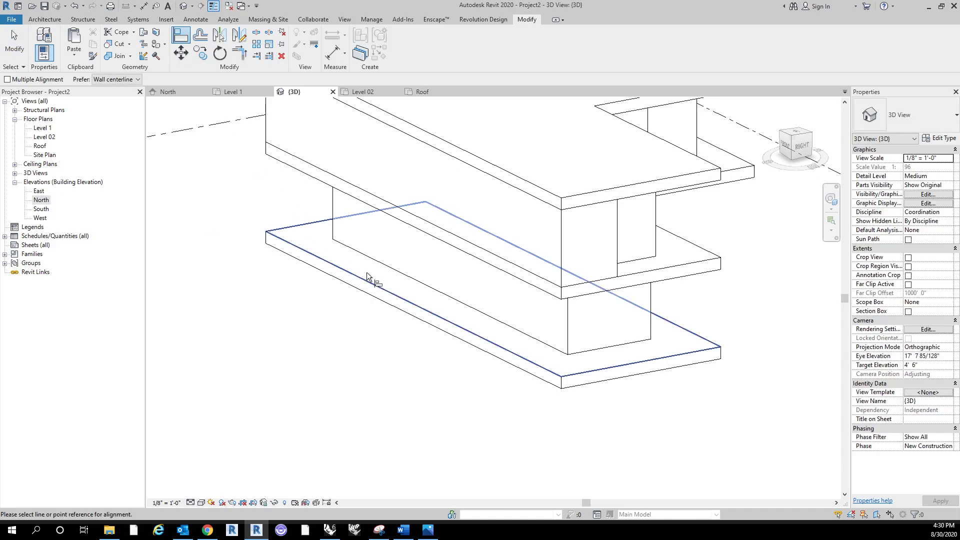
pyautogui.moveTo(442, 380); pyautogui.dragTo(406, 411, button='middle')
pyautogui.scroll(-2, 397, 403)
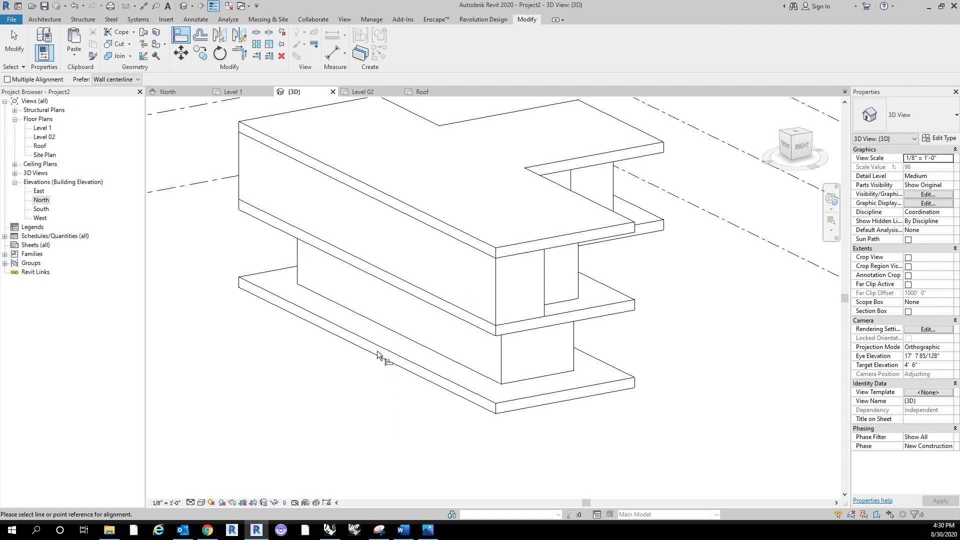
pyautogui.click(421, 259)
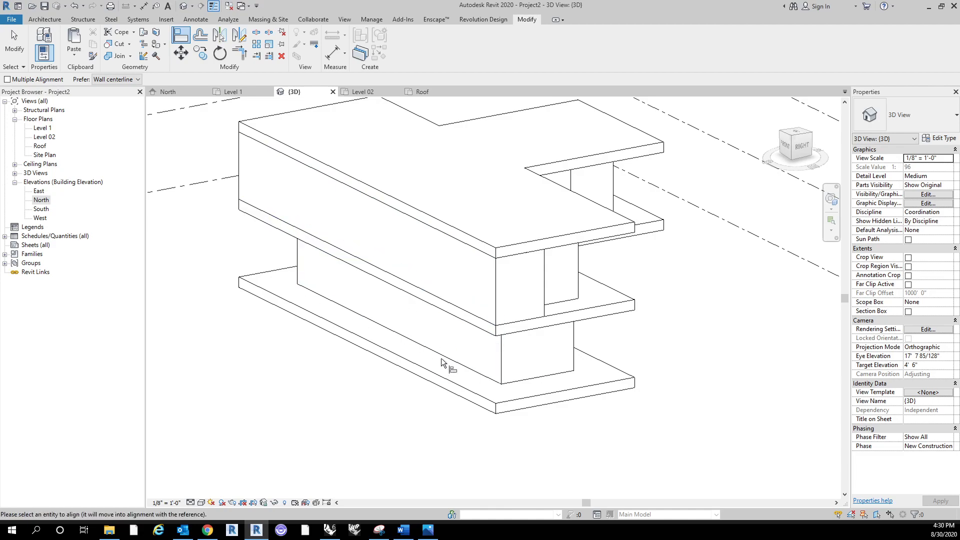
pyautogui.click(439, 333)
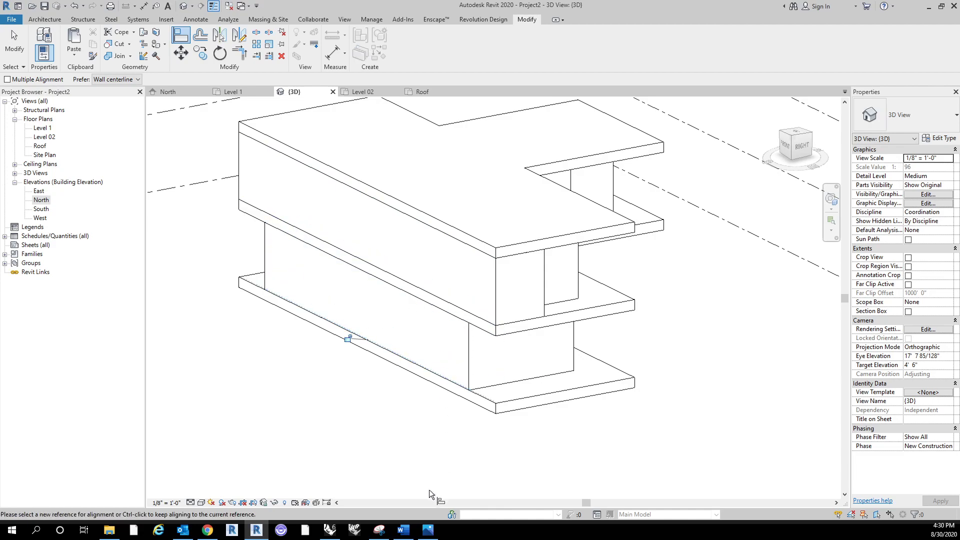
pyautogui.moveTo(501, 460); pyautogui.dragTo(493, 456, button='middle')
pyautogui.press('Escape')
pyautogui.press('Escape')
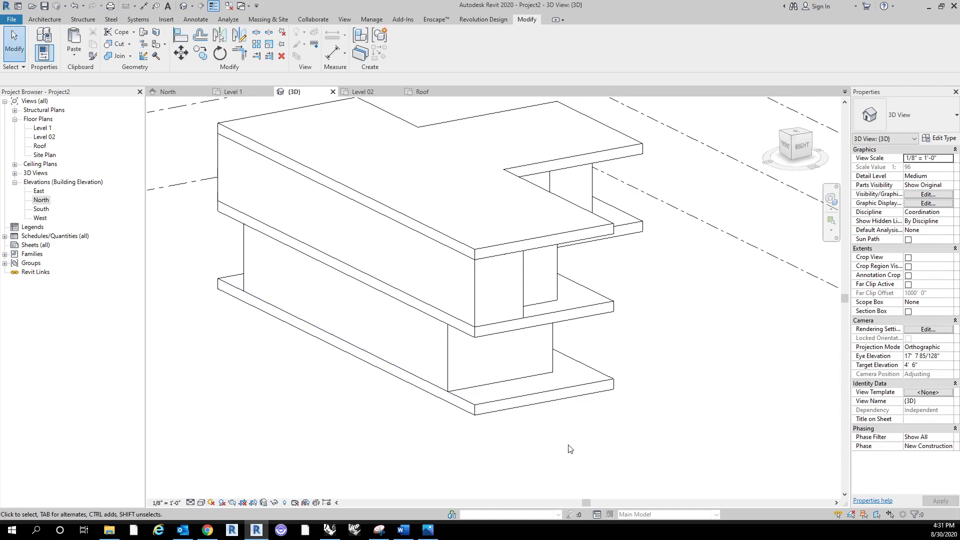
# In the Level 1 floor plan, shorten the east end wall from its north end to about 11' long.
pyautogui.keyDown('shift'); pyautogui.moveTo(596, 454); pyautogui.dragTo(626, 373, button='middle'); pyautogui.keyUp('shift')
pyautogui.scroll(-2, 624, 376)
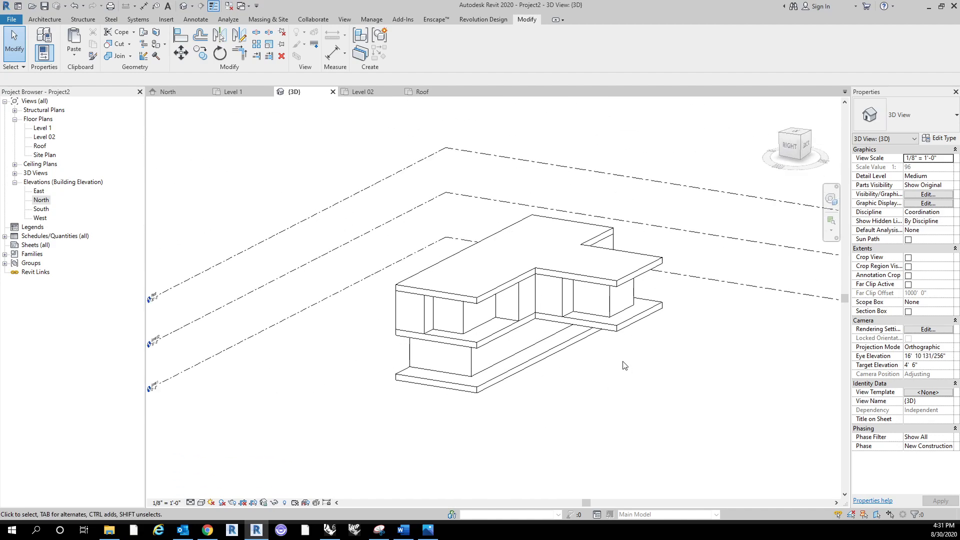
pyautogui.doubleClick(50, 130)
pyautogui.scroll(4, 493, 263)
pyautogui.moveTo(482, 295); pyautogui.dragTo(471, 289, button='middle')
pyautogui.scroll(-1, 472, 288)
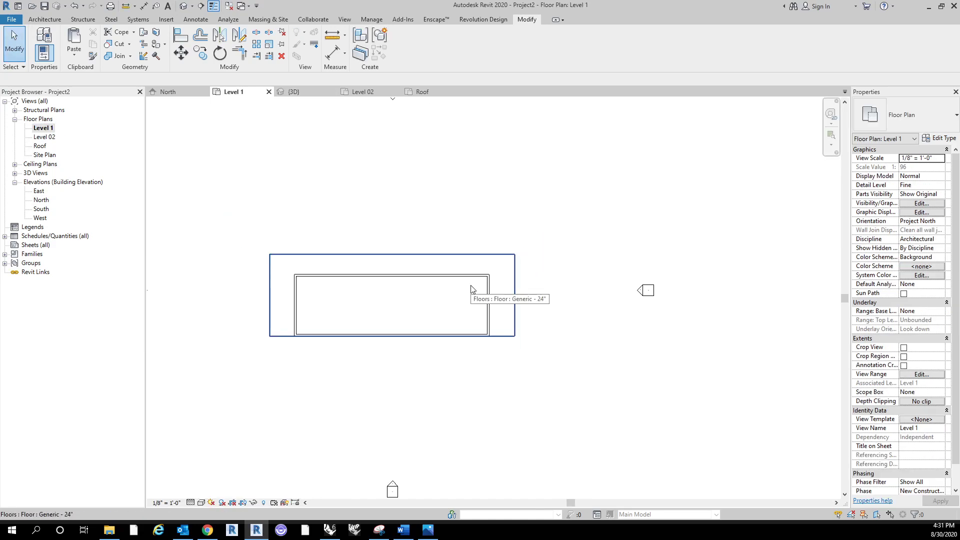
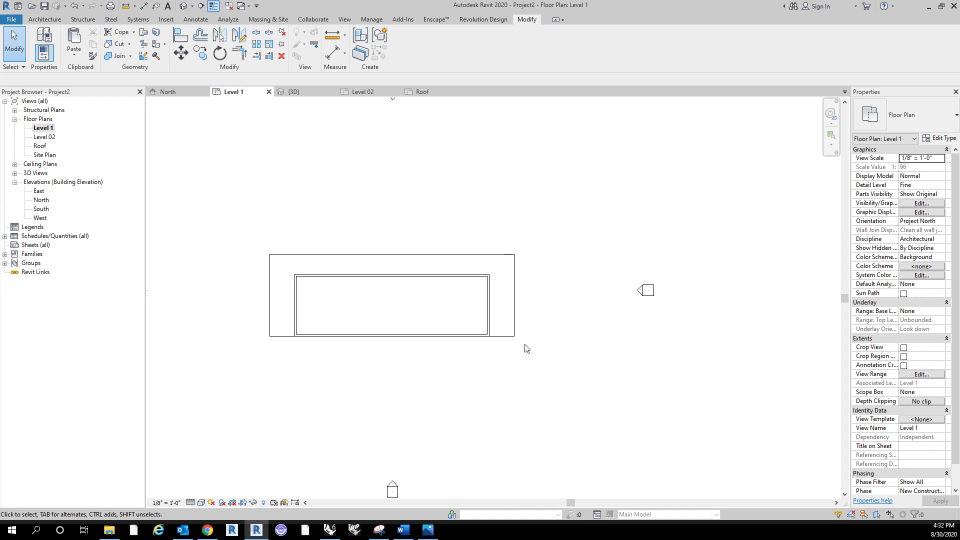
pyautogui.click(486, 307)
pyautogui.scroll(3, 484, 302)
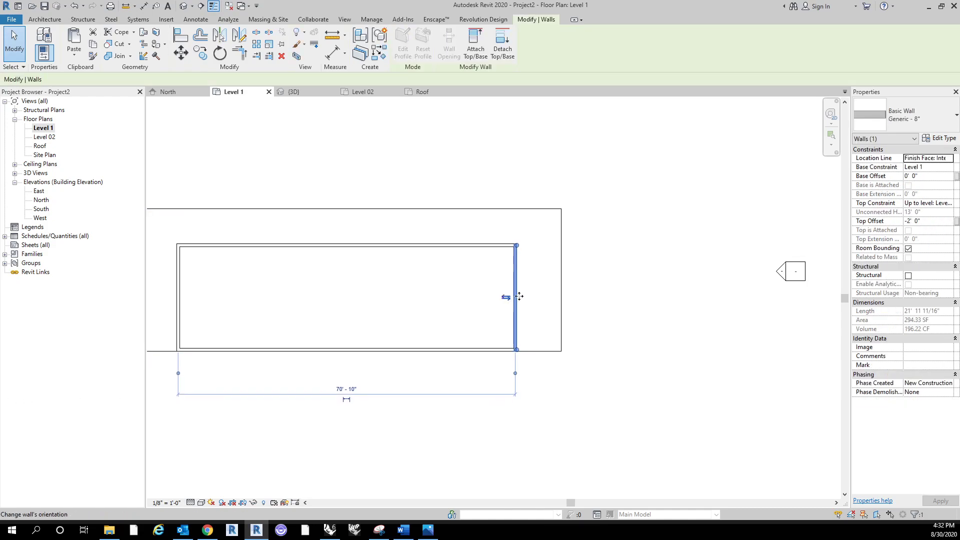
pyautogui.moveTo(517, 246); pyautogui.dragTo(516, 298)
pyautogui.click(505, 201)
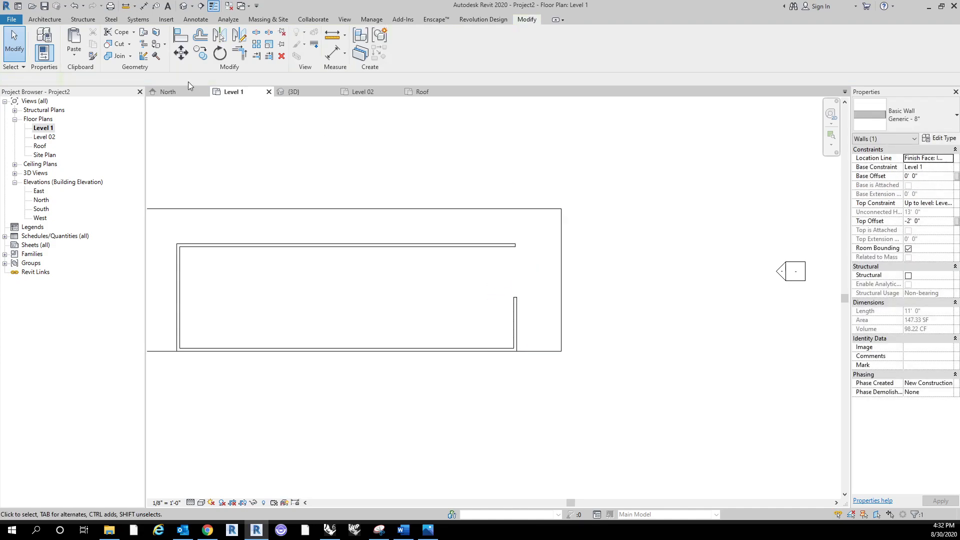
# Draw two Generic - 8" walls from the shortened wall's end, about 3'-4" inward and north up to the long north wall.
pyautogui.click(40, 37)
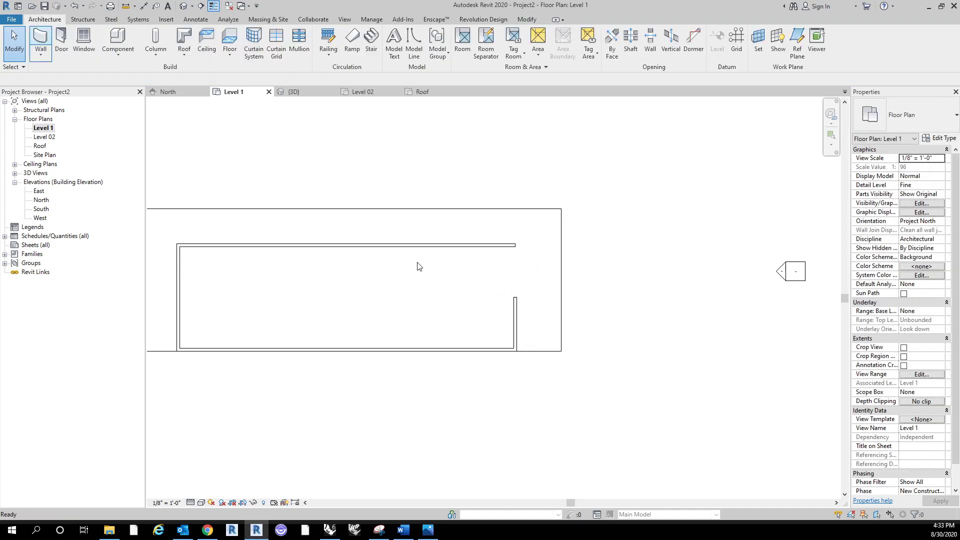
pyautogui.click(517, 298)
pyautogui.click(498, 297)
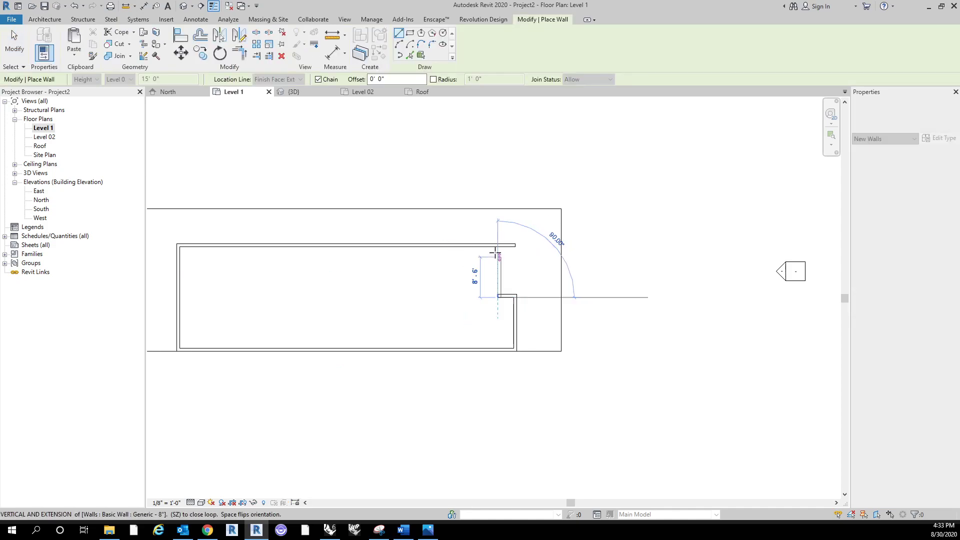
pyautogui.click(498, 245)
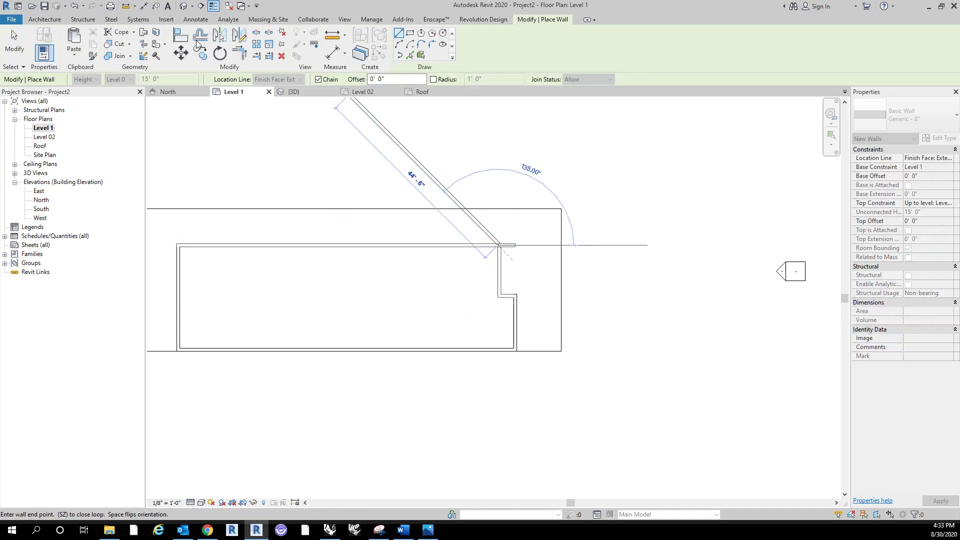
pyautogui.press('Escape')
pyautogui.press('Escape')
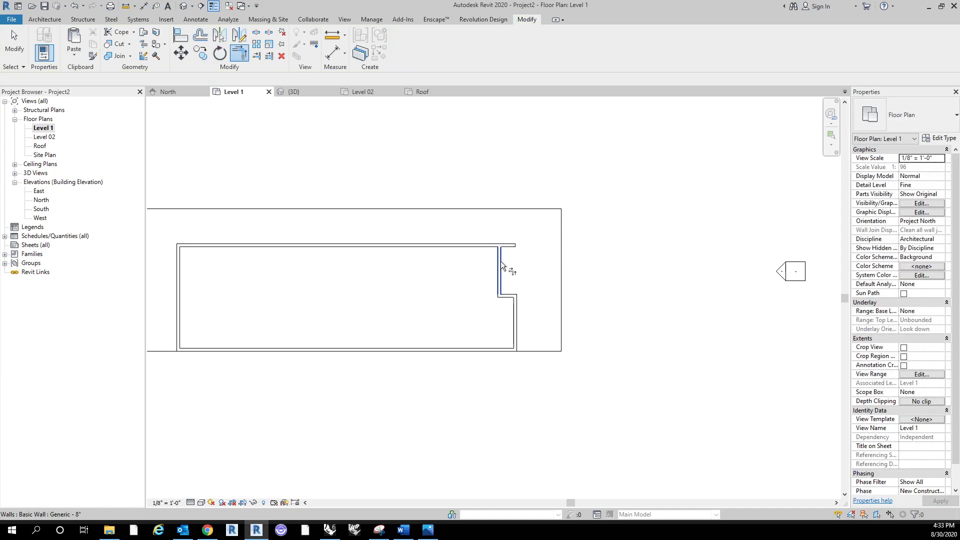
# Trim the long north wall to a clean corner with the new north-south wall.
pyautogui.click(482, 245)
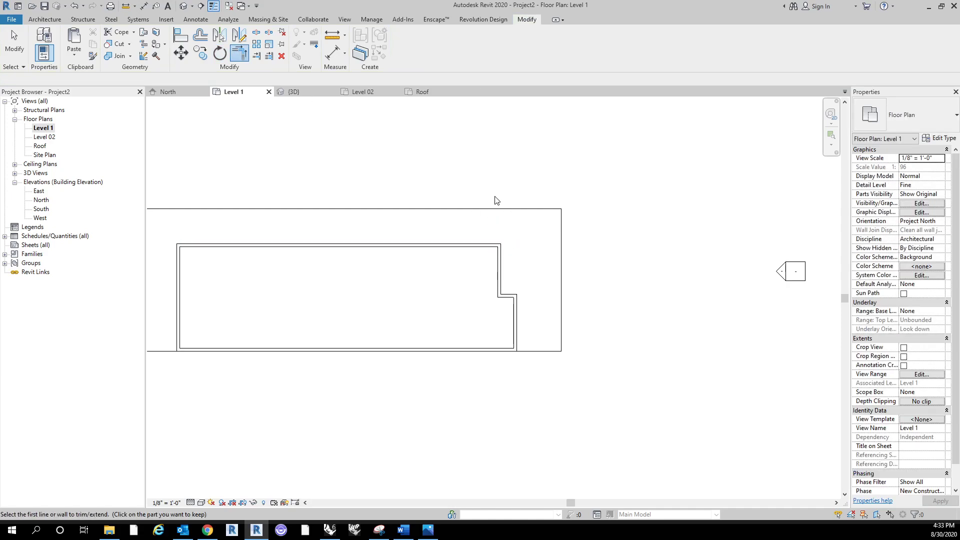
pyautogui.press('Escape')
pyautogui.moveTo(502, 264); pyautogui.dragTo(516, 257, button='middle')
pyautogui.scroll(-1, 585, 274)
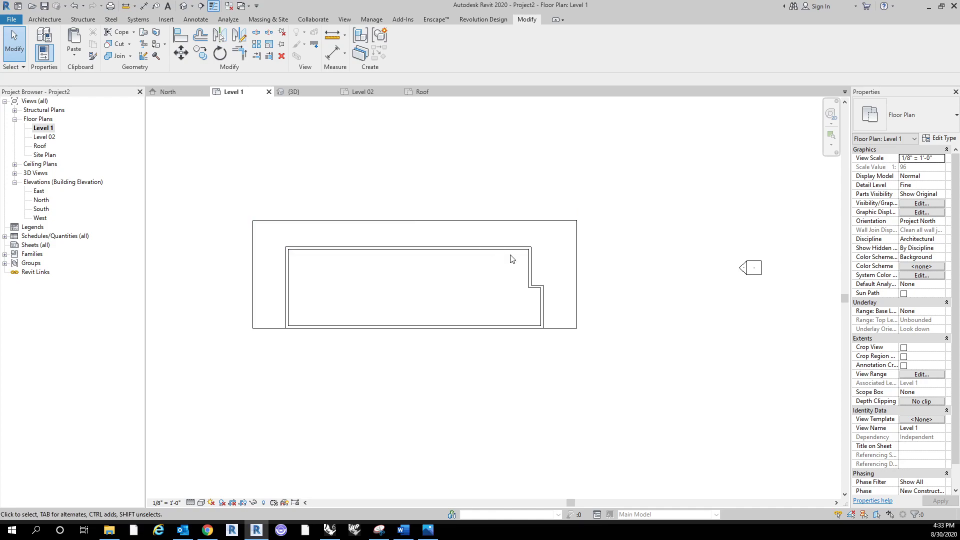
pyautogui.click(529, 270)
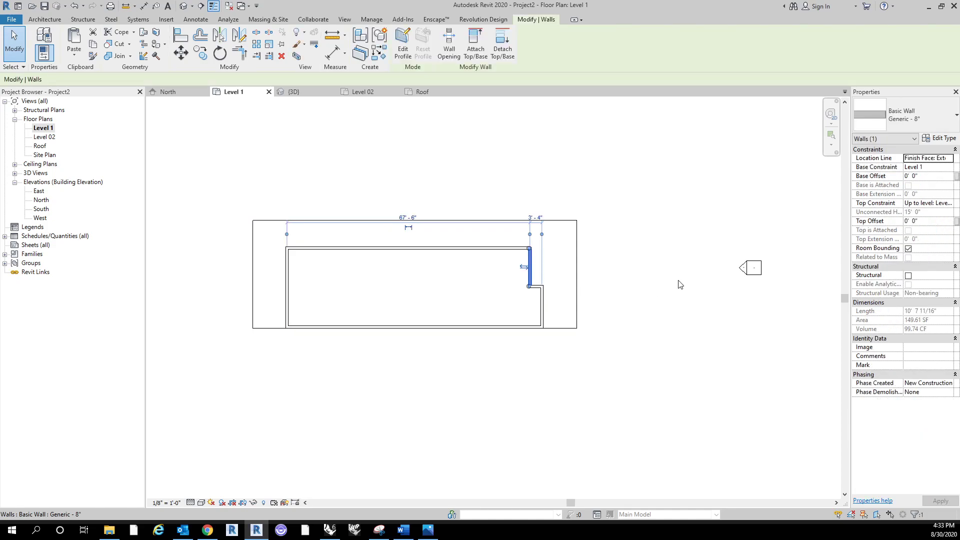
pyautogui.click(934, 119)
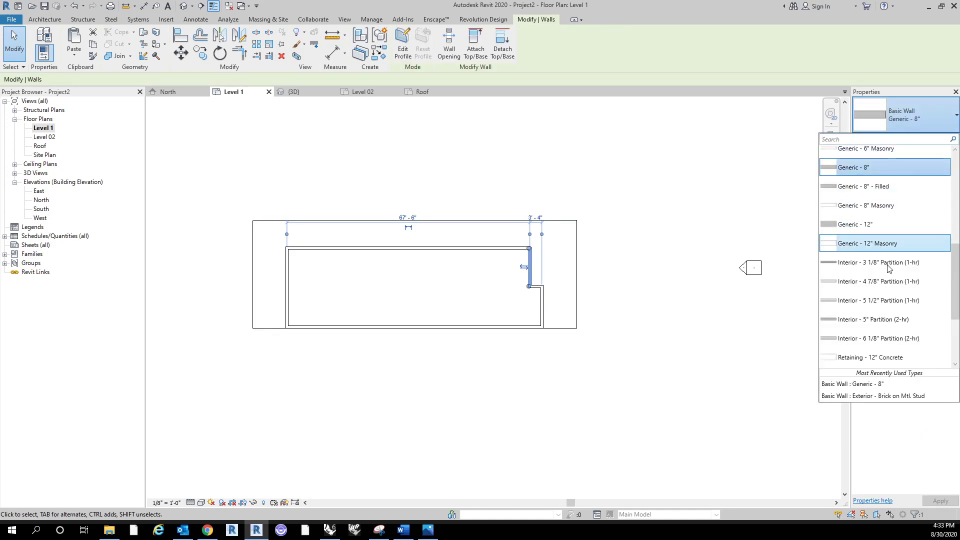
pyautogui.scroll(2, 899, 299)
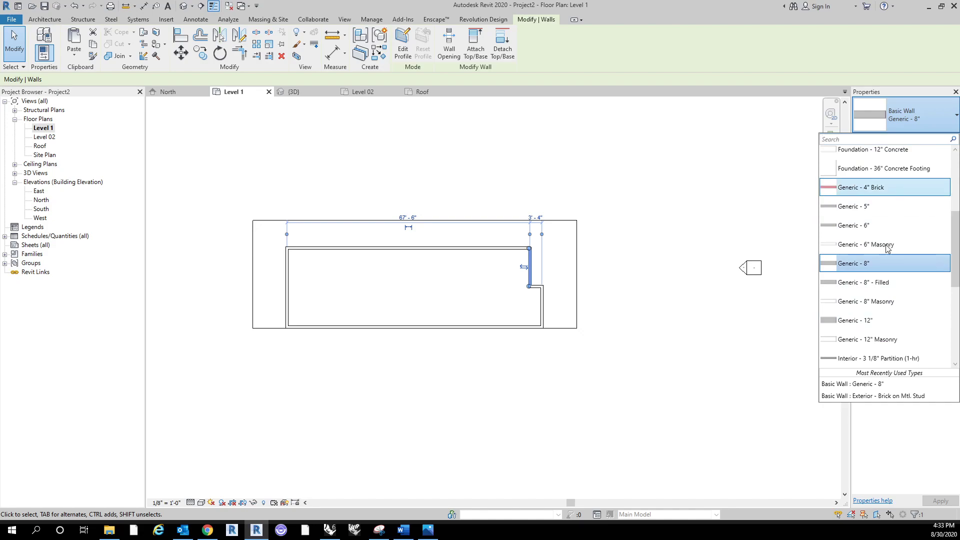
pyautogui.scroll(2, 887, 244)
pyautogui.scroll(-2, 885, 272)
pyautogui.scroll(-1, 892, 252)
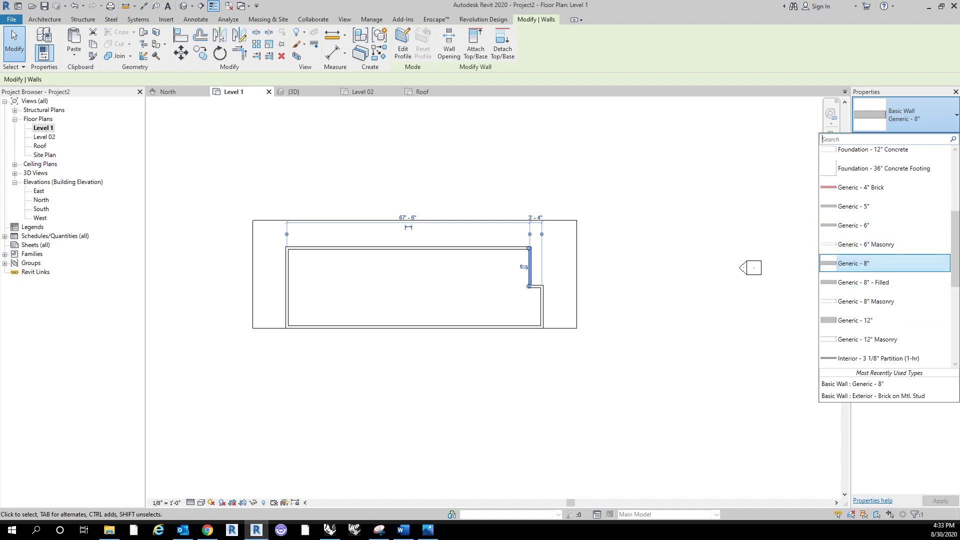
pyautogui.press('Escape')
pyautogui.press('Escape')
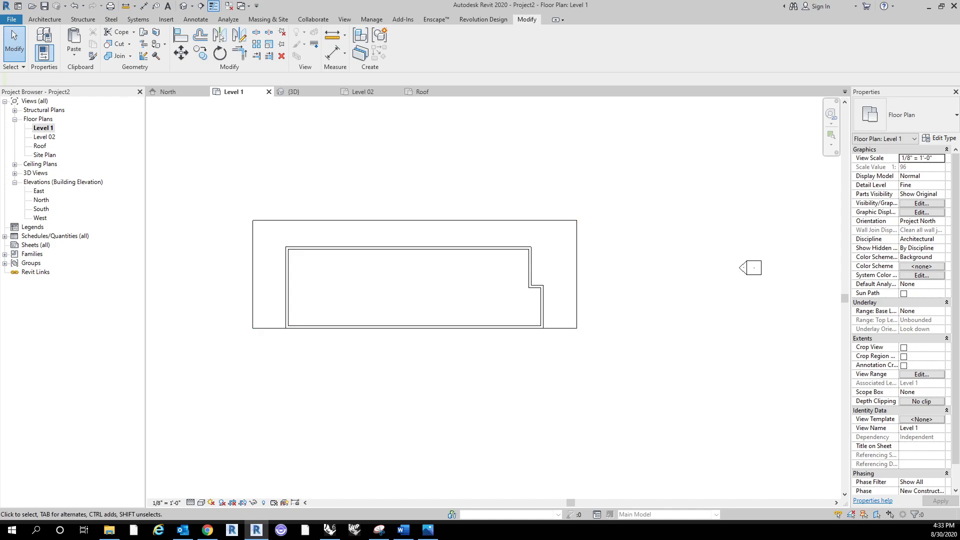
# Set up a new architectural wall using the Curtain Wall Storefront type with a top offset of -2' 0".
pyautogui.click(45, 19)
pyautogui.click(42, 54)
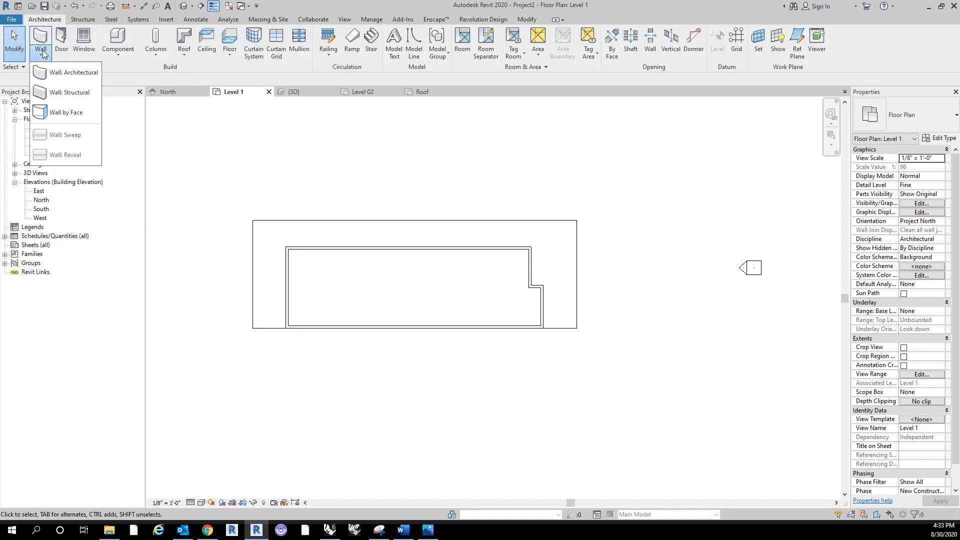
pyautogui.click(55, 70)
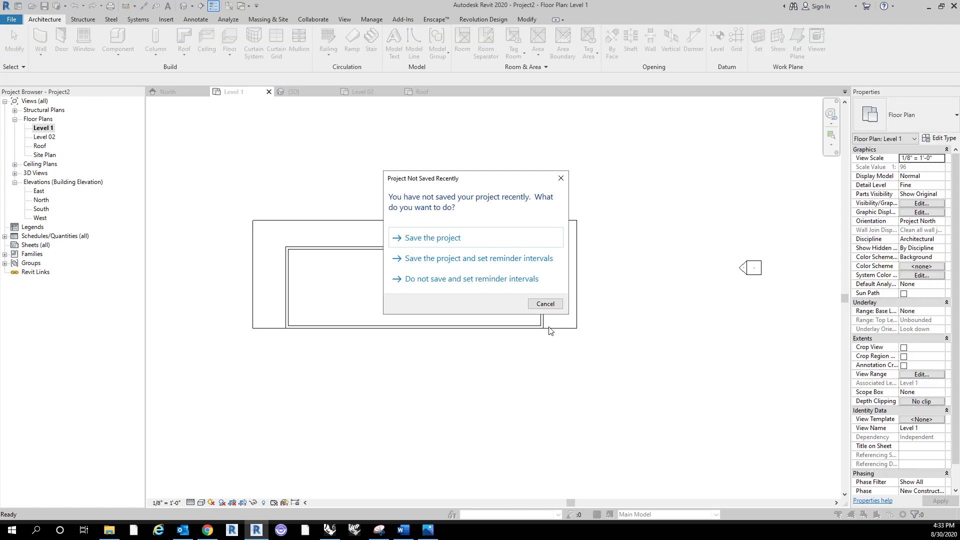
pyautogui.click(545, 304)
pyautogui.press('w')
pyautogui.press('a')
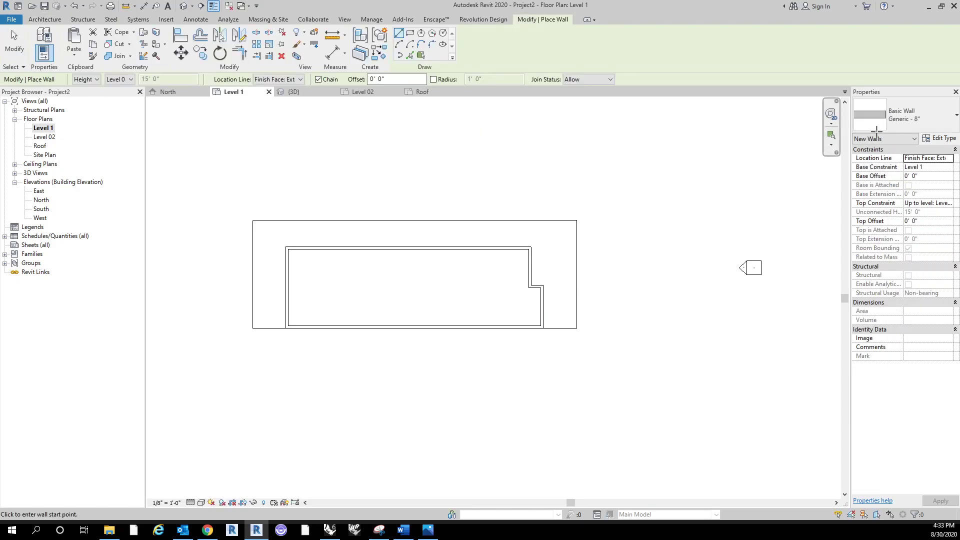
pyautogui.click(899, 122)
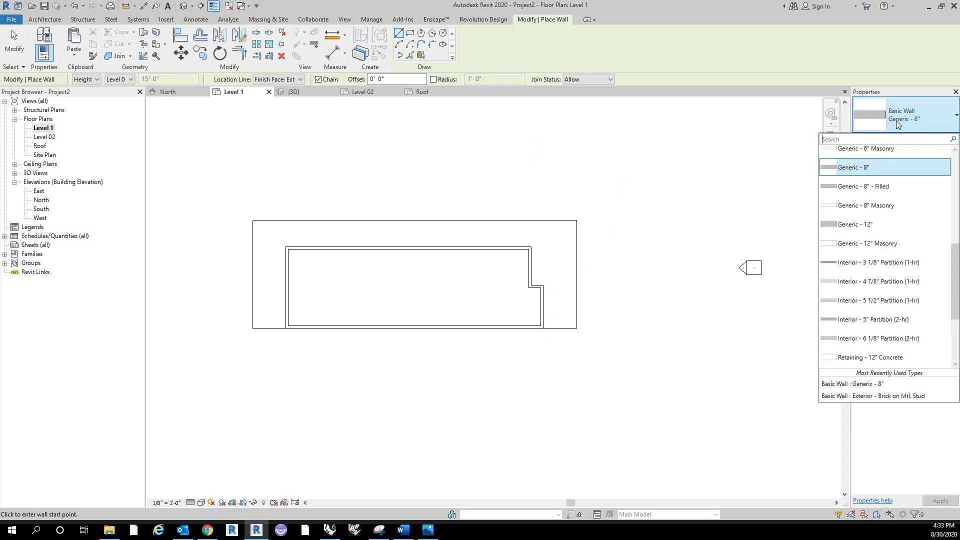
pyautogui.moveTo(952, 282); pyautogui.dragTo(938, 340)
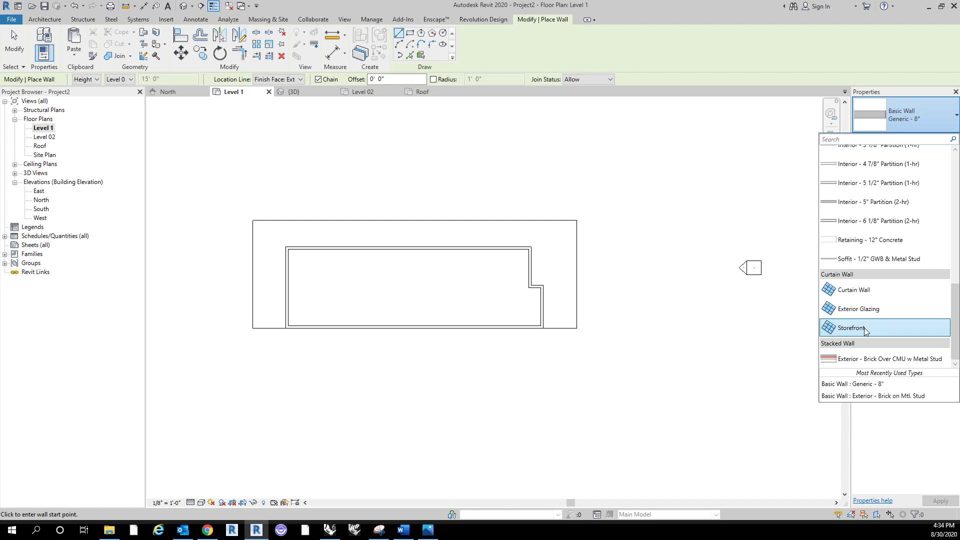
pyautogui.click(865, 328)
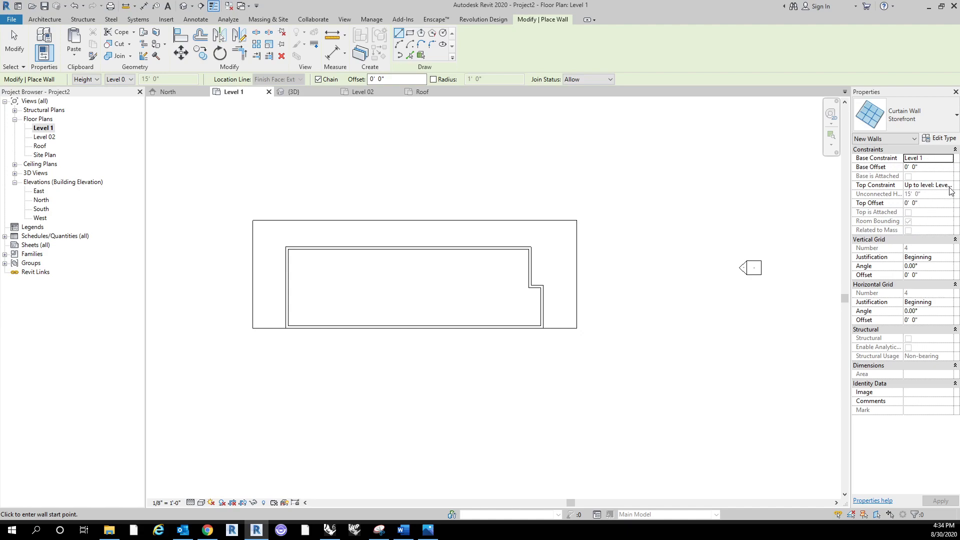
pyautogui.click(934, 202)
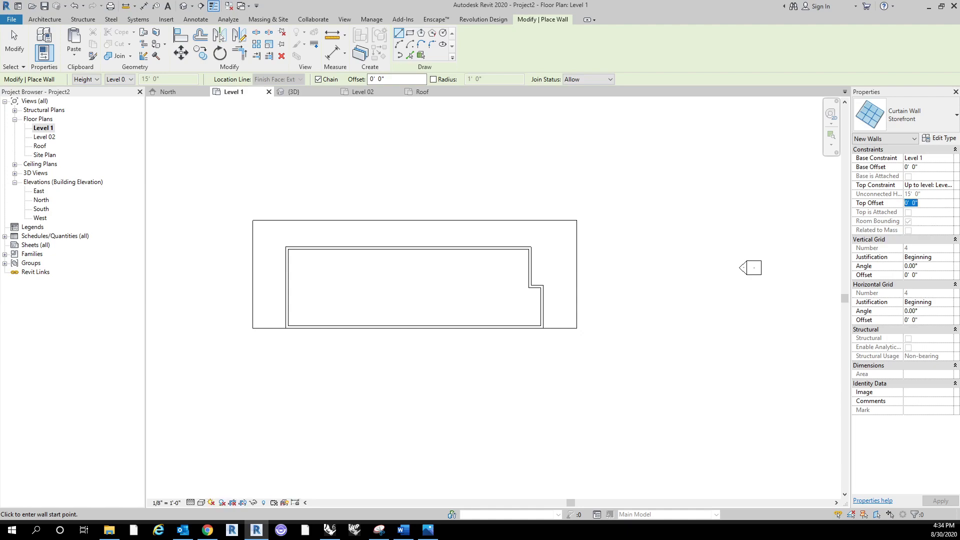
pyautogui.write('-2')
pyautogui.press('Return')
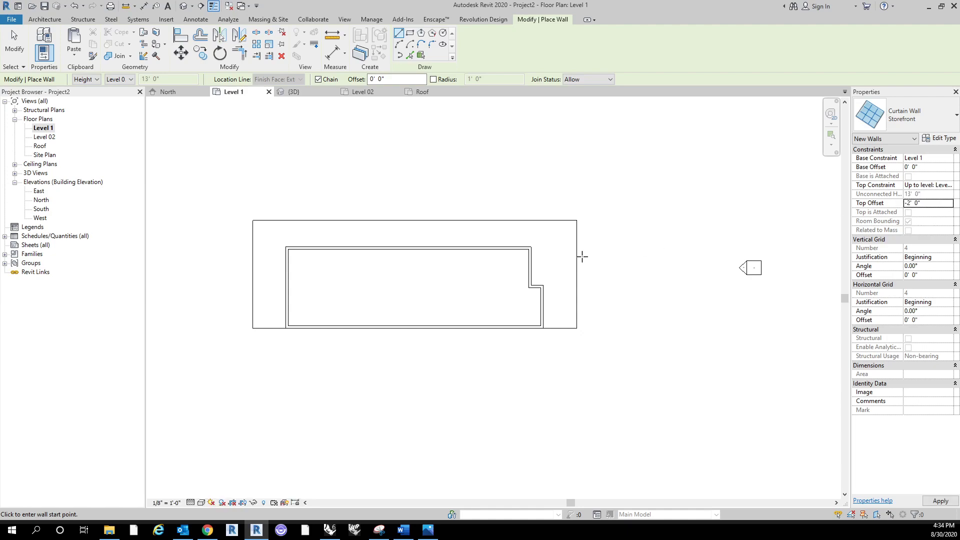
# Draw the storefront along the centerline of the short north-south wall, about 10'-3" from the jog to the north corner.
pyautogui.scroll(1, 543, 266)
pyautogui.scroll(2, 543, 266)
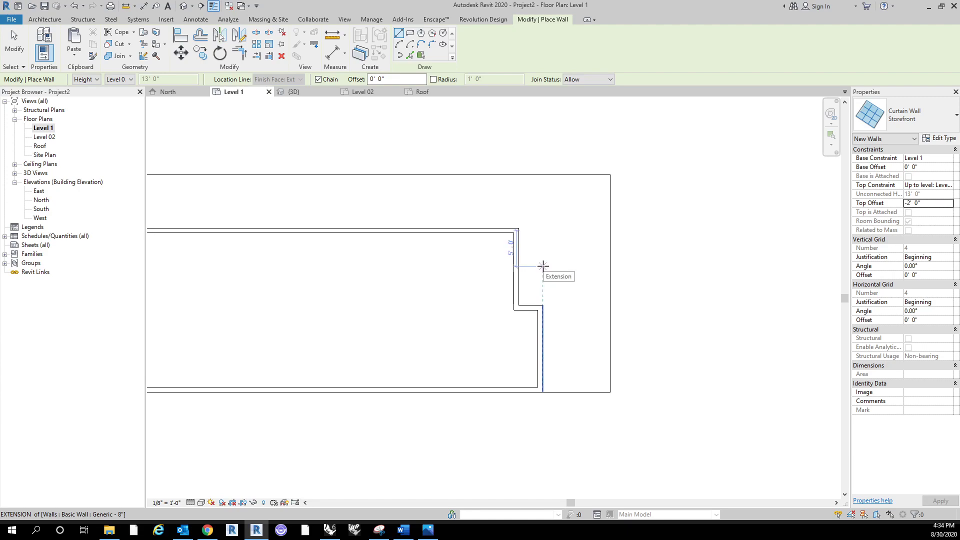
pyautogui.moveTo(543, 266); pyautogui.dragTo(560, 293, button='middle')
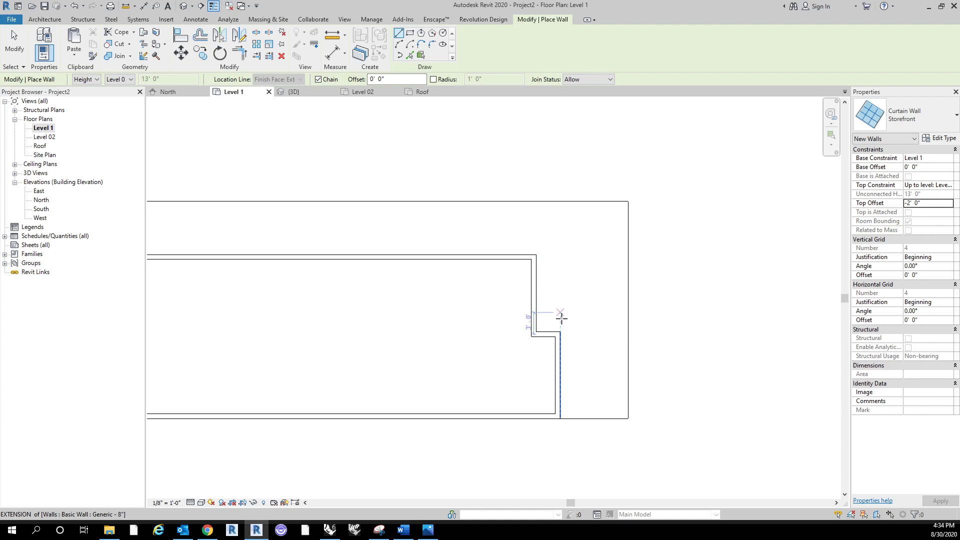
pyautogui.scroll(2, 526, 326)
pyautogui.scroll(1, 526, 327)
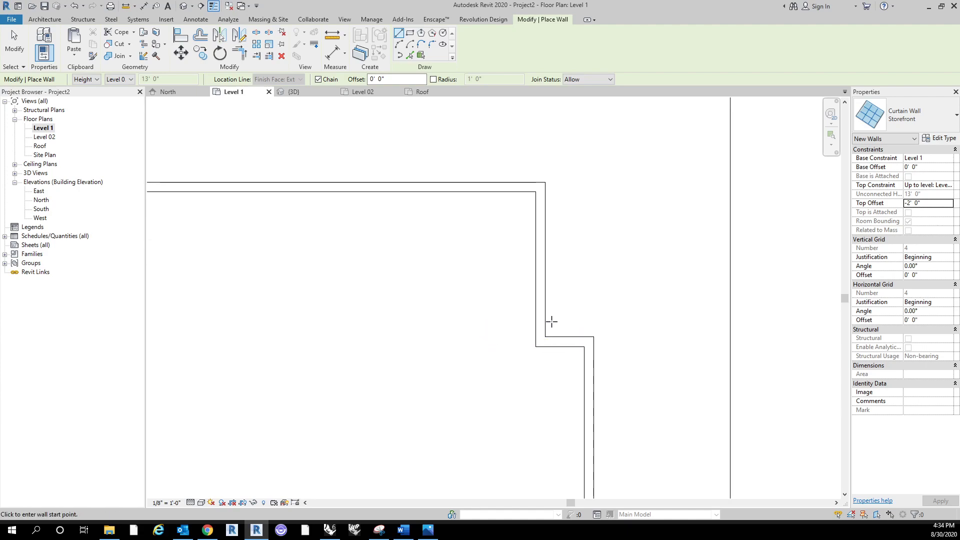
pyautogui.click(544, 336)
pyautogui.press('Escape')
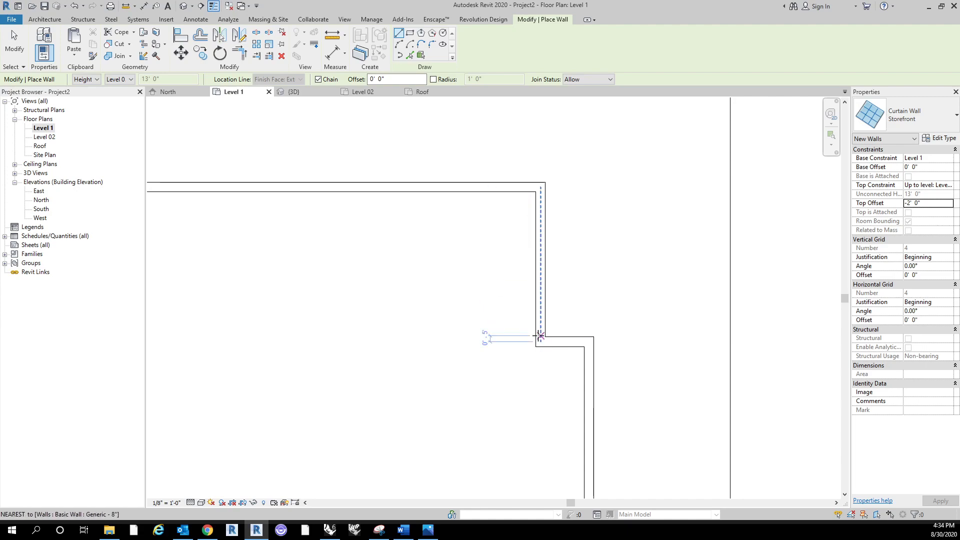
pyautogui.click(540, 336)
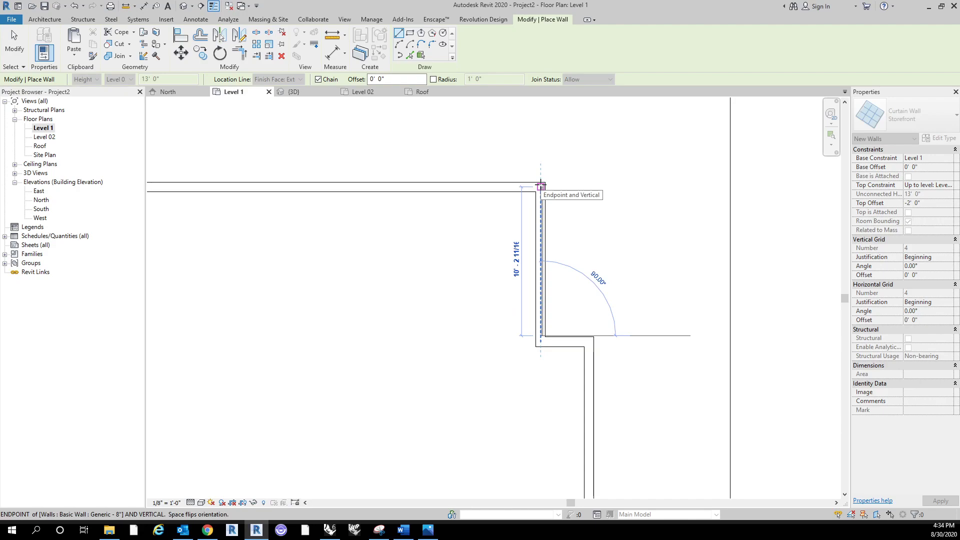
pyautogui.click(540, 186)
pyautogui.press('Escape')
pyautogui.press('Escape')
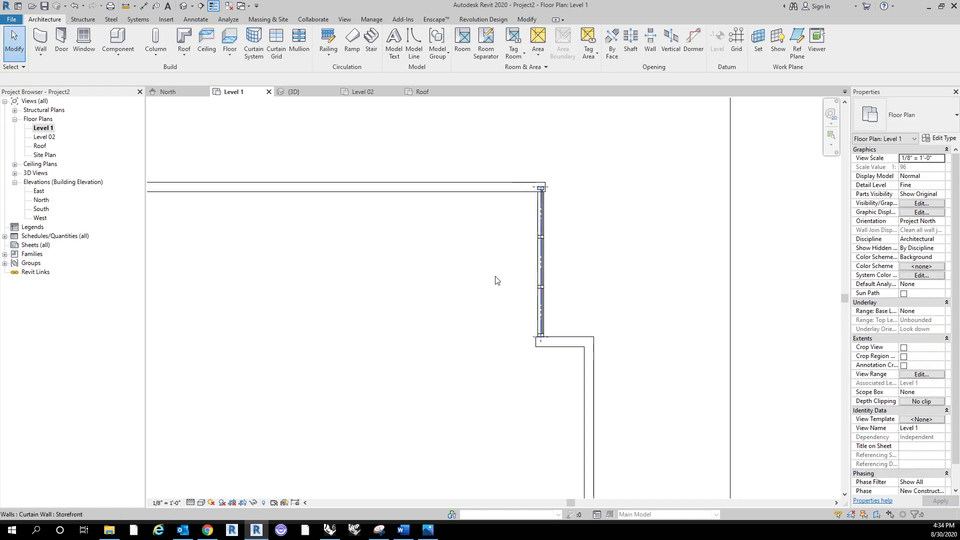
# In the 3D view, set the embedded storefront's top offset to -5' 0".
pyautogui.click(185, 8)
pyautogui.keyDown('shift'); pyautogui.moveTo(573, 409); pyautogui.dragTo(586, 351, button='middle'); pyautogui.keyUp('shift')
pyautogui.scroll(2, 466, 306)
pyautogui.click(474, 311)
pyautogui.keyDown('shift'); pyautogui.moveTo(474, 311); pyautogui.dragTo(553, 366, button='middle'); pyautogui.keyUp('shift')
pyautogui.scroll(2, 499, 406)
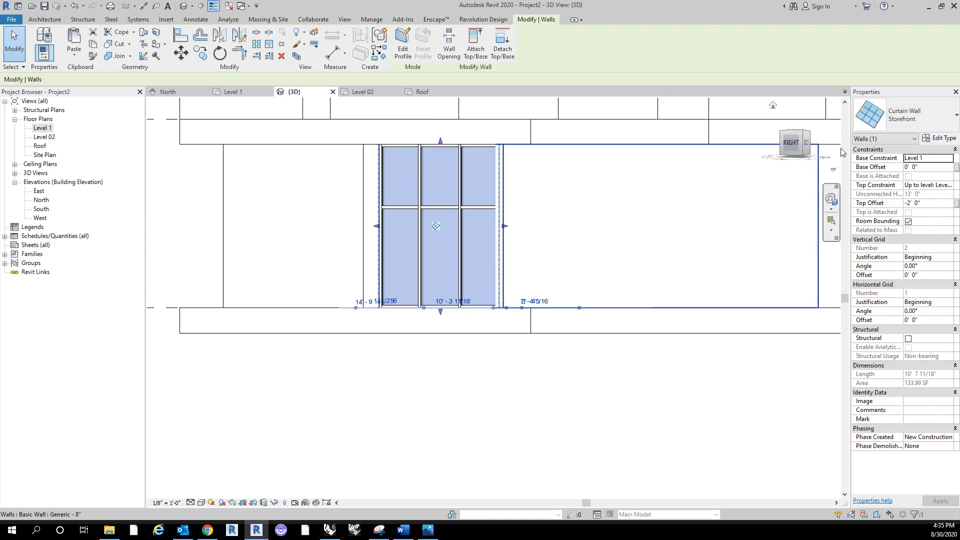
pyautogui.click(931, 201)
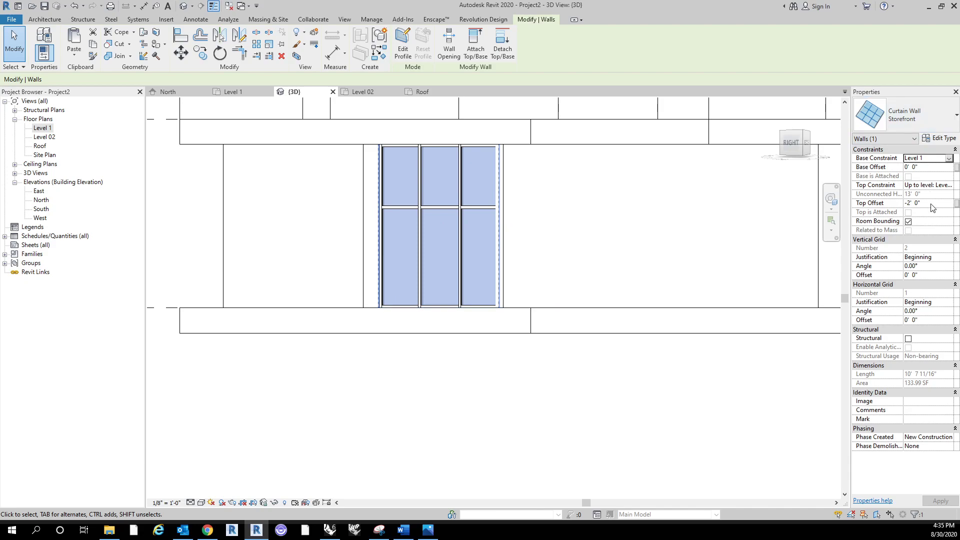
pyautogui.write('-5')
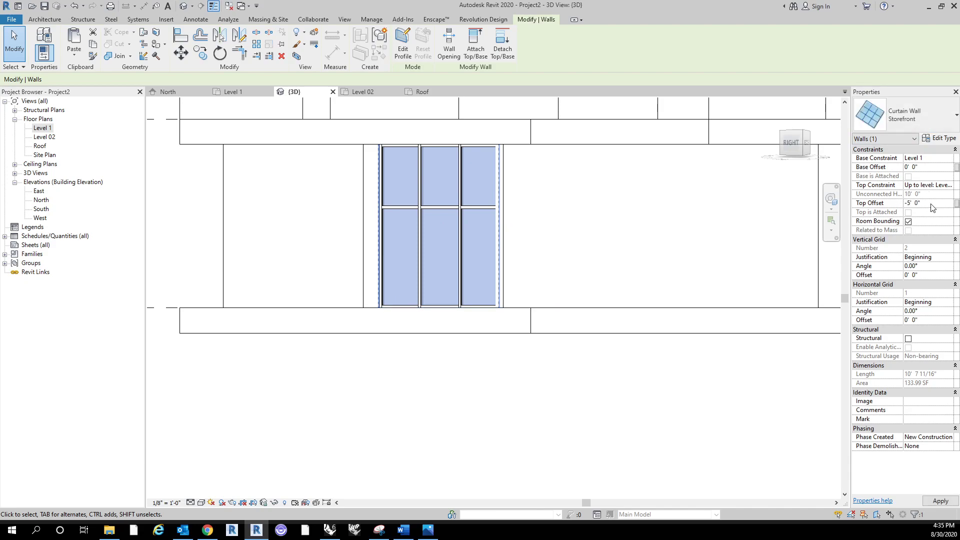
pyautogui.click(580, 385)
# Shorten the embedded storefront from its north end to about 8'-11" long.
pyautogui.keyDown('shift'); pyautogui.moveTo(579, 385); pyautogui.dragTo(417, 166, button='middle'); pyautogui.keyUp('shift')
pyautogui.scroll(2, 418, 166)
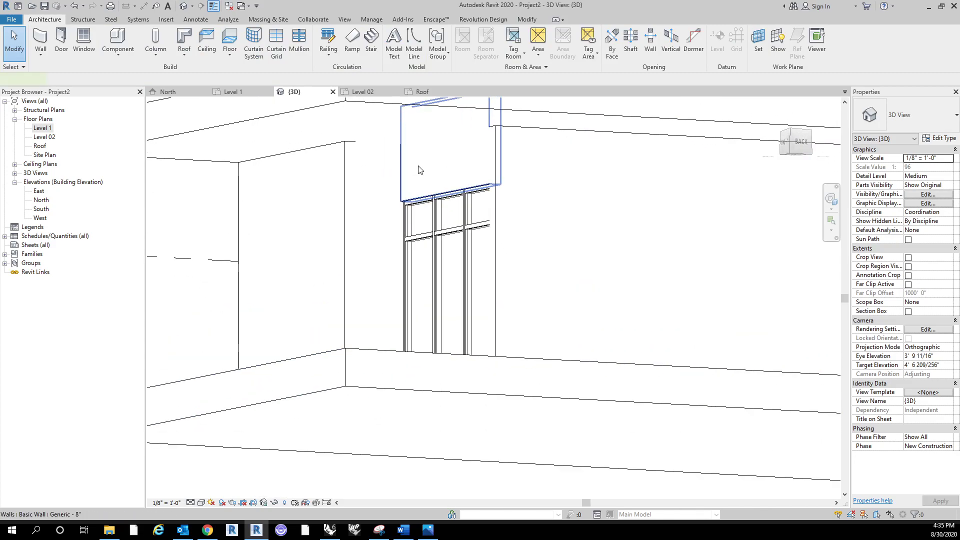
pyautogui.click(419, 170)
pyautogui.keyDown('shift'); pyautogui.moveTo(454, 251); pyautogui.dragTo(545, 395, button='middle'); pyautogui.keyUp('shift')
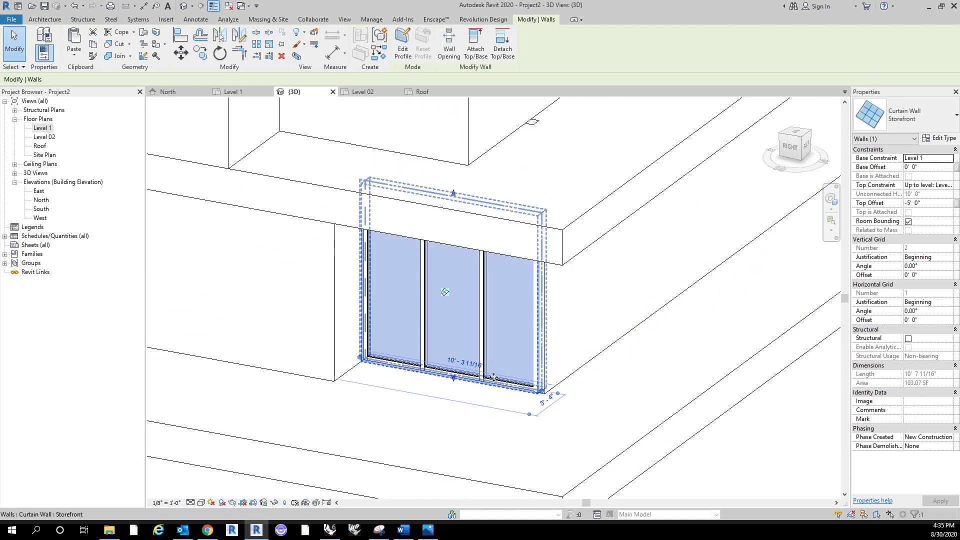
pyautogui.moveTo(537, 393); pyautogui.dragTo(514, 386)
pyautogui.keyDown('shift'); pyautogui.moveTo(513, 386); pyautogui.dragTo(720, 386, button='middle'); pyautogui.keyUp('shift')
pyautogui.click(709, 349)
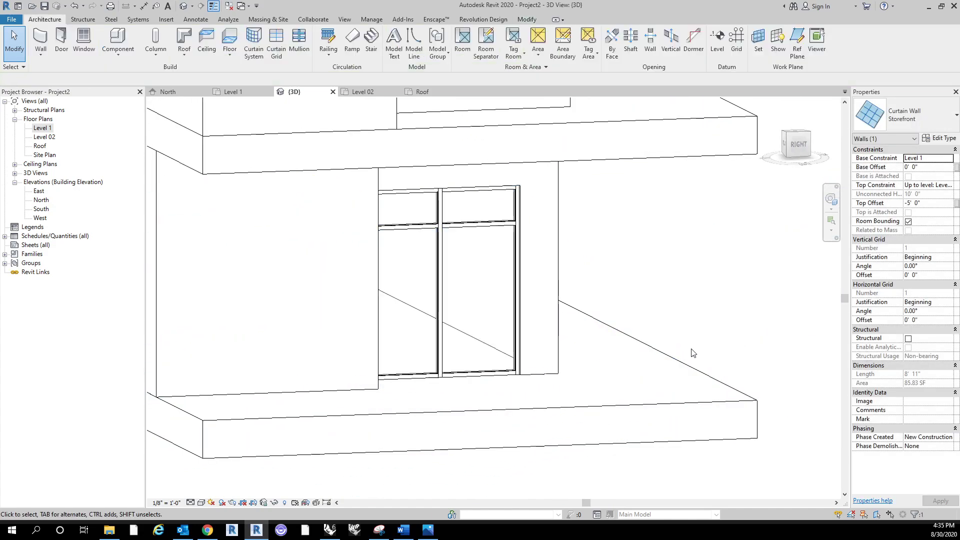
# Examine the shortened storefront and the surrounding wall corner from several angles in the 3D view.
pyautogui.click(544, 318)
pyautogui.keyDown('shift'); pyautogui.moveTo(735, 329); pyautogui.dragTo(486, 259, button='middle'); pyautogui.keyUp('shift')
pyautogui.click(517, 259)
pyautogui.keyDown('shift'); pyautogui.moveTo(699, 260); pyautogui.dragTo(710, 307, button='middle'); pyautogui.keyUp('shift')
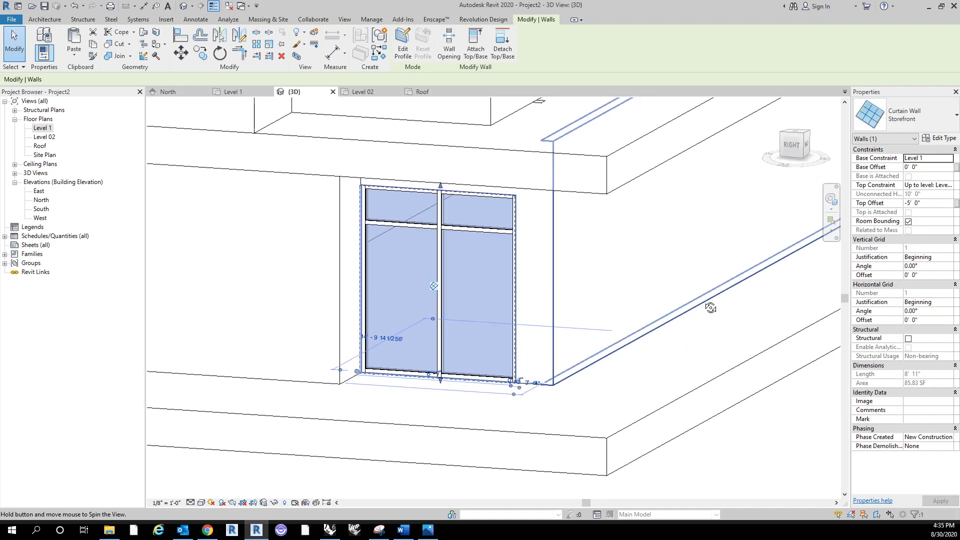
pyautogui.scroll(-2, 567, 259)
pyautogui.keyDown('shift'); pyautogui.moveTo(745, 344); pyautogui.dragTo(722, 434, button='middle'); pyautogui.keyUp('shift')
pyautogui.click(646, 398)
pyautogui.keyDown('shift'); pyautogui.moveTo(647, 399); pyautogui.dragTo(704, 397, button='middle'); pyautogui.keyUp('shift')
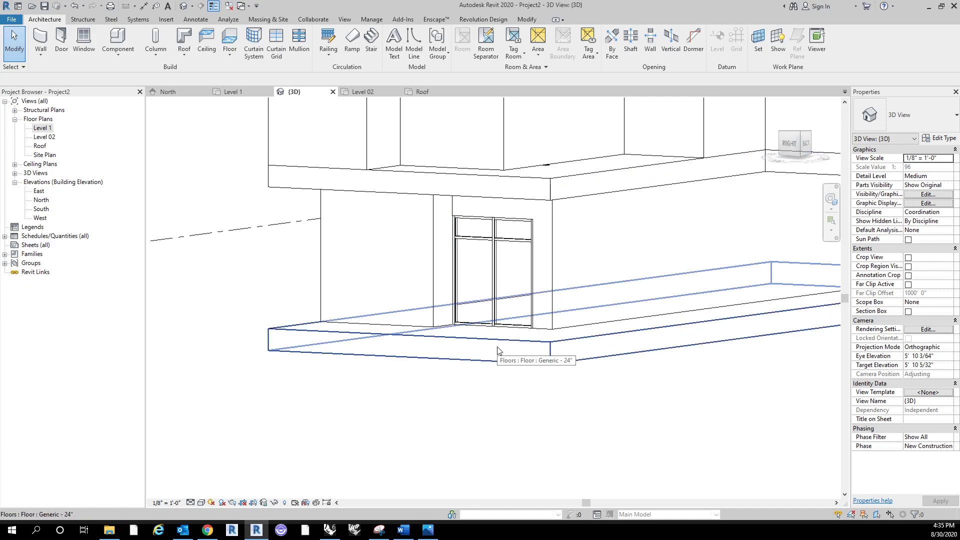
pyautogui.keyDown('shift'); pyautogui.moveTo(497, 350); pyautogui.dragTo(490, 422, button='middle'); pyautogui.keyUp('shift')
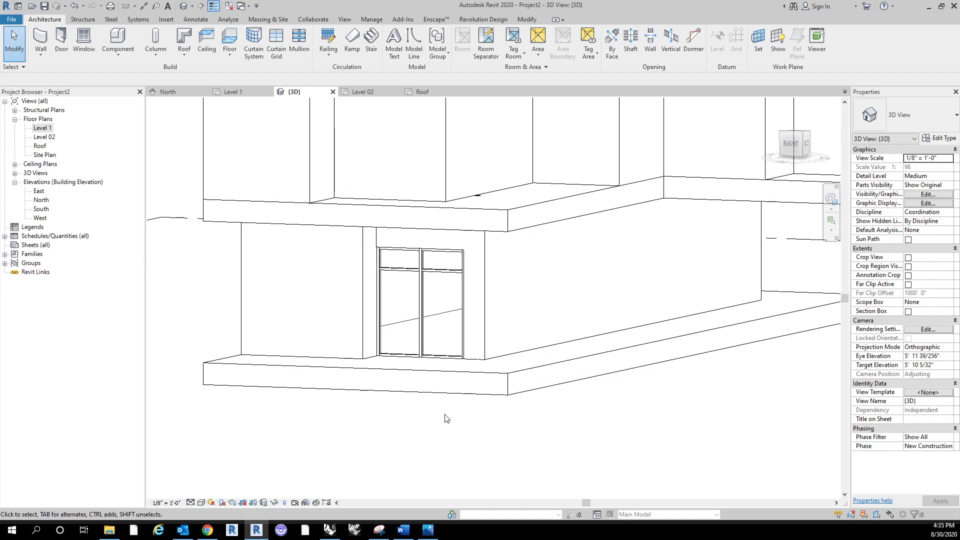
# In the Level 1 floor plan, change the long north wall to the Curtain Wall Storefront type and unjoin the conflicting elements.
pyautogui.click(43, 128)
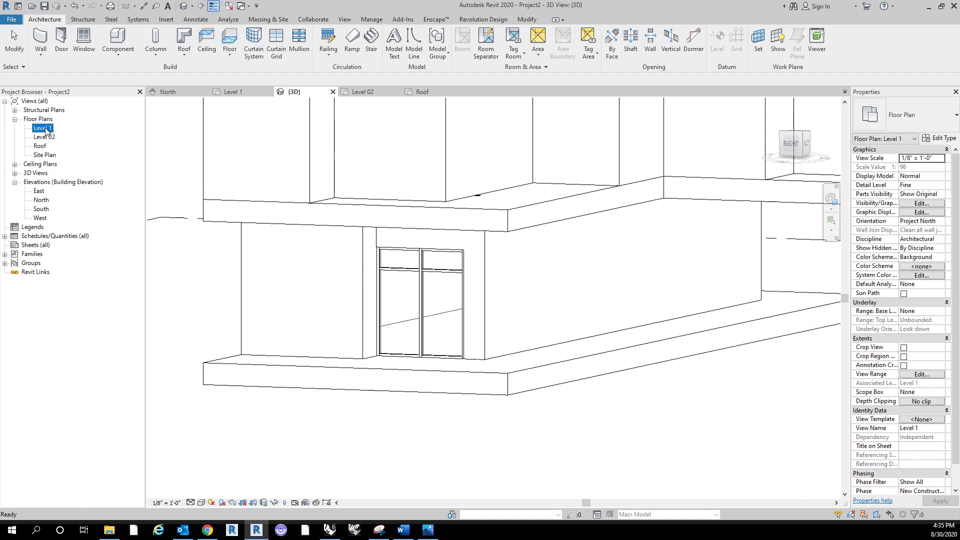
pyautogui.doubleClick(43, 129)
pyautogui.scroll(-3, 614, 223)
pyautogui.scroll(-3, 761, 246)
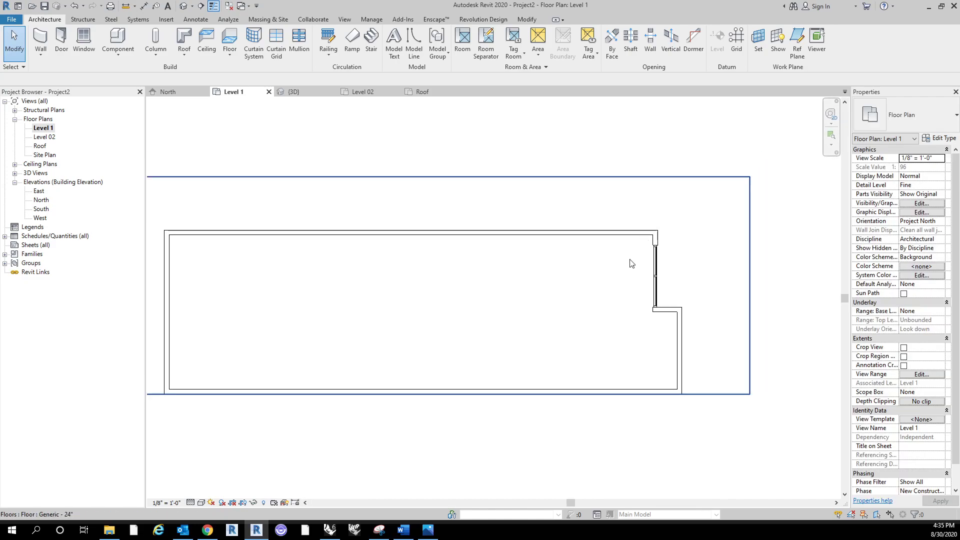
pyautogui.click(606, 234)
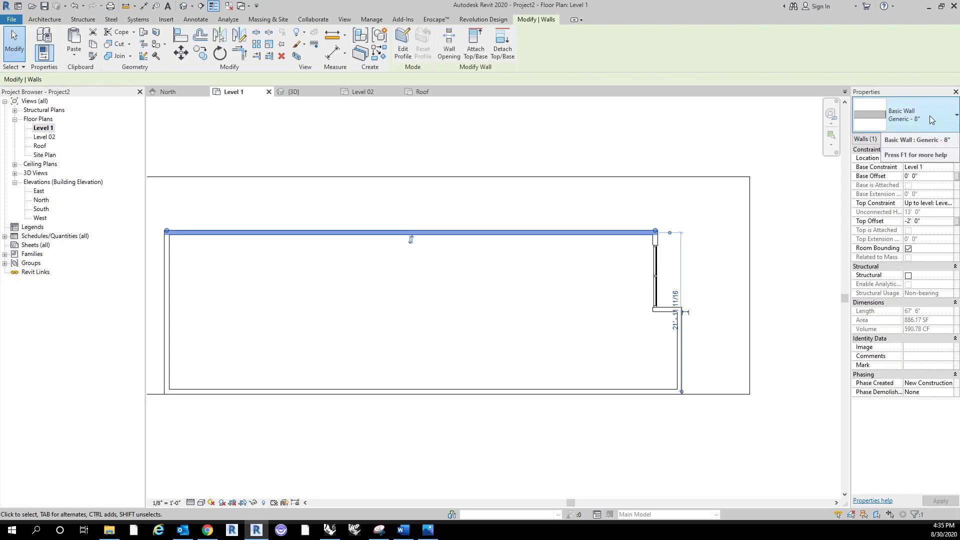
pyautogui.click(925, 125)
pyautogui.scroll(-1, 897, 202)
pyautogui.scroll(-2, 897, 203)
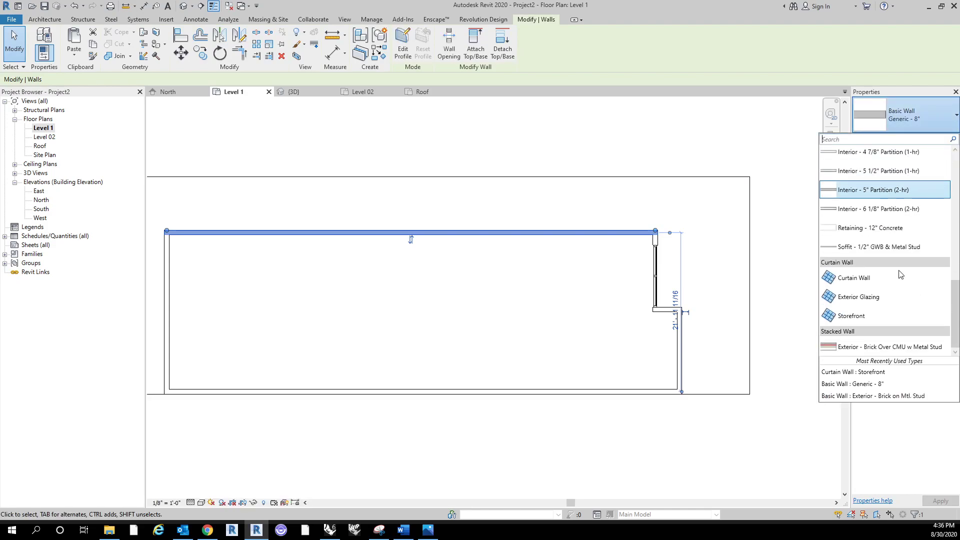
pyautogui.click(876, 316)
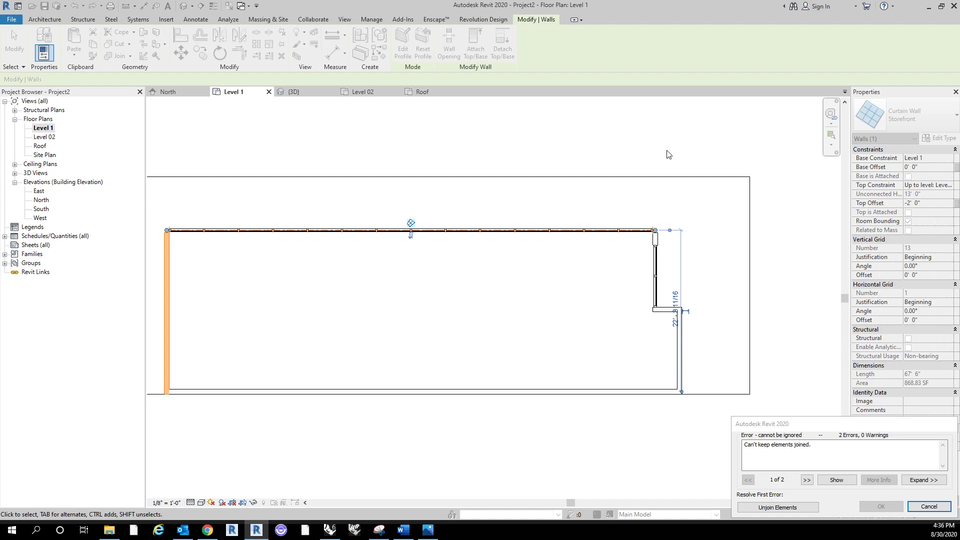
pyautogui.click(777, 507)
pyautogui.scroll(-1, 418, 199)
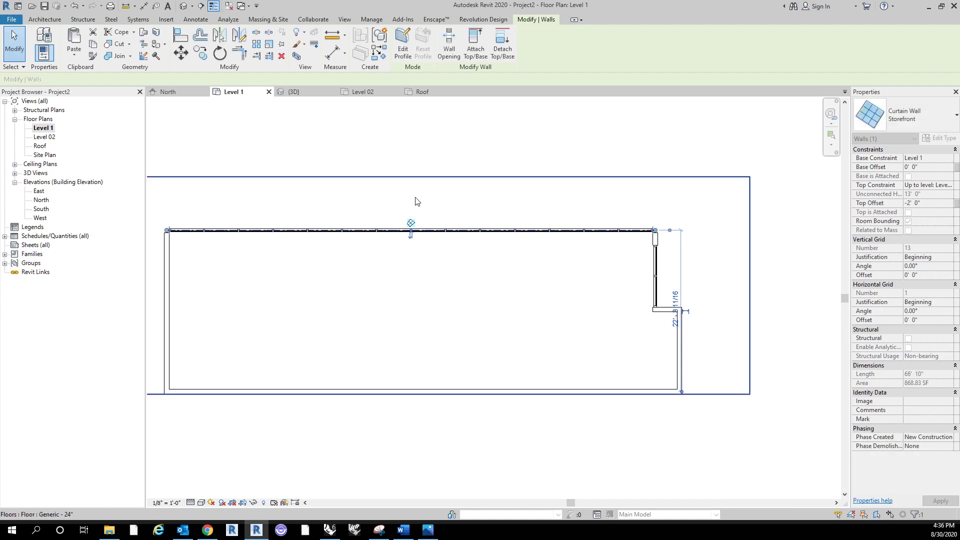
pyautogui.scroll(5, 383, 248)
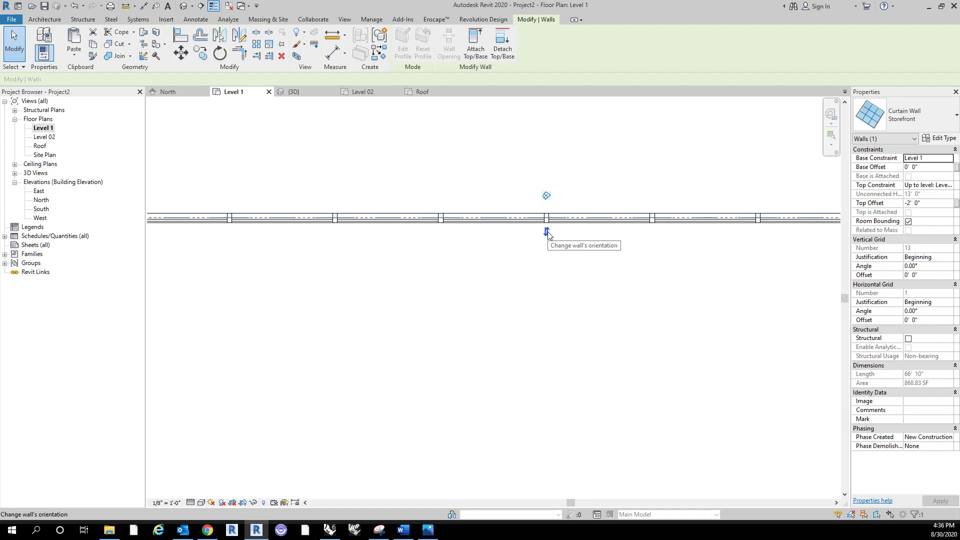
# Flip the orientation of the long north storefront wall in the Level 1 floor plan.
pyautogui.click(547, 233)
pyautogui.press('space')
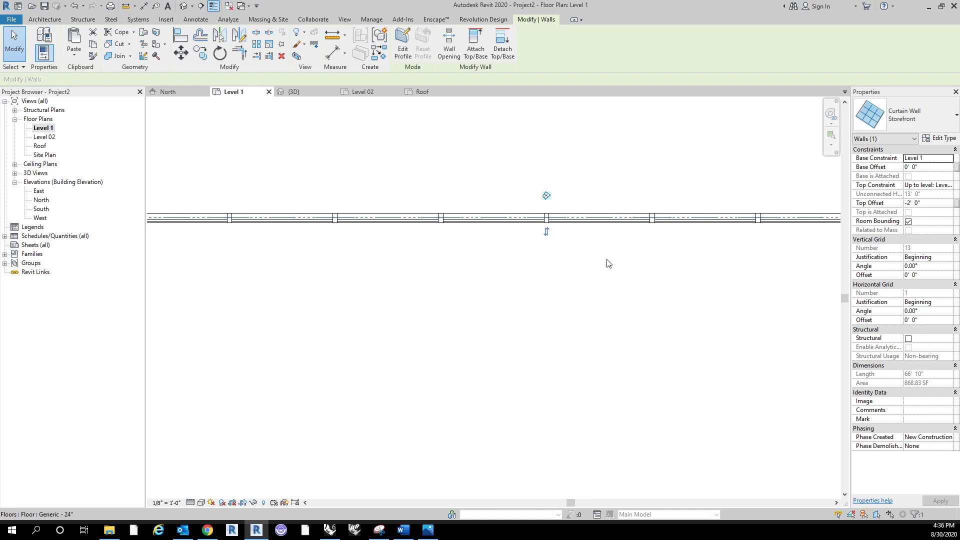
pyautogui.scroll(2, 472, 236)
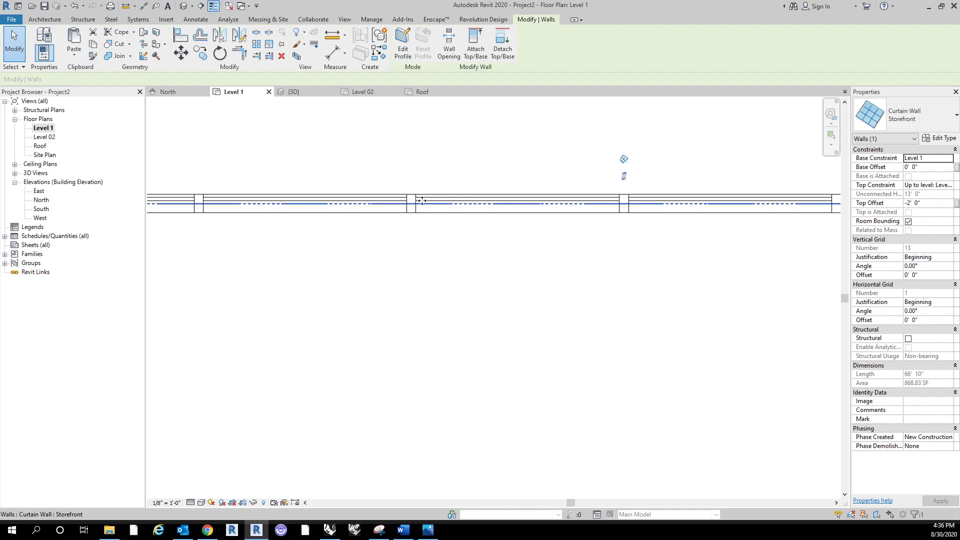
pyautogui.press('Tab')
pyautogui.click(531, 201)
pyautogui.click(529, 258)
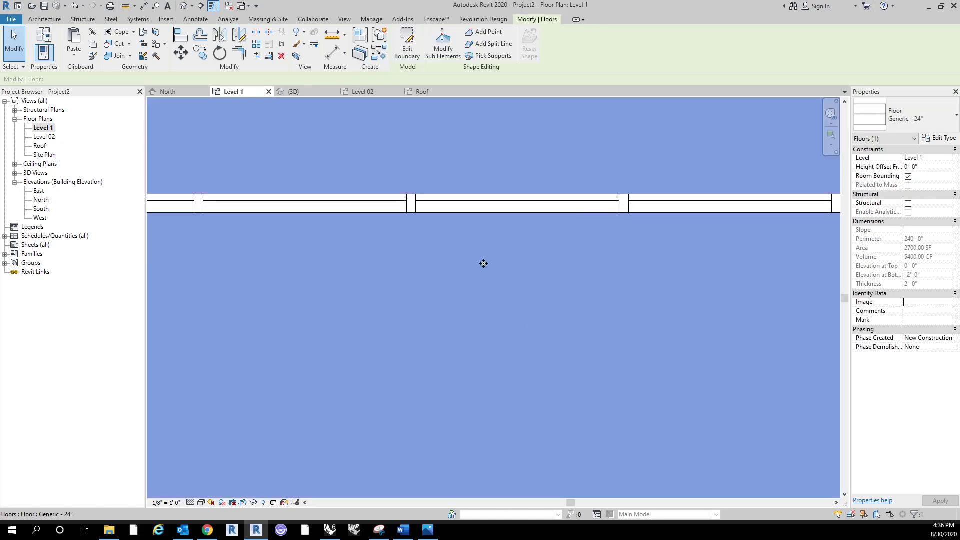
pyautogui.scroll(-3, 483, 263)
pyautogui.press('Escape')
pyautogui.scroll(-2, 360, 210)
pyautogui.scroll(3, 637, 258)
# Delete the embedded storefront and change its short east host wall to the Curtain Wall Storefront type, unjoining the conflicting elements.
pyautogui.click(615, 273)
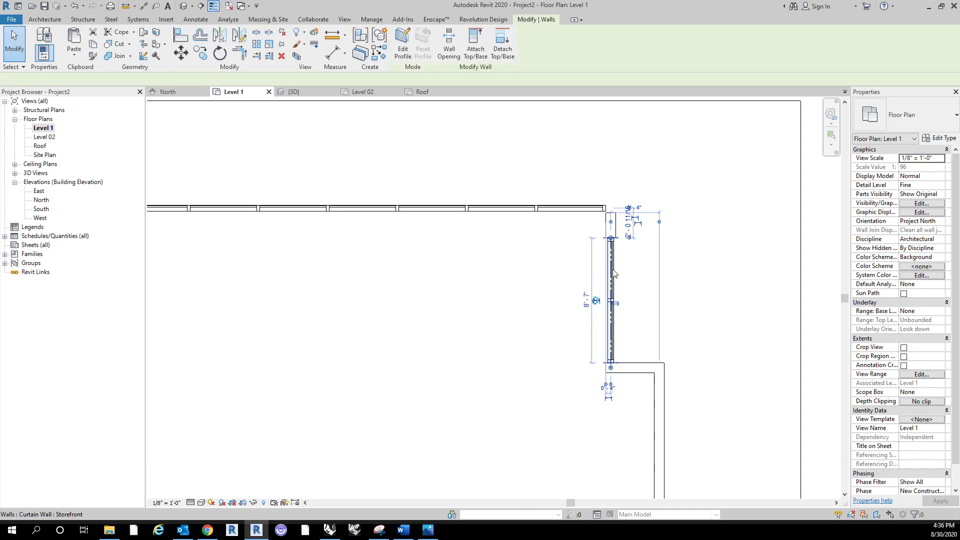
pyautogui.press('Escape')
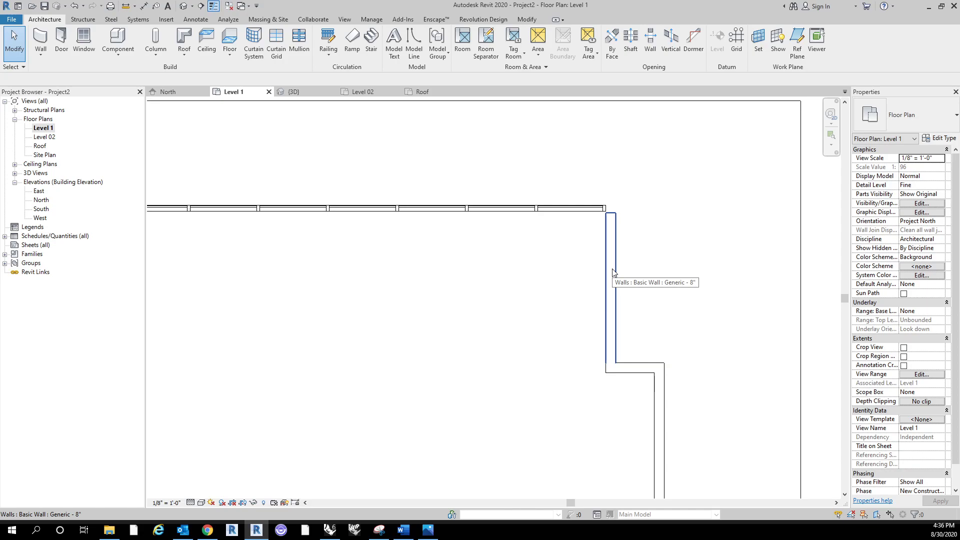
pyautogui.click(614, 273)
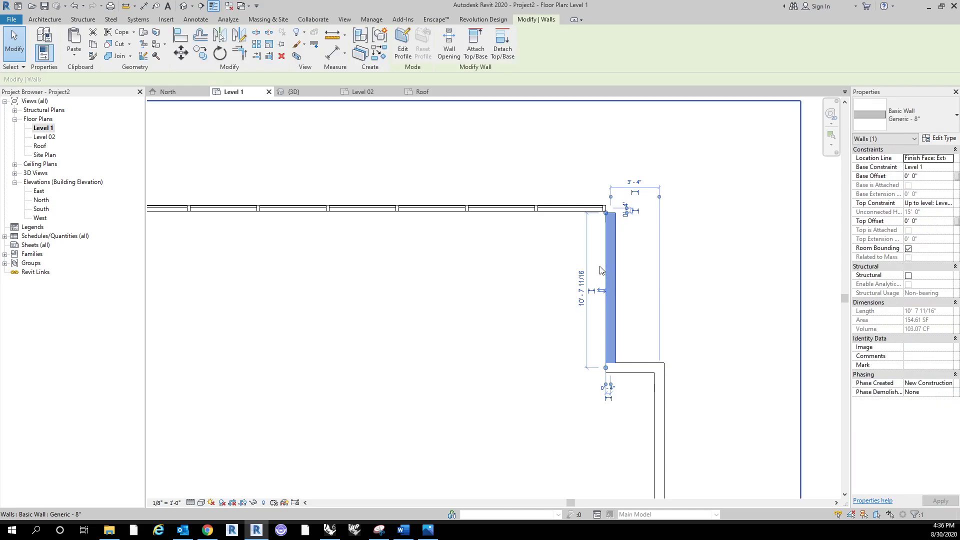
pyautogui.click(905, 115)
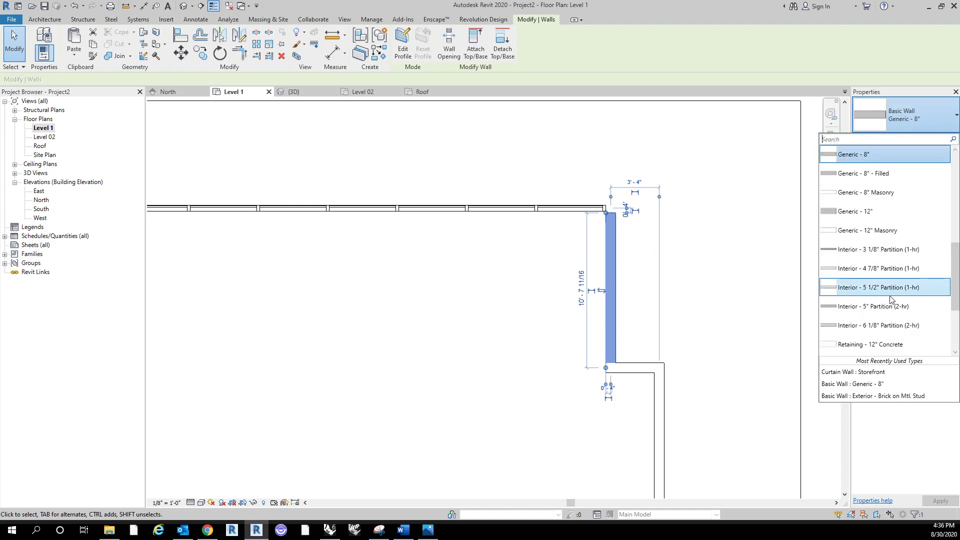
pyautogui.scroll(-1, 916, 246)
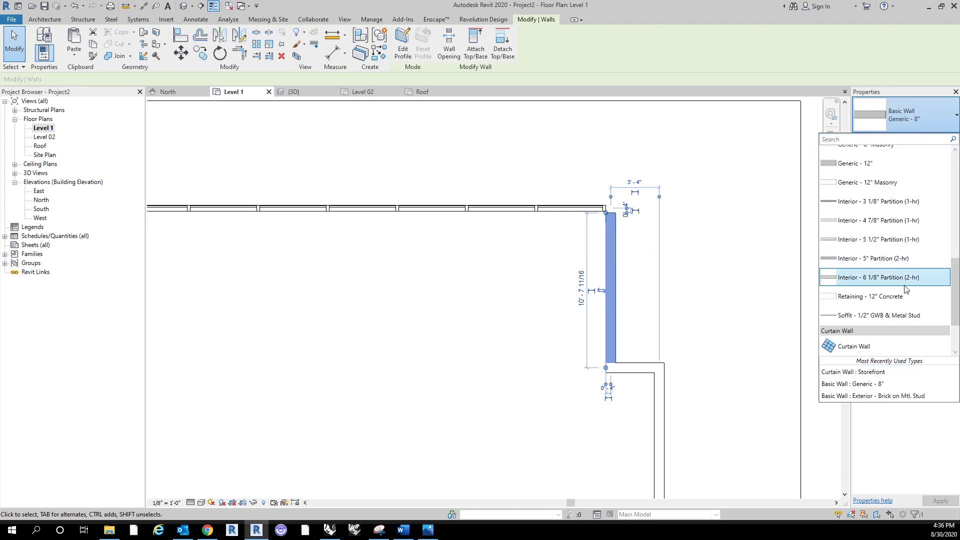
pyautogui.scroll(-2, 894, 272)
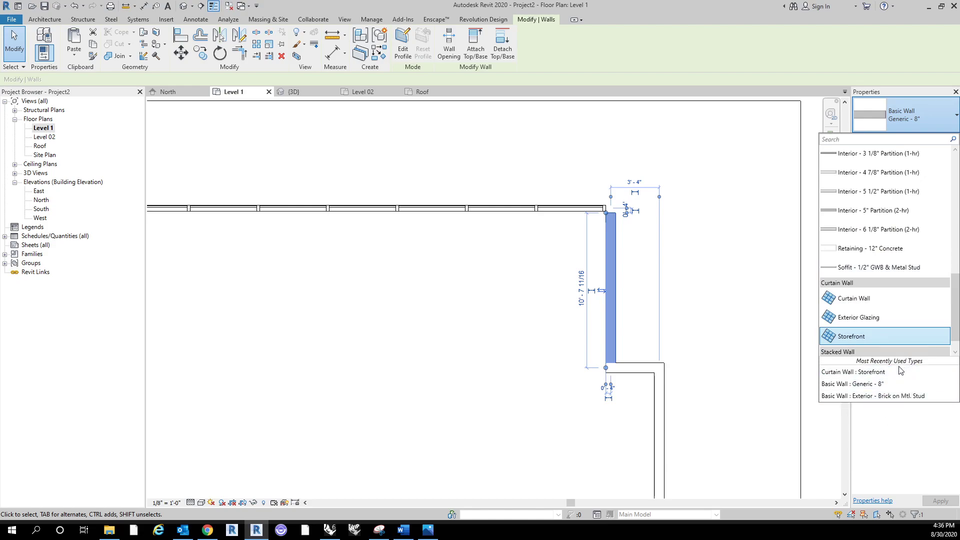
pyautogui.click(887, 372)
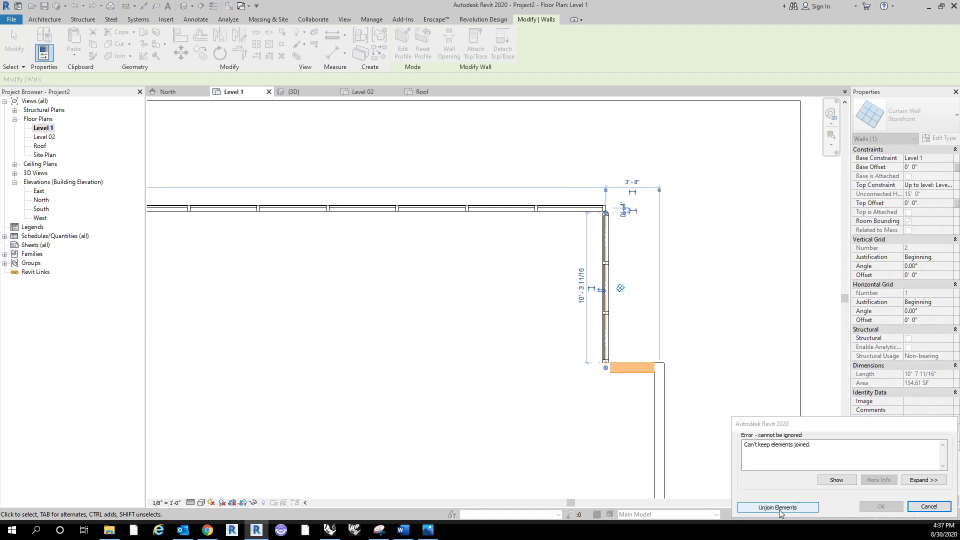
pyautogui.click(779, 508)
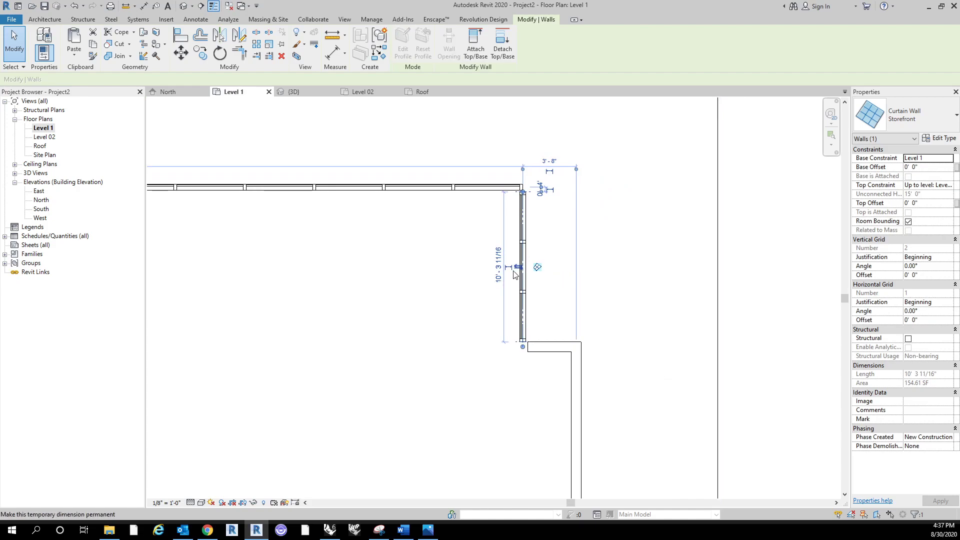
# Flip the orientation of the short east storefront wall.
pyautogui.click(518, 267)
pyautogui.scroll(-3, 627, 263)
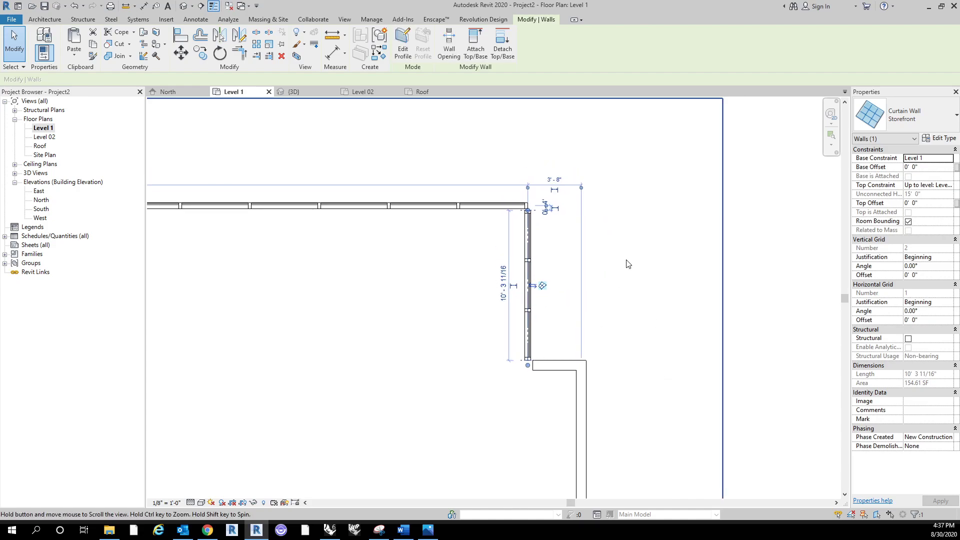
pyautogui.click(704, 270)
pyautogui.press('t')
pyautogui.press('r')
pyautogui.press('Escape')
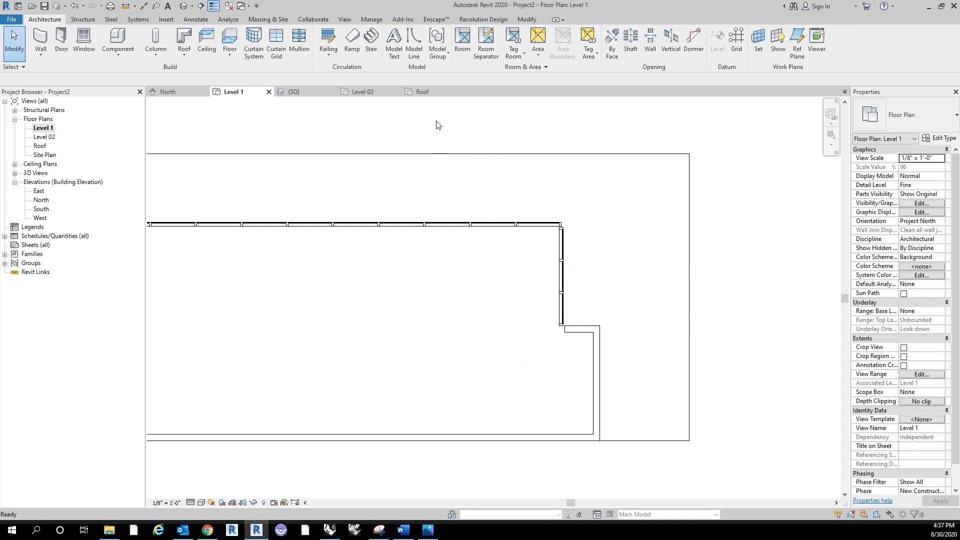
# Trim/Extend the short east storefront to a corner with the north storefront and with the jog wall at its south end.
pyautogui.click(527, 19)
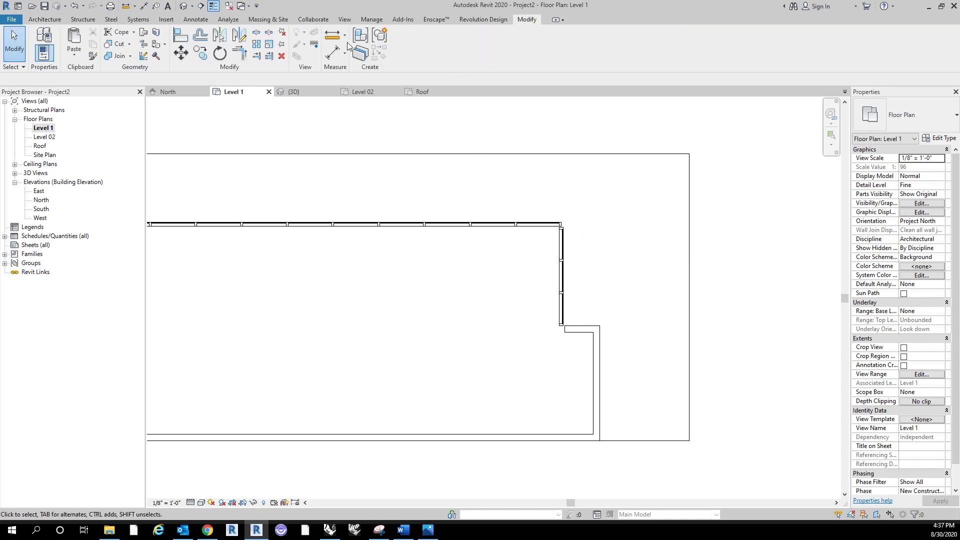
pyautogui.click(238, 58)
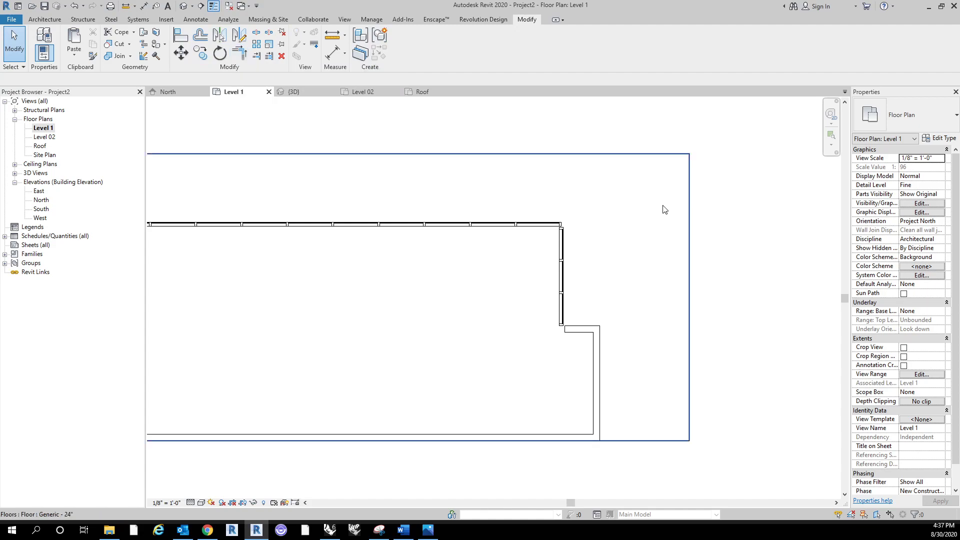
pyautogui.click(560, 243)
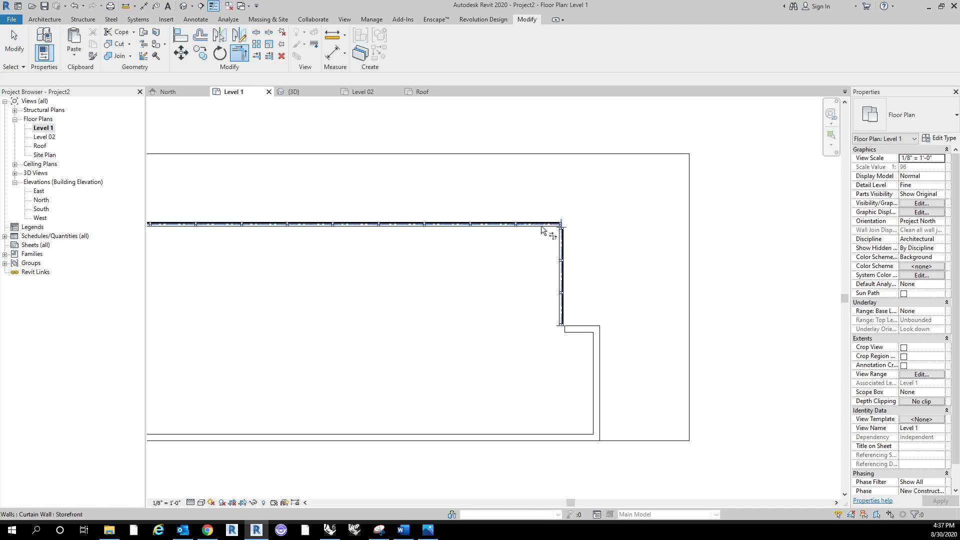
pyautogui.click(543, 230)
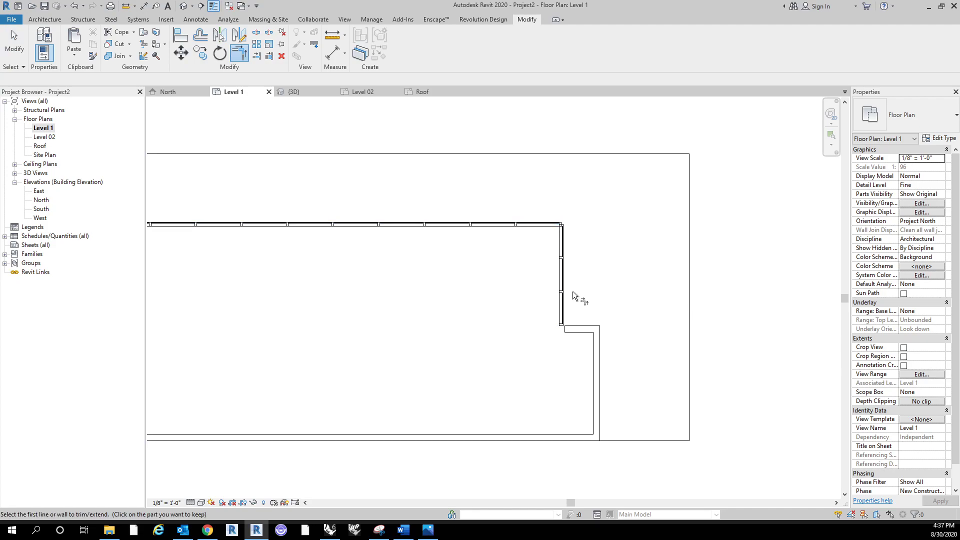
pyautogui.click(562, 280)
pyautogui.click(586, 323)
pyautogui.scroll(4, 573, 313)
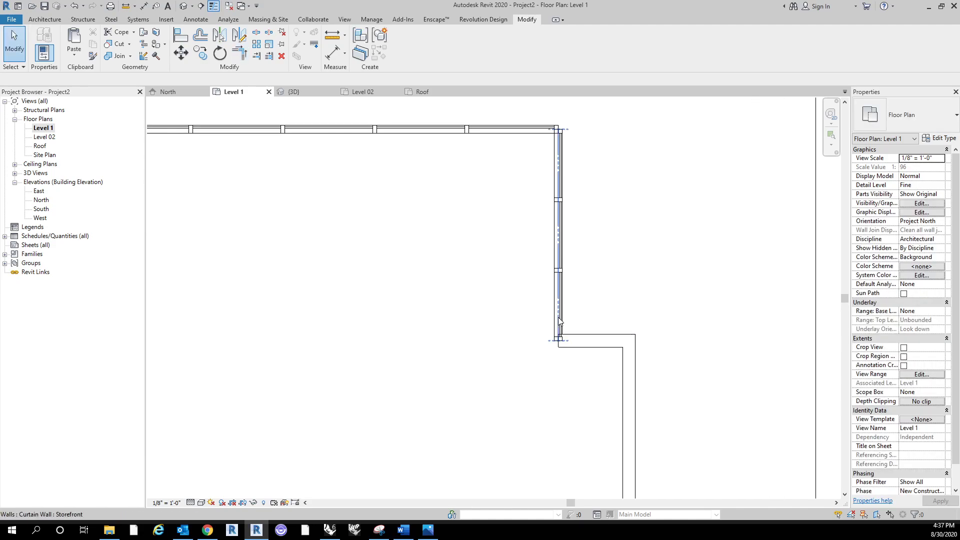
# Extend the short jog wall's west end past the east storefront to about 4' 1" long.
pyautogui.press('Escape')
pyautogui.click(559, 320)
pyautogui.click(559, 343)
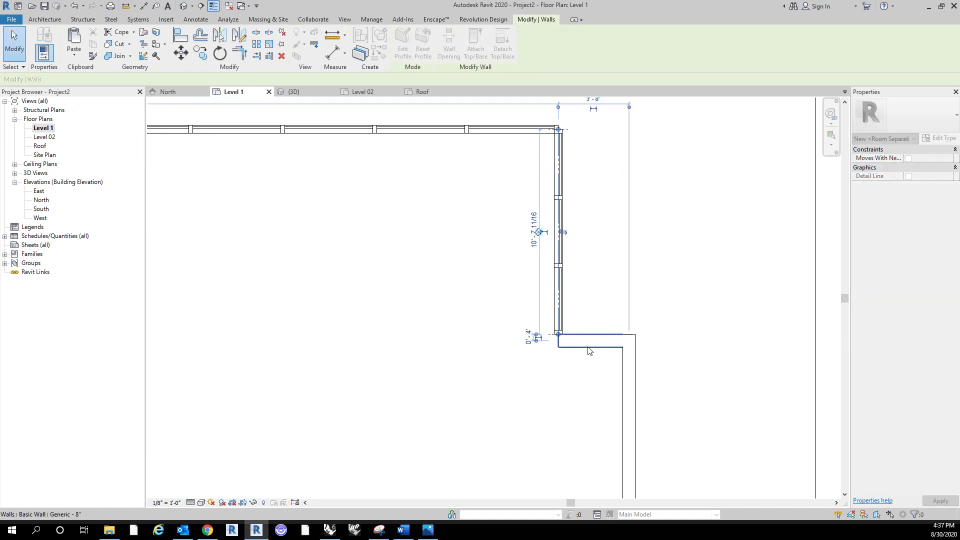
pyautogui.moveTo(558, 346); pyautogui.dragTo(550, 346)
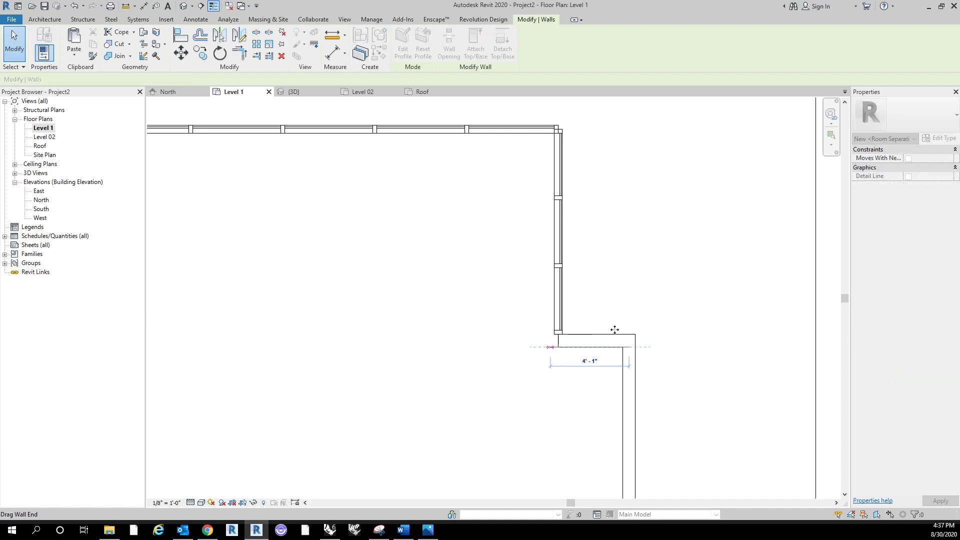
pyautogui.scroll(-3, 621, 337)
pyautogui.press('Escape')
pyautogui.scroll(-4, 698, 295)
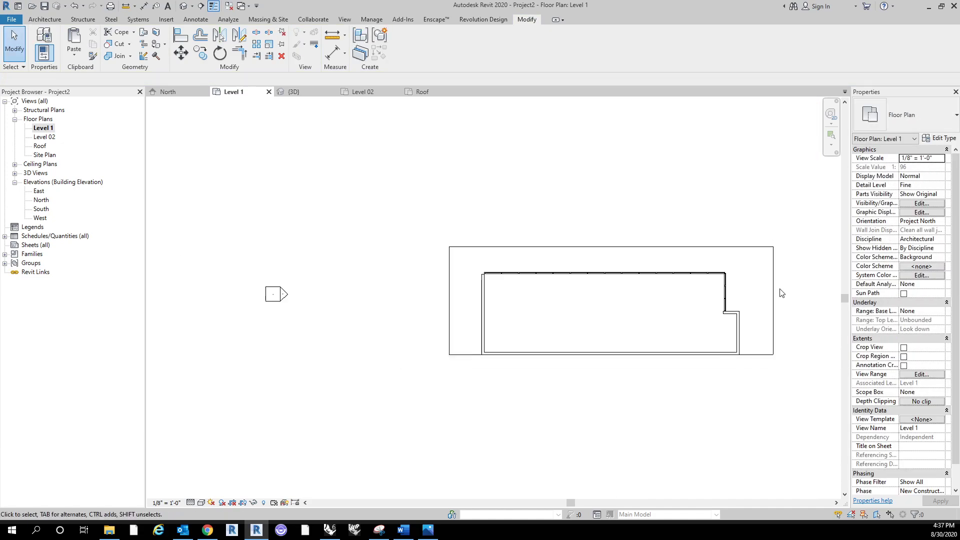
pyautogui.moveTo(583, 317); pyautogui.dragTo(482, 330, button='middle')
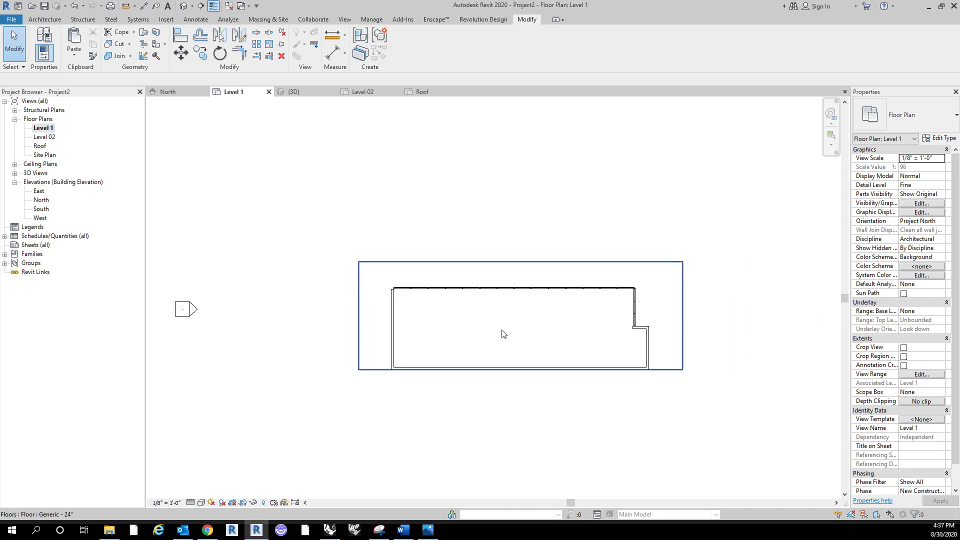
# In the 3D view, set the Storefront type's horizontal grid layout to None and delete the type-generated gridlines.
pyautogui.click(183, 6)
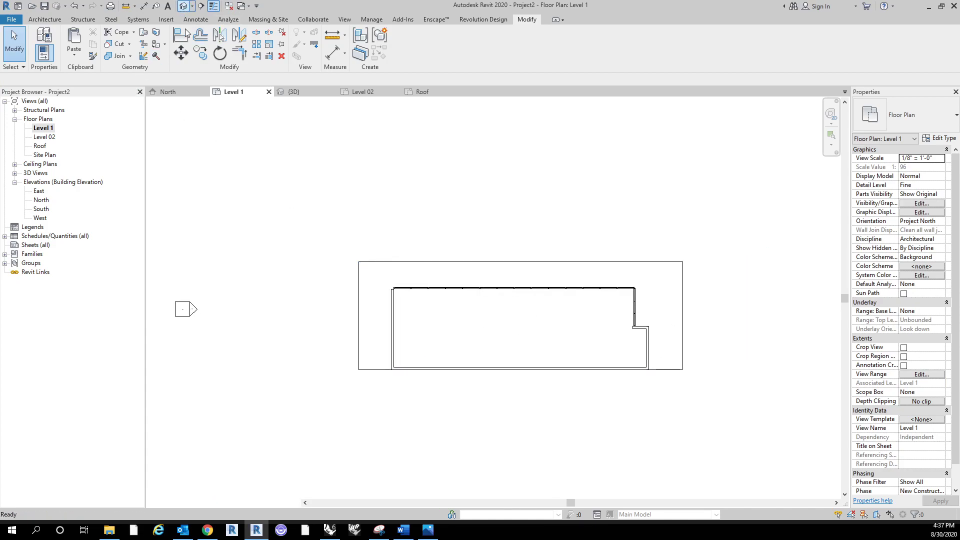
pyautogui.scroll(-2, 584, 322)
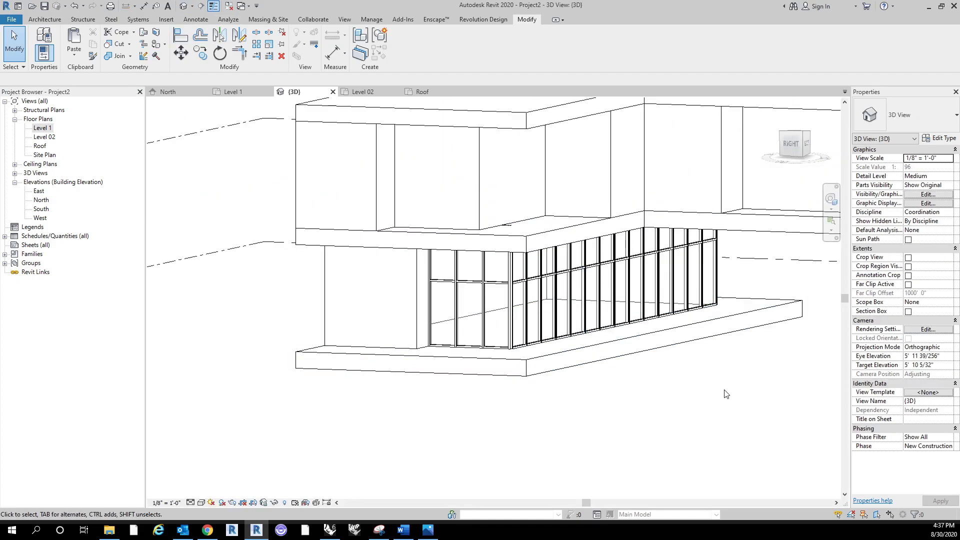
pyautogui.keyDown('shift'); pyautogui.moveTo(718, 394); pyautogui.dragTo(575, 440, button='middle'); pyautogui.keyUp('shift')
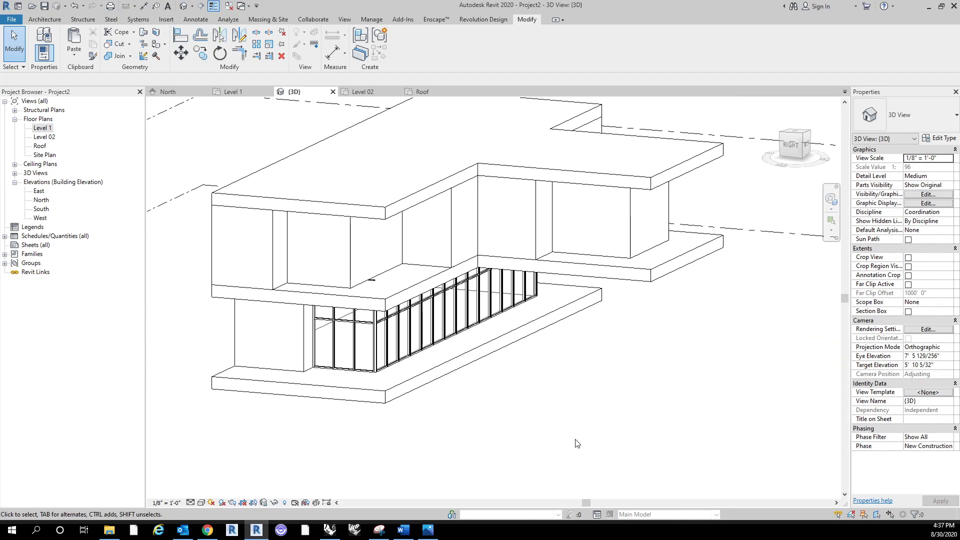
pyautogui.click(369, 376)
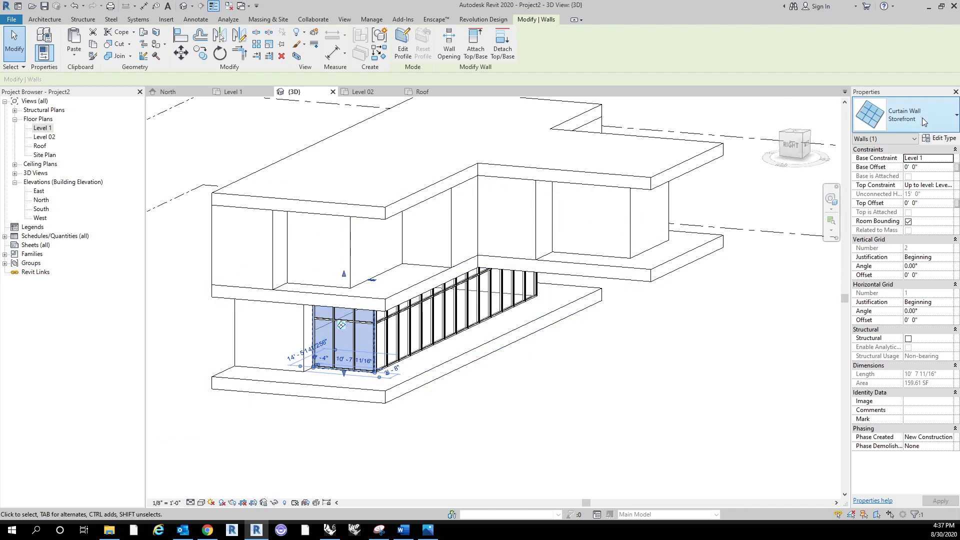
pyautogui.click(938, 141)
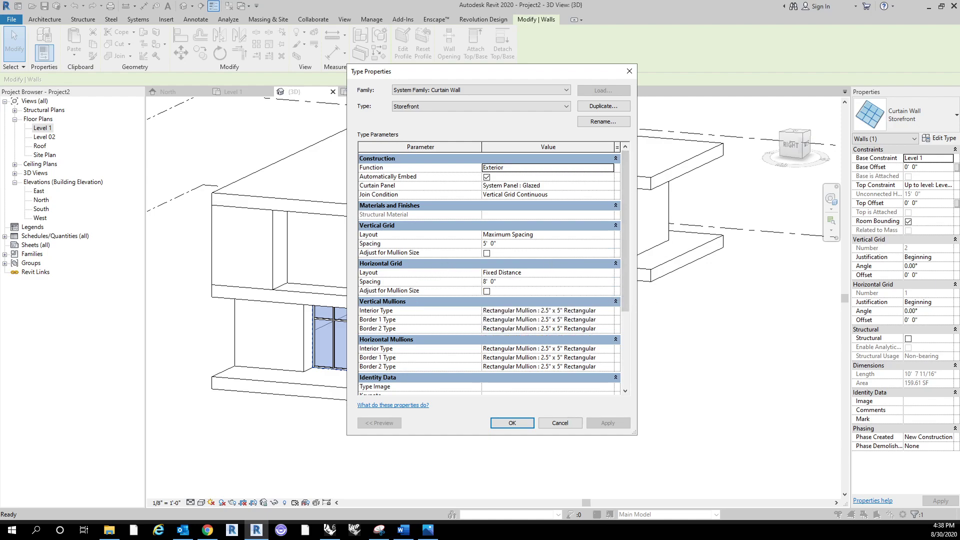
pyautogui.click(609, 273)
pyautogui.click(534, 281)
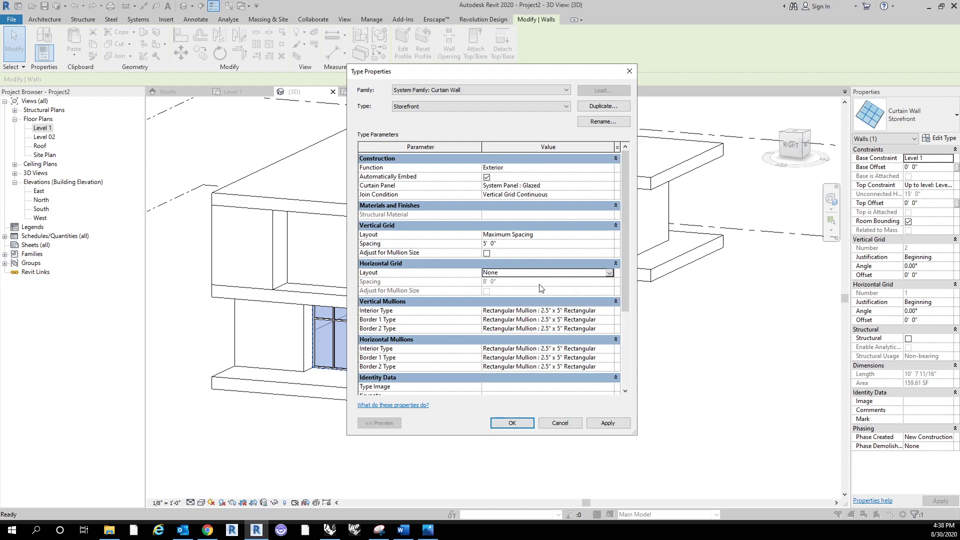
pyautogui.click(513, 423)
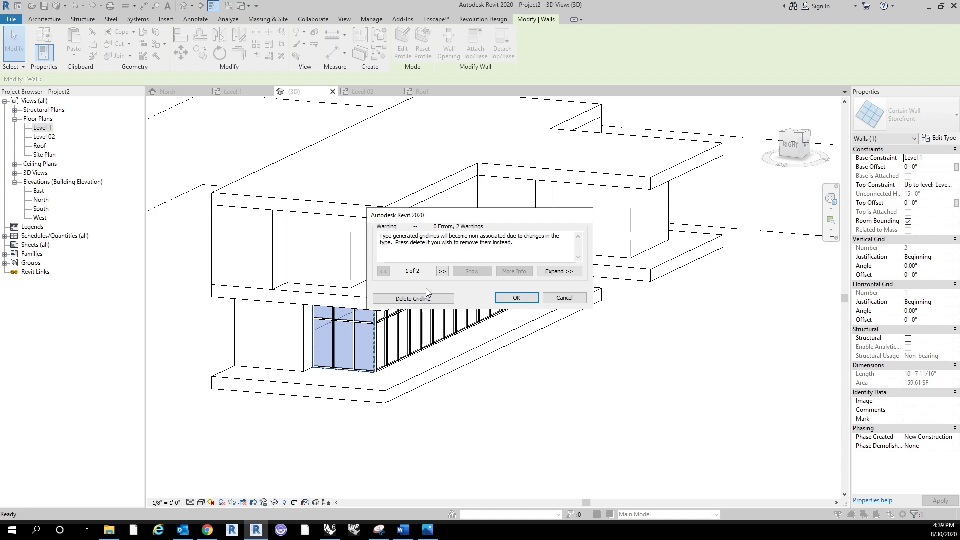
pyautogui.click(413, 299)
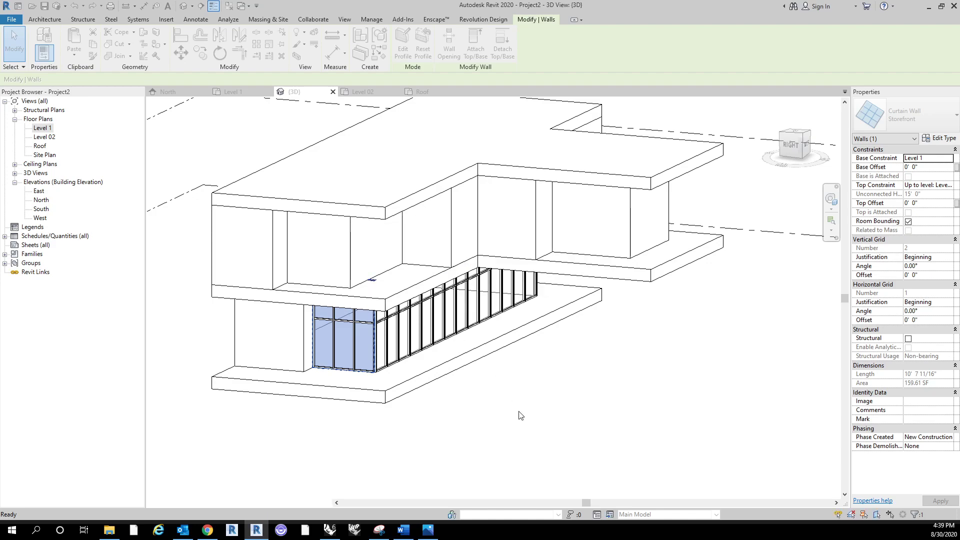
pyautogui.click(518, 414)
# Examine the Level 1 storefront walls from several angles in the 3D view, and return to the Level 1 floor plan.
pyautogui.moveTo(598, 410)
pyautogui.keyDown('shift'); pyautogui.mouseDown(button='middle')
pyautogui.moveTo(639, 385)
pyautogui.moveTo(586, 395)
pyautogui.moveTo(595, 399)
pyautogui.mouseUp(button='middle'); pyautogui.keyUp('shift')
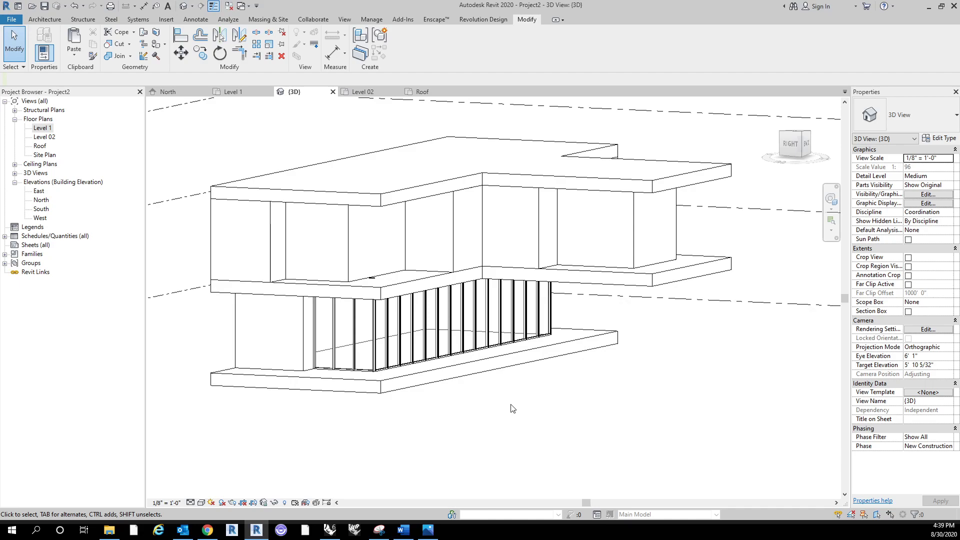
pyautogui.keyDown('shift'); pyautogui.moveTo(518, 421); pyautogui.dragTo(520, 449, button='middle'); pyautogui.keyUp('shift')
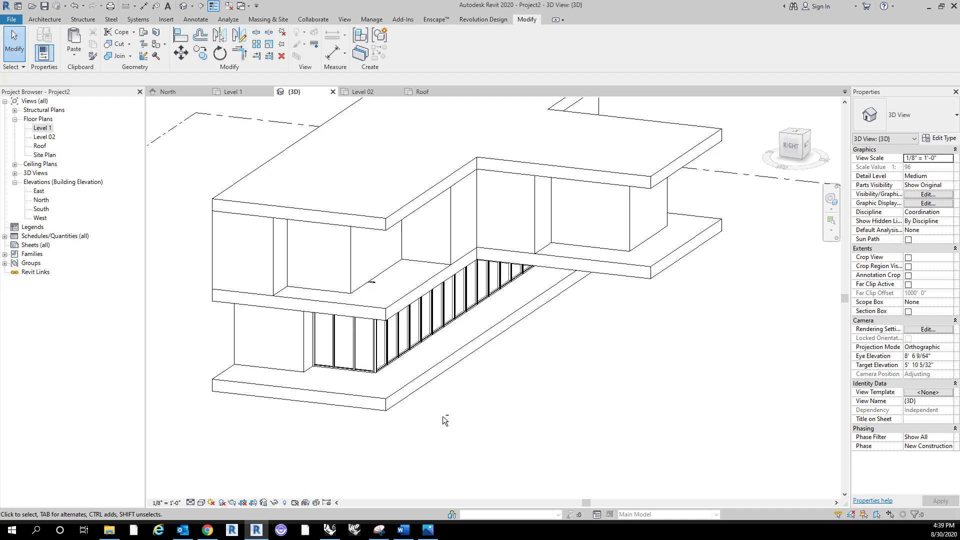
pyautogui.moveTo(465, 410)
pyautogui.keyDown('shift'); pyautogui.mouseDown(button='middle')
pyautogui.moveTo(439, 431)
pyautogui.moveTo(457, 419)
pyautogui.mouseUp(button='middle'); pyautogui.keyUp('shift')
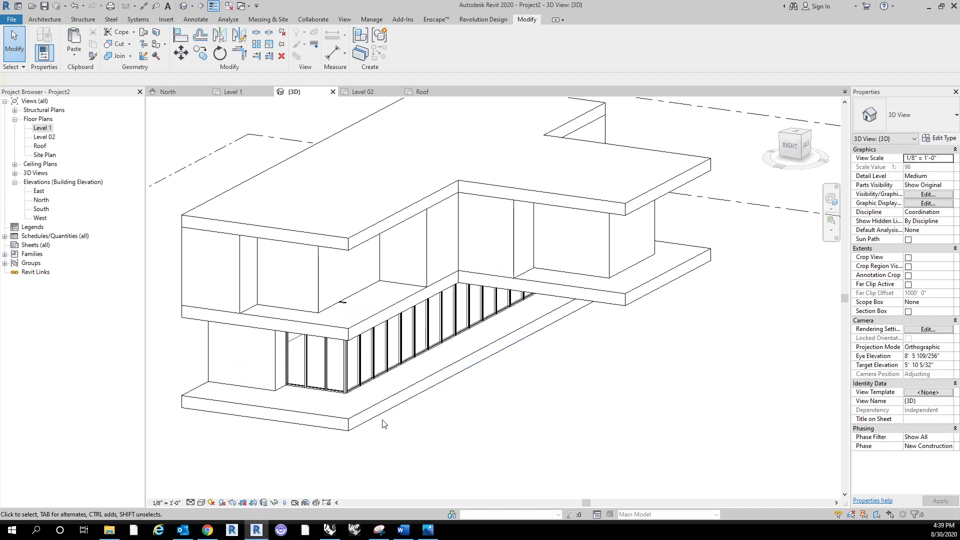
pyautogui.scroll(2, 295, 390)
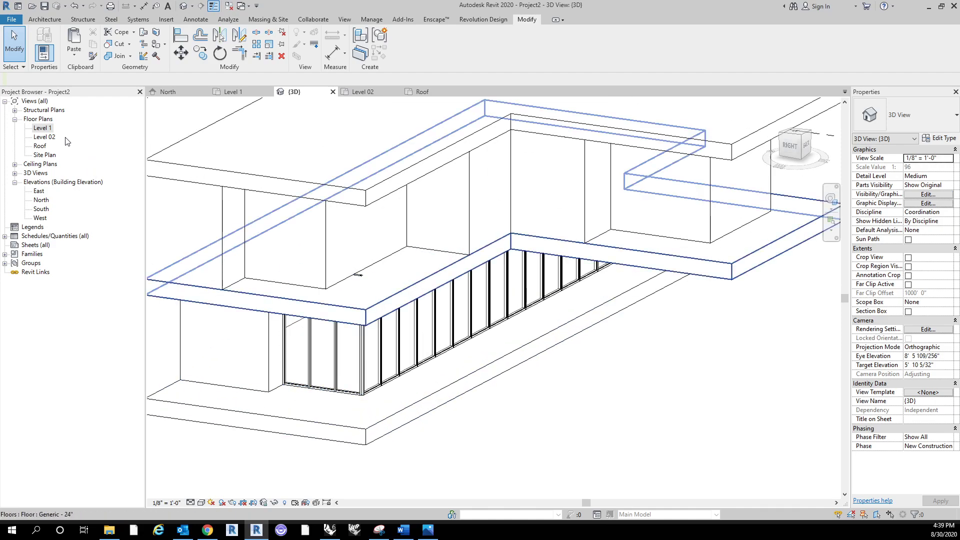
pyautogui.doubleClick(43, 128)
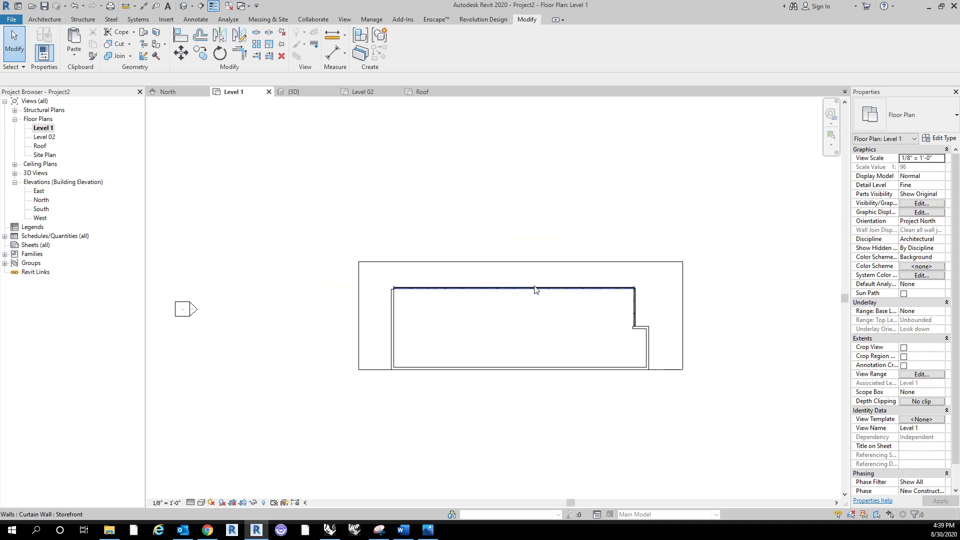
# Shorten the short east storefront from its south end to about 7' 8" long, leaving a gap before the jog wall.
pyautogui.scroll(5, 649, 311)
pyautogui.scroll(1, 649, 310)
pyautogui.moveTo(649, 309); pyautogui.dragTo(586, 313, button='middle')
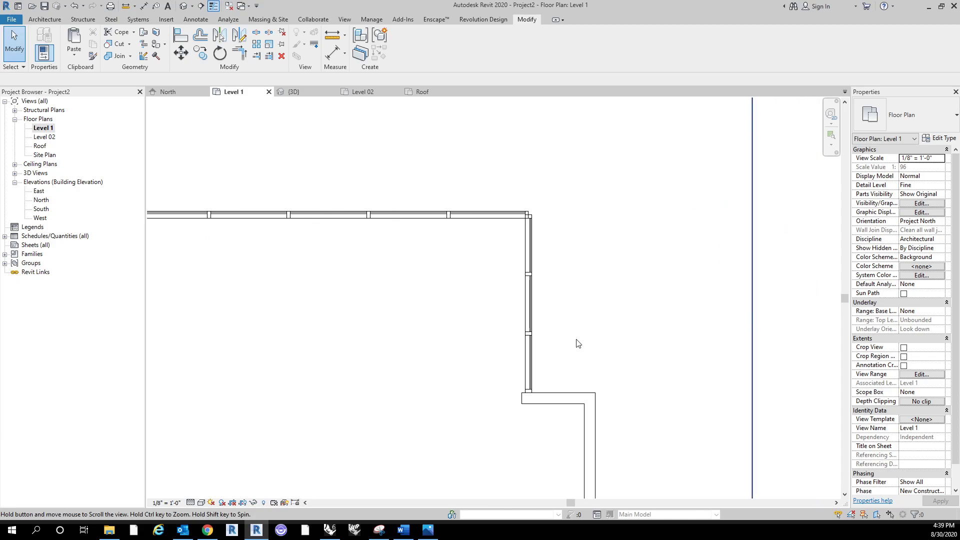
pyautogui.click(527, 382)
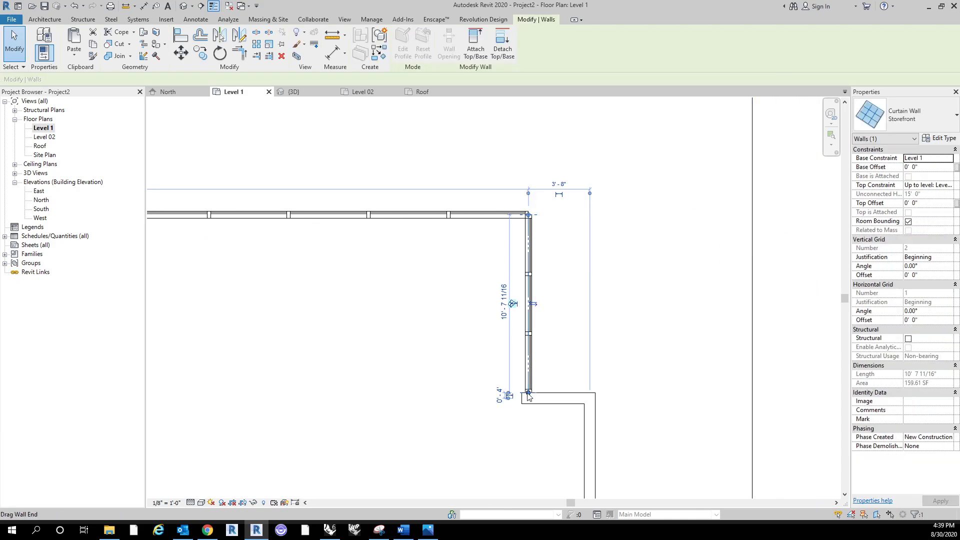
pyautogui.moveTo(528, 396); pyautogui.dragTo(529, 342)
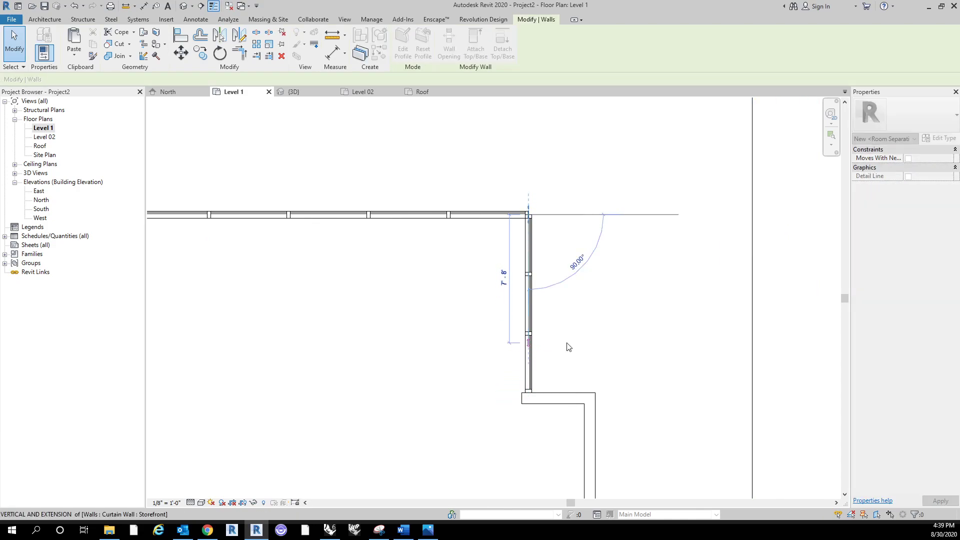
pyautogui.click(418, 113)
pyautogui.click(776, 261)
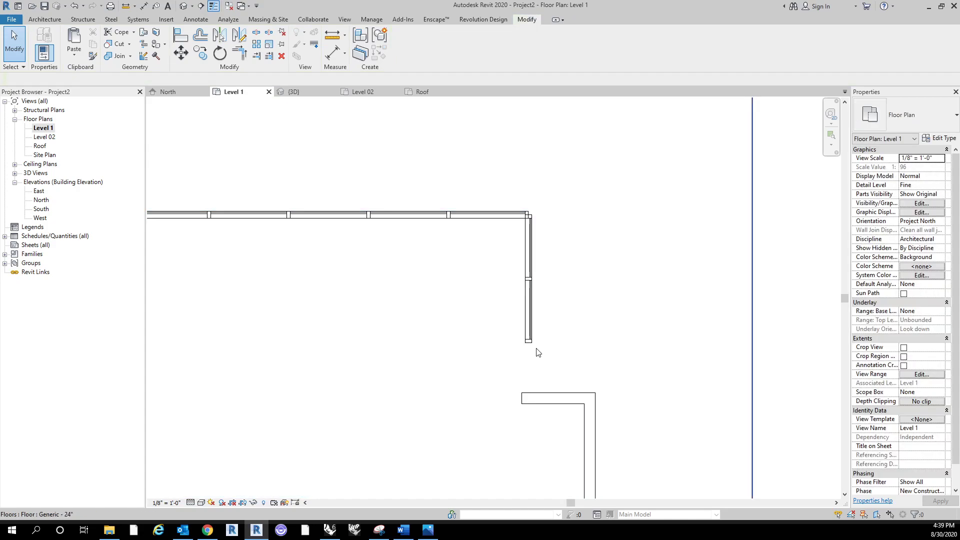
# Start a new wall with the Generic - 8" basic wall type and duplicate that type as Generic - 8" Wood.
pyautogui.moveTo(556, 299); pyautogui.dragTo(515, 251, button='middle')
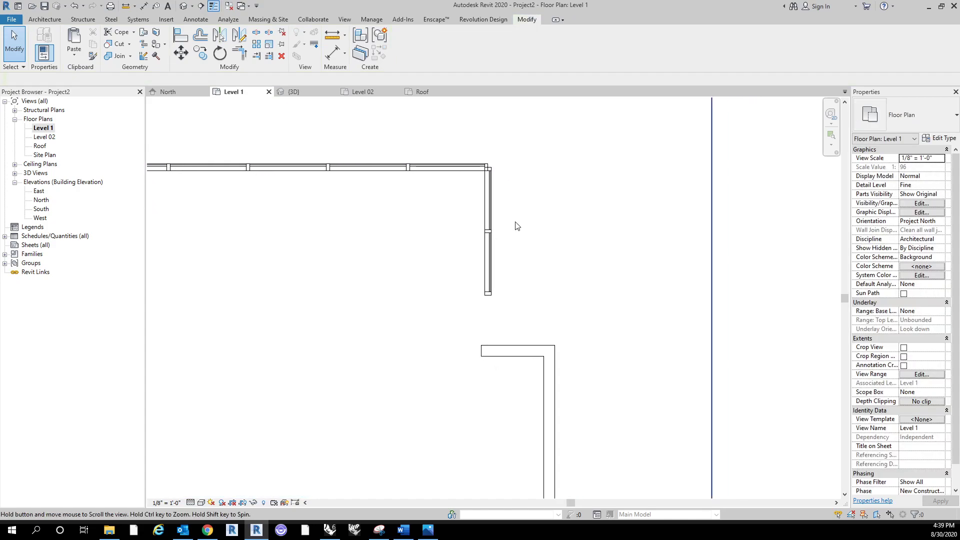
pyautogui.click(44, 19)
pyautogui.press('w')
pyautogui.press('a')
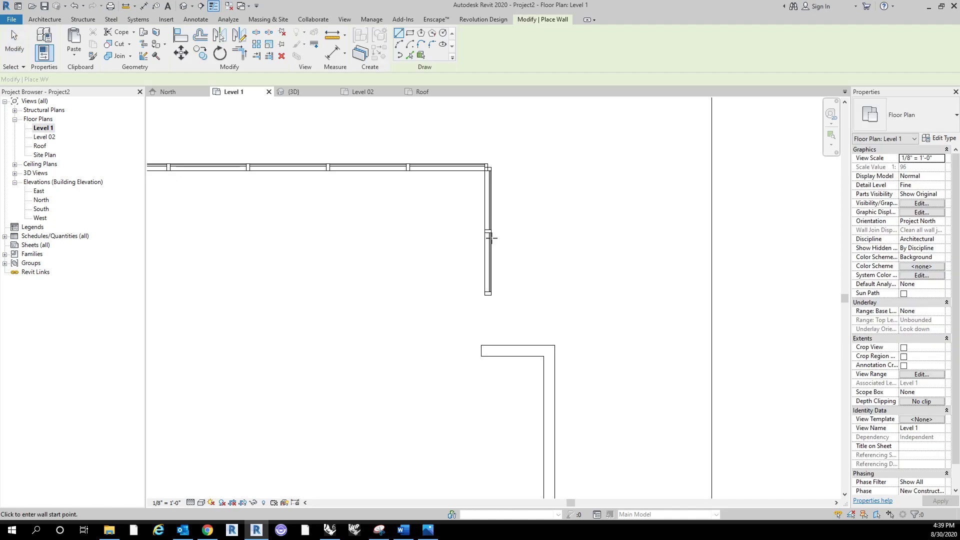
pyautogui.click(890, 116)
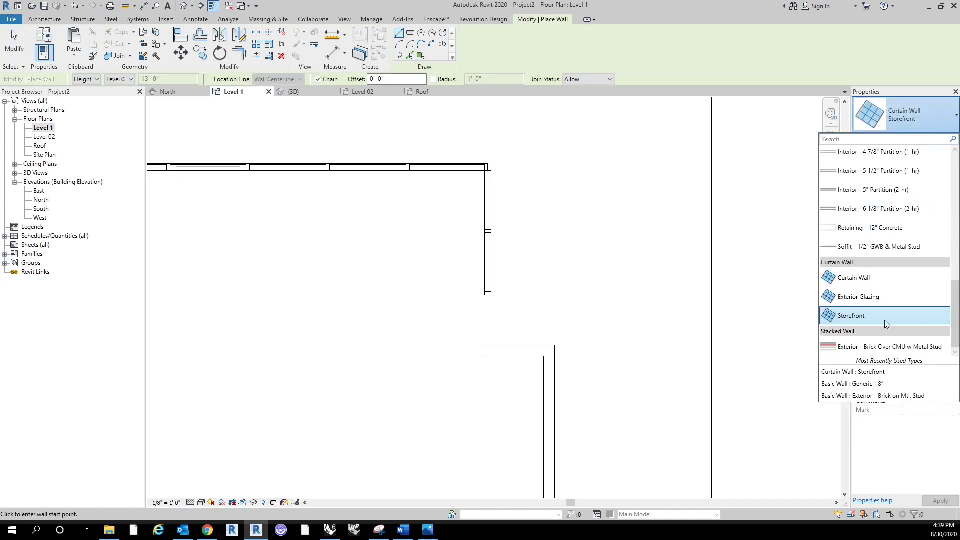
pyautogui.scroll(2, 902, 250)
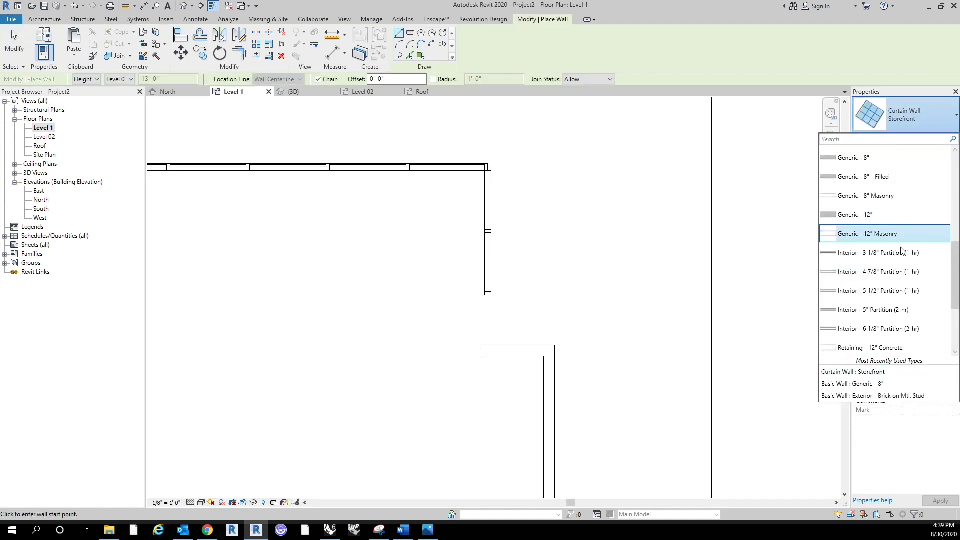
pyautogui.click(895, 158)
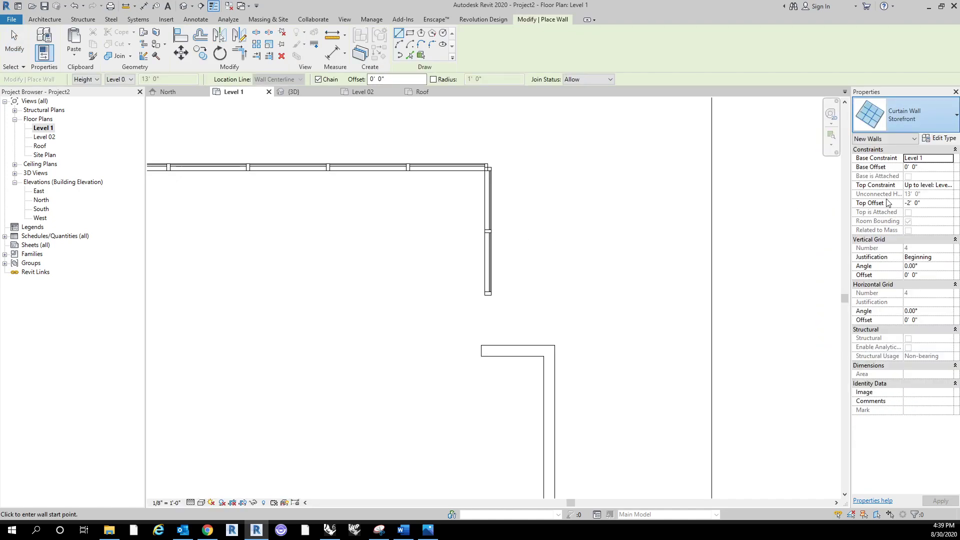
pyautogui.click(939, 140)
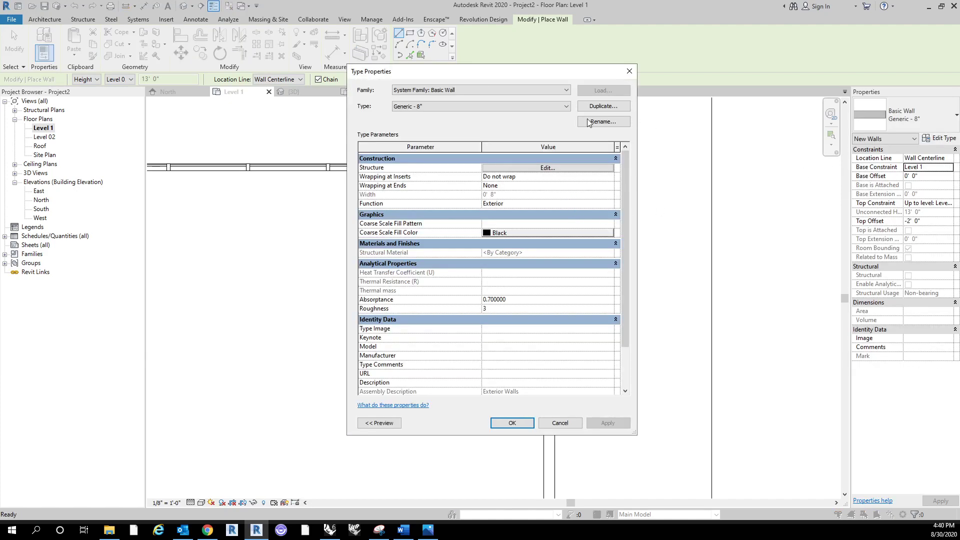
pyautogui.click(611, 108)
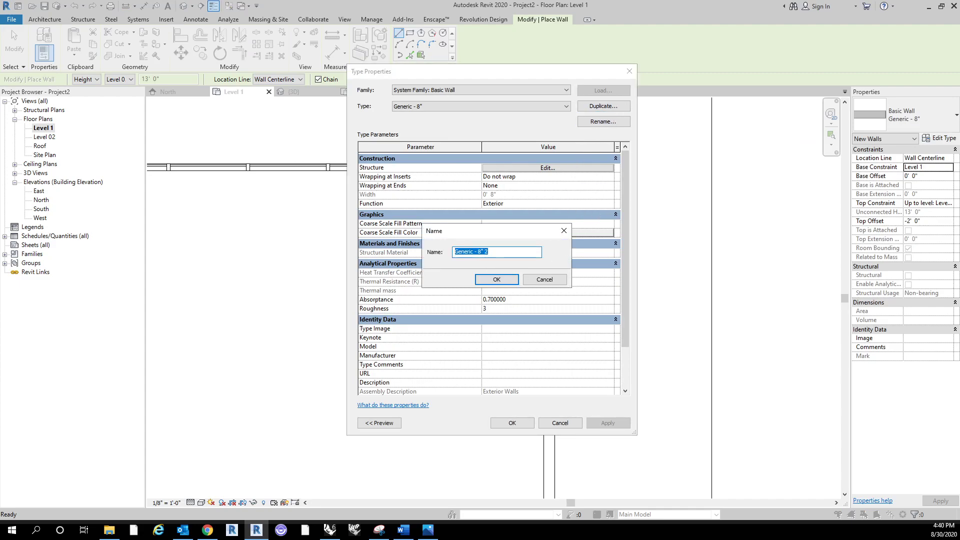
pyautogui.moveTo(489, 252); pyautogui.dragTo(485, 252)
pyautogui.press('Return')
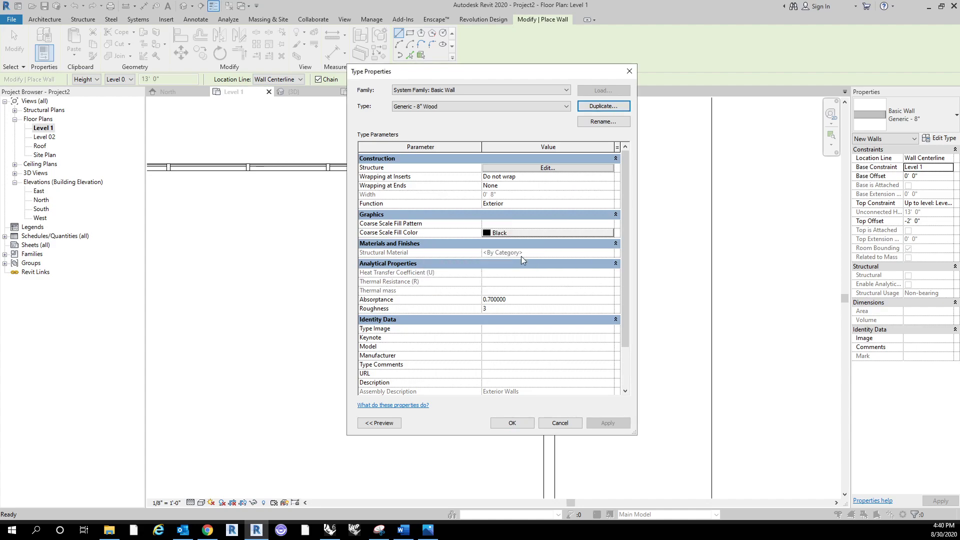
# Assign the Wood - Stained material to the structure layer of the Generic - 8" Wood wall.
pyautogui.click(564, 171)
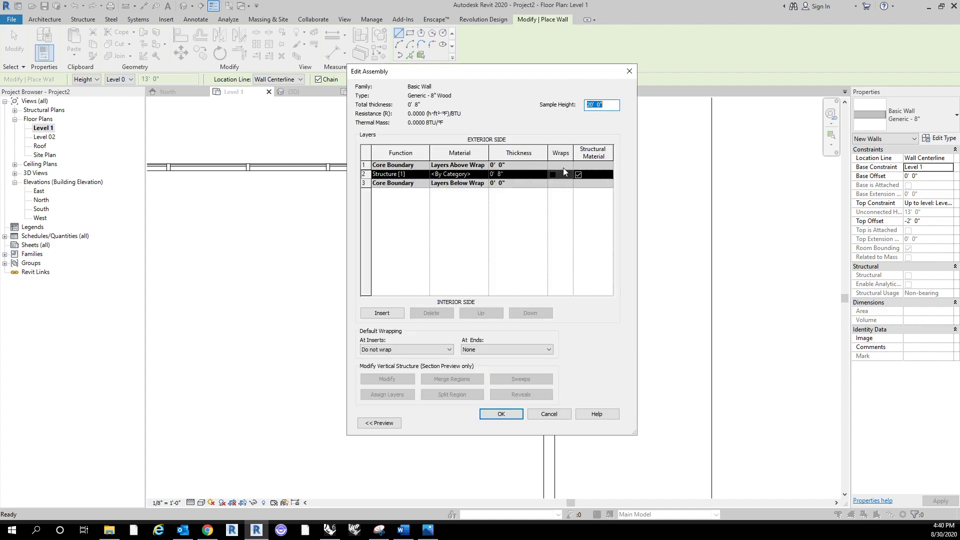
pyautogui.click(484, 175)
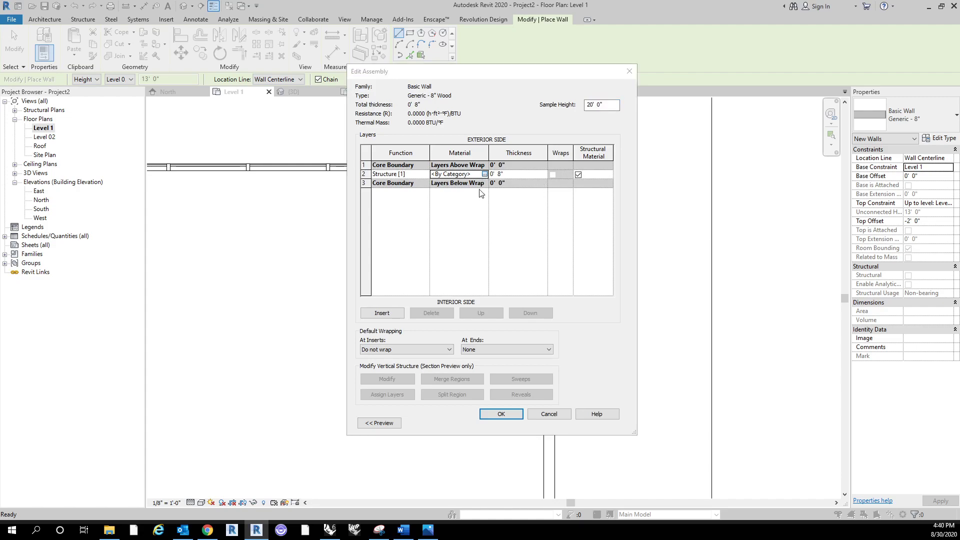
pyautogui.click(484, 174)
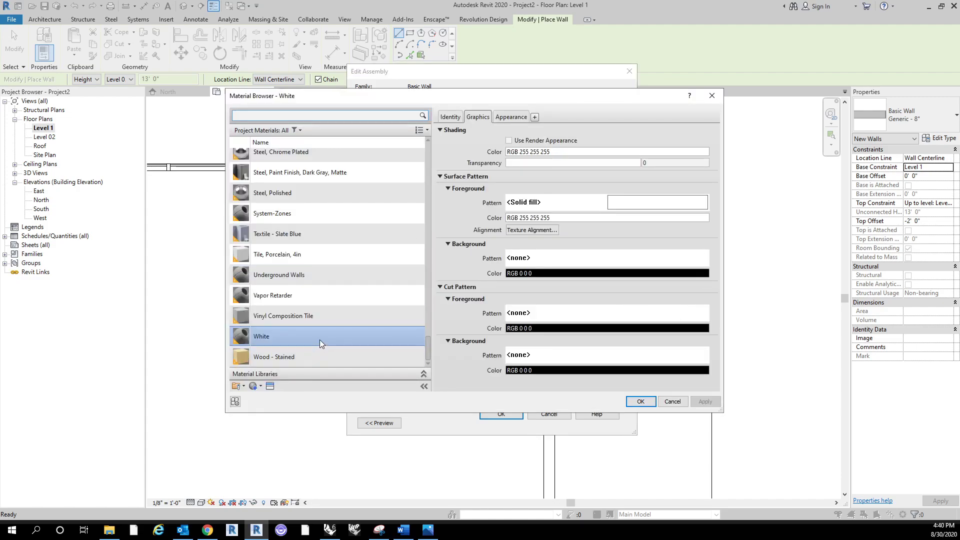
pyautogui.click(302, 358)
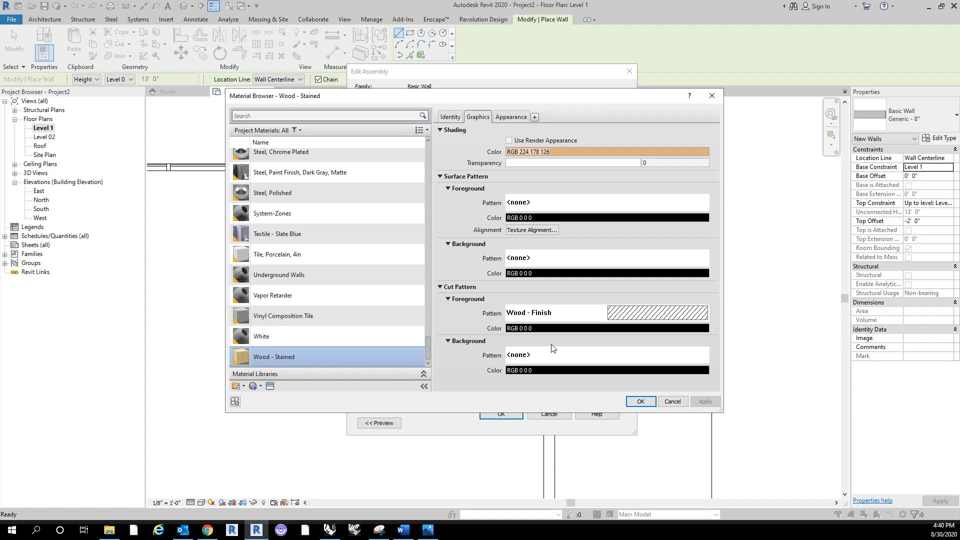
# Set the Wood - Stained material's shading color to a dark reddish brown, RGB 117 62 38.
pyautogui.click(556, 151)
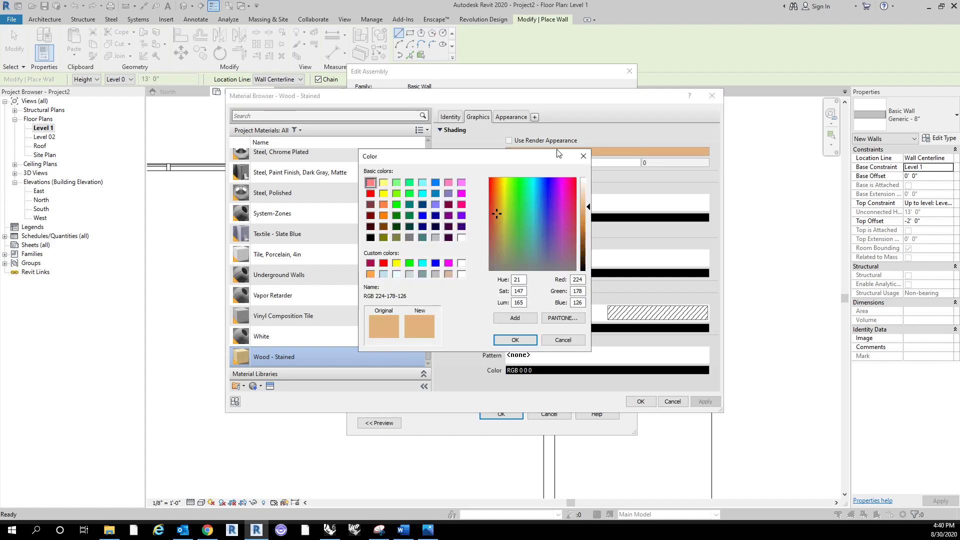
pyautogui.click(370, 216)
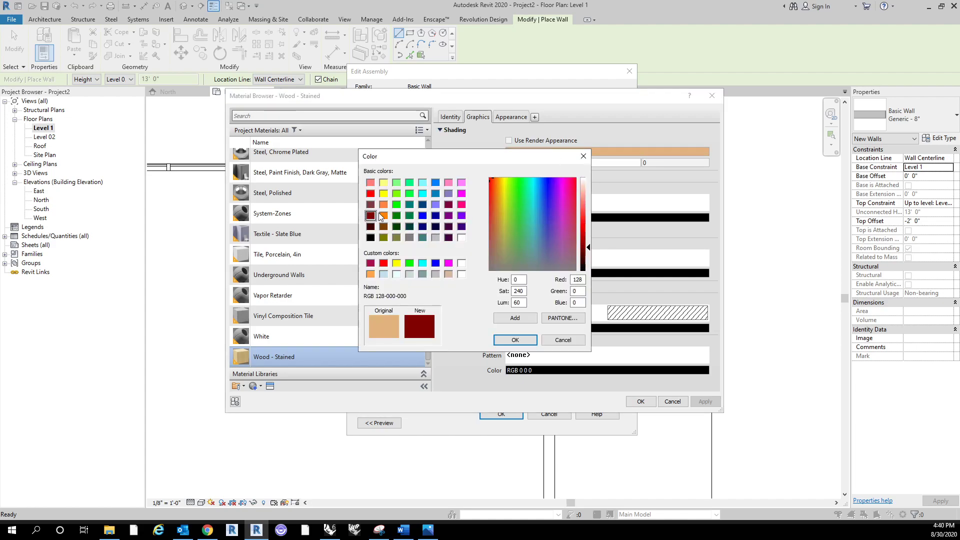
pyautogui.click(383, 226)
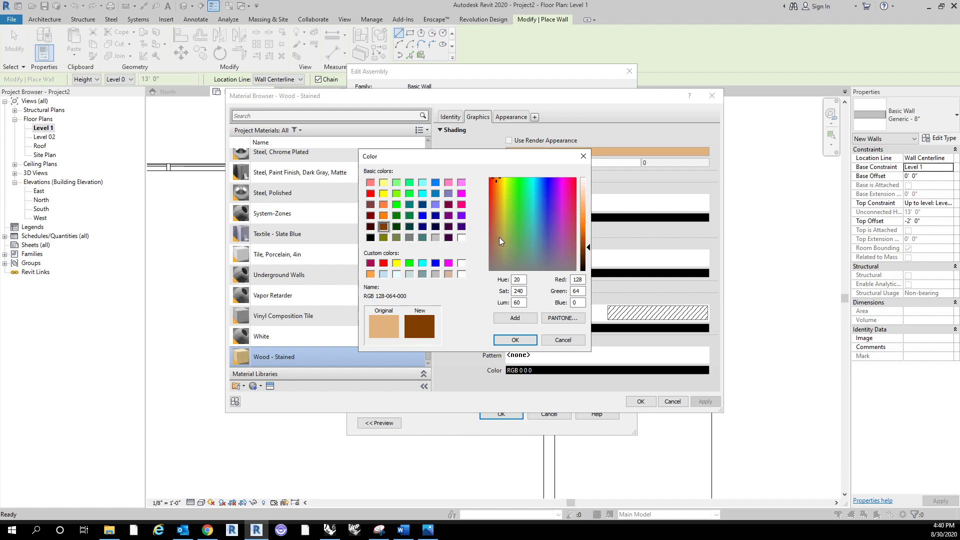
pyautogui.click(493, 224)
pyautogui.click(588, 243)
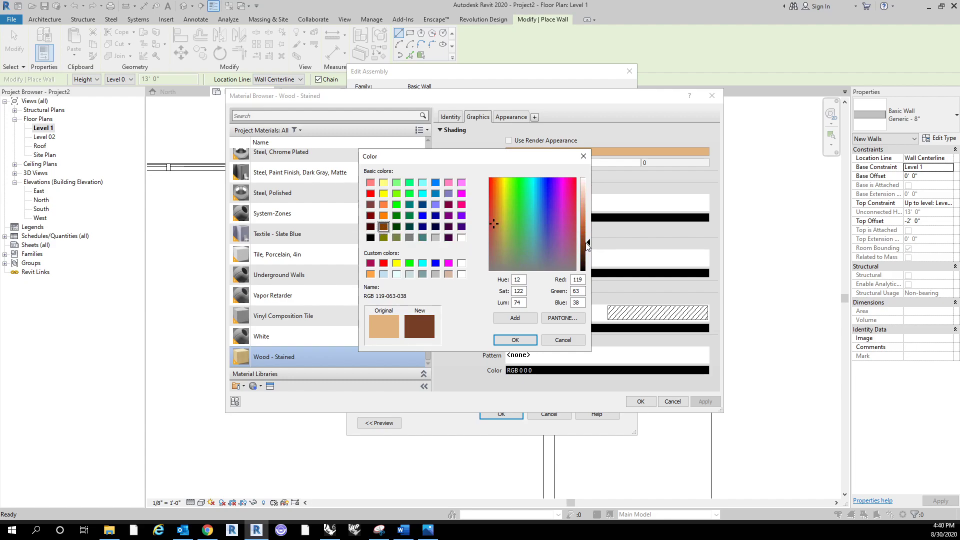
pyautogui.click(532, 338)
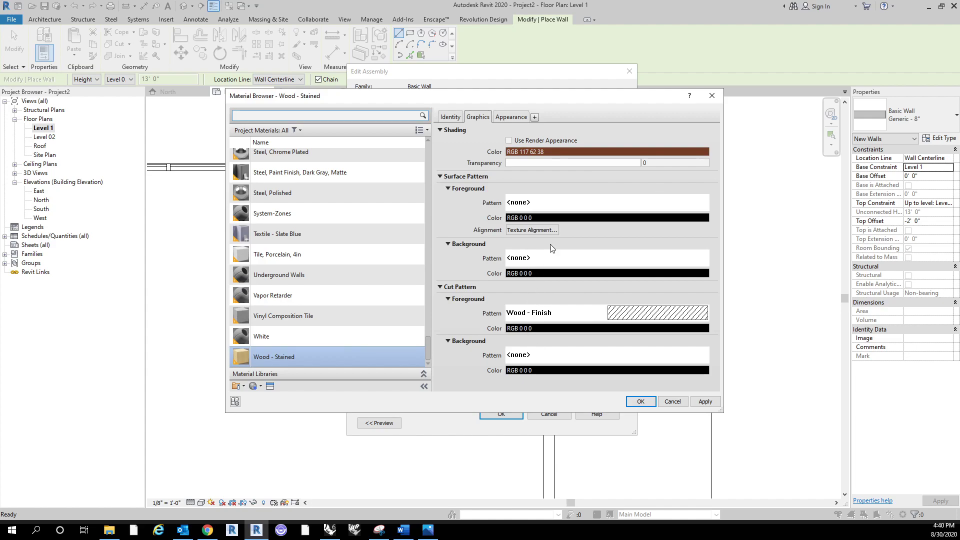
# Give Wood - Stained a 4" Parallel model pattern as surface foreground in grey RGB 128 128 128, and accept the material and wall type.
pyautogui.click(543, 204)
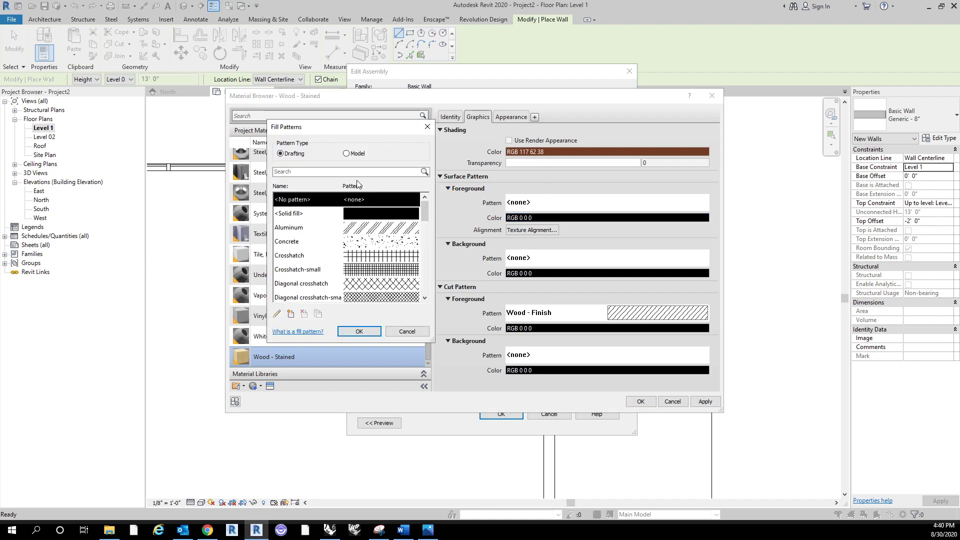
pyautogui.click(346, 153)
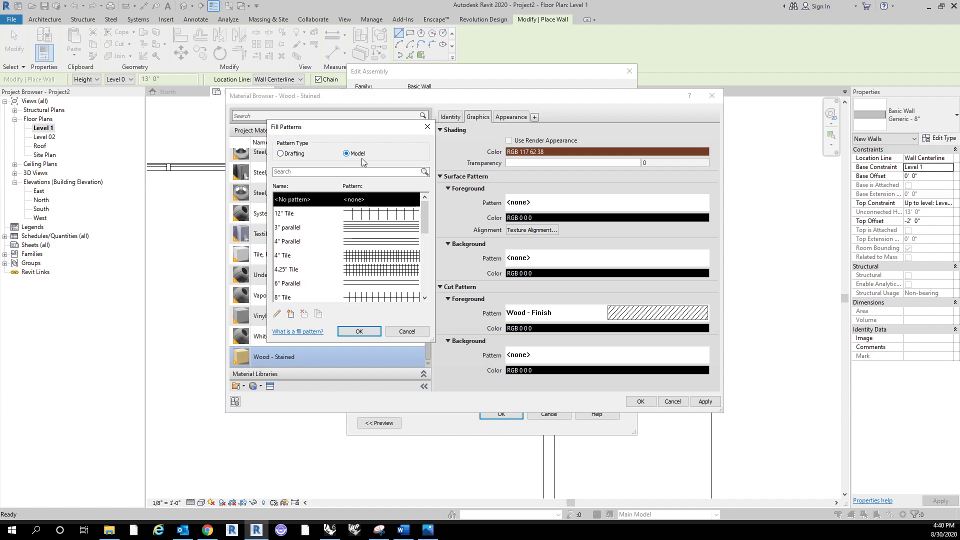
pyautogui.click(365, 241)
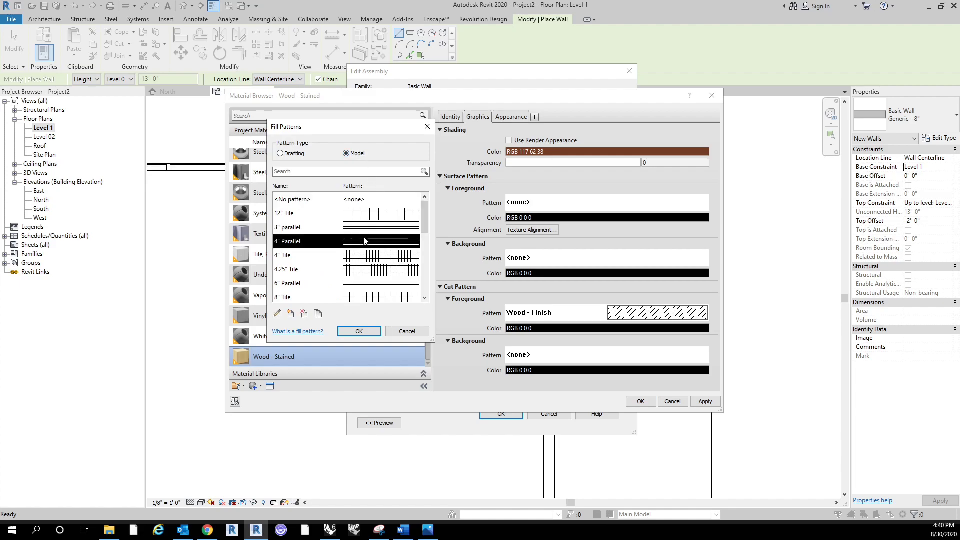
pyautogui.click(359, 332)
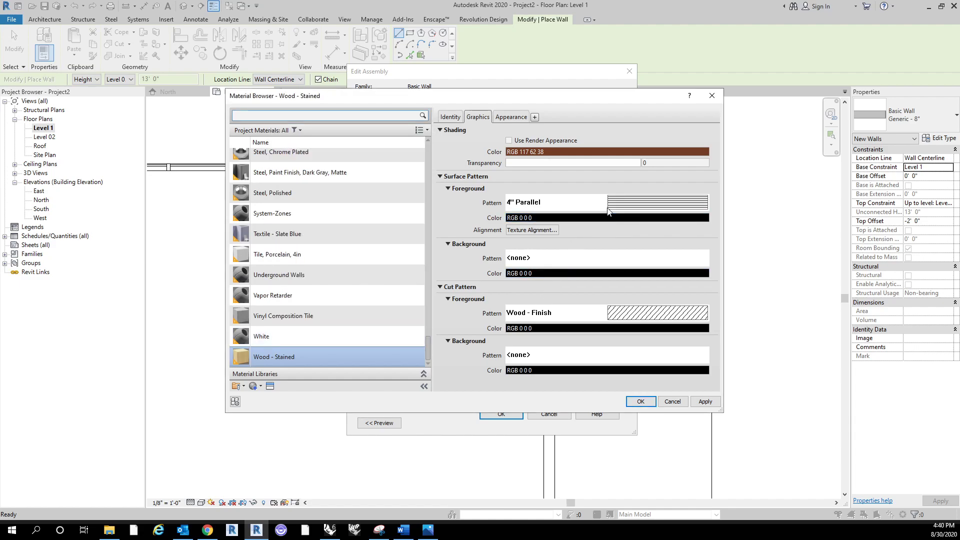
pyautogui.click(580, 221)
pyautogui.click(409, 237)
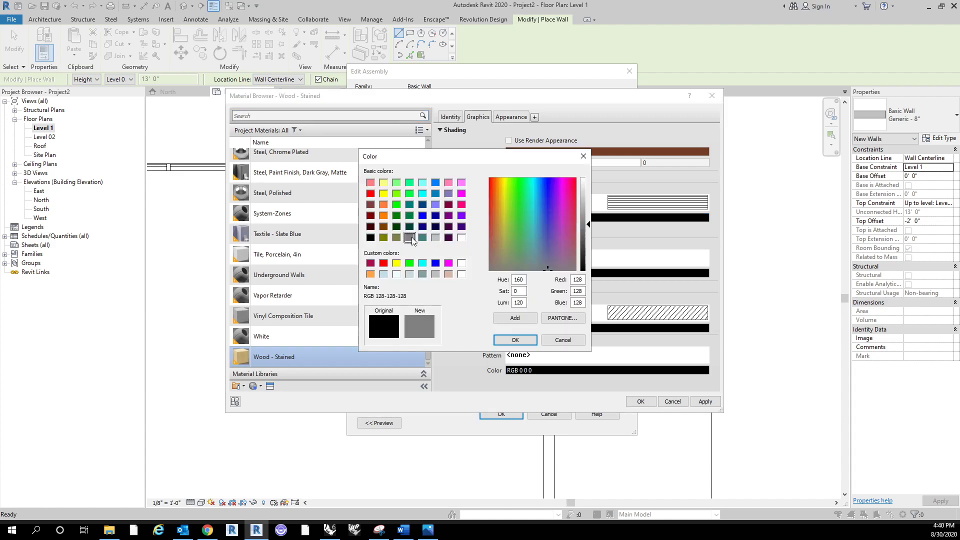
pyautogui.click(514, 340)
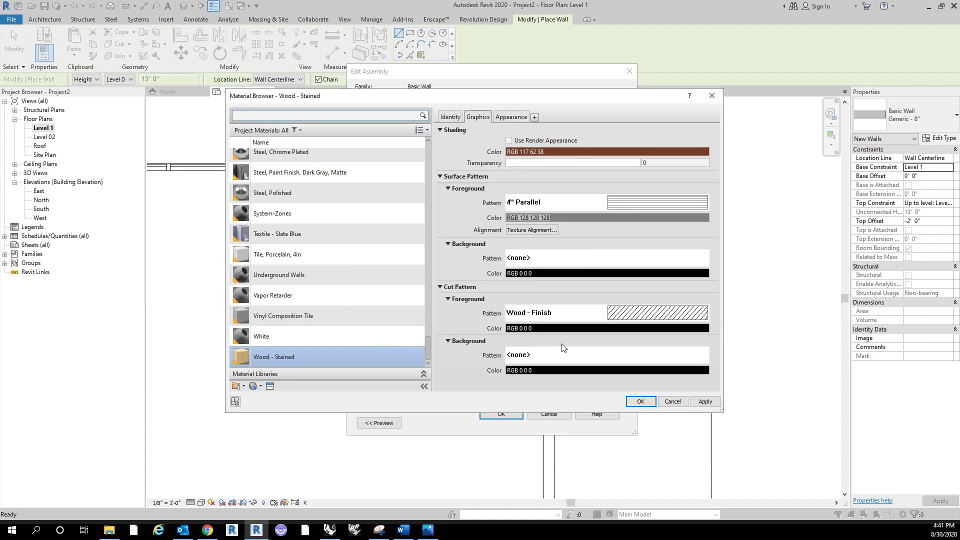
pyautogui.click(651, 402)
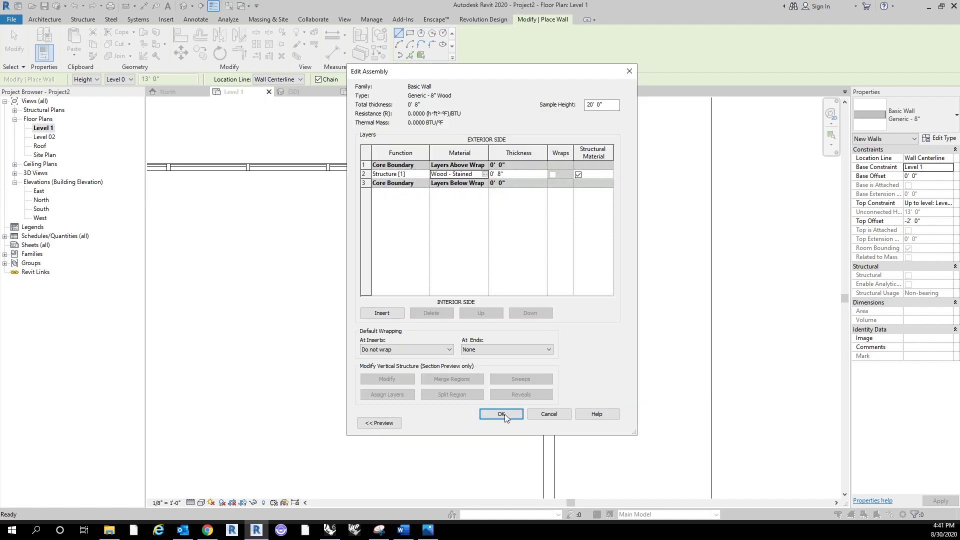
pyautogui.click(502, 414)
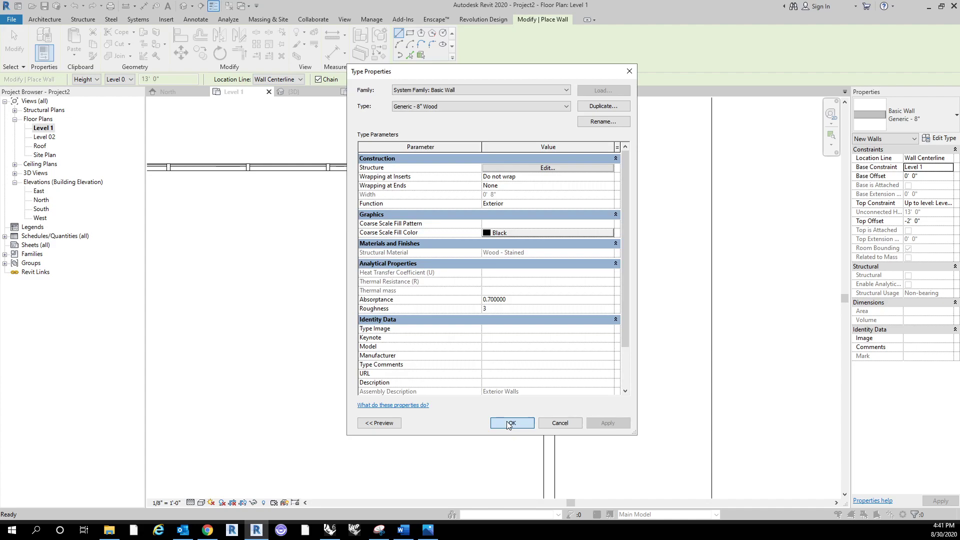
pyautogui.click(508, 424)
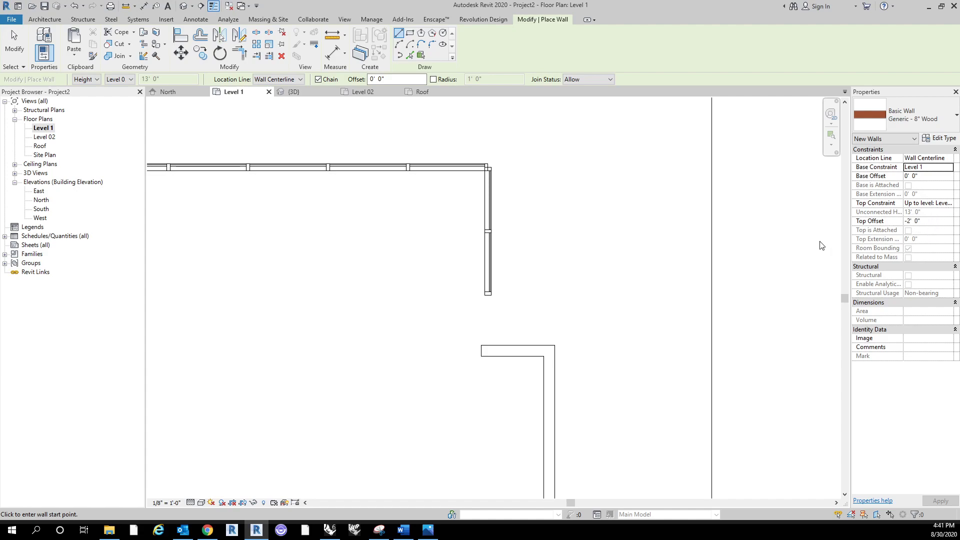
# Draw a Generic - 8" Wood wall from the south end of the east storefront down to the jog wall.
pyautogui.click(490, 294)
pyautogui.press('Escape')
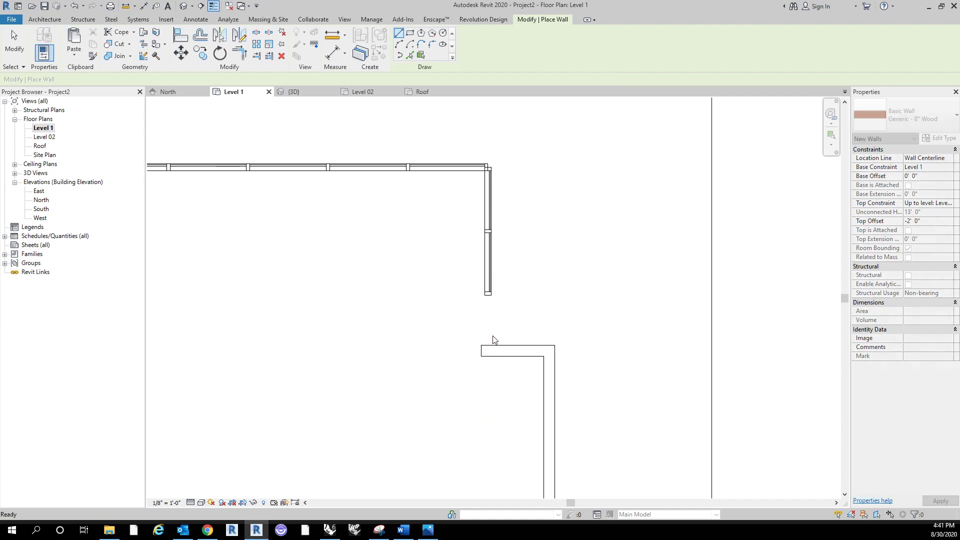
pyautogui.click(488, 295)
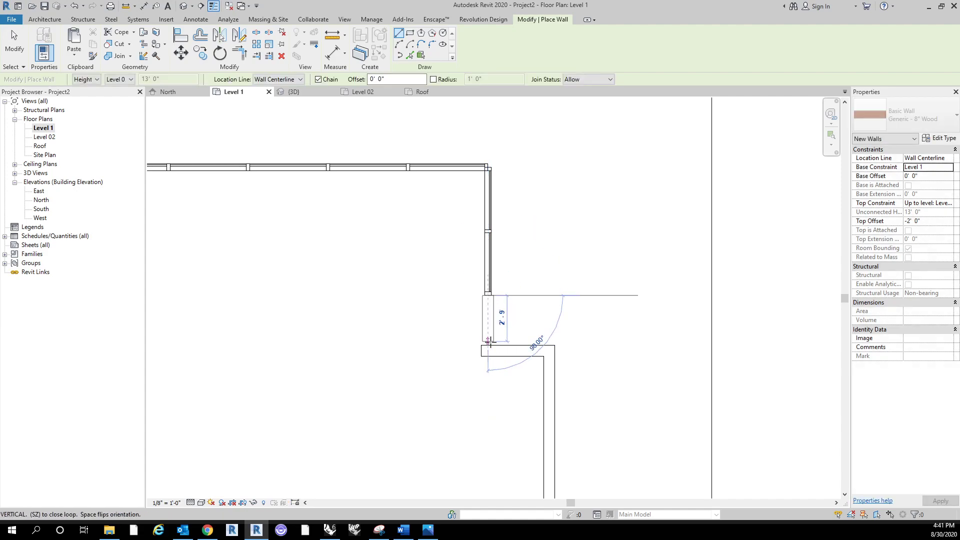
pyautogui.click(488, 348)
pyautogui.press('Escape')
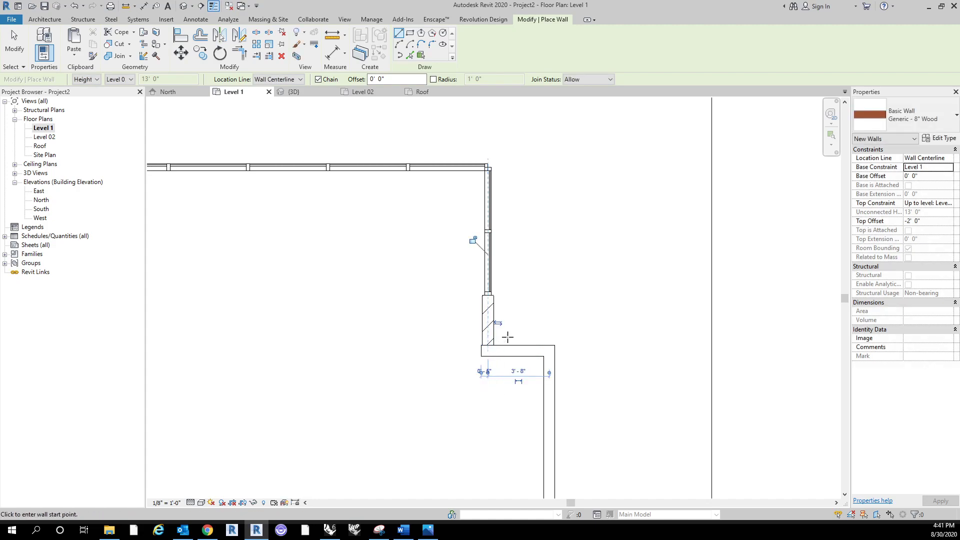
pyautogui.press('Escape')
# Trim/Extend the jog wall and the new wood wall to a corner.
pyautogui.press('t')
pyautogui.press('r')
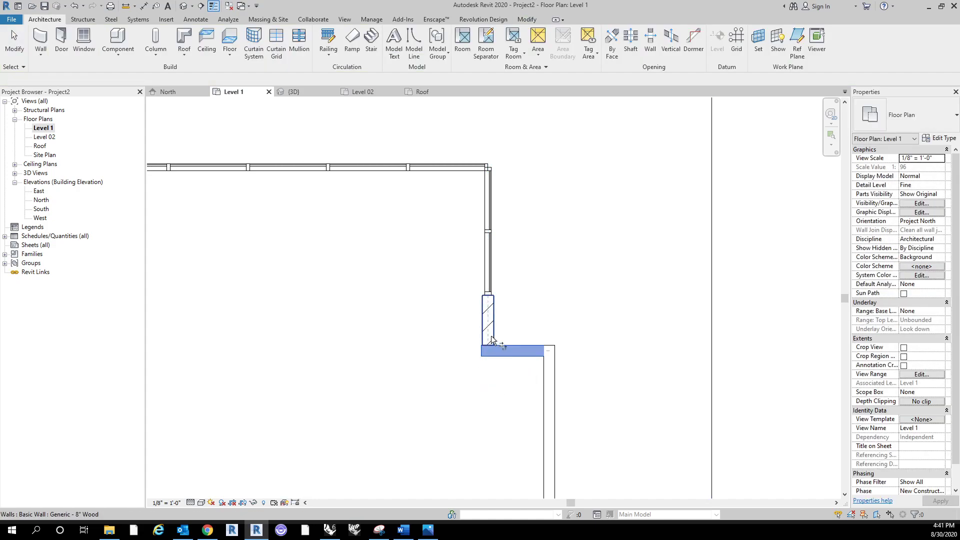
pyautogui.press('Escape')
pyautogui.moveTo(529, 336); pyautogui.dragTo(557, 338, button='middle')
pyautogui.scroll(-1, 613, 328)
pyautogui.scroll(-2, 612, 329)
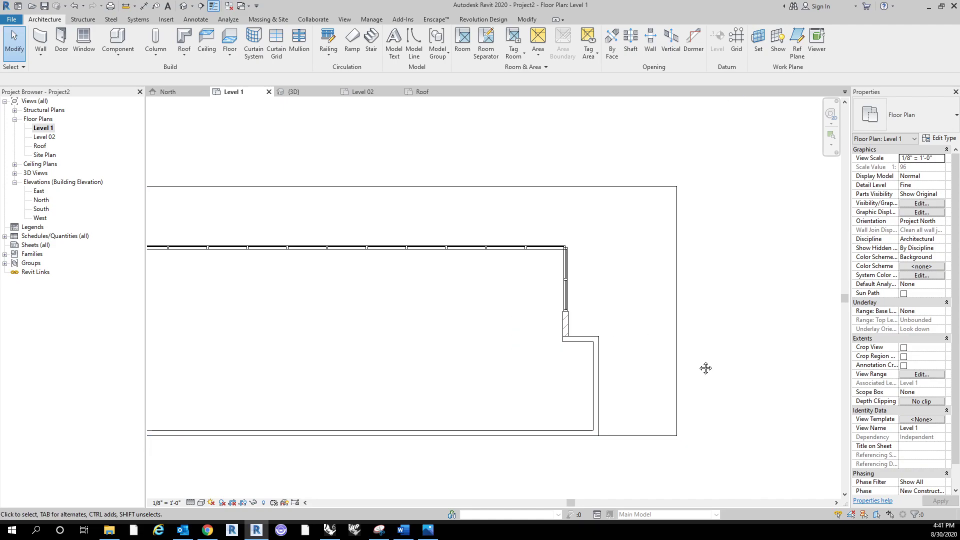
# In the 3D view, set the top offset of the short east storefront on Level 1 to -2' 0".
pyautogui.click(184, 7)
pyautogui.keyDown('shift'); pyautogui.moveTo(604, 392); pyautogui.dragTo(562, 350, button='middle'); pyautogui.keyUp('shift')
pyautogui.scroll(1, 355, 294)
pyautogui.keyDown('shift'); pyautogui.moveTo(384, 316); pyautogui.dragTo(392, 316, button='middle'); pyautogui.keyUp('shift')
pyautogui.click(392, 316)
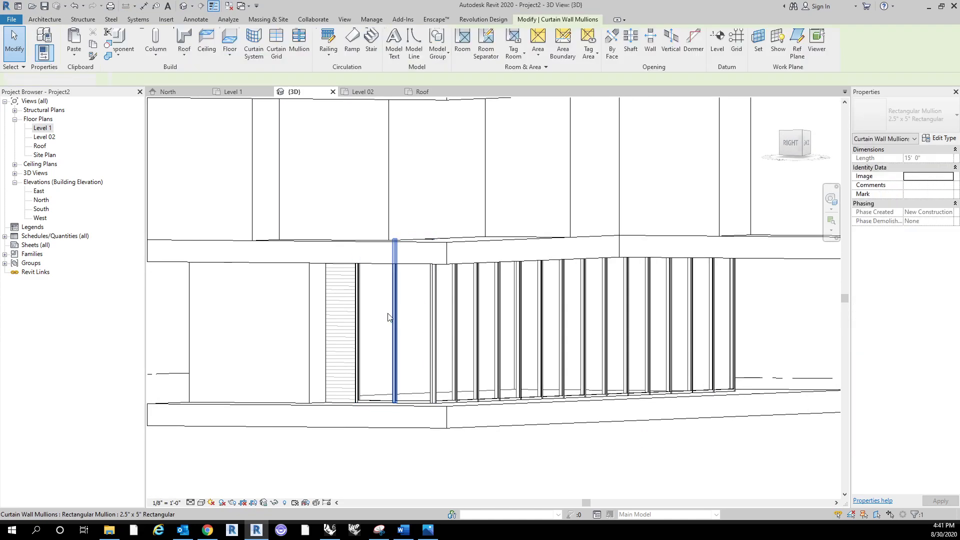
pyautogui.press('Escape')
pyautogui.click(384, 318)
pyautogui.keyDown('shift'); pyautogui.moveTo(593, 443); pyautogui.dragTo(690, 311, button='middle'); pyautogui.keyUp('shift')
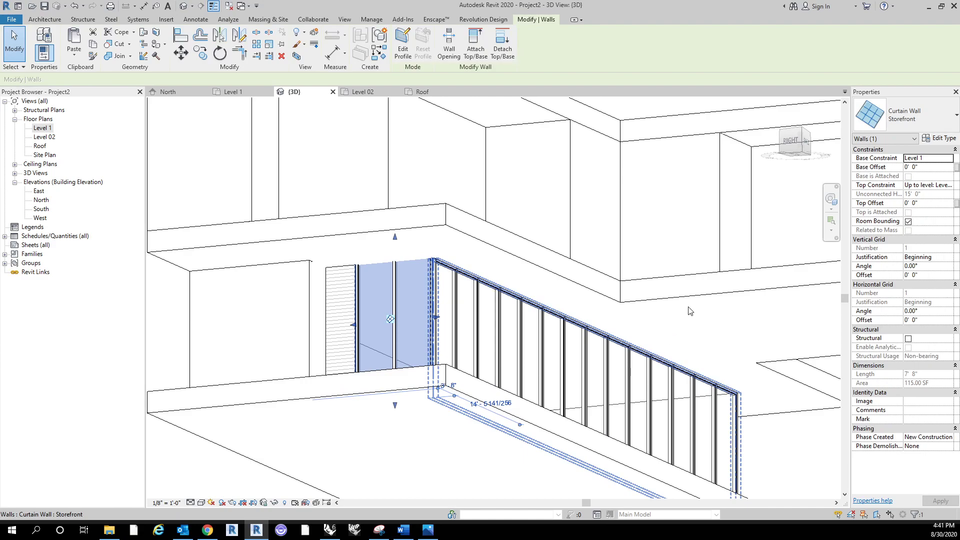
pyautogui.click(930, 203)
pyautogui.write('-2')
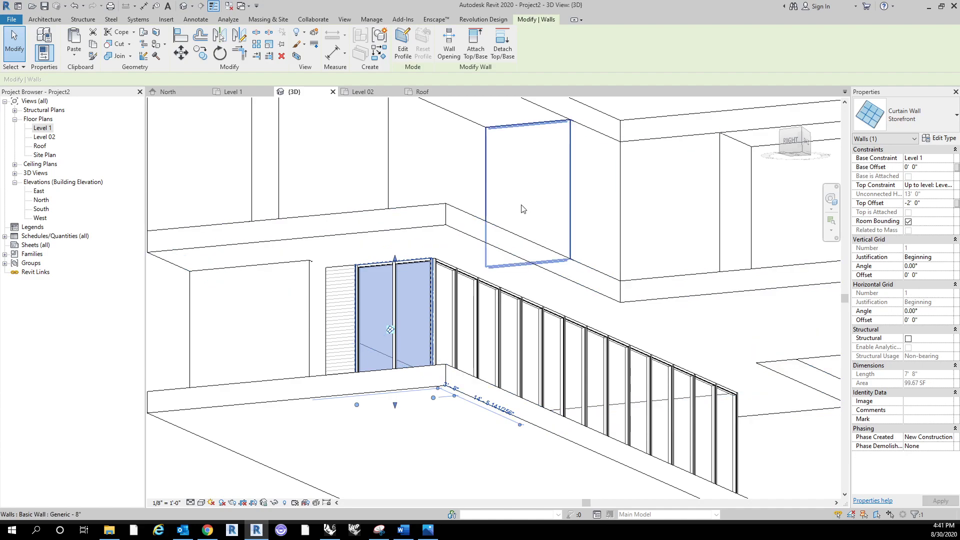
pyautogui.scroll(-2, 523, 250)
pyautogui.moveTo(524, 265)
pyautogui.keyDown('shift'); pyautogui.mouseDown(button='middle')
pyautogui.moveTo(484, 305)
pyautogui.moveTo(530, 398)
pyautogui.moveTo(610, 439)
pyautogui.moveTo(522, 433)
pyautogui.mouseUp(button='middle'); pyautogui.keyUp('shift')
pyautogui.click(532, 403)
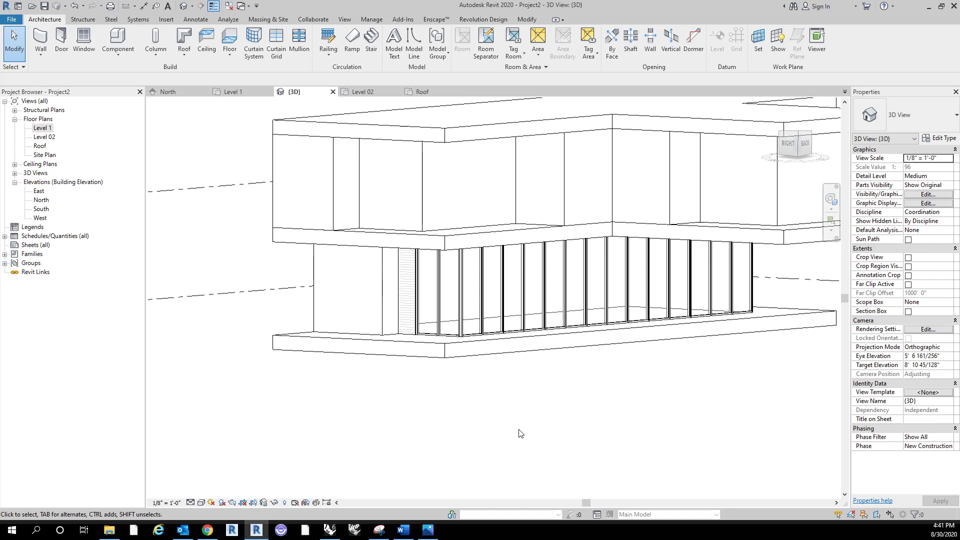
# Change the two Level 02 walls forming the stepped northeast corner to the Generic - 8" Wood type.
pyautogui.keyDown('shift'); pyautogui.moveTo(509, 407); pyautogui.dragTo(646, 418, button='middle'); pyautogui.keyUp('shift')
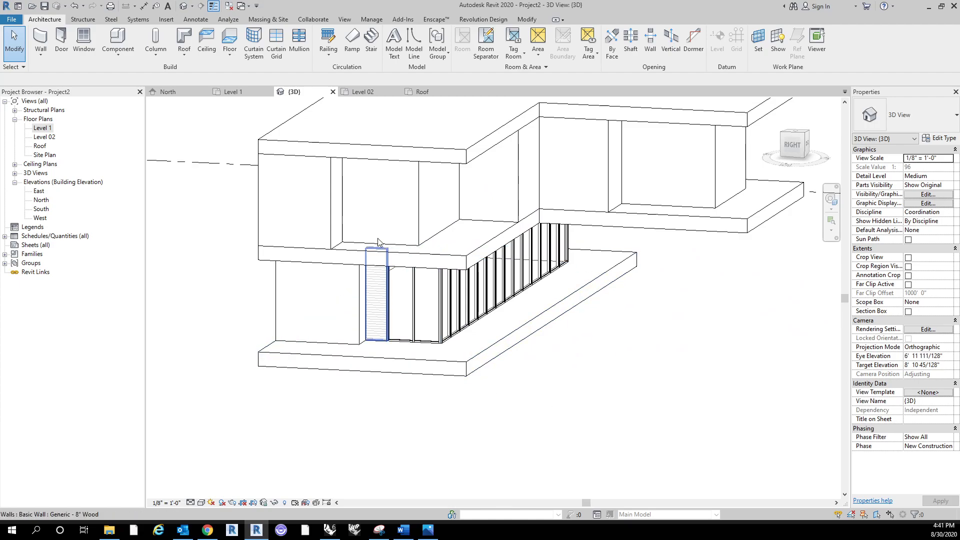
pyautogui.keyDown('shift'); pyautogui.moveTo(594, 347); pyautogui.dragTo(618, 412, button='middle'); pyautogui.keyUp('shift')
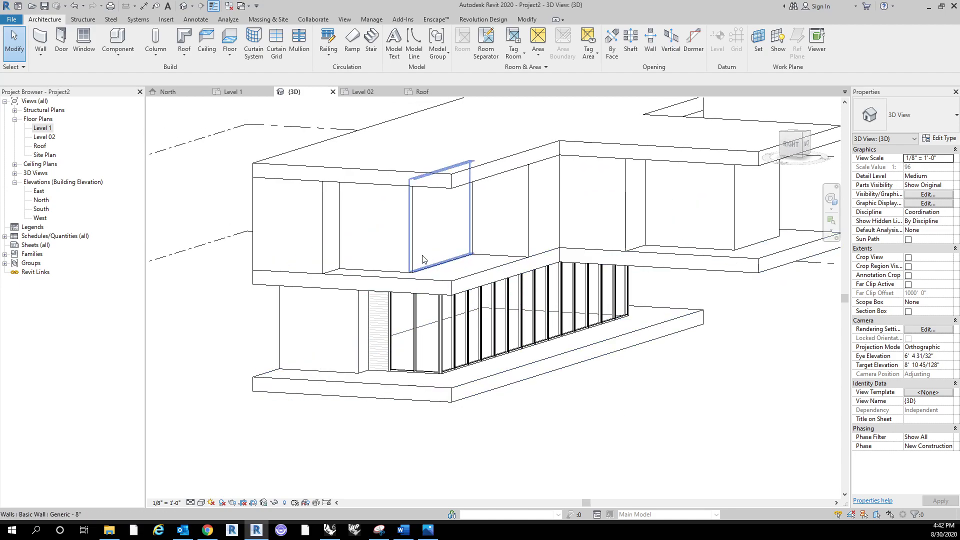
pyautogui.moveTo(393, 254); pyautogui.dragTo(438, 254)
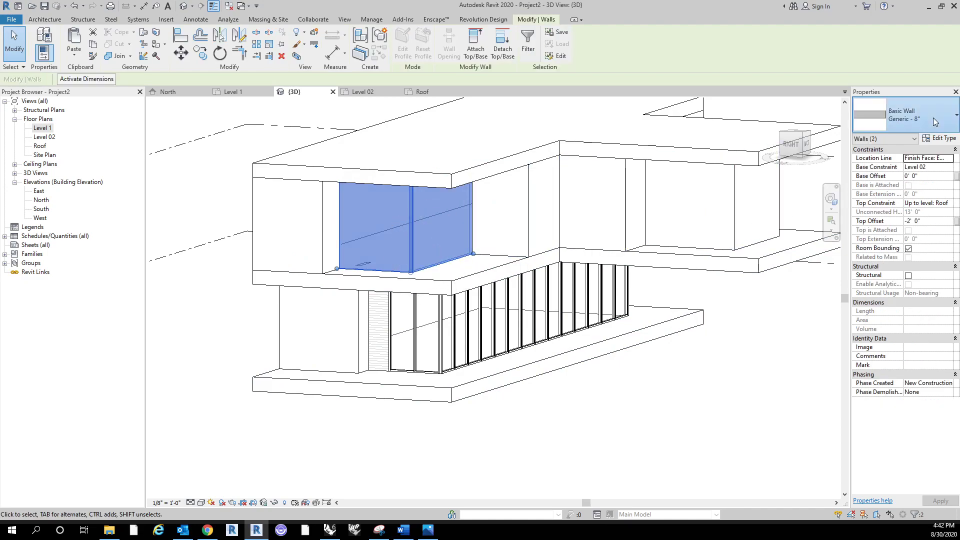
pyautogui.click(930, 132)
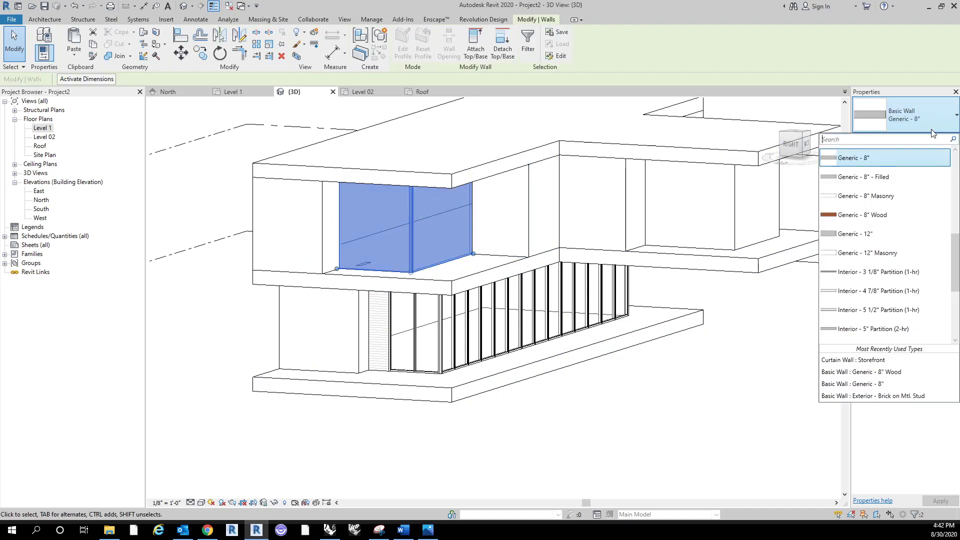
pyautogui.click(894, 216)
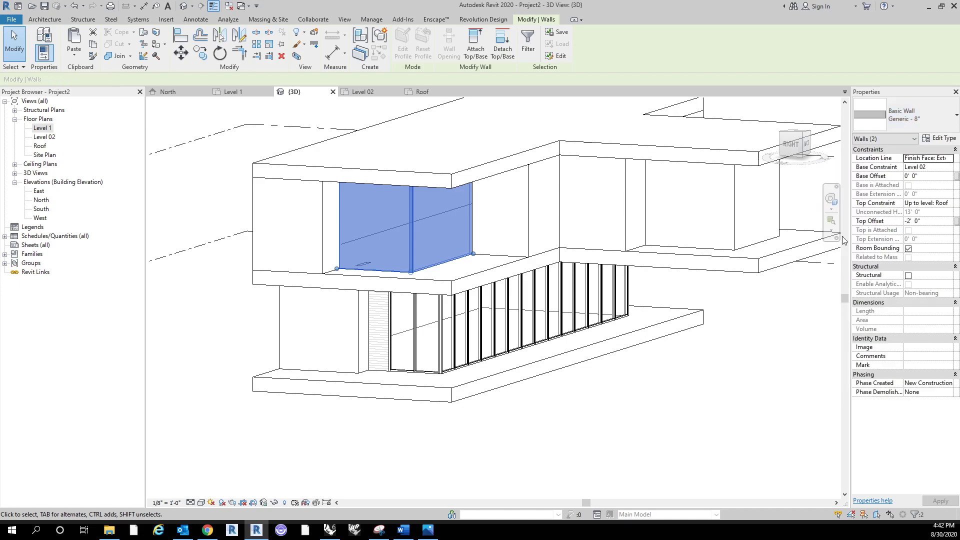
pyautogui.click(167, 272)
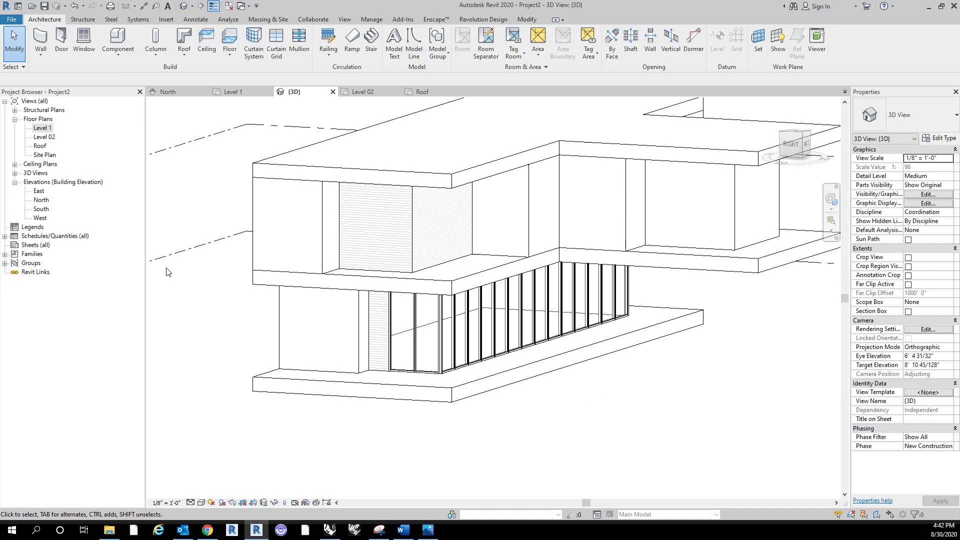
# On the Level 02 plan, draw an 8' Storefront curtain wall in the east wood wall, from 3' above the jog to the north corner.
pyautogui.doubleClick(46, 138)
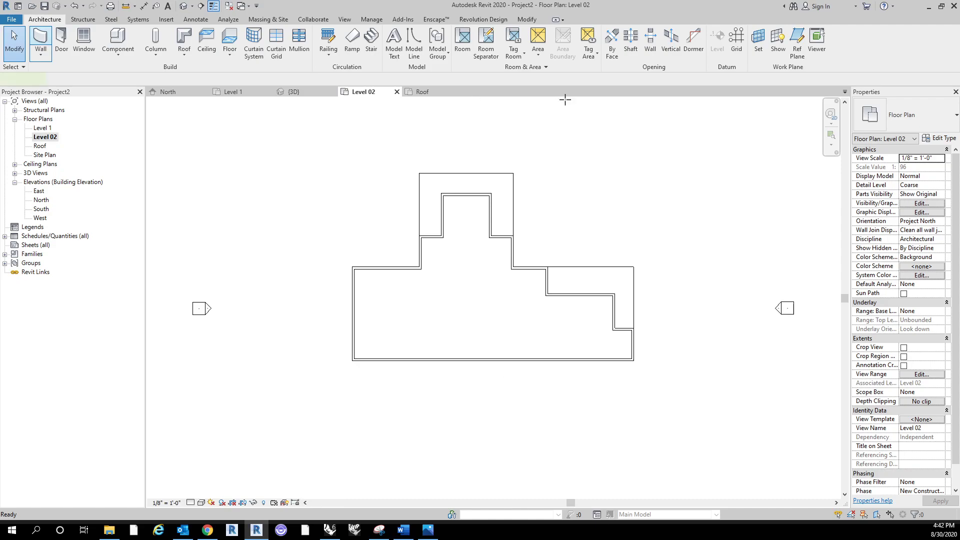
pyautogui.press('w')
pyautogui.press('a')
pyautogui.click(905, 118)
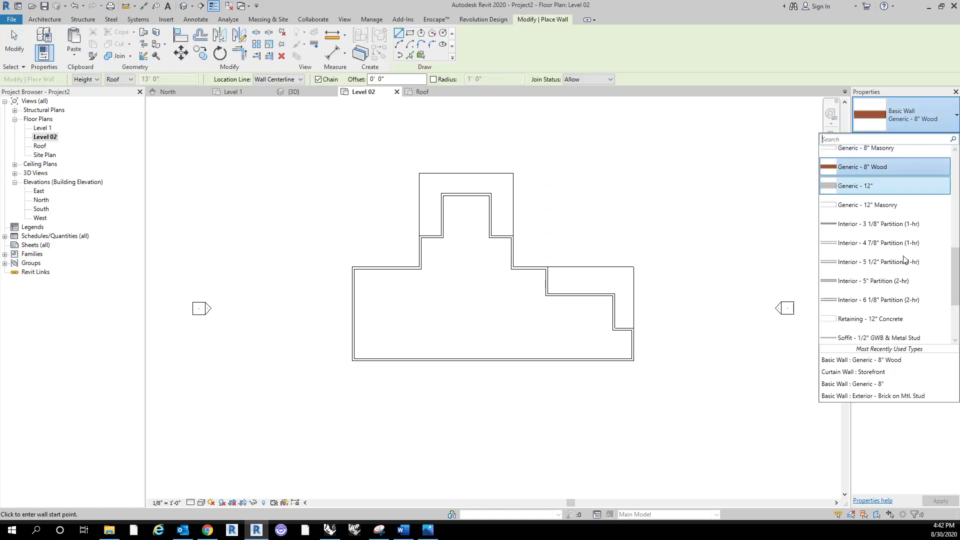
pyautogui.click(893, 375)
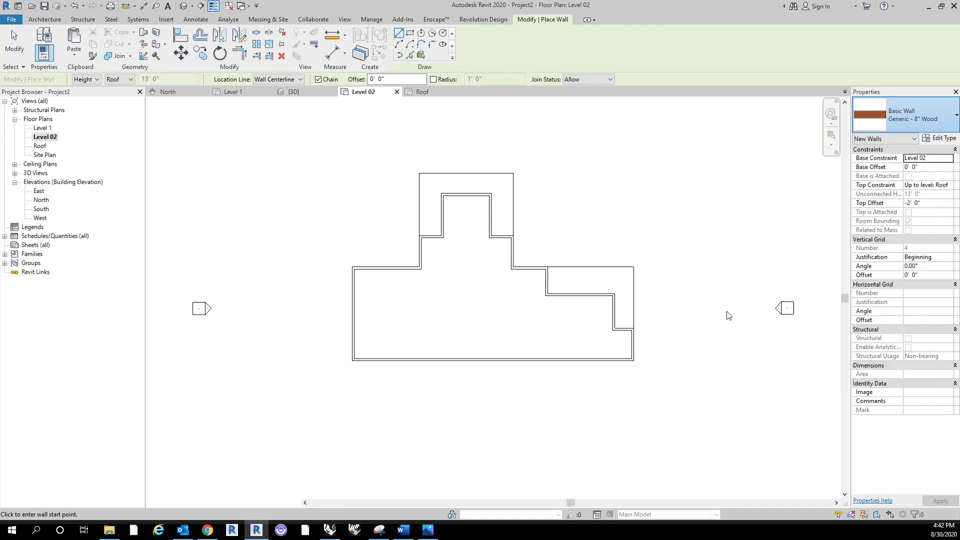
pyautogui.scroll(3, 618, 306)
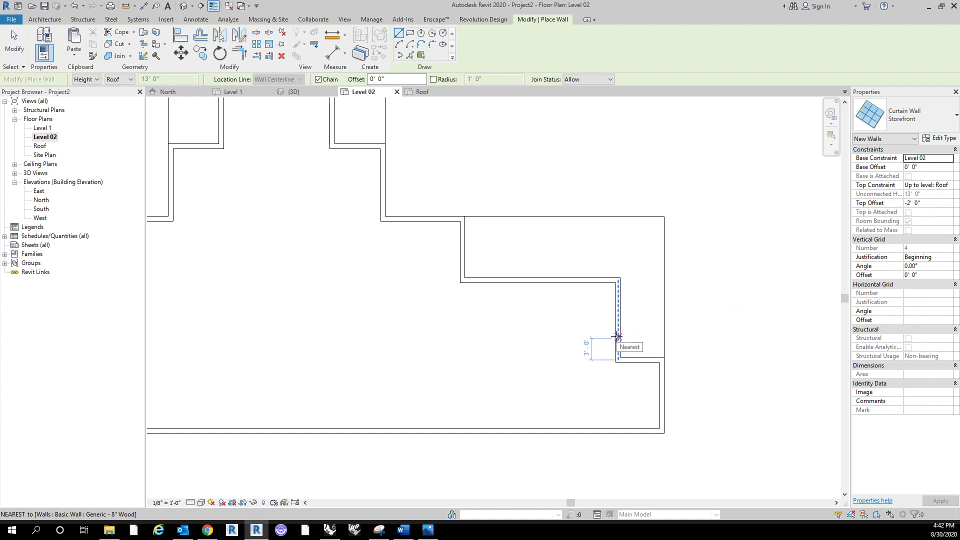
pyautogui.click(618, 337)
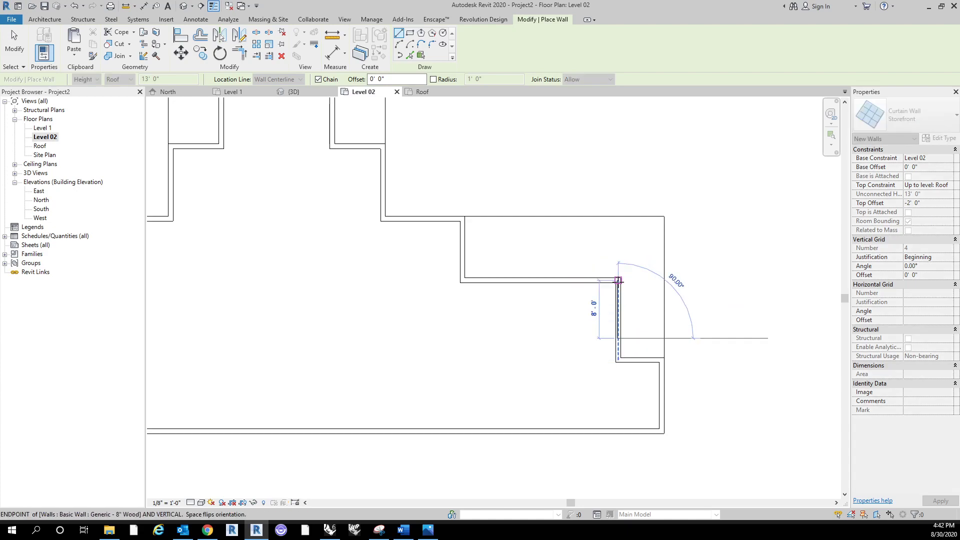
pyautogui.click(618, 279)
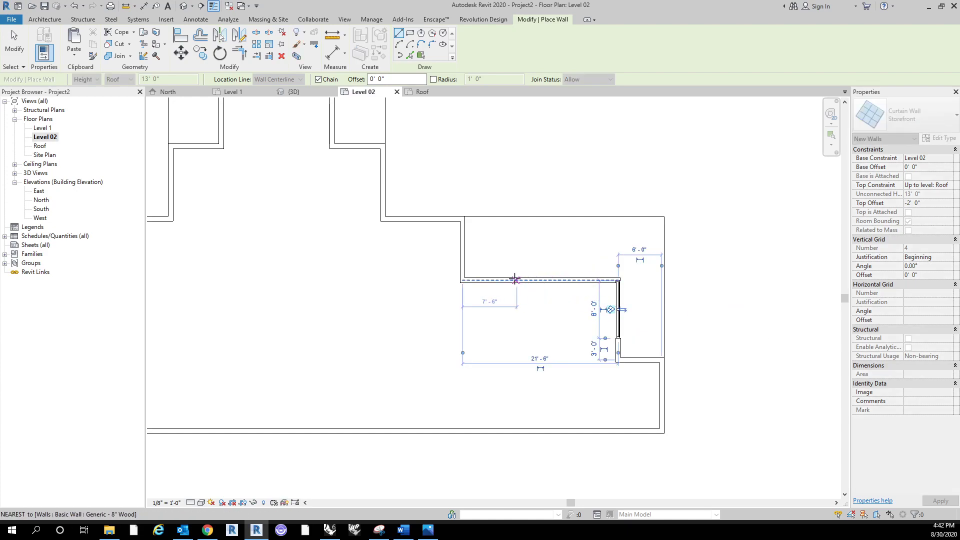
pyautogui.press('Escape')
# Draw a 17' Storefront curtain wall along the north-facing wood wall, running west from the same corner.
pyautogui.scroll(2, 515, 279)
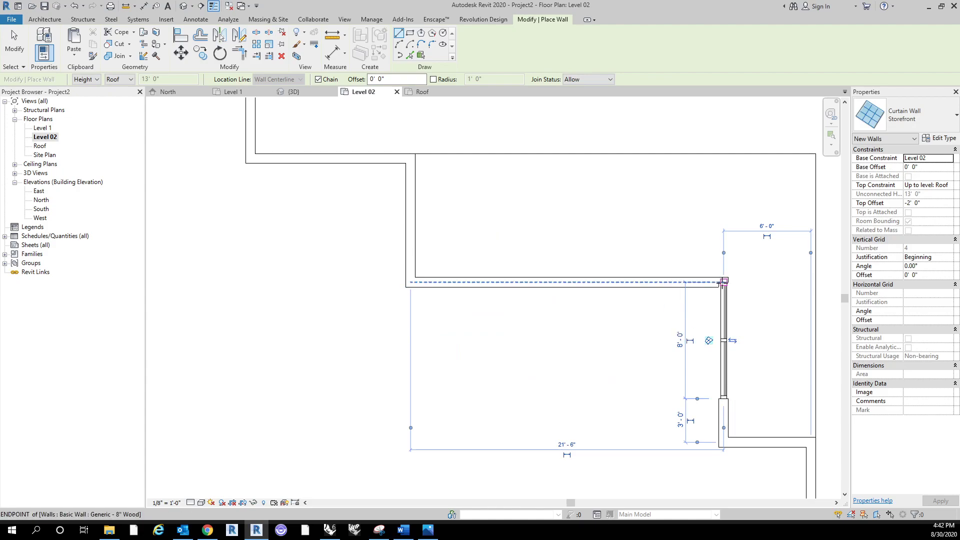
pyautogui.click(723, 281)
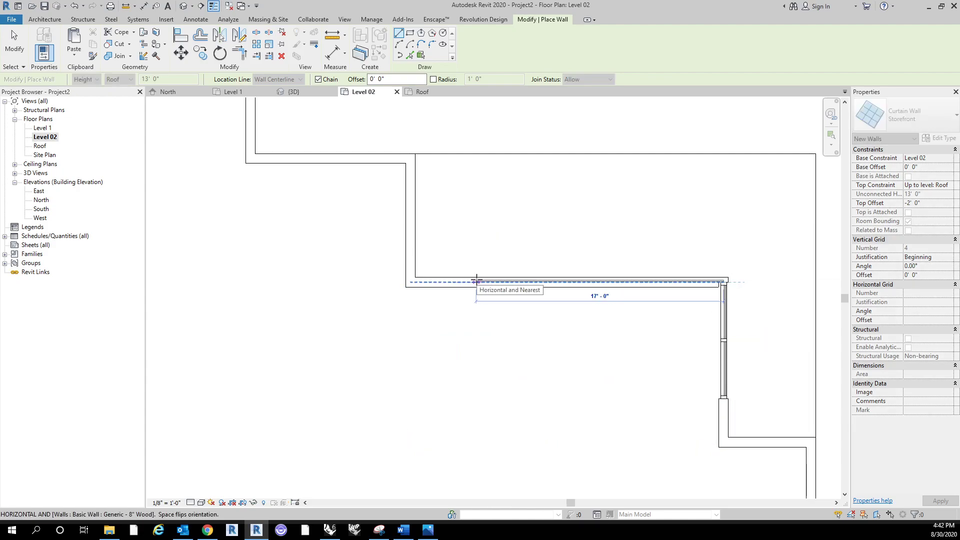
pyautogui.click(476, 282)
pyautogui.press('Escape')
pyautogui.press('Escape')
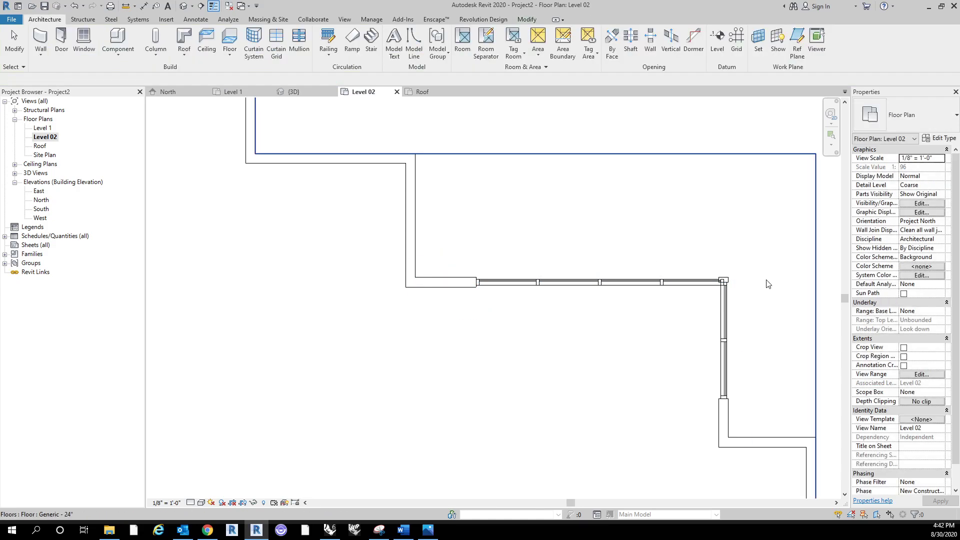
pyautogui.scroll(2, 723, 282)
pyautogui.click(705, 284)
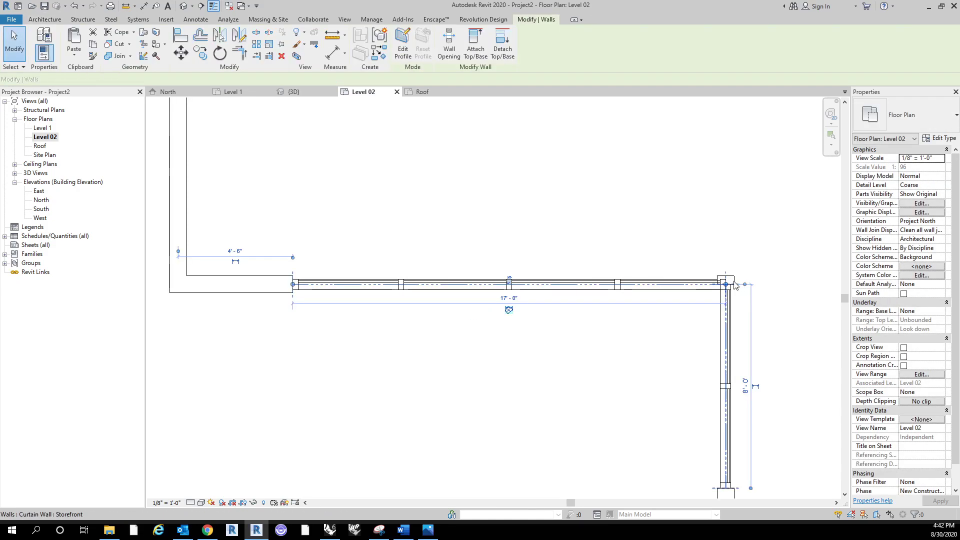
pyautogui.scroll(3, 739, 281)
pyautogui.moveTo(708, 288)
pyautogui.mouseDown()
pyautogui.moveTo(725, 290)
pyautogui.moveTo(708, 277)
pyautogui.mouseUp()
pyautogui.click(710, 291)
pyautogui.click(741, 297)
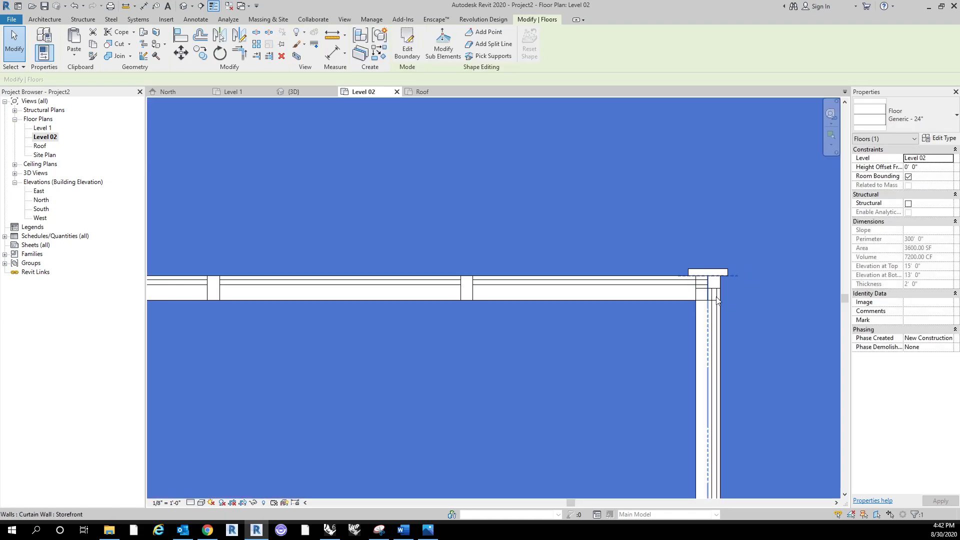
pyautogui.press('Escape')
pyautogui.scroll(-3, 725, 313)
pyautogui.scroll(-3, 667, 262)
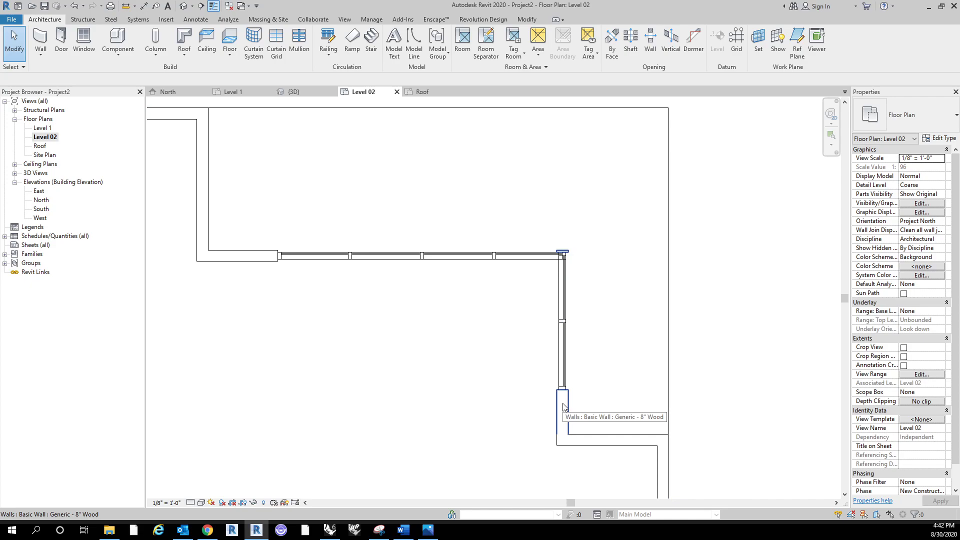
# Pull the north end of the east wood wall back from the storefront corner, to a wall length of about 10' 7".
pyautogui.click(562, 407)
pyautogui.scroll(3, 589, 257)
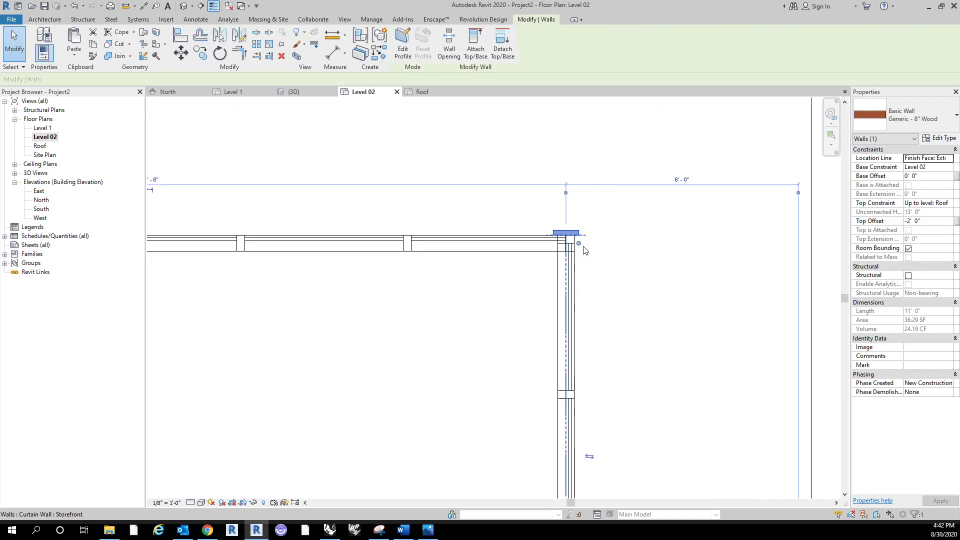
pyautogui.scroll(-3, 582, 257)
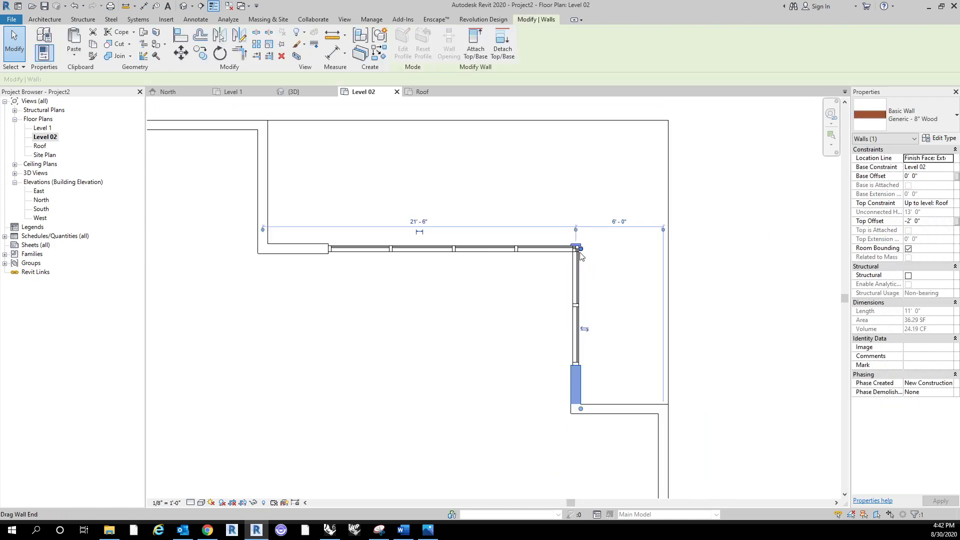
pyautogui.scroll(2, 581, 255)
pyautogui.scroll(2, 581, 251)
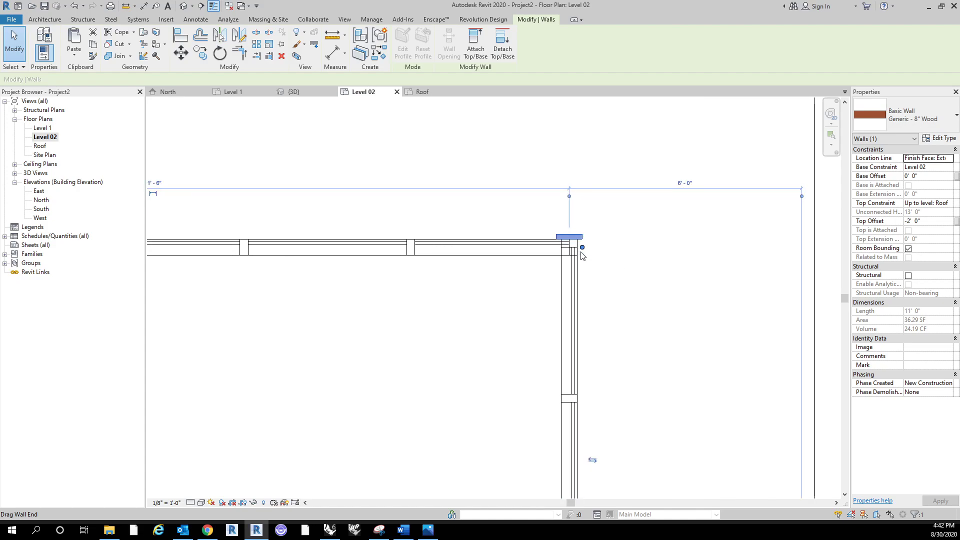
pyautogui.scroll(-2, 580, 251)
pyautogui.moveTo(580, 250); pyautogui.dragTo(581, 258)
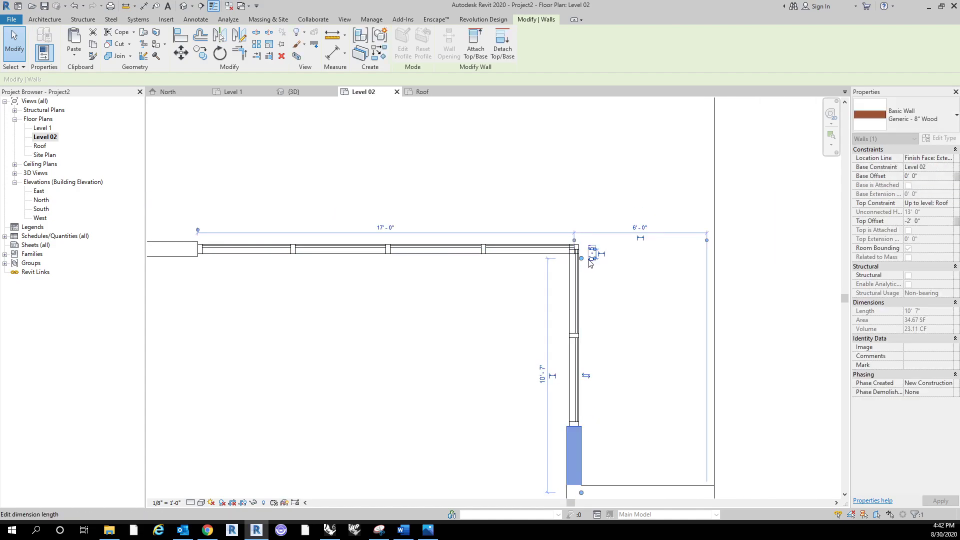
pyautogui.click(641, 287)
pyautogui.press('Escape')
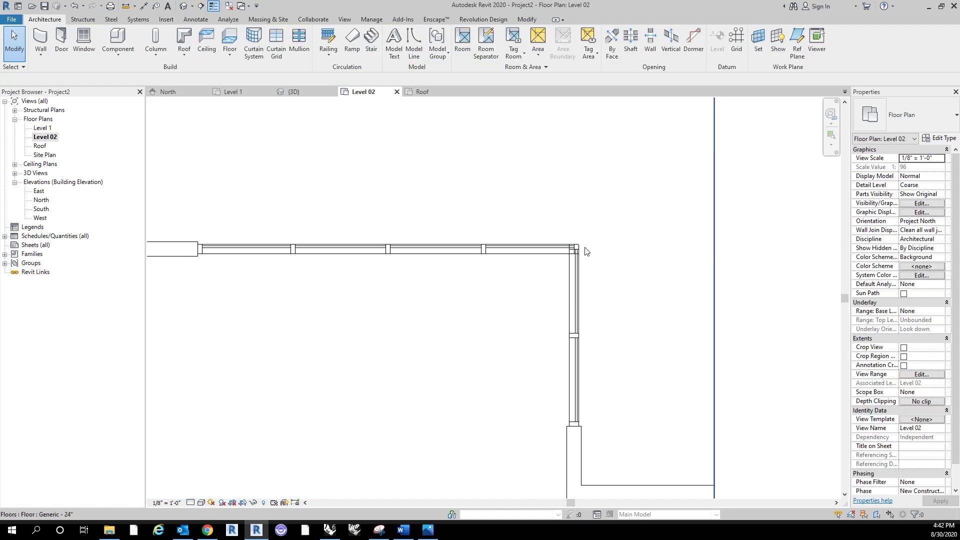
# Pull the east end of the north-facing wood wall back from the storefront corner, to a wall length of about 21' 3".
pyautogui.click(158, 254)
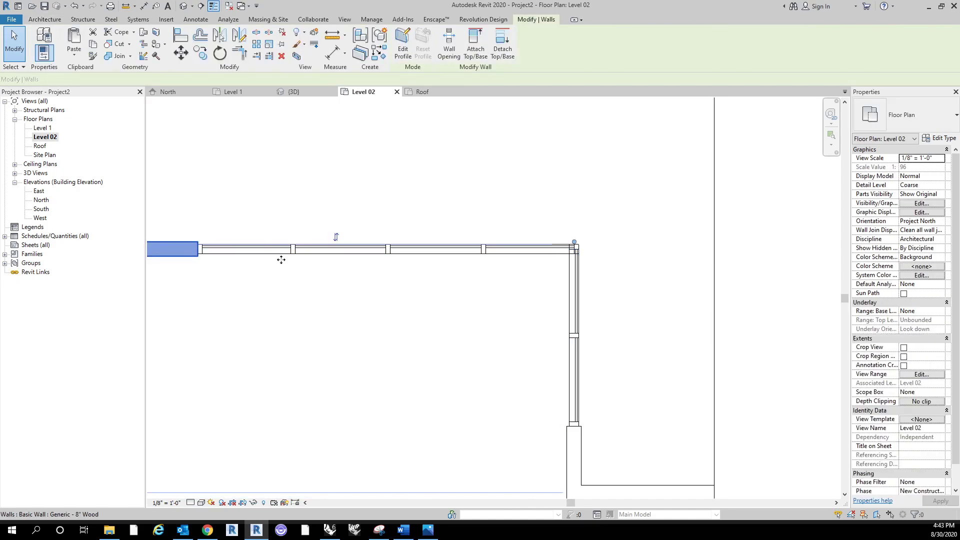
pyautogui.scroll(1, 558, 244)
pyautogui.click(558, 243)
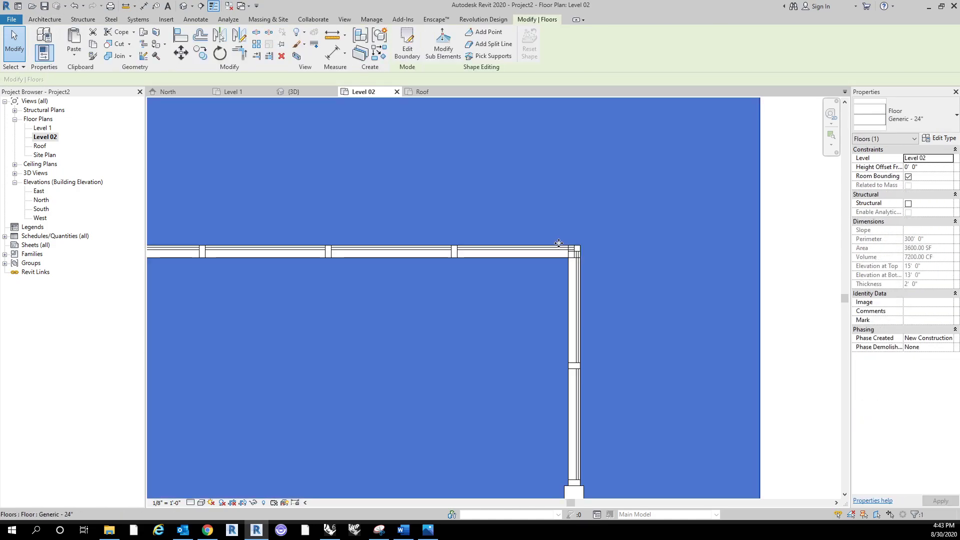
pyautogui.moveTo(558, 243); pyautogui.dragTo(632, 243, button='middle')
pyautogui.scroll(-2, 633, 243)
pyautogui.click(380, 250)
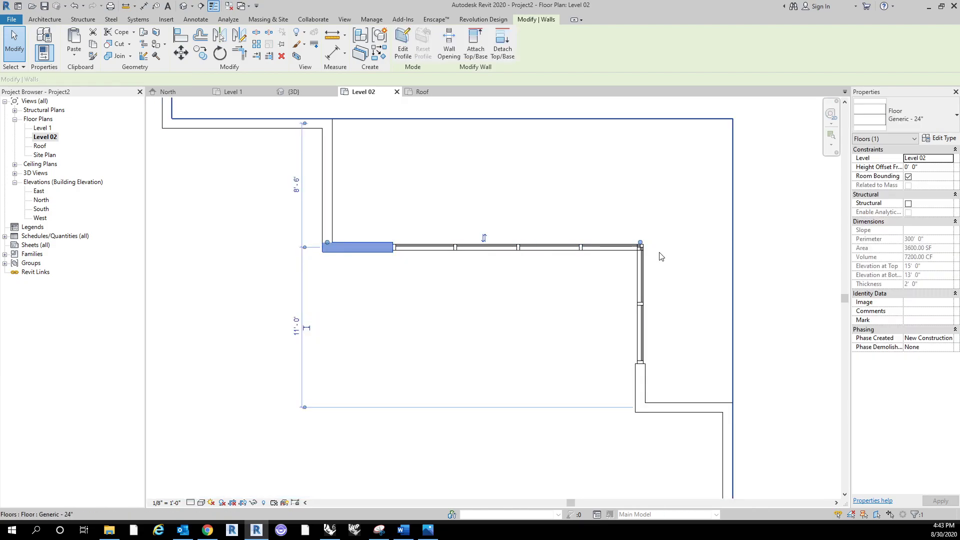
pyautogui.scroll(2, 660, 255)
pyautogui.moveTo(624, 235); pyautogui.dragTo(619, 235)
pyautogui.scroll(-3, 586, 267)
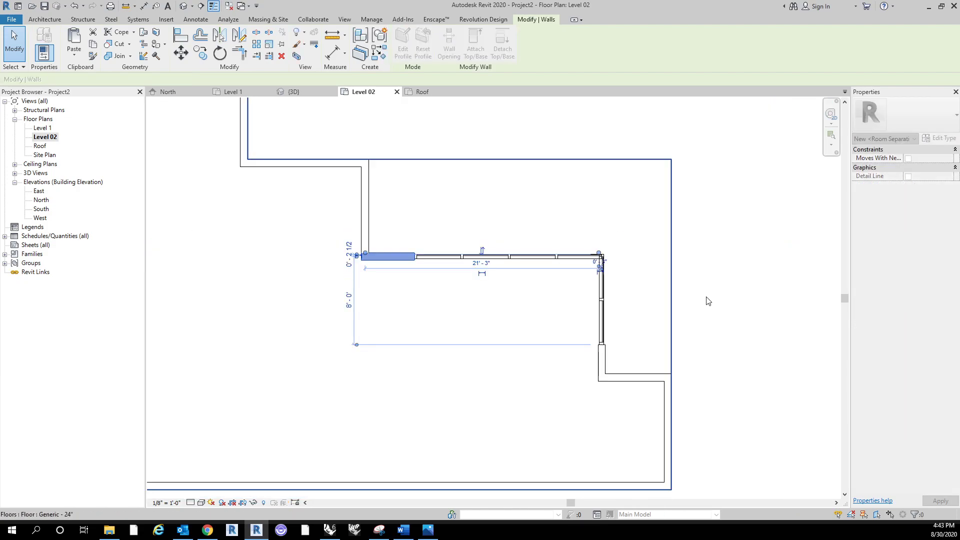
pyautogui.click(701, 301)
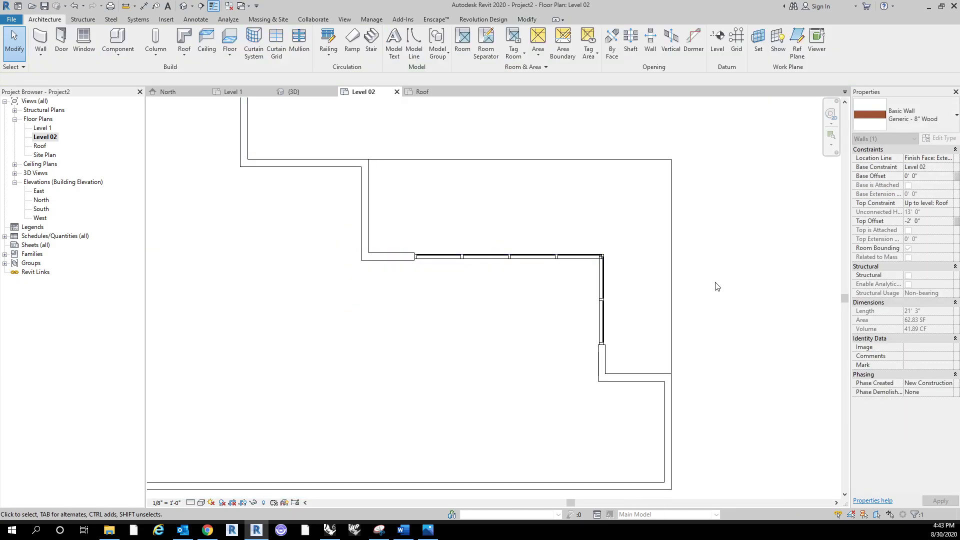
# In the 3D view, set the Storefront curtain wall type's vertical grid layout to None and delete the gridlines it generated.
pyautogui.click(183, 6)
pyautogui.keyDown('shift'); pyautogui.moveTo(641, 443); pyautogui.dragTo(529, 440, button='middle'); pyautogui.keyUp('shift')
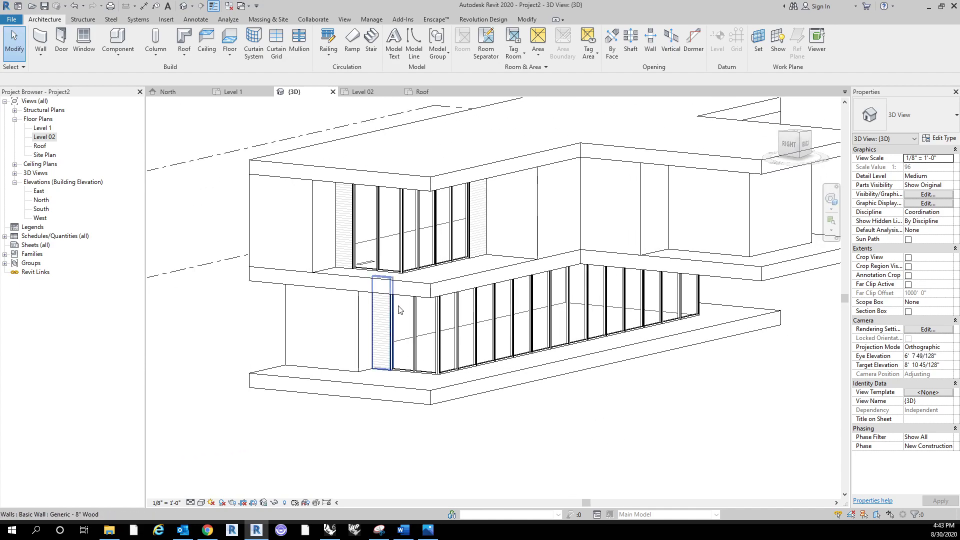
pyautogui.scroll(3, 408, 288)
pyautogui.keyDown('shift'); pyautogui.moveTo(459, 271); pyautogui.dragTo(466, 297, button='middle'); pyautogui.keyUp('shift')
pyautogui.scroll(-2, 469, 300)
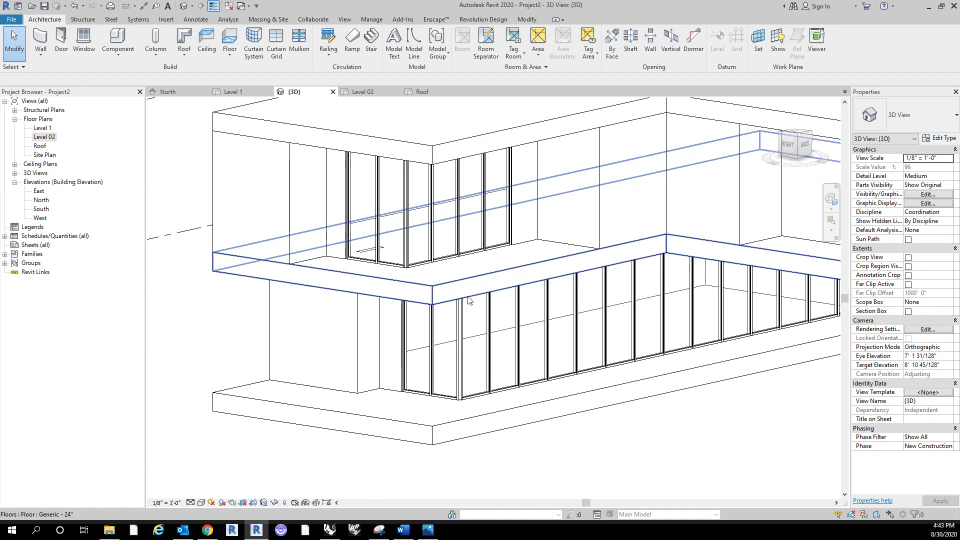
pyautogui.click(511, 368)
pyautogui.moveTo(603, 448); pyautogui.dragTo(538, 453, button='middle')
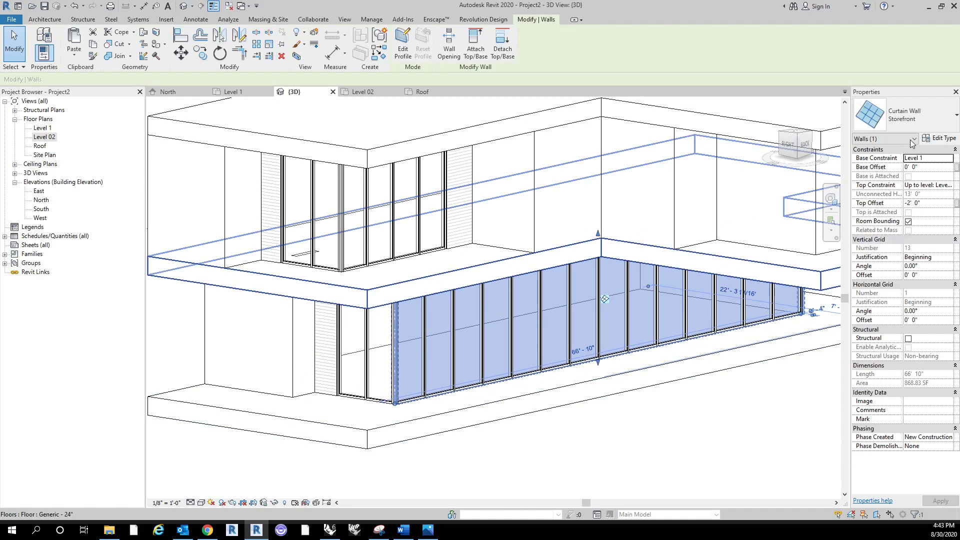
pyautogui.click(939, 138)
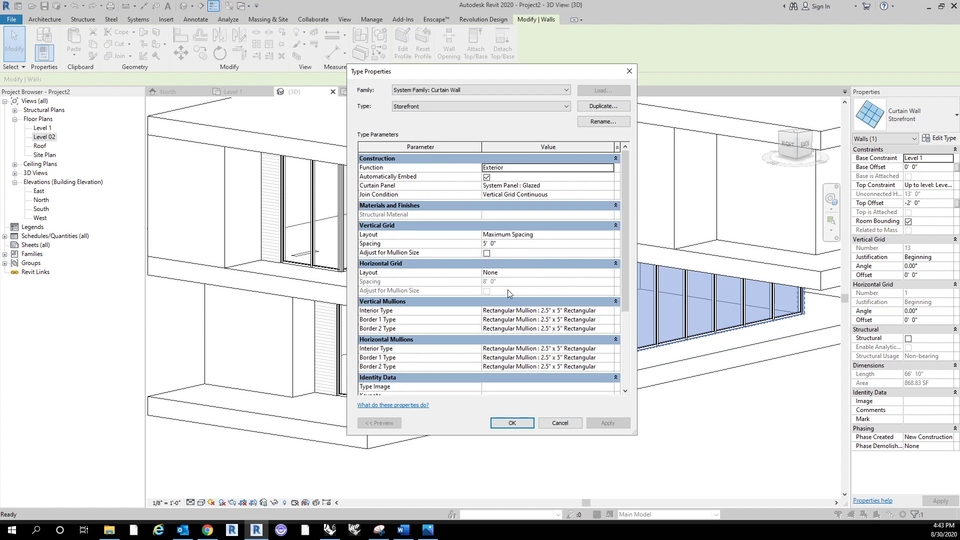
pyautogui.click(607, 237)
pyautogui.click(567, 244)
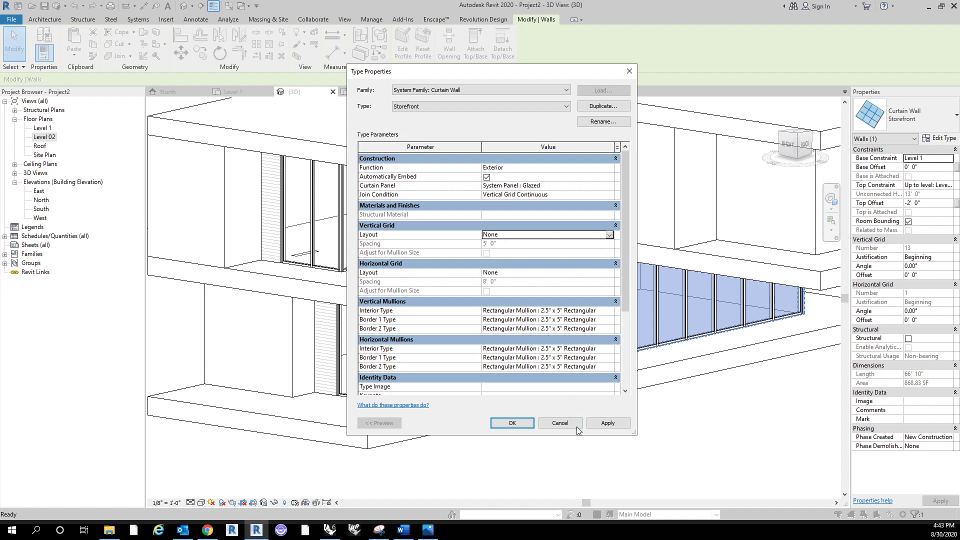
pyautogui.click(512, 423)
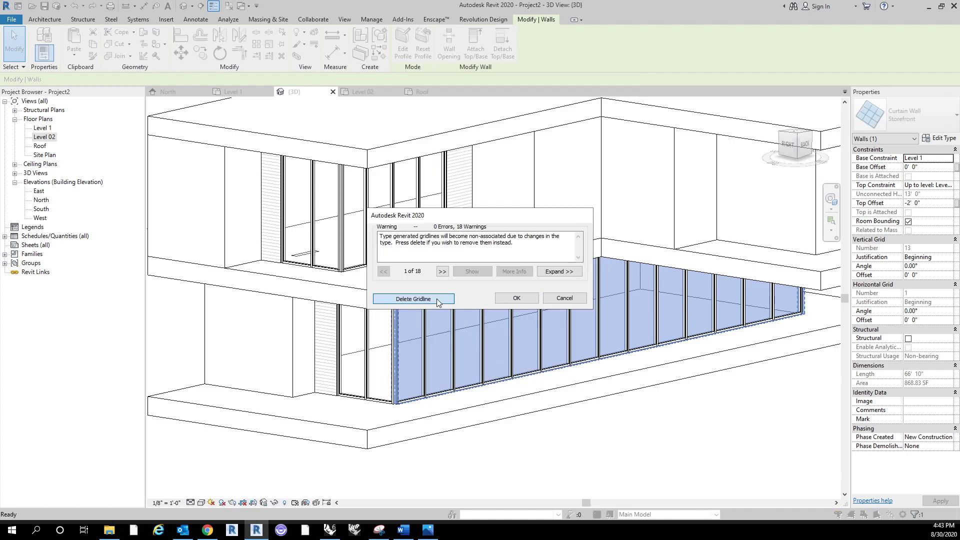
pyautogui.click(437, 300)
pyautogui.click(614, 432)
# Add four vertical grid lines with mullions to the long Level 1 storefront, at successive spacings of 5', 10', 10' and 5' from the corner.
pyautogui.moveTo(614, 432); pyautogui.dragTo(559, 435, button='middle')
pyautogui.scroll(-4, 595, 445)
pyautogui.keyDown('shift'); pyautogui.moveTo(594, 442); pyautogui.dragTo(580, 440, button='middle'); pyautogui.keyUp('shift')
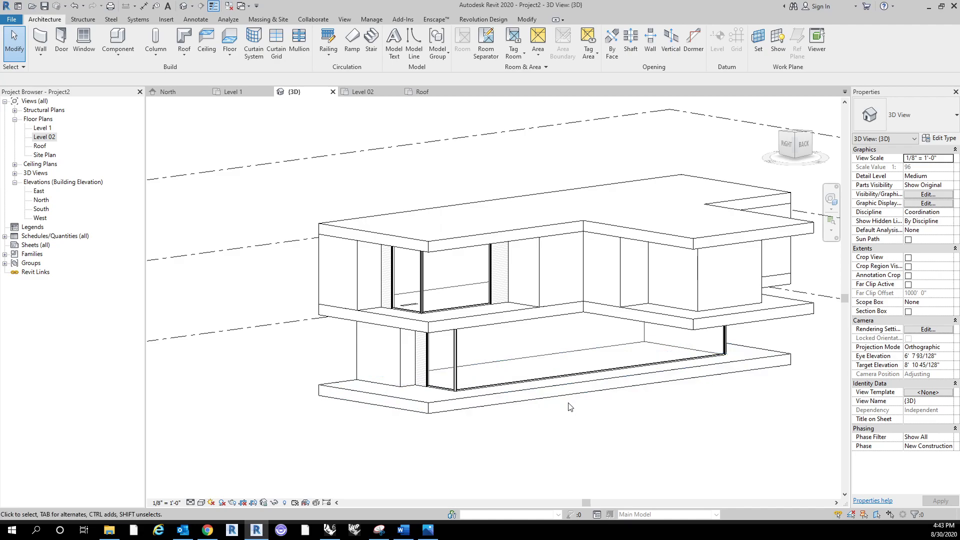
pyautogui.click(275, 54)
pyautogui.keyDown('shift'); pyautogui.moveTo(488, 402); pyautogui.dragTo(572, 441, button='middle'); pyautogui.keyUp('shift')
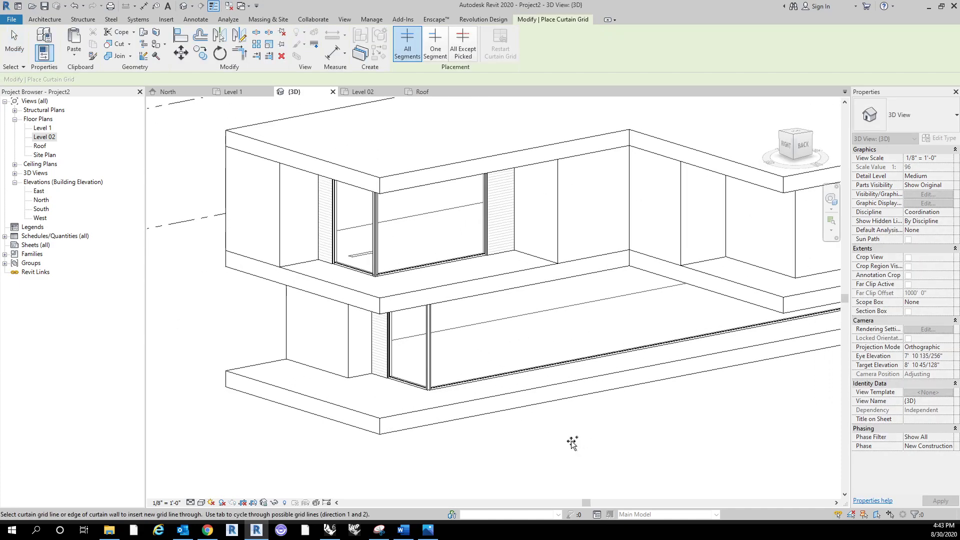
pyautogui.click(460, 383)
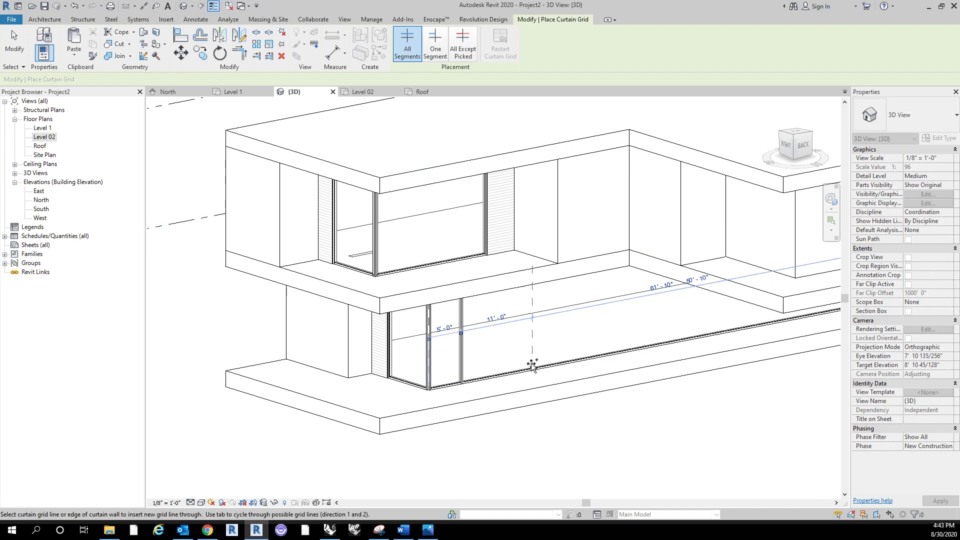
pyautogui.click(527, 366)
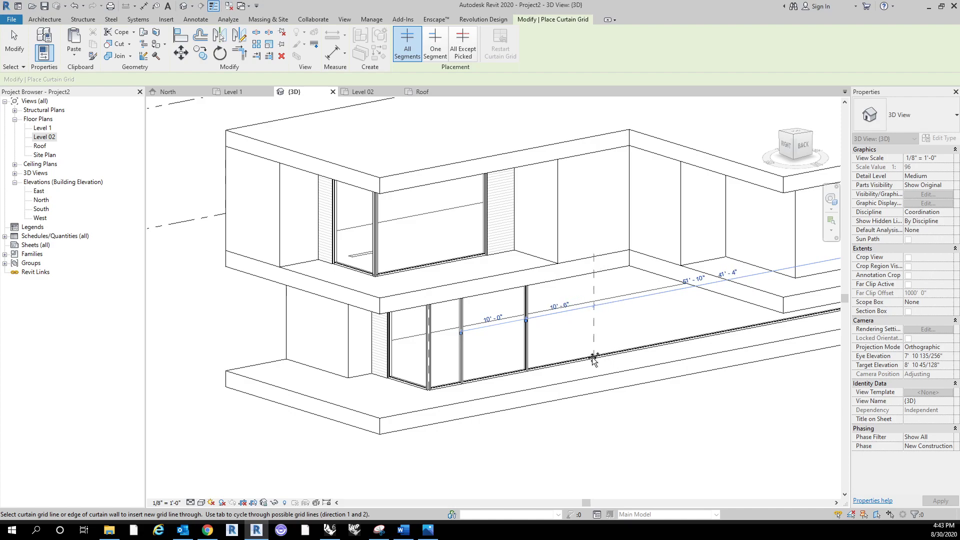
pyautogui.click(591, 359)
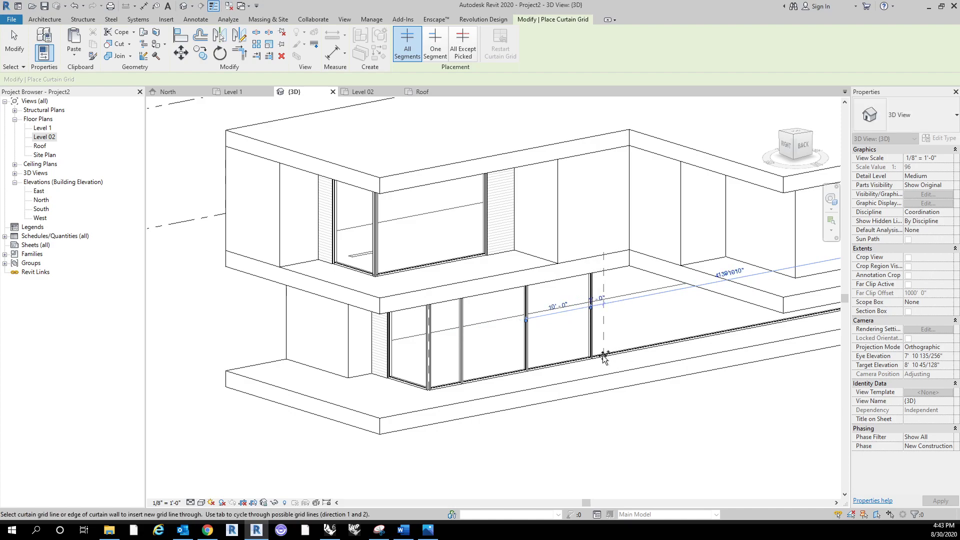
pyautogui.scroll(-2, 604, 356)
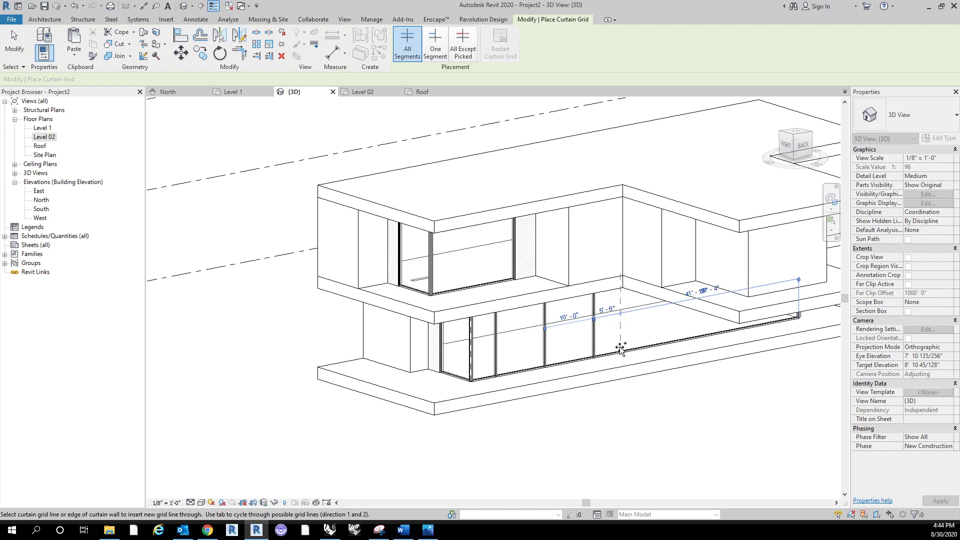
pyautogui.click(618, 352)
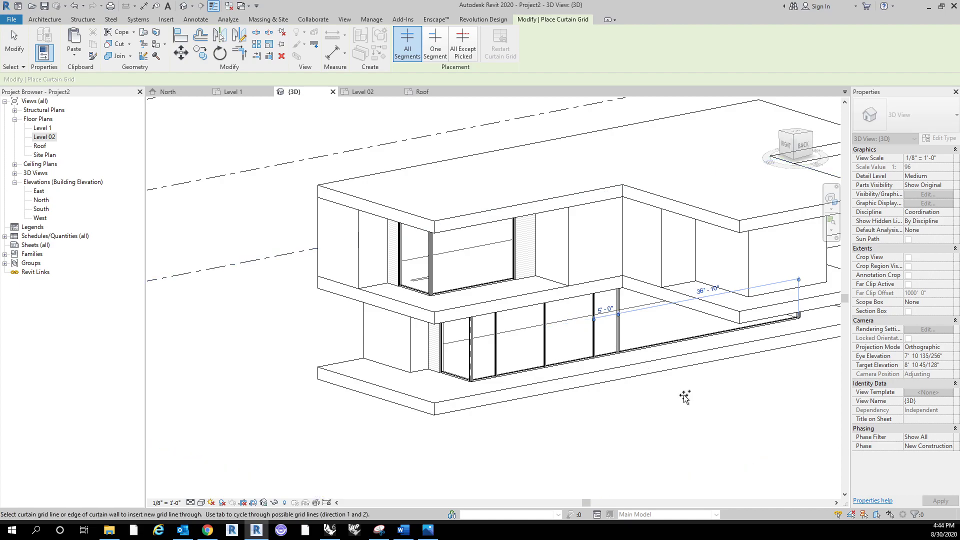
# Add one vertical grid line to each of the two Level 02 corner storefronts, placing the one on the longer north-facing side at its midpoint.
pyautogui.scroll(-3, 600, 400)
pyautogui.moveTo(583, 412)
pyautogui.keyDown('shift'); pyautogui.mouseDown(button='middle')
pyautogui.moveTo(616, 353)
pyautogui.moveTo(534, 413)
pyautogui.moveTo(589, 405)
pyautogui.mouseUp(button='middle'); pyautogui.keyUp('shift')
pyautogui.scroll(5, 449, 350)
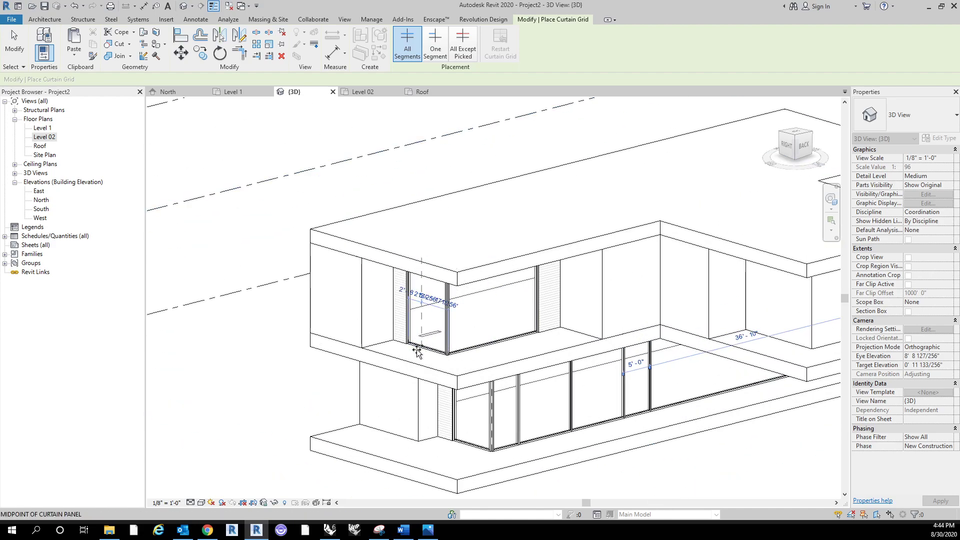
pyautogui.click(424, 343)
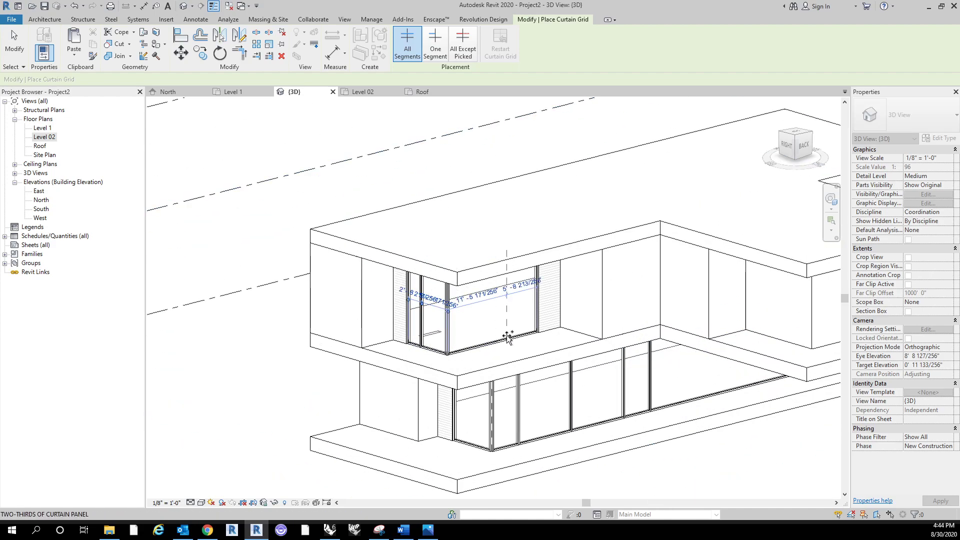
pyautogui.click(492, 342)
pyautogui.scroll(-2, 505, 339)
pyautogui.keyDown('shift'); pyautogui.moveTo(592, 395); pyautogui.dragTo(659, 371, button='middle'); pyautogui.keyUp('shift')
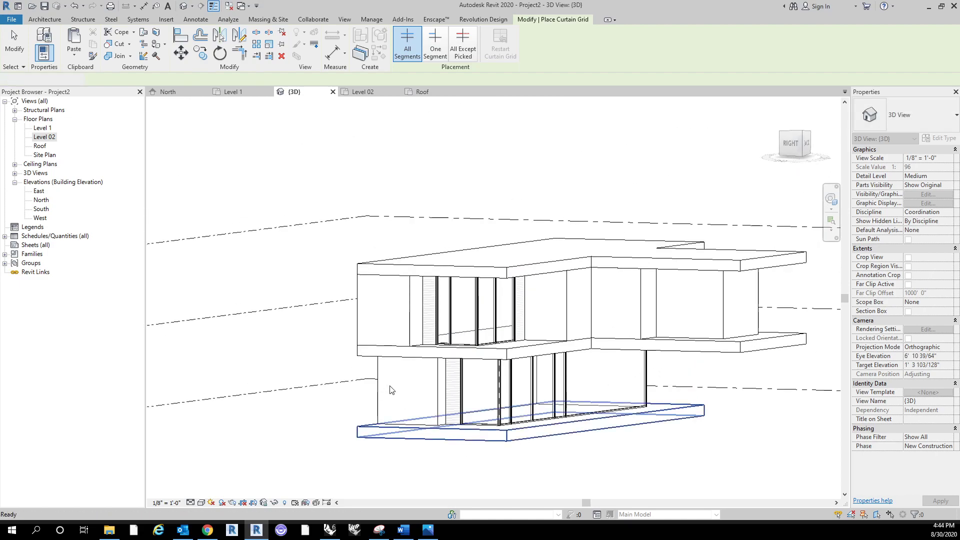
pyautogui.press('Escape')
# Change the two 13' 6" side walls of the projecting Level 02 bay to the Generic - 8" Wood wall type.
pyautogui.keyDown('shift'); pyautogui.moveTo(591, 426); pyautogui.dragTo(544, 454, button='middle'); pyautogui.keyUp('shift')
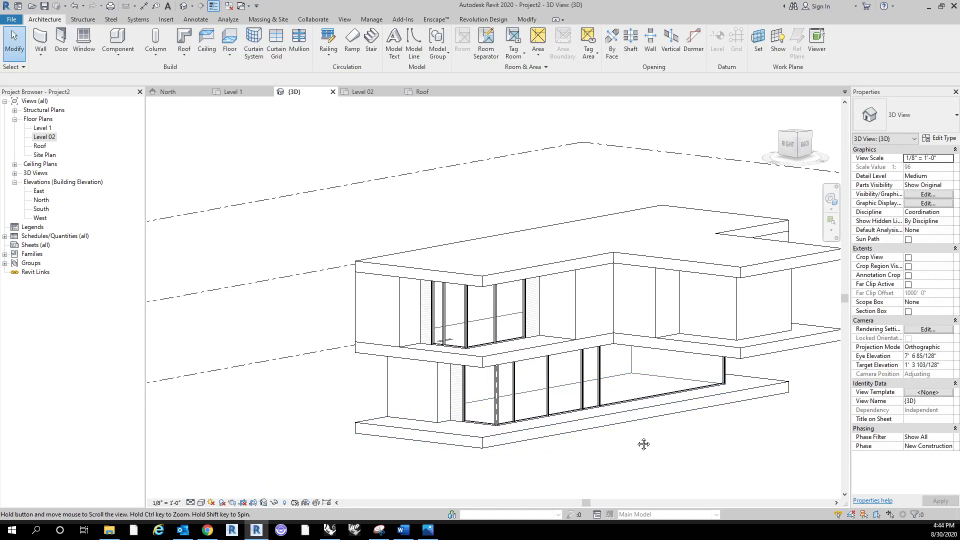
pyautogui.keyDown('shift'); pyautogui.moveTo(643, 444); pyautogui.dragTo(618, 442, button='middle'); pyautogui.keyUp('shift')
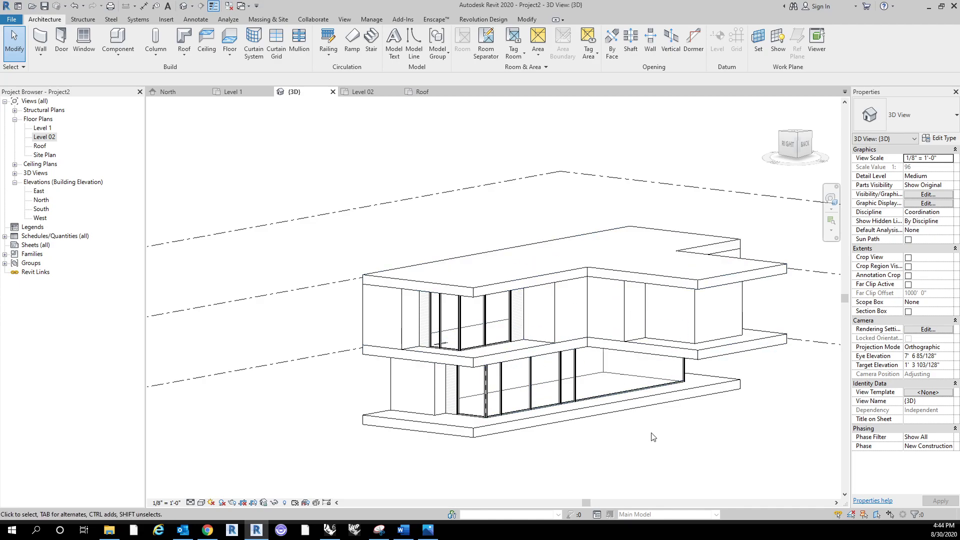
pyautogui.keyDown('shift'); pyautogui.moveTo(672, 458); pyautogui.dragTo(716, 397, button='middle'); pyautogui.keyUp('shift')
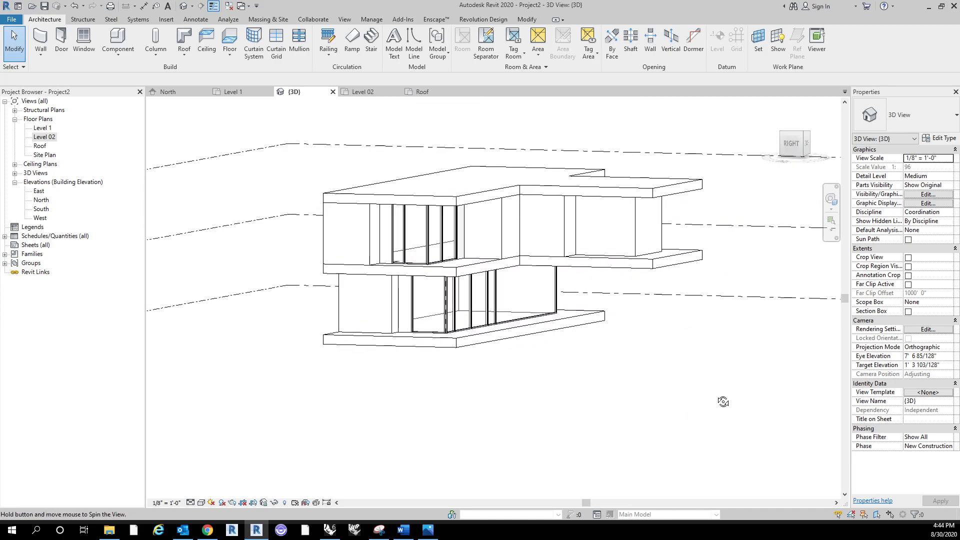
pyautogui.scroll(1, 704, 246)
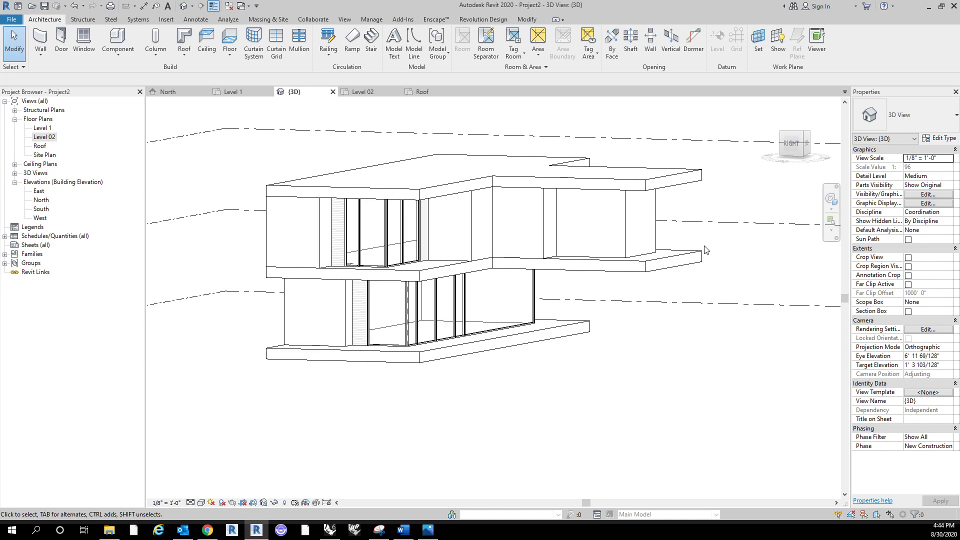
pyautogui.scroll(4, 594, 249)
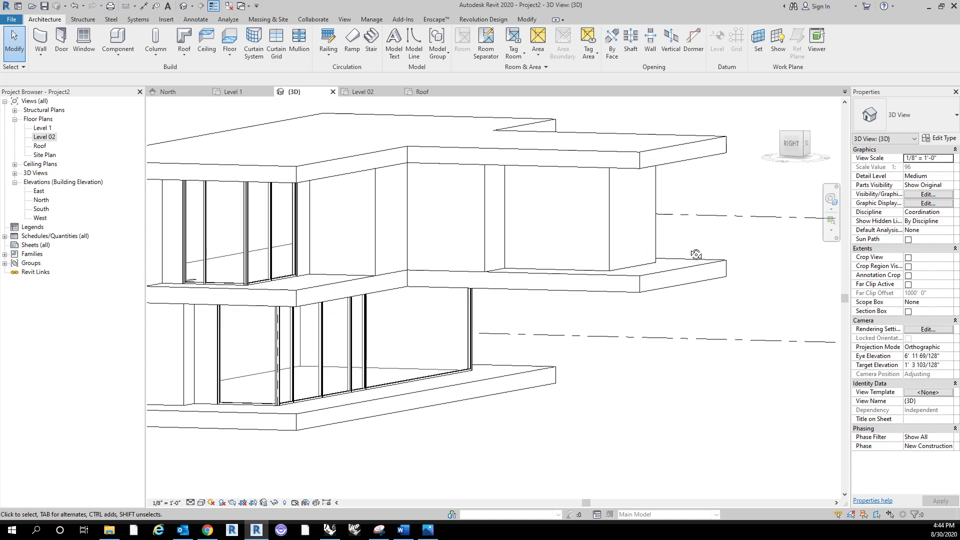
pyautogui.moveTo(605, 248); pyautogui.dragTo(600, 358, button='middle')
pyautogui.click(585, 245)
pyautogui.keyDown('ctrl'); pyautogui.click(622, 254); pyautogui.keyUp('ctrl')
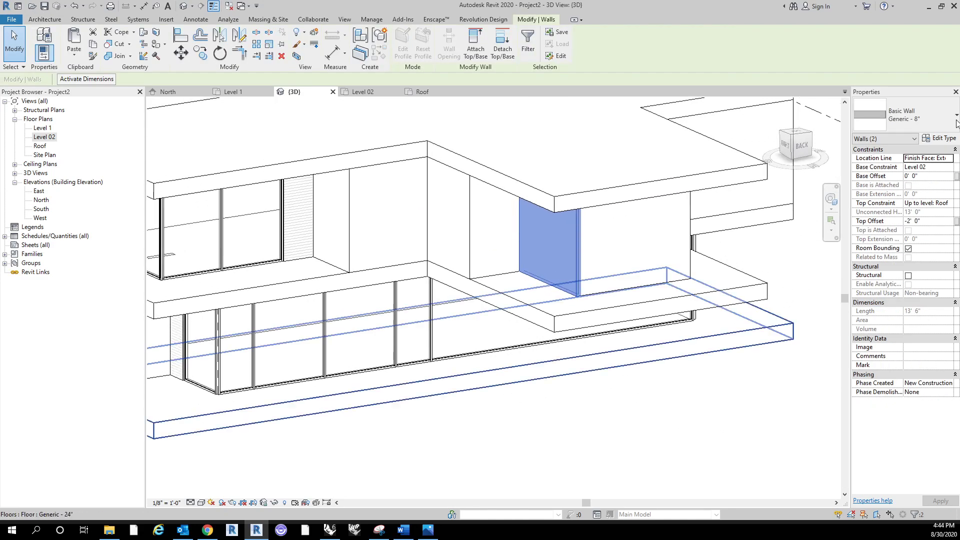
pyautogui.click(922, 122)
pyautogui.click(892, 223)
pyautogui.press('Escape')
# Change the end wall of the projecting Level 02 bay to a Storefront curtain wall, unjoining the conflicting elements.
pyautogui.click(613, 272)
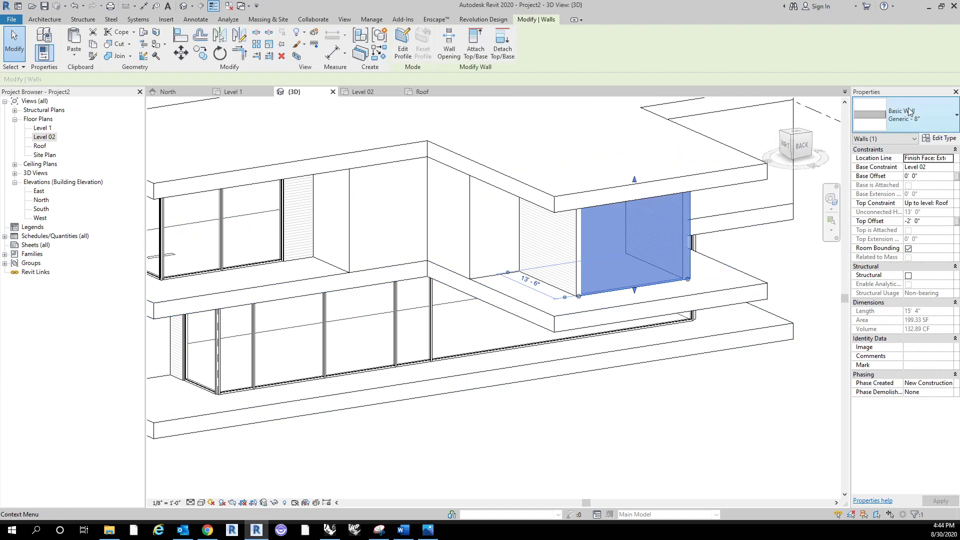
pyautogui.click(908, 111)
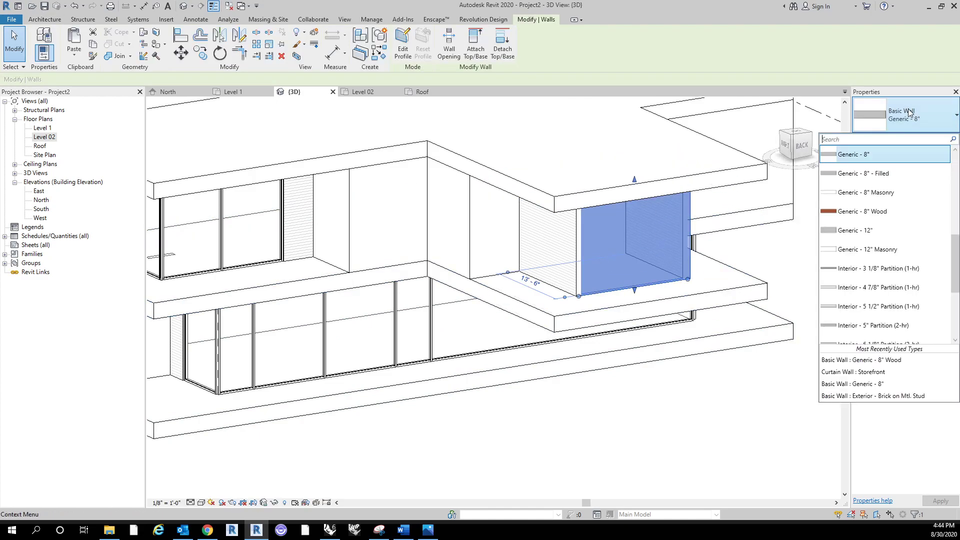
pyautogui.click(860, 371)
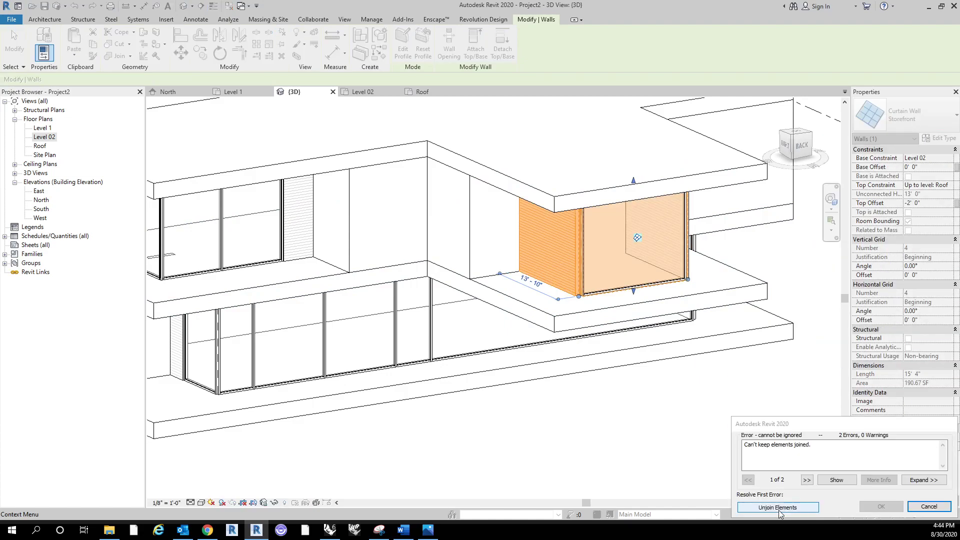
pyautogui.click(778, 507)
pyautogui.click(659, 413)
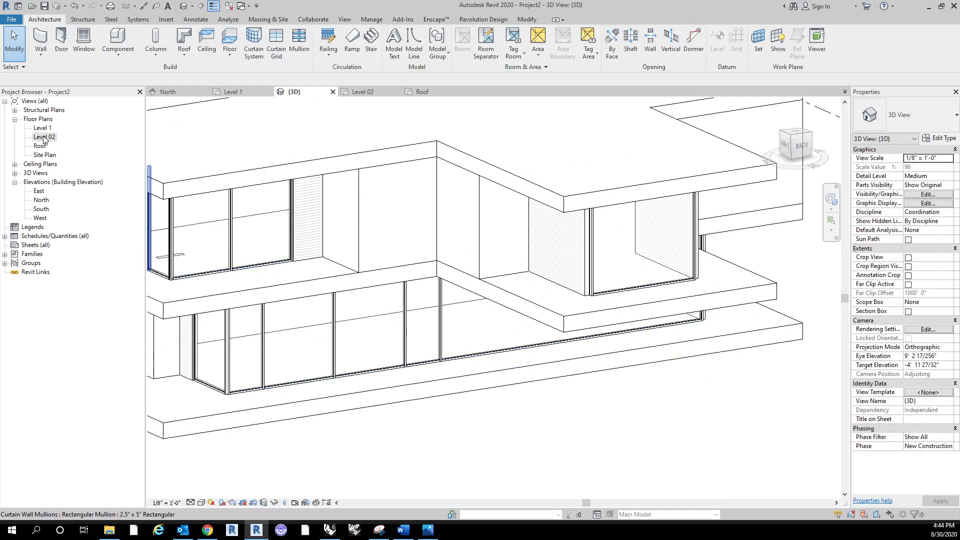
# On the Level 02 plan, pull both wood side walls of the bay back from its end storefront, leaving short segments at the jogs.
pyautogui.doubleClick(44, 137)
pyautogui.scroll(5, 628, 378)
pyautogui.scroll(-4, 628, 378)
pyautogui.scroll(3, 575, 272)
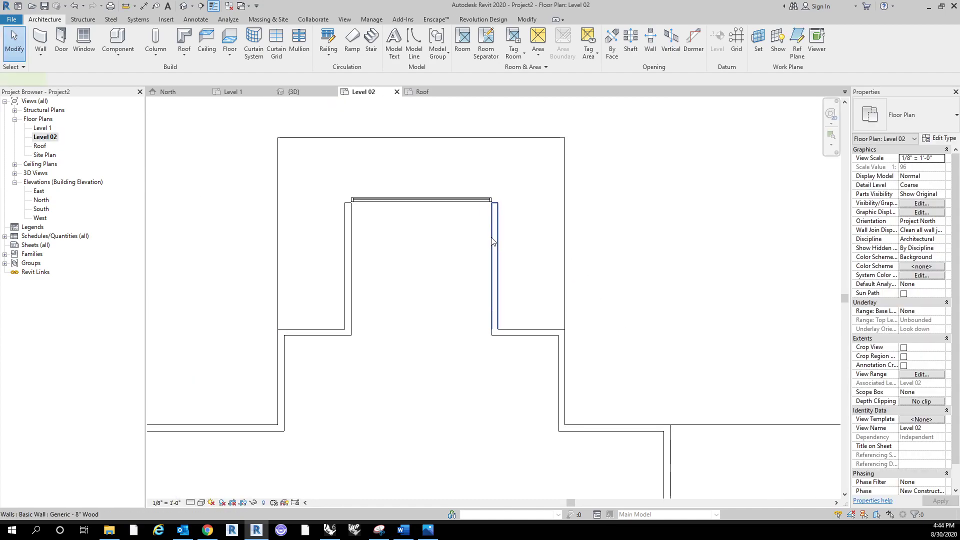
pyautogui.click(494, 207)
pyautogui.moveTo(495, 207); pyautogui.dragTo(497, 294)
pyautogui.click(348, 278)
pyautogui.moveTo(348, 202); pyautogui.dragTo(346, 294)
pyautogui.click(640, 272)
pyautogui.moveTo(643, 275); pyautogui.dragTo(706, 285, button='middle')
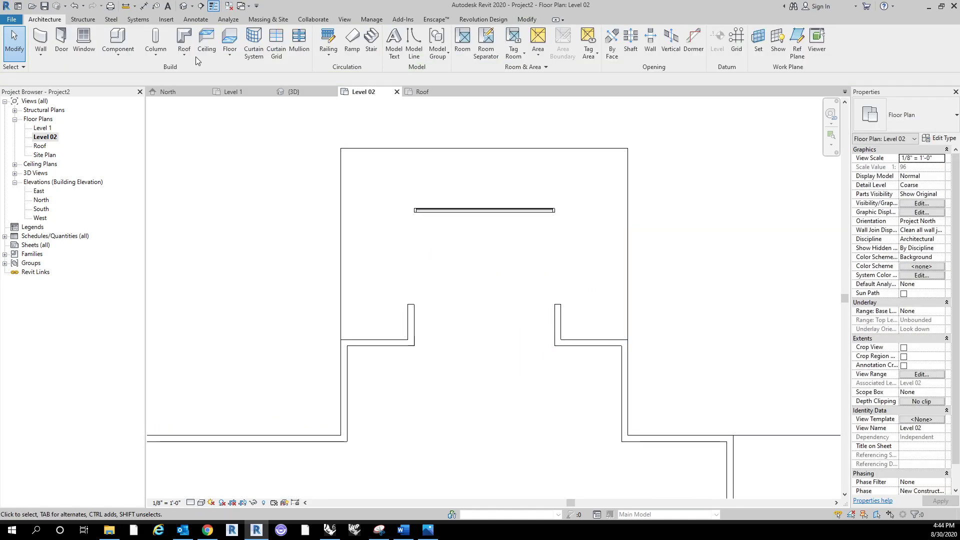
# Draw a Storefront curtain wall on the bay's east side, from the end of the shortened wood wall north to the end storefront.
pyautogui.click(41, 40)
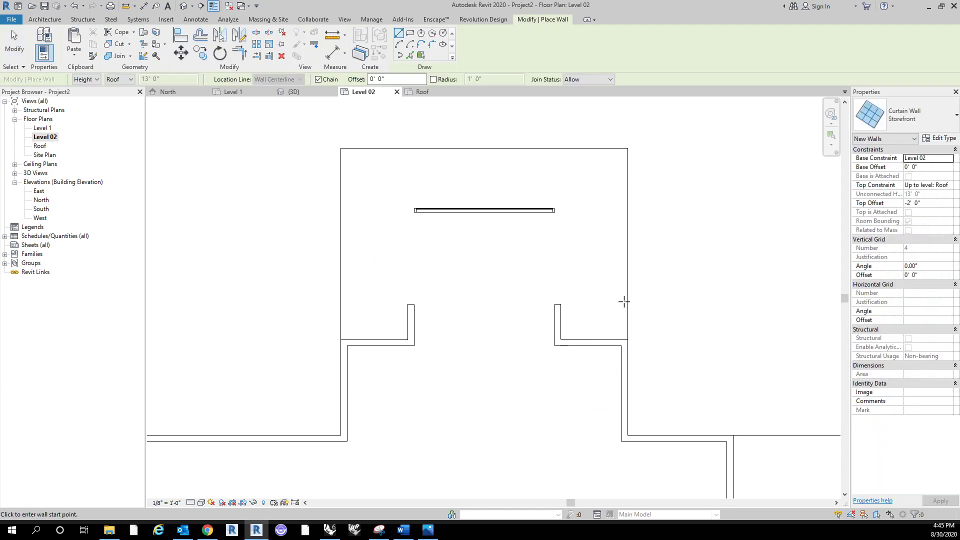
pyautogui.scroll(-2, 330, 206)
pyautogui.moveTo(620, 224); pyautogui.dragTo(621, 215, button='middle')
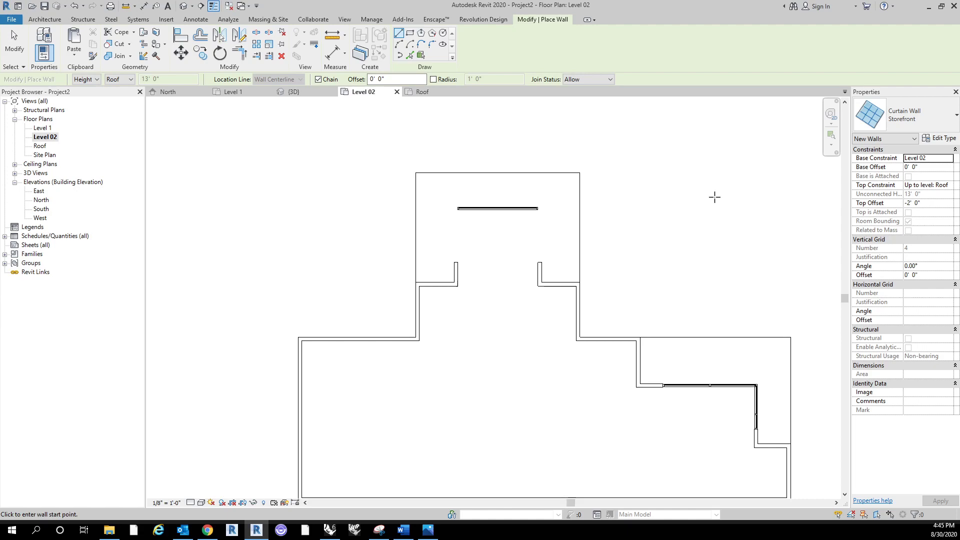
pyautogui.scroll(2, 505, 254)
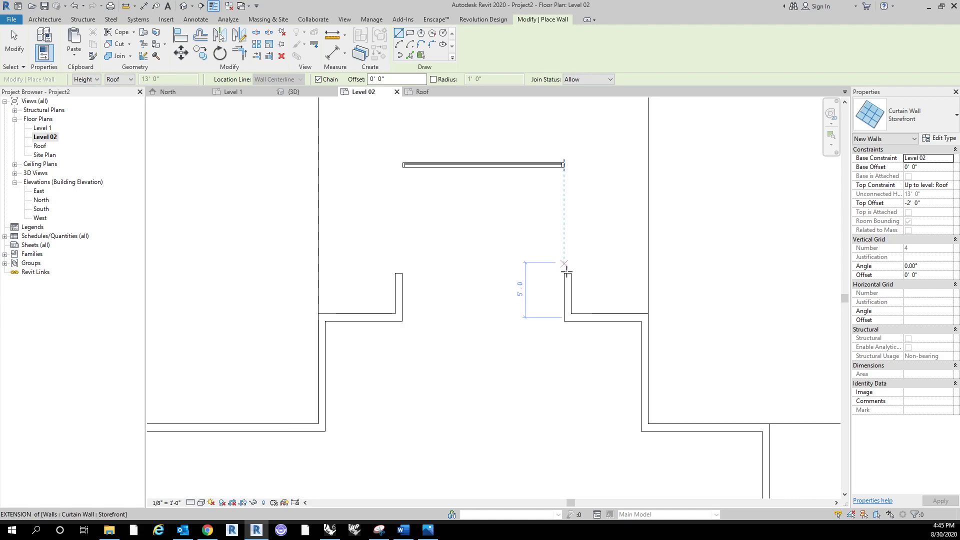
pyautogui.click(566, 273)
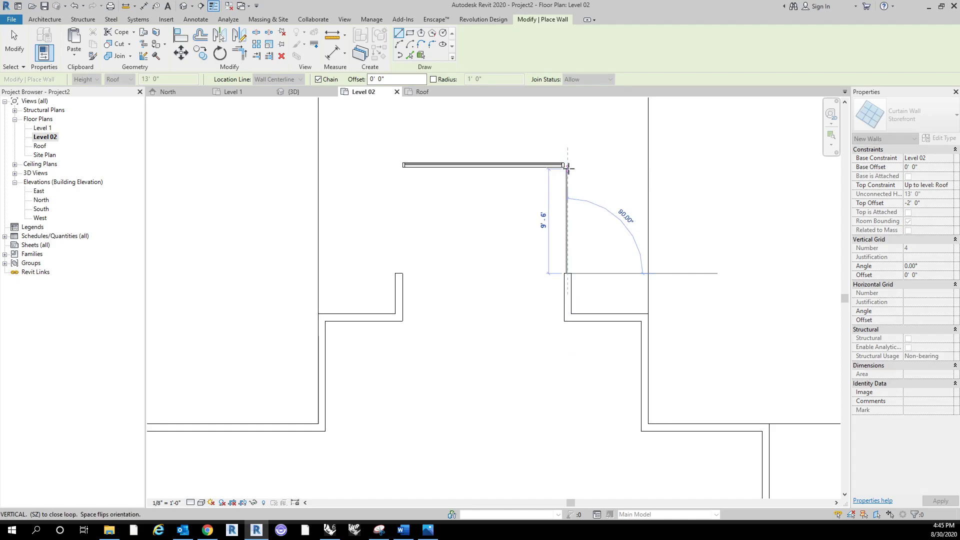
pyautogui.click(568, 166)
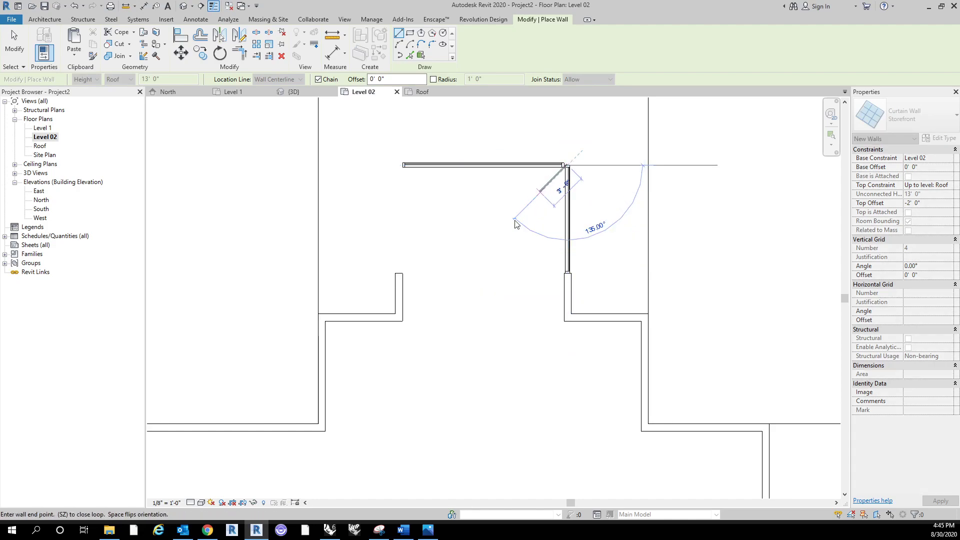
pyautogui.press('Escape')
# Draw a matching Storefront curtain wall on the bay's west side, from the shortened wood wall north to the end storefront.
pyautogui.click(398, 273)
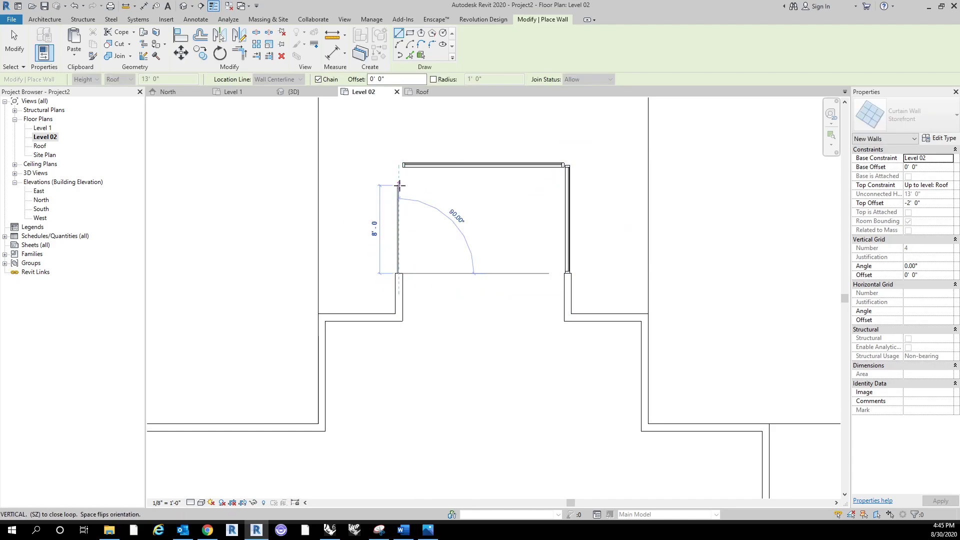
pyautogui.click(399, 167)
pyautogui.press('Escape')
pyautogui.press('Escape')
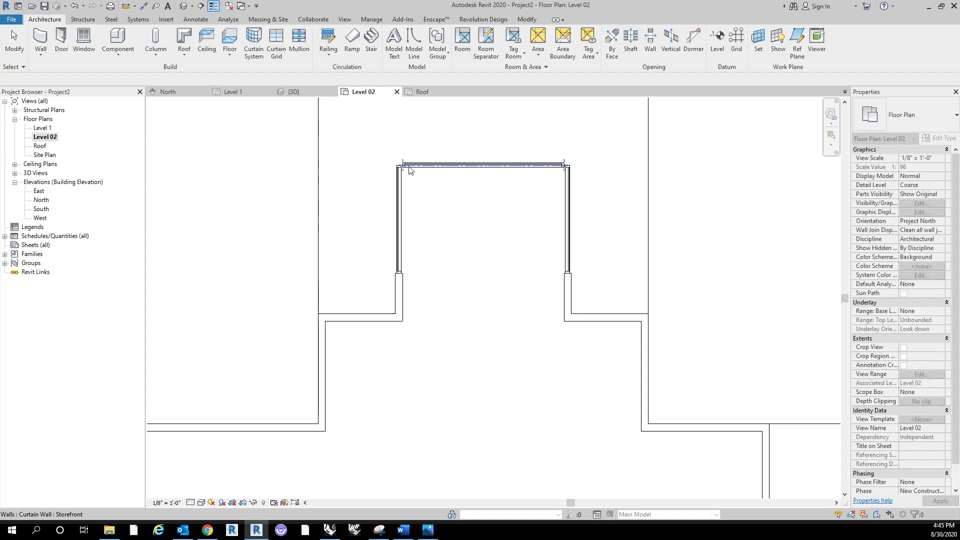
# Trim the Level 02 bay's end storefront and its two side storefronts to meet at both corners.
pyautogui.press('t')
pyautogui.press('r')
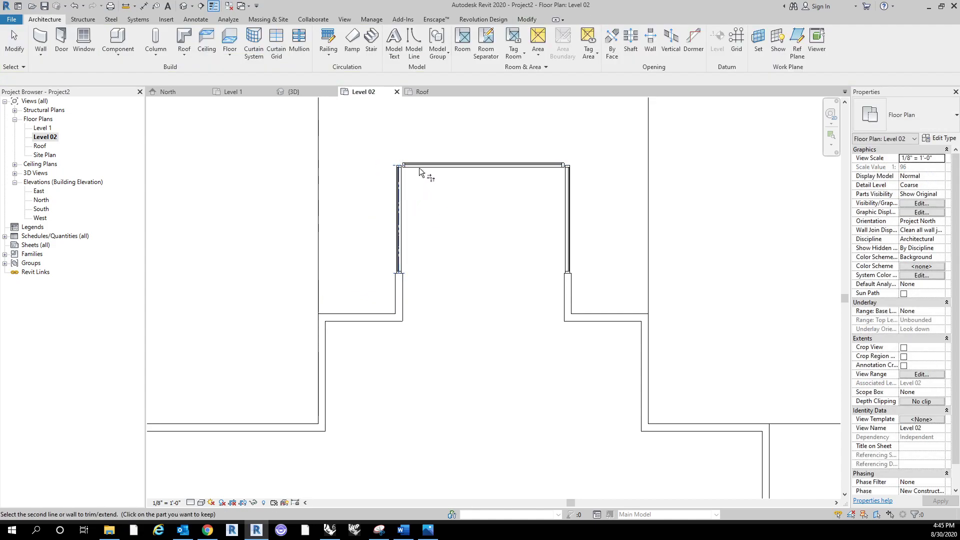
pyautogui.click(559, 168)
pyautogui.click(568, 186)
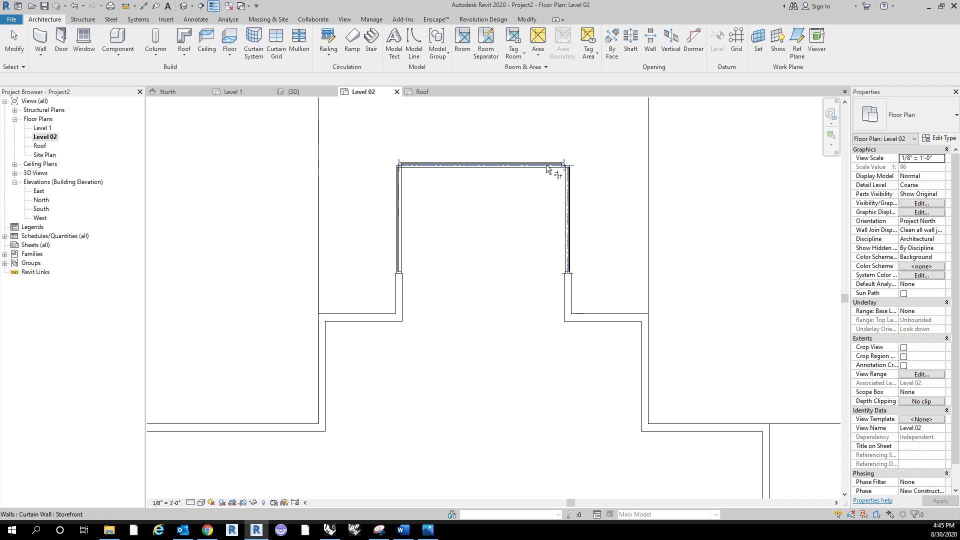
pyautogui.press('Escape')
pyautogui.press('Escape')
pyautogui.scroll(-5, 585, 182)
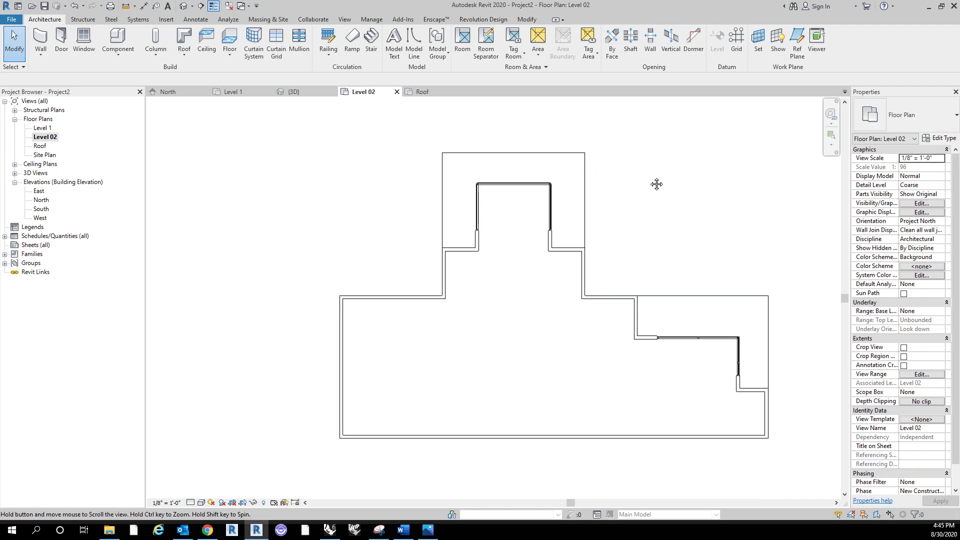
# In the 3D view, add one vertical curtain grid to each of the projecting bay's three storefronts.
pyautogui.scroll(-2, 617, 189)
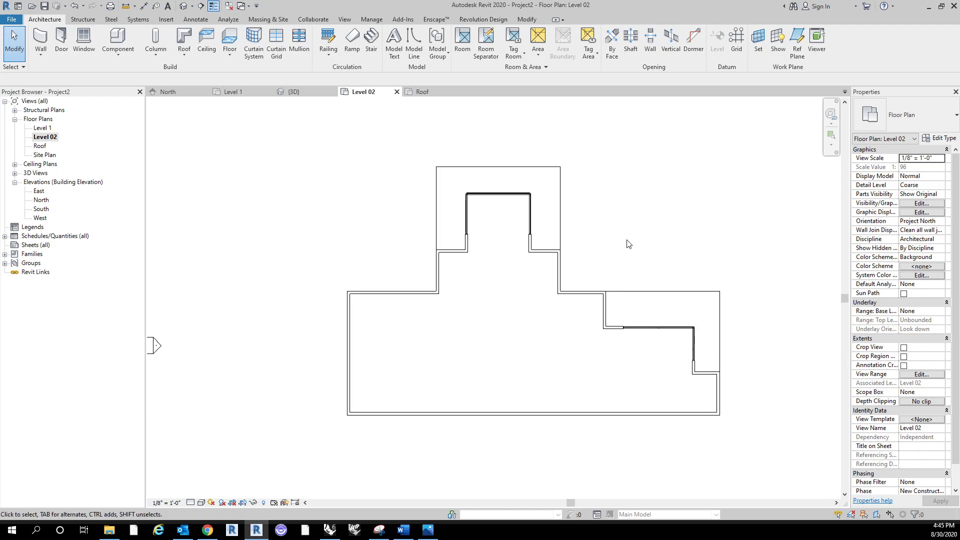
pyautogui.moveTo(630, 242); pyautogui.dragTo(562, 240, button='middle')
pyautogui.scroll(-1, 549, 220)
pyautogui.scroll(1, 574, 185)
pyautogui.scroll(-2, 555, 190)
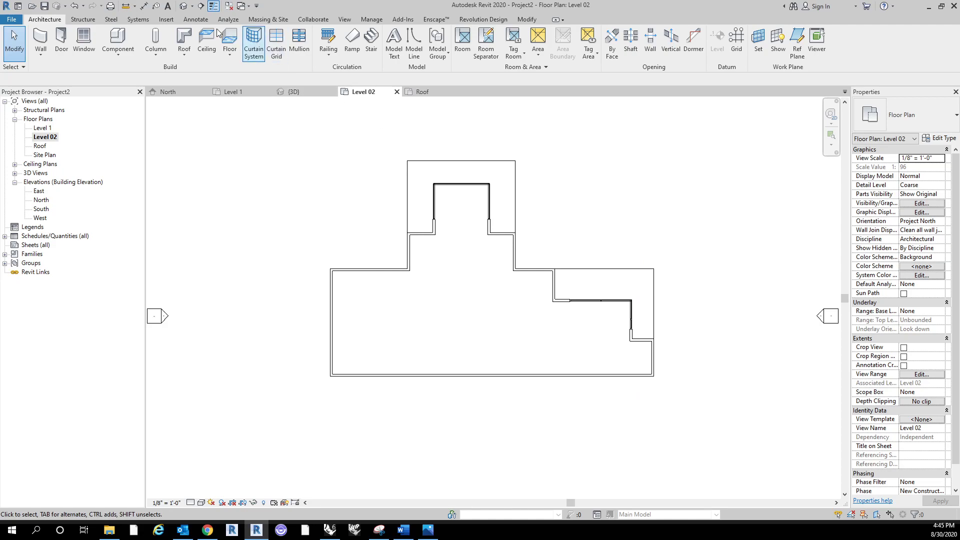
pyautogui.click(183, 6)
pyautogui.scroll(-3, 581, 410)
pyautogui.keyDown('shift'); pyautogui.moveTo(581, 410); pyautogui.dragTo(679, 433, button='middle'); pyautogui.keyUp('shift')
pyautogui.scroll(2, 578, 369)
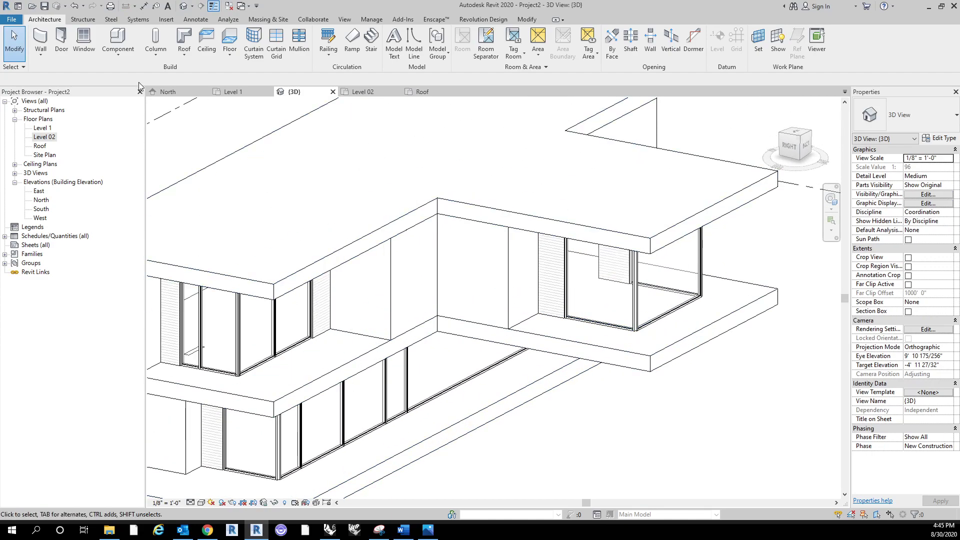
pyautogui.click(276, 43)
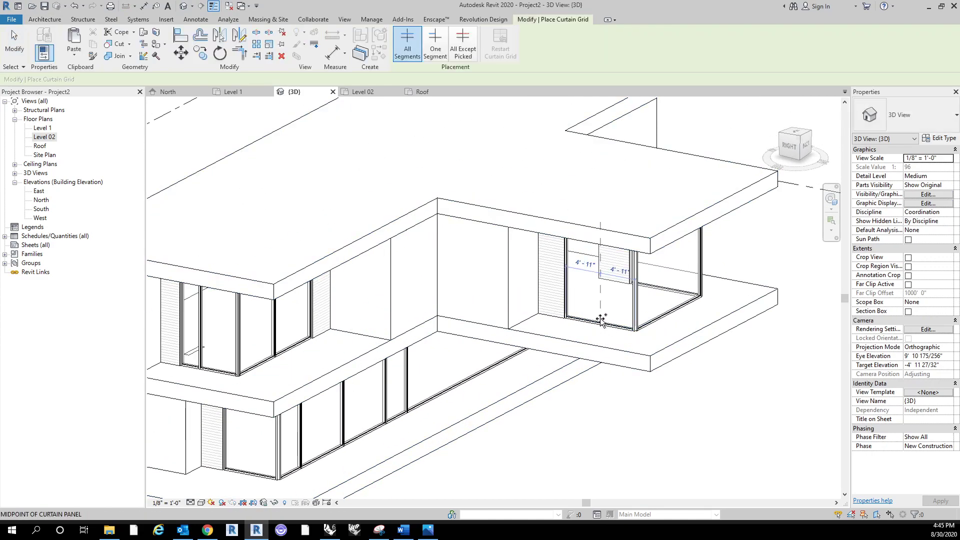
pyautogui.keyDown('shift'); pyautogui.moveTo(760, 389); pyautogui.dragTo(686, 360, button='middle'); pyautogui.keyUp('shift')
pyautogui.press('Escape')
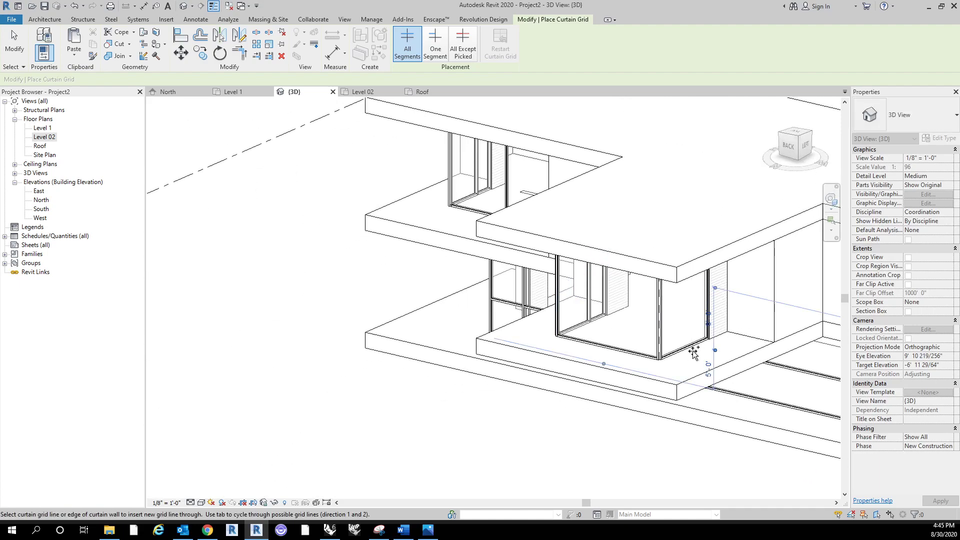
pyautogui.click(693, 350)
pyautogui.click(609, 347)
pyautogui.keyDown('shift'); pyautogui.moveTo(488, 429); pyautogui.dragTo(665, 385, button='middle'); pyautogui.keyUp('shift')
pyautogui.scroll(-3, 630, 442)
pyautogui.press('Escape')
pyautogui.press('Escape')
pyautogui.scroll(-3, 660, 436)
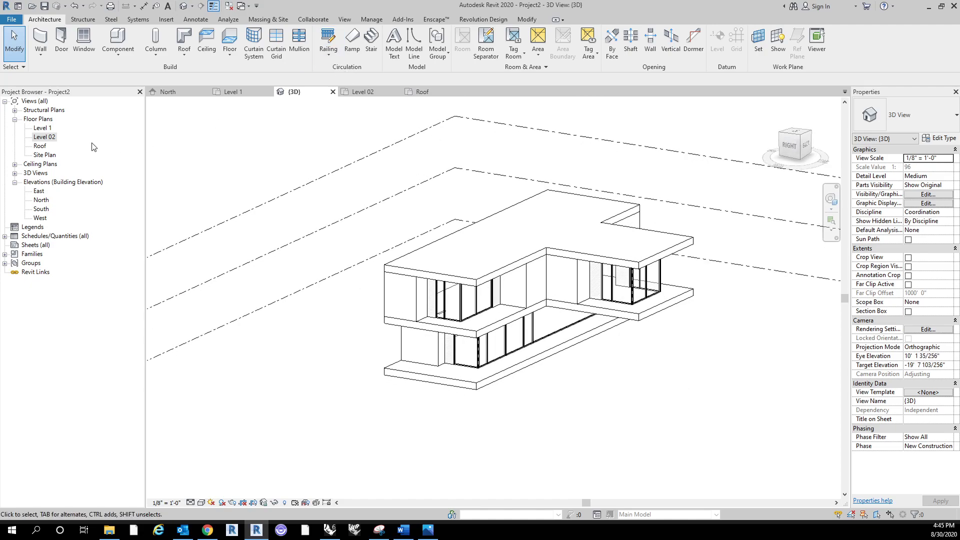
# On the Level 02 plan, begin a railing path with the railing type Glass Panel - Bottom Fill.
pyautogui.doubleClick(52, 137)
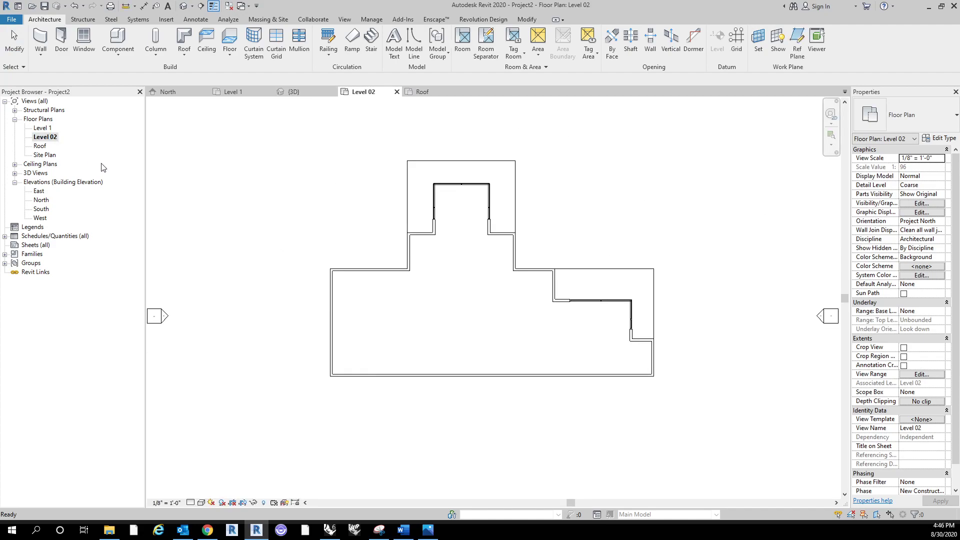
pyautogui.scroll(2, 632, 321)
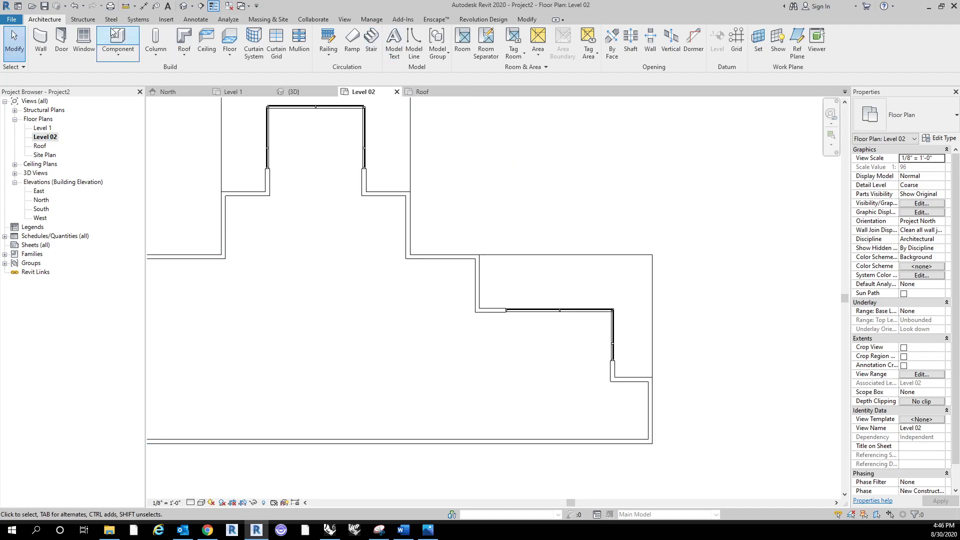
pyautogui.click(329, 38)
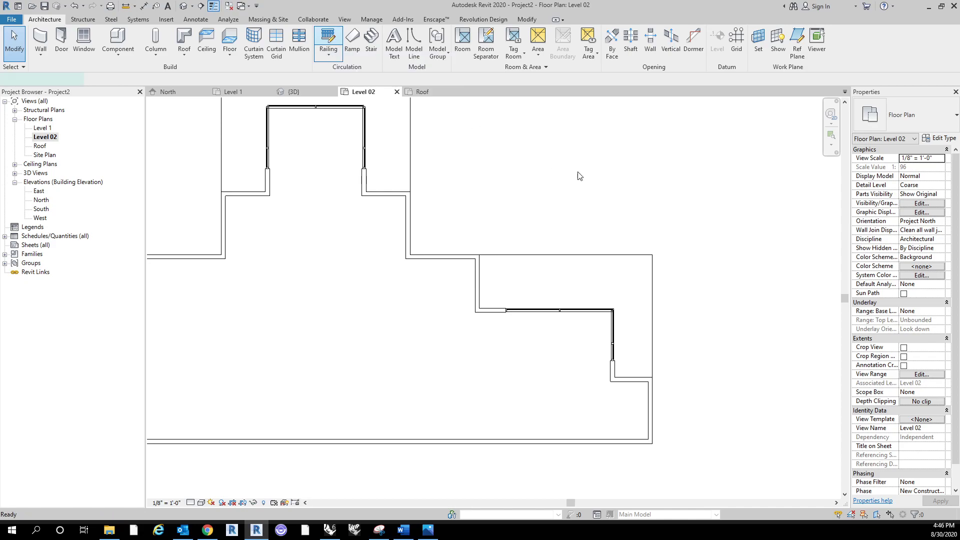
pyautogui.moveTo(677, 251); pyautogui.dragTo(626, 238, button='middle')
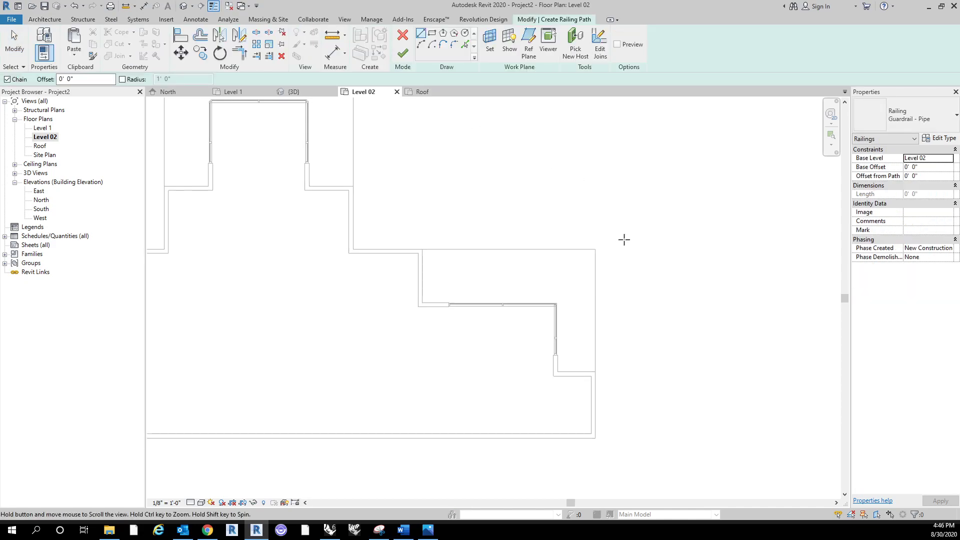
pyautogui.click(916, 111)
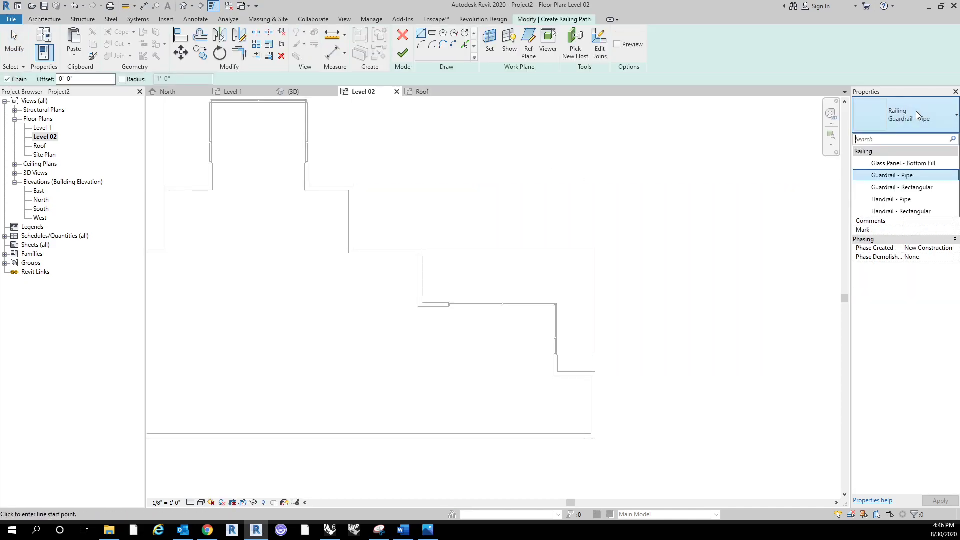
pyautogui.click(905, 163)
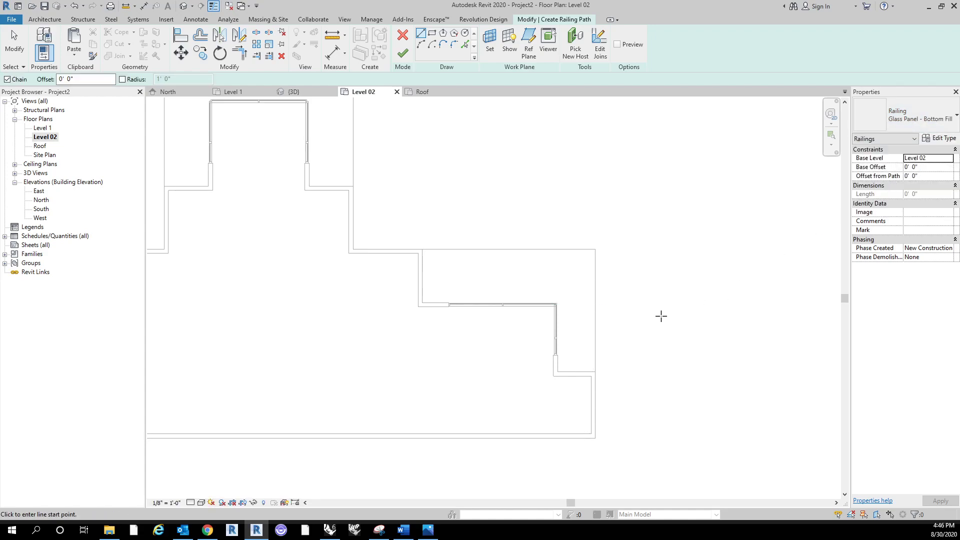
# Sketch the railing path along the east terrace's outer edges, from the southern wall corner north, then west to the terrace wall's face.
pyautogui.scroll(1, 639, 331)
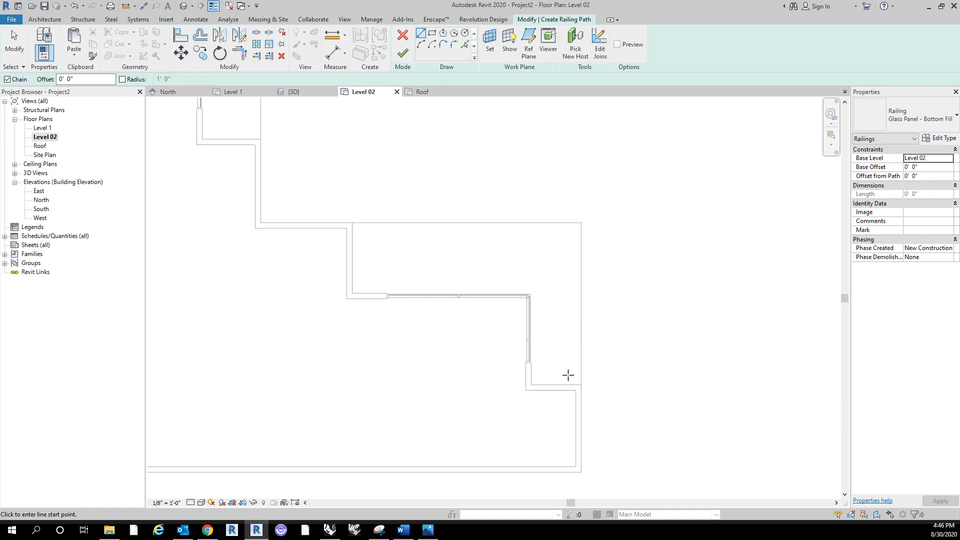
pyautogui.scroll(1, 567, 375)
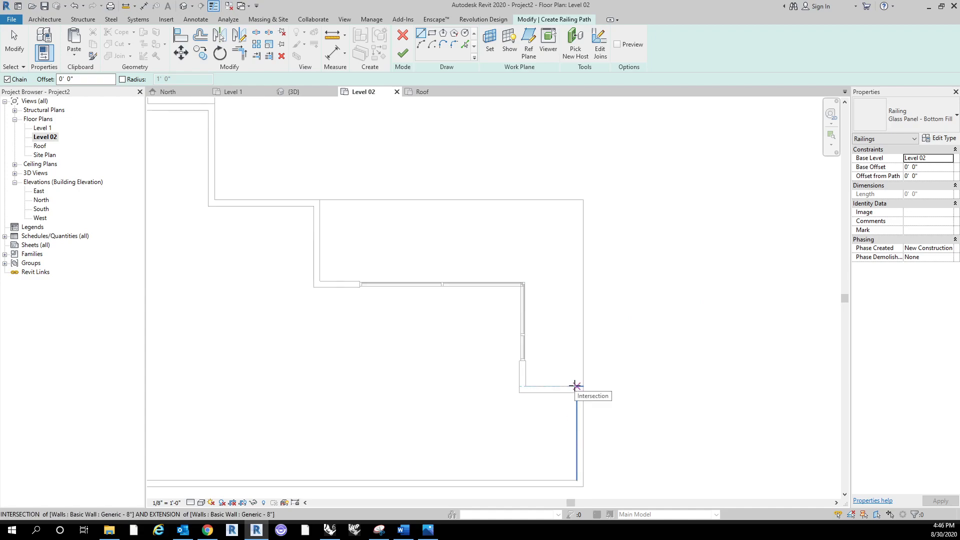
pyautogui.click(576, 385)
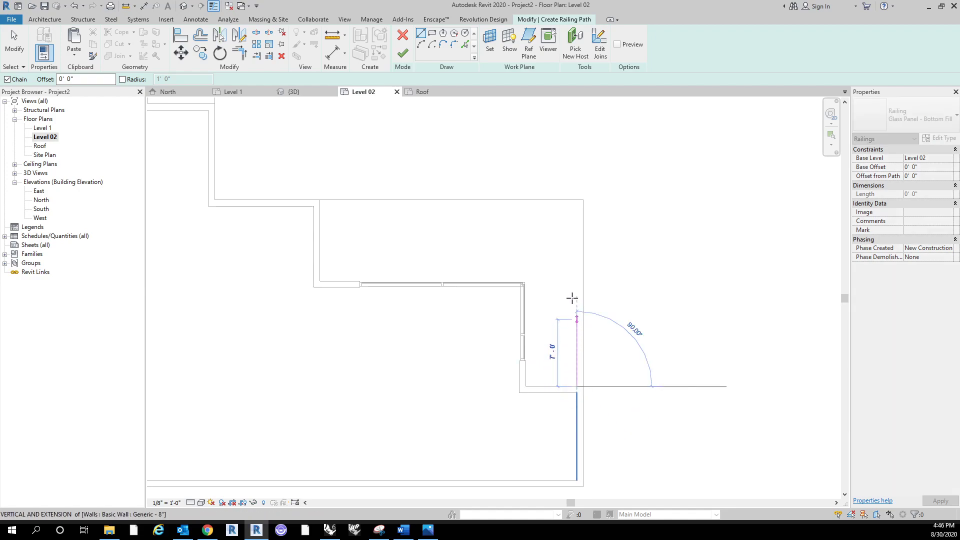
pyautogui.click(577, 206)
pyautogui.click(317, 206)
pyautogui.press('Escape')
pyautogui.press('Escape')
pyautogui.click(330, 207)
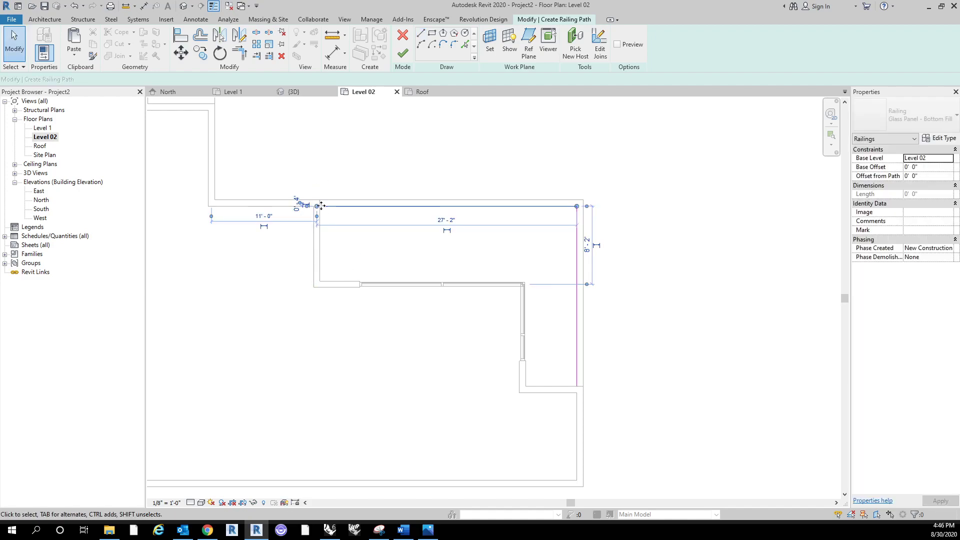
pyautogui.moveTo(317, 206); pyautogui.dragTo(321, 206)
pyautogui.click(385, 211)
# Try finishing the railing with an extra disconnected two-segment path outside the terrace, and delete the extra lines.
pyautogui.scroll(-2, 462, 181)
pyautogui.moveTo(454, 155); pyautogui.dragTo(513, 175, button='middle')
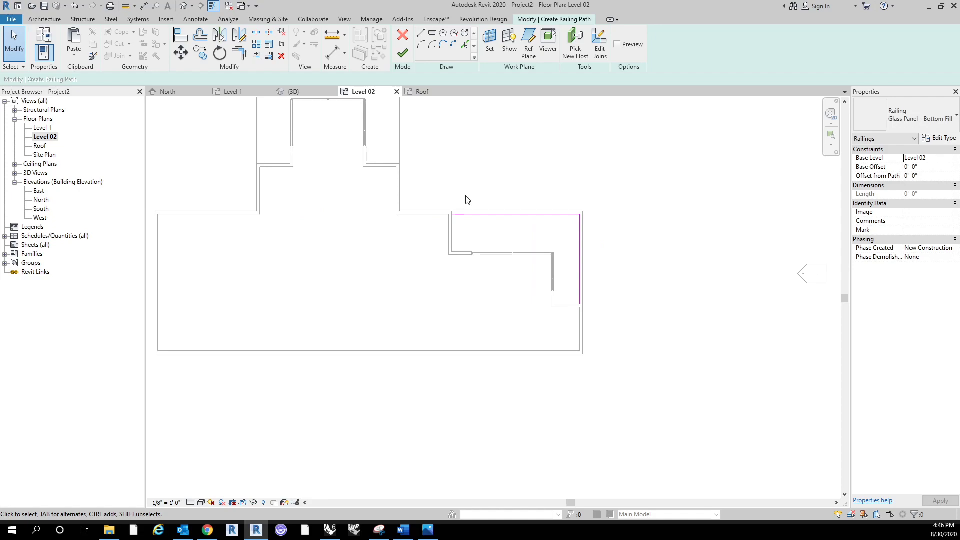
pyautogui.click(423, 34)
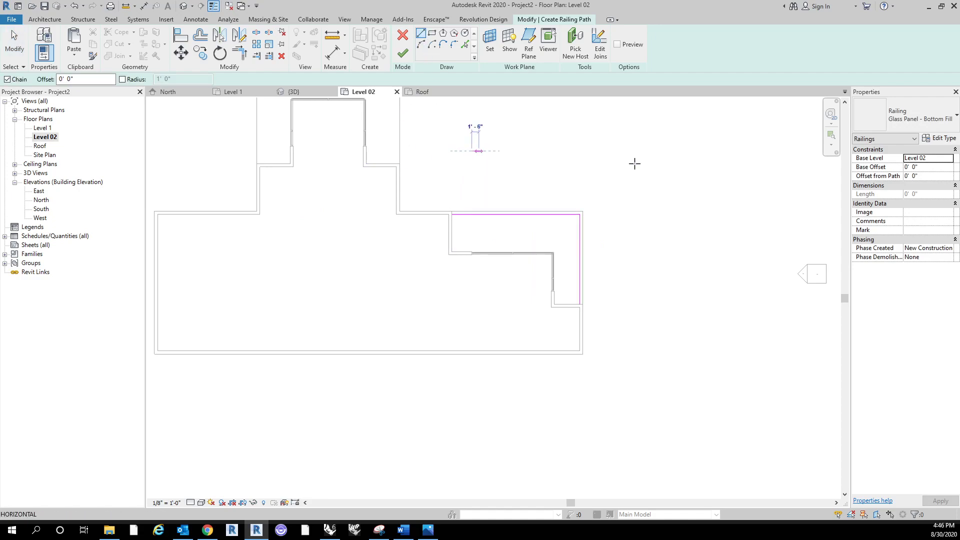
pyautogui.click(472, 150)
pyautogui.click(649, 146)
pyautogui.click(676, 221)
pyautogui.press('Escape')
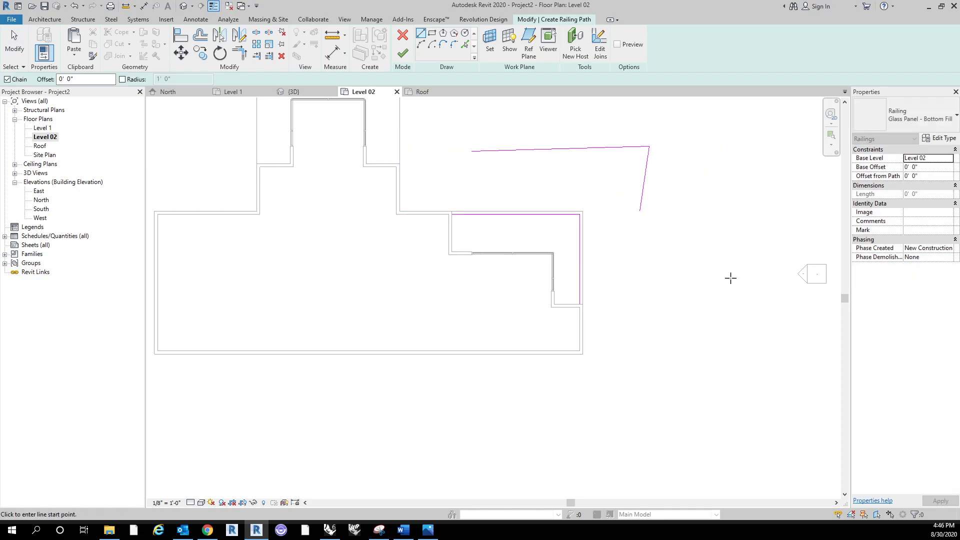
pyautogui.click(402, 53)
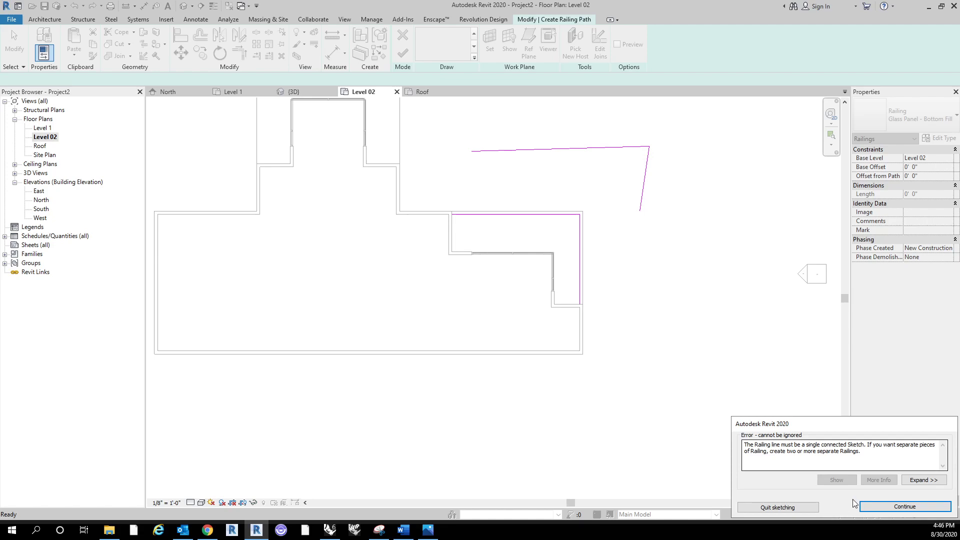
pyautogui.click(884, 510)
pyautogui.press('Escape')
pyautogui.click(644, 185)
pyautogui.press('Delete')
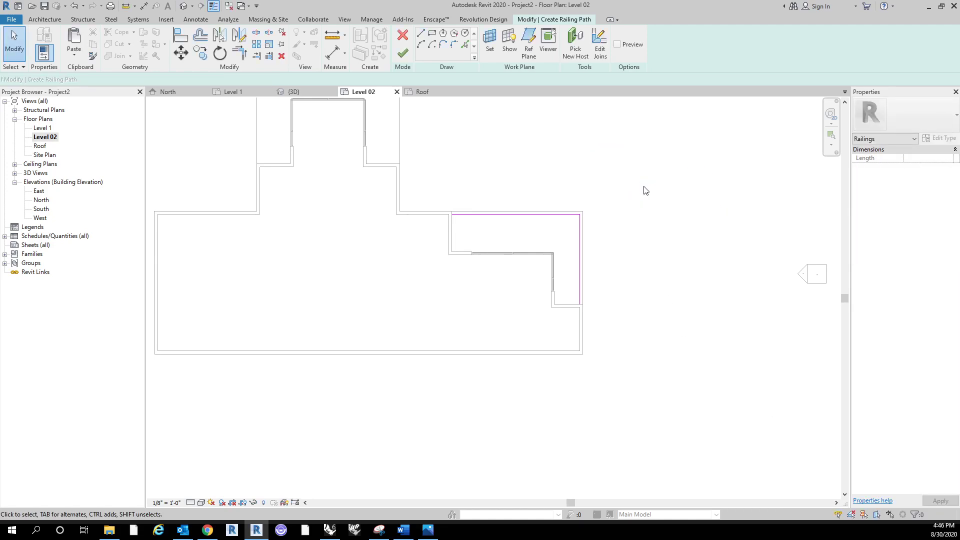
# Finish the east terrace railing and inspect it in the 3D view before returning to the Level 02 plan.
pyautogui.moveTo(579, 171); pyautogui.dragTo(599, 214, button='middle')
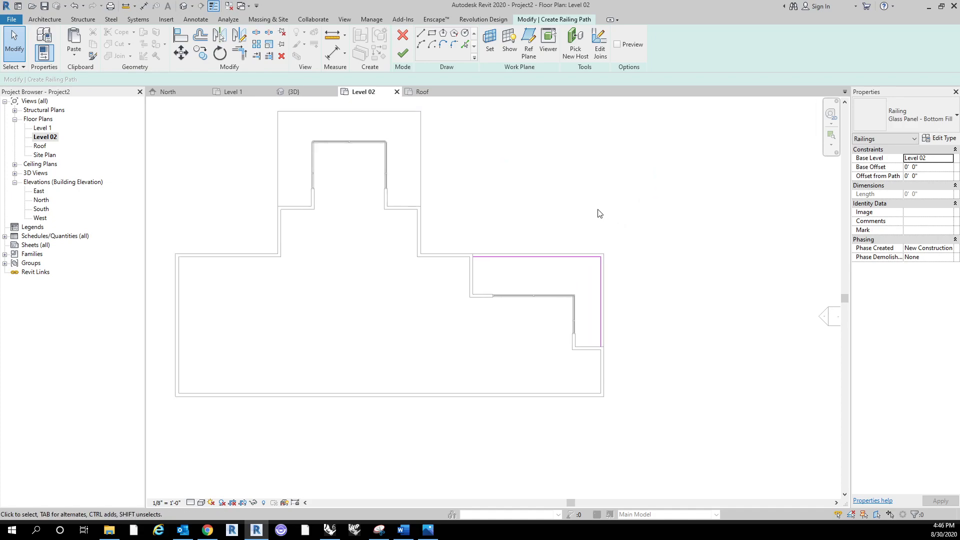
pyautogui.click(406, 56)
pyautogui.click(668, 243)
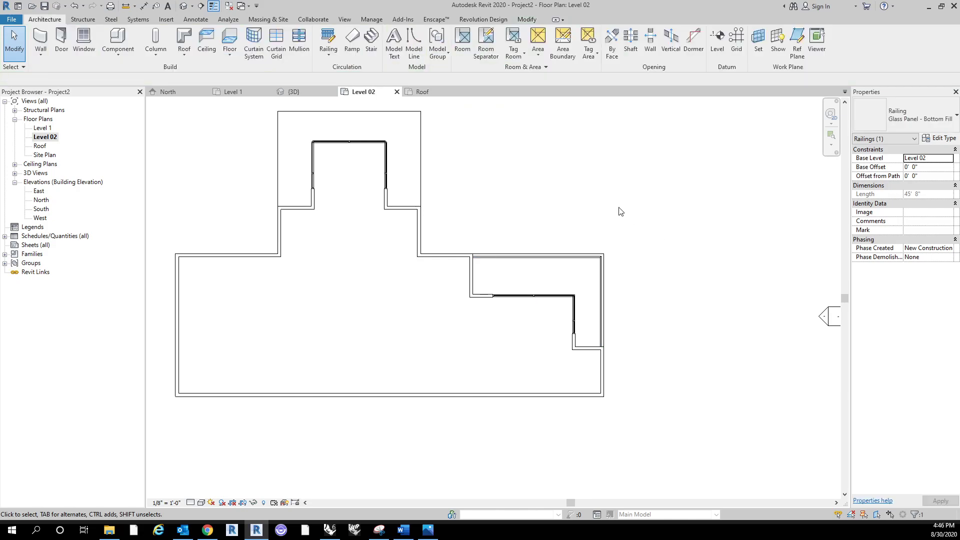
pyautogui.click(295, 92)
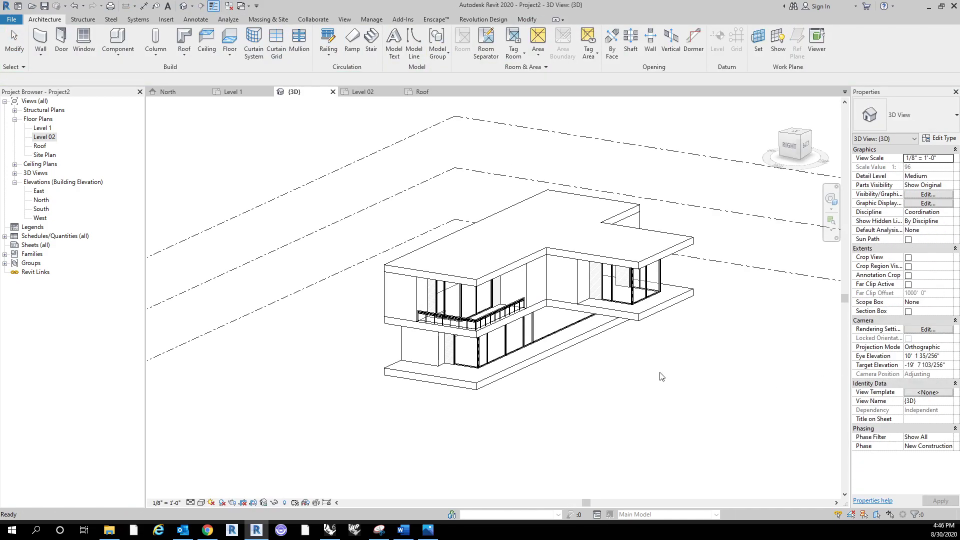
pyautogui.scroll(5, 602, 404)
pyautogui.keyDown('shift'); pyautogui.moveTo(602, 405); pyautogui.dragTo(690, 400, button='middle'); pyautogui.keyUp('shift')
pyautogui.doubleClick(45, 137)
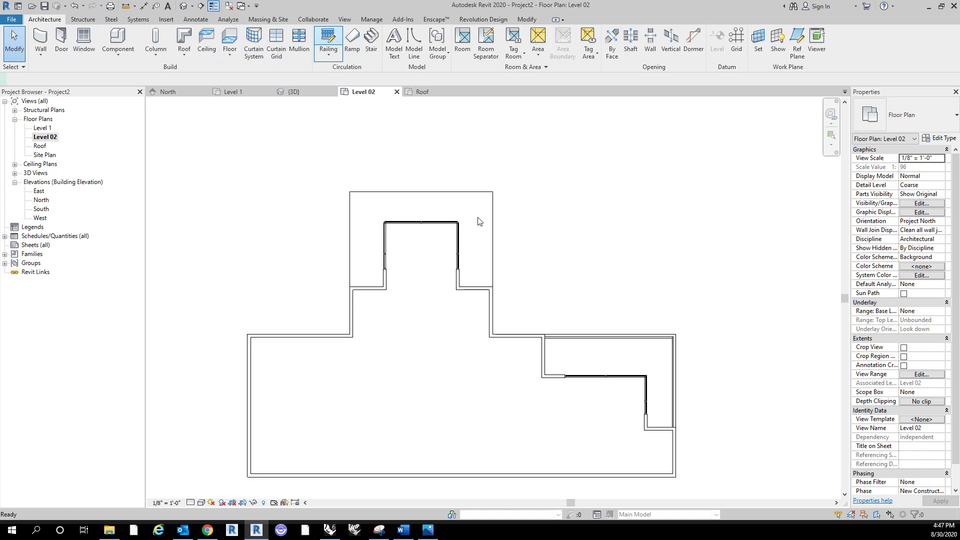
# Try drawing a three-sided railing path just inside the slab edge around the projecting bay, and delete its lines.
pyautogui.scroll(3, 482, 269)
pyautogui.click(495, 311)
pyautogui.scroll(-2, 494, 309)
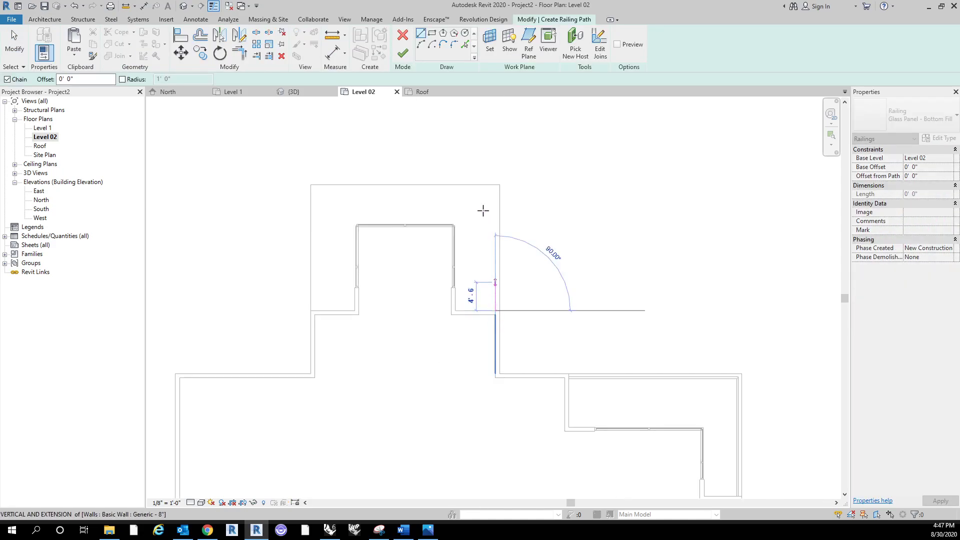
pyautogui.click(494, 190)
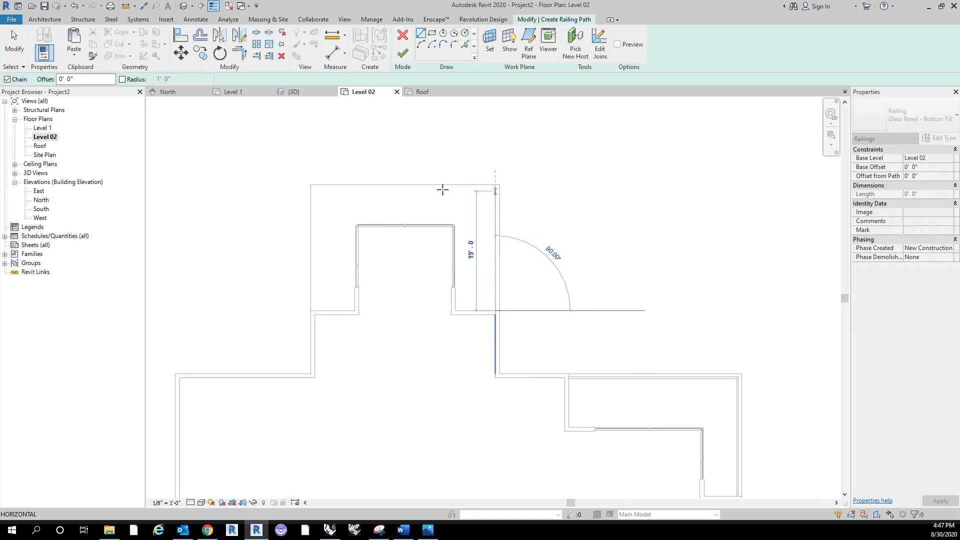
pyautogui.click(314, 191)
pyautogui.click(315, 310)
pyautogui.press('Escape')
pyautogui.press('Escape')
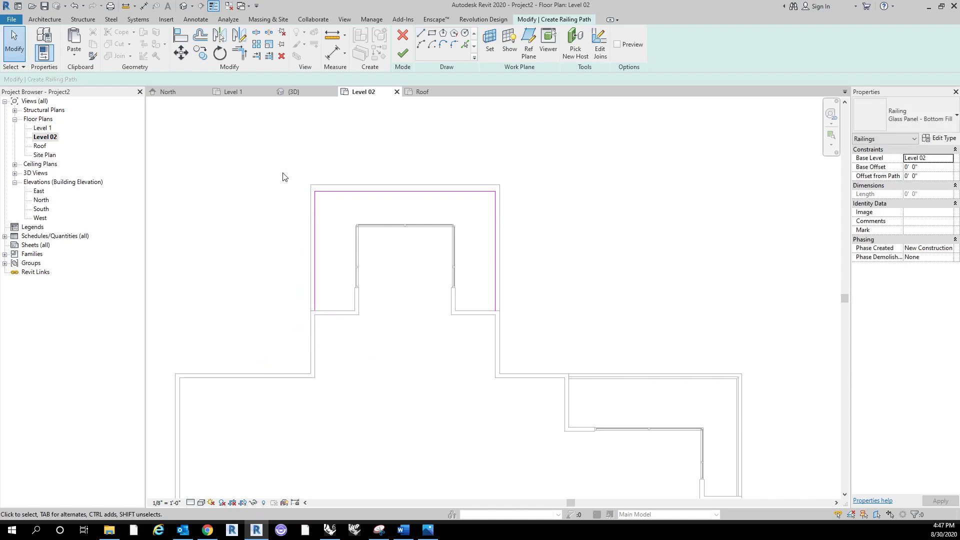
pyautogui.moveTo(279, 166); pyautogui.dragTo(545, 335)
pyautogui.press('Delete')
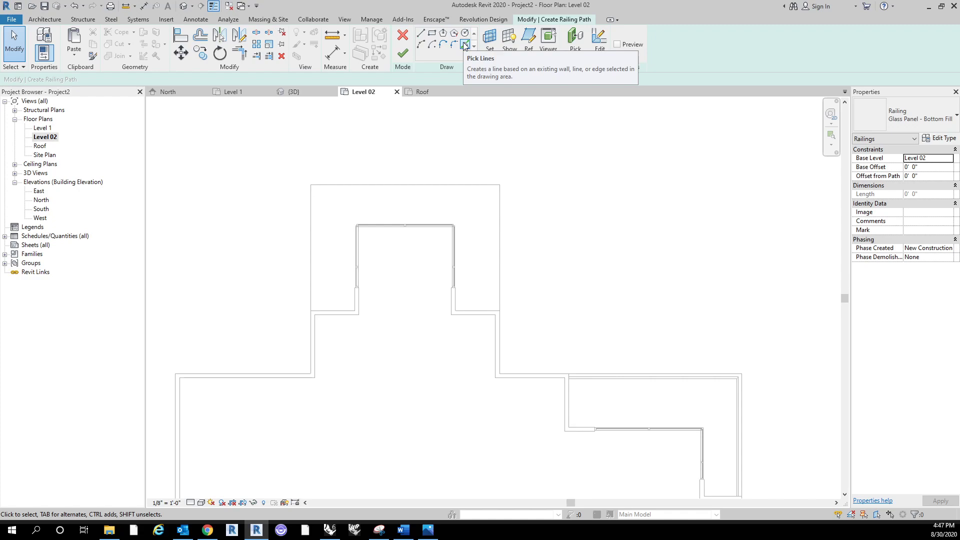
# Create railing path lines with Pick Lines from the east, north and west slab edges around the projecting bay.
pyautogui.click(464, 46)
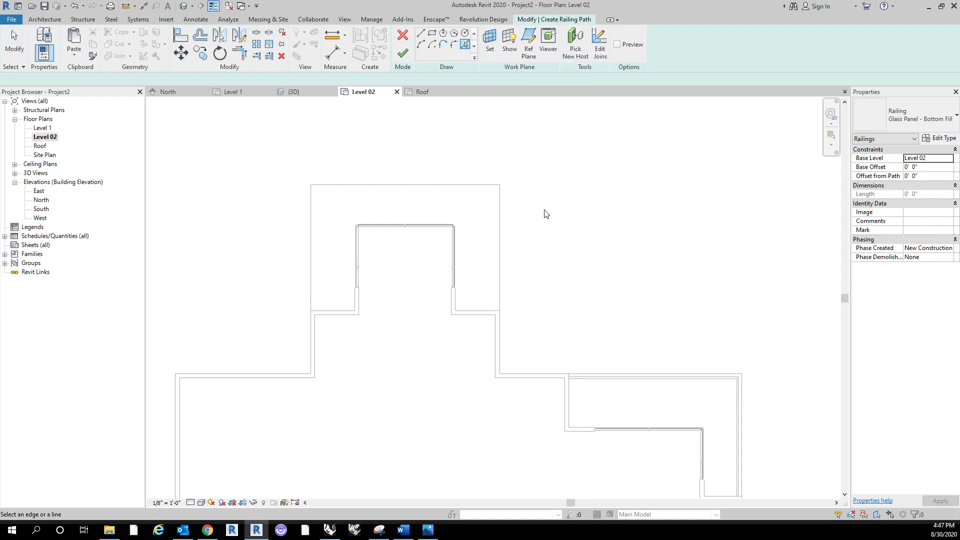
pyautogui.click(499, 235)
pyautogui.click(479, 186)
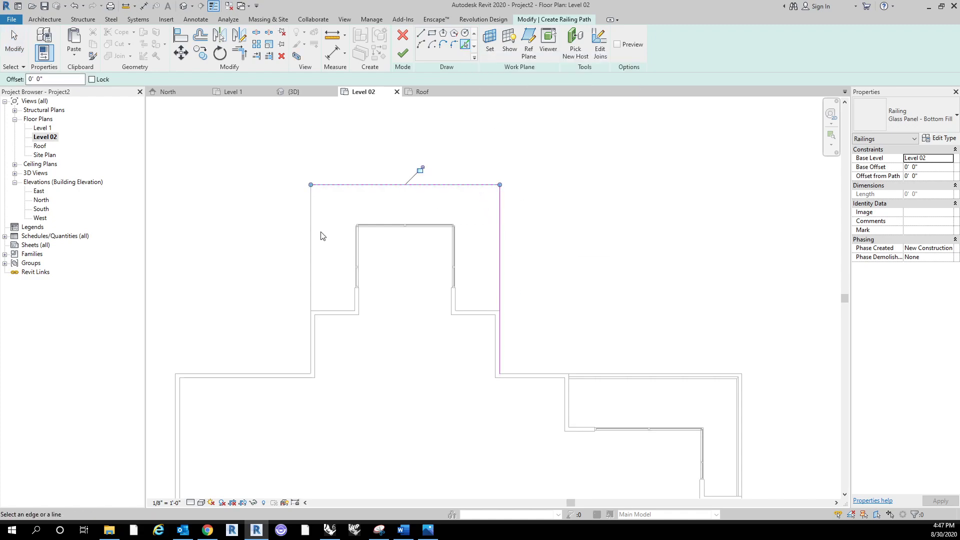
pyautogui.click(313, 243)
pyautogui.press('Escape')
# Shorten the east and west path lines so both end at the outer face of the bay's jog walls.
pyautogui.click(499, 313)
pyautogui.click(526, 356)
pyautogui.click(500, 366)
pyautogui.moveTo(499, 374); pyautogui.dragTo(500, 311)
pyautogui.click(315, 311)
pyautogui.moveTo(311, 372); pyautogui.dragTo(310, 310)
pyautogui.click(583, 304)
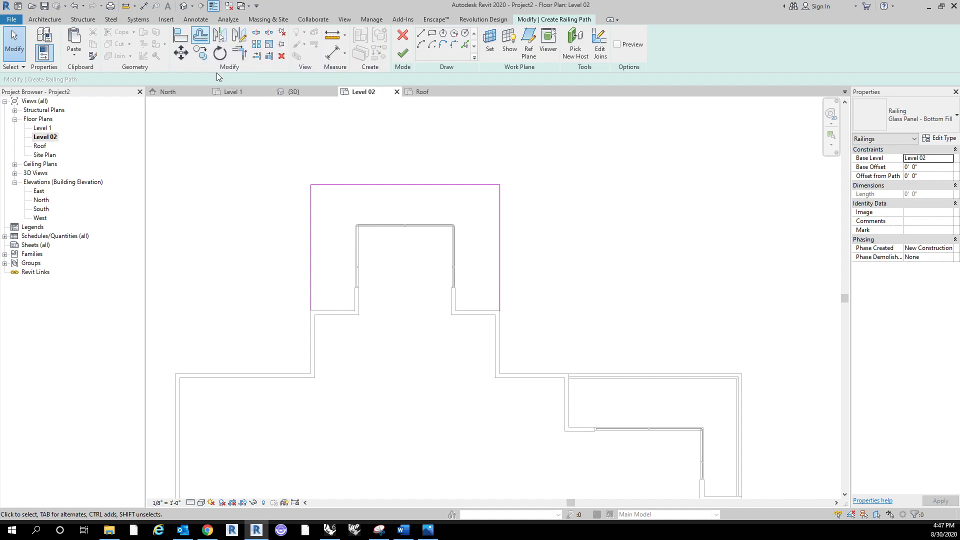
# Try offsetting the bay's west railing path line inward by 1' 0" as a copy.
pyautogui.click(200, 35)
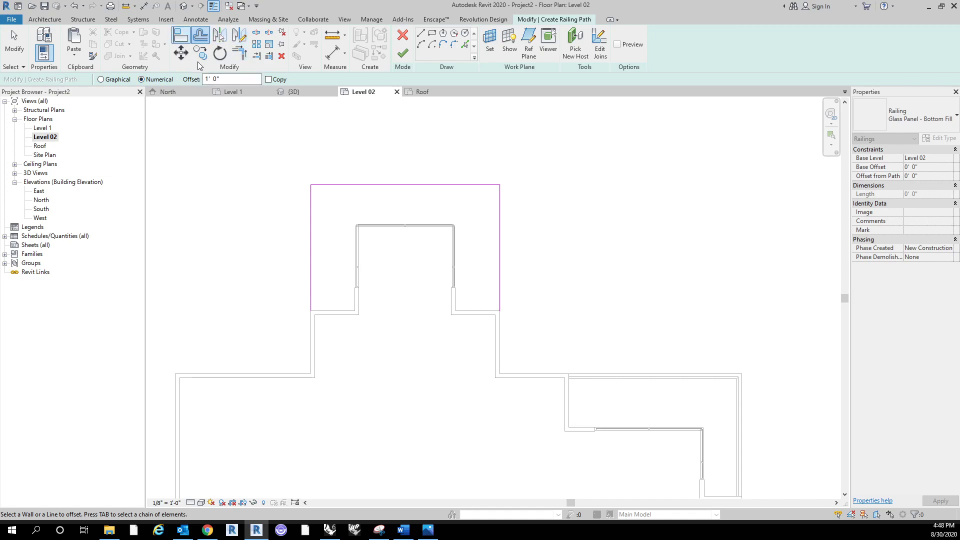
pyautogui.click(269, 80)
pyautogui.scroll(3, 331, 259)
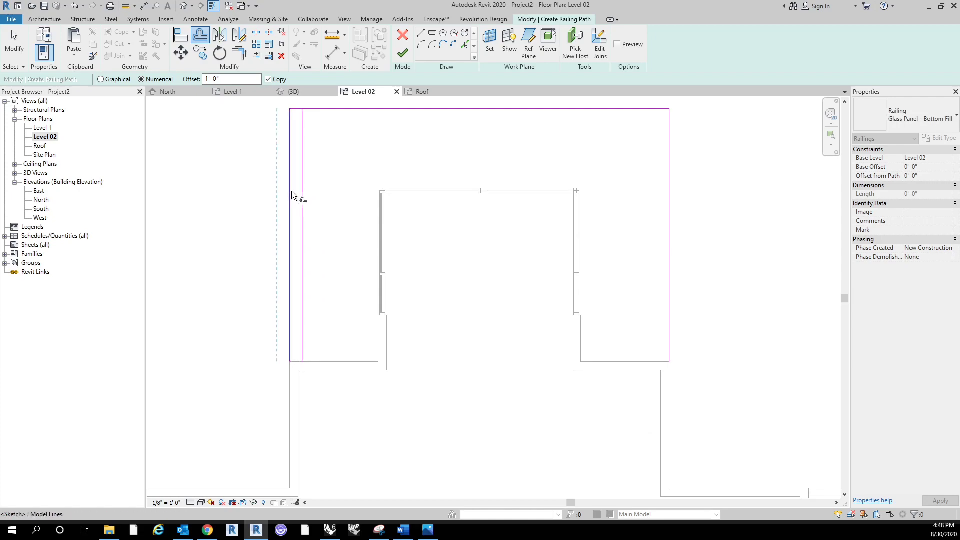
pyautogui.scroll(-3, 327, 215)
pyautogui.press('Escape')
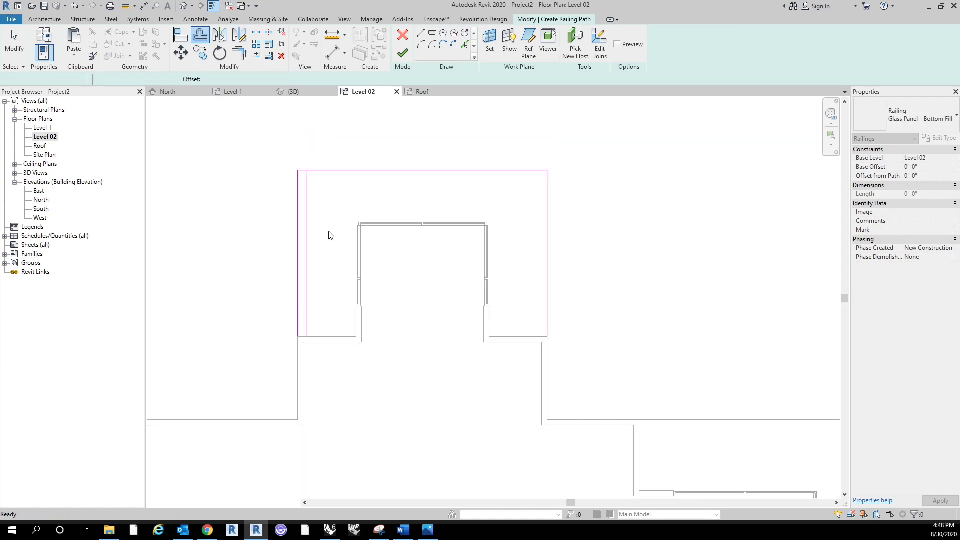
pyautogui.scroll(-1, 330, 237)
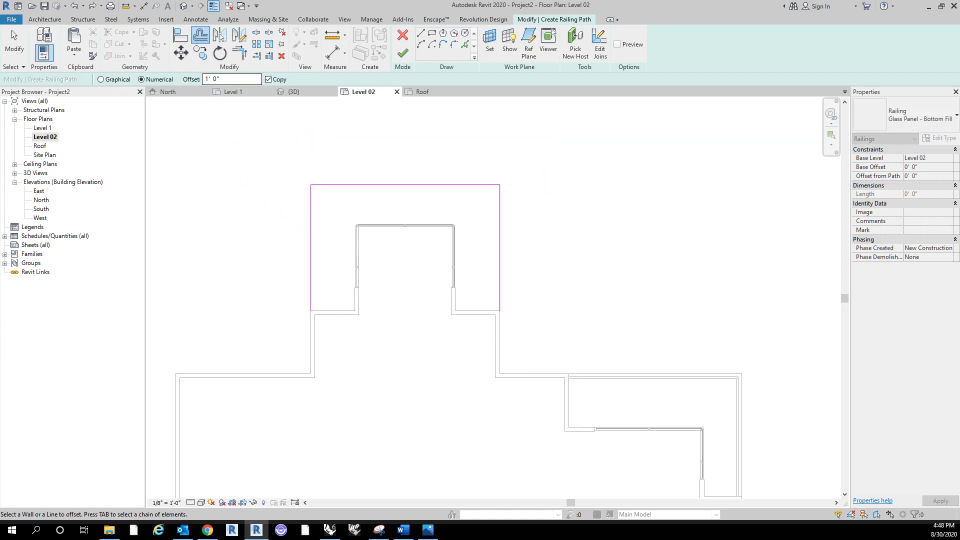
# Offset the whole three-sided railing path 8" inward without keeping a copy, and finish the bay railing.
pyautogui.doubleClick(216, 79)
pyautogui.write('8"')
pyautogui.click(268, 79)
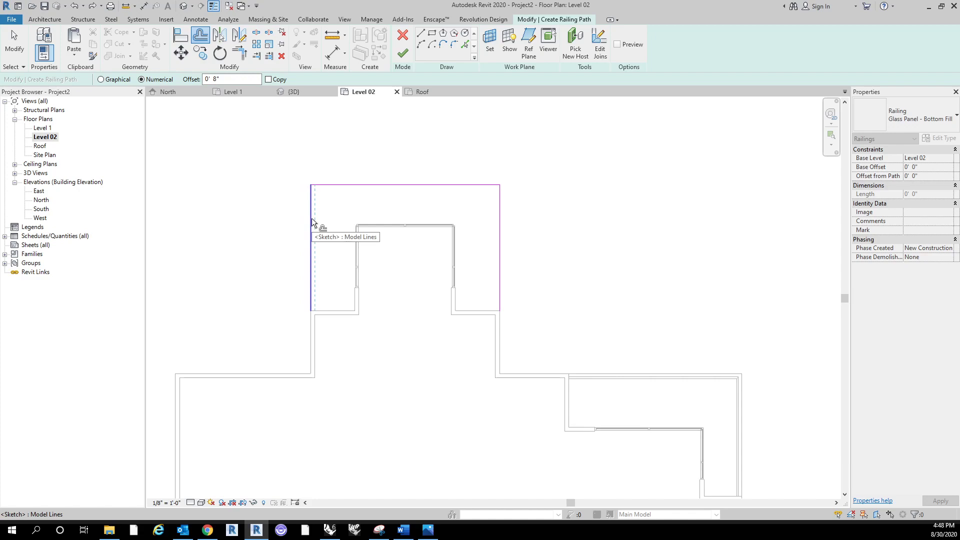
pyautogui.press('Tab')
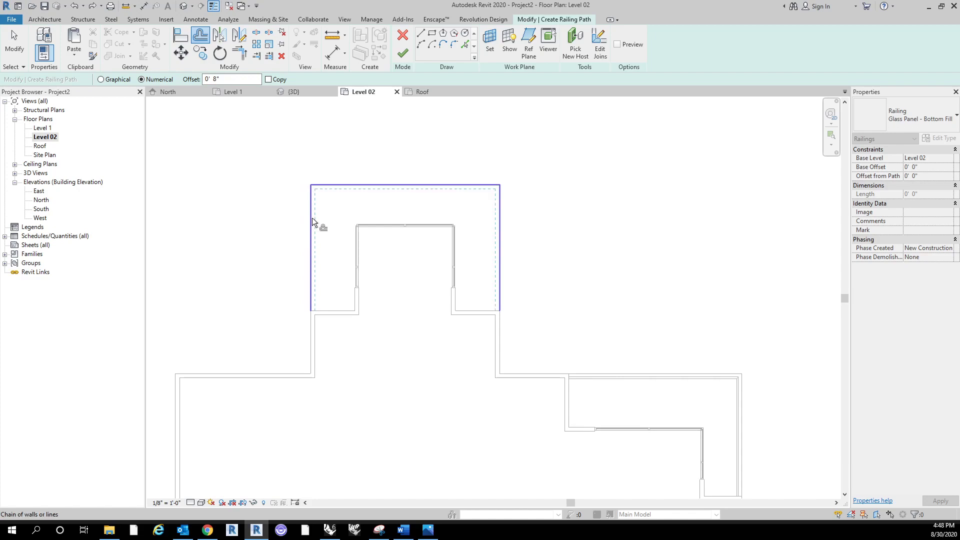
pyautogui.click(312, 222)
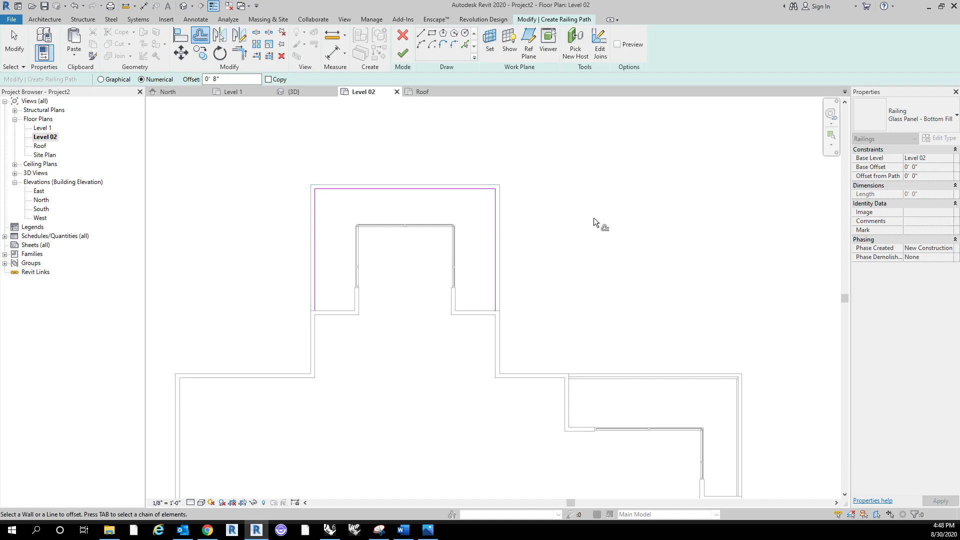
pyautogui.click(403, 53)
pyautogui.moveTo(575, 205); pyautogui.dragTo(529, 181, button='middle')
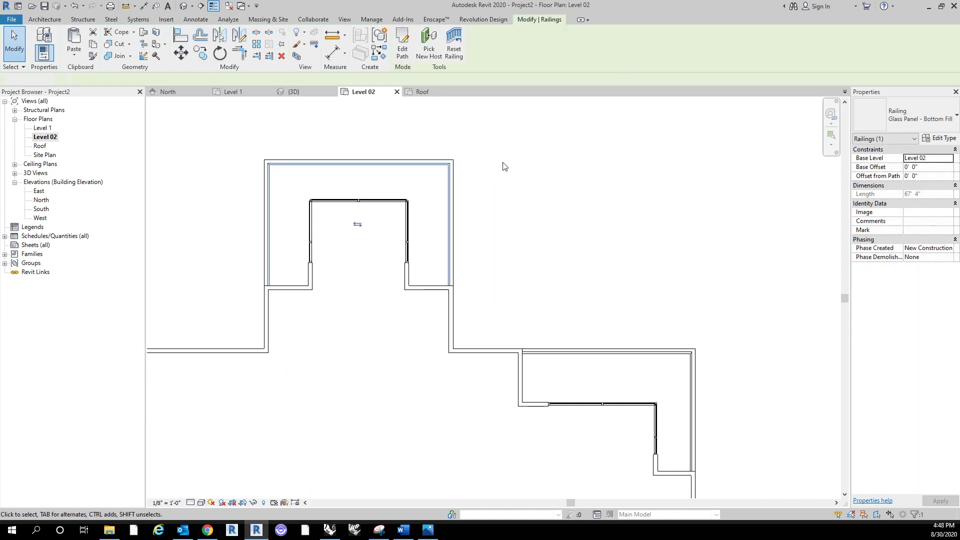
# Examine the finished bay railing and the neighbouring terrace railing in the 3D view.
pyautogui.press('Escape')
pyautogui.click(294, 91)
pyautogui.moveTo(562, 242)
pyautogui.keyDown('shift'); pyautogui.mouseDown(button='middle')
pyautogui.moveTo(617, 411)
pyautogui.moveTo(643, 364)
pyautogui.moveTo(552, 325)
pyautogui.moveTo(476, 248)
pyautogui.mouseUp(button='middle'); pyautogui.keyUp('shift')
pyautogui.scroll(-2, 500, 342)
pyautogui.rightClick(492, 358)
pyautogui.press('Escape')
pyautogui.keyDown('shift'); pyautogui.moveTo(448, 307); pyautogui.dragTo(559, 403, button='middle'); pyautogui.keyUp('shift')
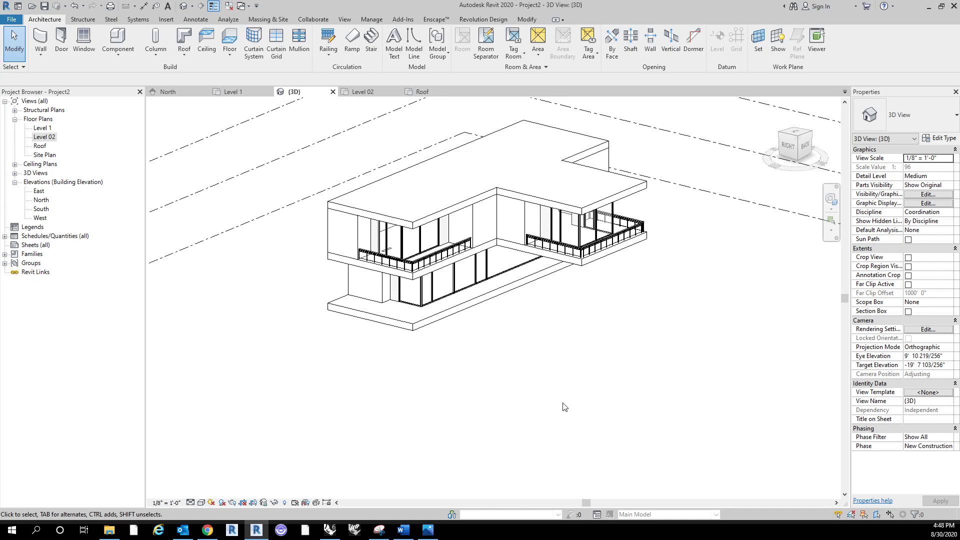
pyautogui.scroll(4, 447, 331)
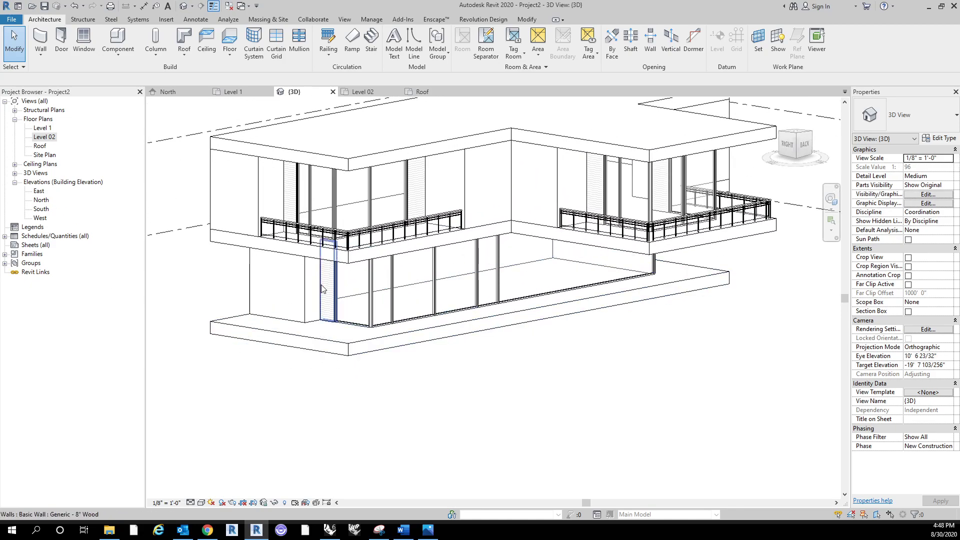
# Open the Level 1 floor plan and frame the whole building.
pyautogui.doubleClick(43, 128)
pyautogui.scroll(-6, 515, 254)
pyautogui.moveTo(602, 256); pyautogui.dragTo(599, 280, button='middle')
pyautogui.scroll(2, 513, 336)
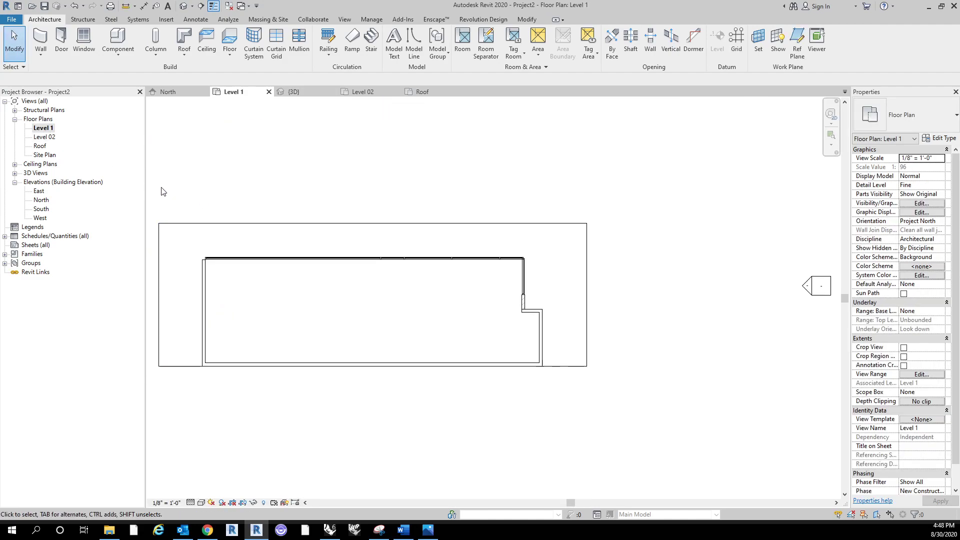
# Place an outward-swinging Single-Flush 36" x 84" door near the middle of the short east wall on Level 1.
pyautogui.click(61, 45)
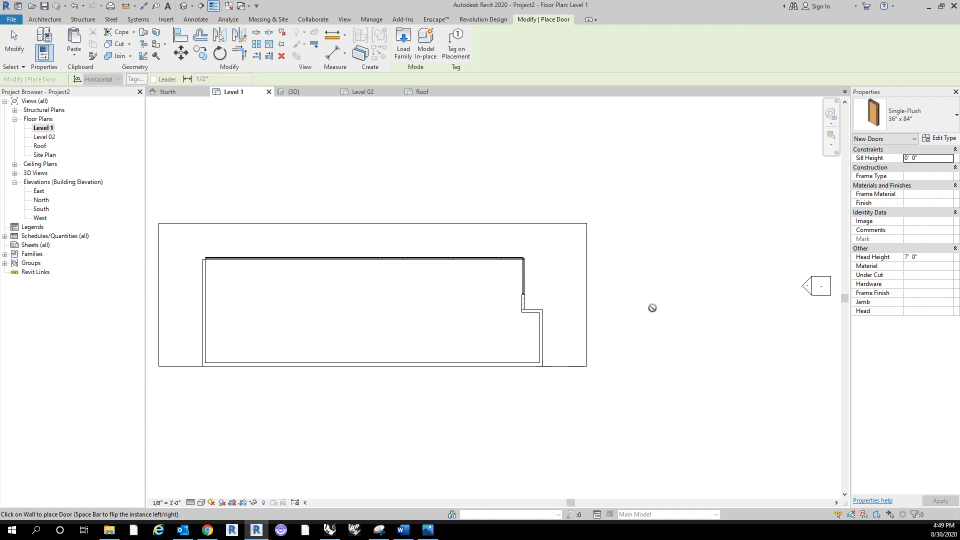
pyautogui.click(937, 120)
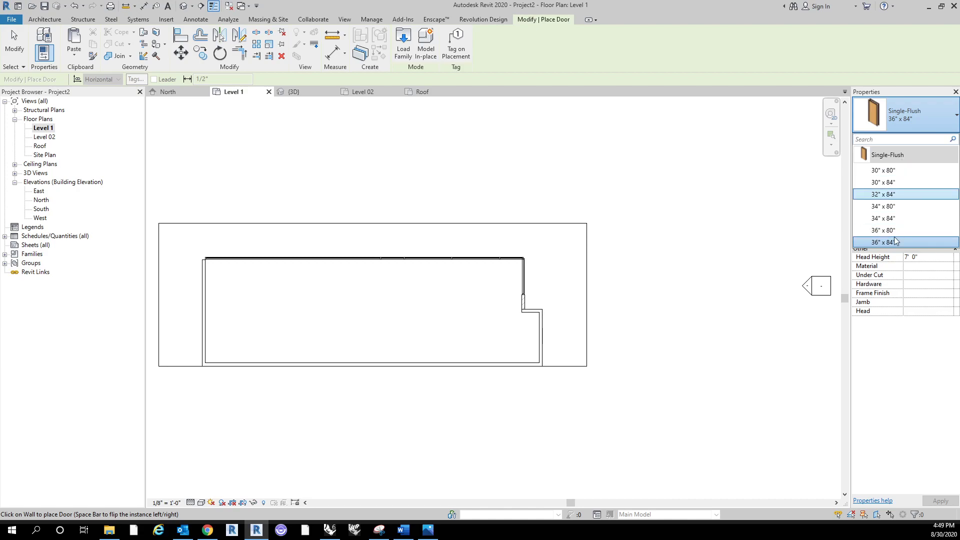
pyautogui.click(640, 320)
pyautogui.scroll(3, 554, 313)
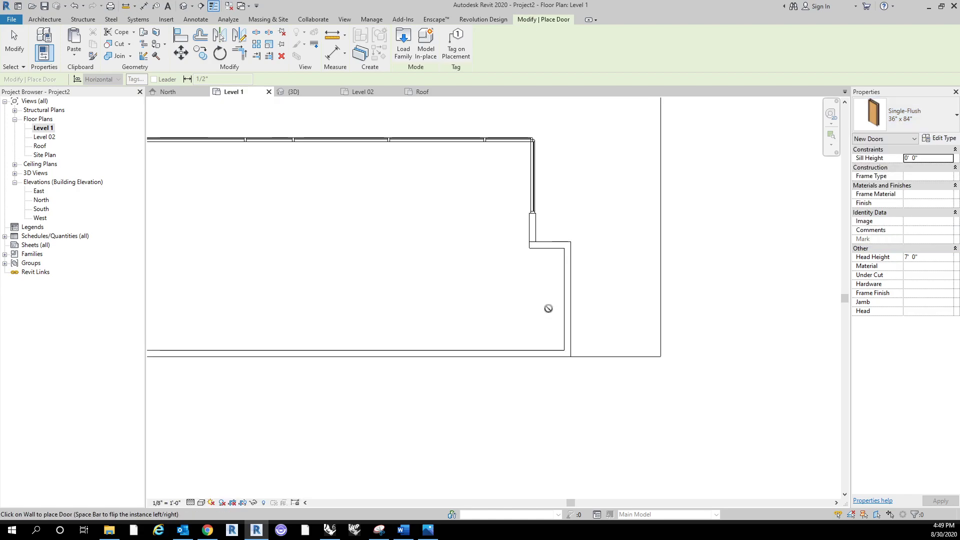
pyautogui.scroll(-2, 571, 293)
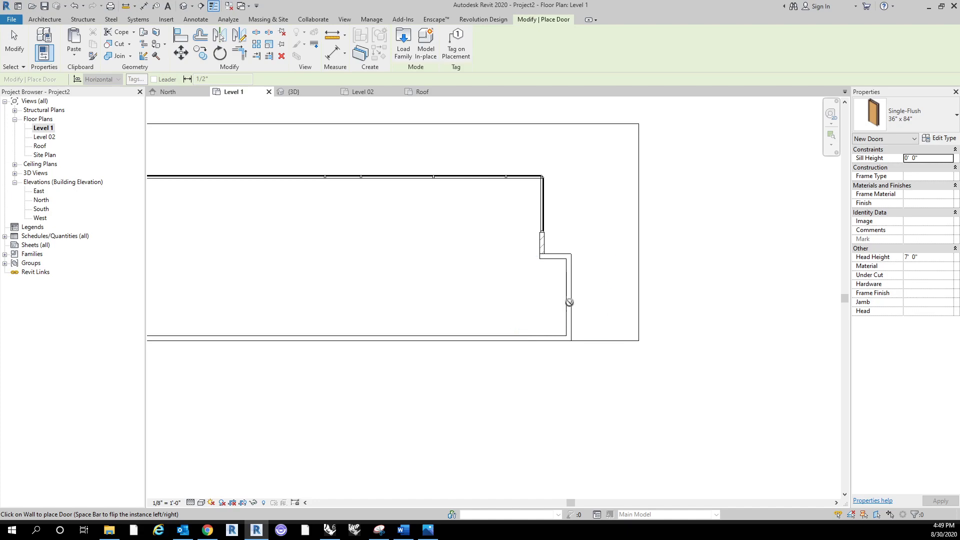
pyautogui.press('space')
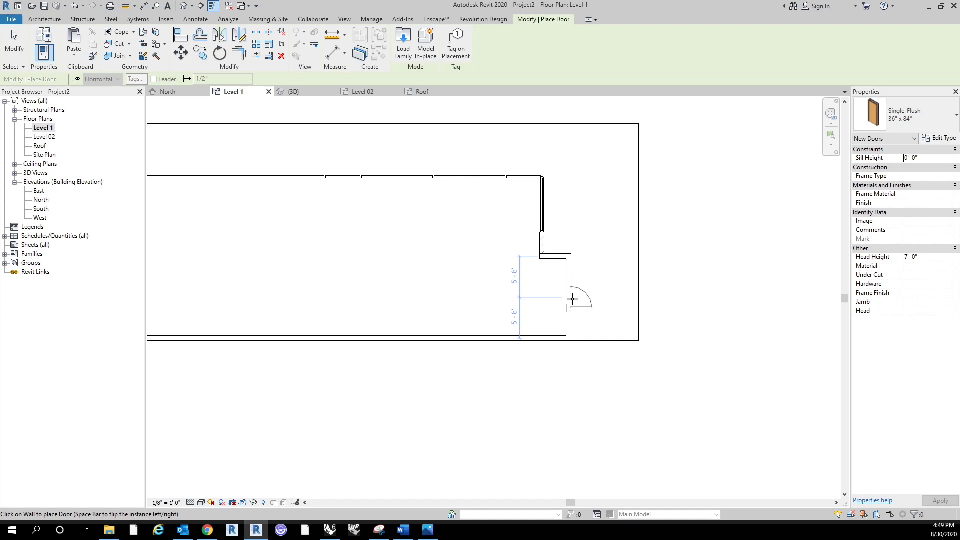
pyautogui.press('space')
pyautogui.click(574, 299)
pyautogui.press('Escape')
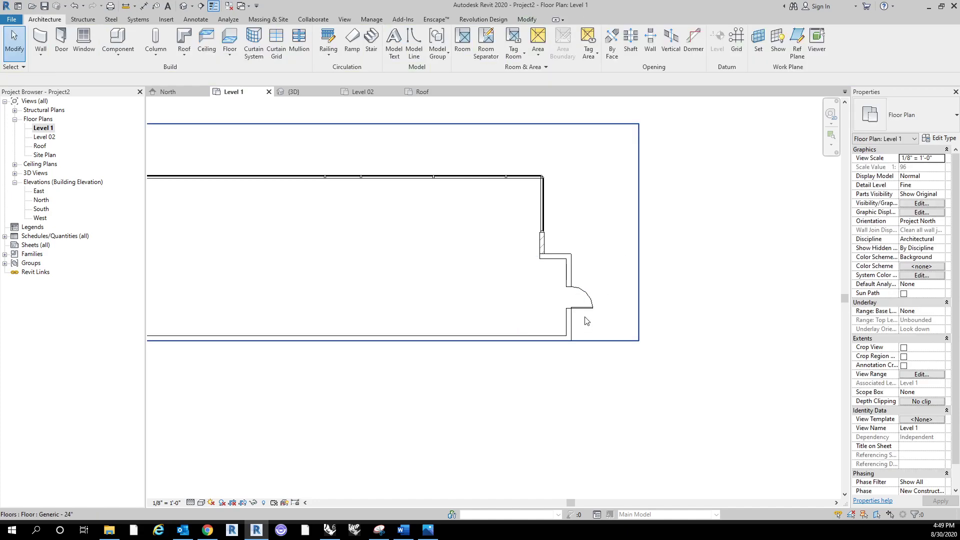
# Flip the east door's facing and hand so it opens outward with its hinge at the north jamb.
pyautogui.click(588, 311)
pyautogui.moveTo(579, 306)
pyautogui.mouseDown()
pyautogui.moveTo(584, 326)
pyautogui.moveTo(583, 318)
pyautogui.mouseUp()
pyautogui.scroll(2, 581, 299)
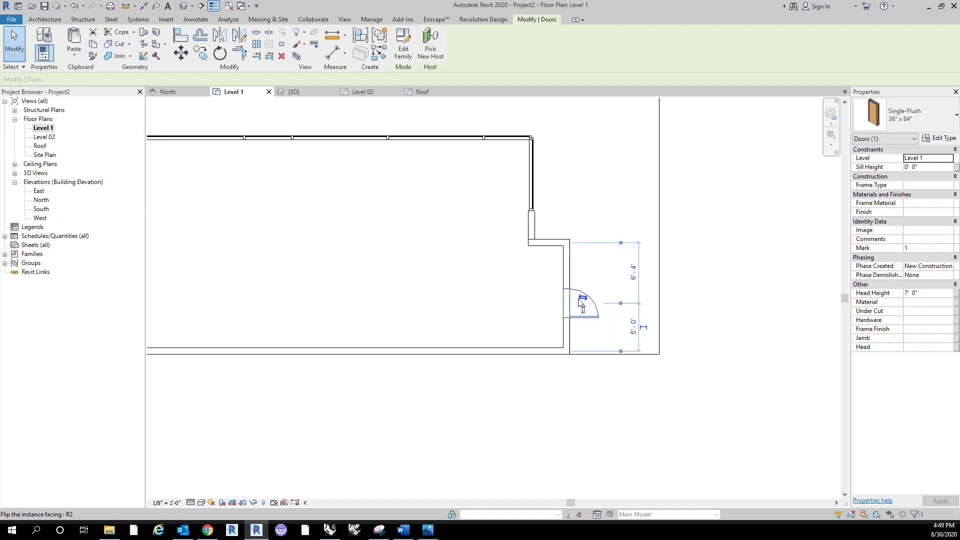
pyautogui.click(583, 299)
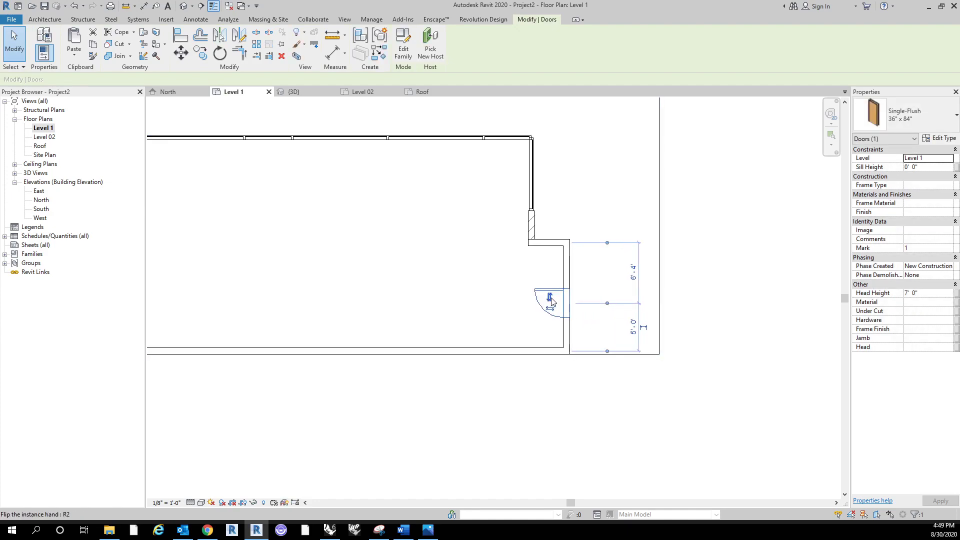
pyautogui.click(550, 309)
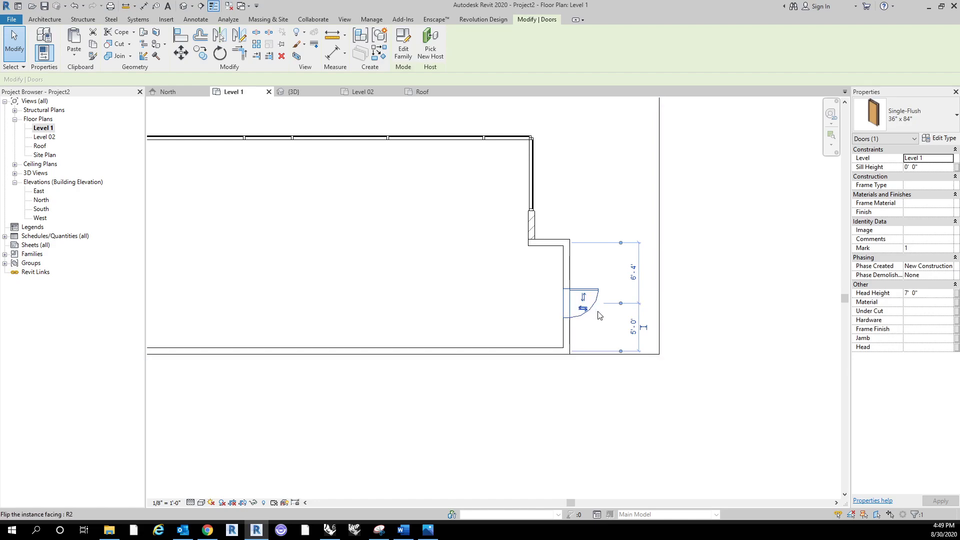
pyautogui.click(606, 324)
pyautogui.scroll(-3, 604, 325)
pyautogui.moveTo(614, 259); pyautogui.dragTo(619, 285, button='middle')
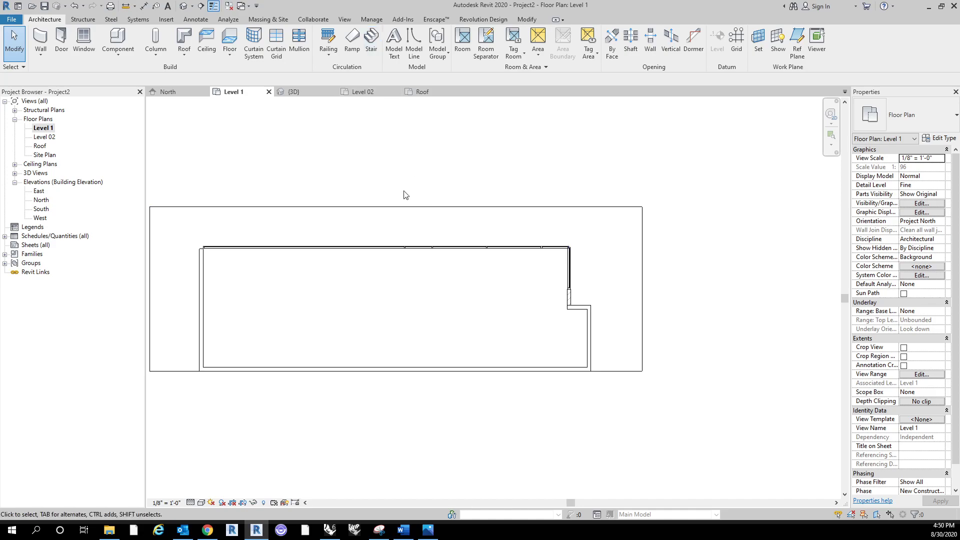
# Select the wide glazed panel just before the narrow bay in the Level 1 north storefront in 3D and unpin it.
pyautogui.click(184, 10)
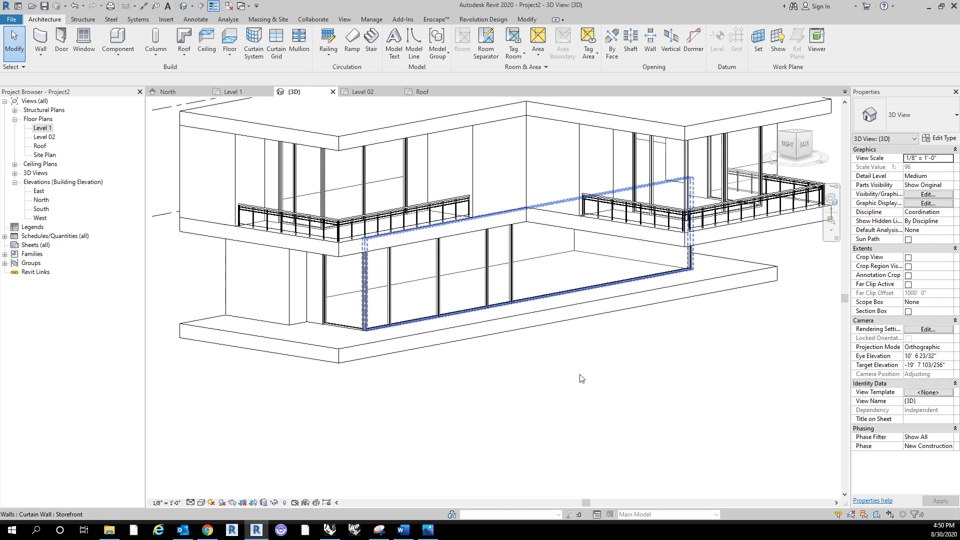
pyautogui.keyDown('shift'); pyautogui.moveTo(594, 393); pyautogui.dragTo(482, 398, button='middle'); pyautogui.keyUp('shift')
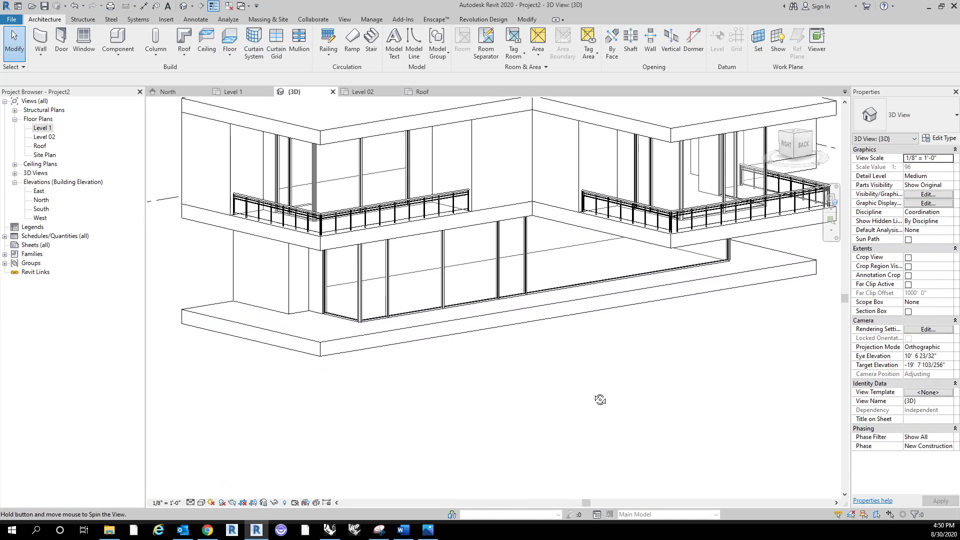
pyautogui.scroll(2, 489, 292)
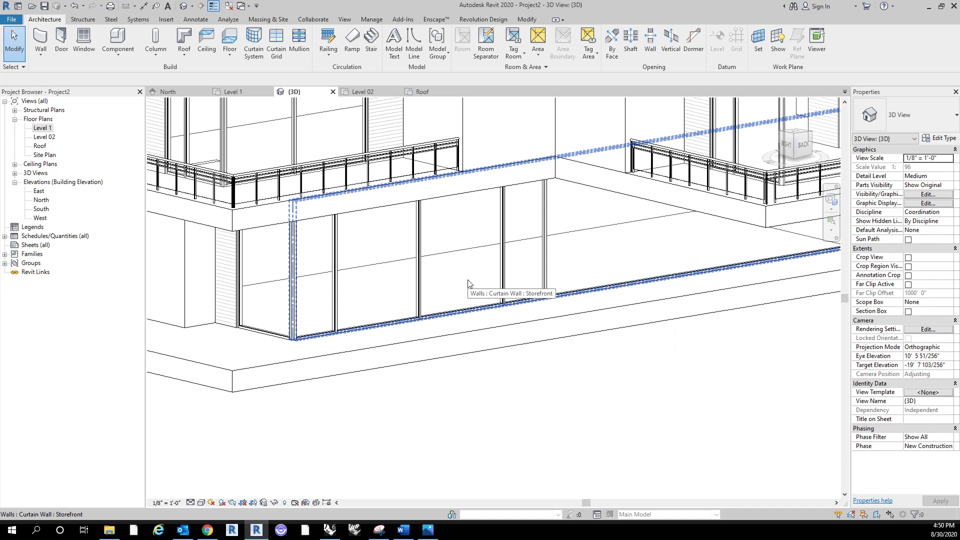
pyautogui.press('Tab')
pyautogui.press('Tab')
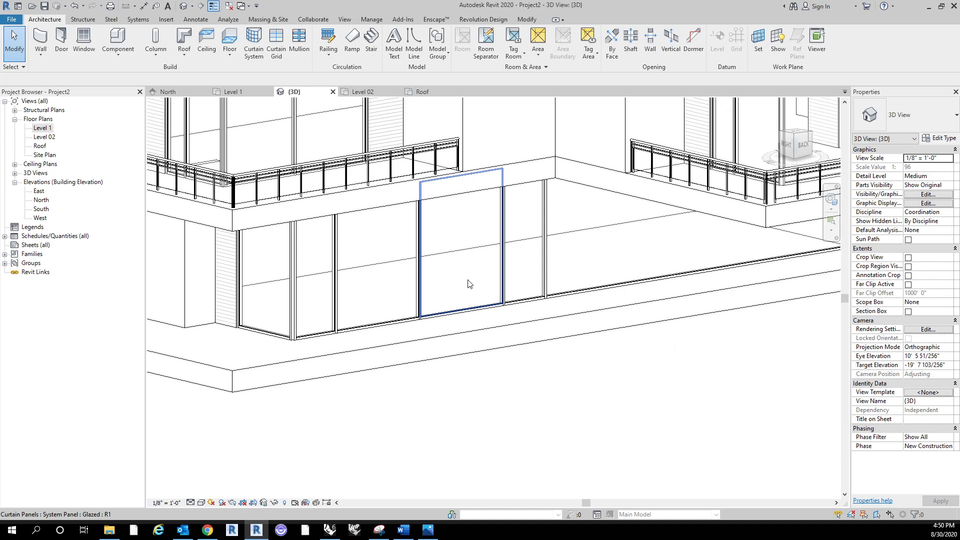
pyautogui.click(468, 284)
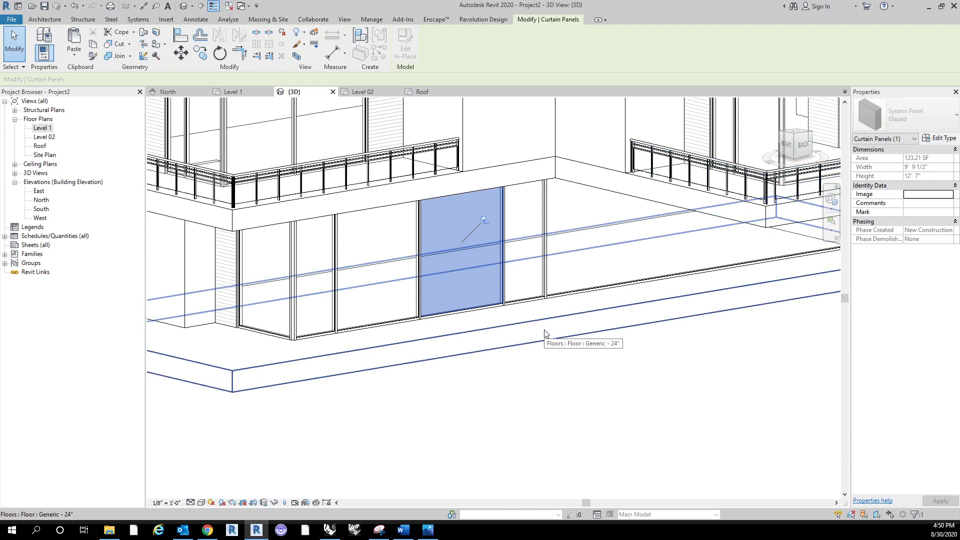
pyautogui.click(483, 219)
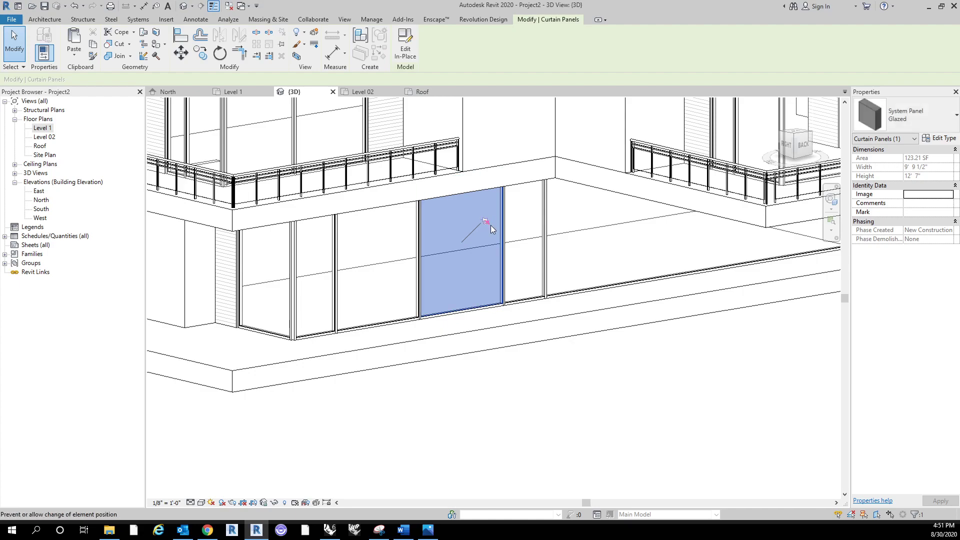
pyautogui.click(487, 221)
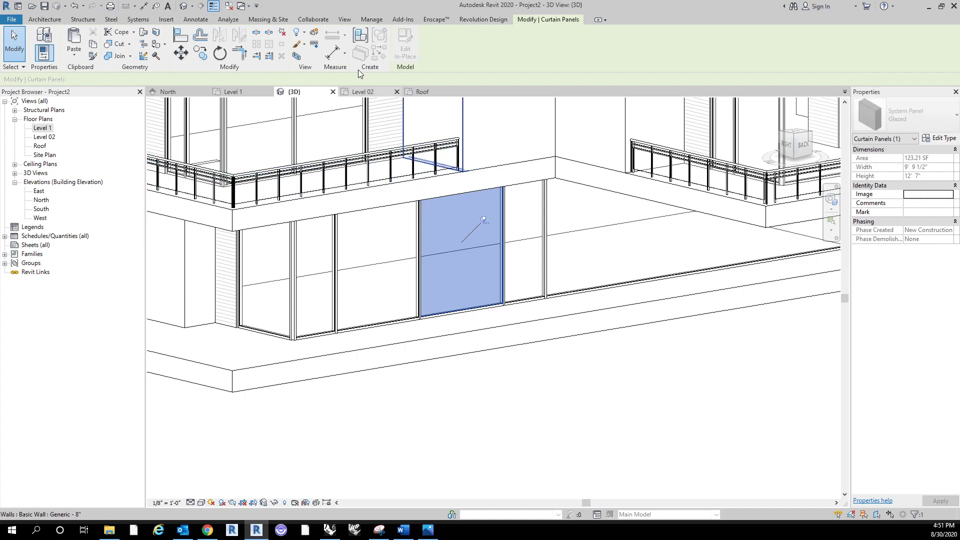
pyautogui.click(282, 36)
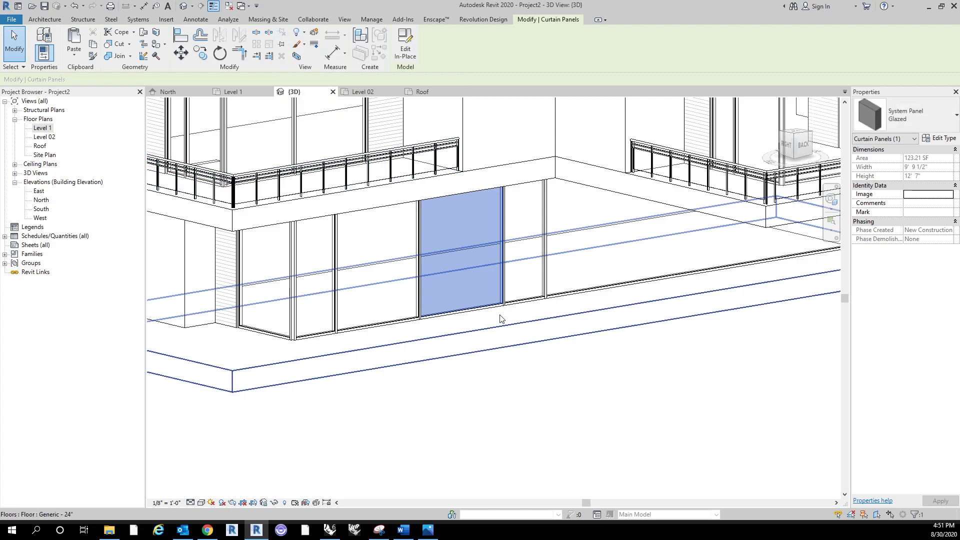
# Change the unpinned storefront panel to the Store Front Double Door type and view the result in 3D.
pyautogui.click(925, 124)
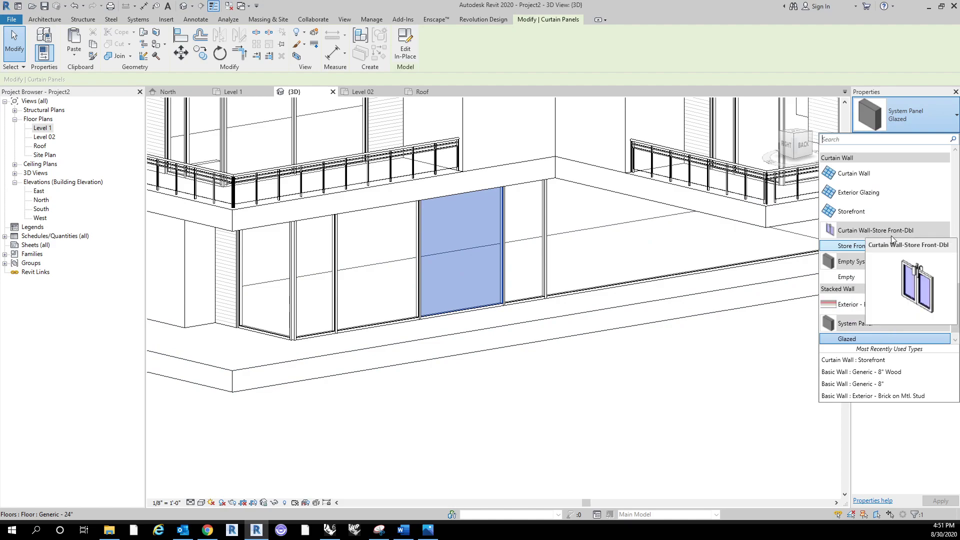
pyautogui.scroll(10, 874, 245)
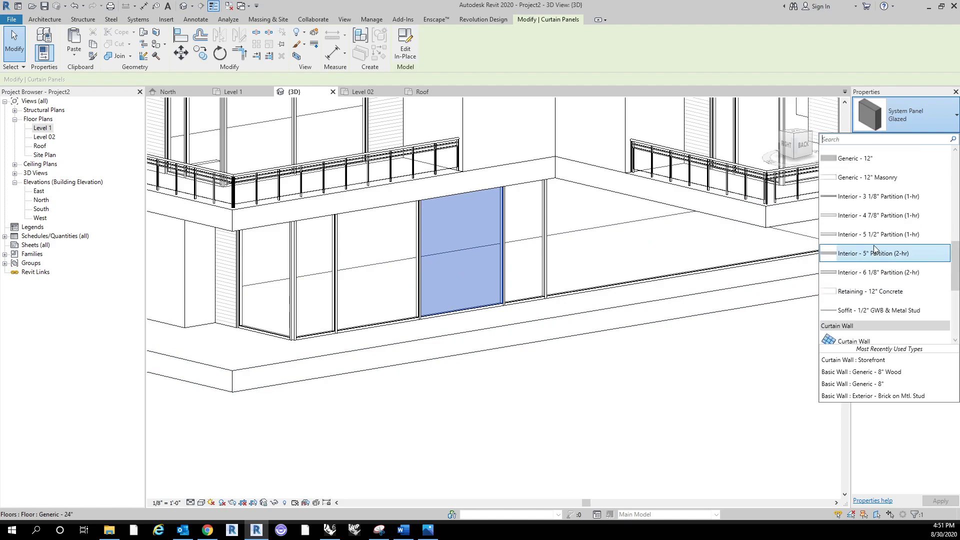
pyautogui.moveTo(956, 233); pyautogui.dragTo(957, 313)
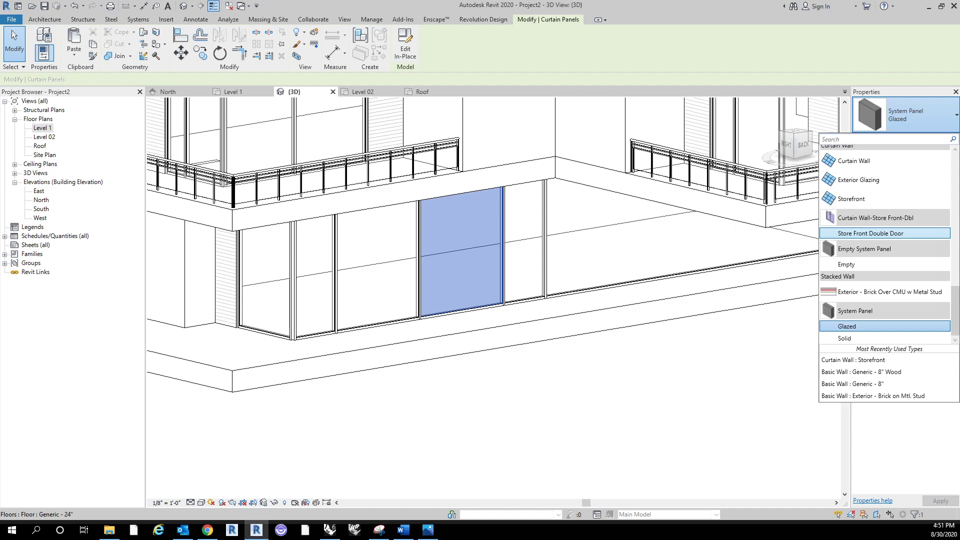
pyautogui.click(870, 233)
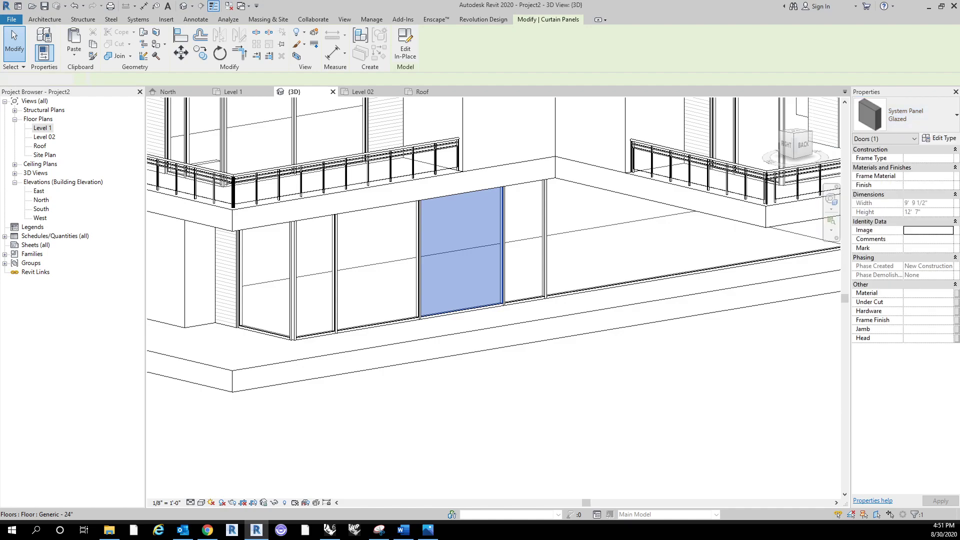
pyautogui.press('Escape')
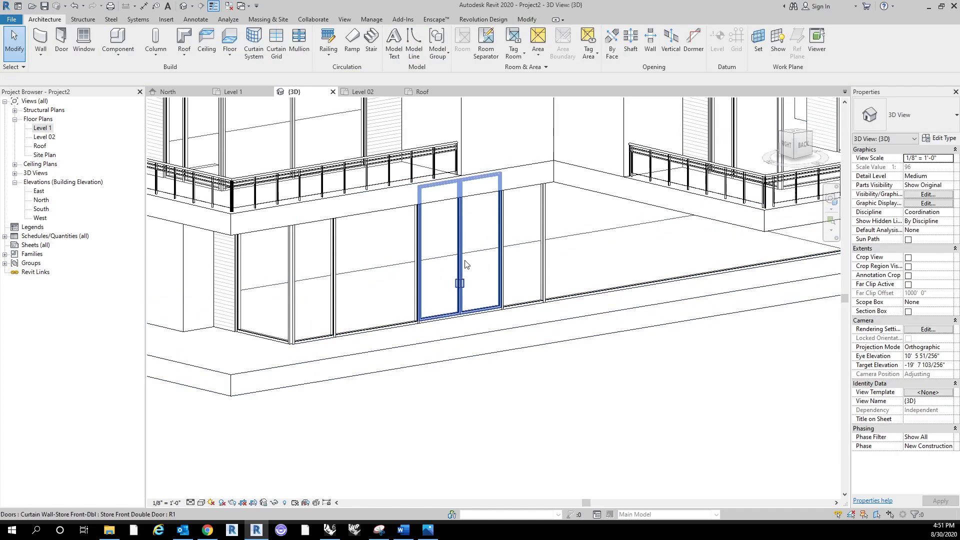
pyautogui.click(505, 301)
pyautogui.keyDown('shift'); pyautogui.moveTo(553, 375); pyautogui.dragTo(584, 446, button='middle'); pyautogui.keyUp('shift')
pyautogui.press('Escape')
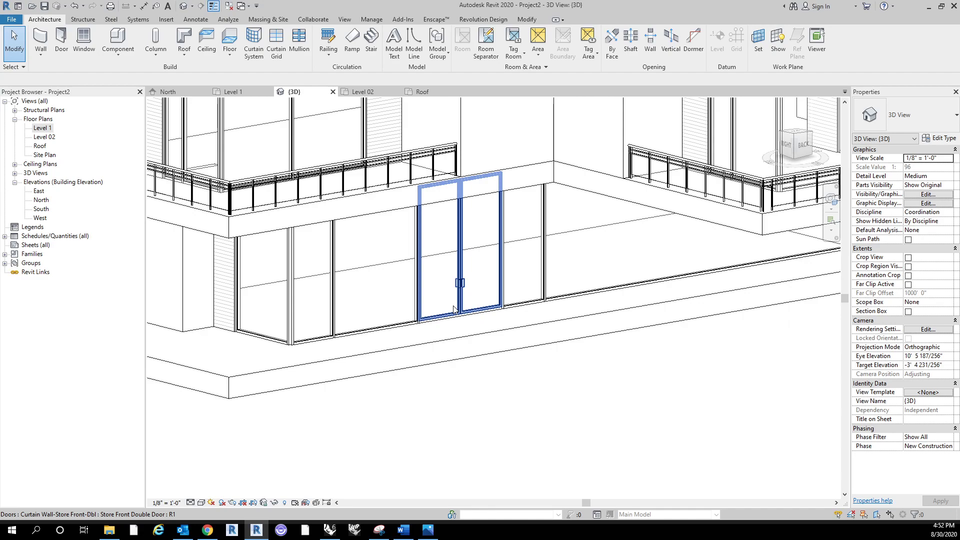
# Delete the Single-Flush 36" x 84" door from the short east wall on Level 1.
pyautogui.moveTo(488, 326); pyautogui.dragTo(533, 335, button='middle')
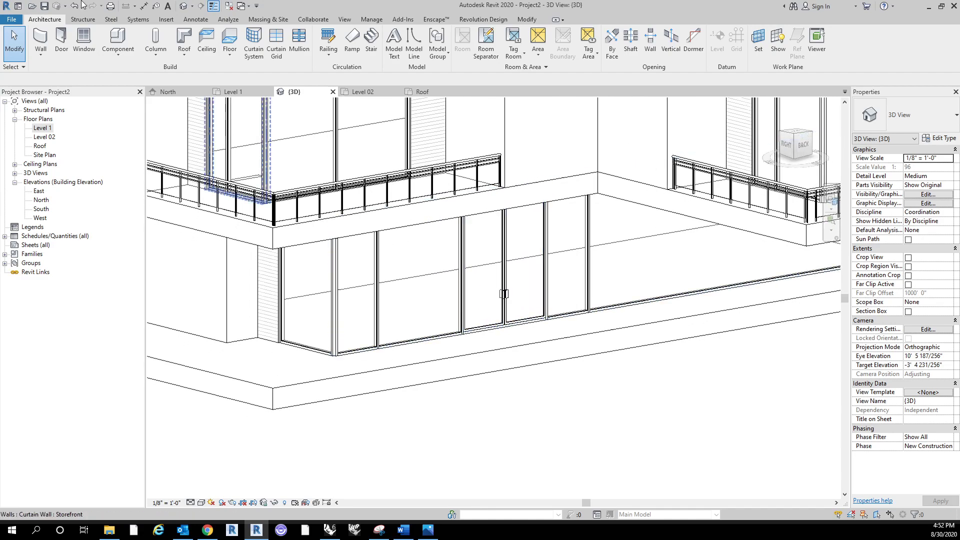
pyautogui.click(61, 43)
pyautogui.moveTo(220, 365); pyautogui.dragTo(331, 400, button='middle')
pyautogui.press('Escape')
pyautogui.click(310, 334)
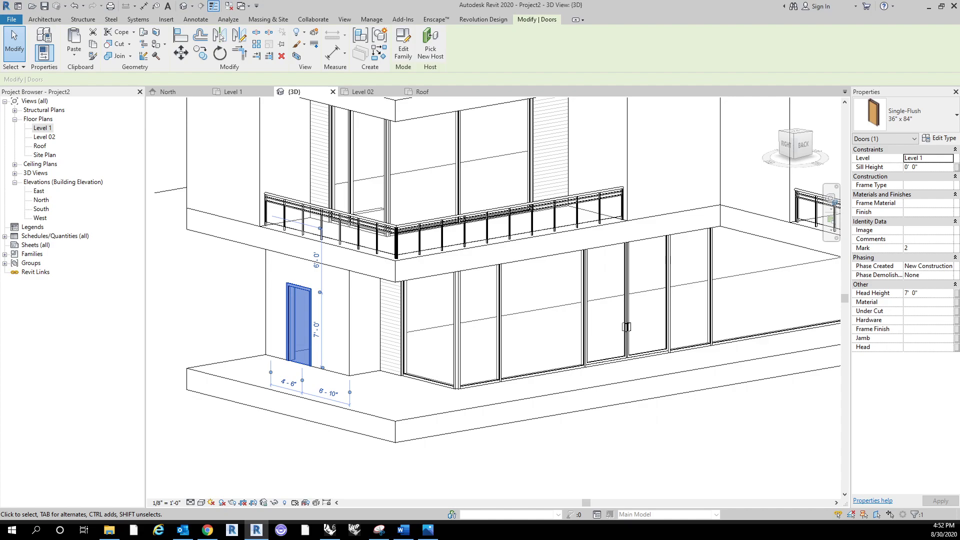
pyautogui.press('Escape')
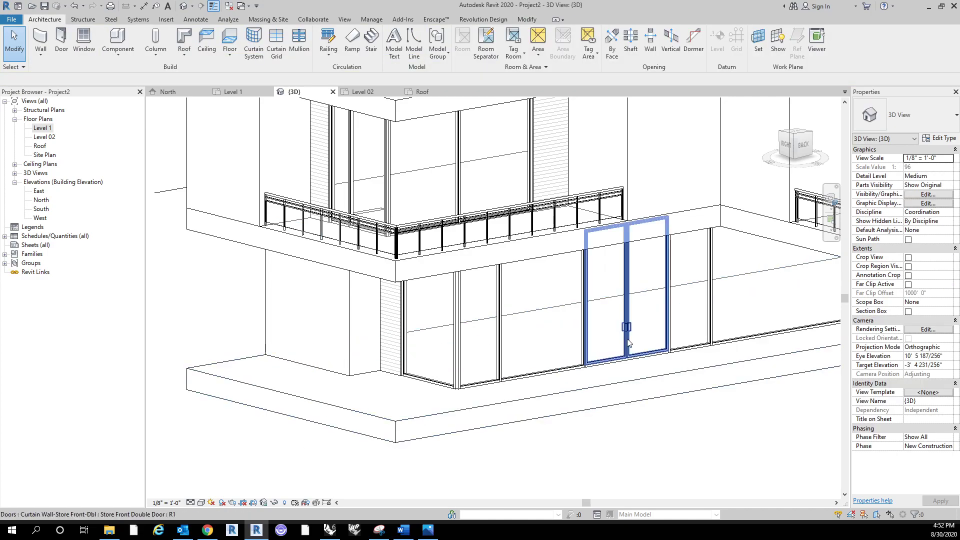
# Try to set the spacing between the curtain grid lines on either side of the storefront double door to 7'.
pyautogui.moveTo(629, 342); pyautogui.dragTo(545, 346, button='middle')
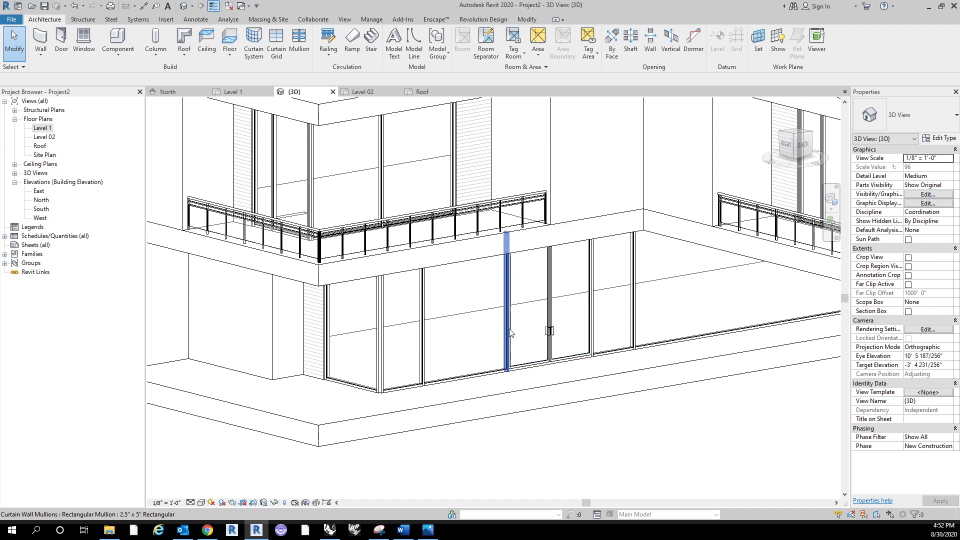
pyautogui.moveTo(570, 387); pyautogui.dragTo(508, 396, button='middle')
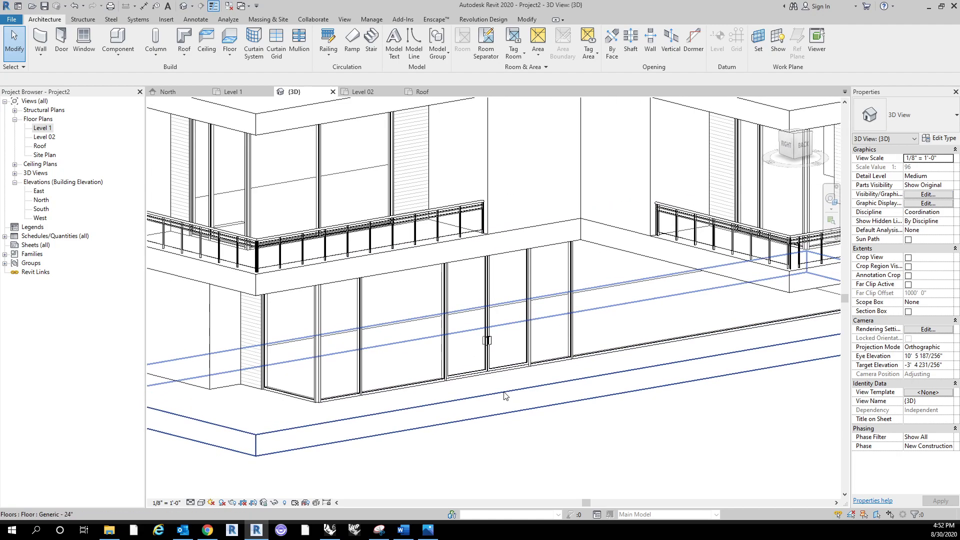
pyautogui.press('Tab')
pyautogui.press('Tab')
pyautogui.press('Tab')
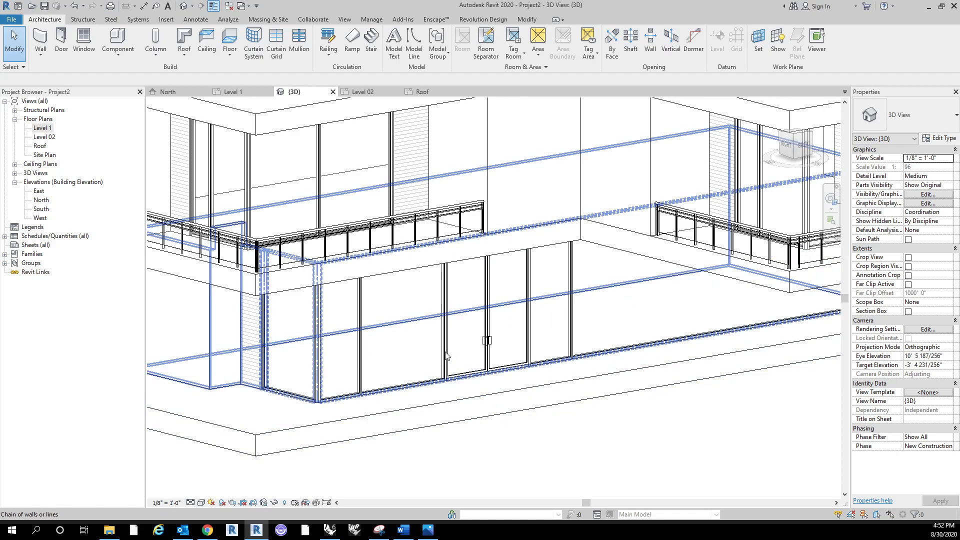
pyautogui.click(447, 356)
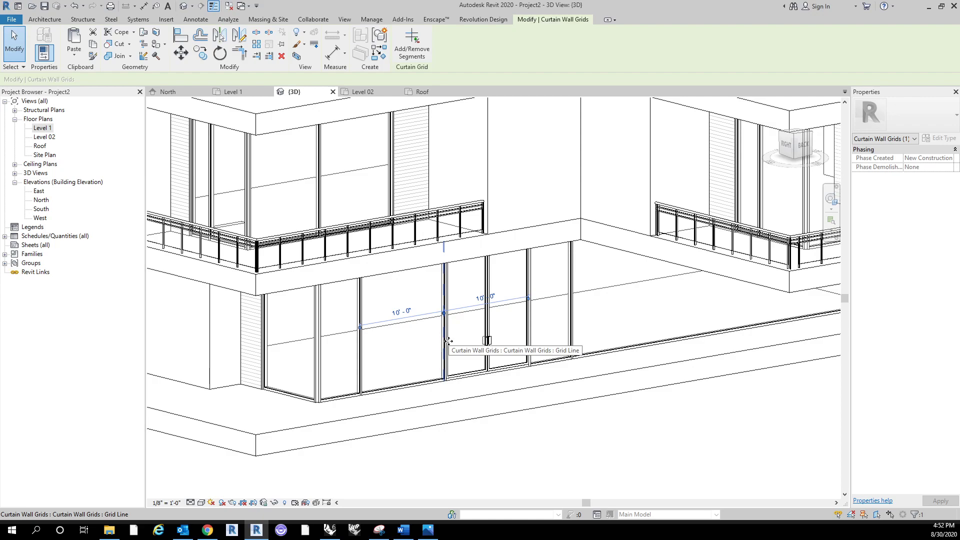
pyautogui.click(482, 300)
pyautogui.write('7')
pyautogui.press('Return')
pyautogui.click(502, 425)
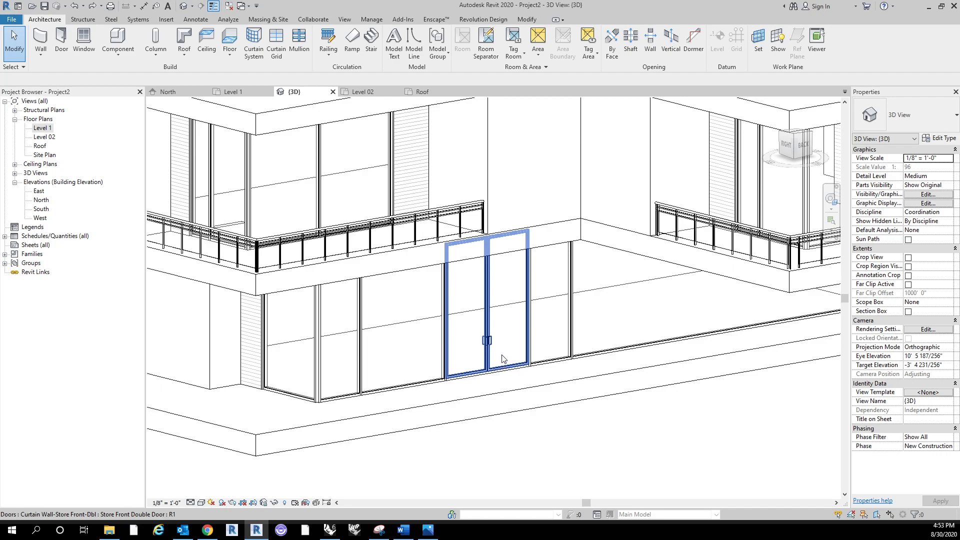
# View the whole building in 3D from above its northeast side.
pyautogui.scroll(-5, 503, 365)
pyautogui.keyDown('shift'); pyautogui.moveTo(469, 418); pyautogui.dragTo(580, 310, button='middle'); pyautogui.keyUp('shift')
pyautogui.keyDown('shift'); pyautogui.moveTo(550, 402); pyautogui.dragTo(577, 433, button='middle'); pyautogui.keyUp('shift')
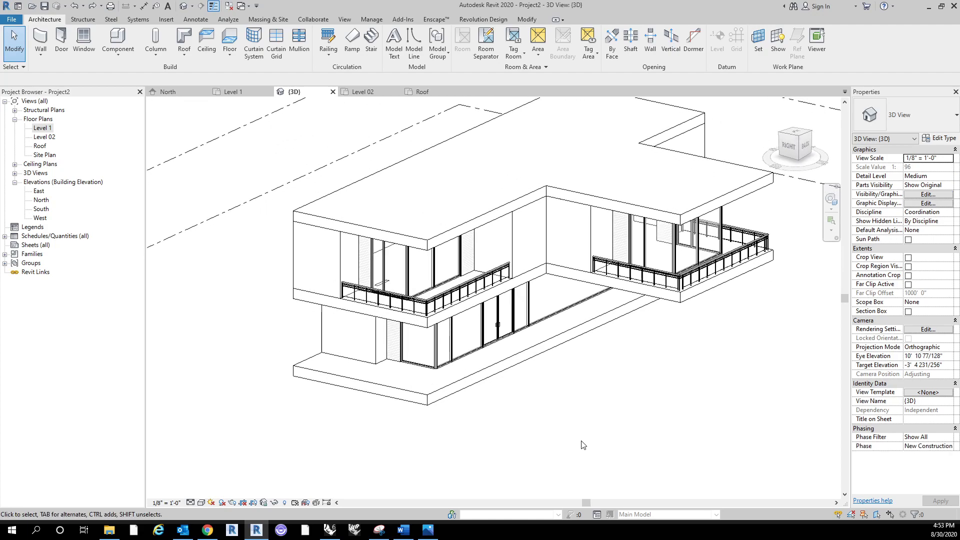